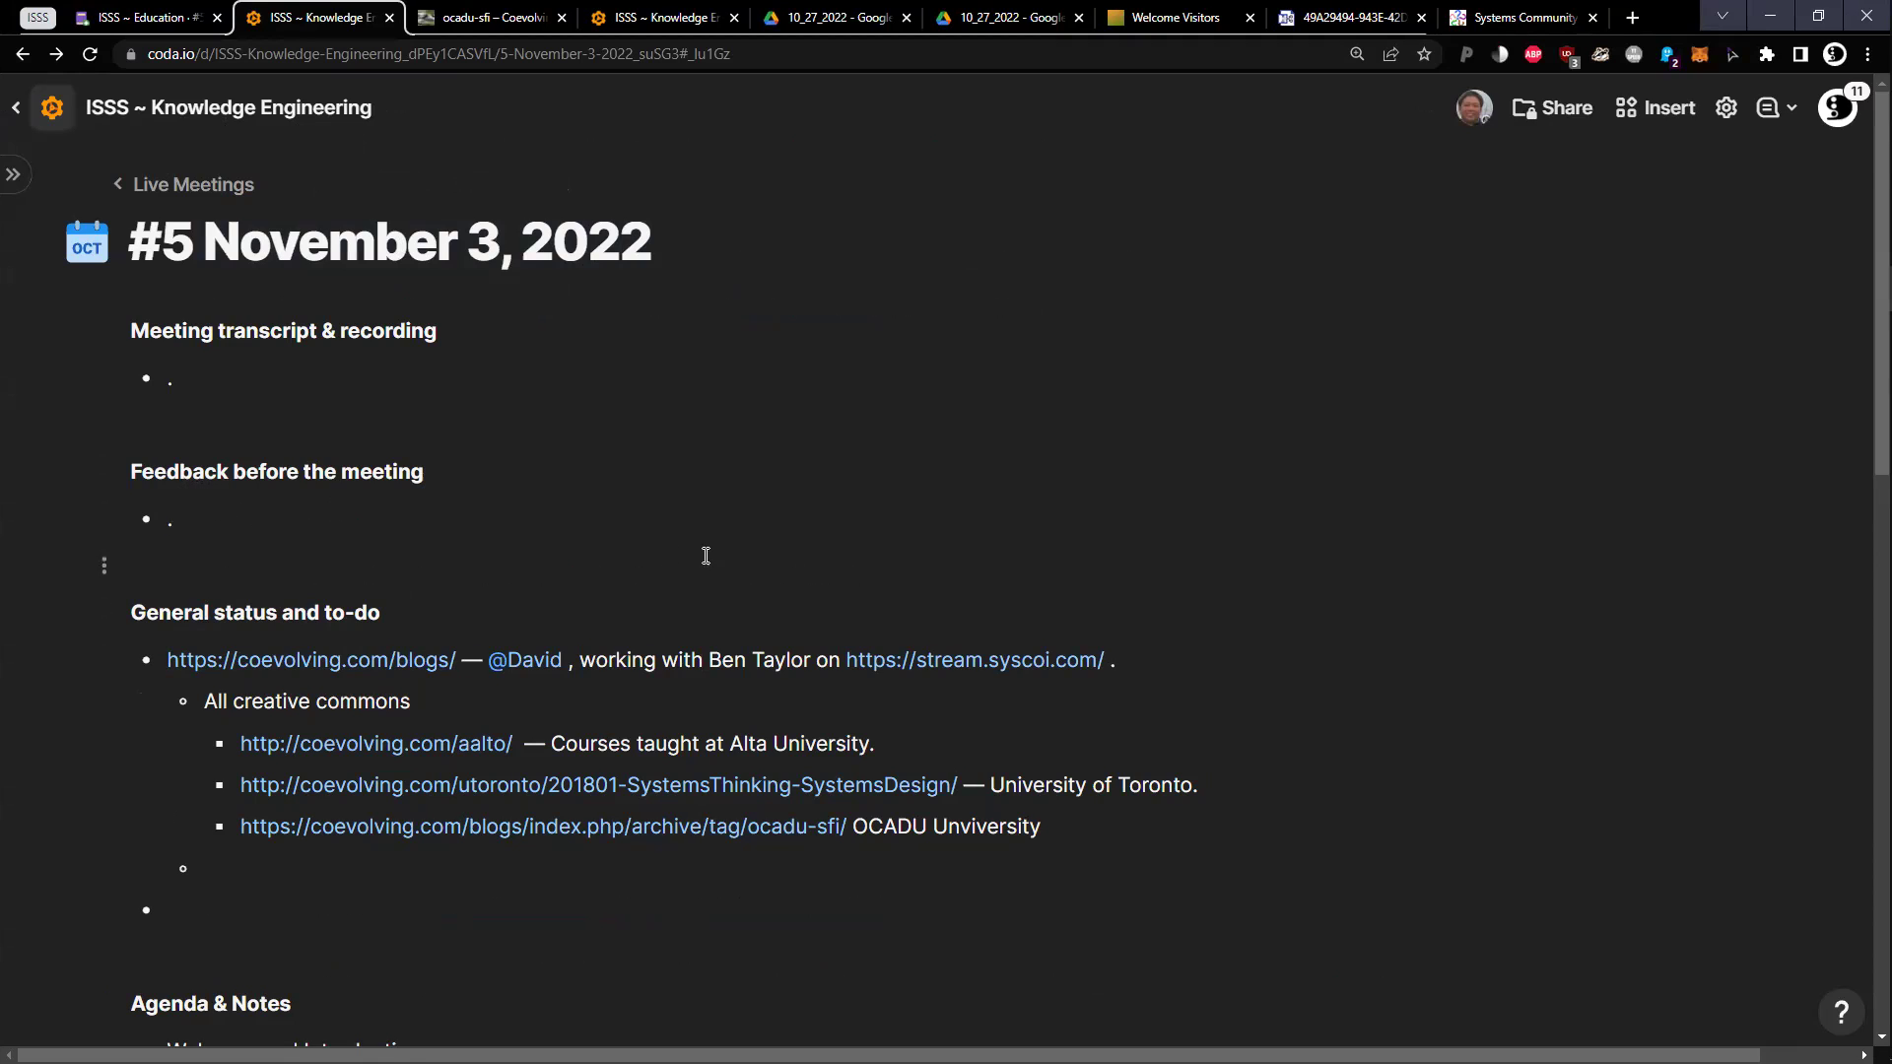
Check the coevolving bullet and the ocadu-sfi blog, then close the ocadu-sfi blog tab
{"action": "scroll", "coordinate": [706, 553], "scroll_direction": "down", "scroll_amount": 2}
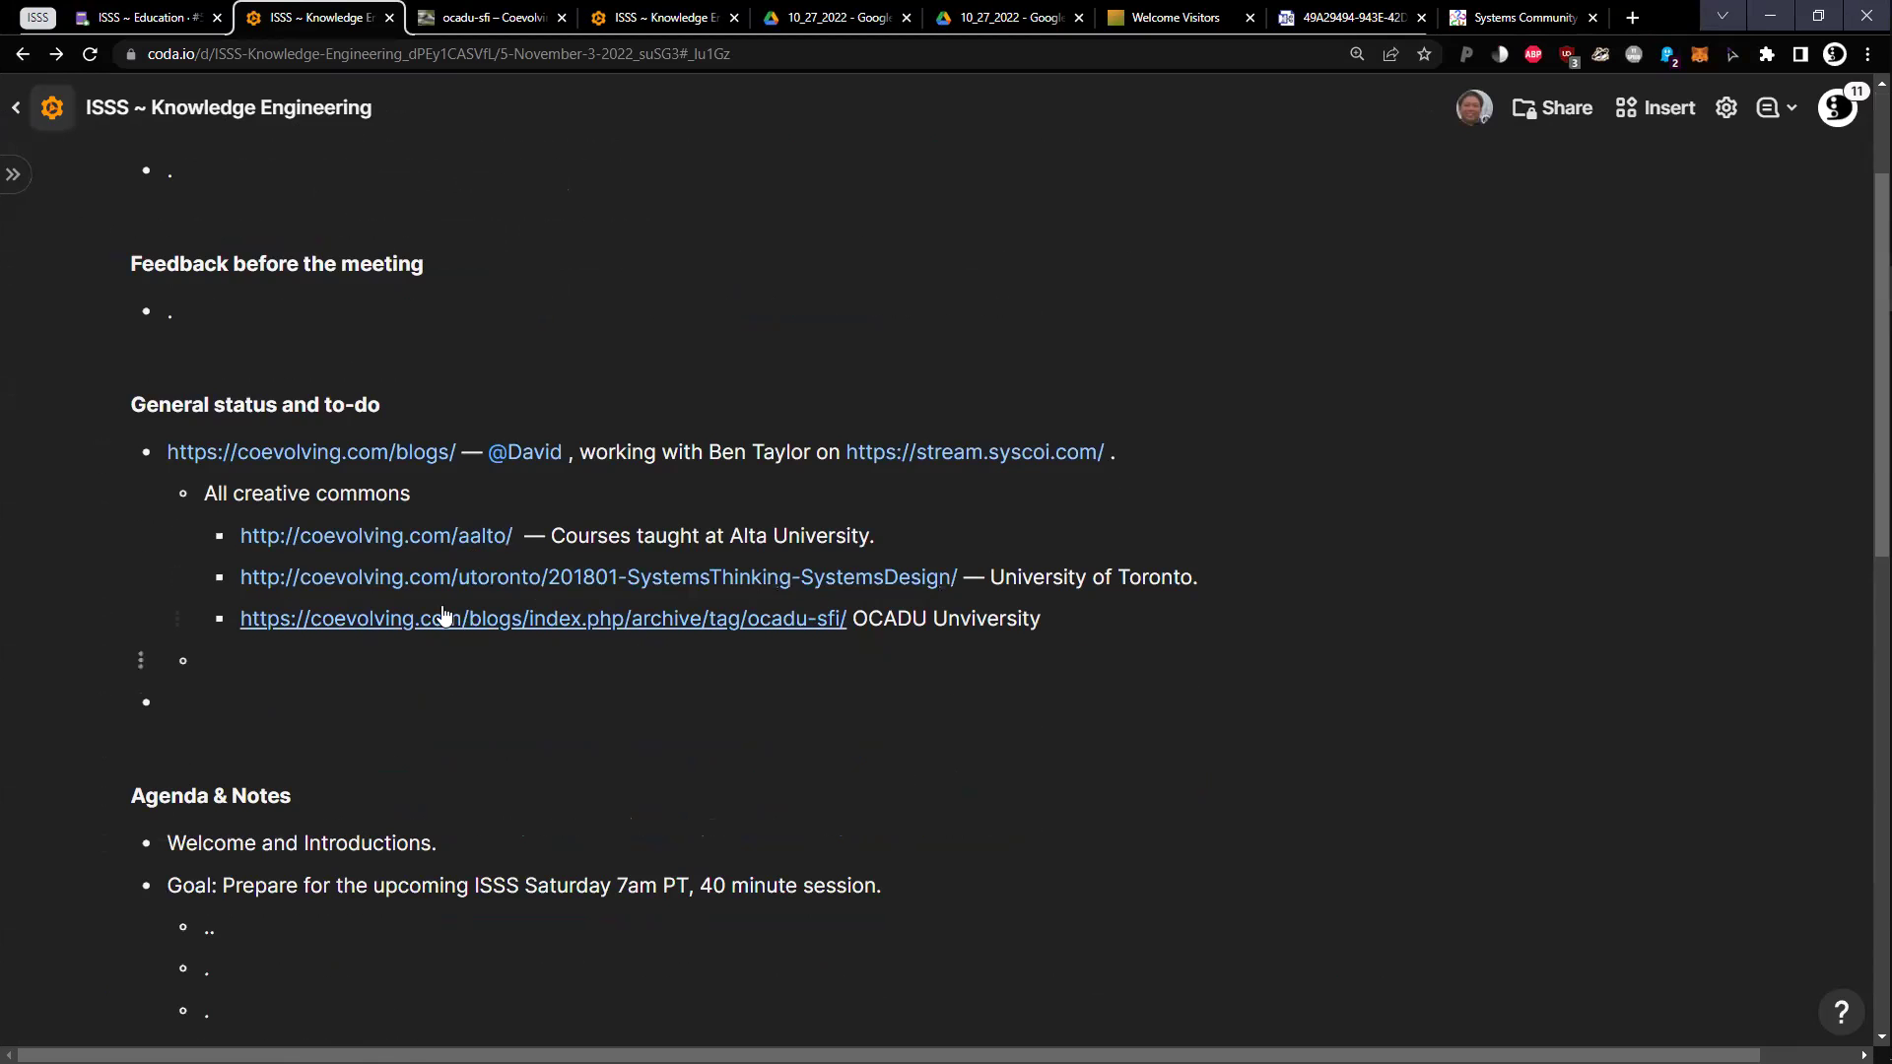
{"action": "scroll", "coordinate": [431, 612], "scroll_direction": "down", "scroll_amount": 3}
{"action": "scroll", "coordinate": [325, 566], "scroll_direction": "up", "scroll_amount": 2}
{"action": "left_click", "coordinate": [106, 351]}
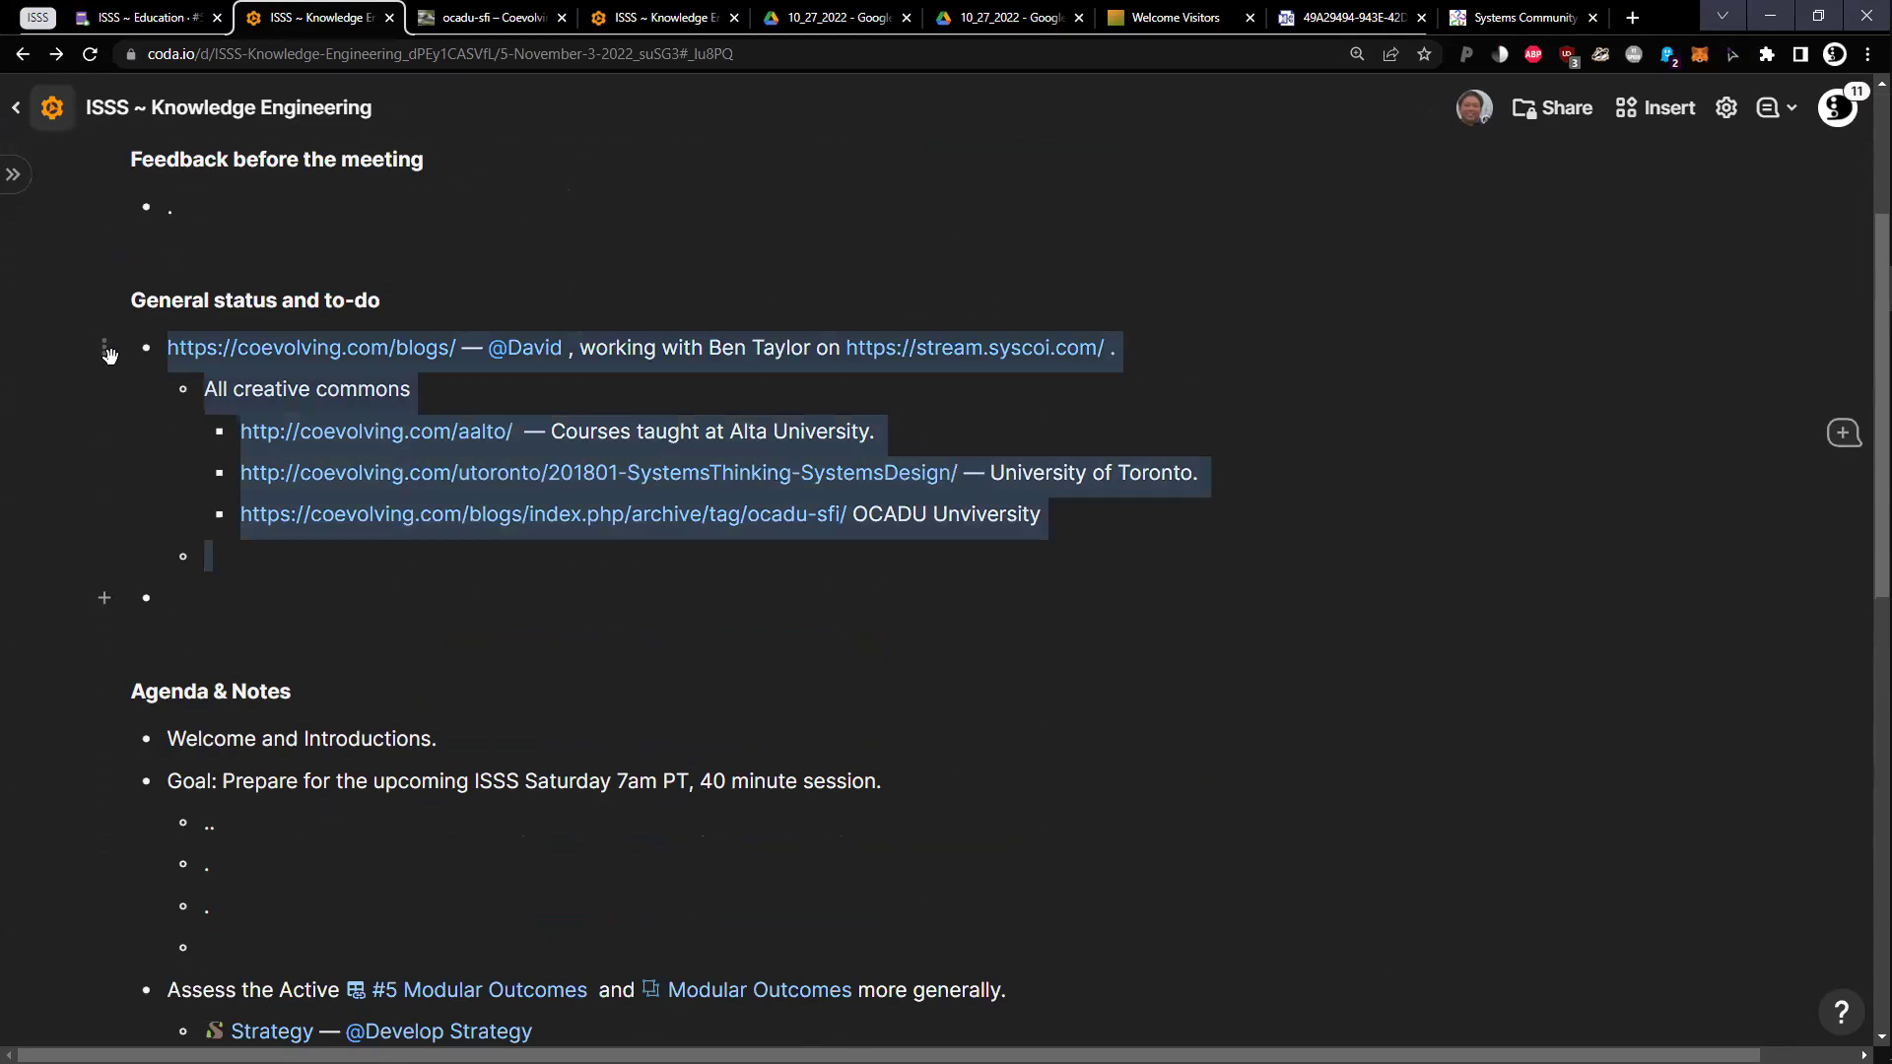
{"action": "left_click", "coordinate": [710, 612]}
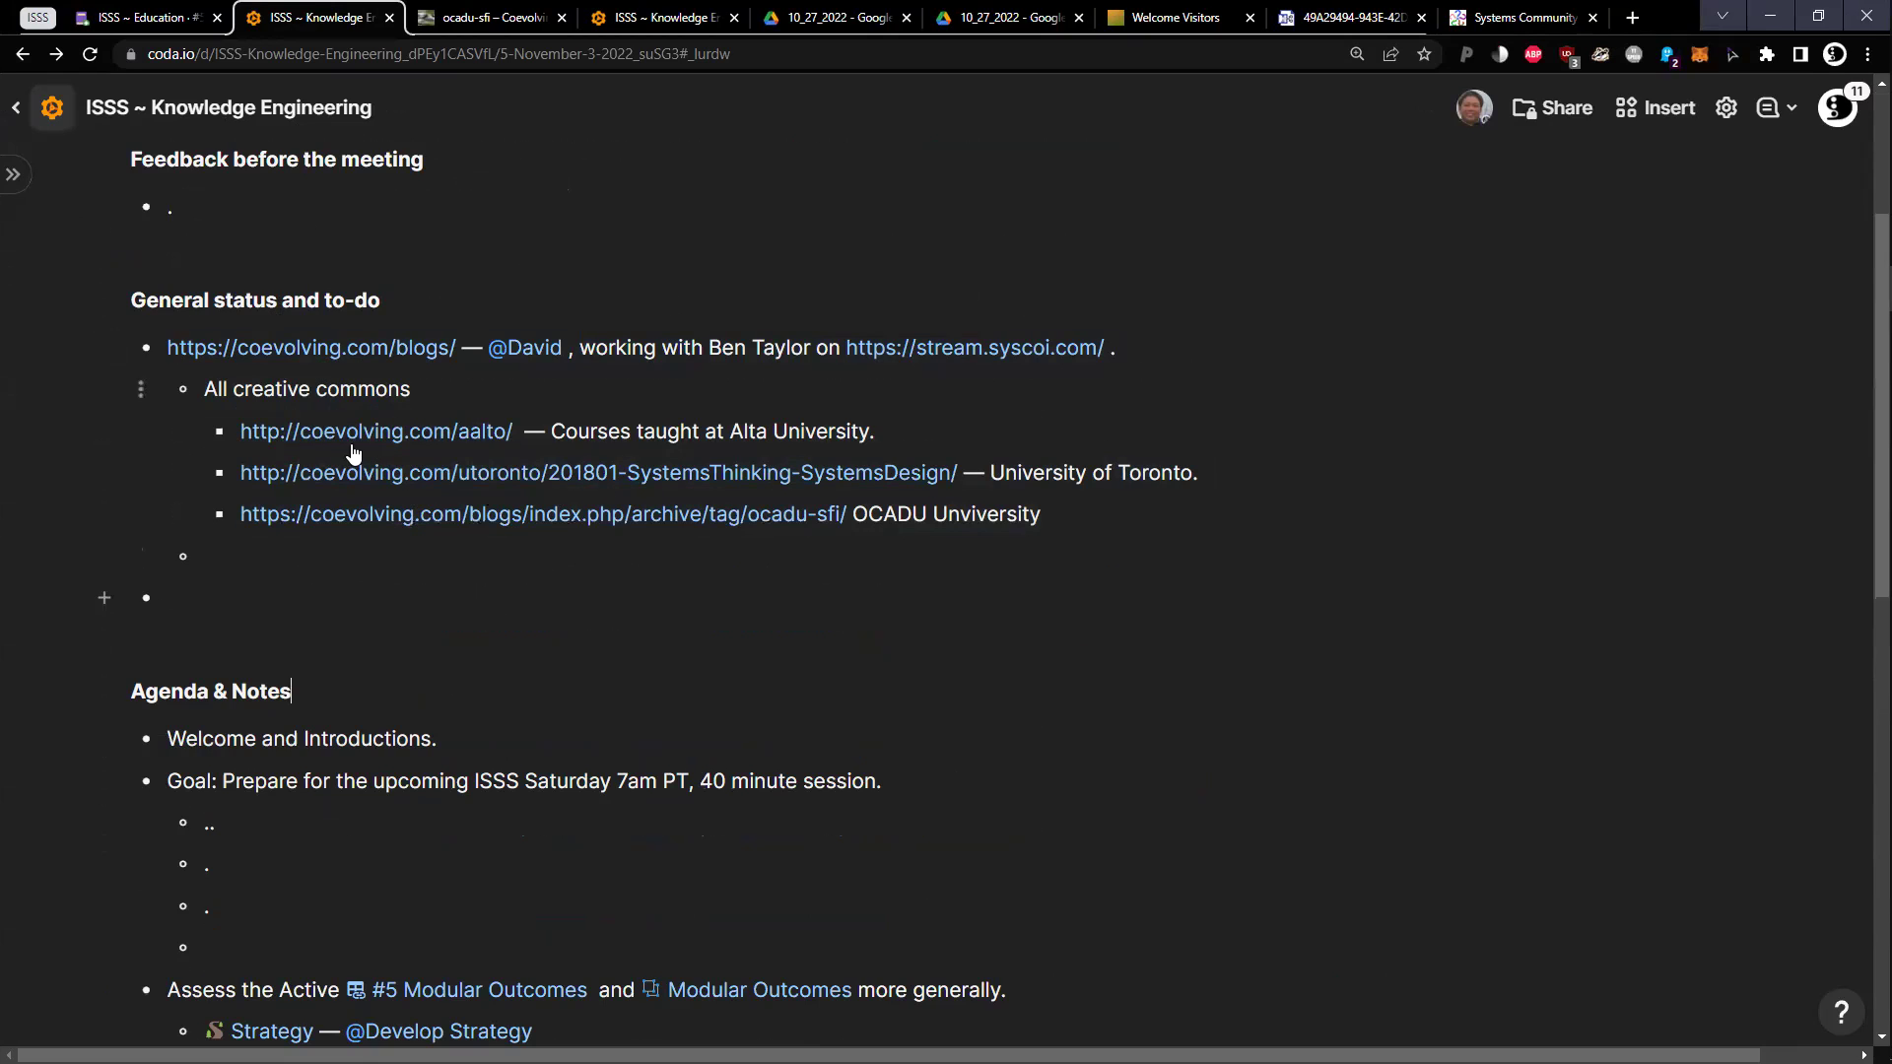
{"action": "key", "text": "ctrl+Tab"}
{"action": "scroll", "coordinate": [483, 501], "scroll_direction": "down", "scroll_amount": 3}
{"action": "key", "text": "ctrl+shift+Tab"}
{"action": "mouse_move", "coordinate": [565, 30]}
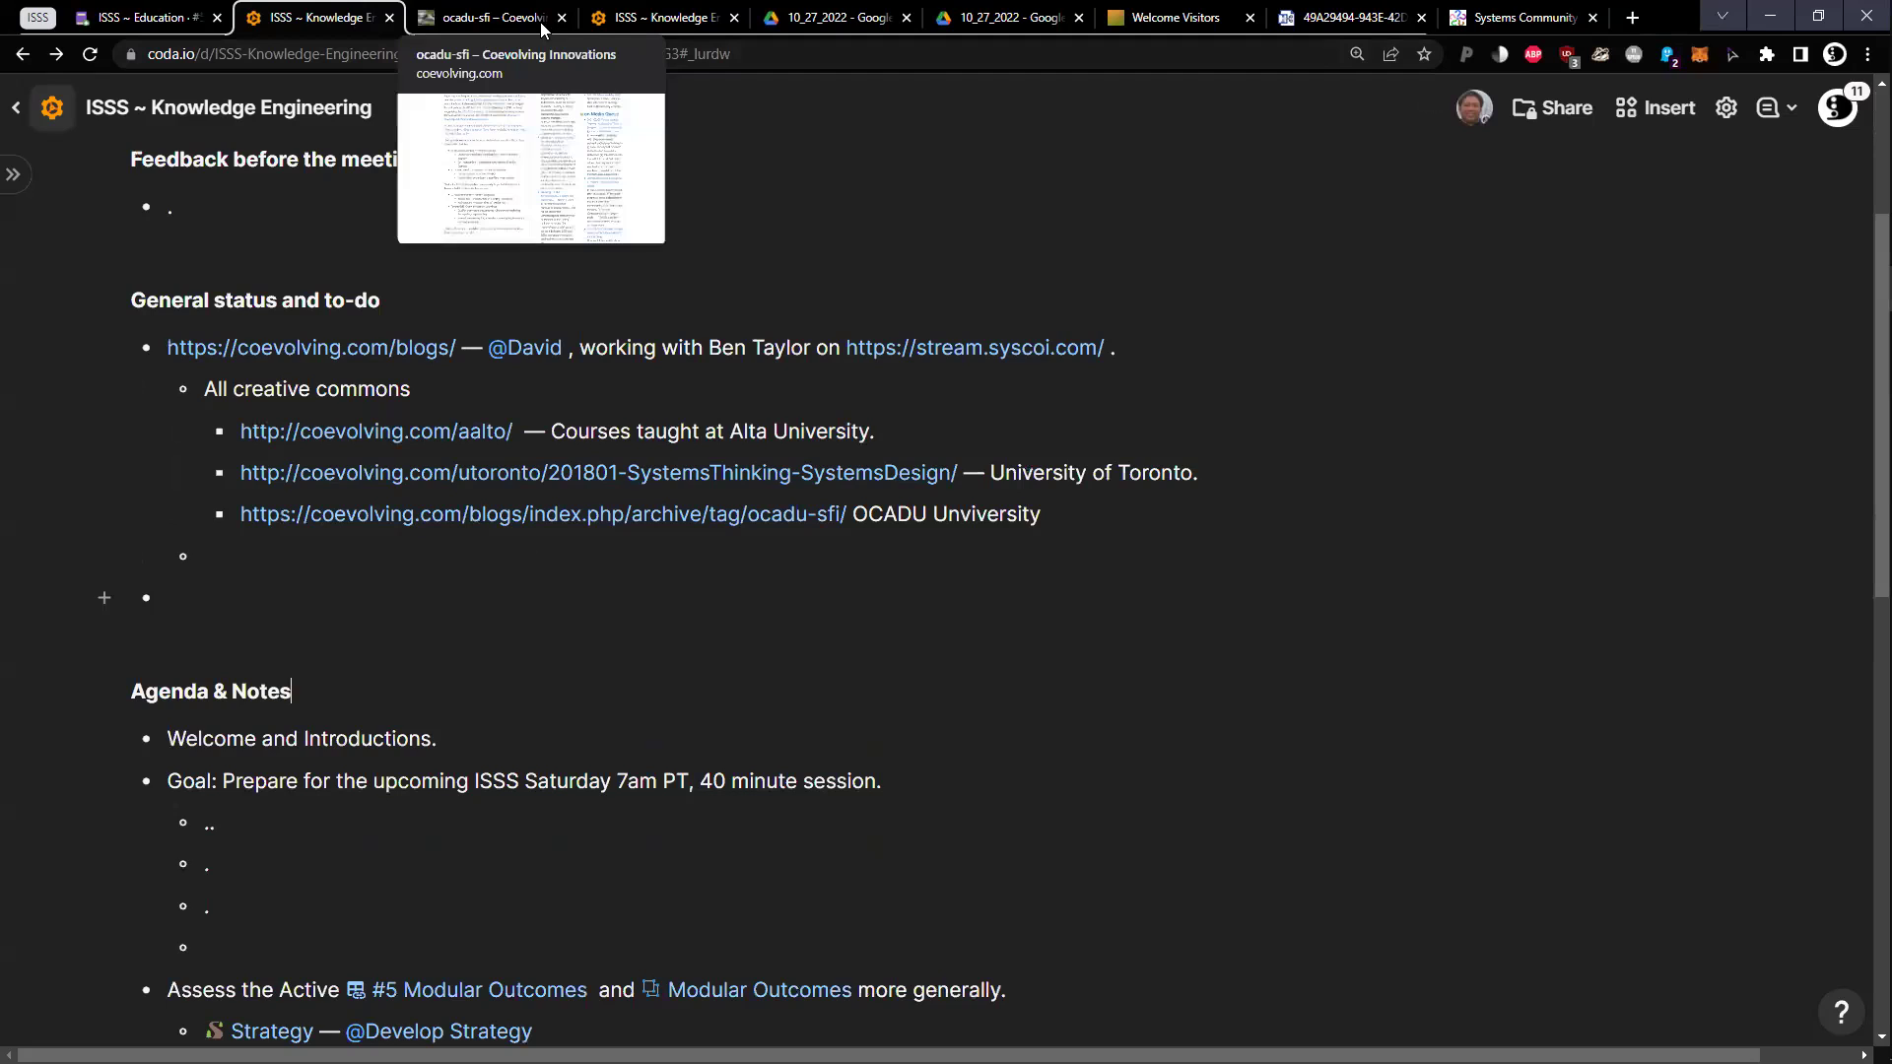
{"action": "left_click", "coordinate": [562, 18]}
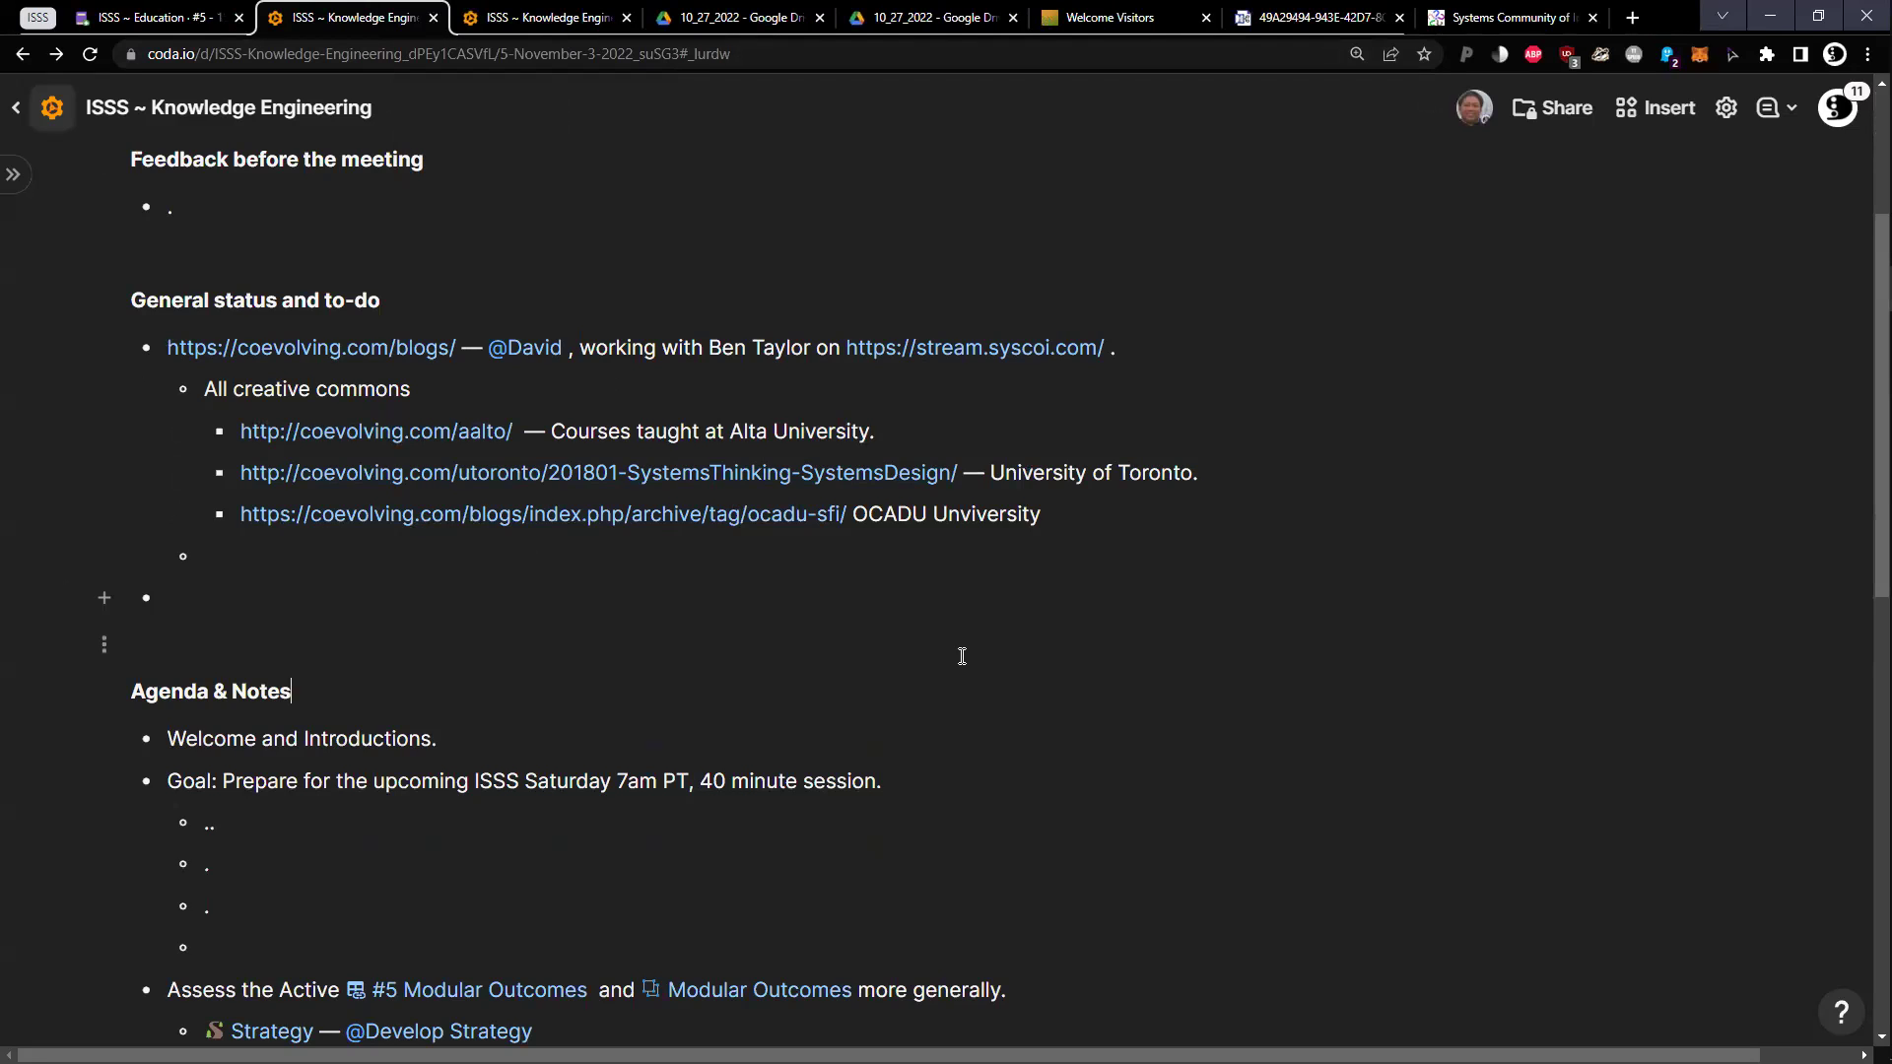
Delete 'status' from the heading so it reads General and to-do
{"action": "left_click", "coordinate": [501, 569]}
{"action": "left_click", "coordinate": [454, 595]}
{"action": "double_click", "coordinate": [248, 300]}
{"action": "key", "text": "BackSpace"}
Start a History sub-bullet: started in 2010-11 with Alta courses, captured on YouTube and Vimeo
{"action": "left_click", "coordinate": [422, 557]}
{"action": "type", "text": "History — Started in 201"}
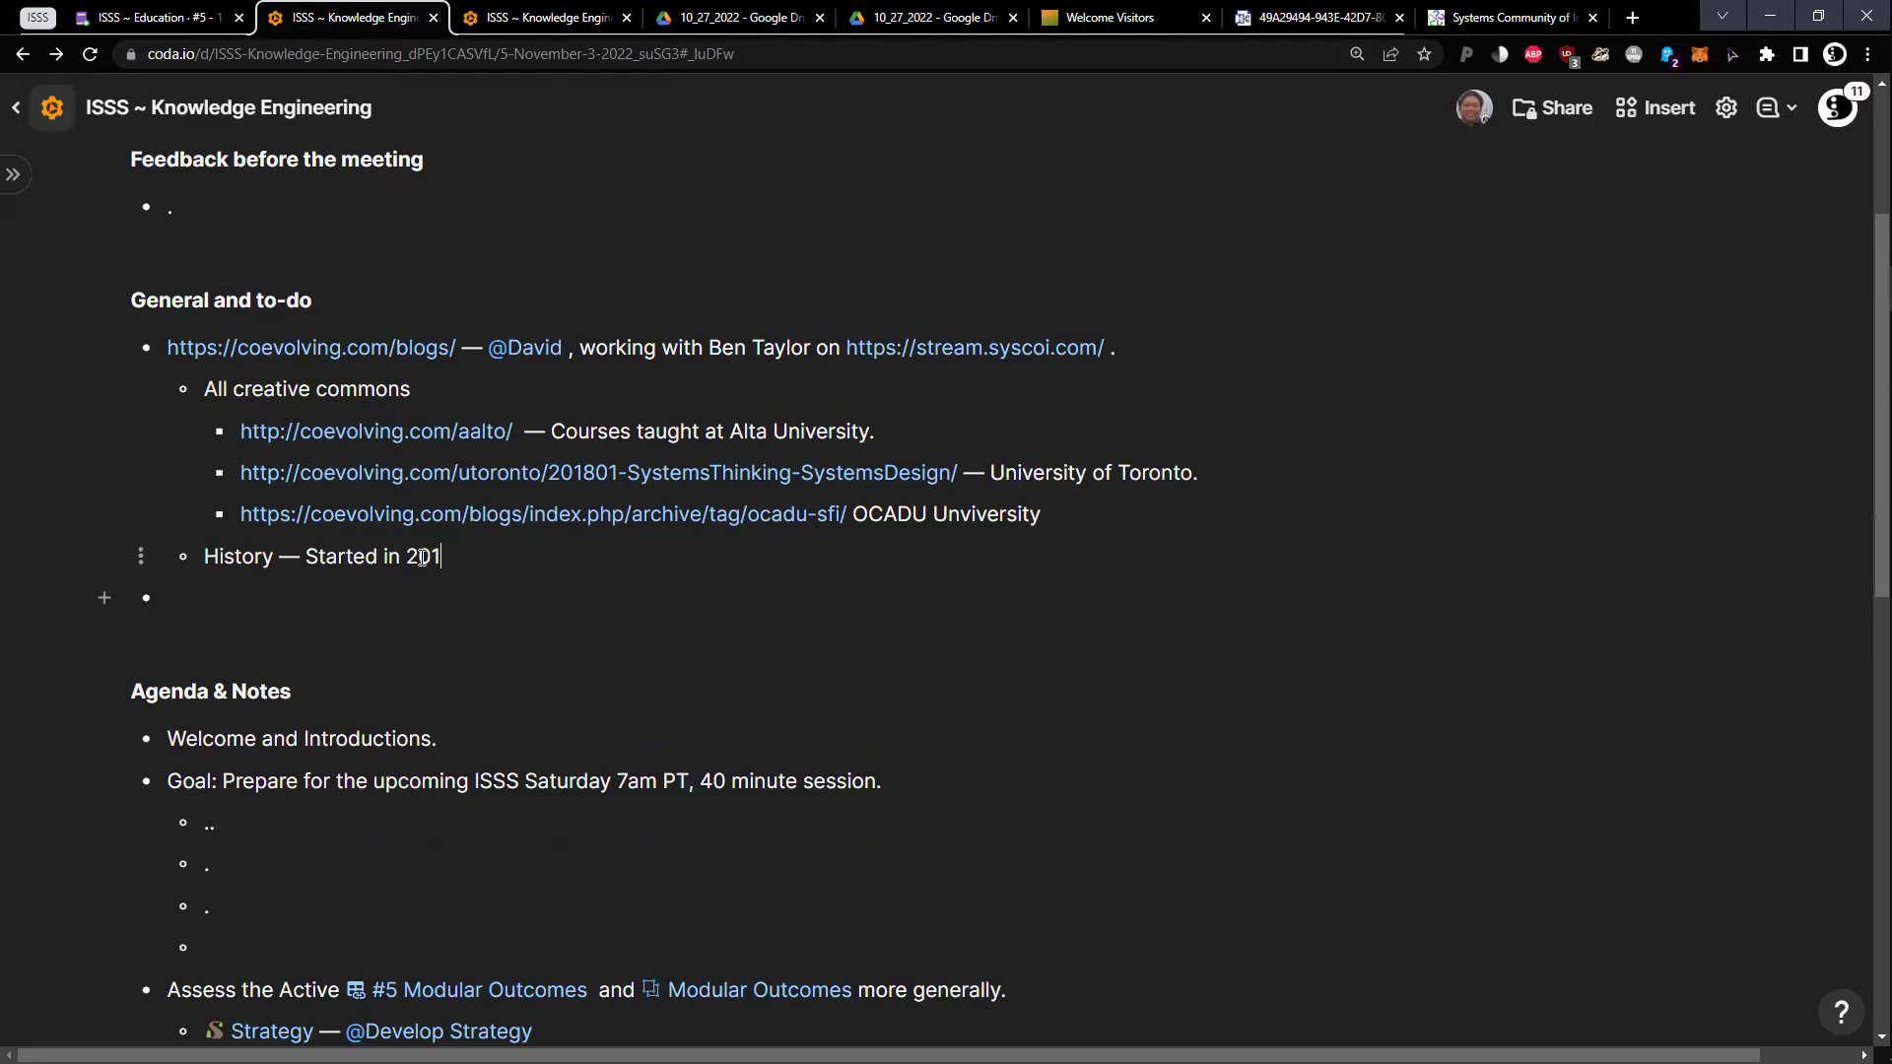
{"action": "type", "text": "0-11, Alta"}
{"action": "key", "text": "BackSpace"}
{"action": "type", "text": "ta cours"}
{"action": "type", "text": "es. D"}
{"action": "type", "text": "avid was th"}
{"action": "key", "text": "BackSpace"}
{"action": "type", "text": "was there aat Alta a lot, at"}
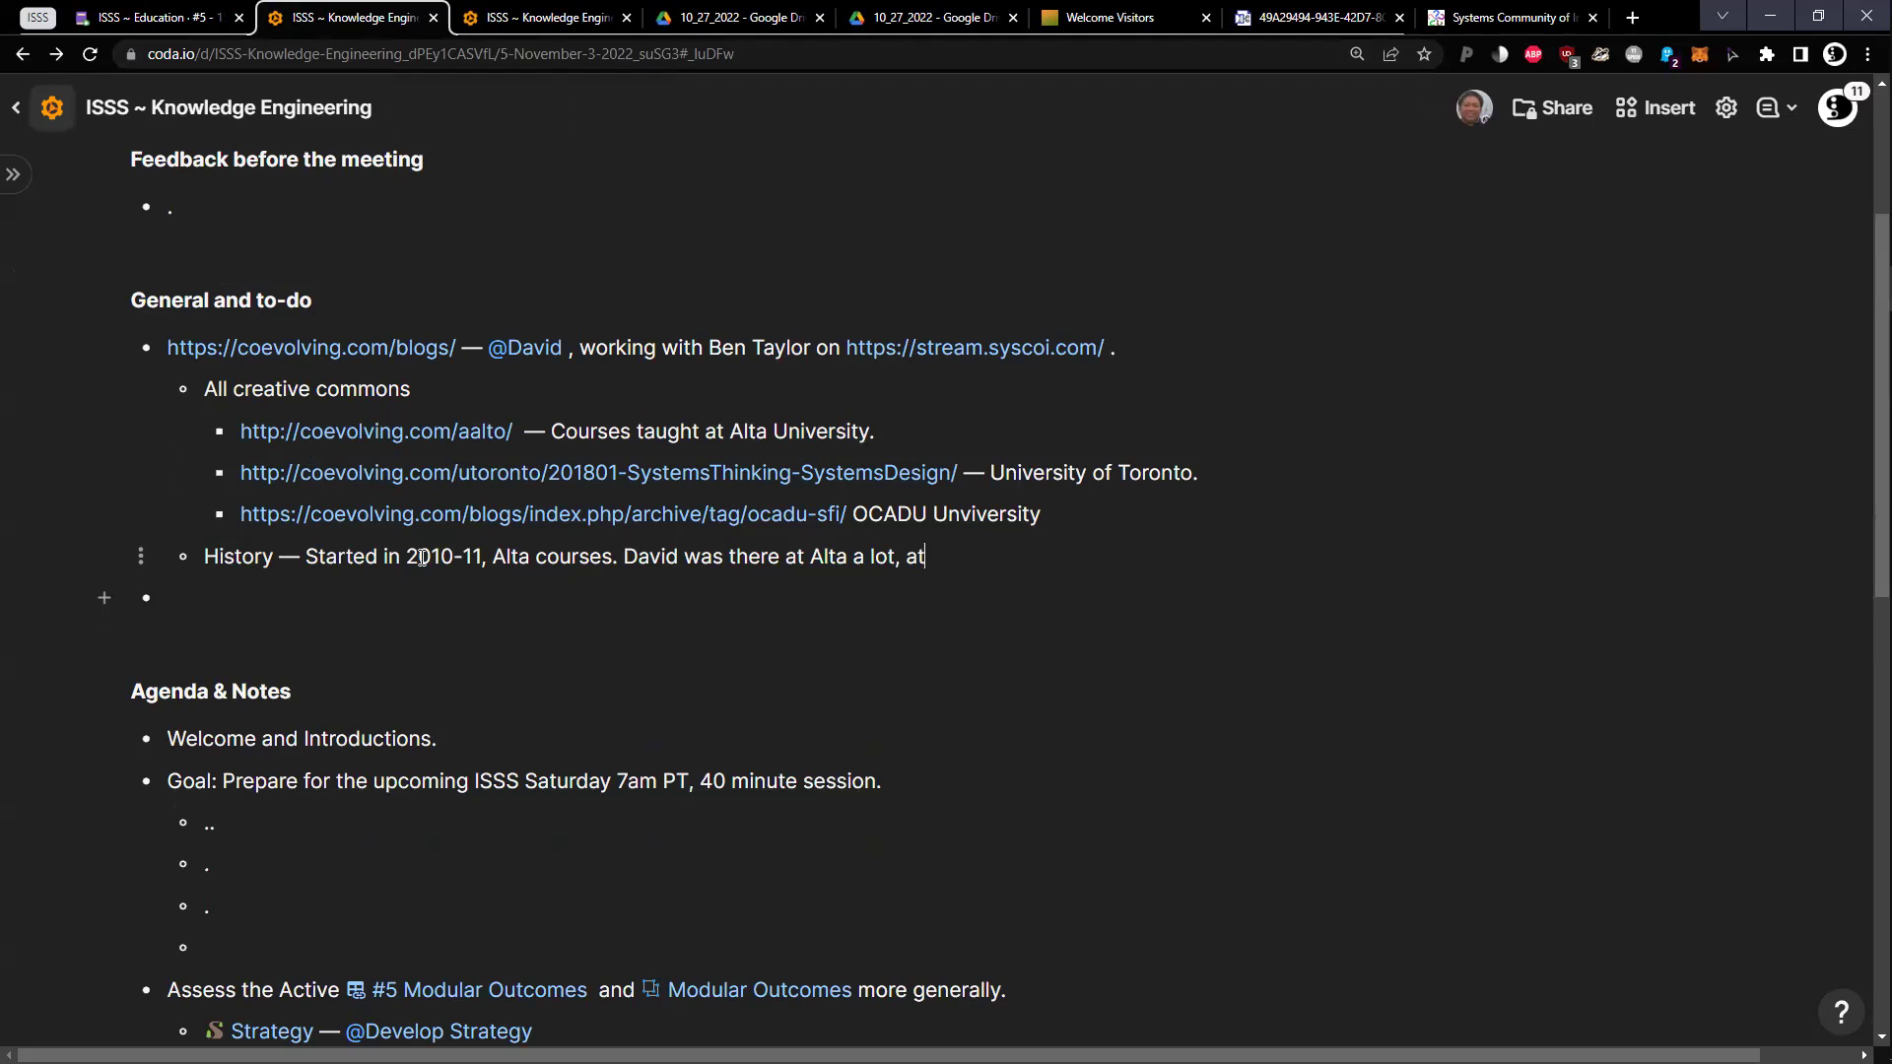
{"action": "type", "text": " there is a YouTube and Vi"}
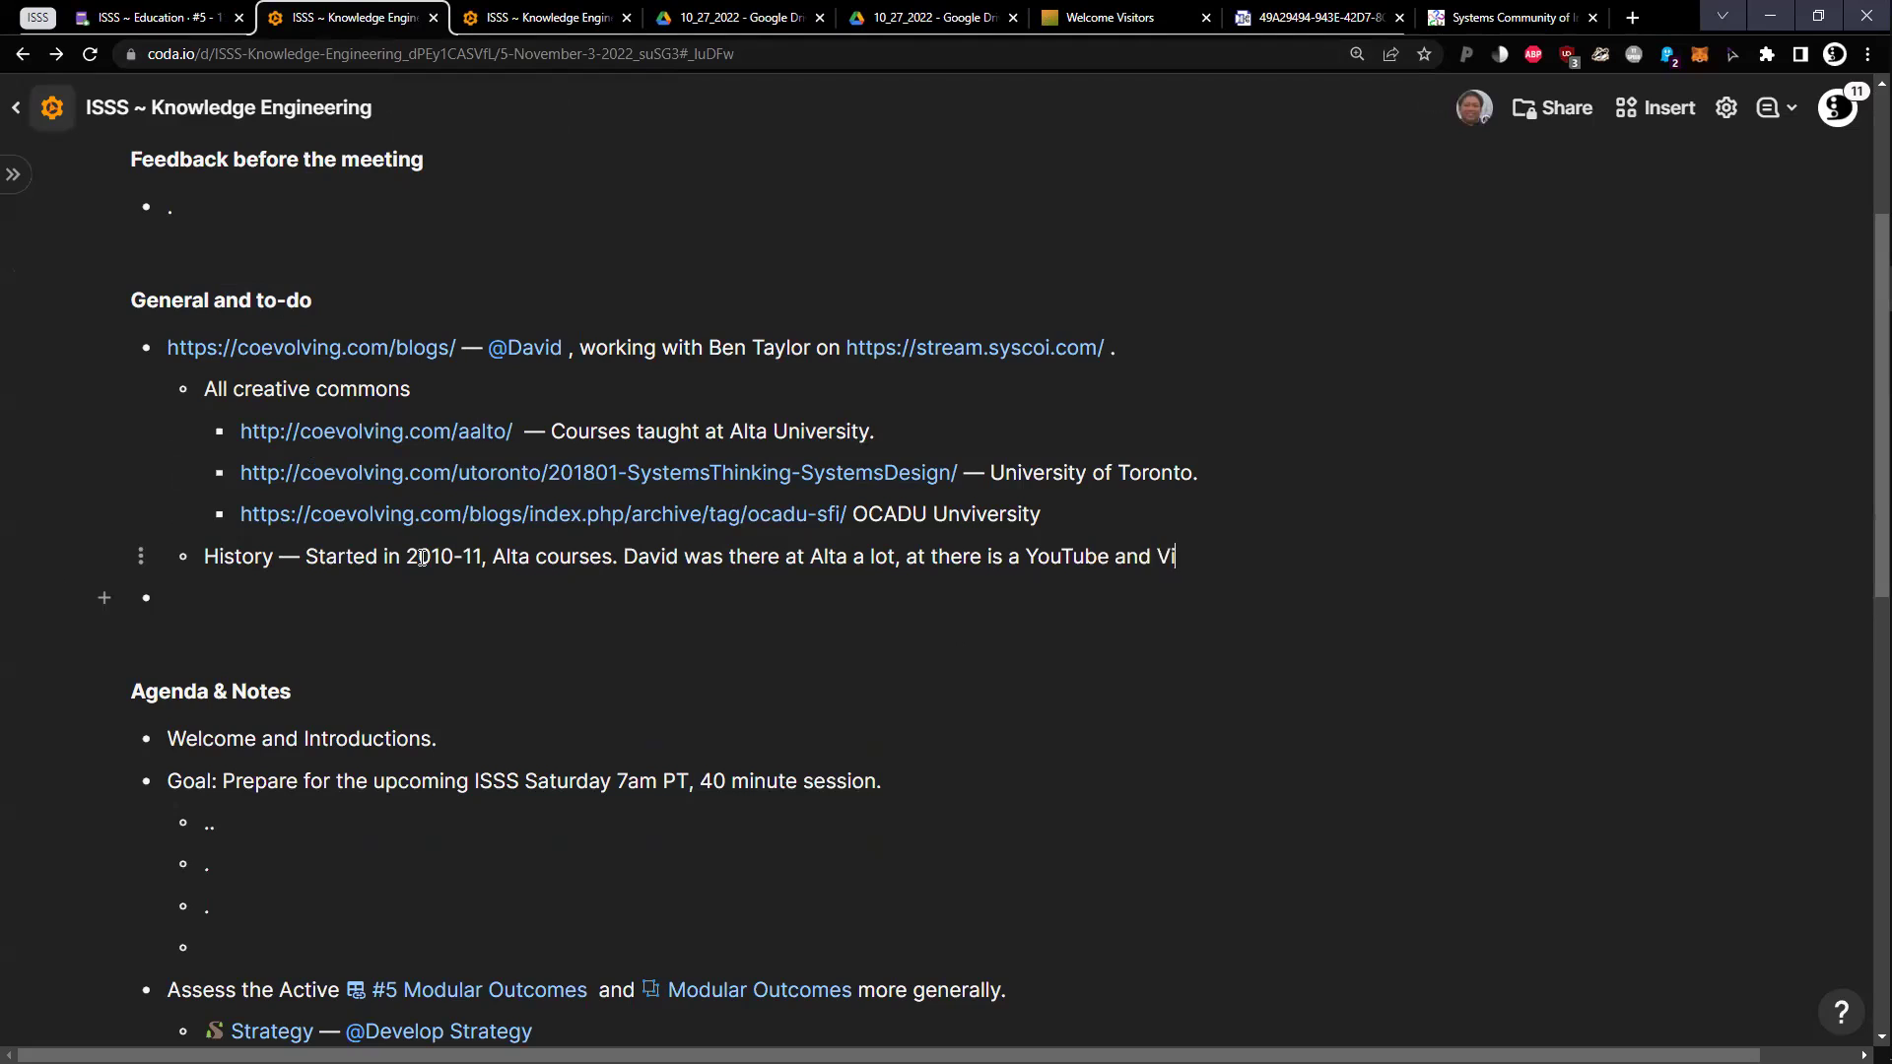
{"action": "type", "text": "meo. All is captured and availa"}
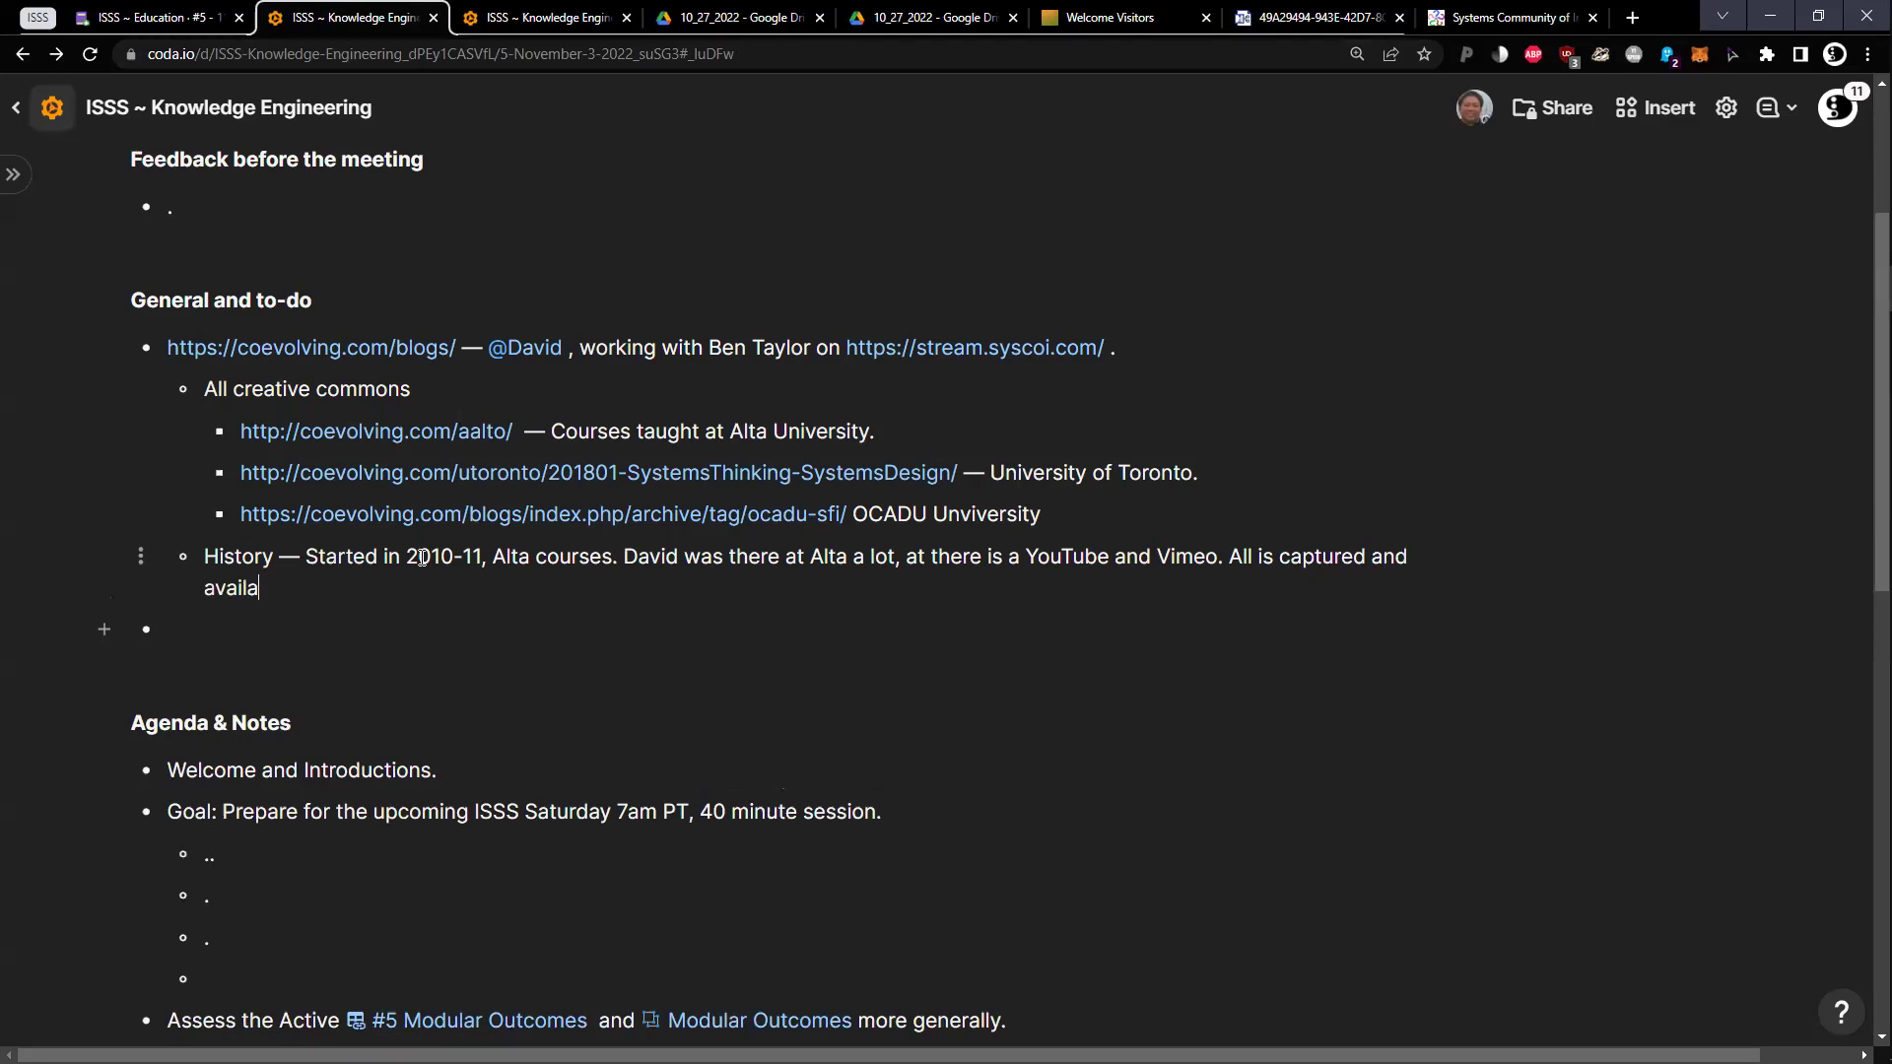
{"action": "type", "text": "bille."}
Add the "Creative Sustainability" program merging Business, Design, Engineering, requiring two Systems Thinking courses
{"action": "type", "text": "Or"}
{"action": "key", "text": "BackSpace"}
{"action": "key", "text": "BackSpace"}
{"action": "type", "text": "Creative"}
{"action": "type", "text": "\""}
{"action": "key", "text": "End"}
{"action": "type", "text": "Sustainabi"}
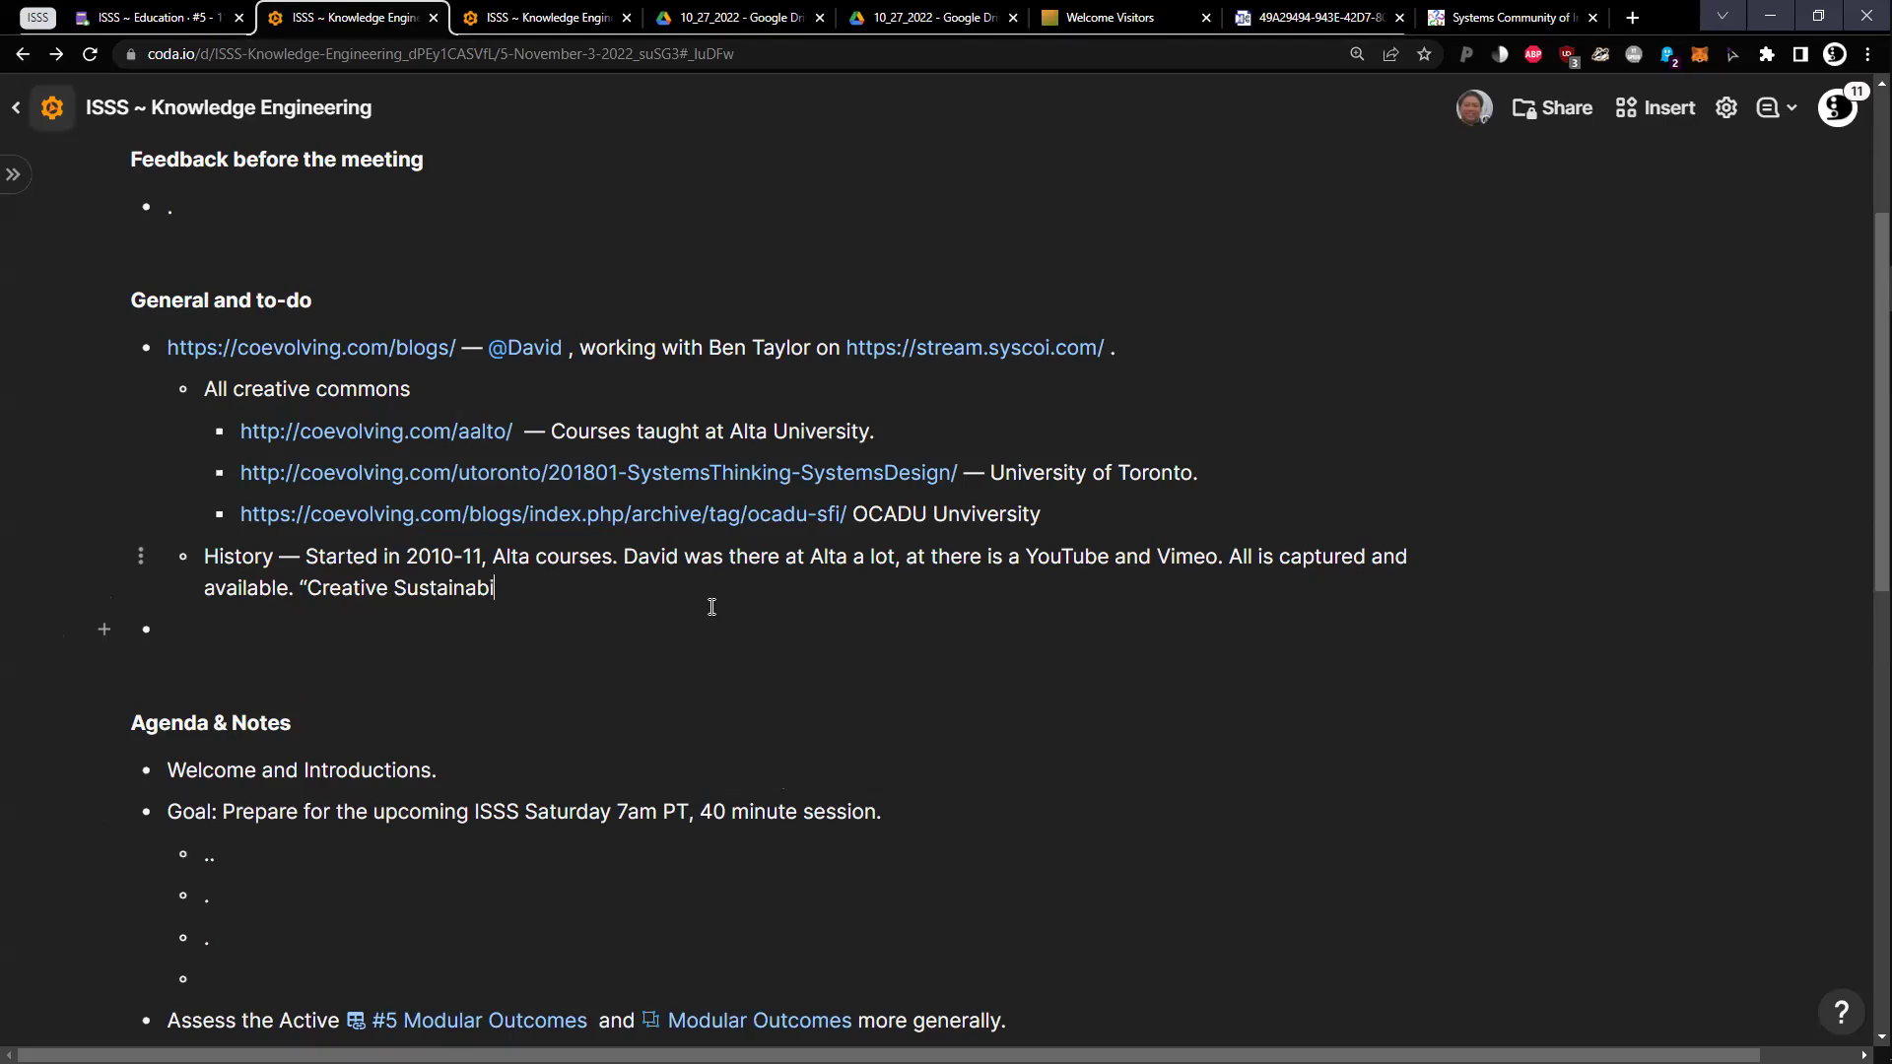
{"action": "type", "text": "lity\" program, at the "}
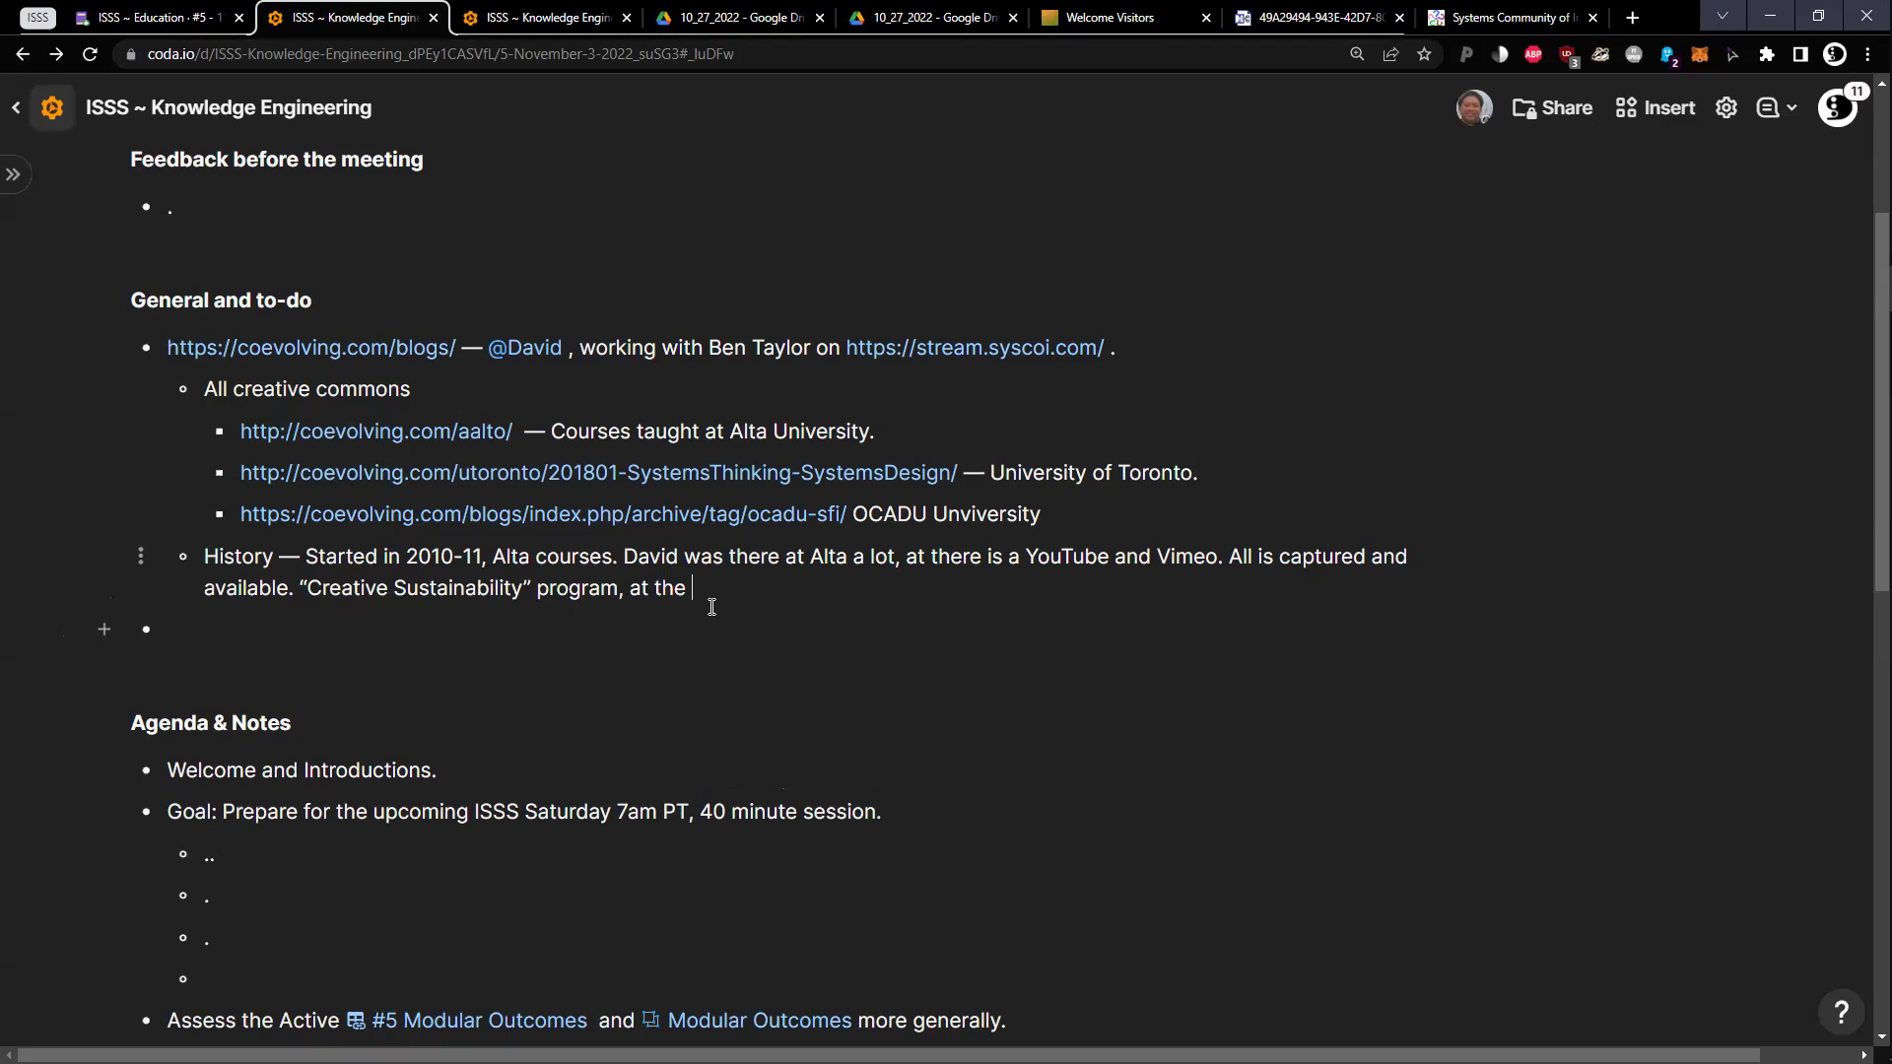
{"action": "type", "text": "merget of Business, Design, E"}
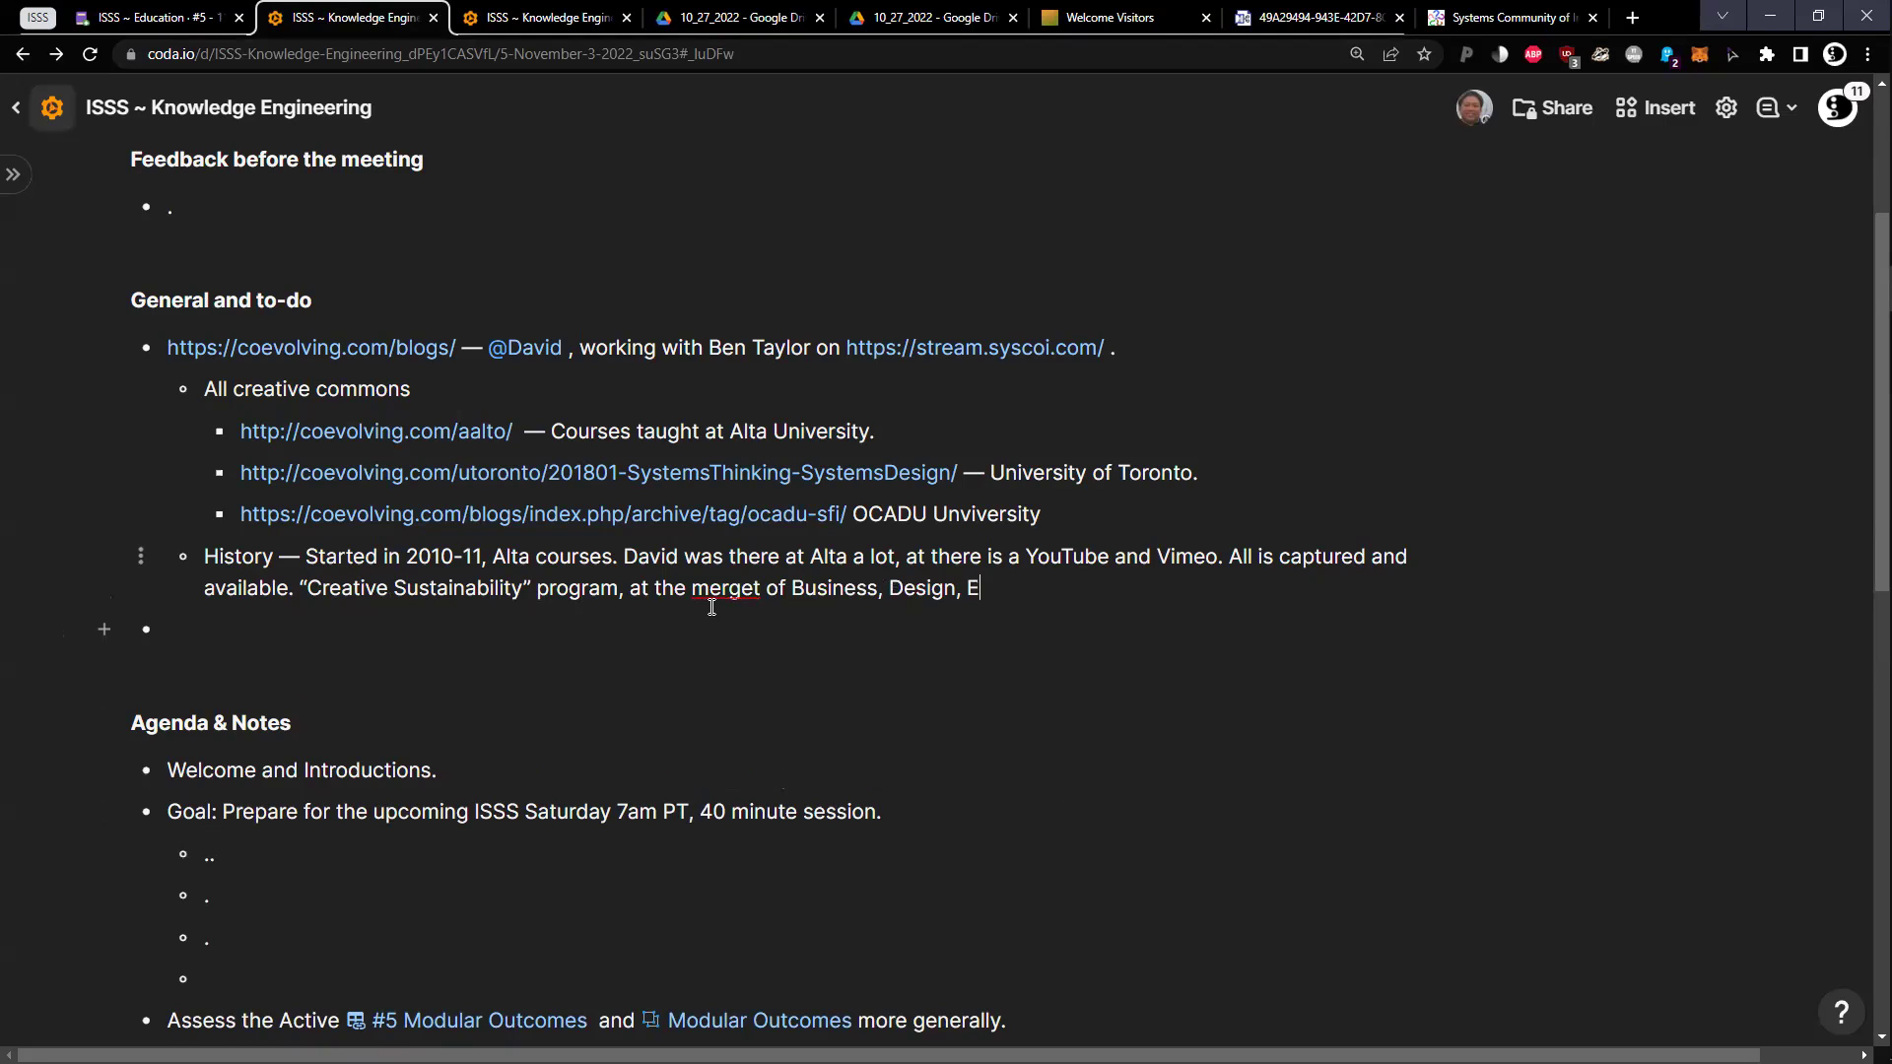
{"action": "type", "text": "ngineering"}
{"action": "left_click_drag", "start_coordinate": [765, 588], "coordinate": [751, 589]}
{"action": "type", "text": "r -- "}
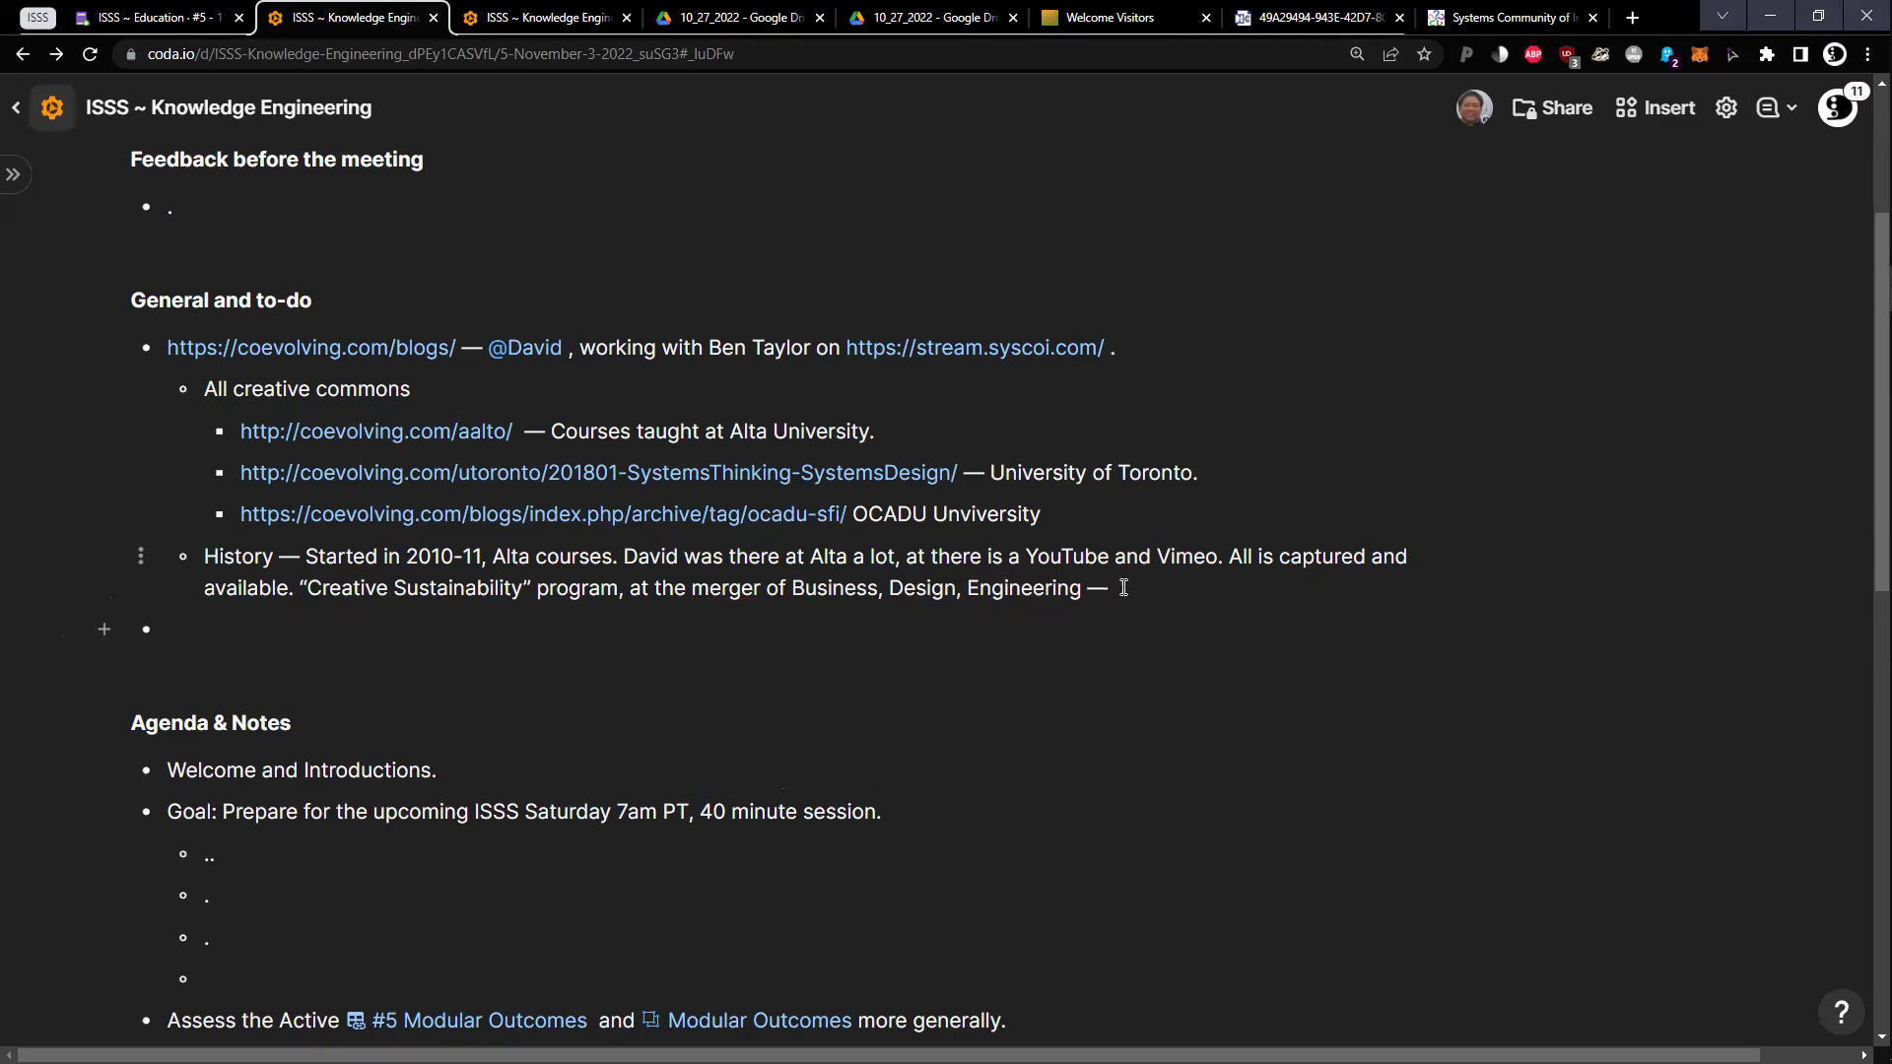
{"action": "type", "text": "CS had req. of two Systems T"}
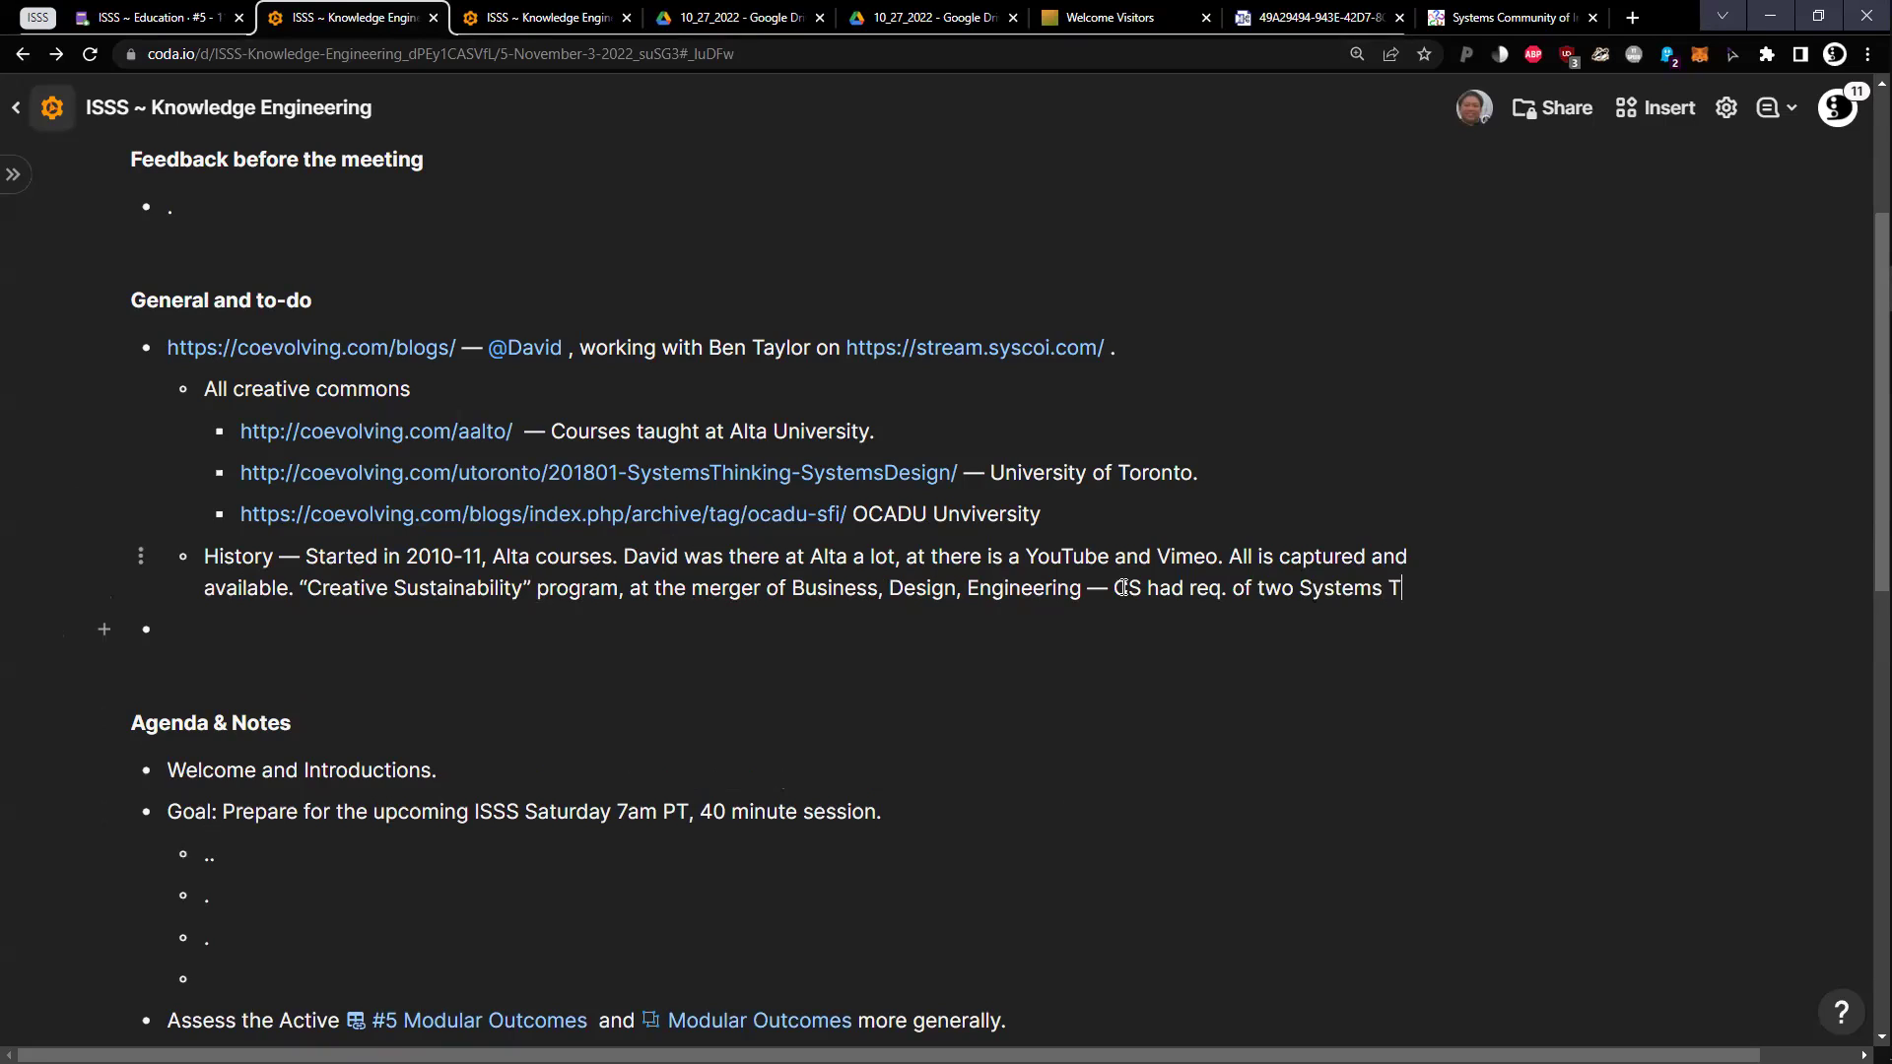
{"action": "type", "text": "hinking coulr"}
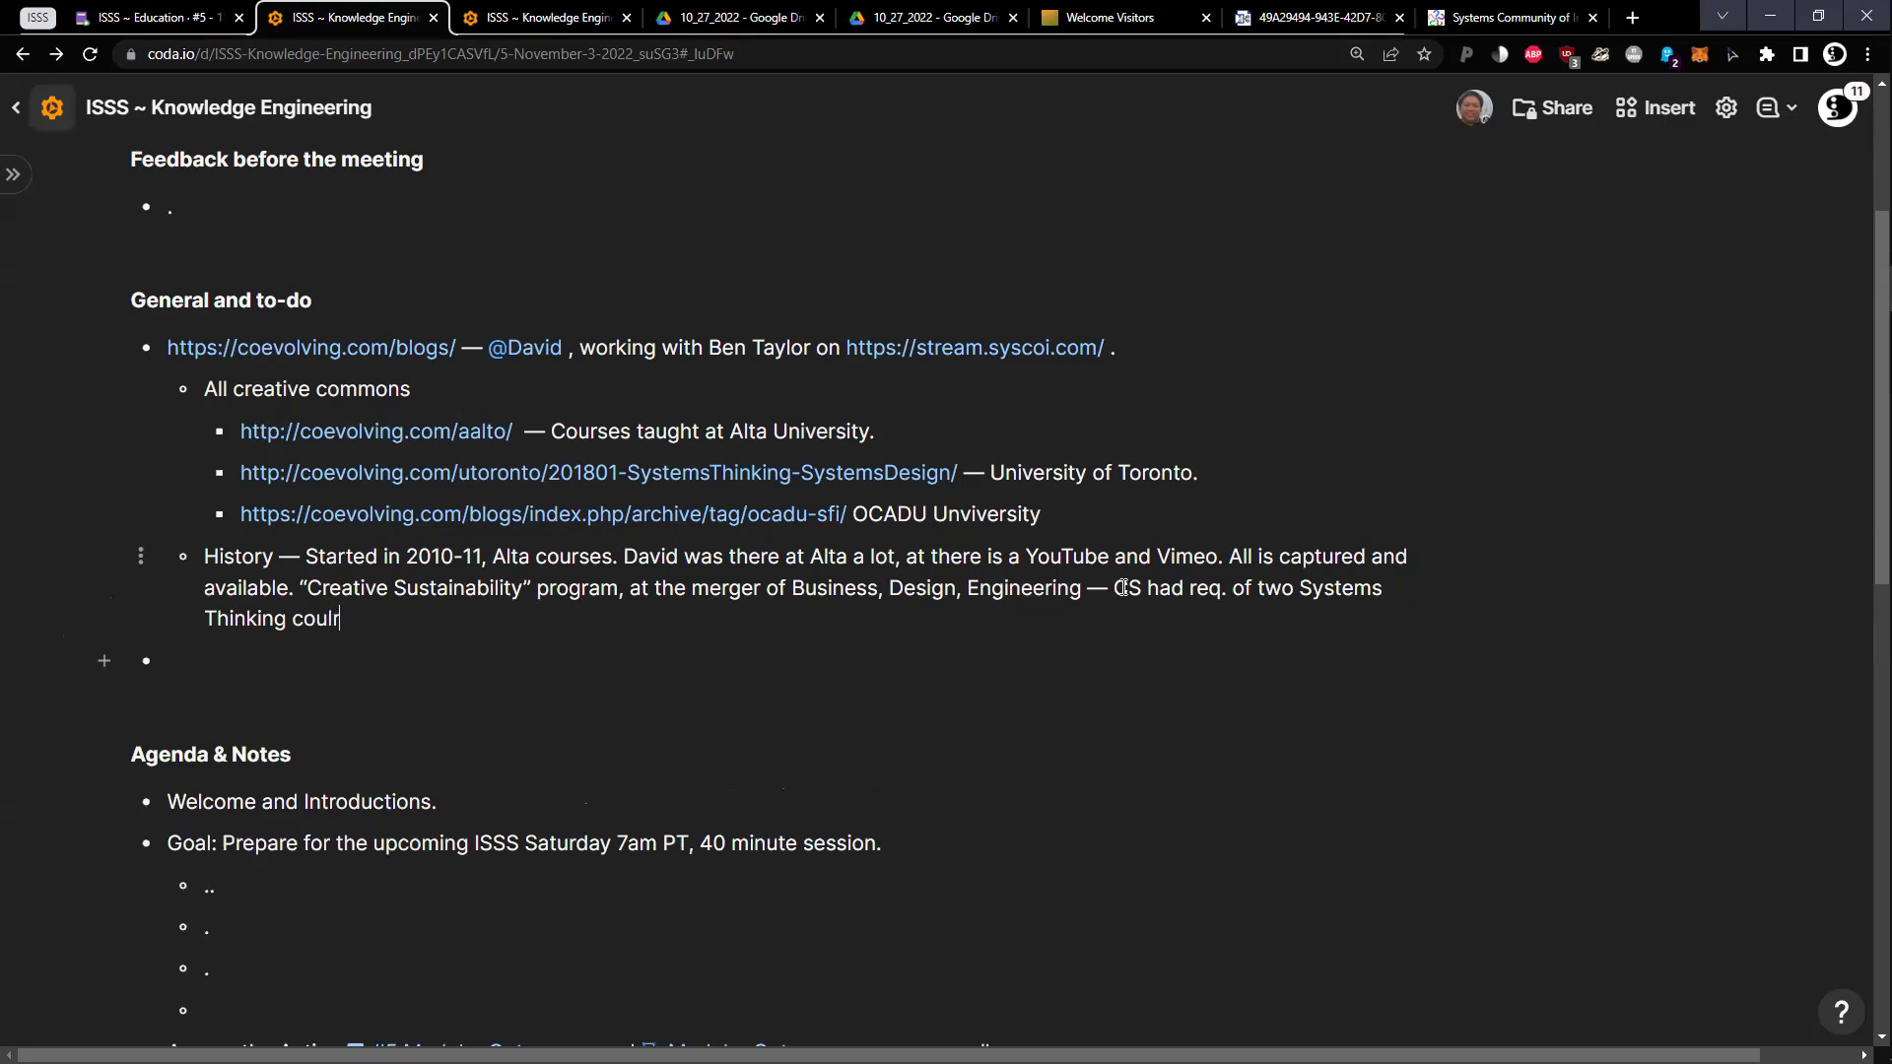
Extend History with the instructor as student and teacher, 80% at IBM, and the move from Finland to China
{"action": "key", "text": "BackSpace"}
{"action": "key", "text": "BackSpace"}
{"action": "type", "text": "rses"}
{"action": "key", "text": "ctrl+z"}
{"action": "type", "text": "ses. David was there as"}
{"action": "key", "text": "BackSpace"}
{"action": "type", "text": "s stuj"}
{"action": "key", "text": "BackSpace"}
{"action": "key", "text": "BackSpace"}
{"action": "type", "text": "udent and teacher"}
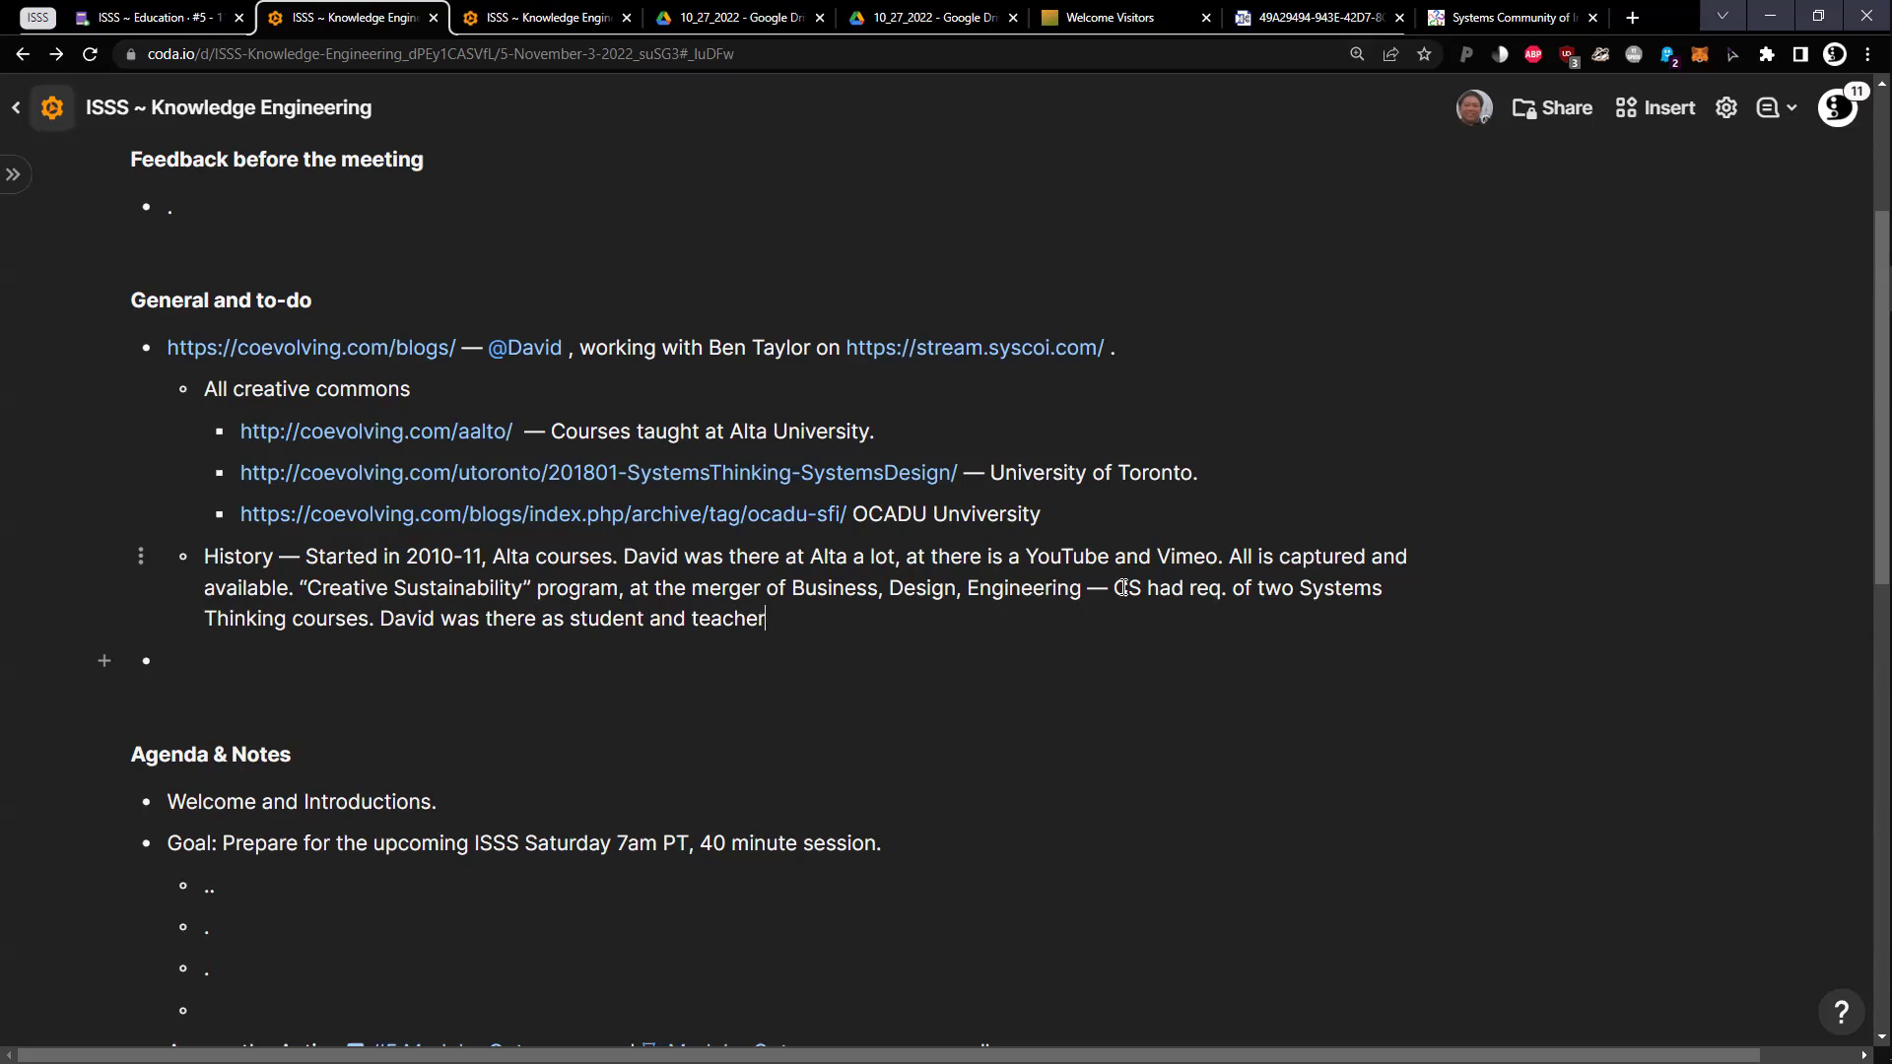
{"action": "type", "text": ". Was 80% at IBM, "}
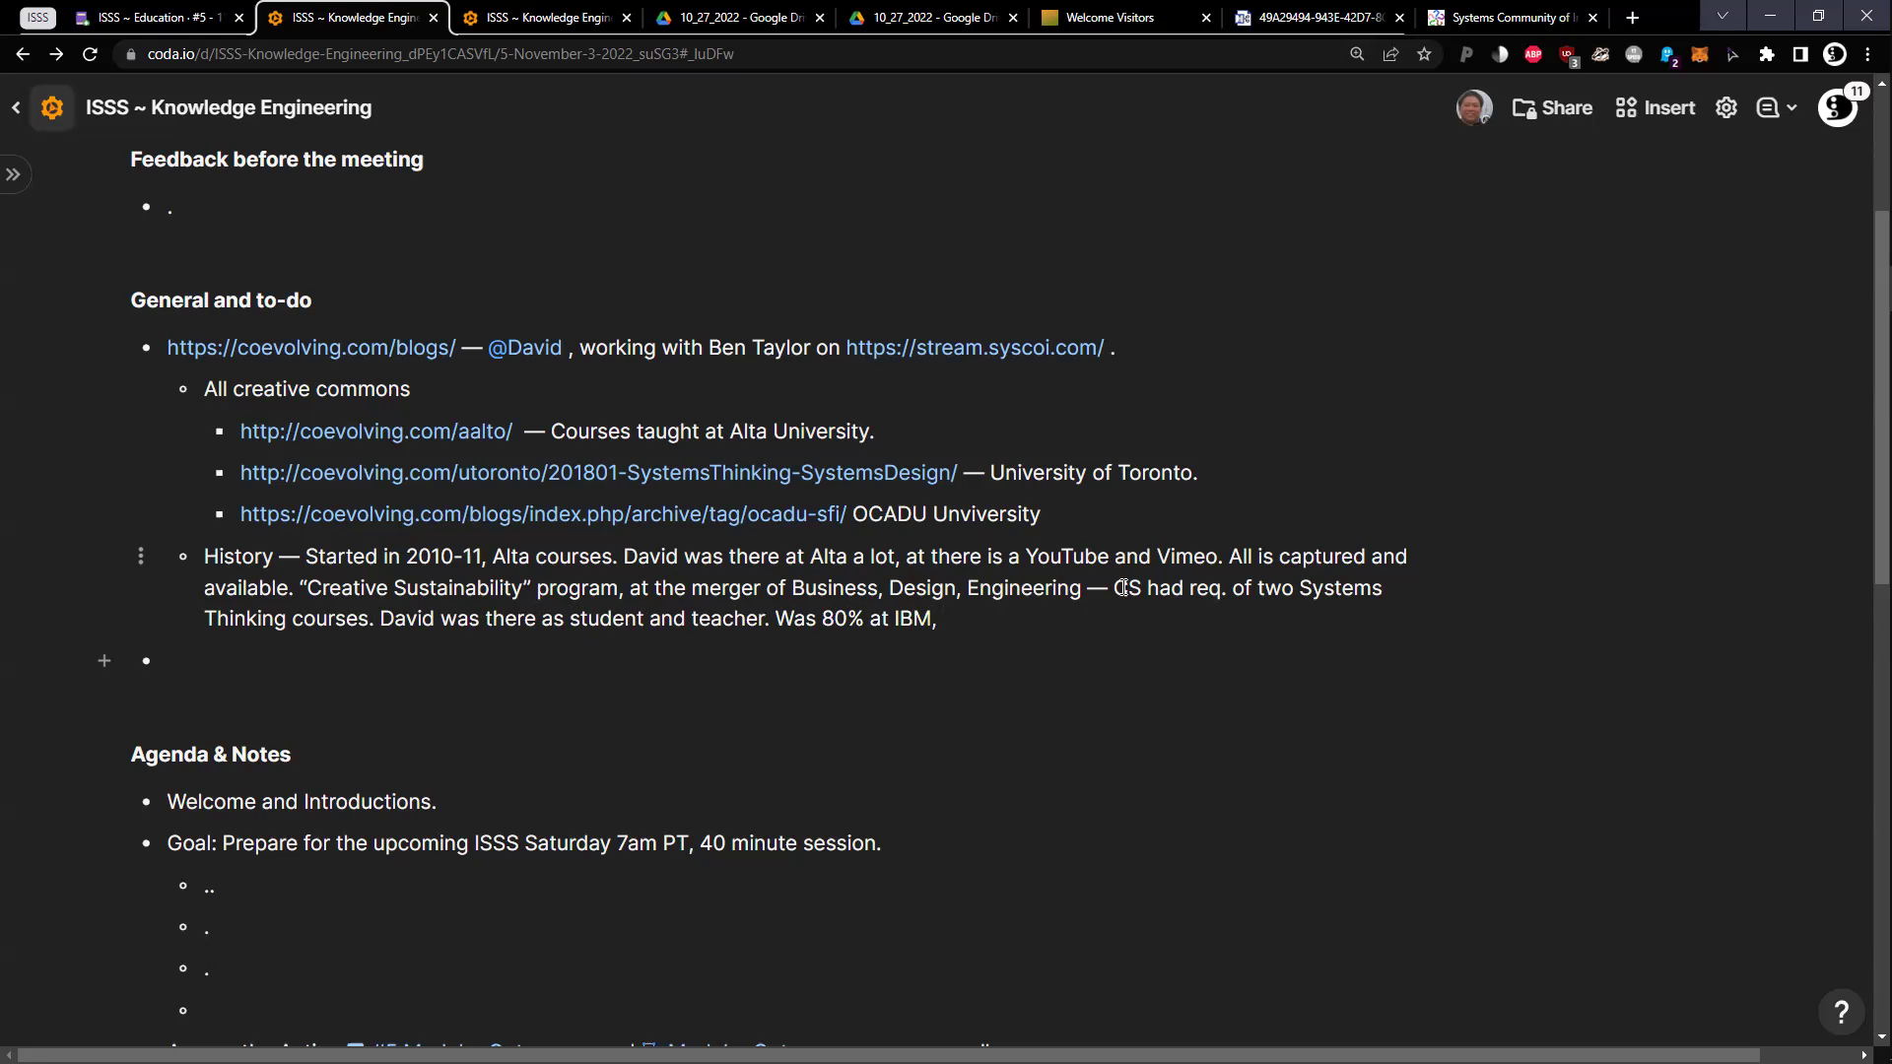
{"action": "type", "text": "wrote the course, then "}
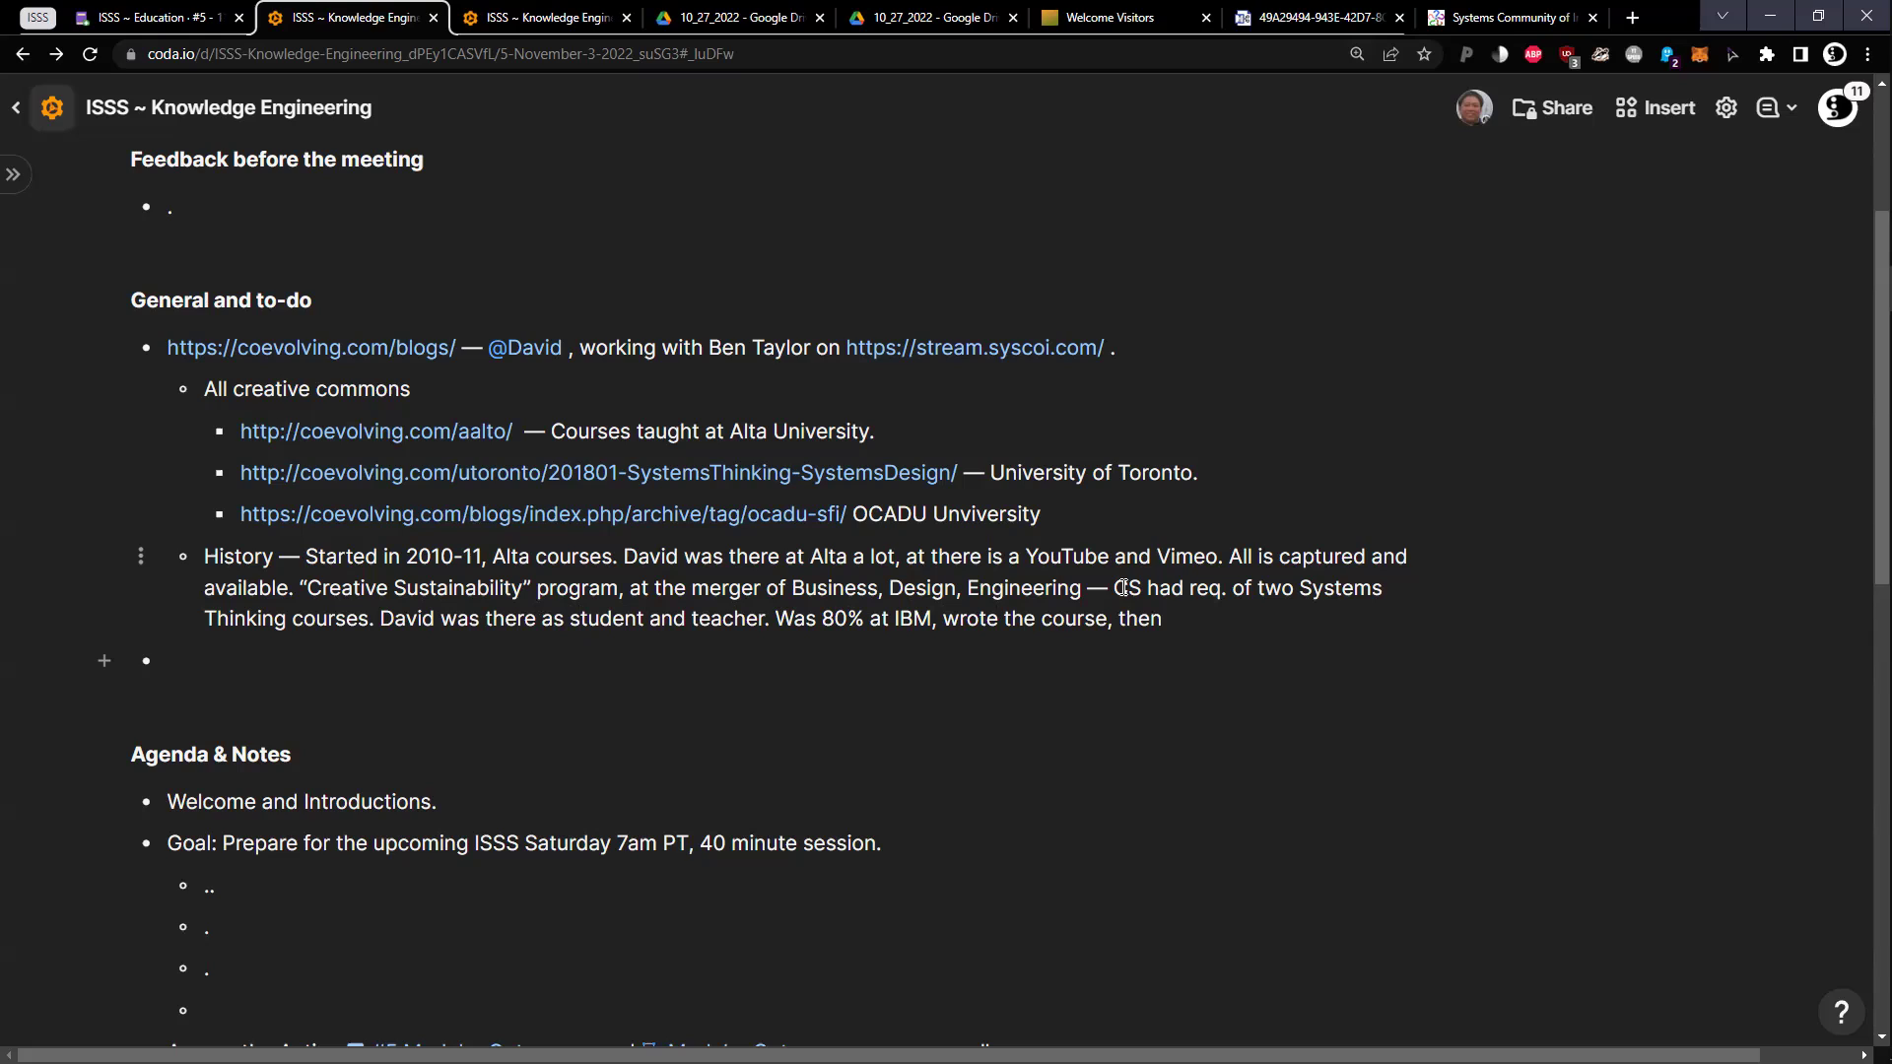
{"action": "type", "text": "Gary Metcalf taught."}
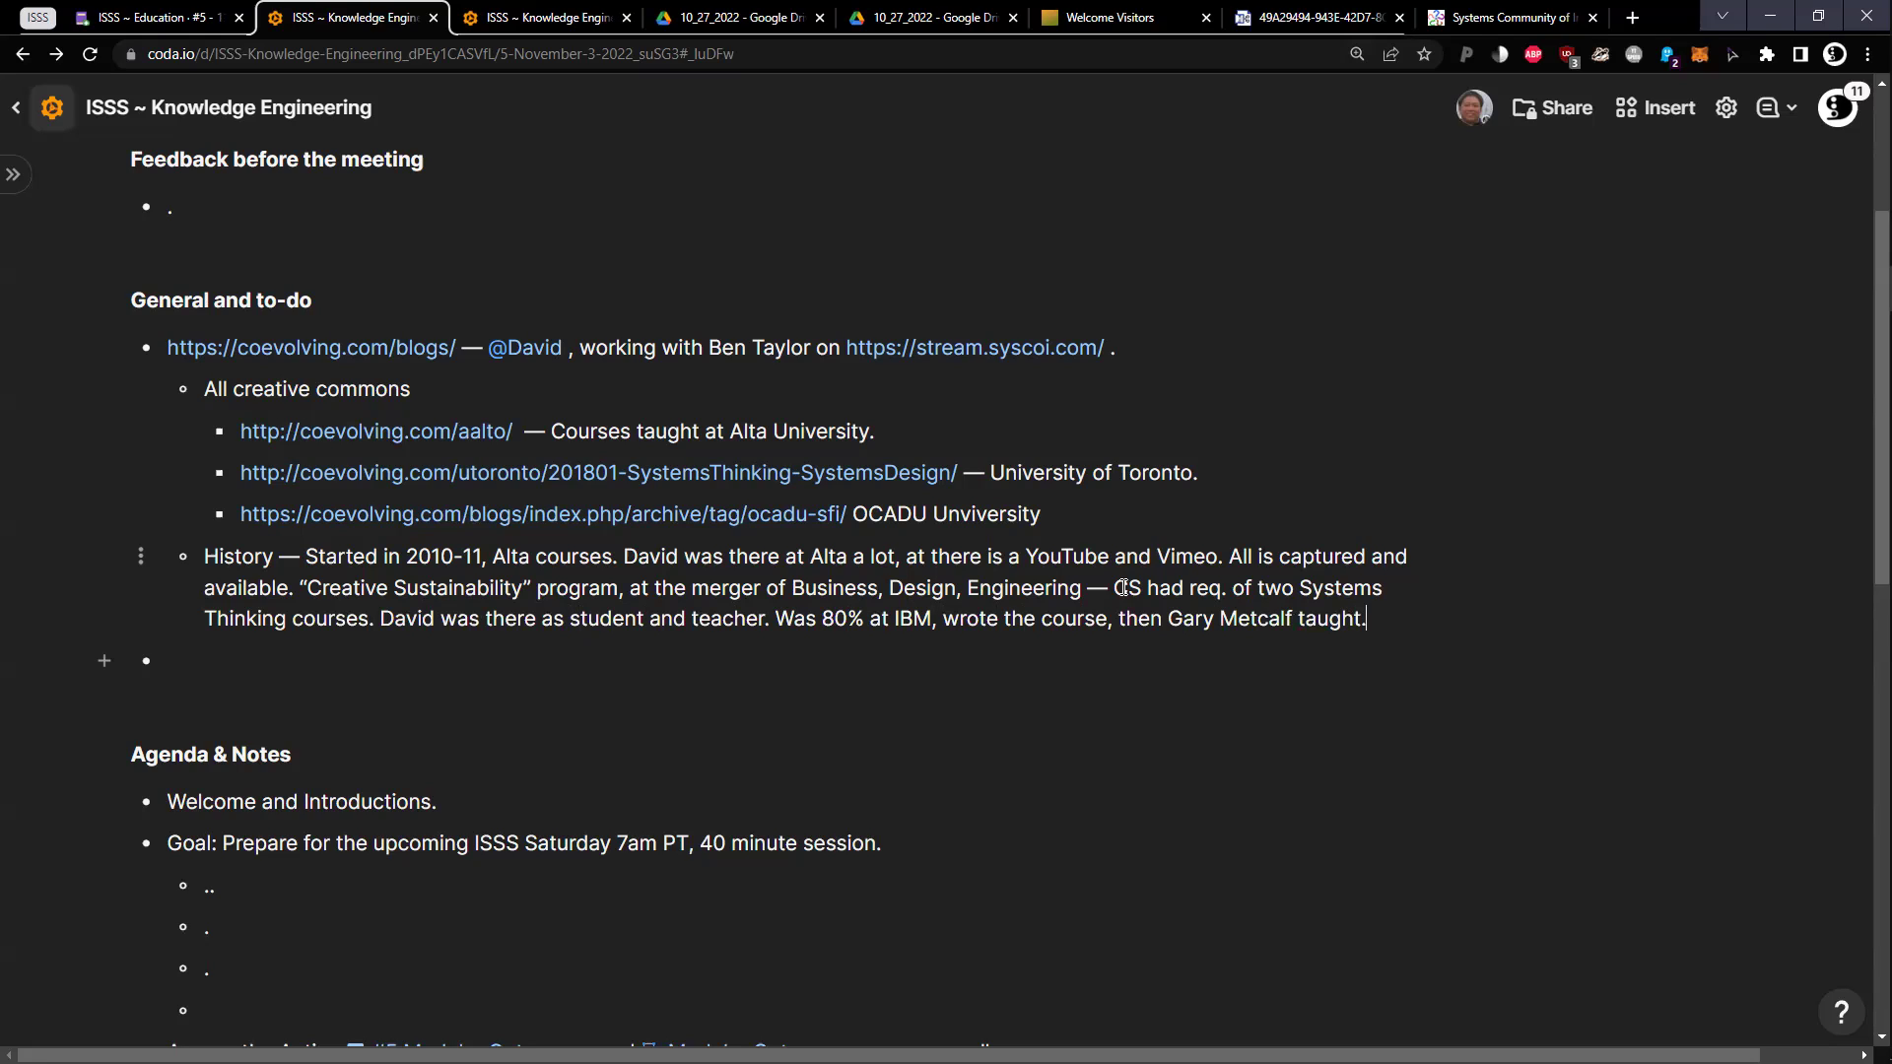
{"action": "type", "text": " NosSusu Nos"}
{"action": "key", "text": "End"}
{"action": "type", "text": "a"}
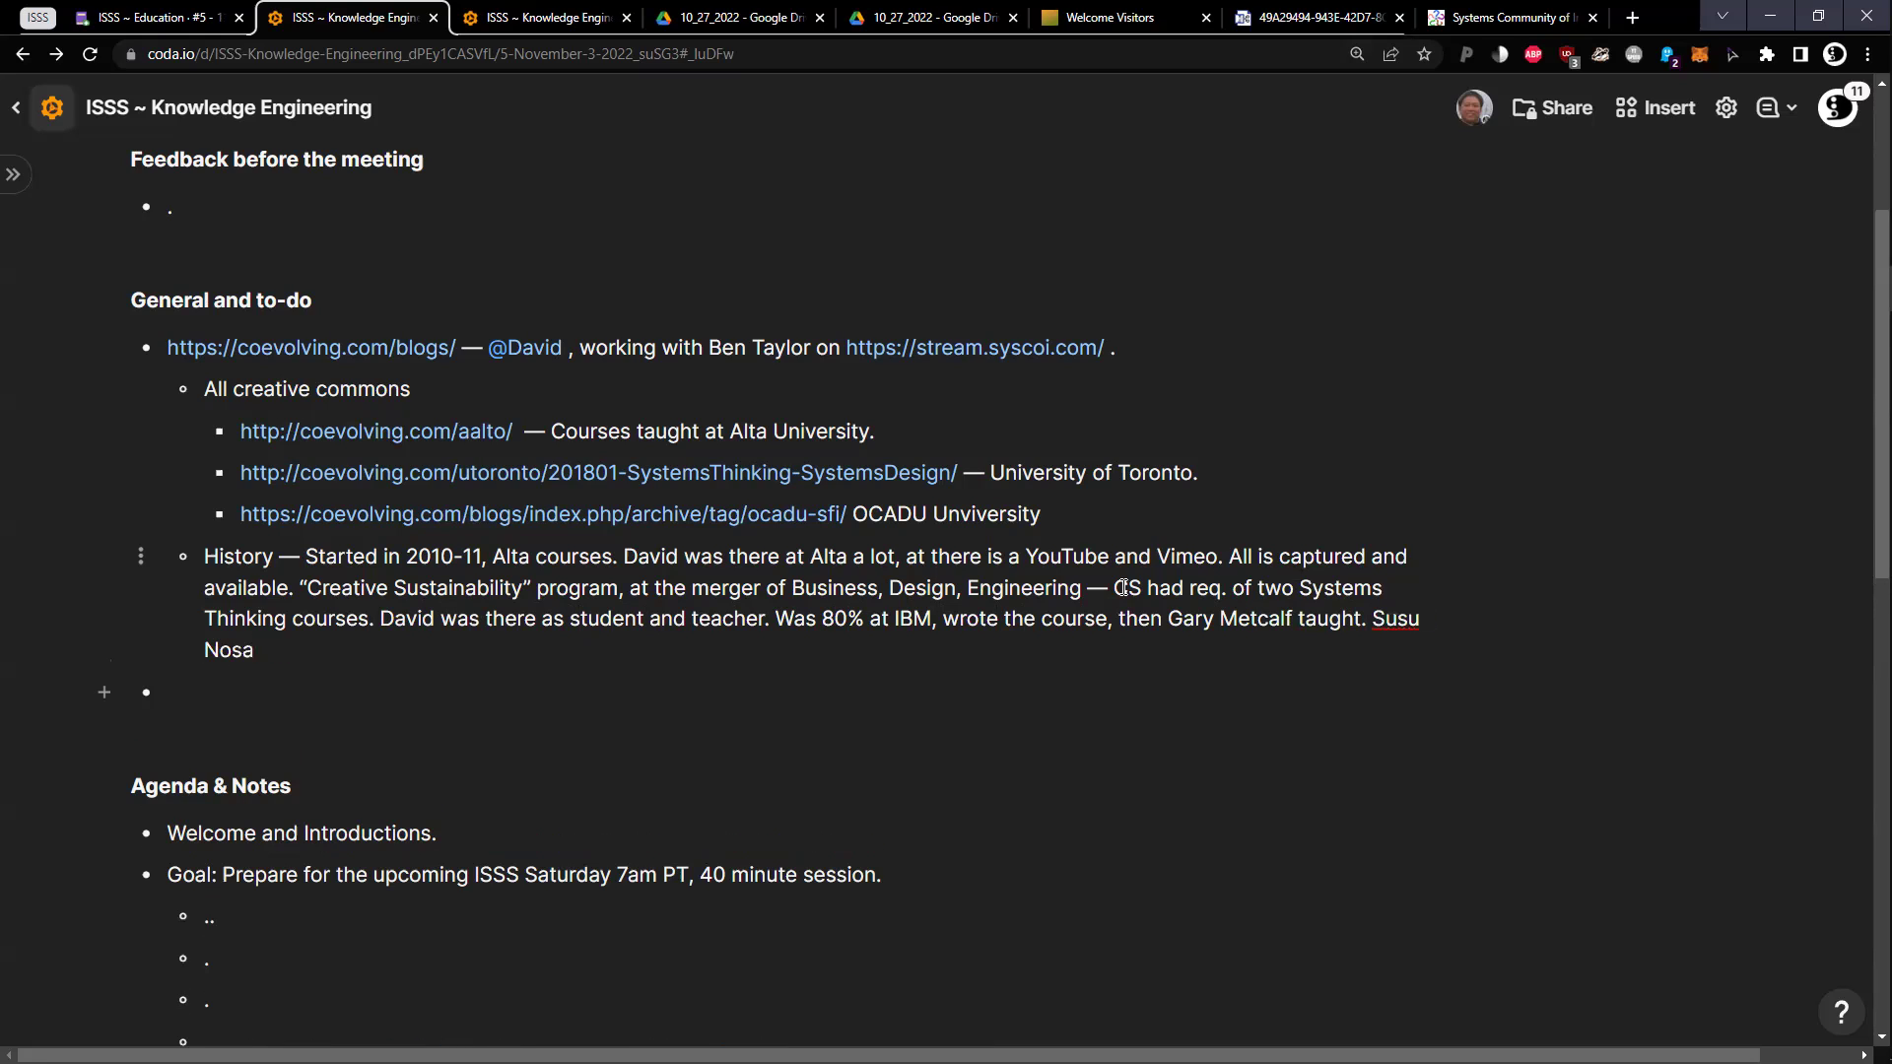
{"action": "type", "text": "la (?) went from Finland "}
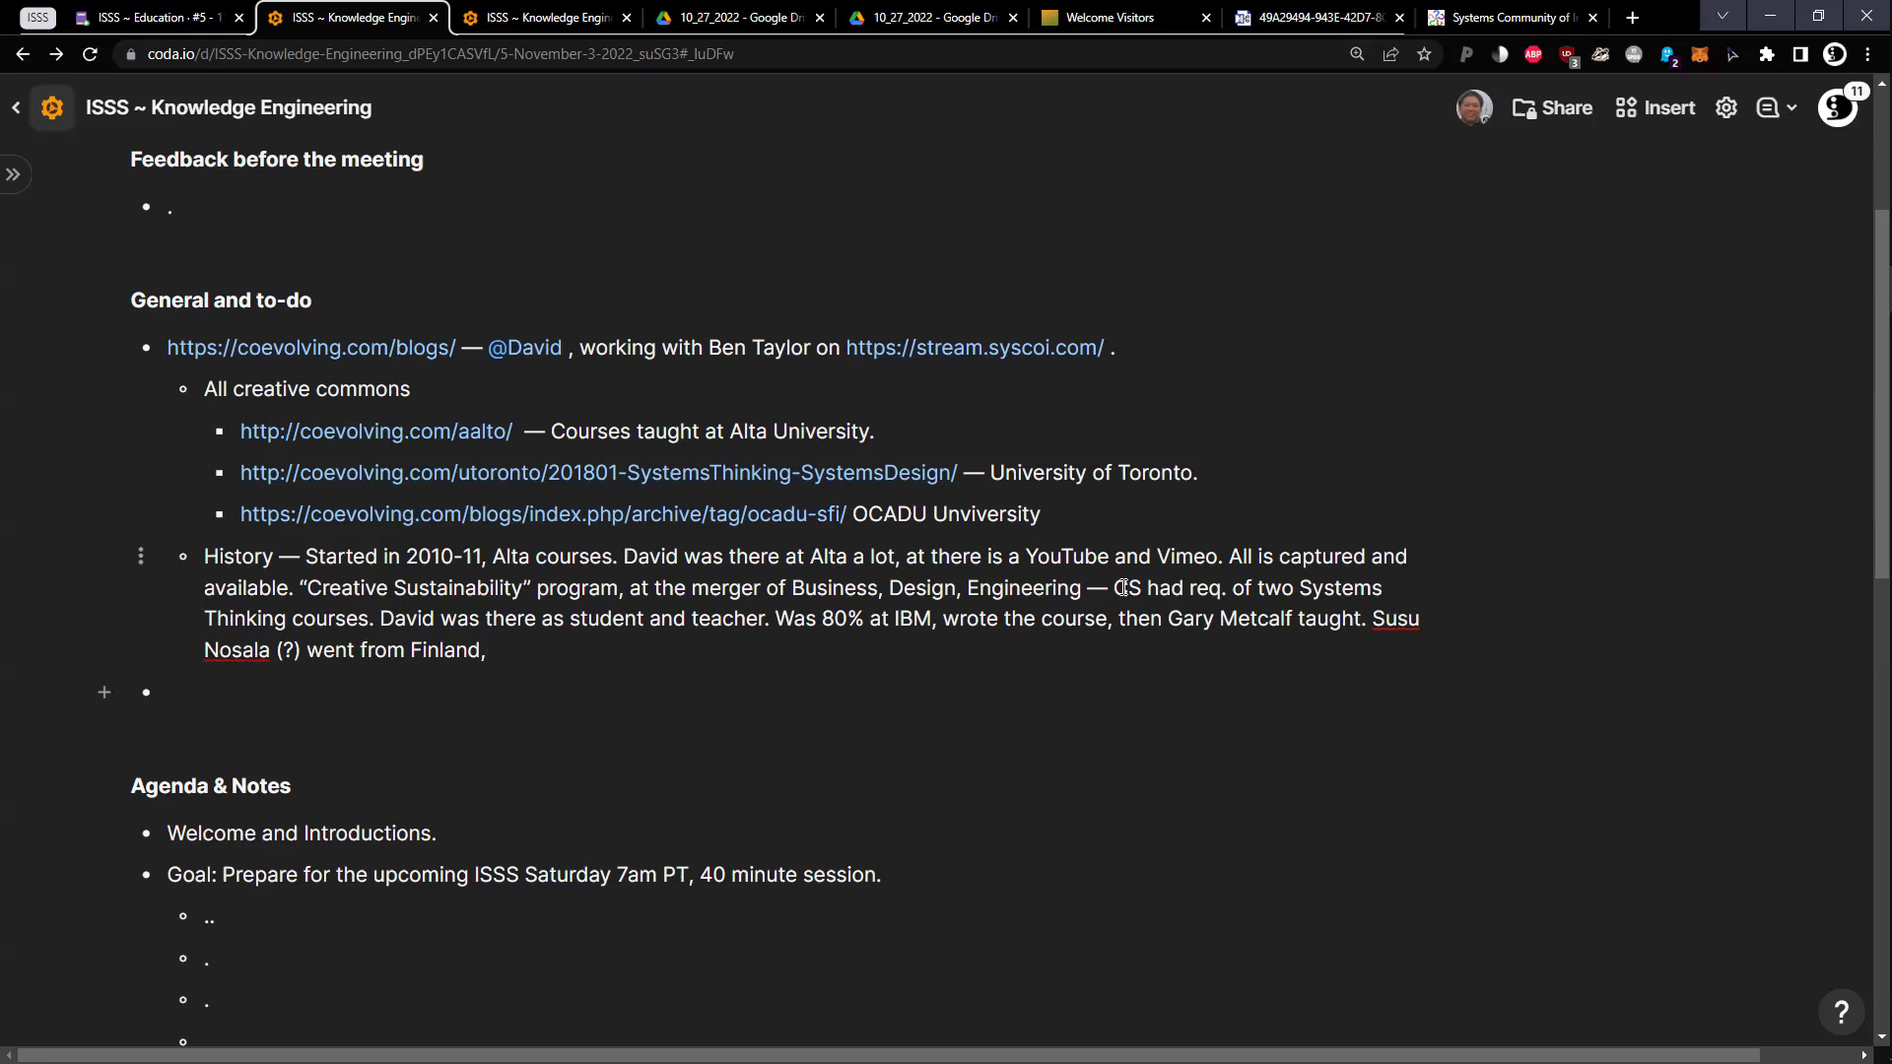
{"action": "type", "text": " China,"}
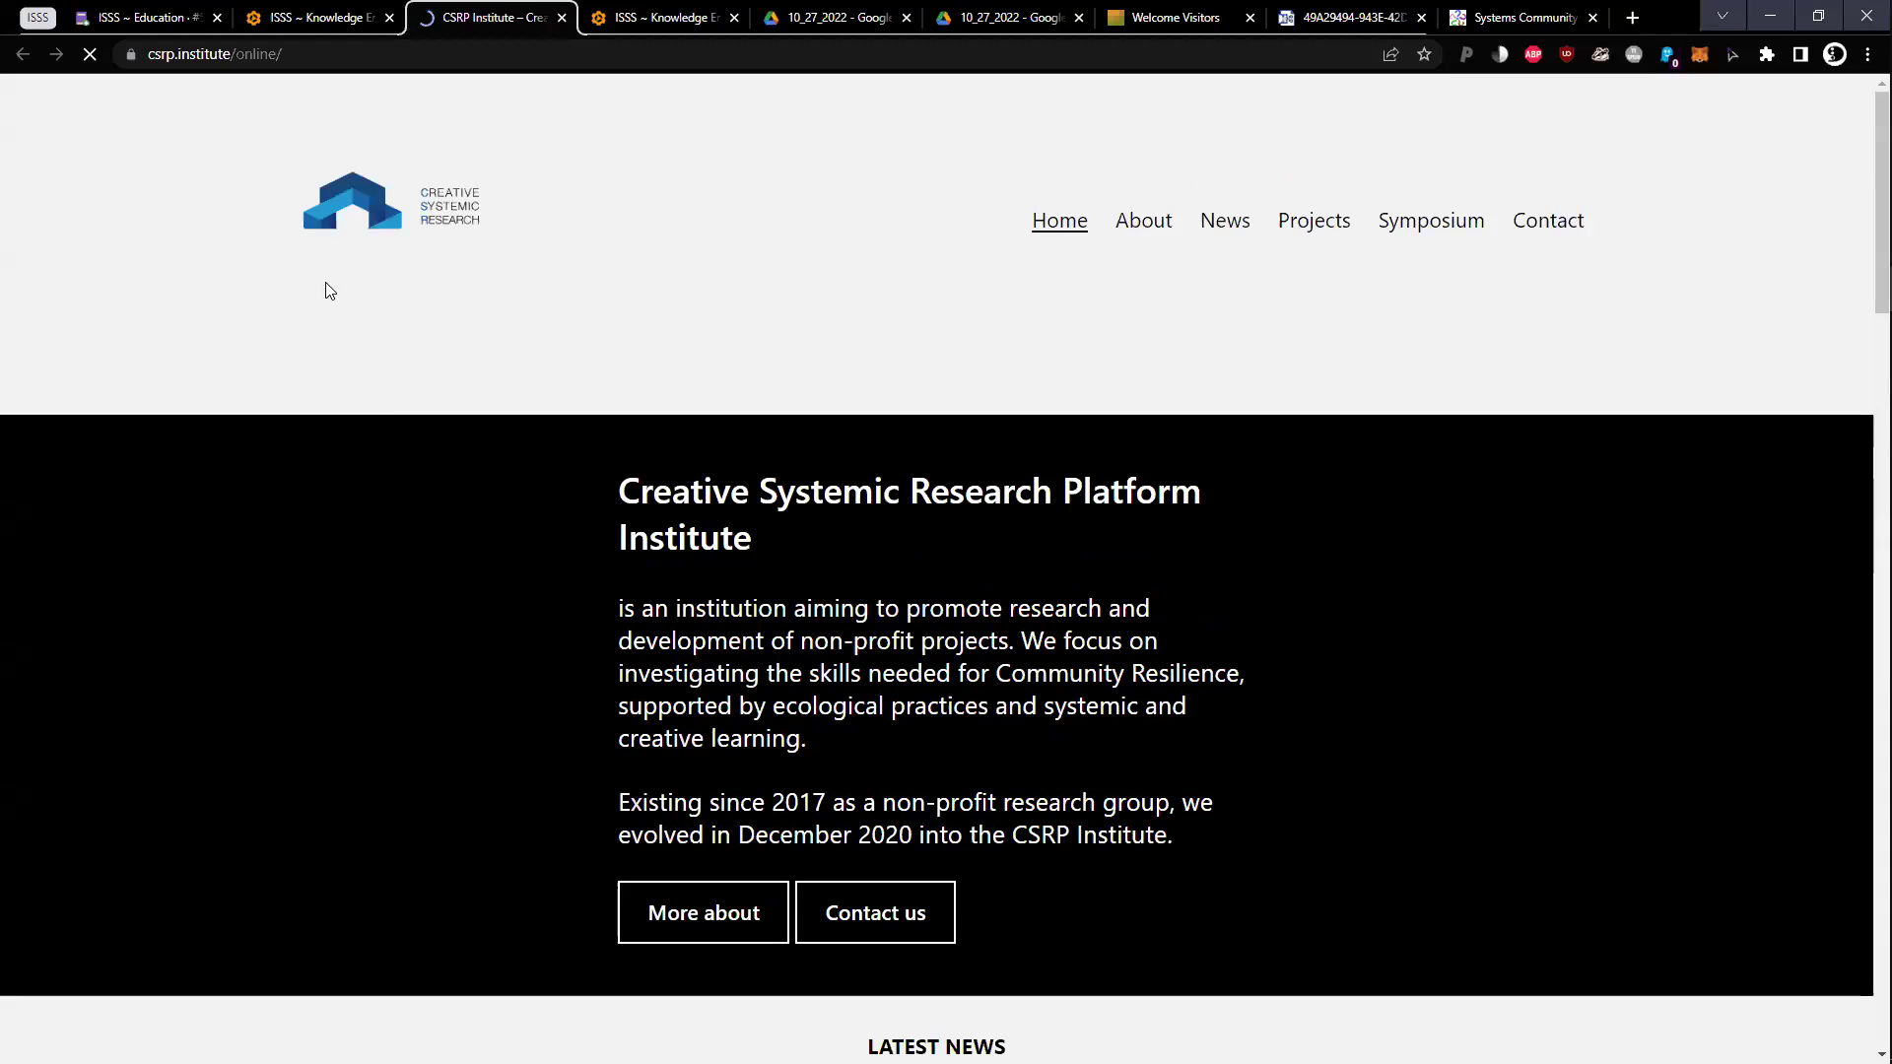
Search the CSRP Institute page for 'susu' and select the speaker's full name
{"action": "key", "text": "ctrl+f"}
{"action": "type", "text": "su"}
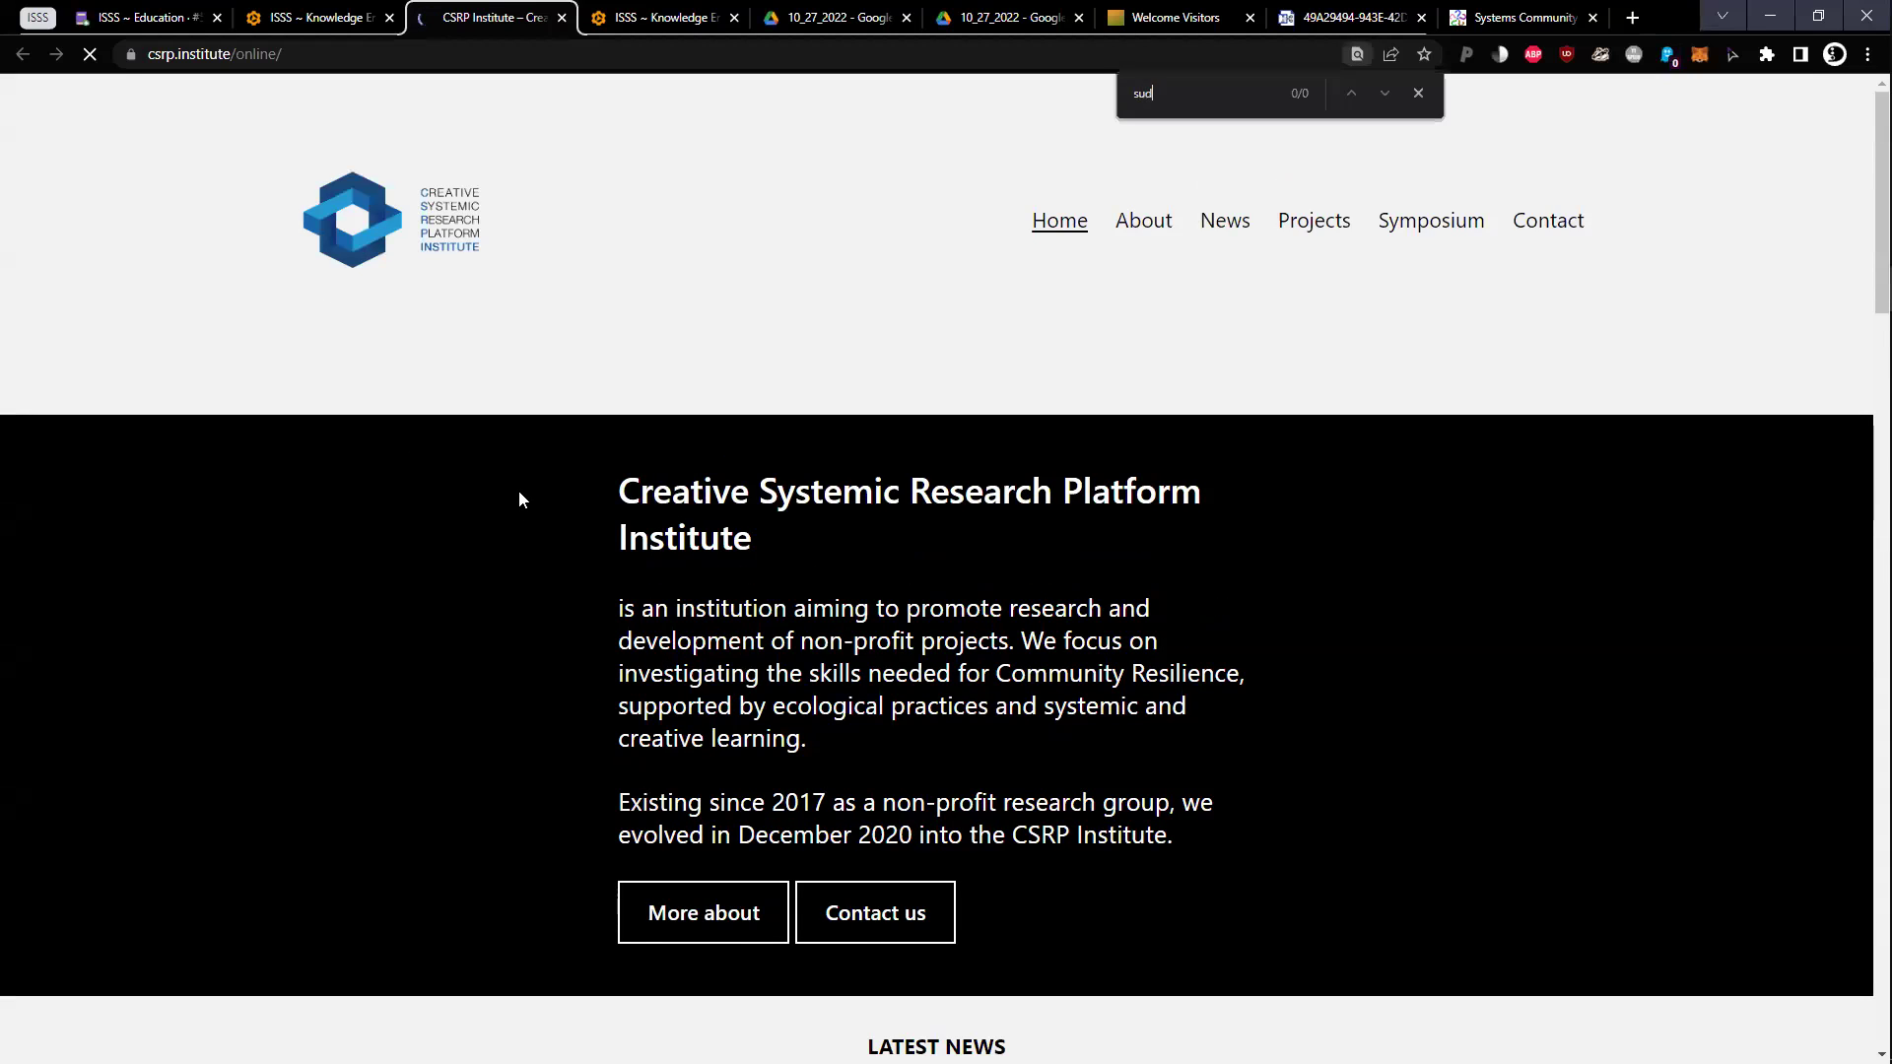
{"action": "type", "text": "su"}
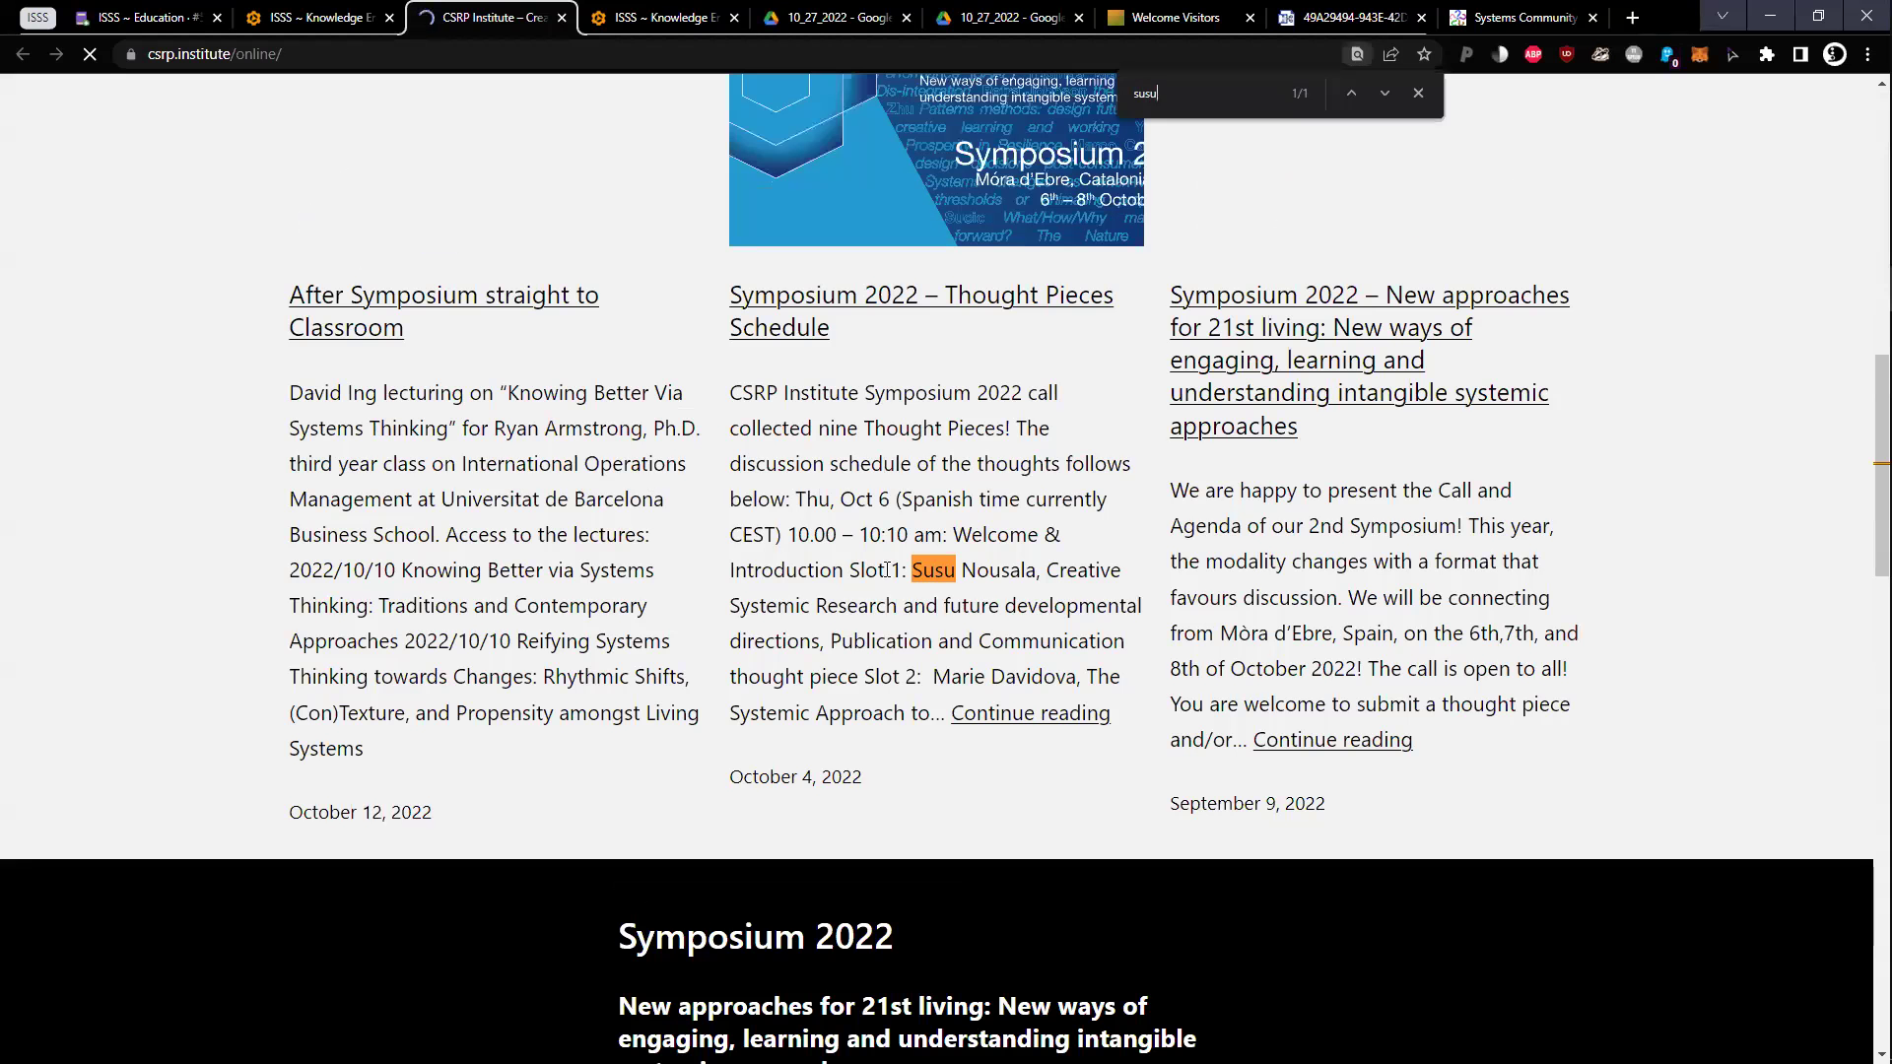
{"action": "left_click_drag", "start_coordinate": [1042, 575], "coordinate": [908, 572]}
{"action": "key", "text": "ctrl+c"}
Replace the partial, misspelled name in the History note with the copied full name
{"action": "left_click", "coordinate": [532, 53]}
{"action": "key", "text": "ctrl+w"}
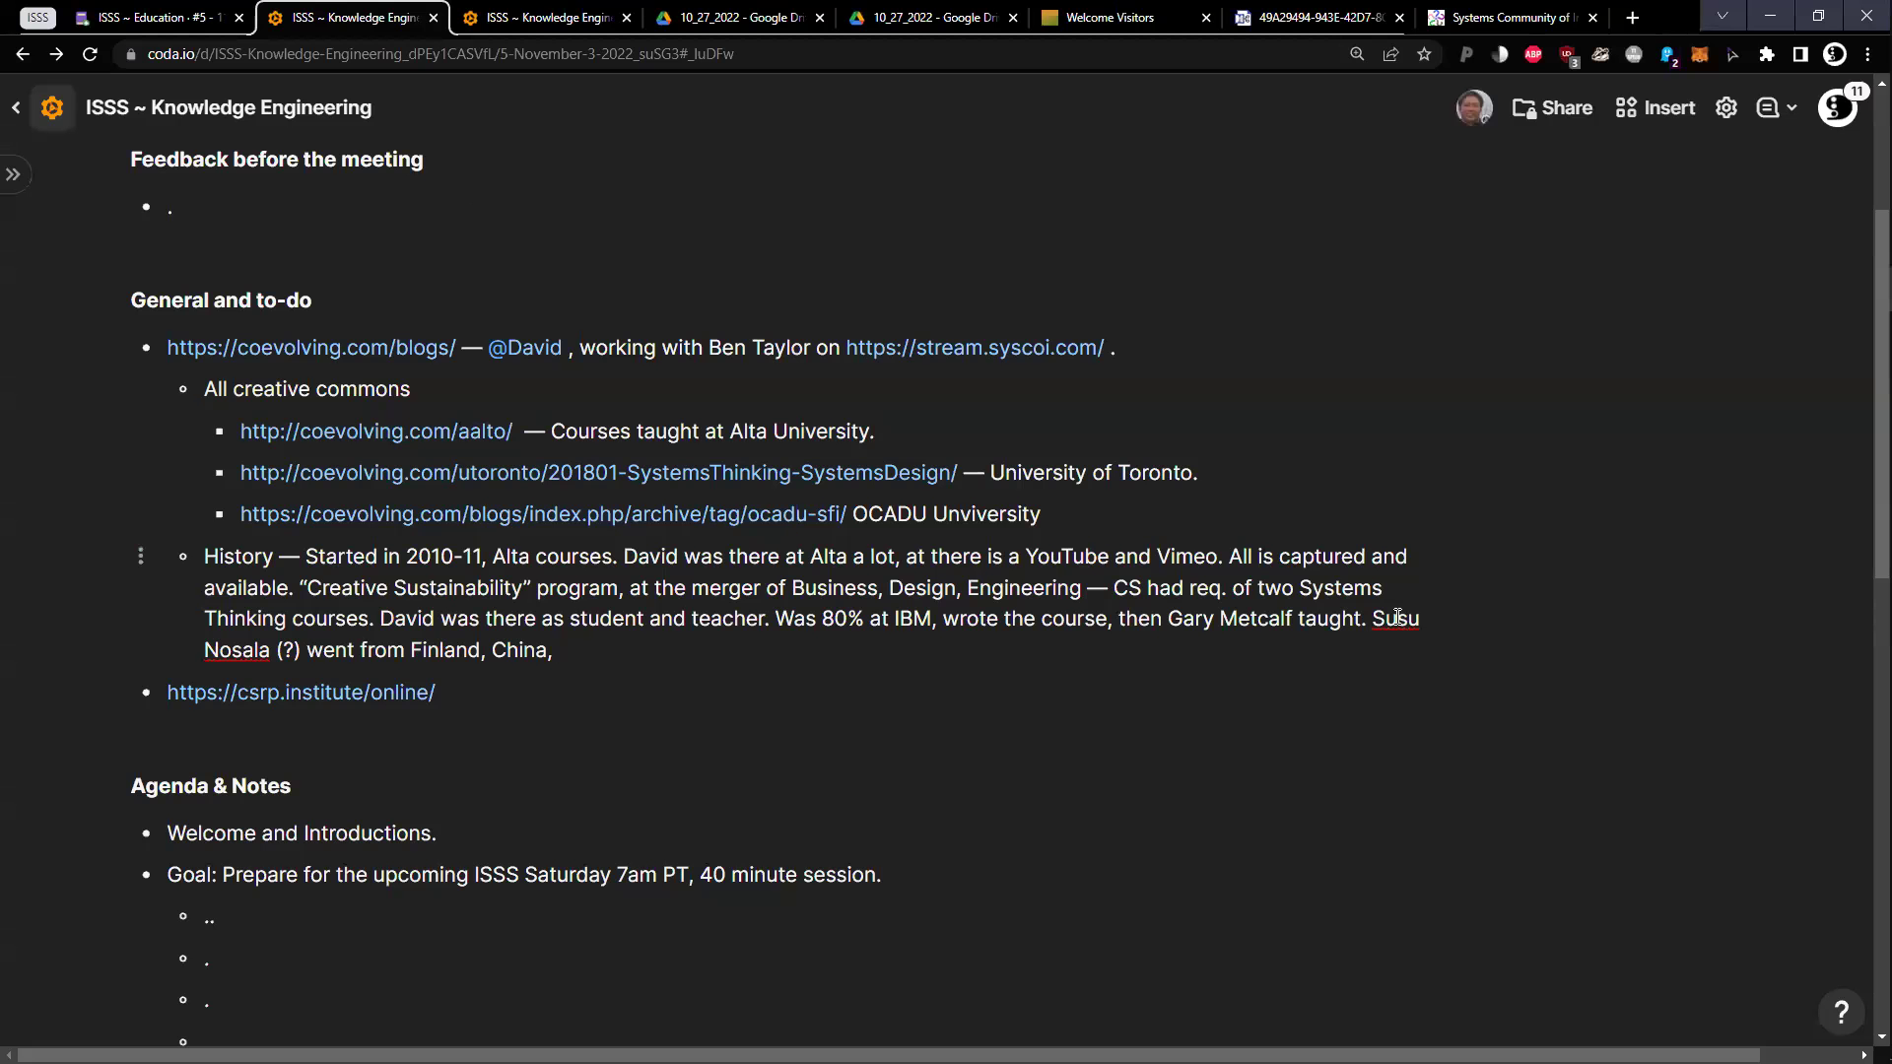
{"action": "double_click", "coordinate": [1396, 619]}
{"action": "key", "text": "ctrl+v"}
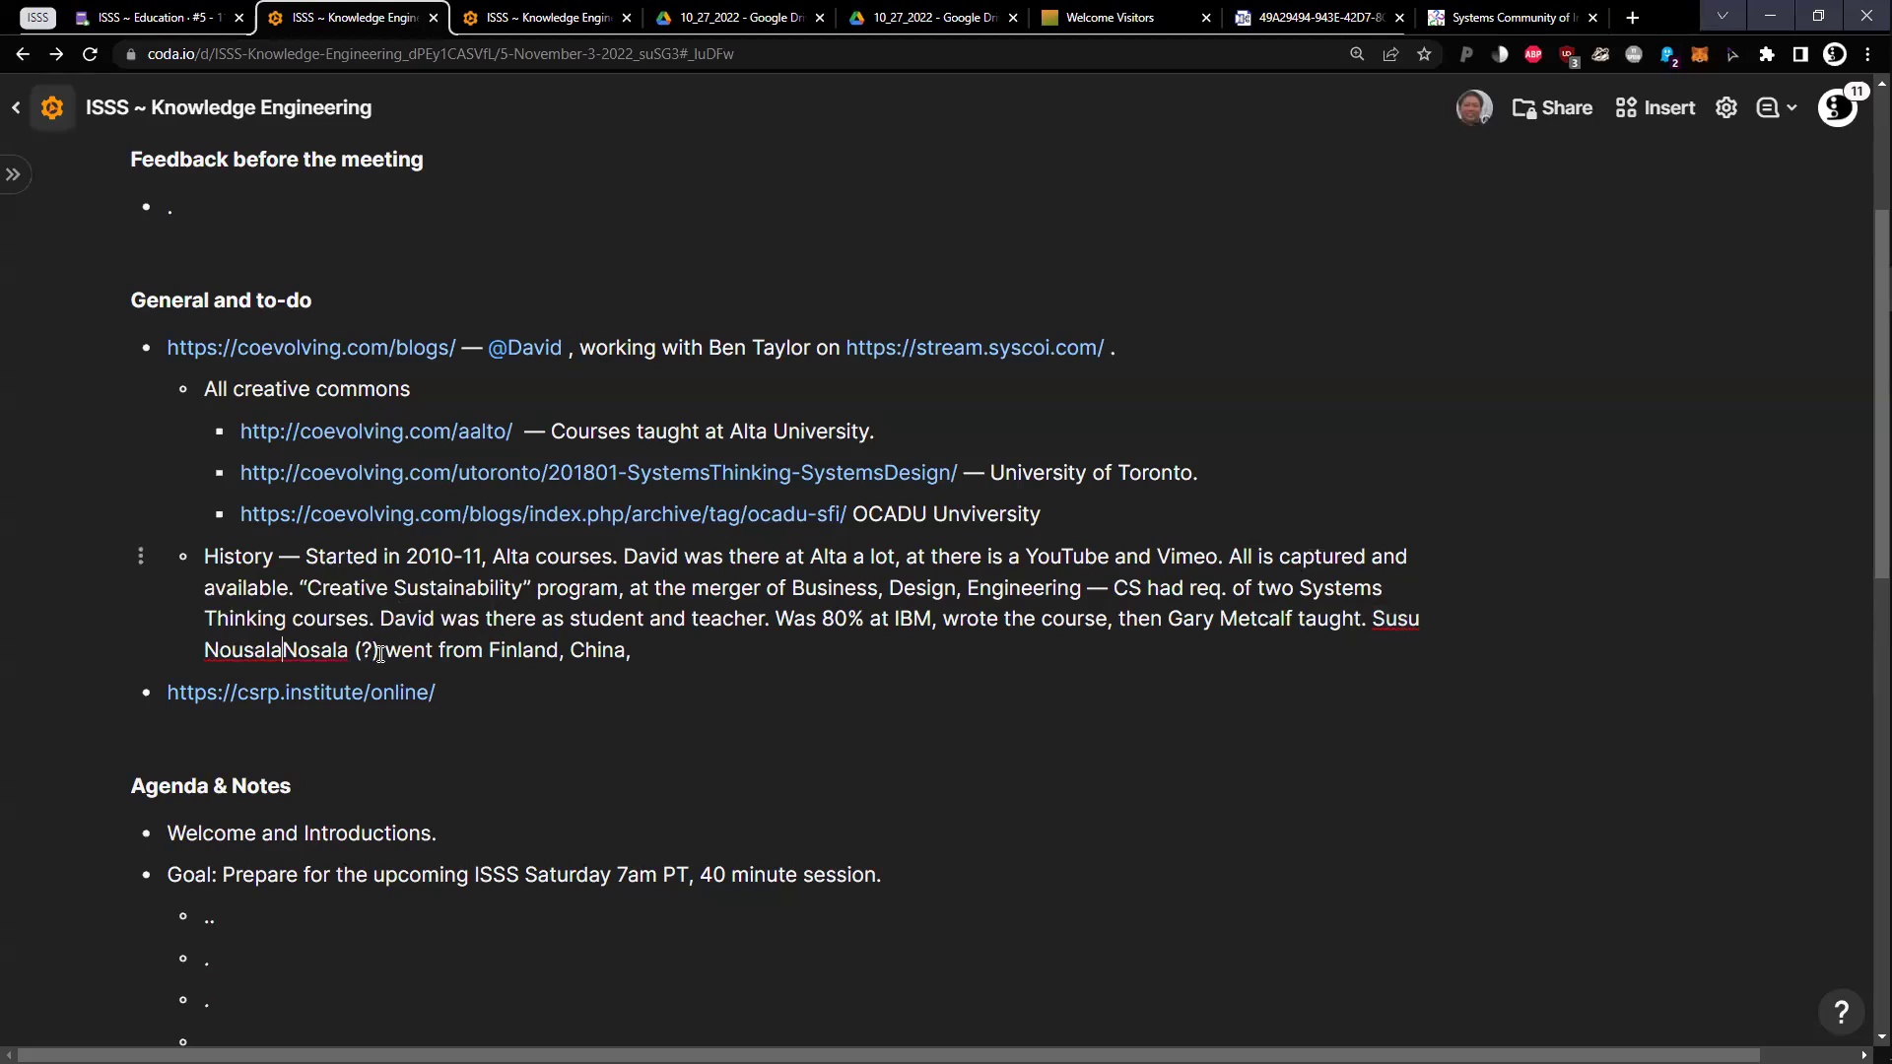
{"action": "left_click_drag", "start_coordinate": [284, 651], "coordinate": [392, 651]}
{"action": "key", "text": "BackSpace"}
Add that Alta staff left in 2016 after "System Thinking 2", and U Toronto teaches "System Thinking 1"
{"action": "left_click", "coordinate": [540, 648]}
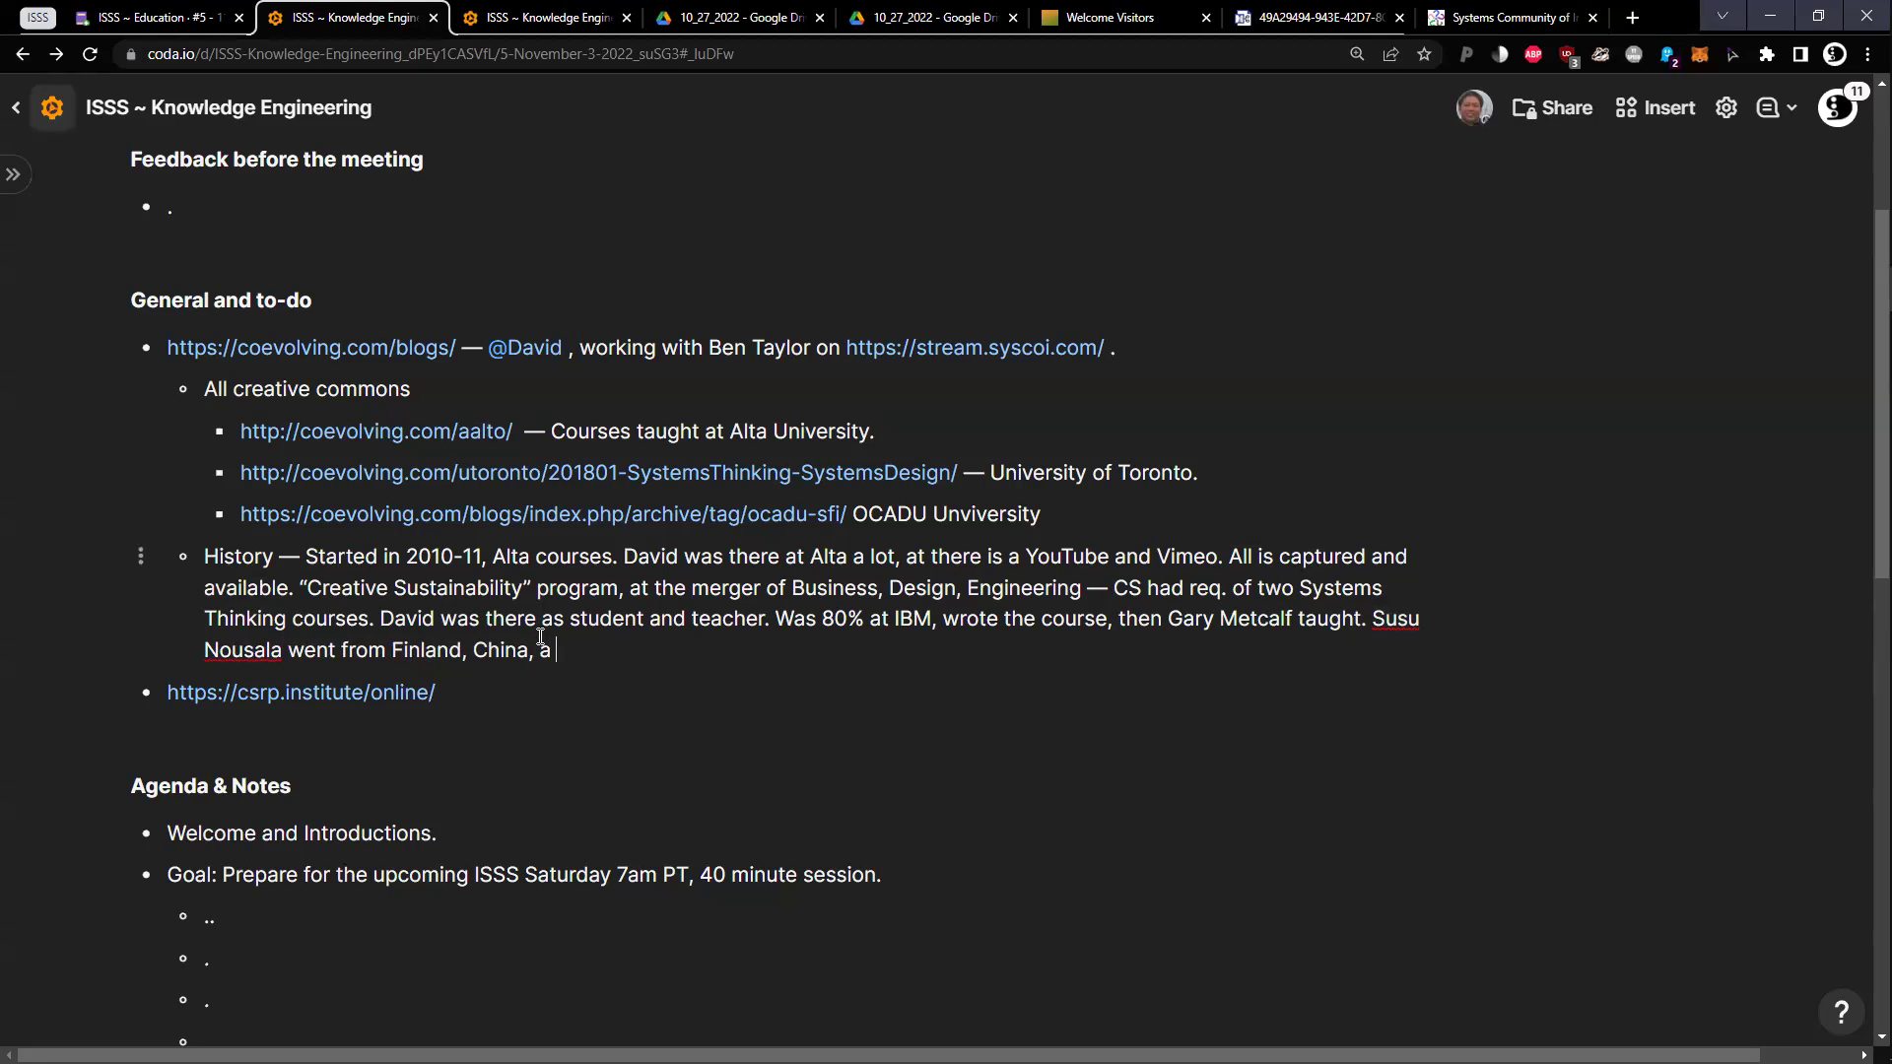
{"action": "type", "text": "a journey, took over. In 2016 — those at Alta we"}
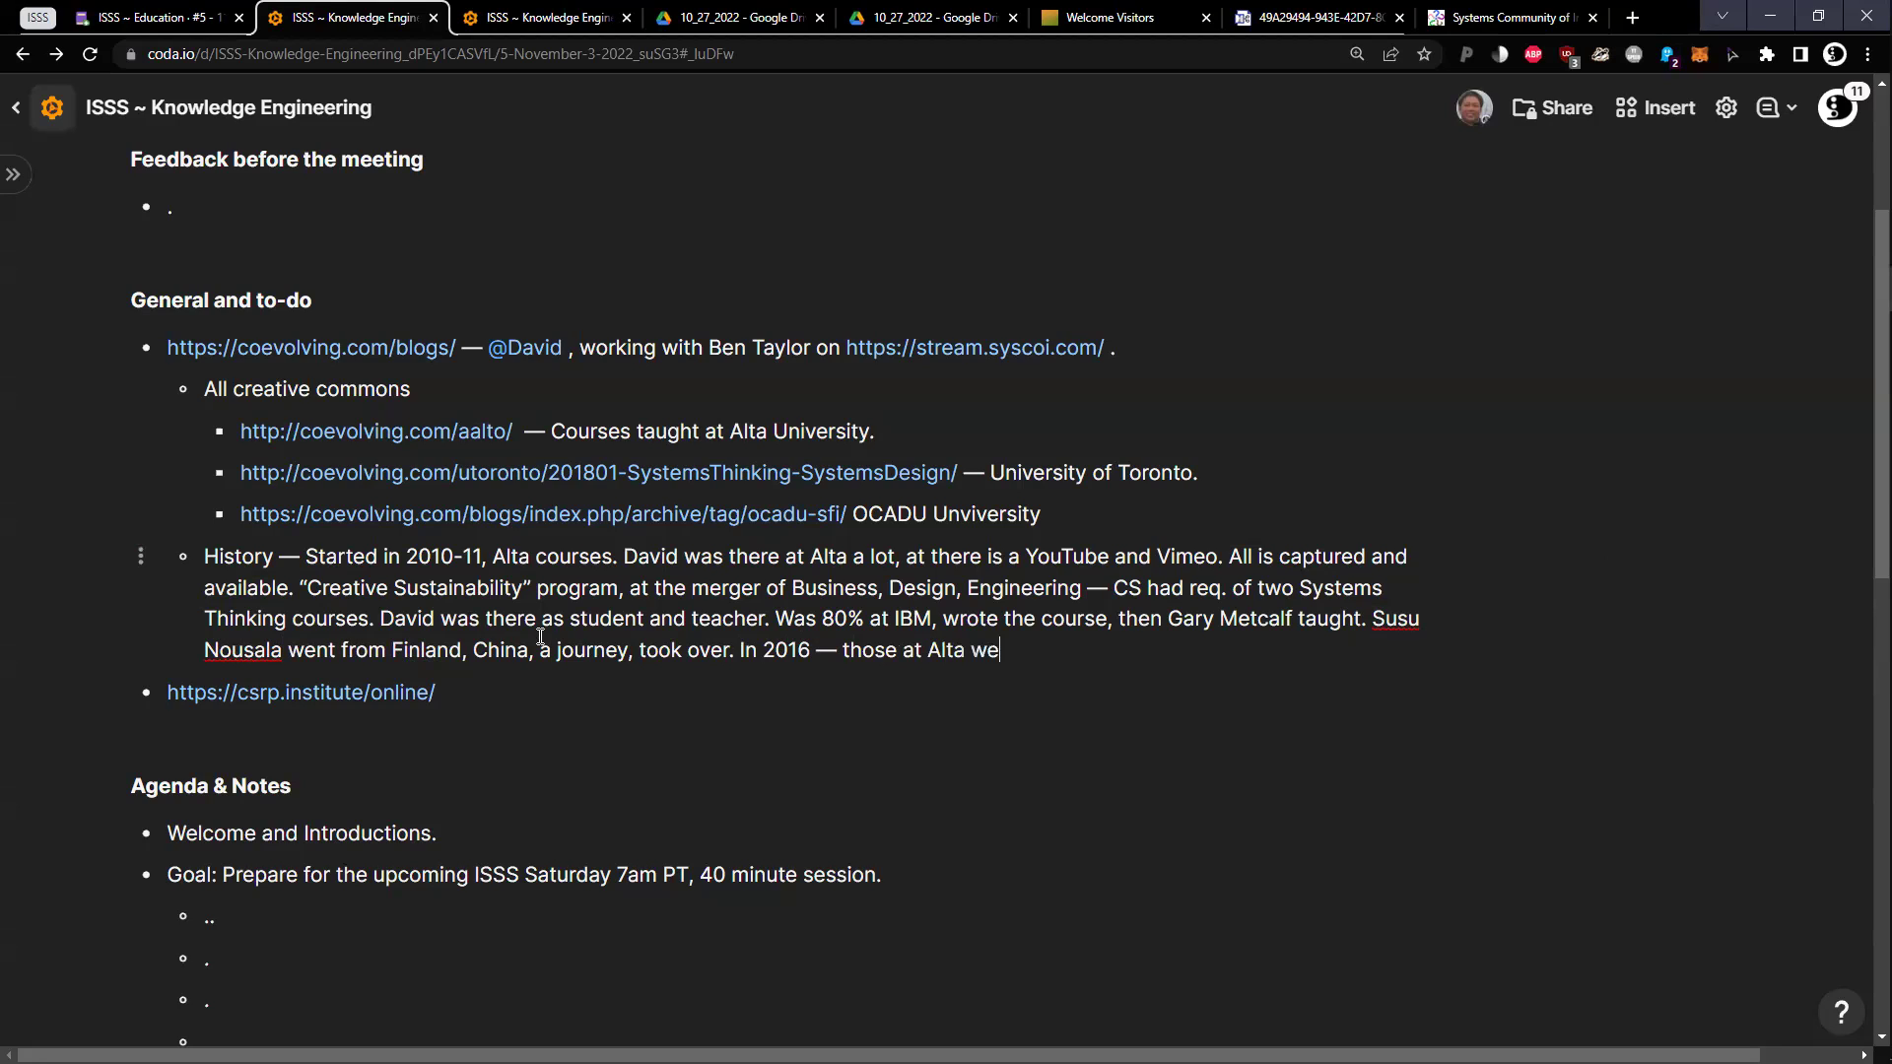
{"action": "type", "text": "re pushed ou"}
{"action": "type", "text": "t, the last teaching was"}
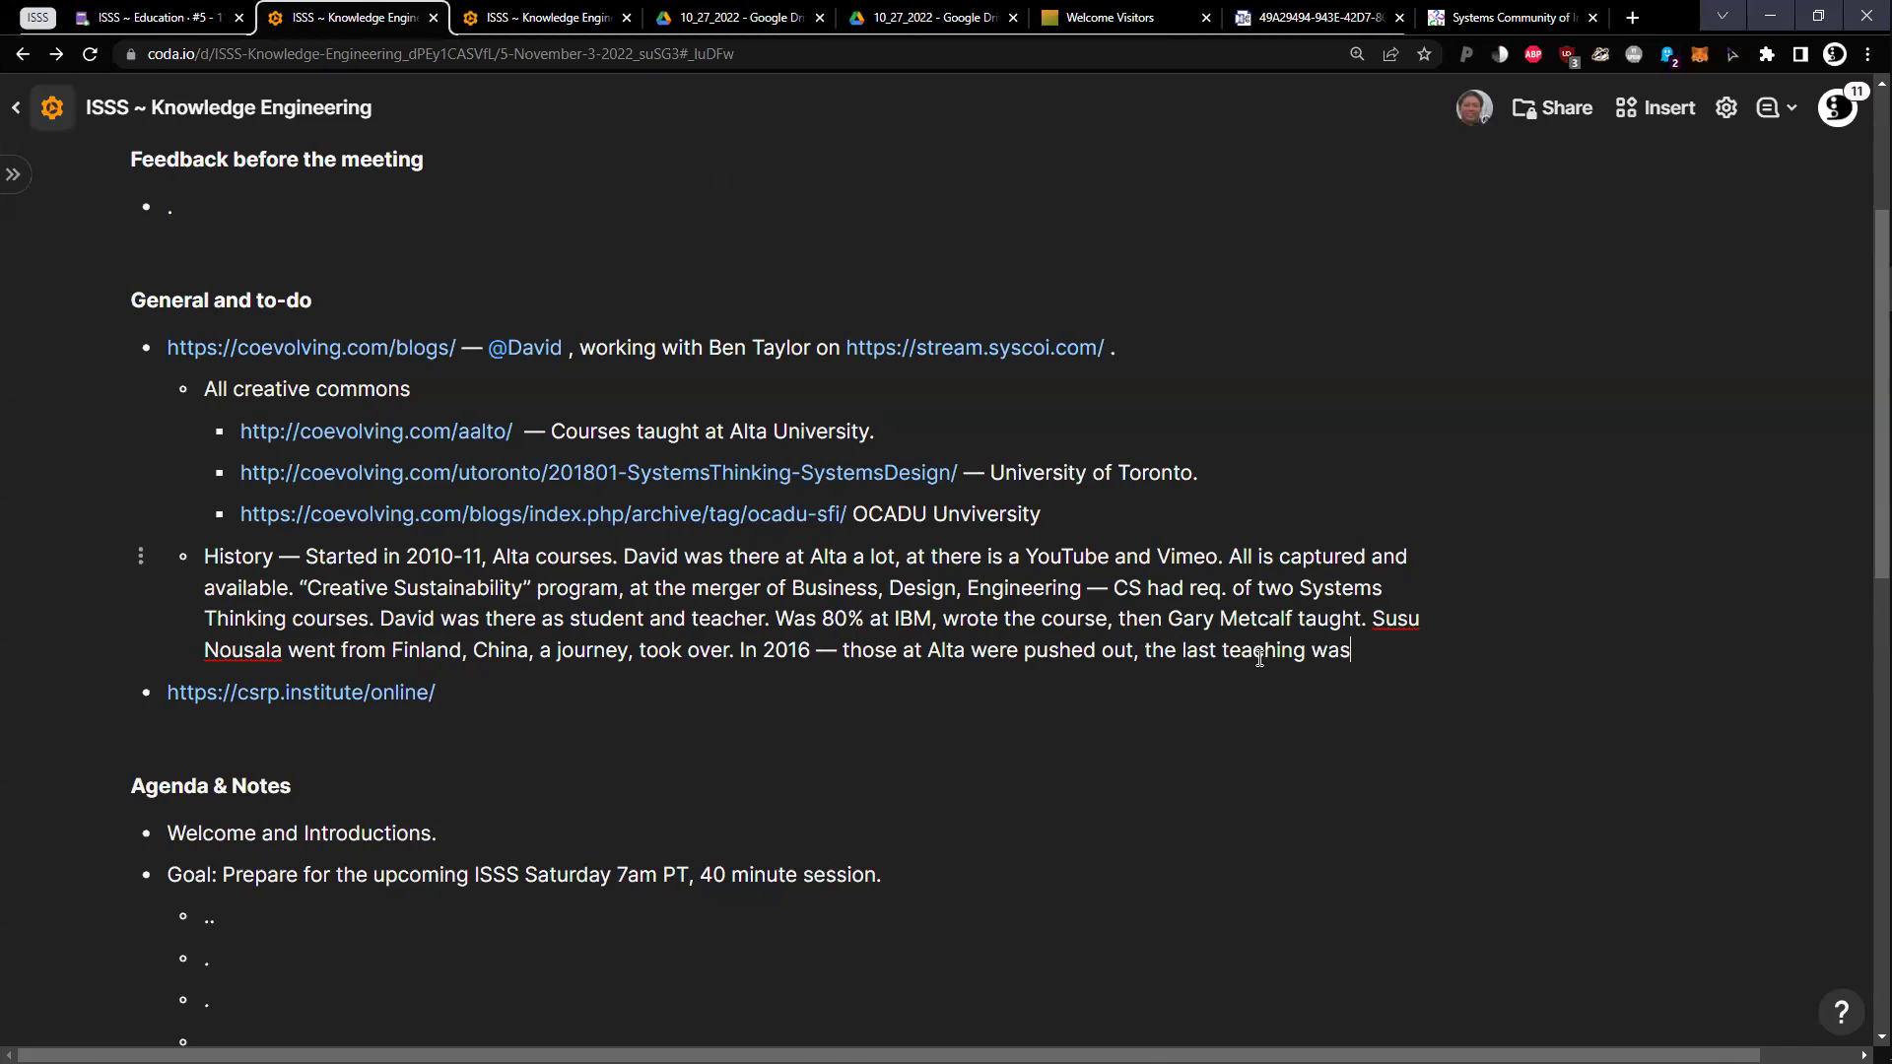
{"action": "type", "text": "in 2016 “S"}
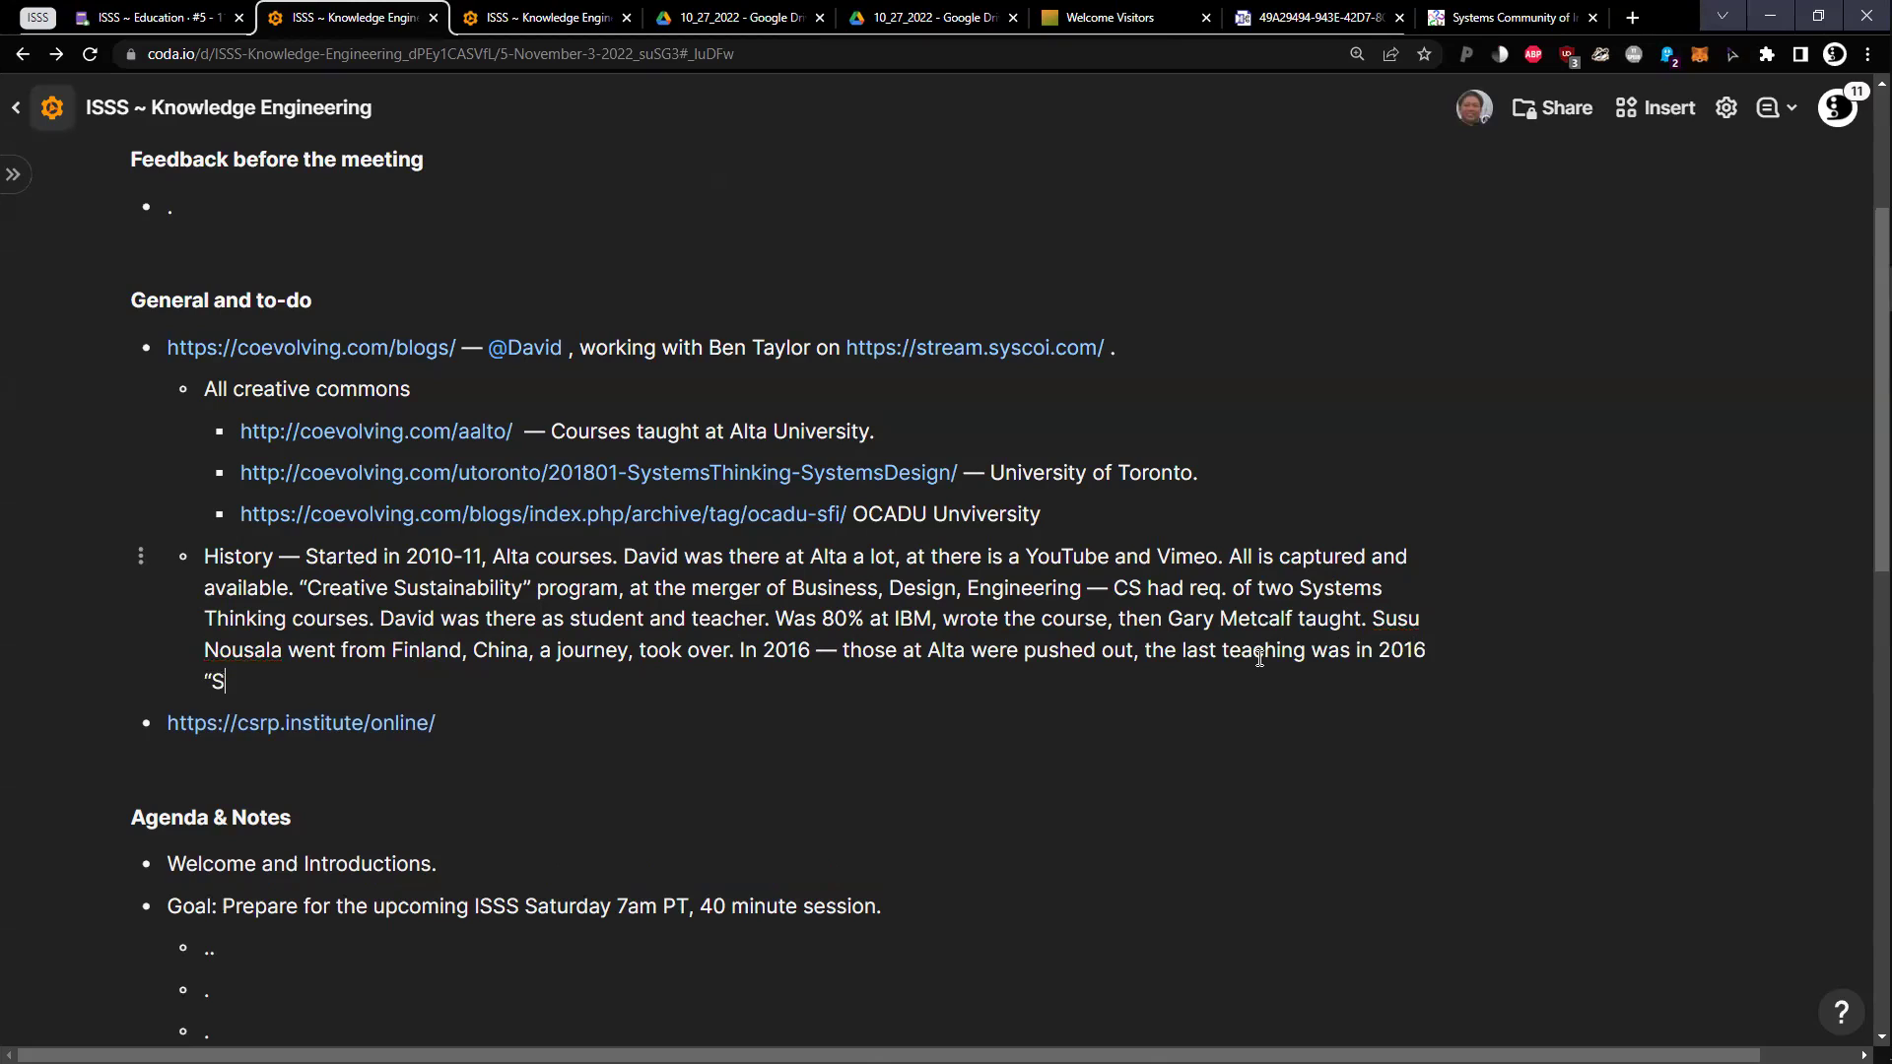
{"action": "type", "text": "ystem Thinking 2"}
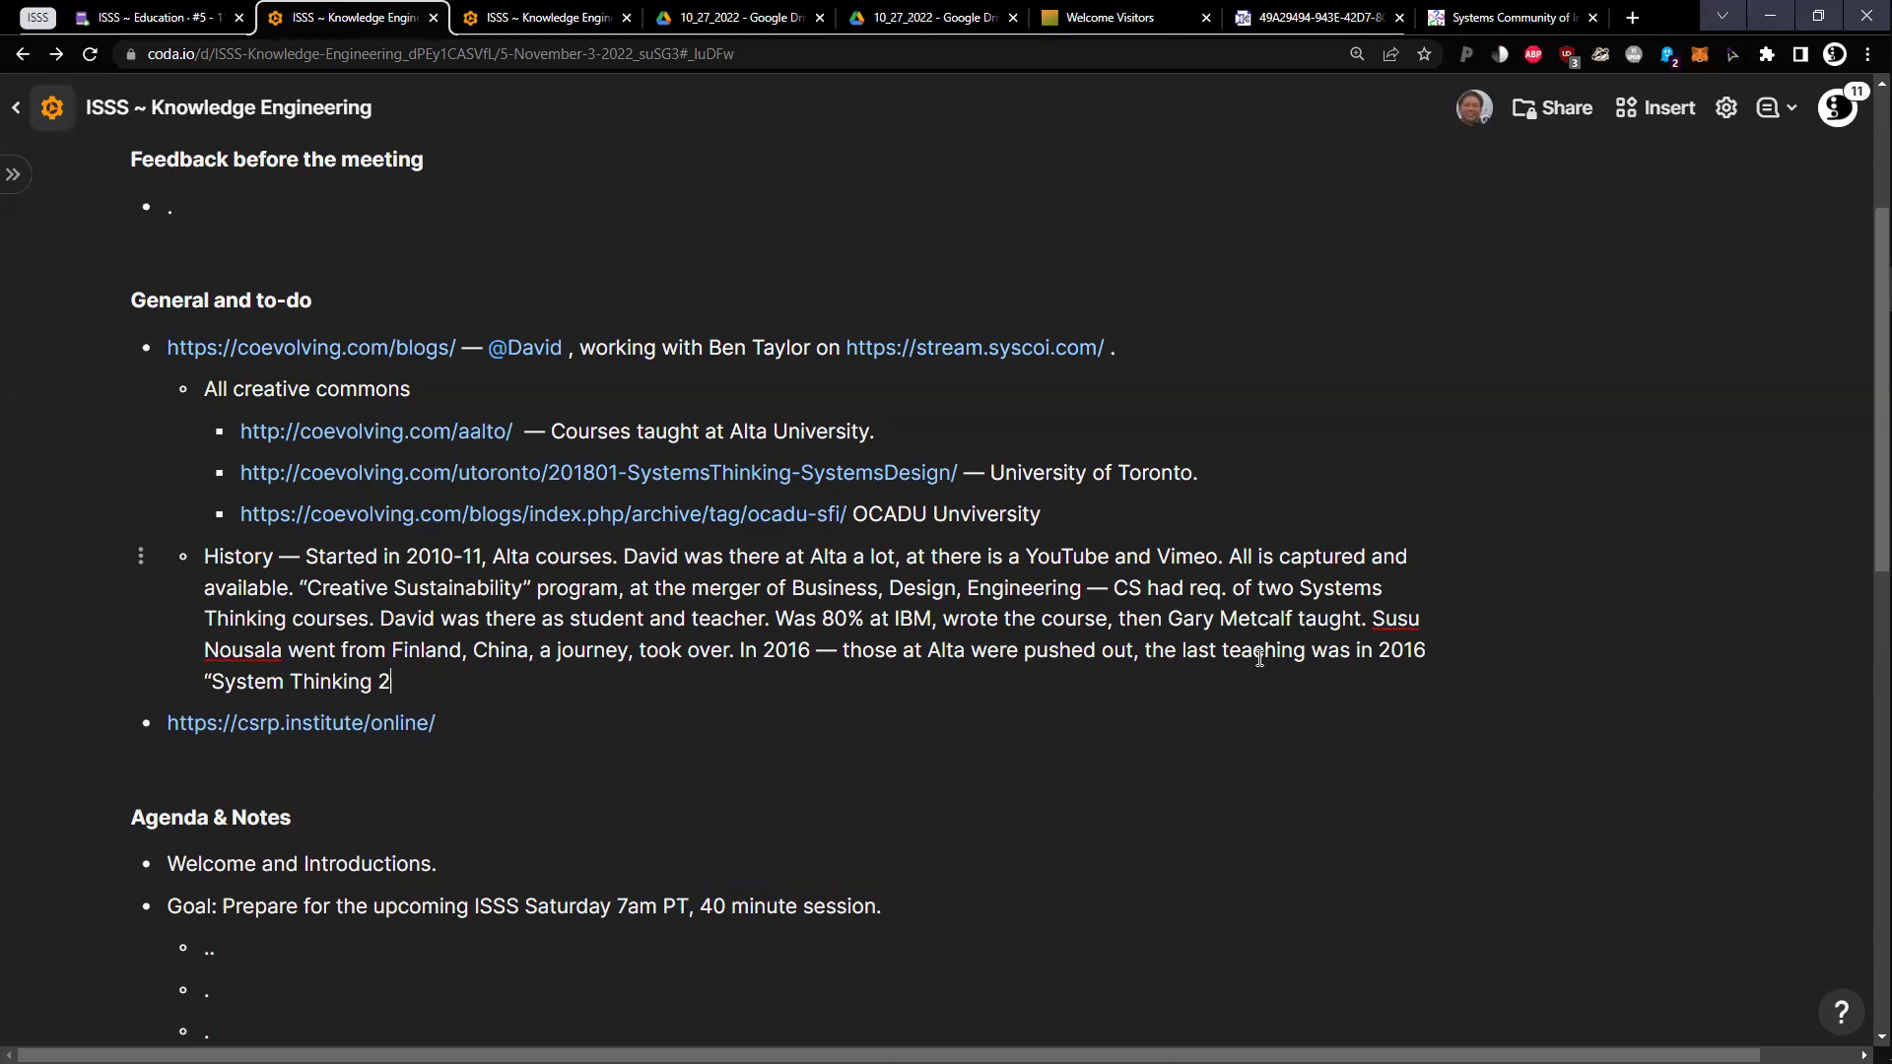
{"action": "type", "text": "”"}
{"action": "type", "text": ", and U Toronto Course "}
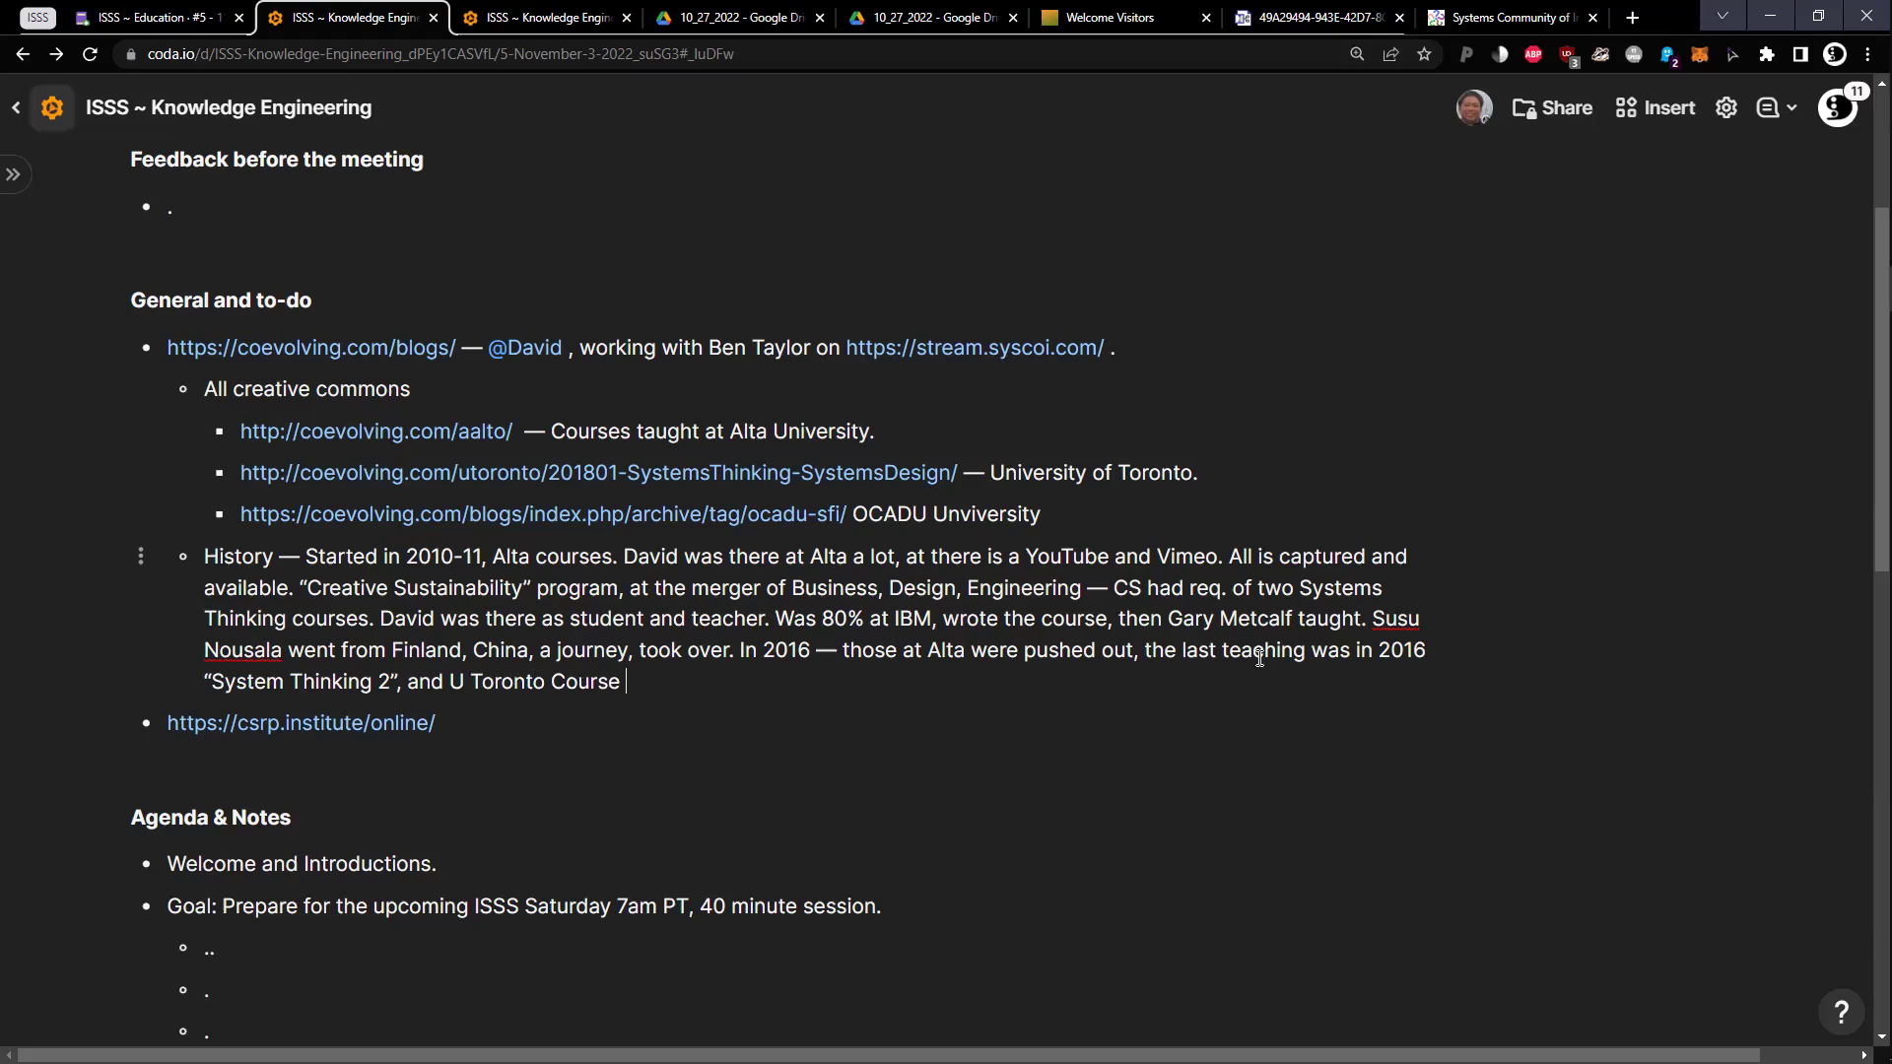
{"action": "type", "text": "is \"System Thinking 1\"."}
Start a sub-bullet noting Systems Thinking was taught as courses 1 & 2
{"action": "key", "text": "Return"}
{"action": "type", "text": "Where"}
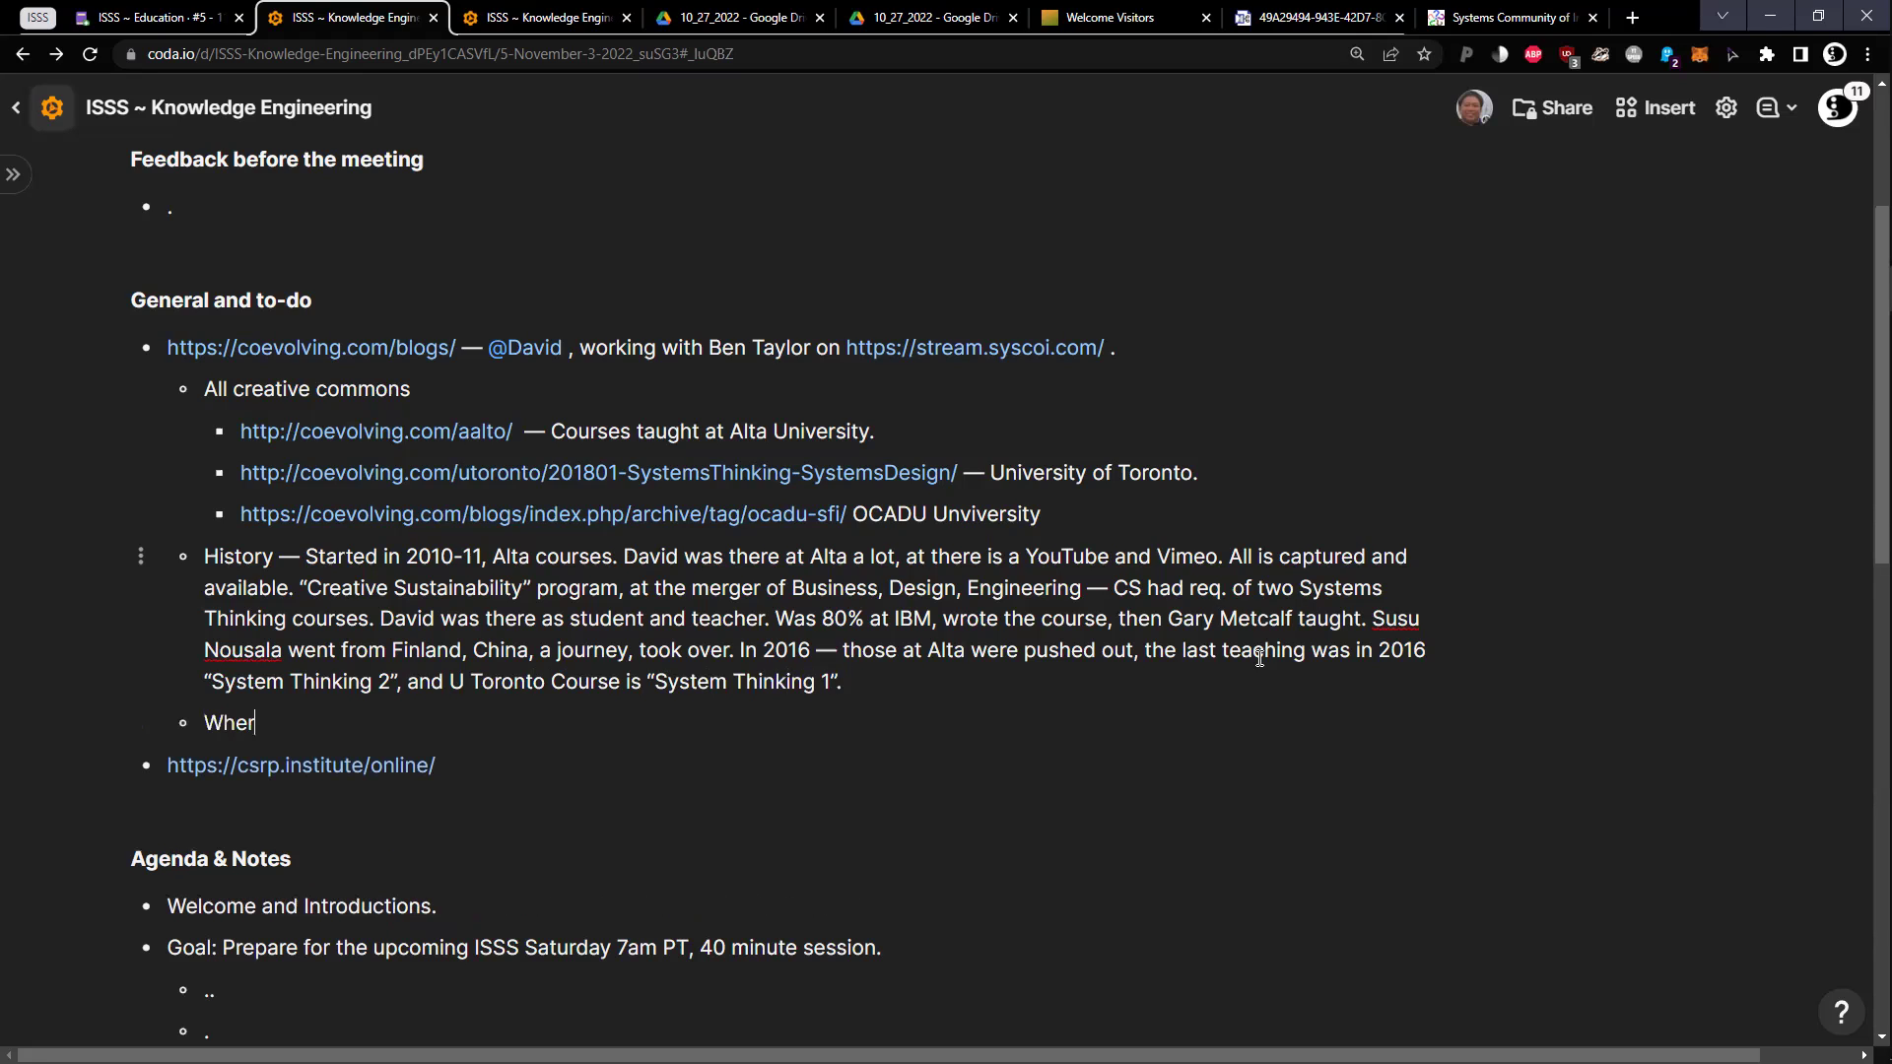
{"action": "key", "text": "BackSpace"}
{"action": "key", "text": "BackSpace"}
{"action": "key", "text": "BackSpace"}
{"action": "type", "text": "n David taught — they though"}
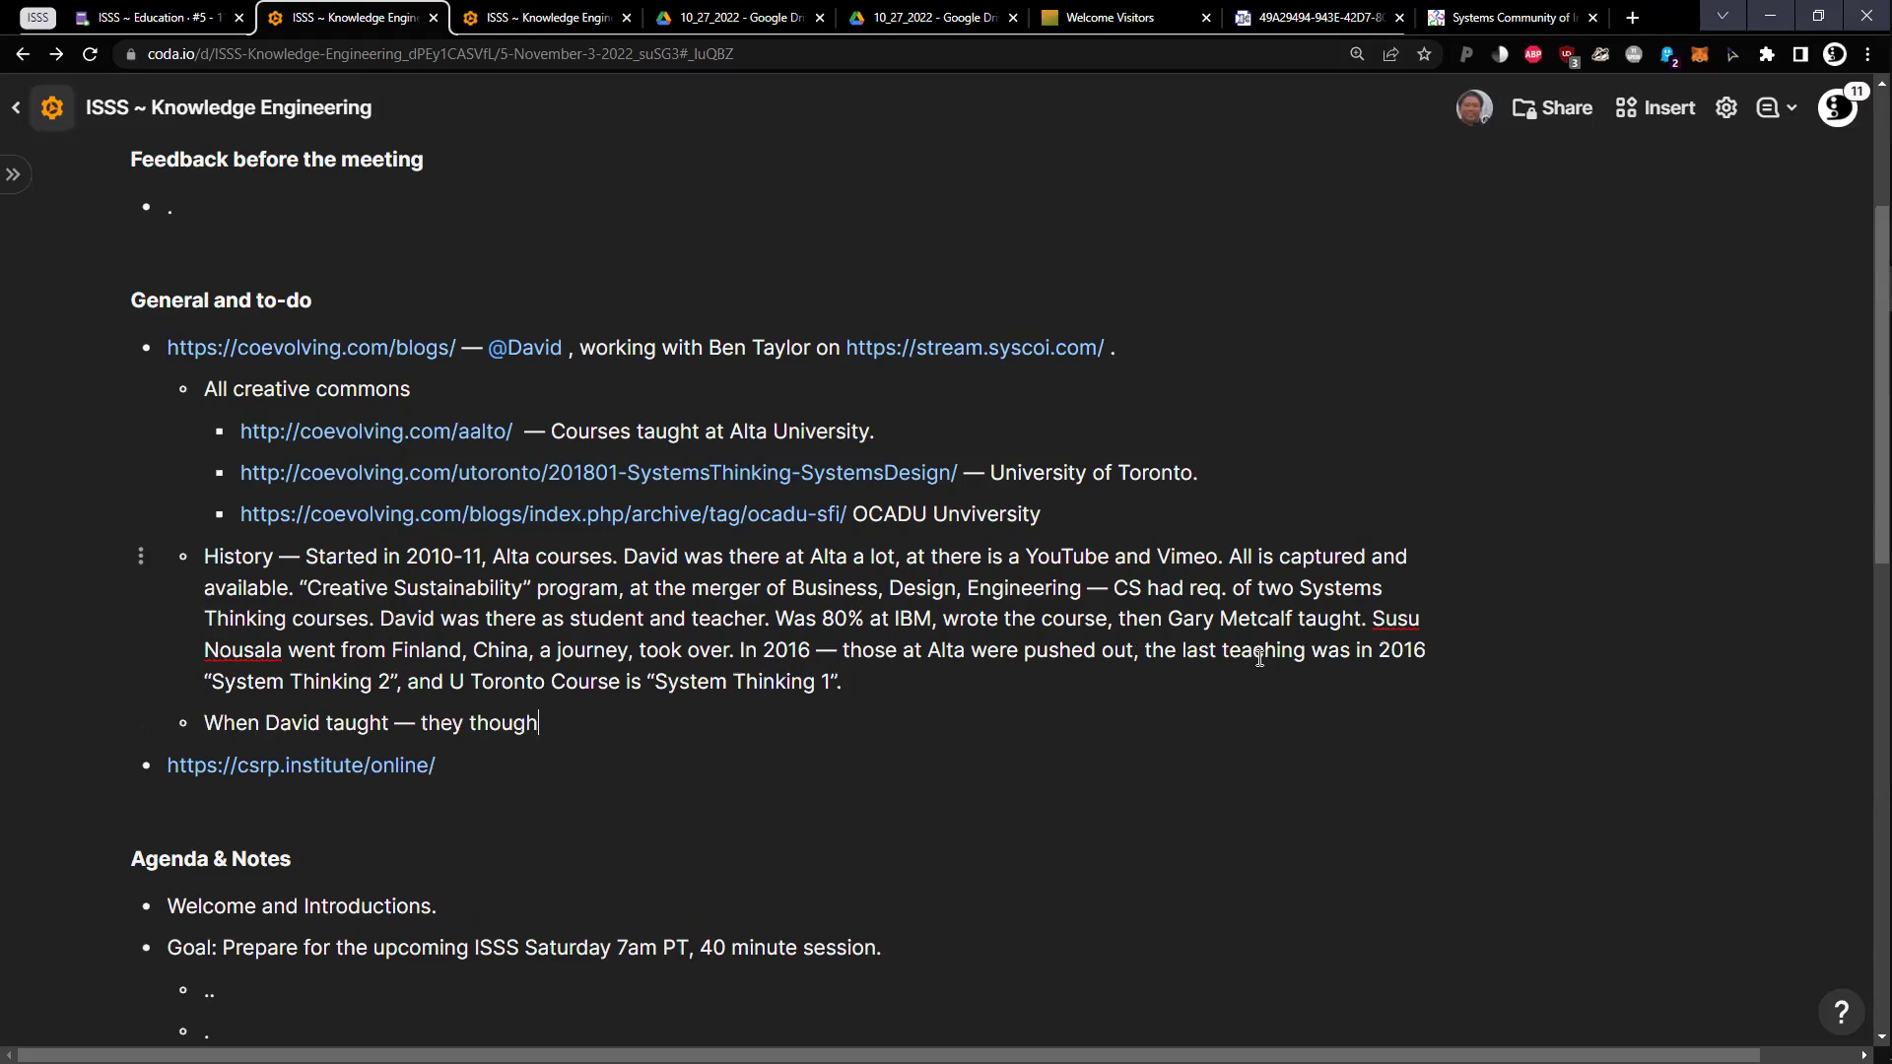
{"action": "type", "text": "t Des"}
{"action": "key", "text": "BackSpace"}
{"action": "key", "text": "BackSpace"}
{"action": "key", "text": "BackSpace"}
{"action": "type", "text": "Syst"}
{"action": "key", "text": "BackSpace"}
{"action": "key", "text": "BackSpace"}
{"action": "type", "text": "stems think"}
{"action": "key", "text": "BackSpace"}
{"action": "key", "text": "BackSpace"}
{"action": "key", "text": "BackSpace"}
{"action": "key", "text": "BackSpace"}
{"action": "key", "text": "BackSpace"}
{"action": "type", "text": "Thinking"}
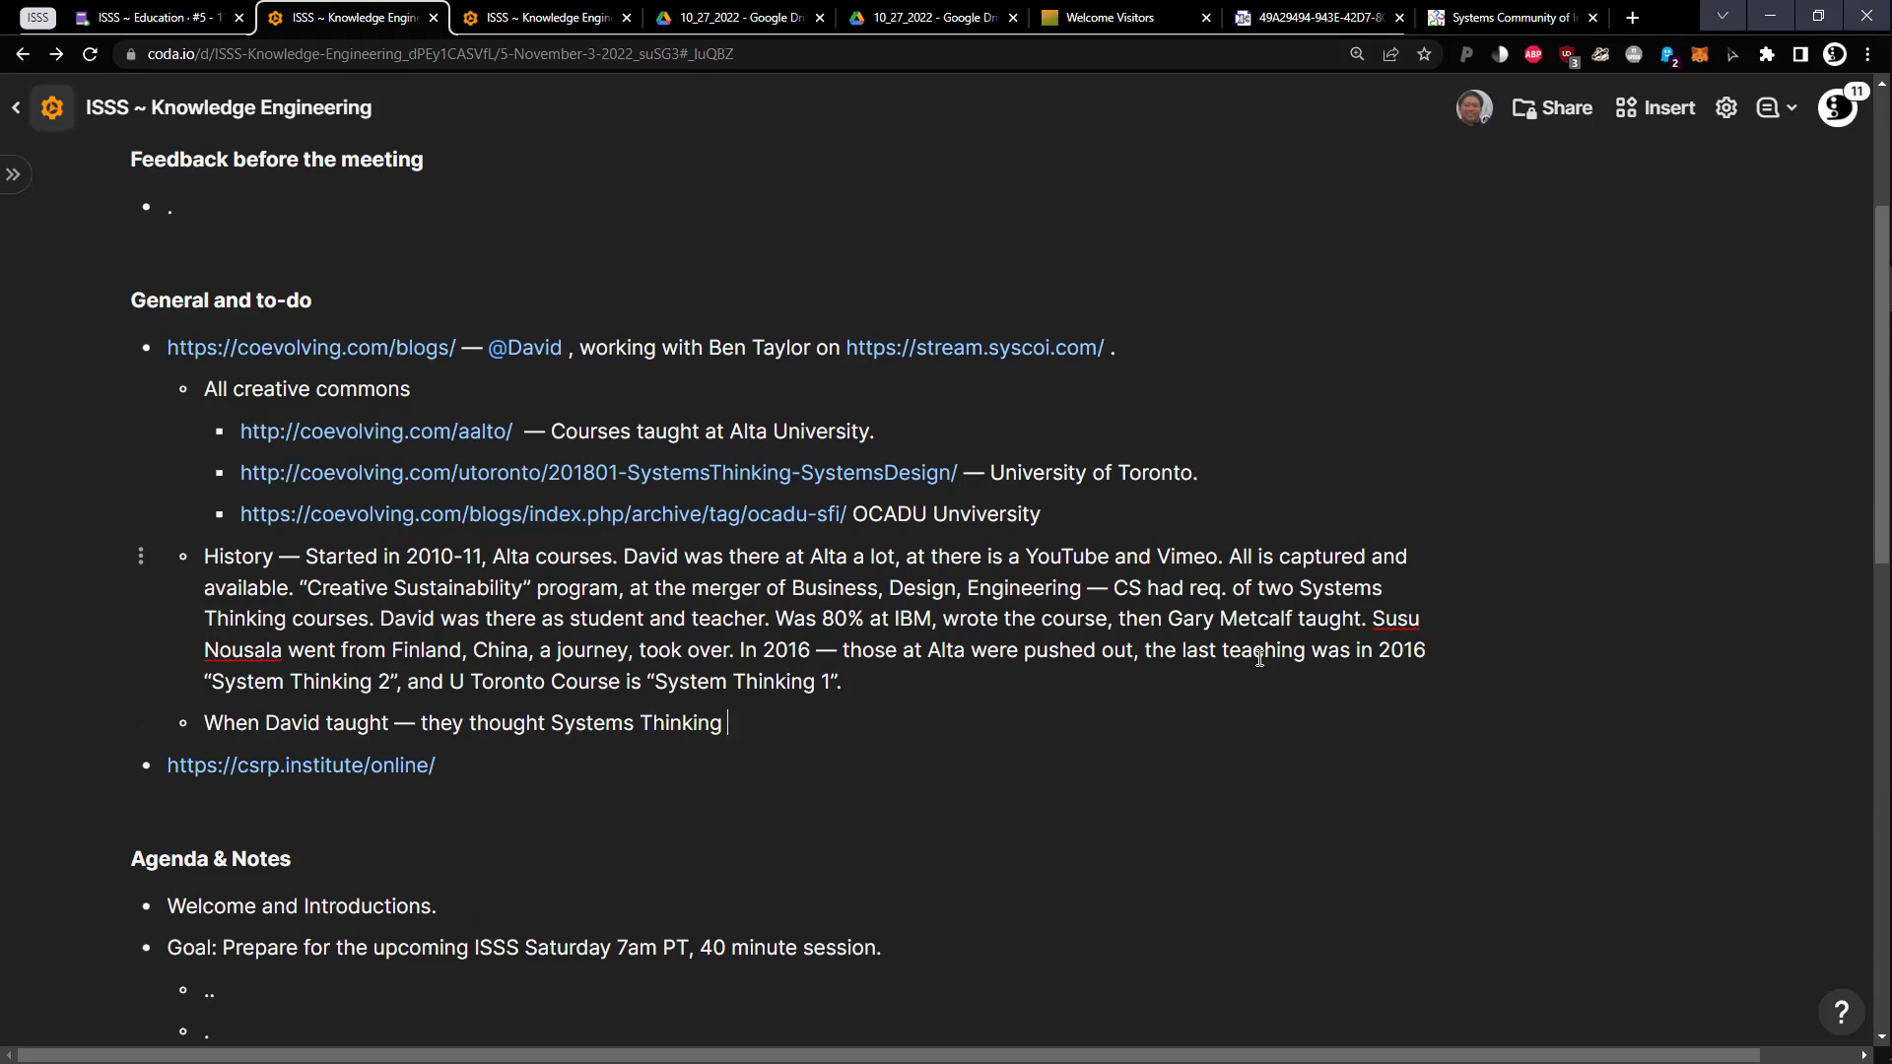
{"action": "type", "text": " could be 1"}
{"action": "type", "text": " & 2, T"}
Note courses 1 & 2 of 5 became 4 & 5 after a Mindset course, ending '(showing the research/rigor of Systems).'
{"action": "key", "text": "BackSpace"}
{"action": "key", "text": "BackSpace"}
{"action": "key", "text": "BackSpace"}
{"action": "type", "text": "of 5. Then than"}
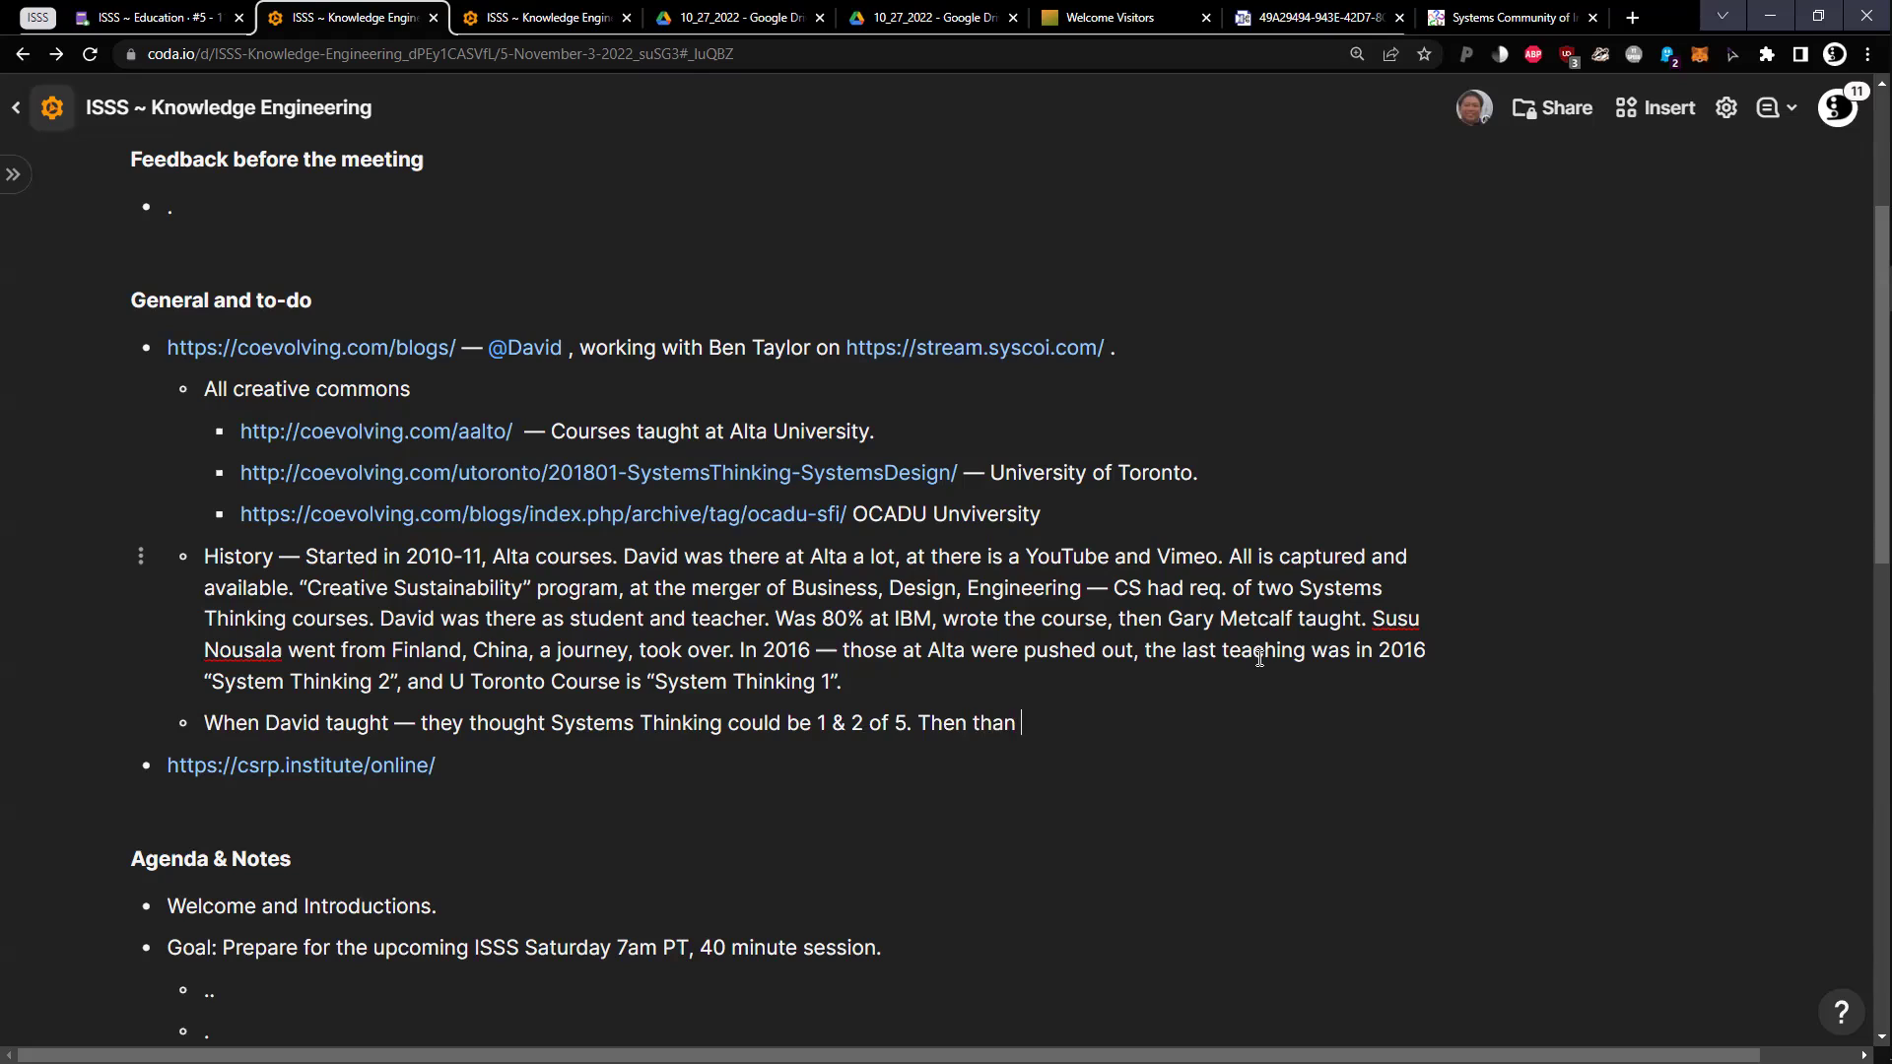
{"action": "key", "text": "BackSpace"}
{"action": "key", "text": "BackSpace"}
{"action": "type", "text": "t was changed later"}
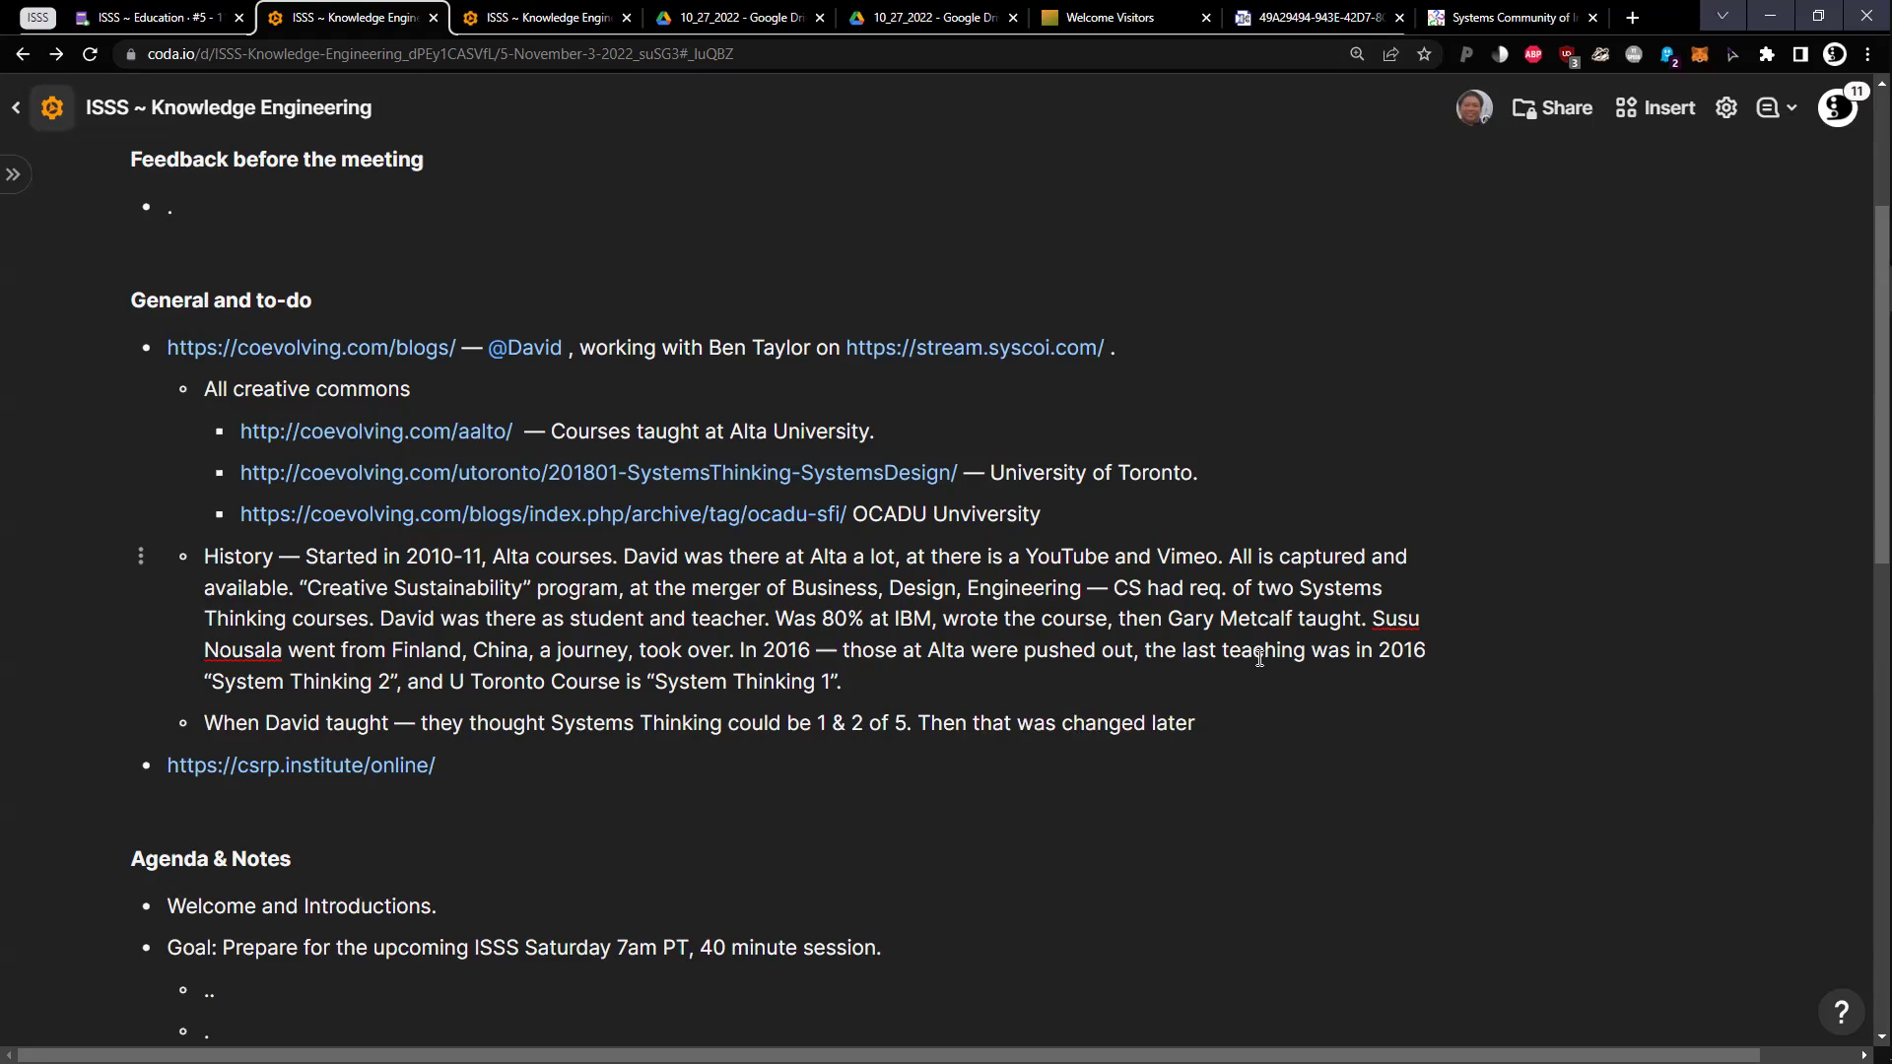
{"action": "type", "text": " to 4 & 5. Mindset x"}
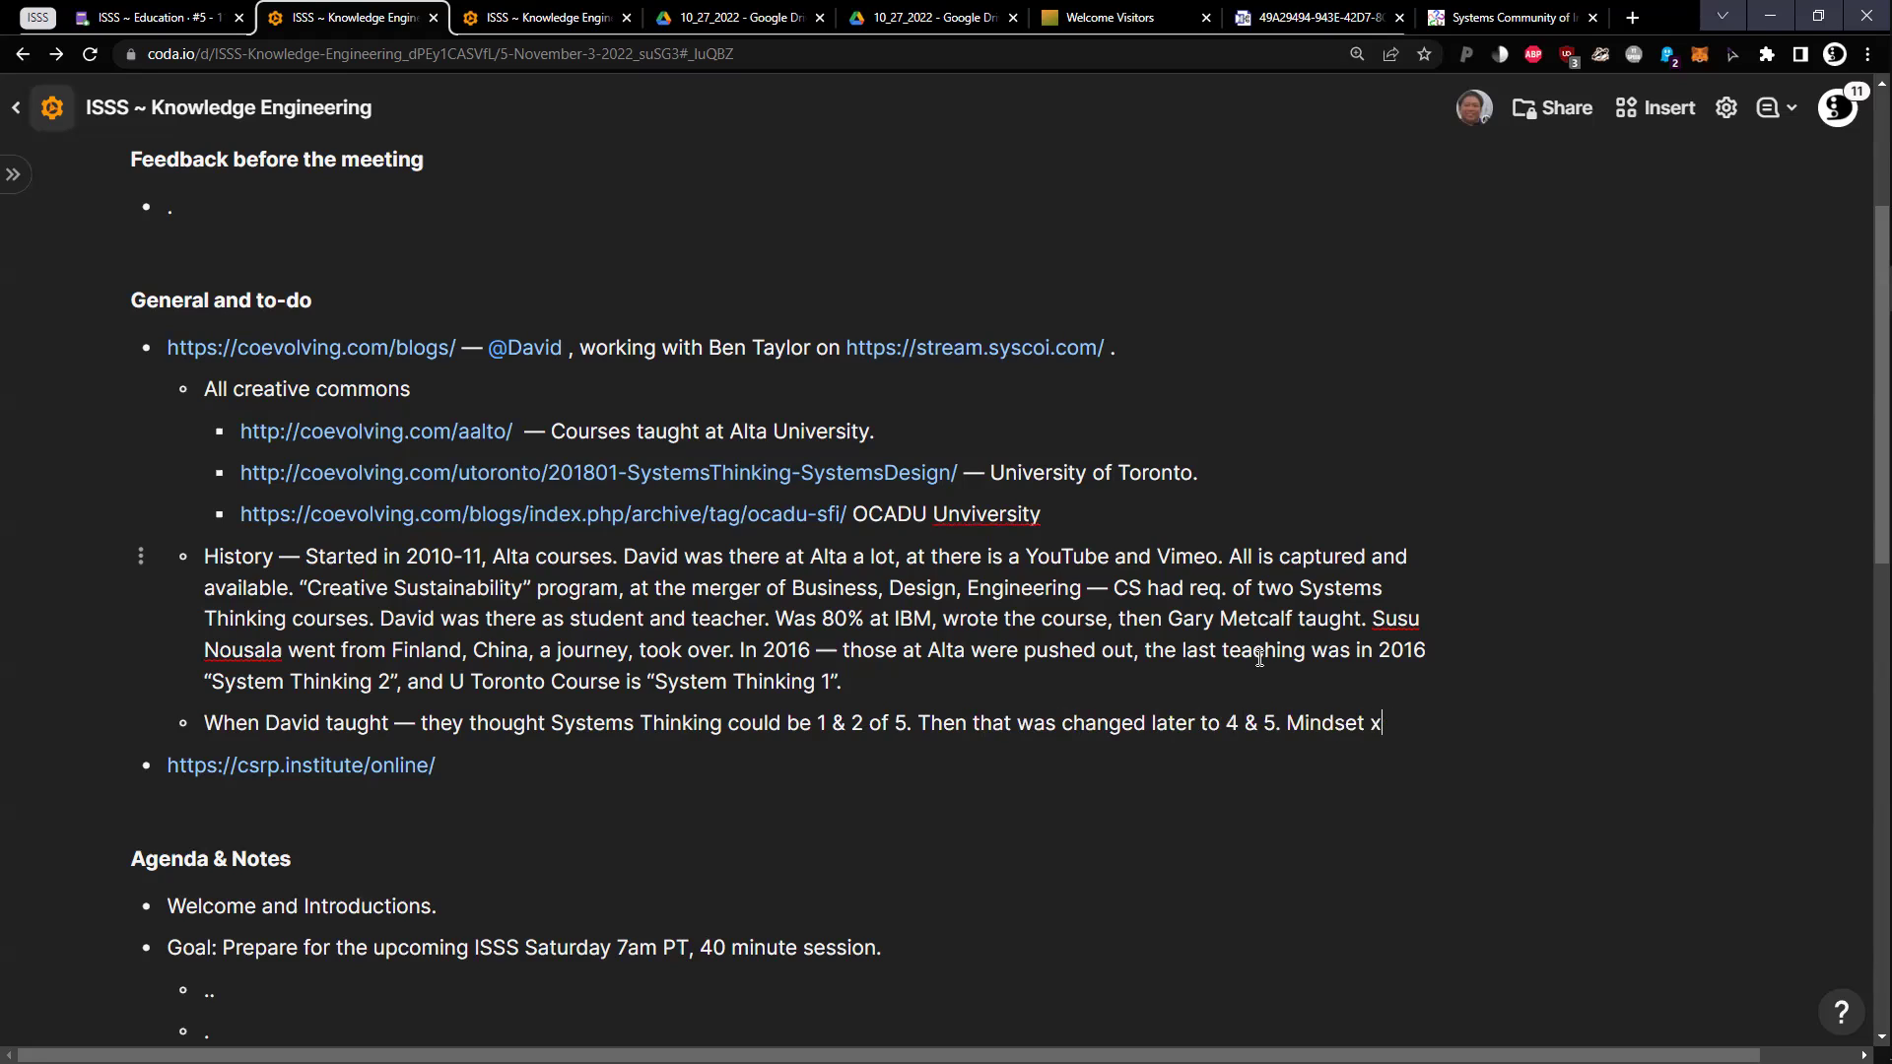
{"action": "key", "text": "BackSpace"}
{"action": "type", "text": "course was"}
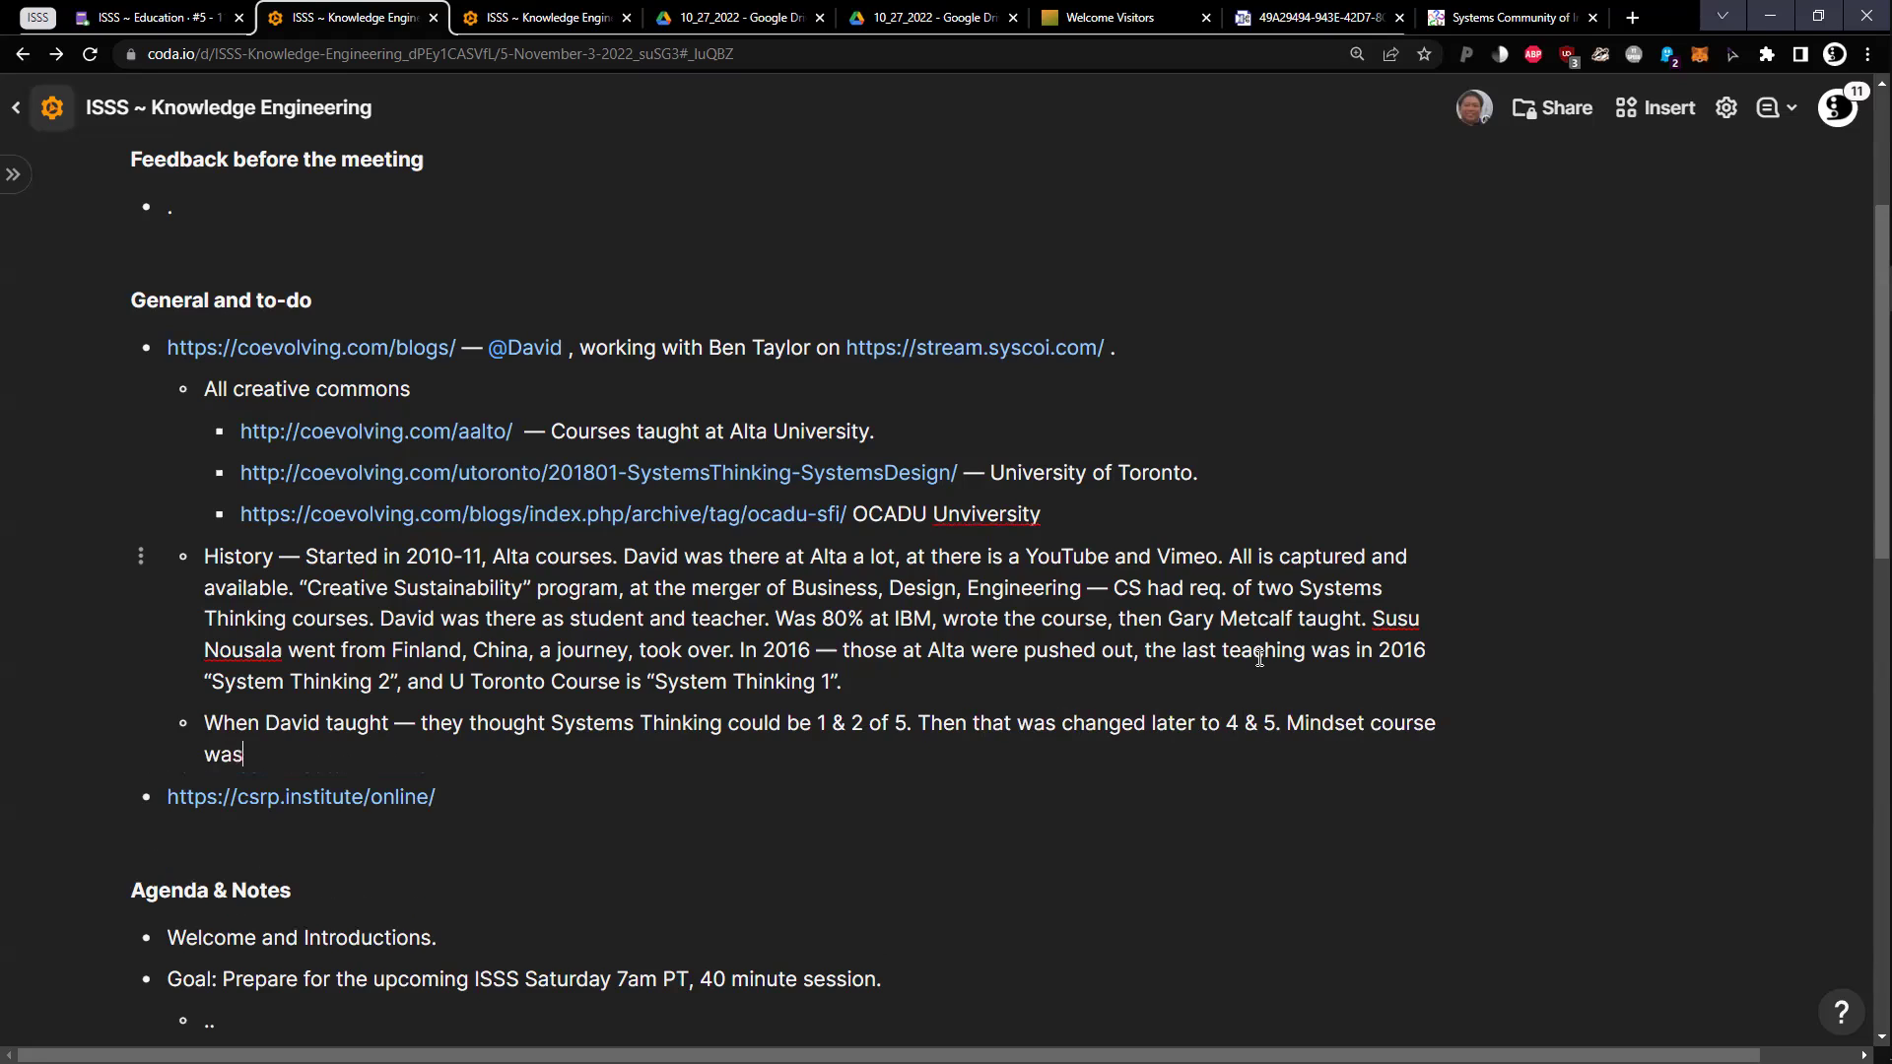
{"action": "type", "text": " to get ready for"}
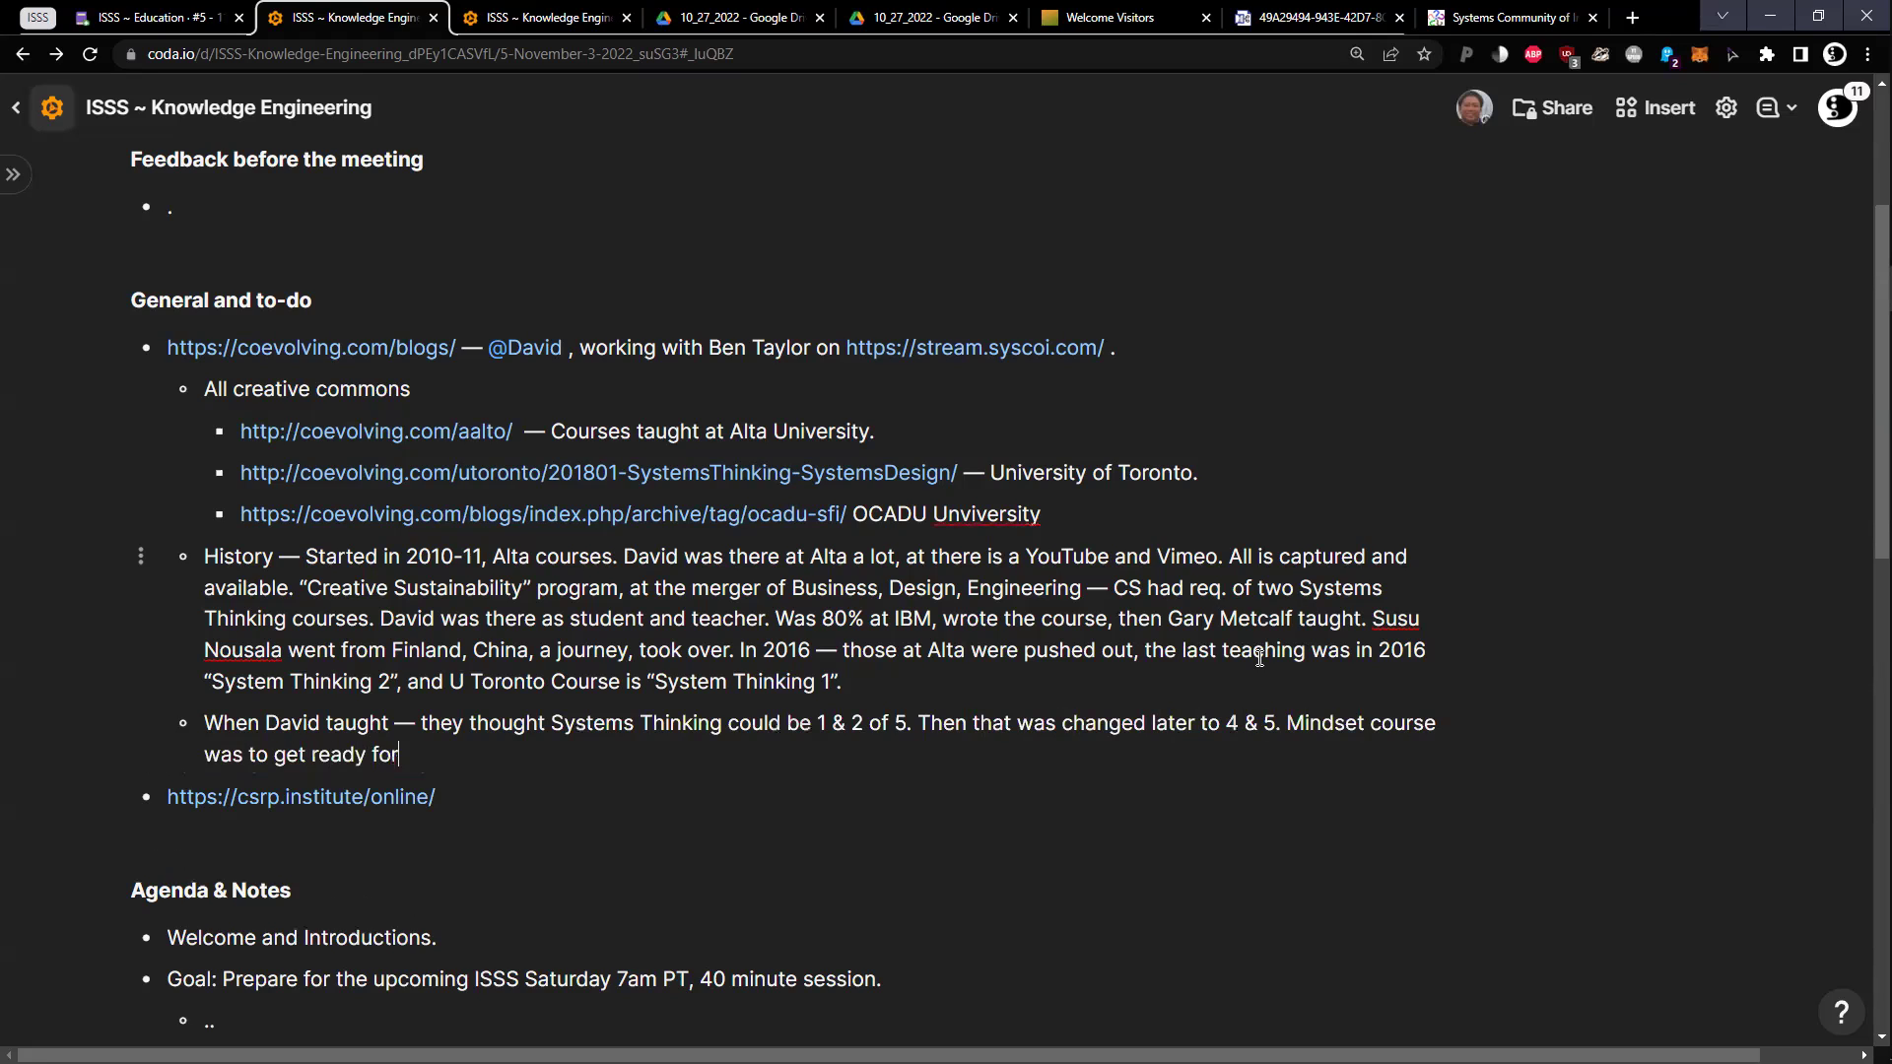
{"action": "type", "text": " Systems Thinking, "}
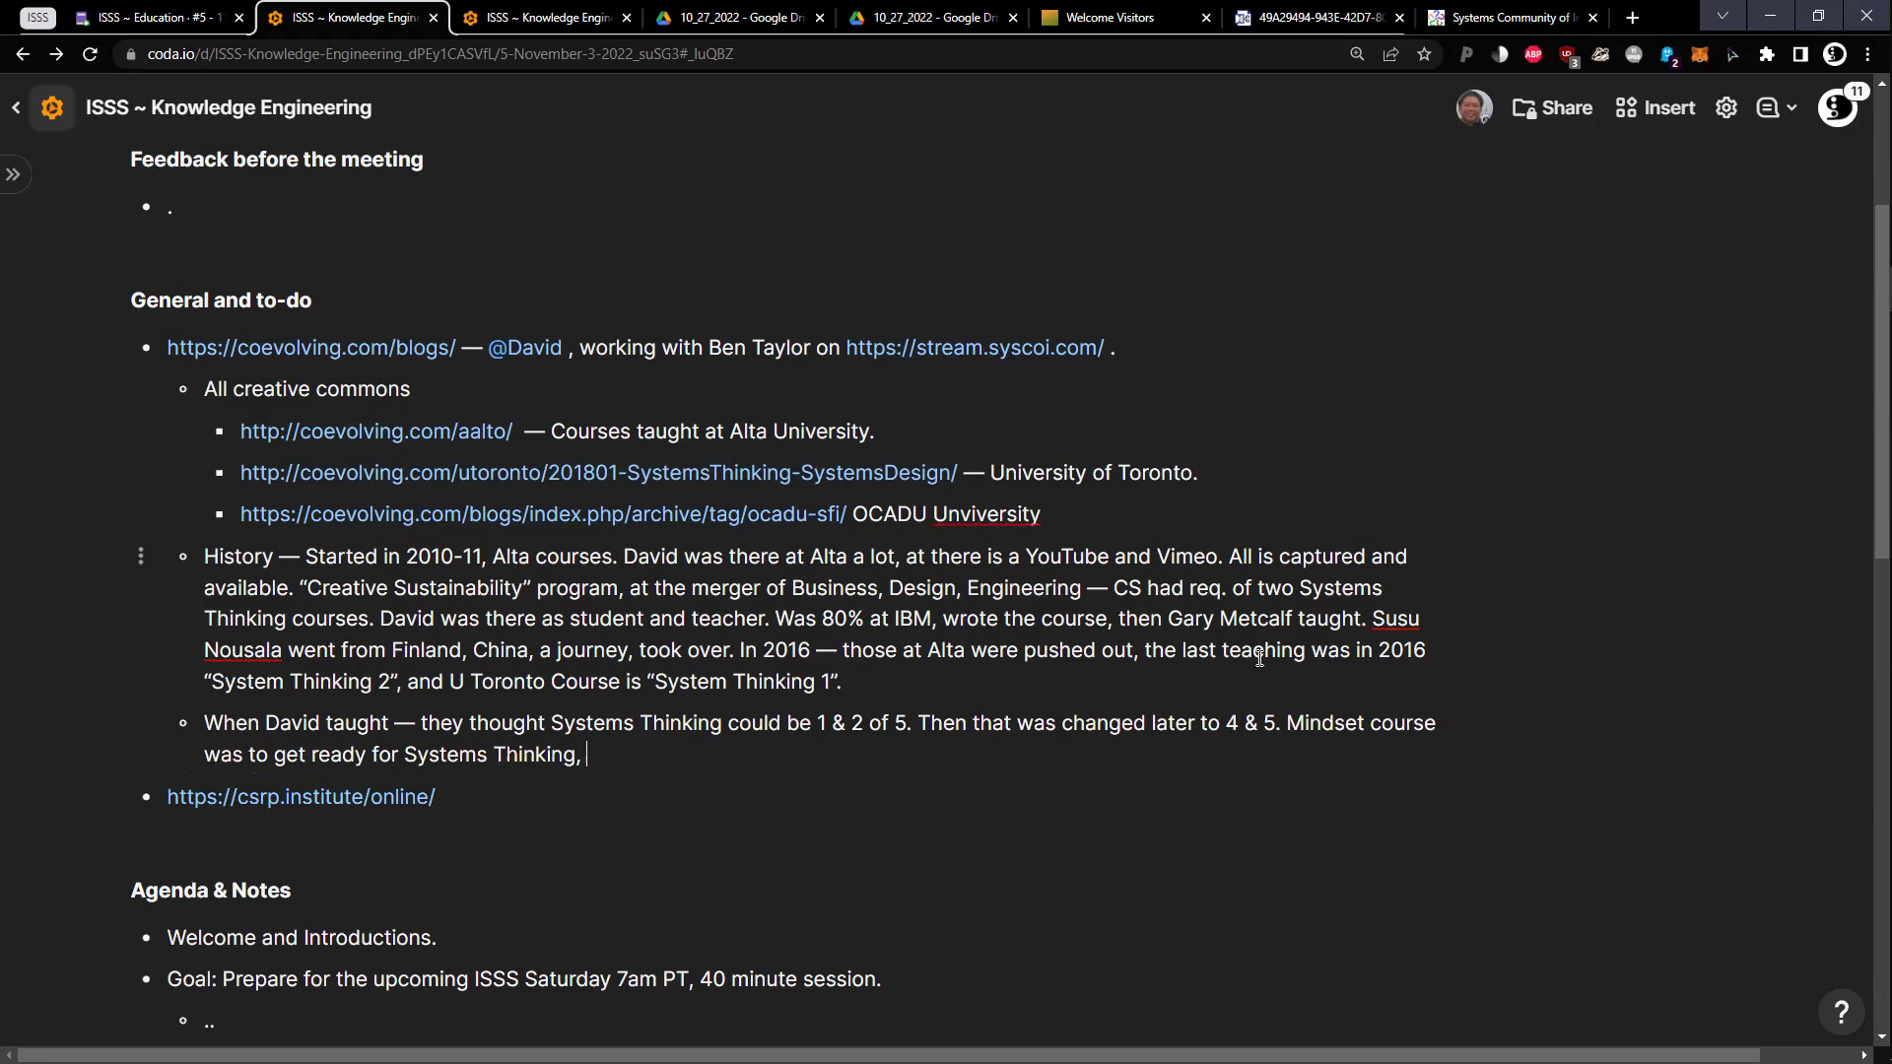
{"action": "type", "text": "without the language. "}
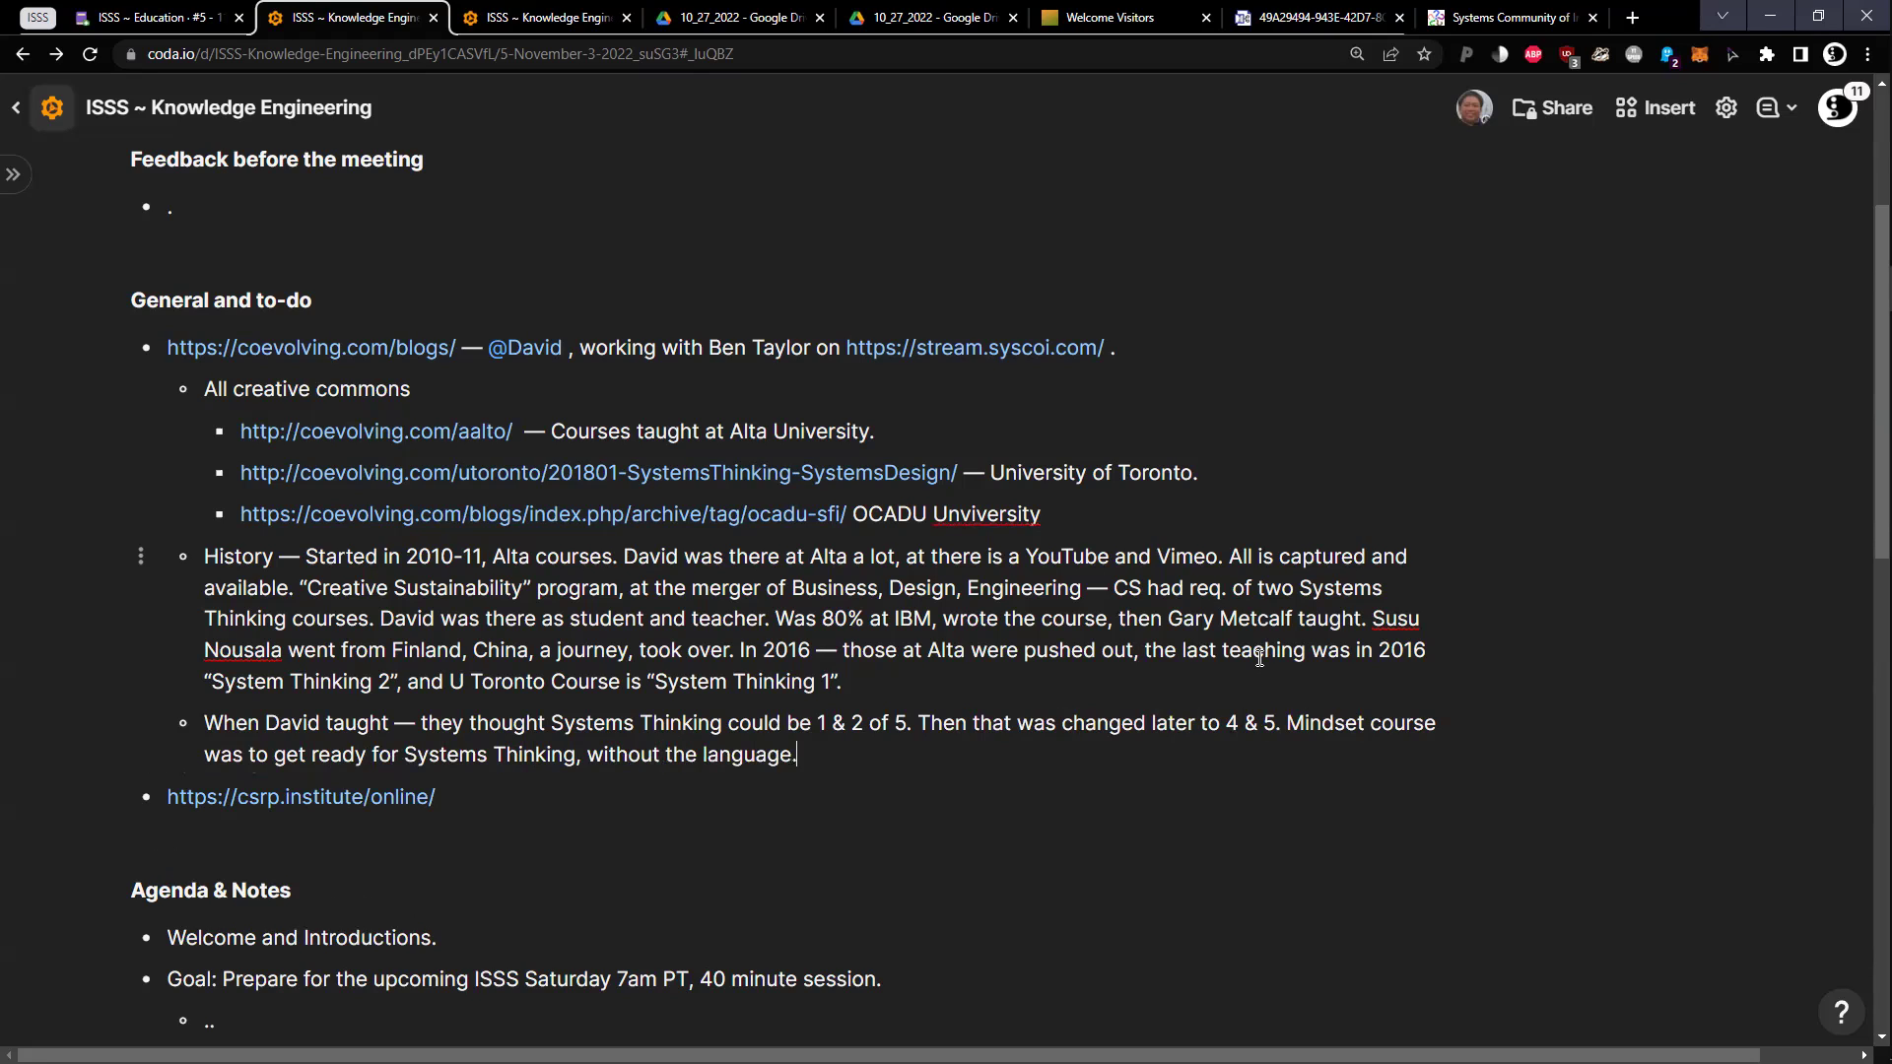
{"action": "type", "text": "Then by the time it comes b"}
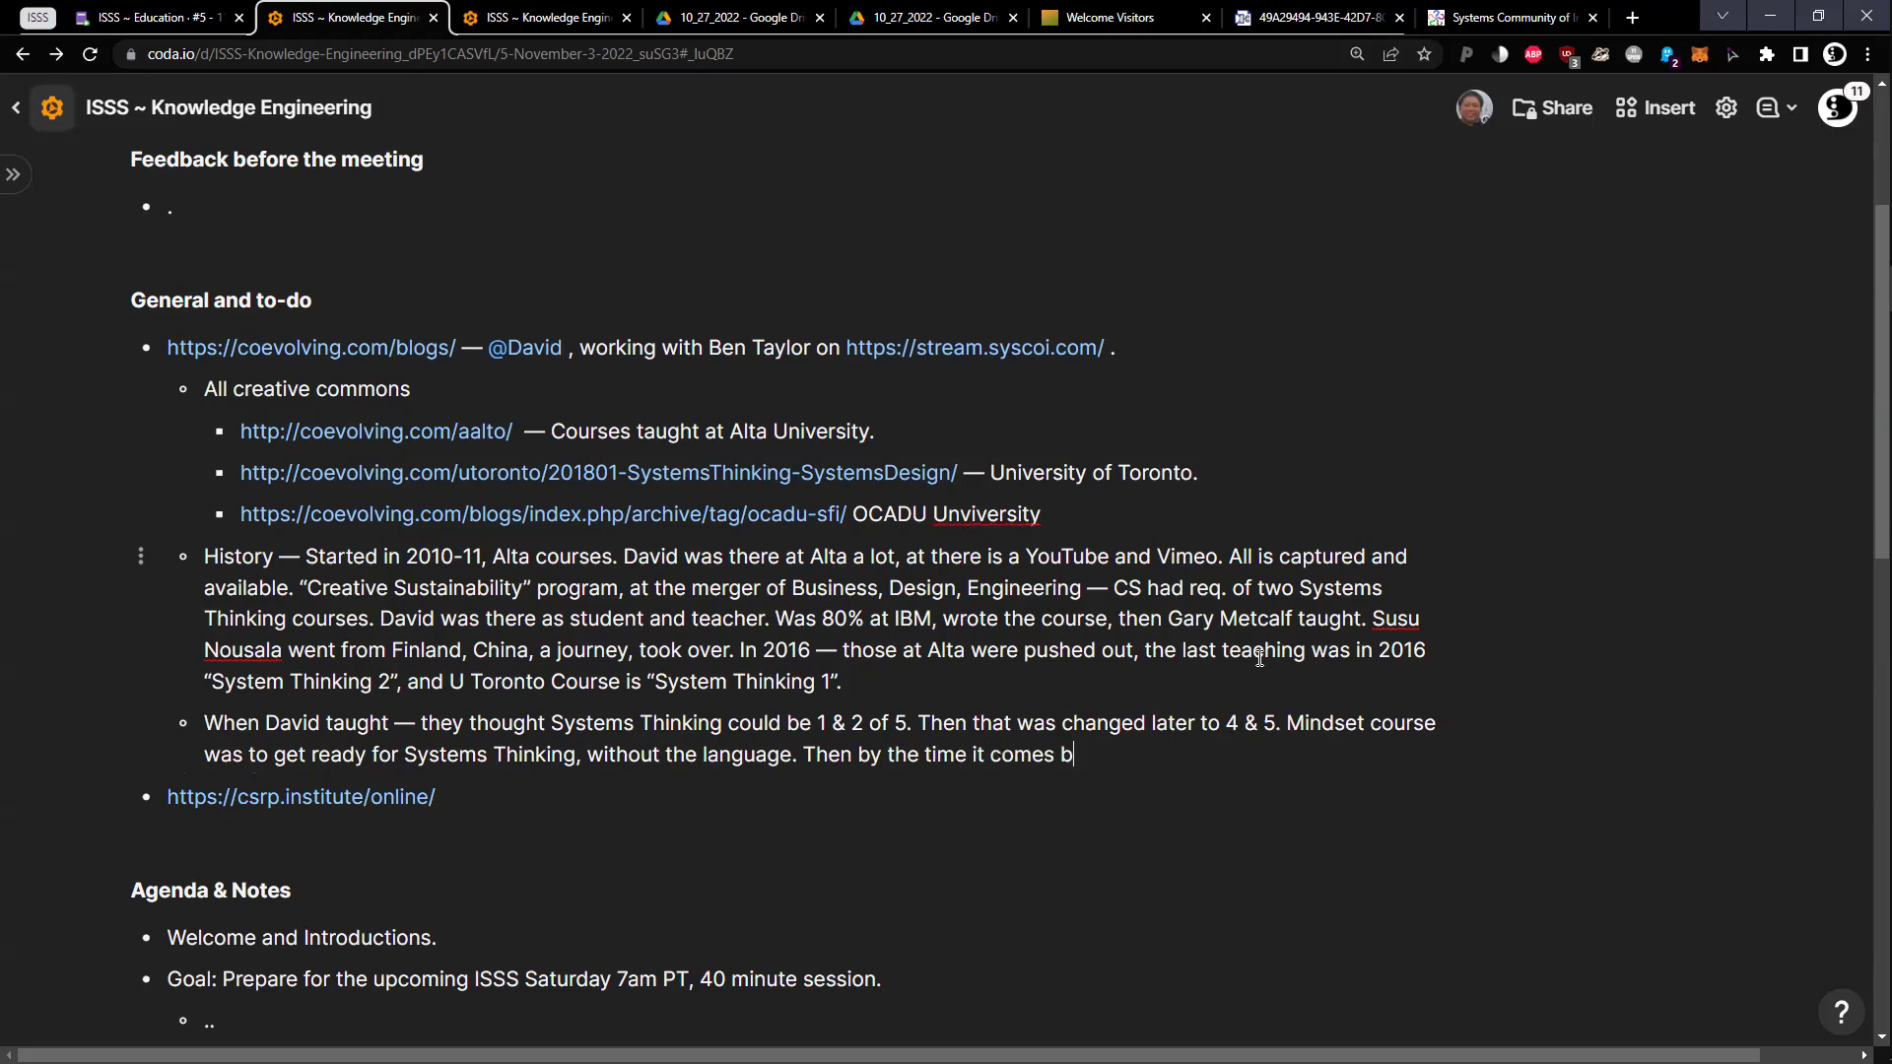
{"action": "type", "text": "ack later, there is more famil"}
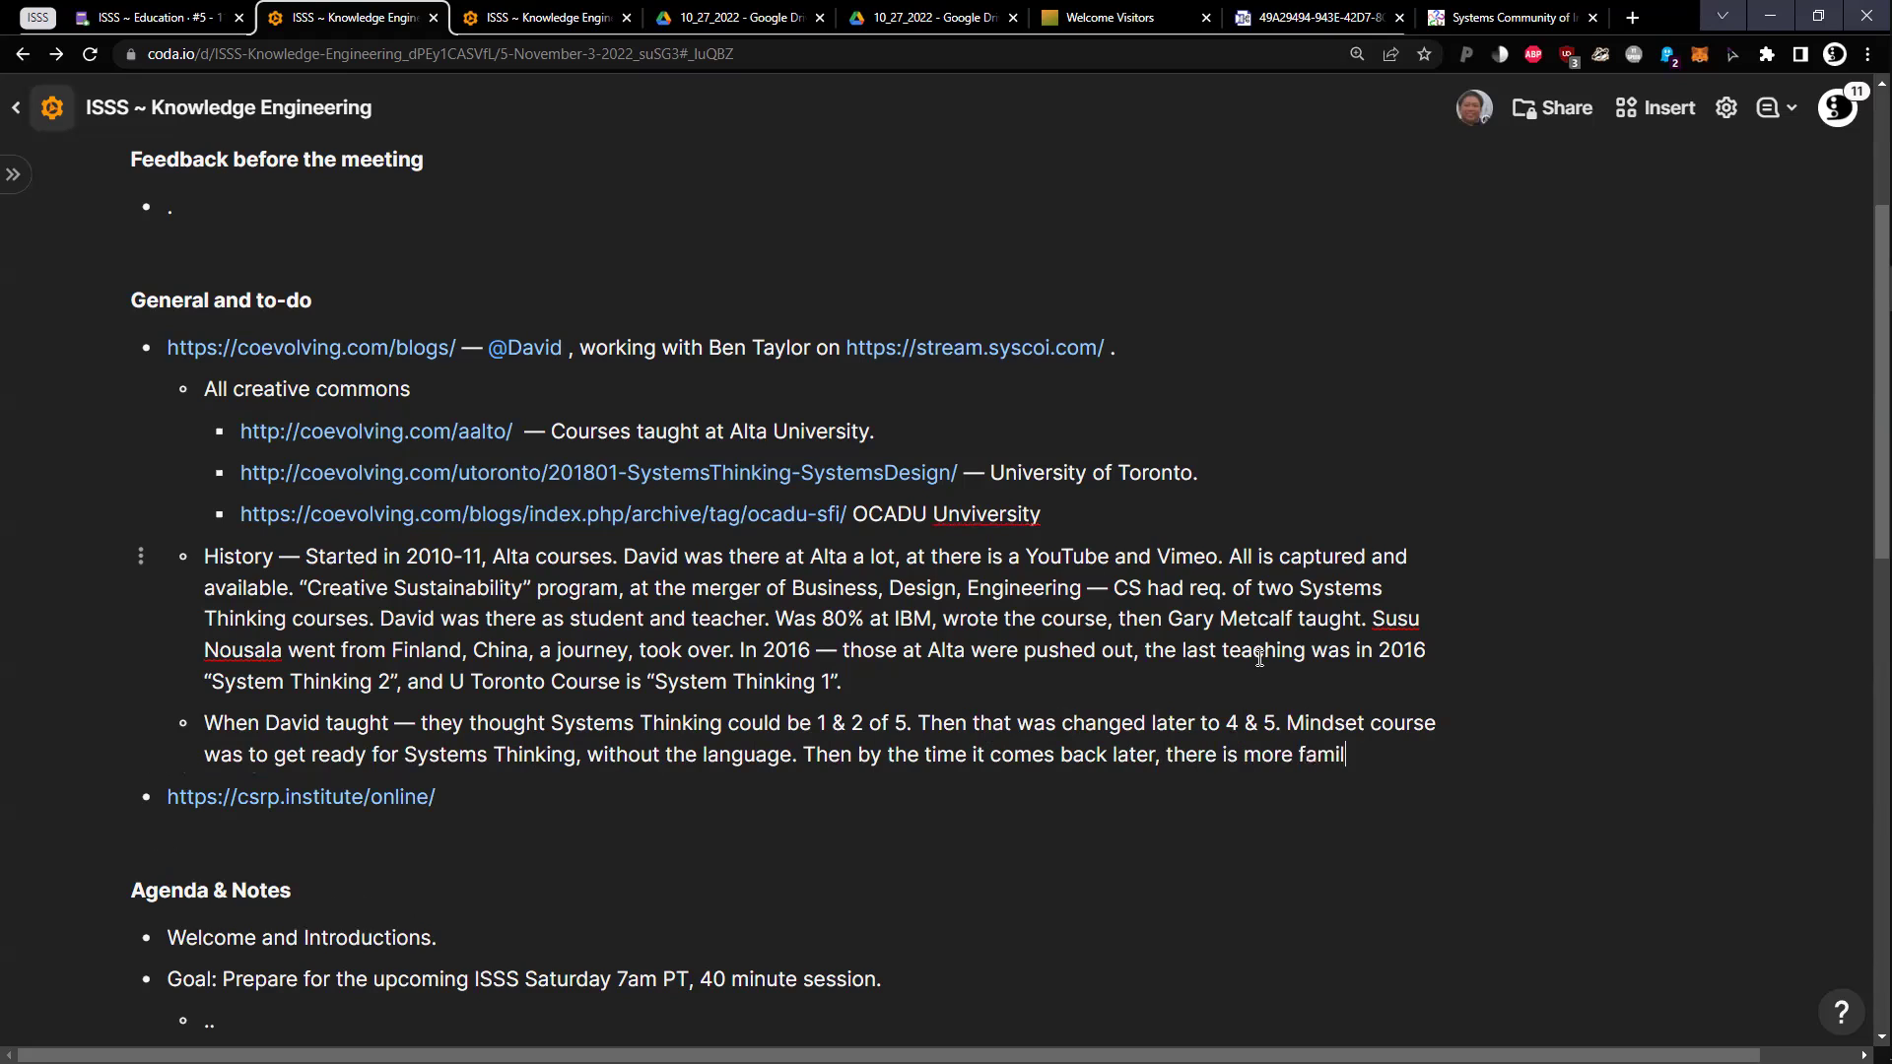
{"action": "type", "text": "iarity."}
{"action": "key", "text": "BackSpace"}
{"action": "type", "text": "(showing w"}
{"action": "type", "text": "ith"}
{"action": "key", "text": "BackSpace"}
{"action": "key", "text": "BackSpace"}
{"action": "key", "text": "BackSpace"}
{"action": "key", "text": "BackSpace"}
{"action": "type", "text": "the reasearch/rigor"}
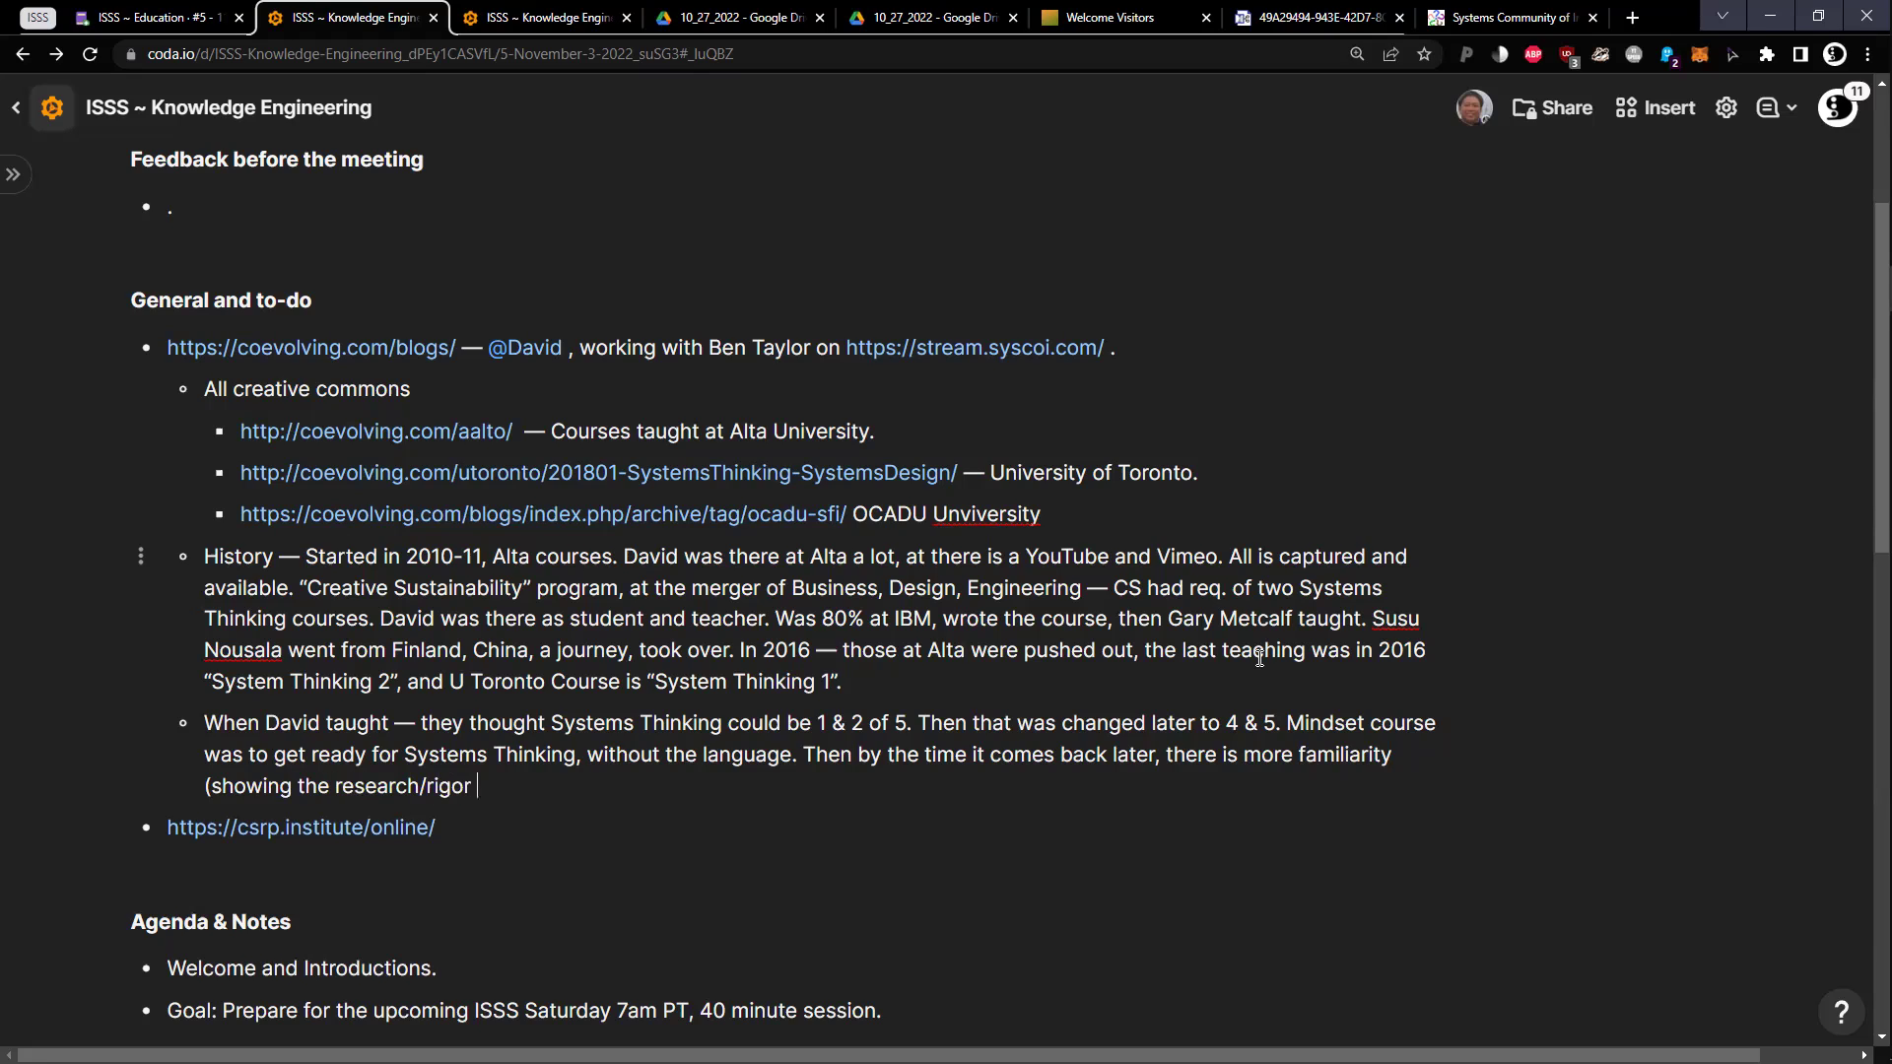
{"action": "type", "text": " of Systems)."}
{"action": "left_click", "coordinate": [768, 618]}
Add a 2018 sub-bullet on the injured prof teaching at U Toronto on short call, then begin '2014-2017 — Pattern Language'
{"action": "key", "text": "Down"}
{"action": "key", "text": "Down"}
{"action": "key", "text": "Return"}
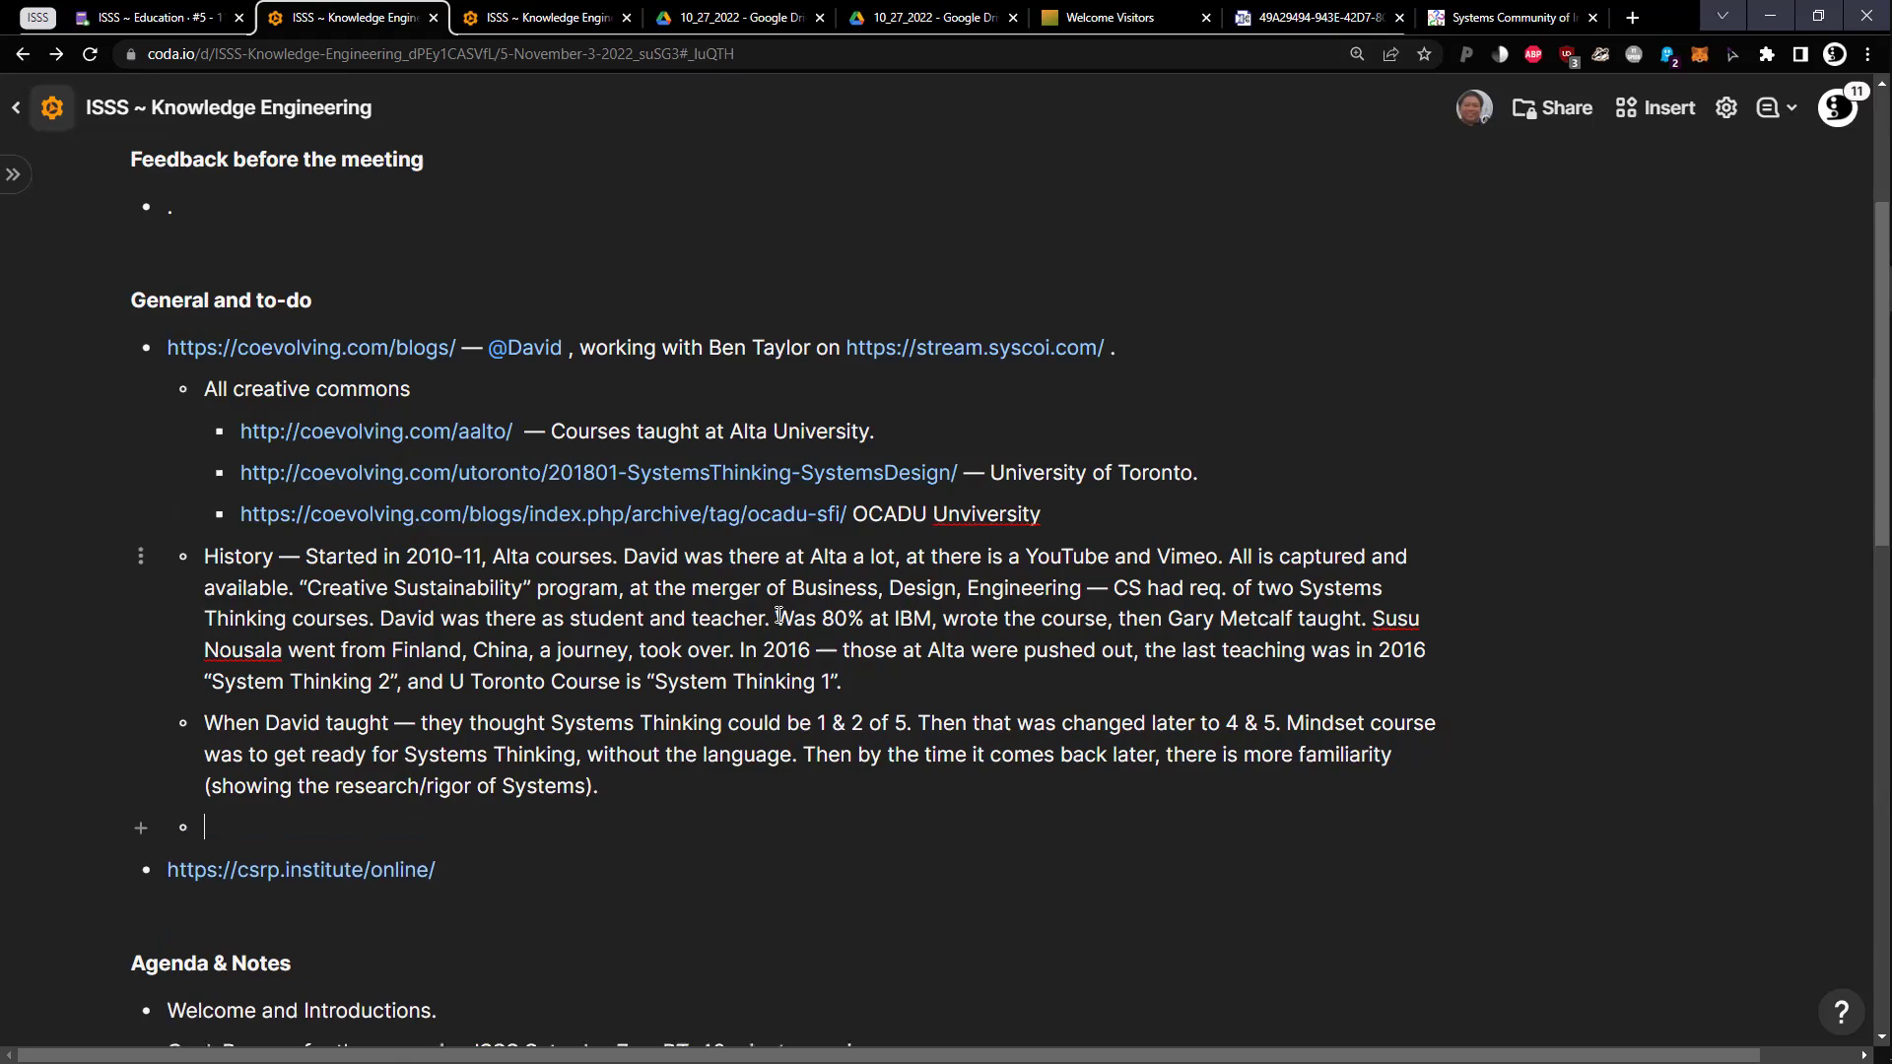
{"action": "type", "text": "2018 —"}
{"action": "type", "text": "Prof who usually "}
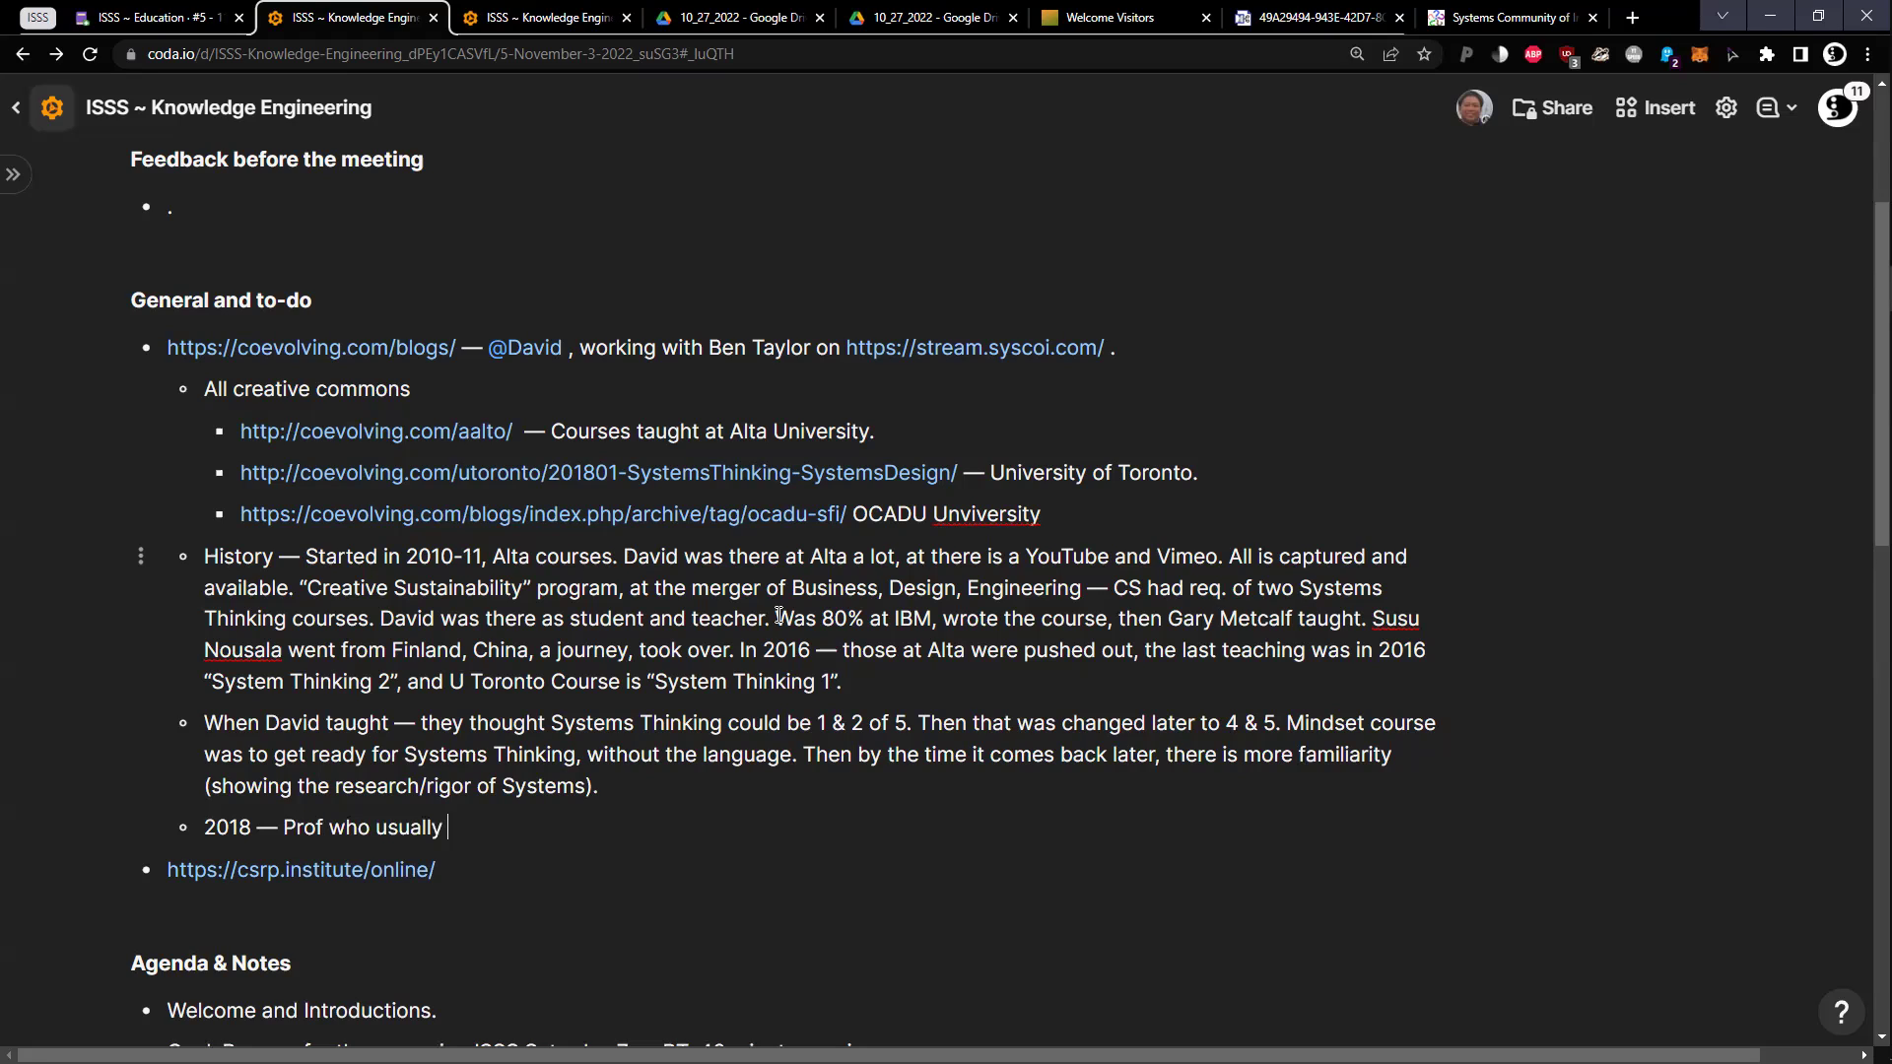
{"action": "type", "text": "taught had injury, taught at U Toronto on short call ."}
{"action": "key", "text": "BackSpace"}
{"action": "key", "text": "BackSpace"}
{"action": "type", "text": "."}
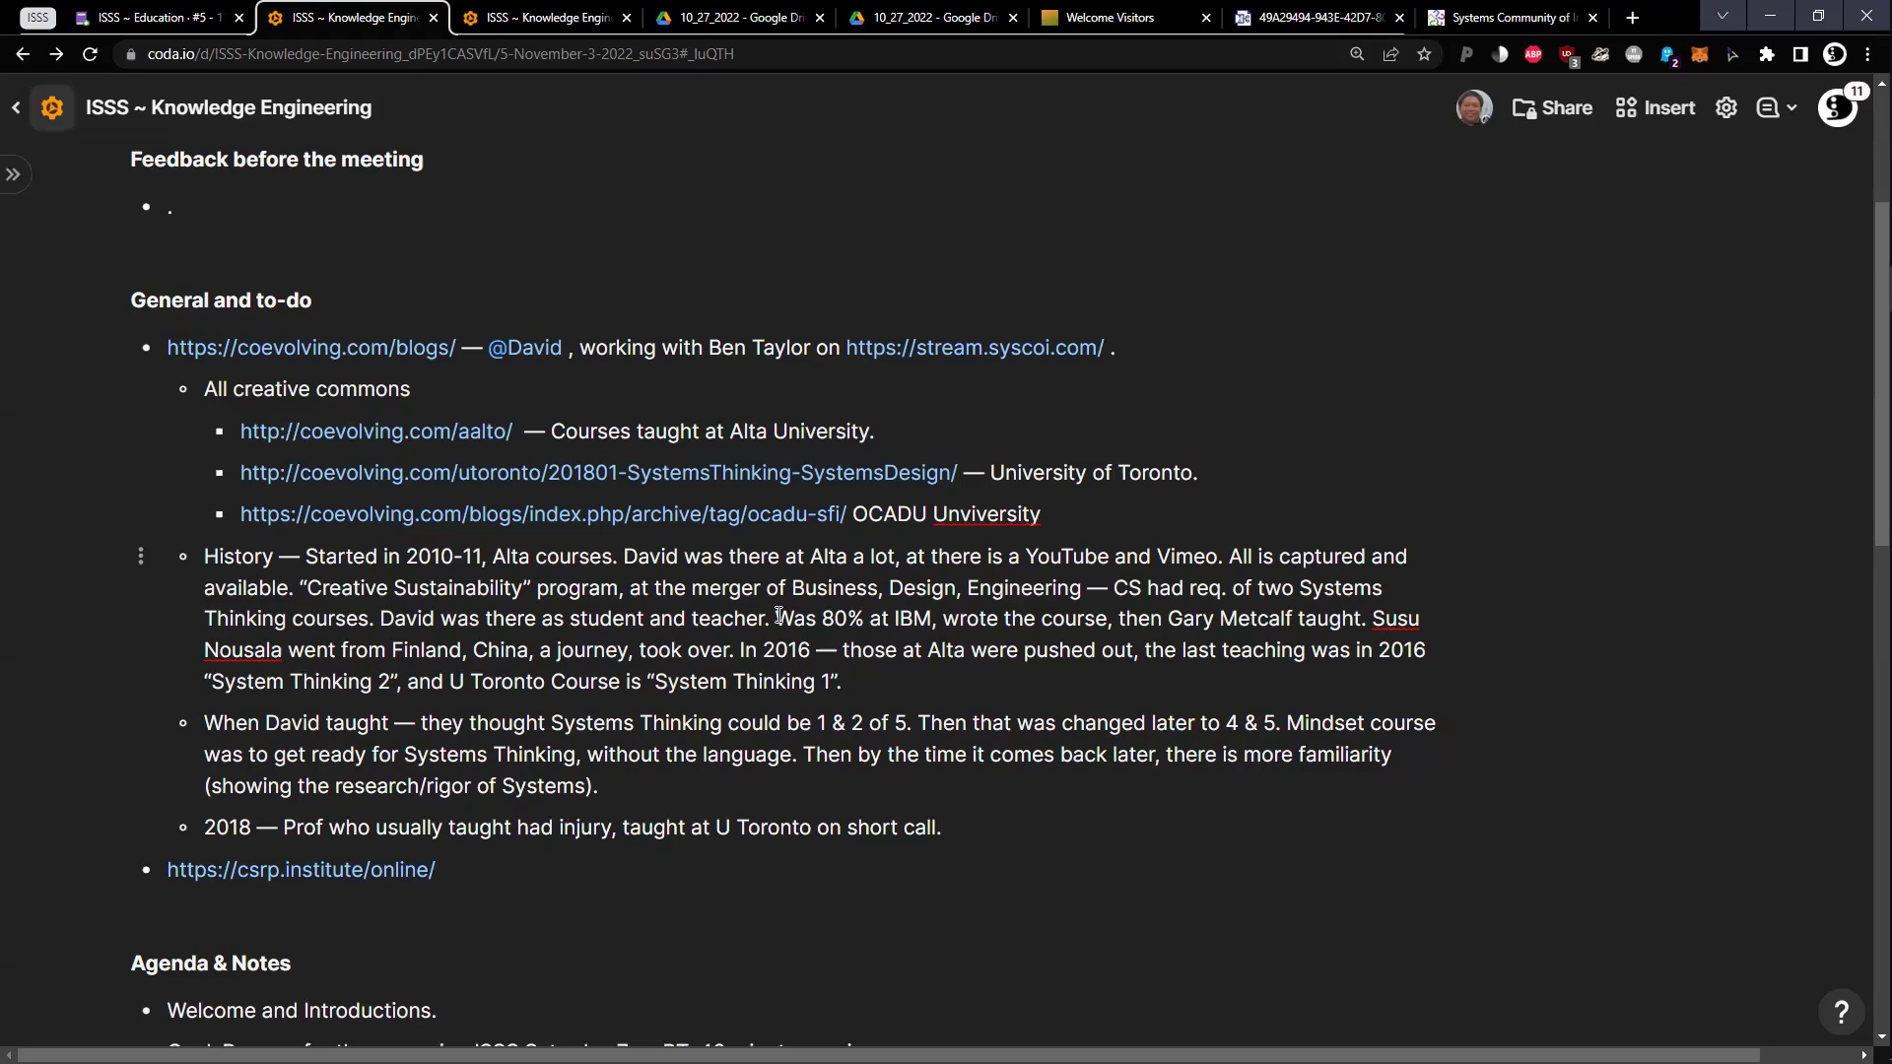
{"action": "key", "text": "Return"}
{"action": "type", "text": "2014-2"}
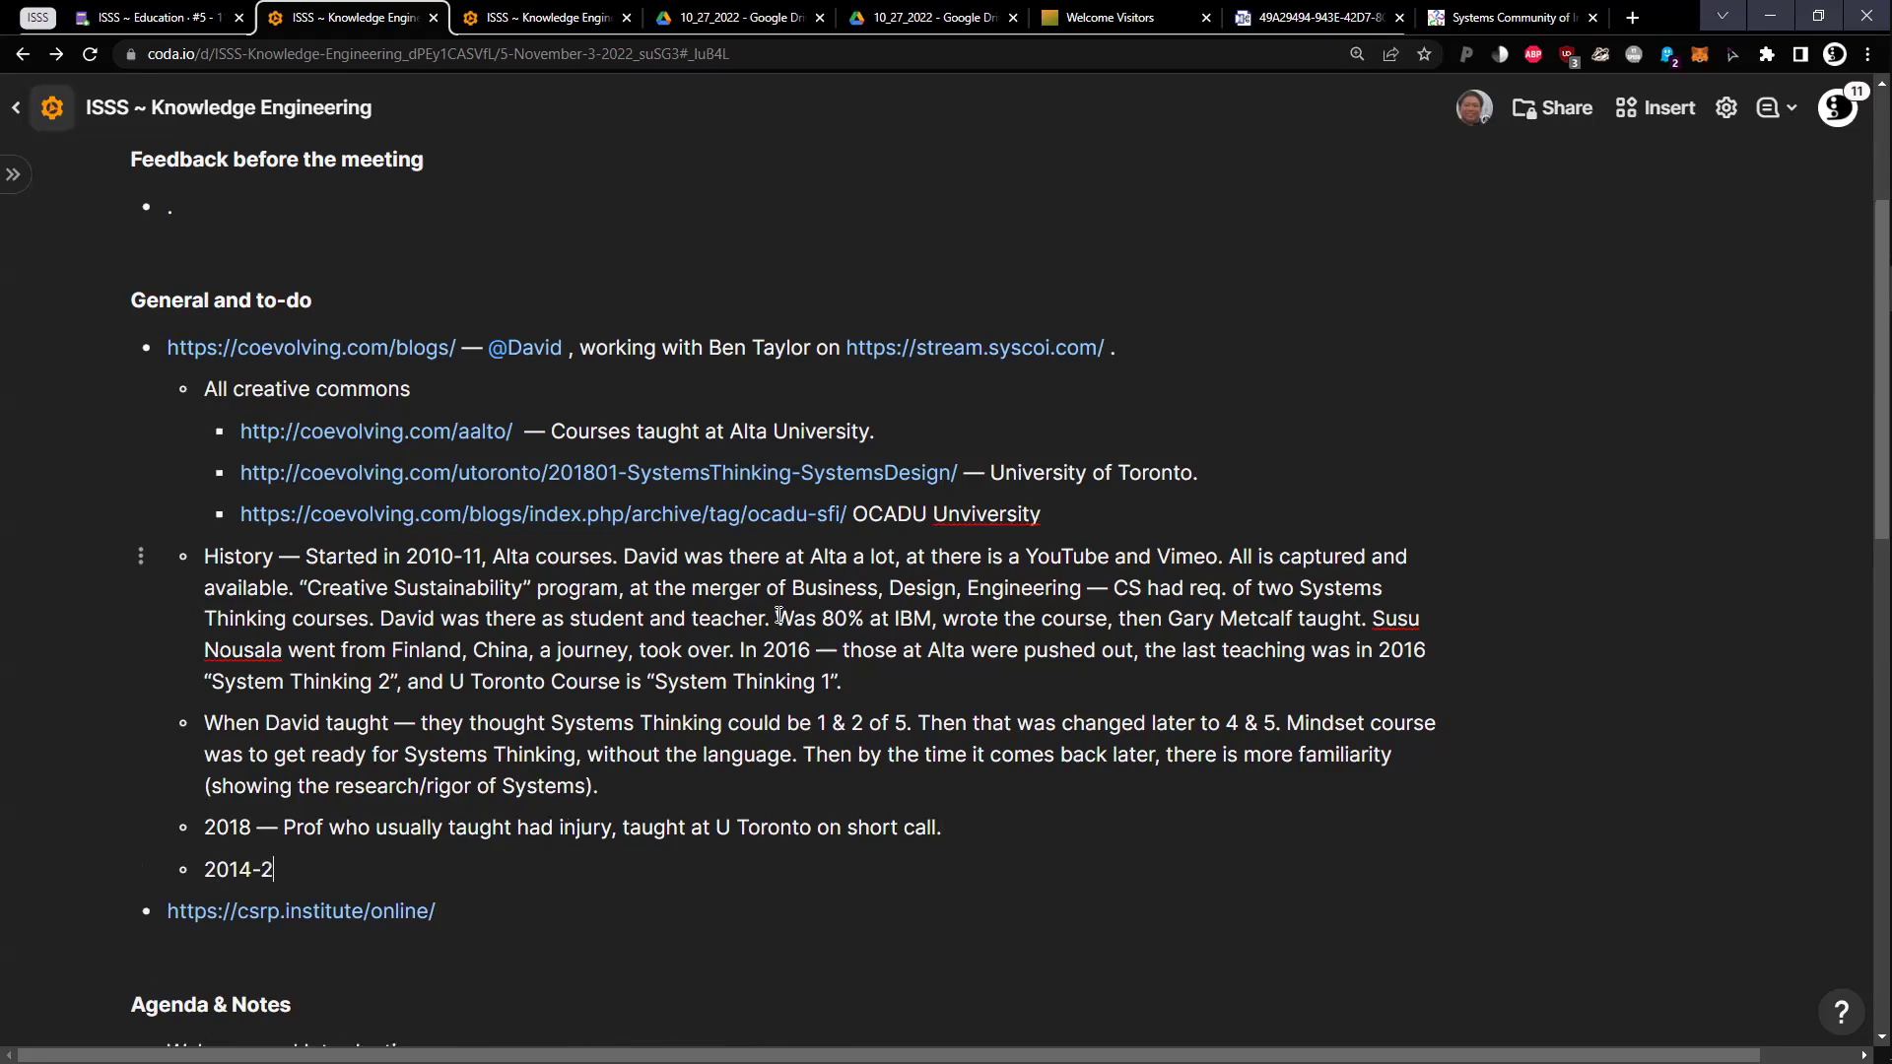
{"action": "type", "text": "017 — Pattern Language and F"}
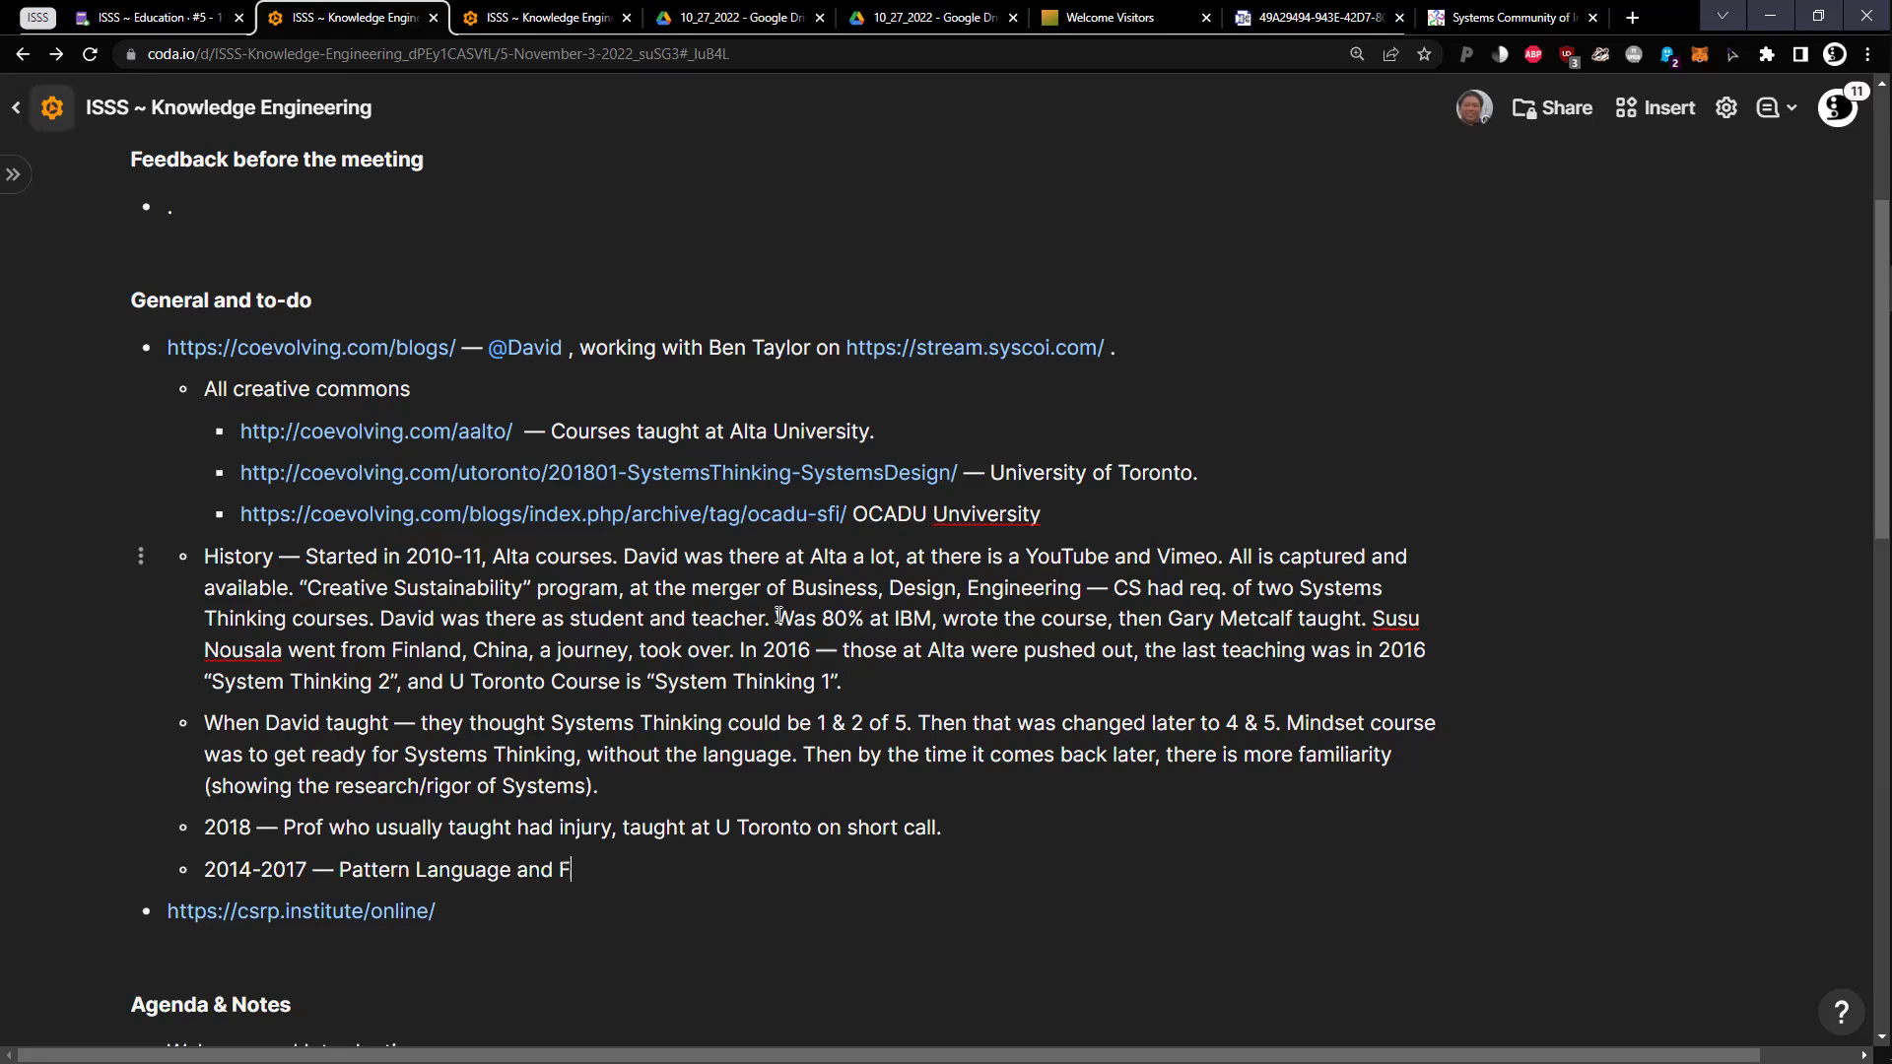
{"action": "type", "text": "ederated Wi"}
Finish 'Federated Wiki.' and move the csrp.institute link after 'a journey' in the History paragraph
{"action": "key", "text": "BackSpace"}
{"action": "key", "text": "BackSpace"}
{"action": "key", "text": "BackSpace"}
{"action": "type", "text": "Wiki."}
{"action": "key", "text": "Down"}
{"action": "key", "text": "shift+Home"}
{"action": "key", "text": "ctrl+c"}
{"action": "key", "text": "BackSpace"}
{"action": "left_click", "coordinate": [630, 651]}
{"action": "key", "text": "ctrl+v"}
Add placeholder '.' sub-bullets under the Federated Wiki line
{"action": "left_click", "coordinate": [731, 902]}
{"action": "key", "text": "Up"}
{"action": "key", "text": "Return"}
{"action": "type", "text": "."}
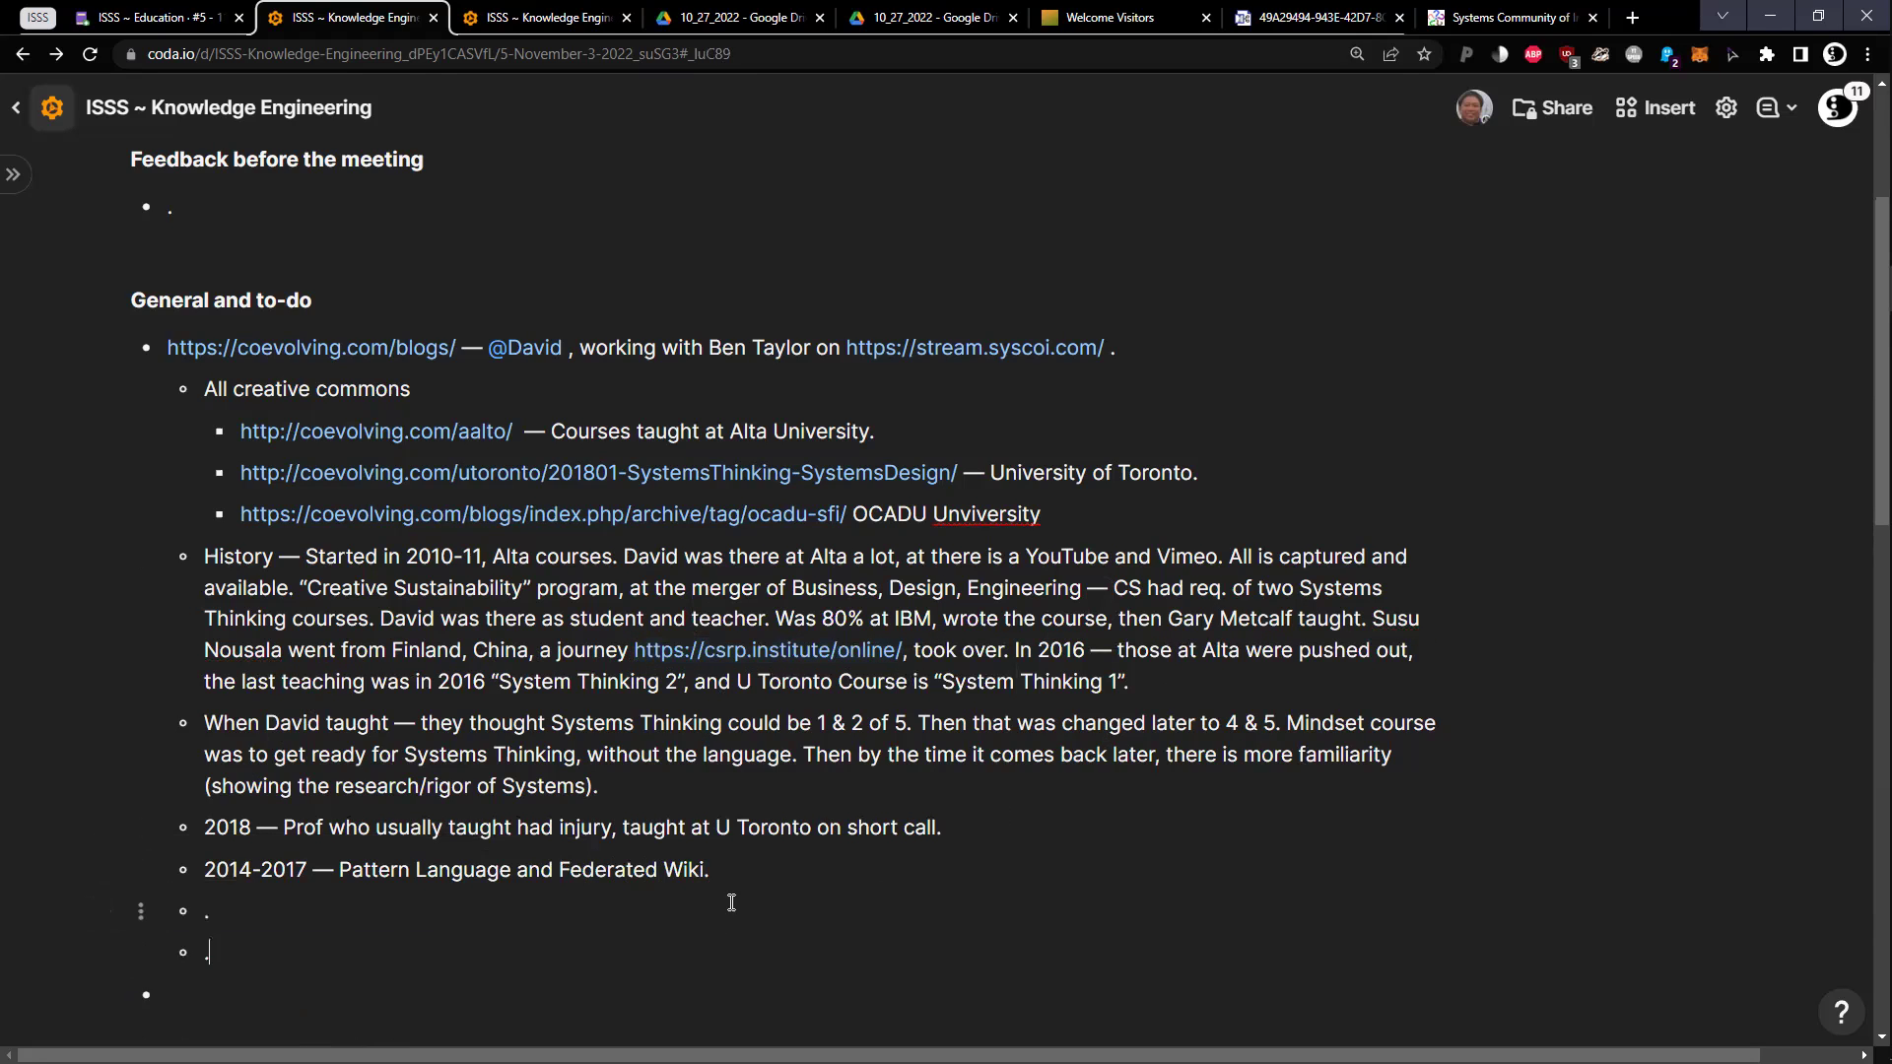
{"action": "key", "text": "Return"}
{"action": "type", "text": "."}
{"action": "key", "text": "Return"}
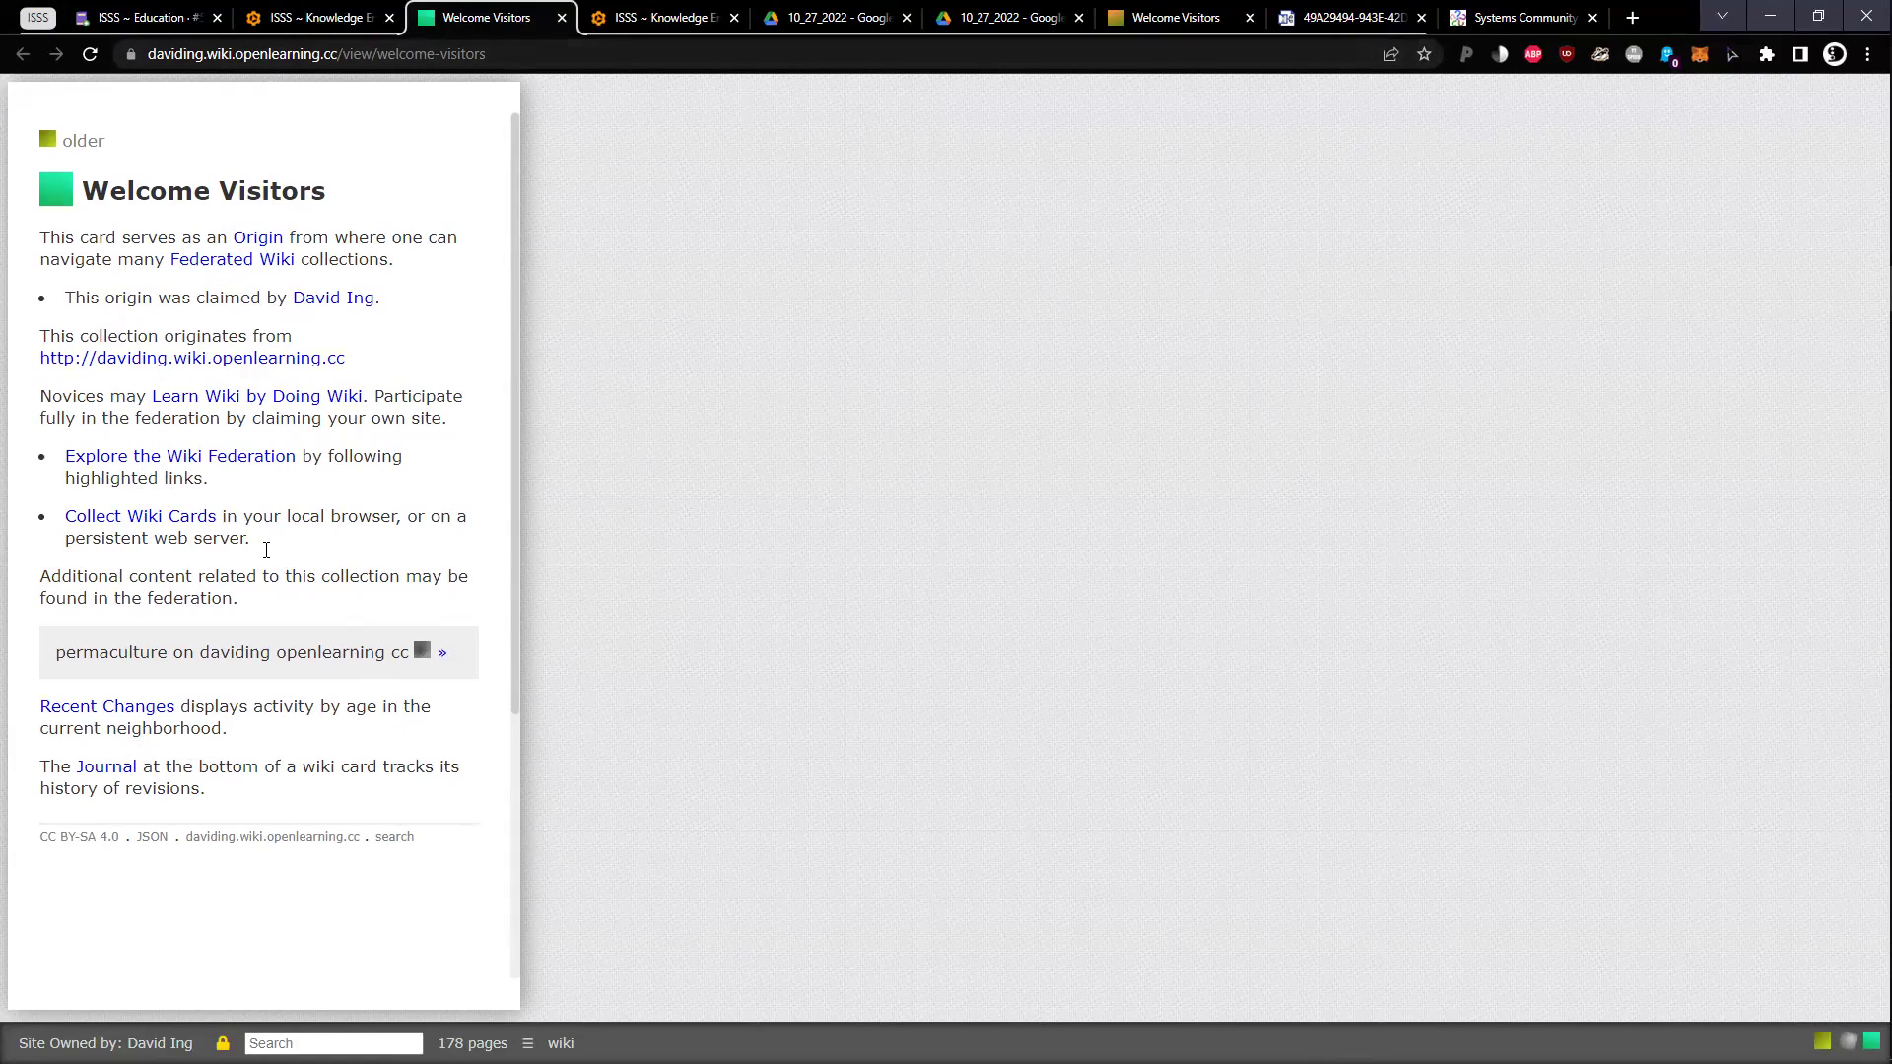
In the wiki, open Collect Wiki Cards and the Collect Cards Privately card beside it
{"action": "left_click", "coordinate": [271, 17]}
{"action": "left_click", "coordinate": [849, 922]}
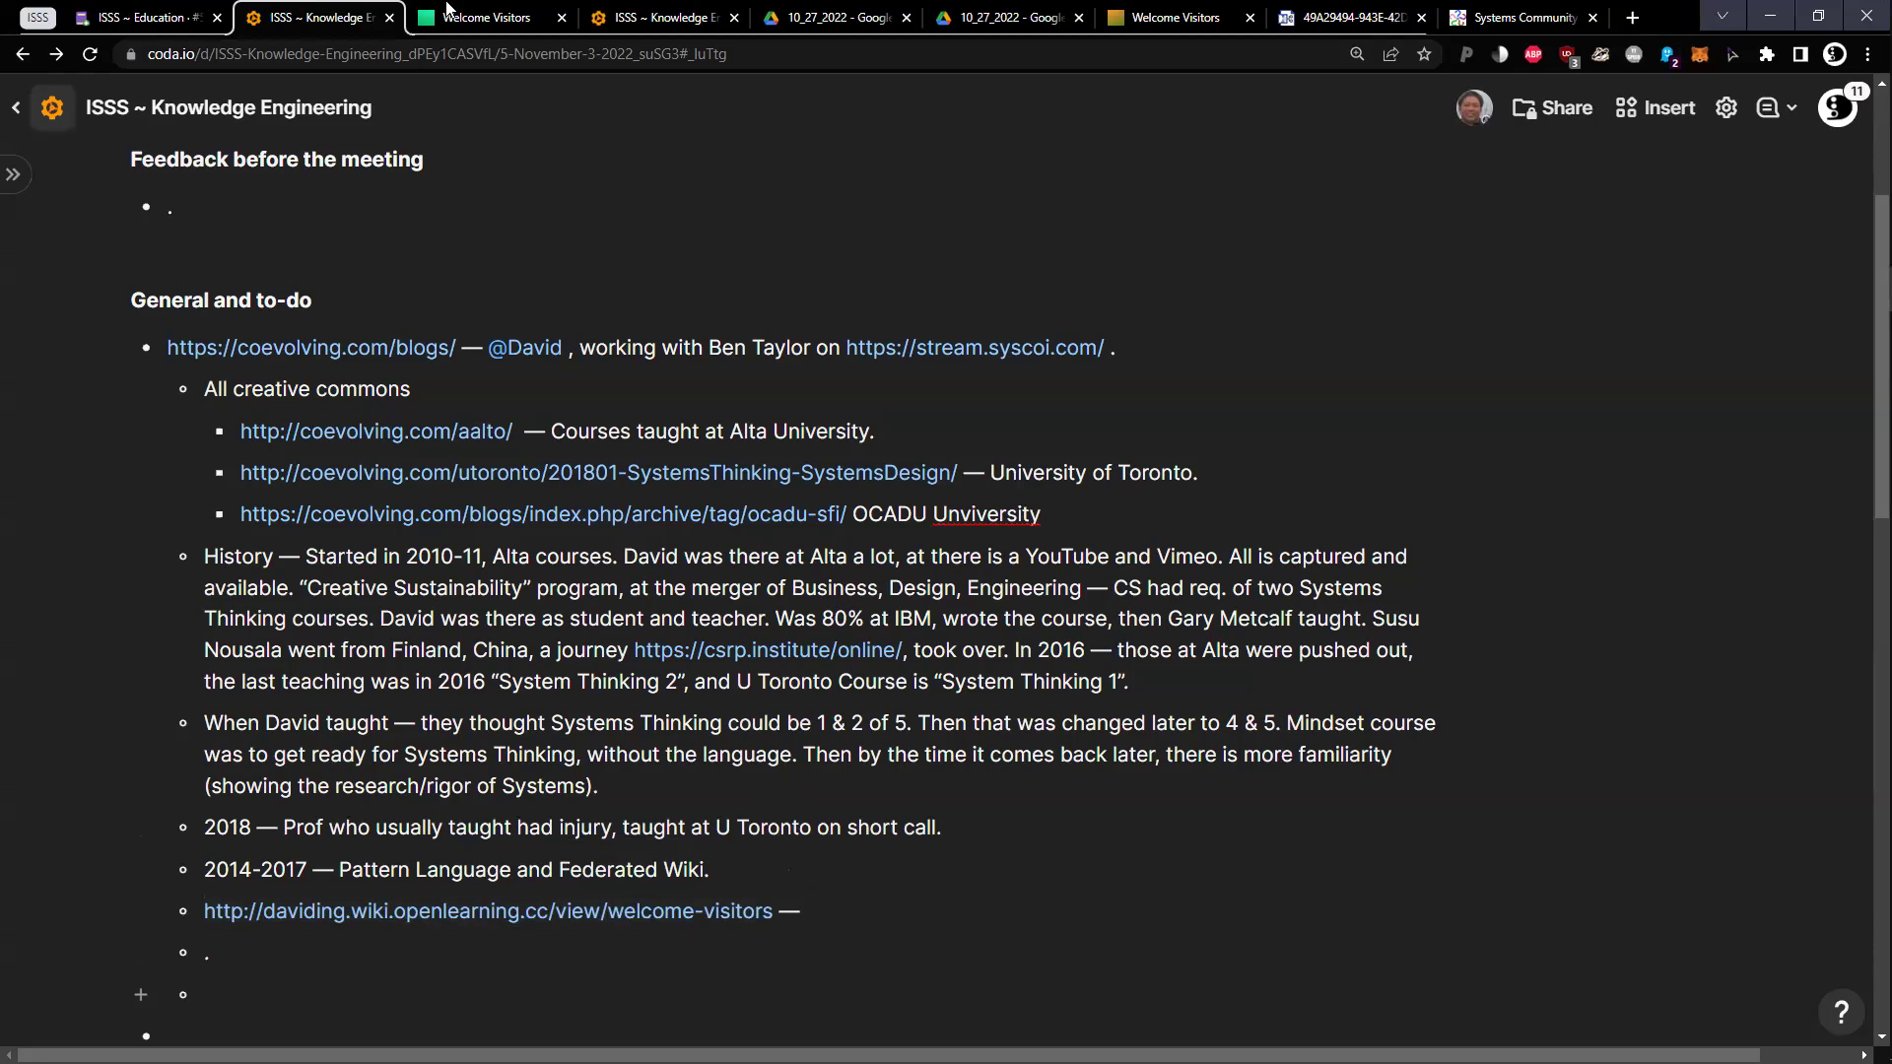
{"action": "left_click", "coordinate": [447, 12]}
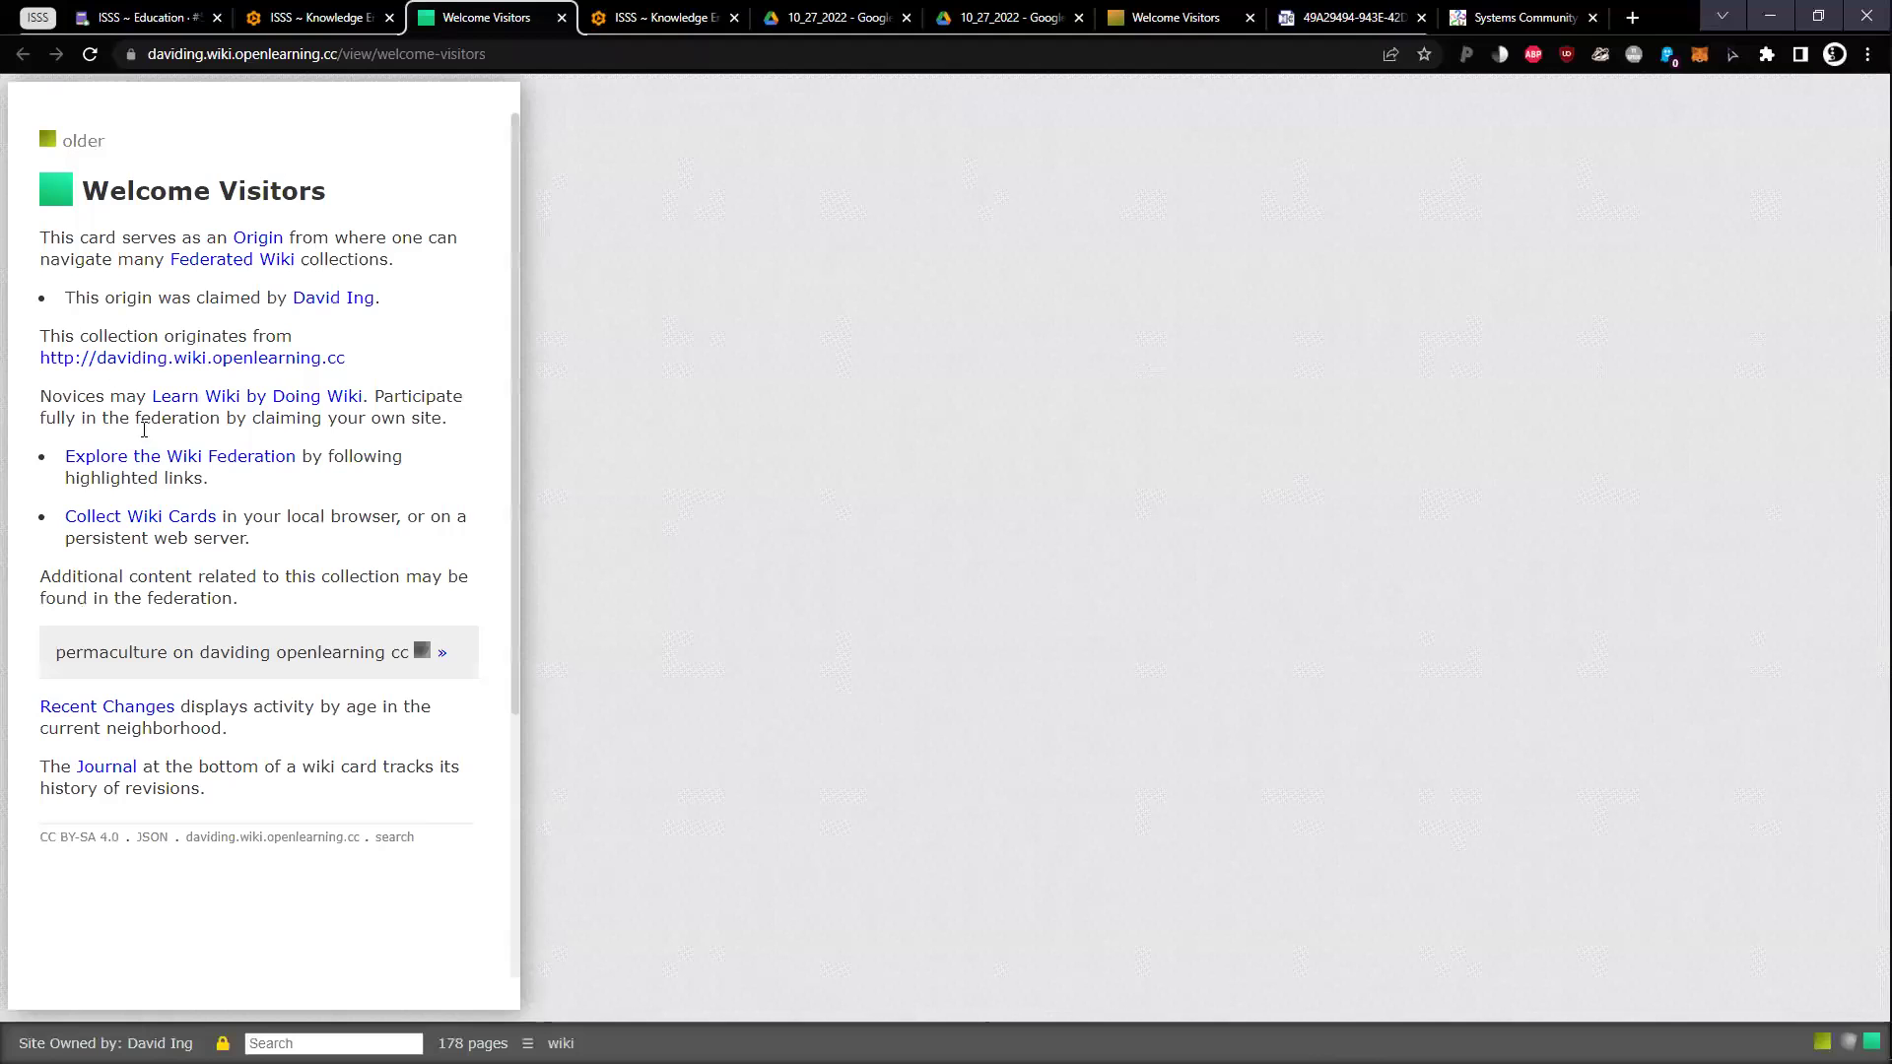
{"action": "left_click", "coordinate": [161, 518]}
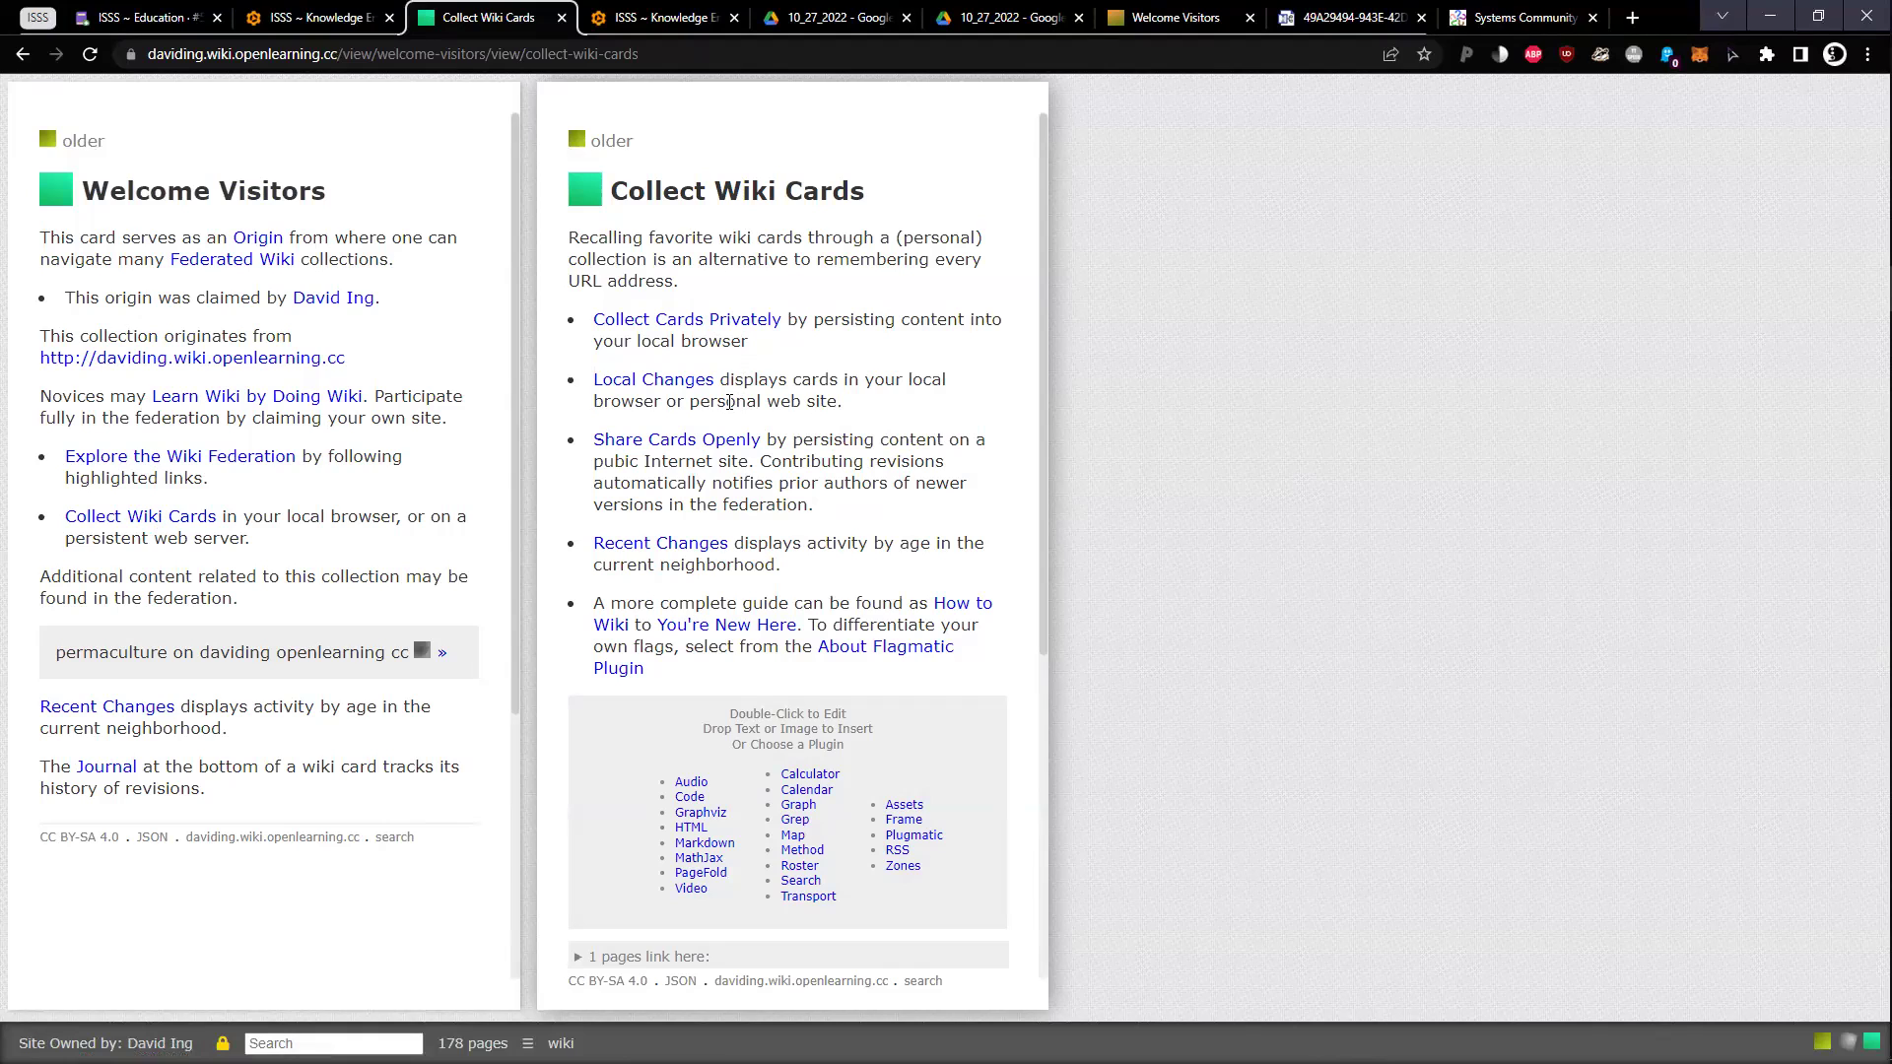
{"action": "left_click", "coordinate": [719, 323]}
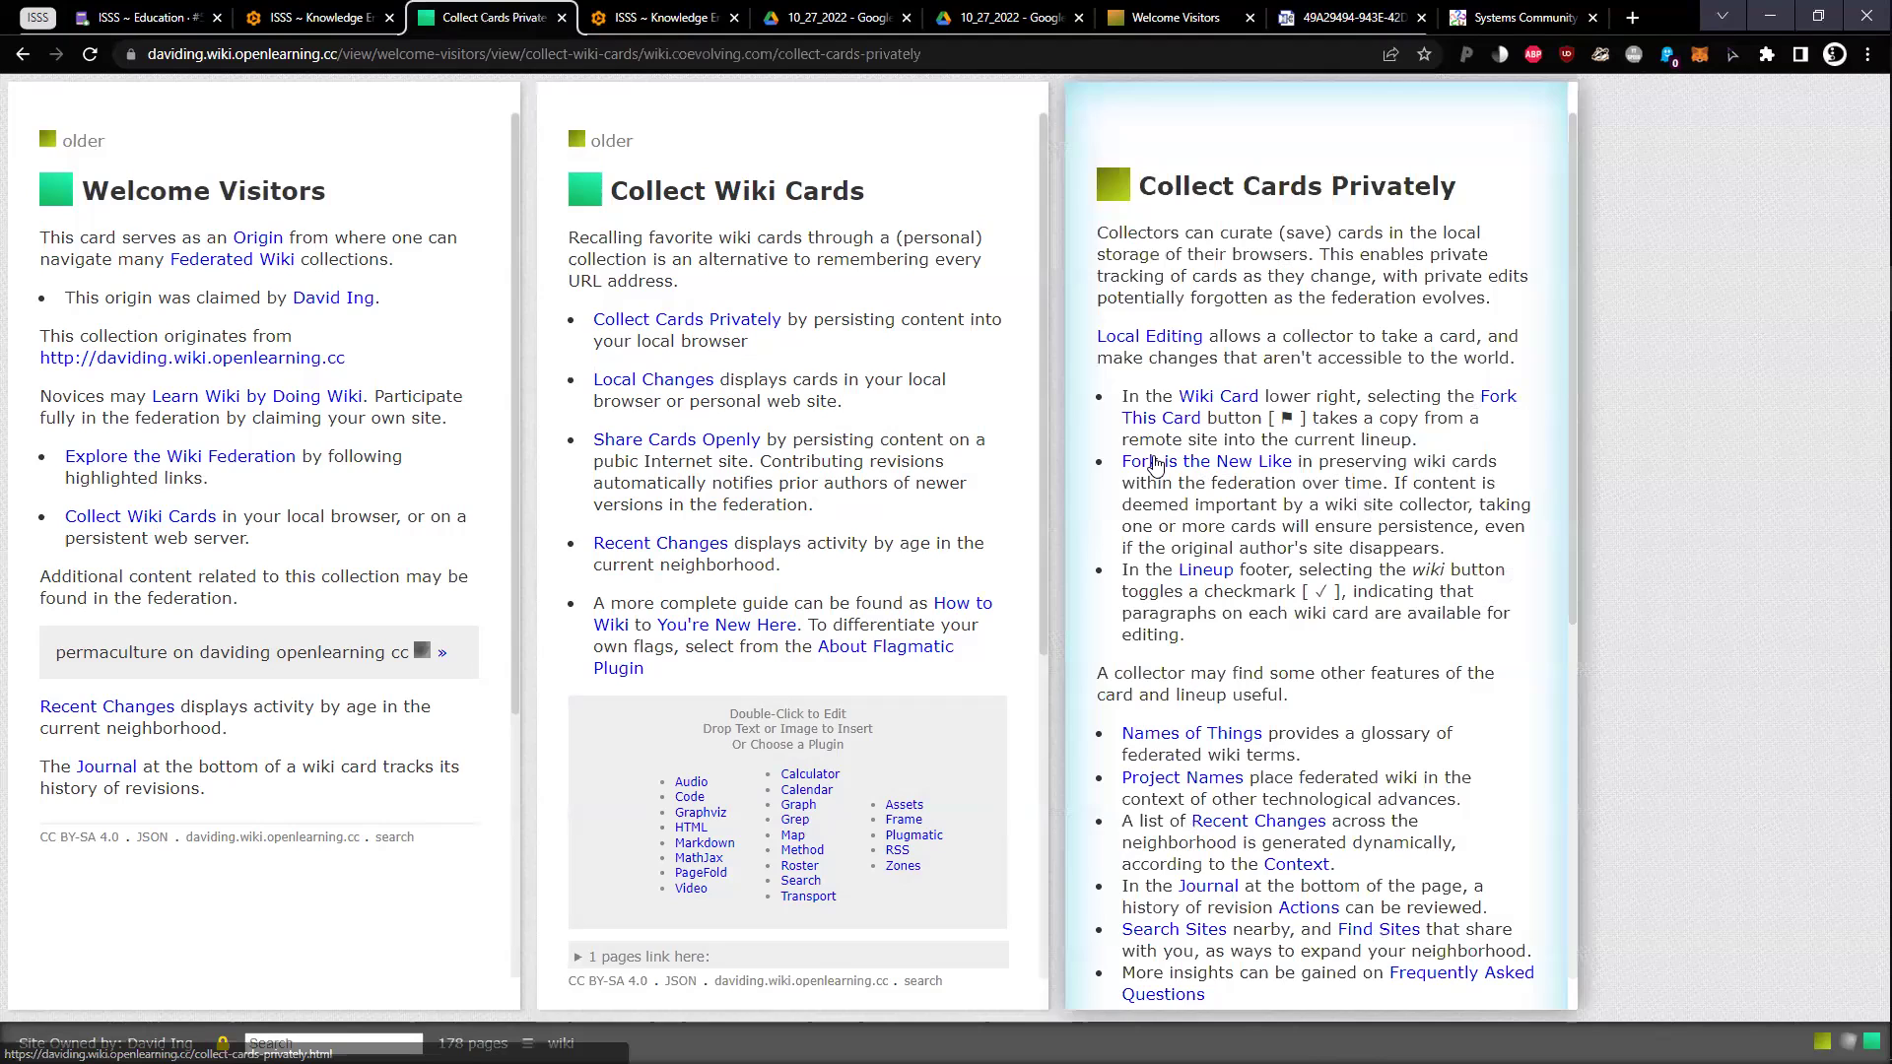
{"action": "scroll", "coordinate": [1291, 547], "scroll_direction": "down", "scroll_amount": 1}
{"action": "scroll", "coordinate": [1291, 547], "scroll_direction": "down", "scroll_amount": 4}
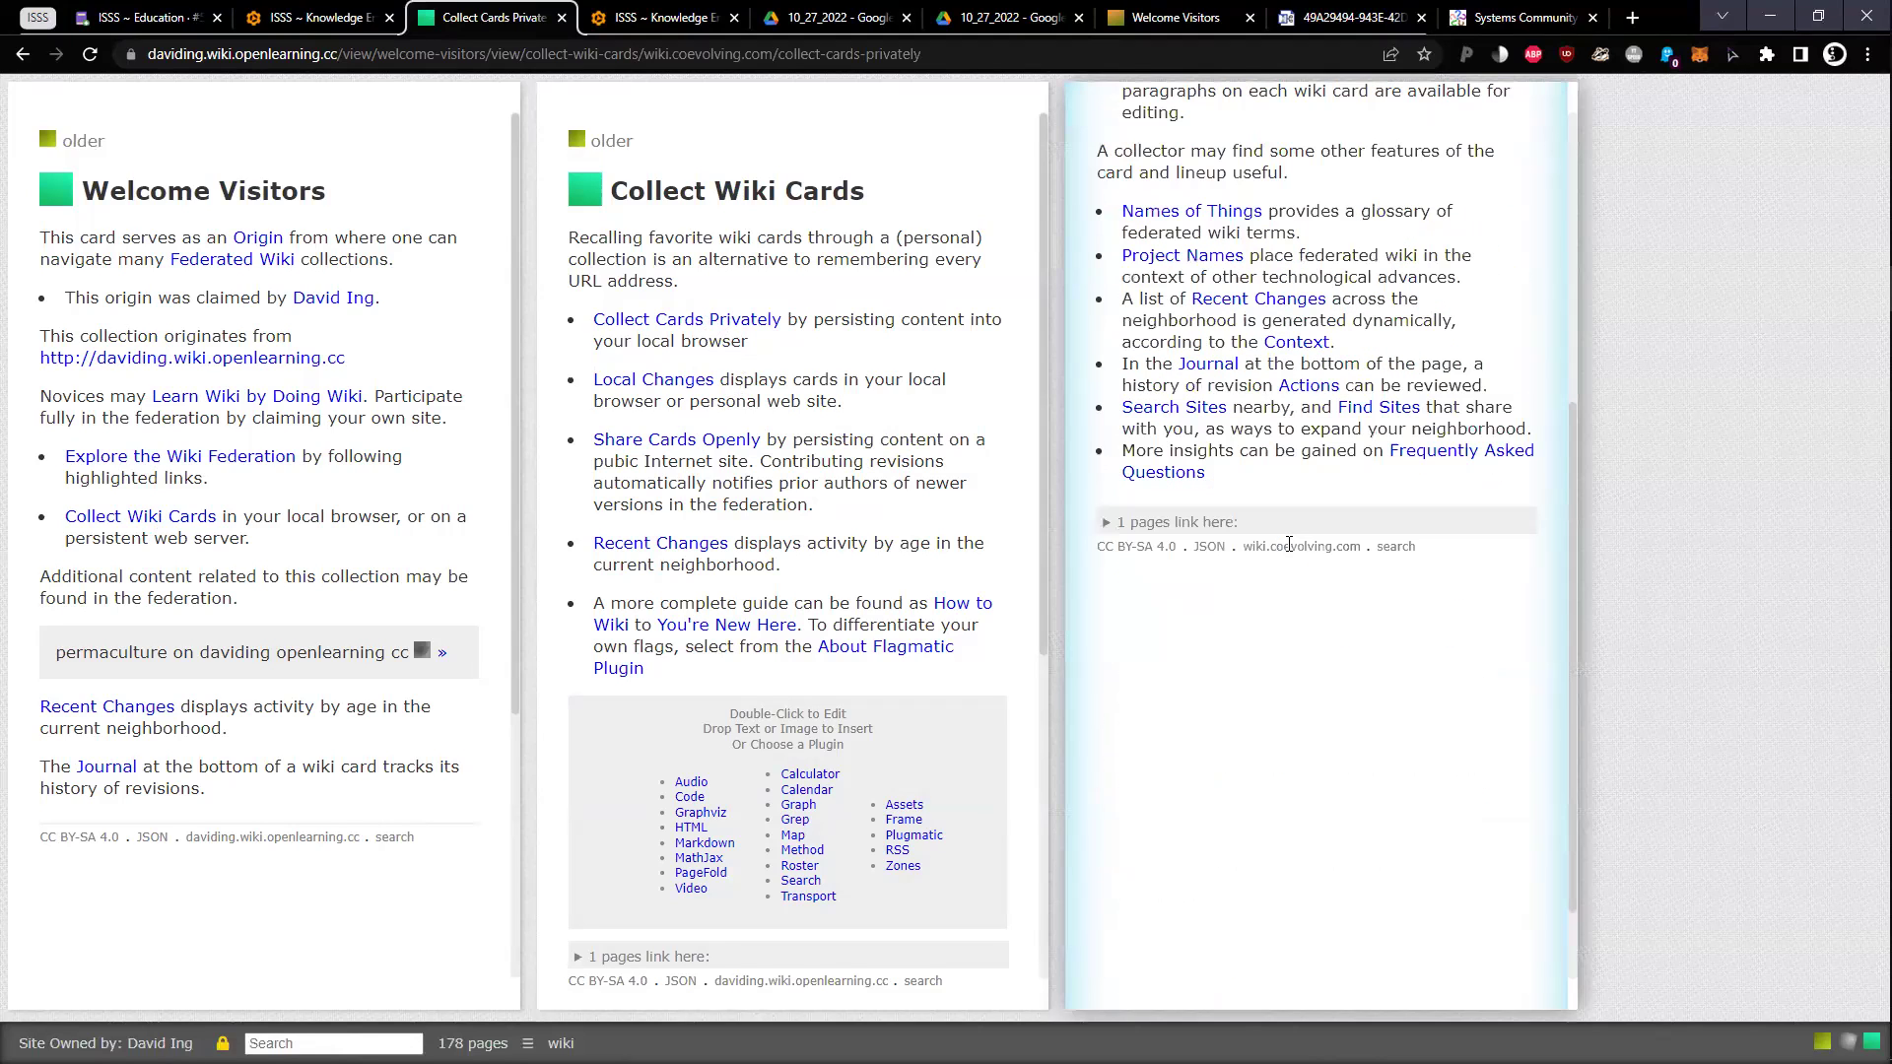
{"action": "left_click", "coordinate": [313, 17]}
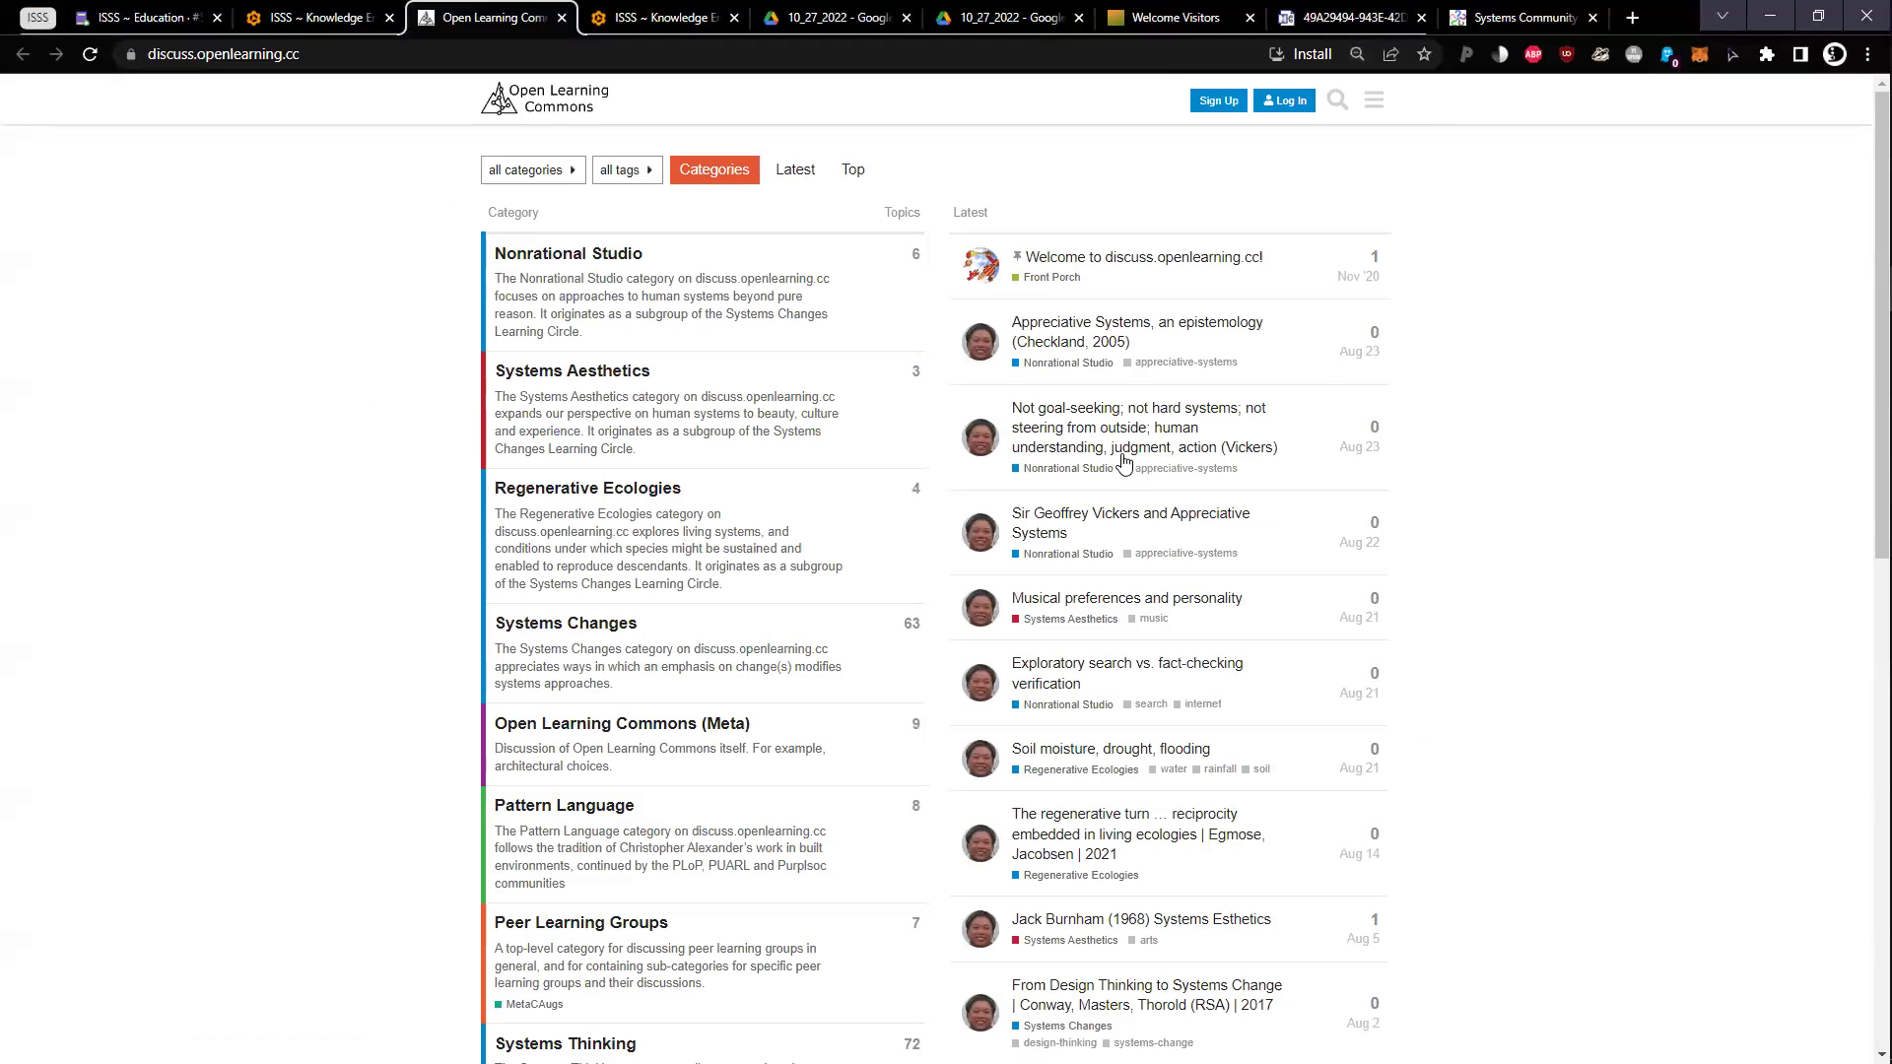
View the Exploratory search vs. fact-checking verification topic at 100% zoom, then close the forum tab
{"action": "scroll", "coordinate": [472, 374], "scroll_direction": "down", "scroll_amount": 10}
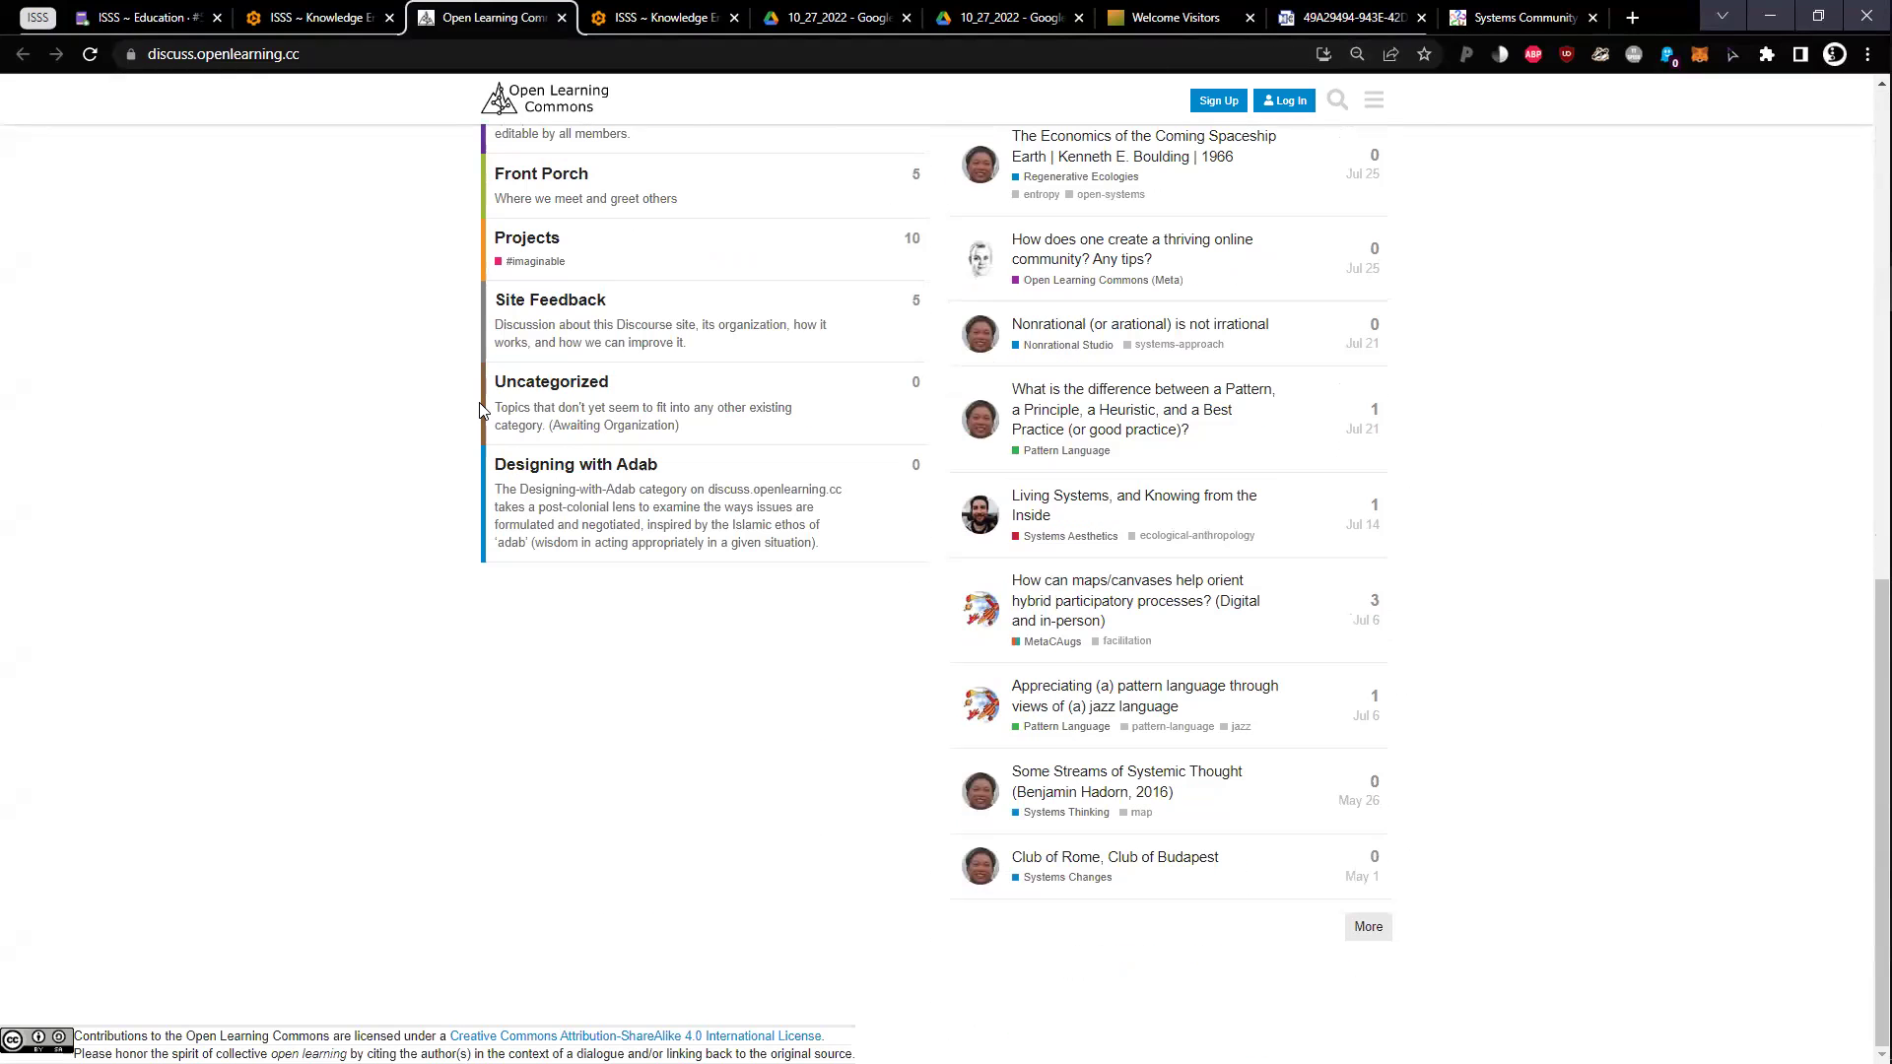
{"action": "scroll", "coordinate": [483, 411], "scroll_direction": "up", "scroll_amount": 10}
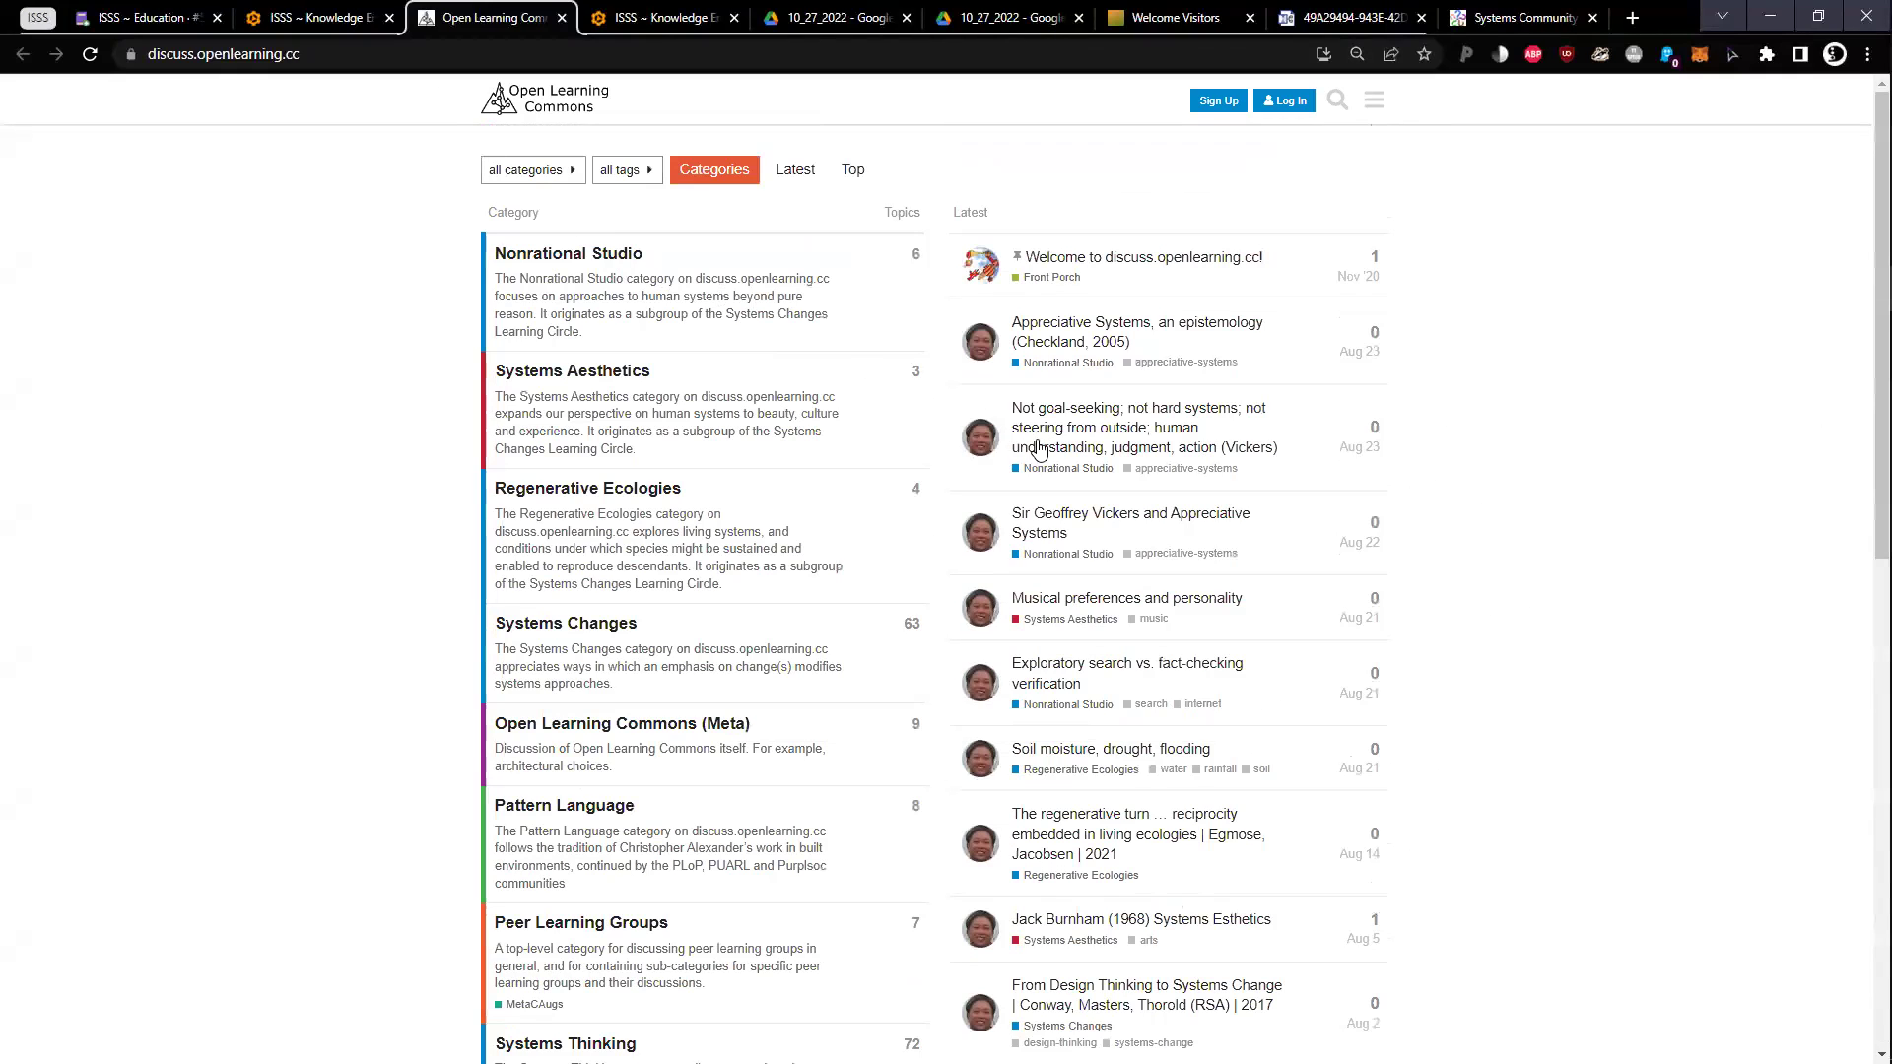
{"action": "left_click", "coordinate": [1182, 670]}
{"action": "key", "text": "ctrl+0"}
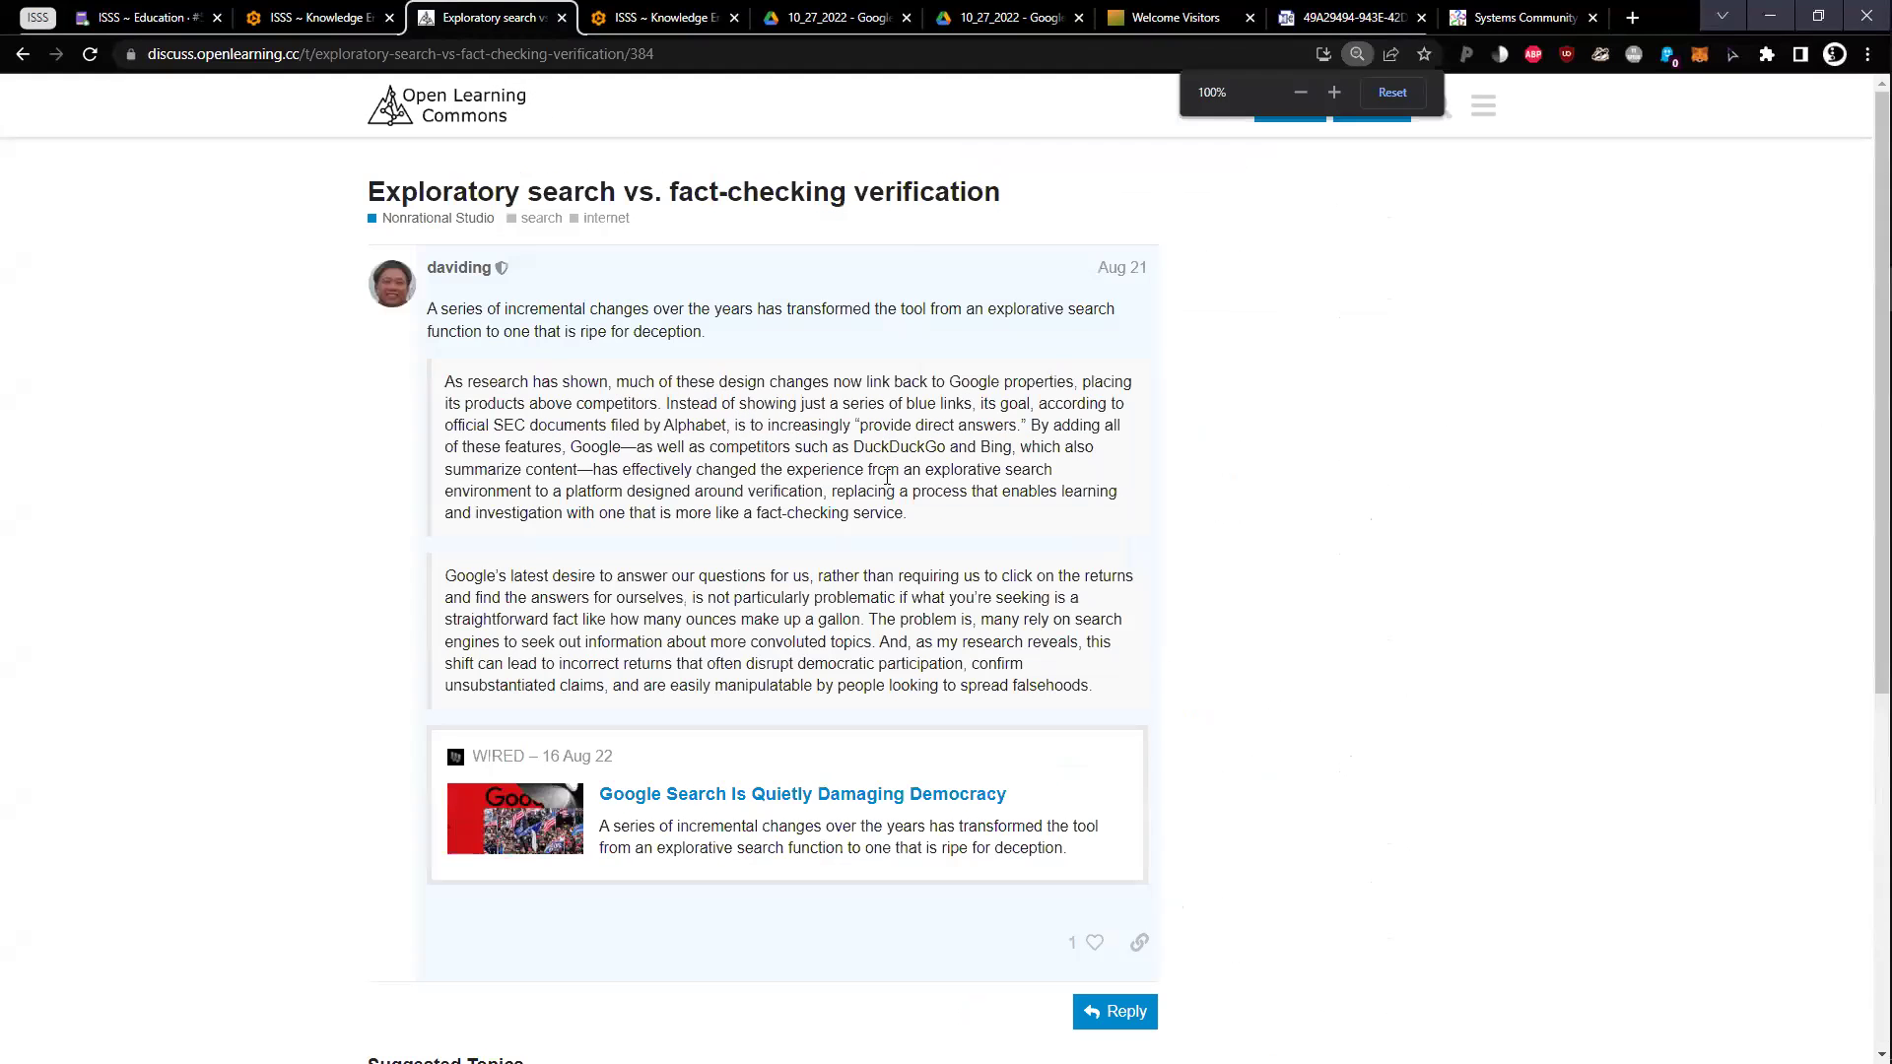
{"action": "key", "text": "alt+Left"}
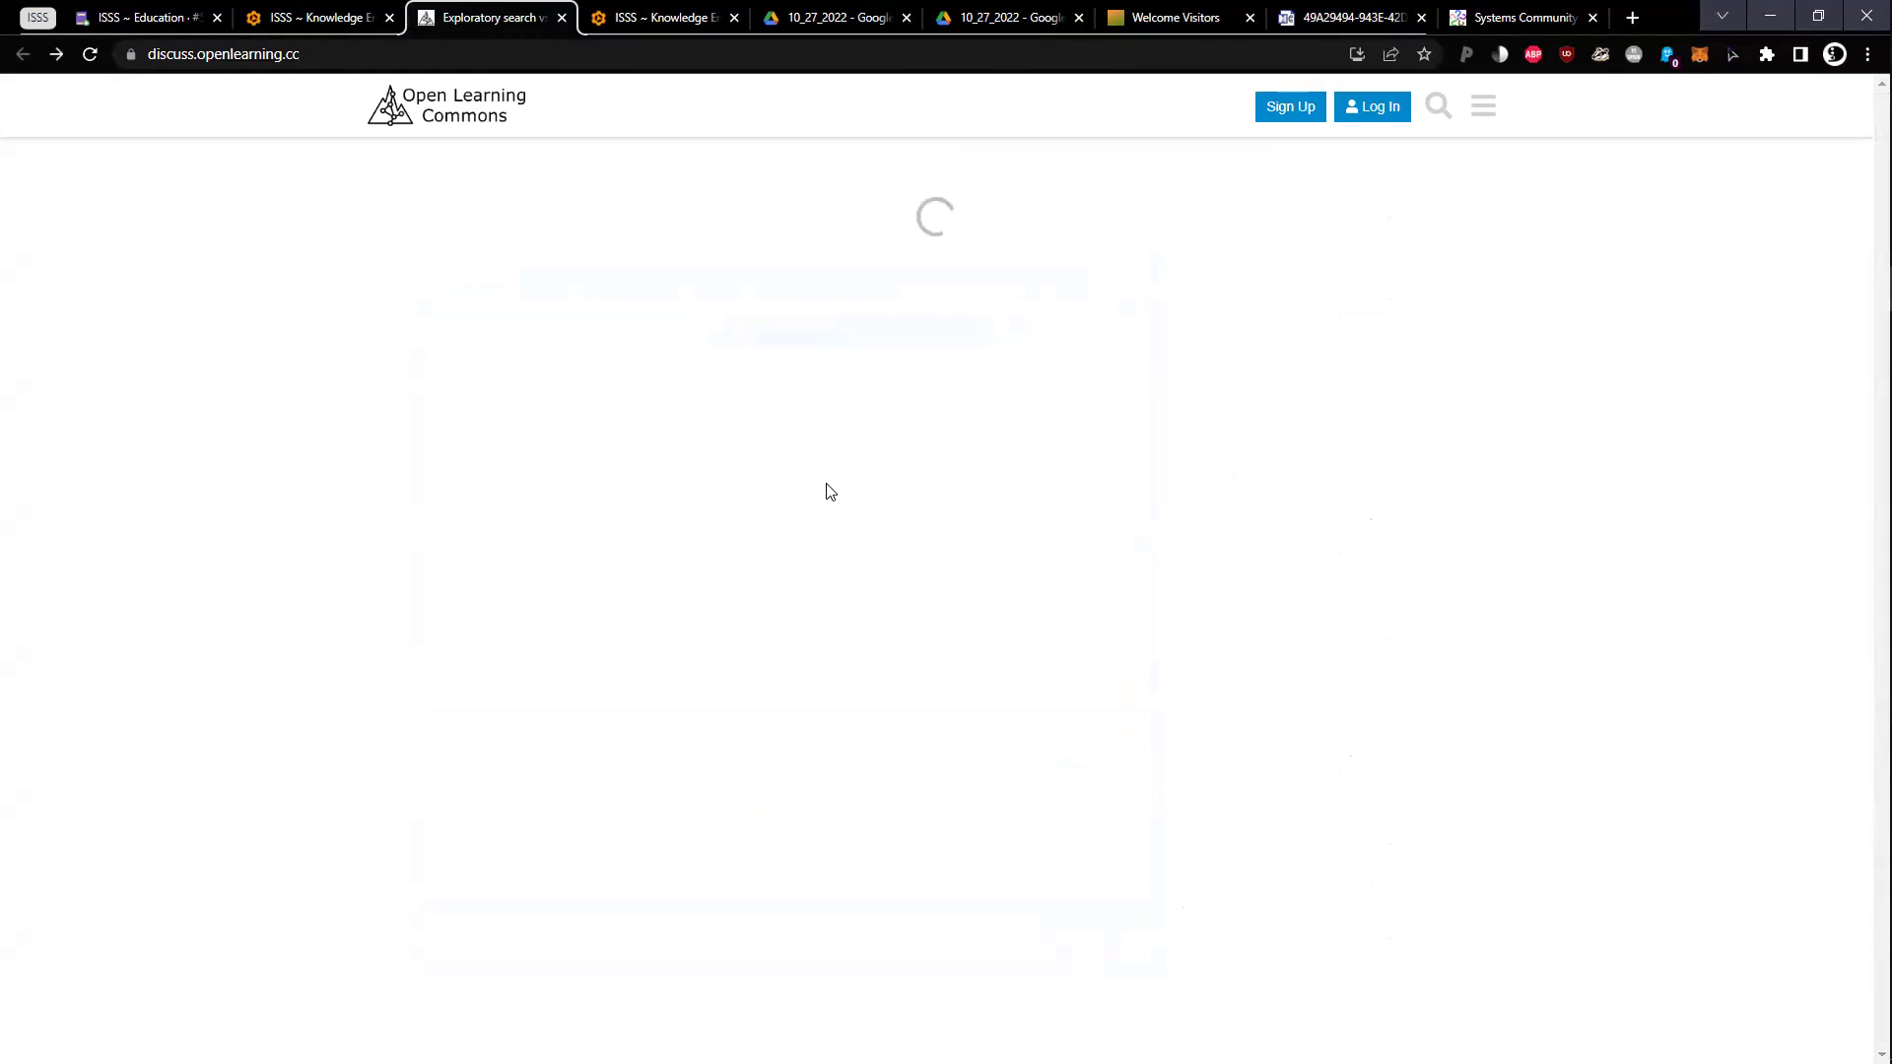
{"action": "key", "text": "ctrl+w"}
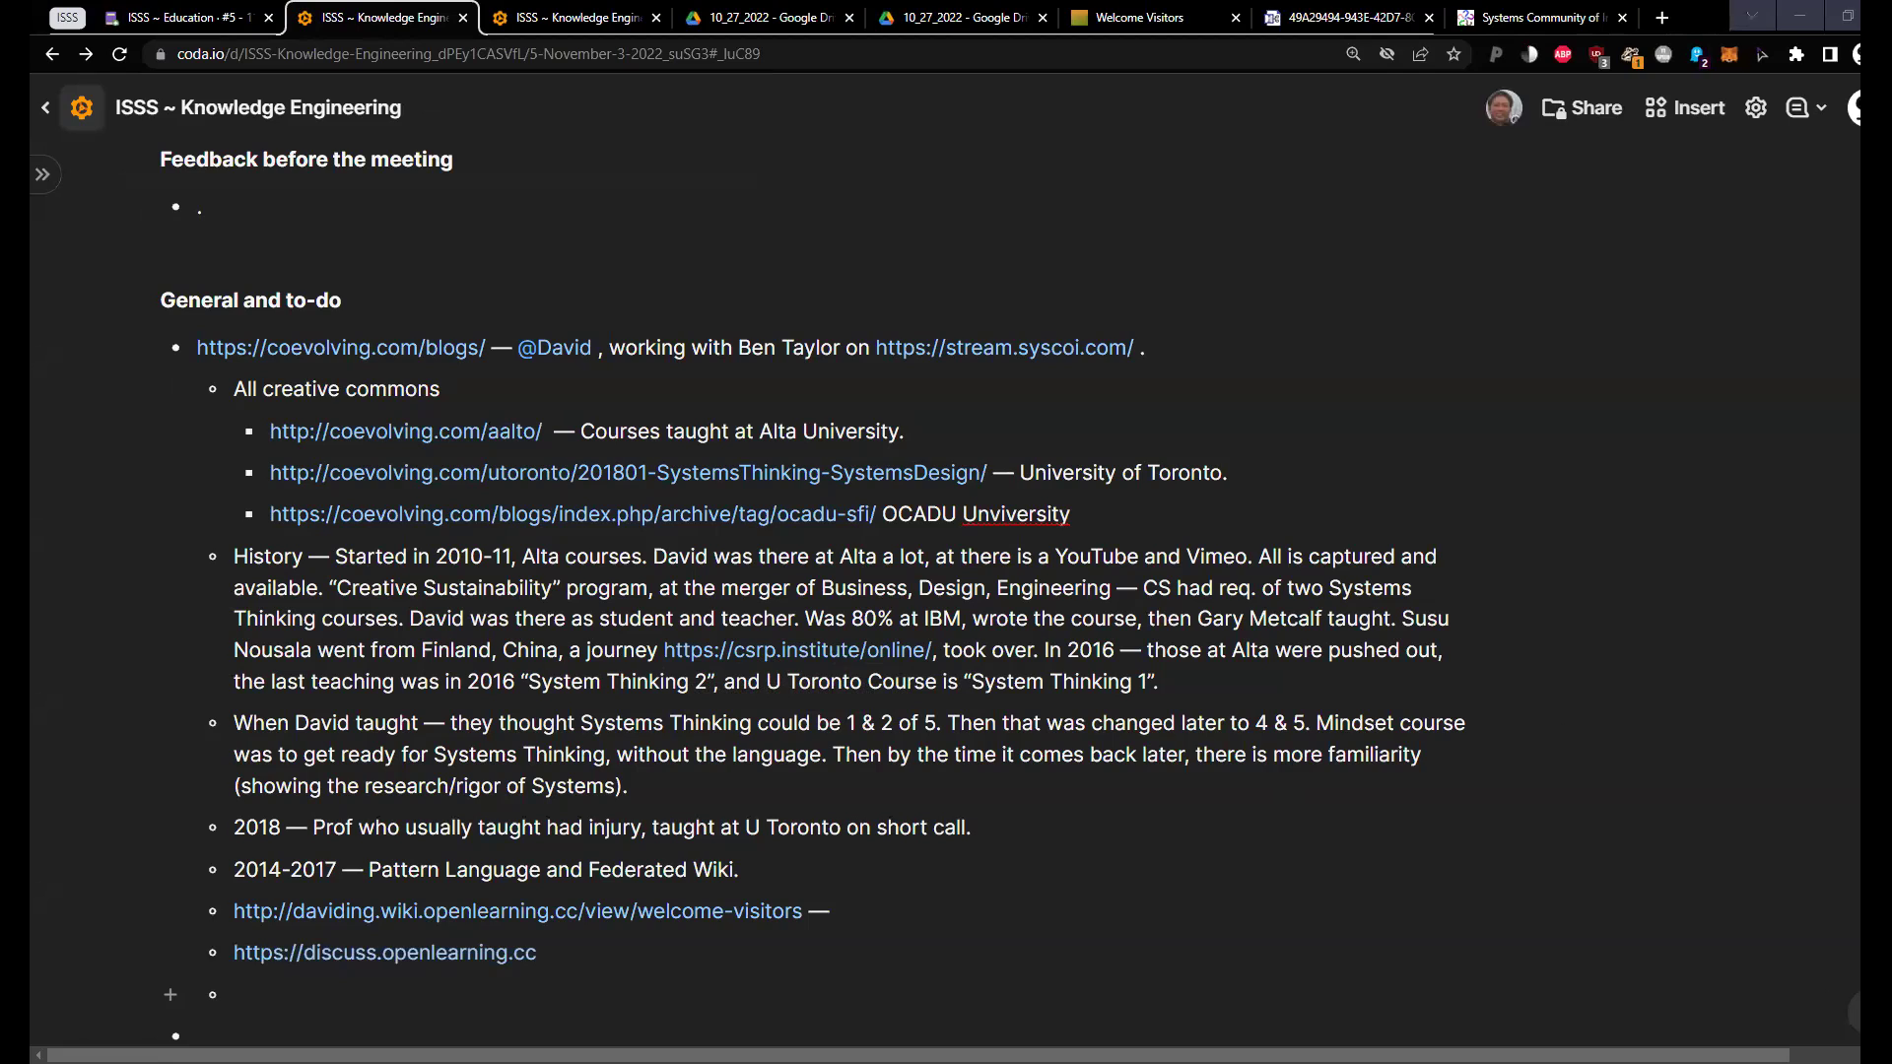
{"action": "type", "text": "https://diglife.com"}
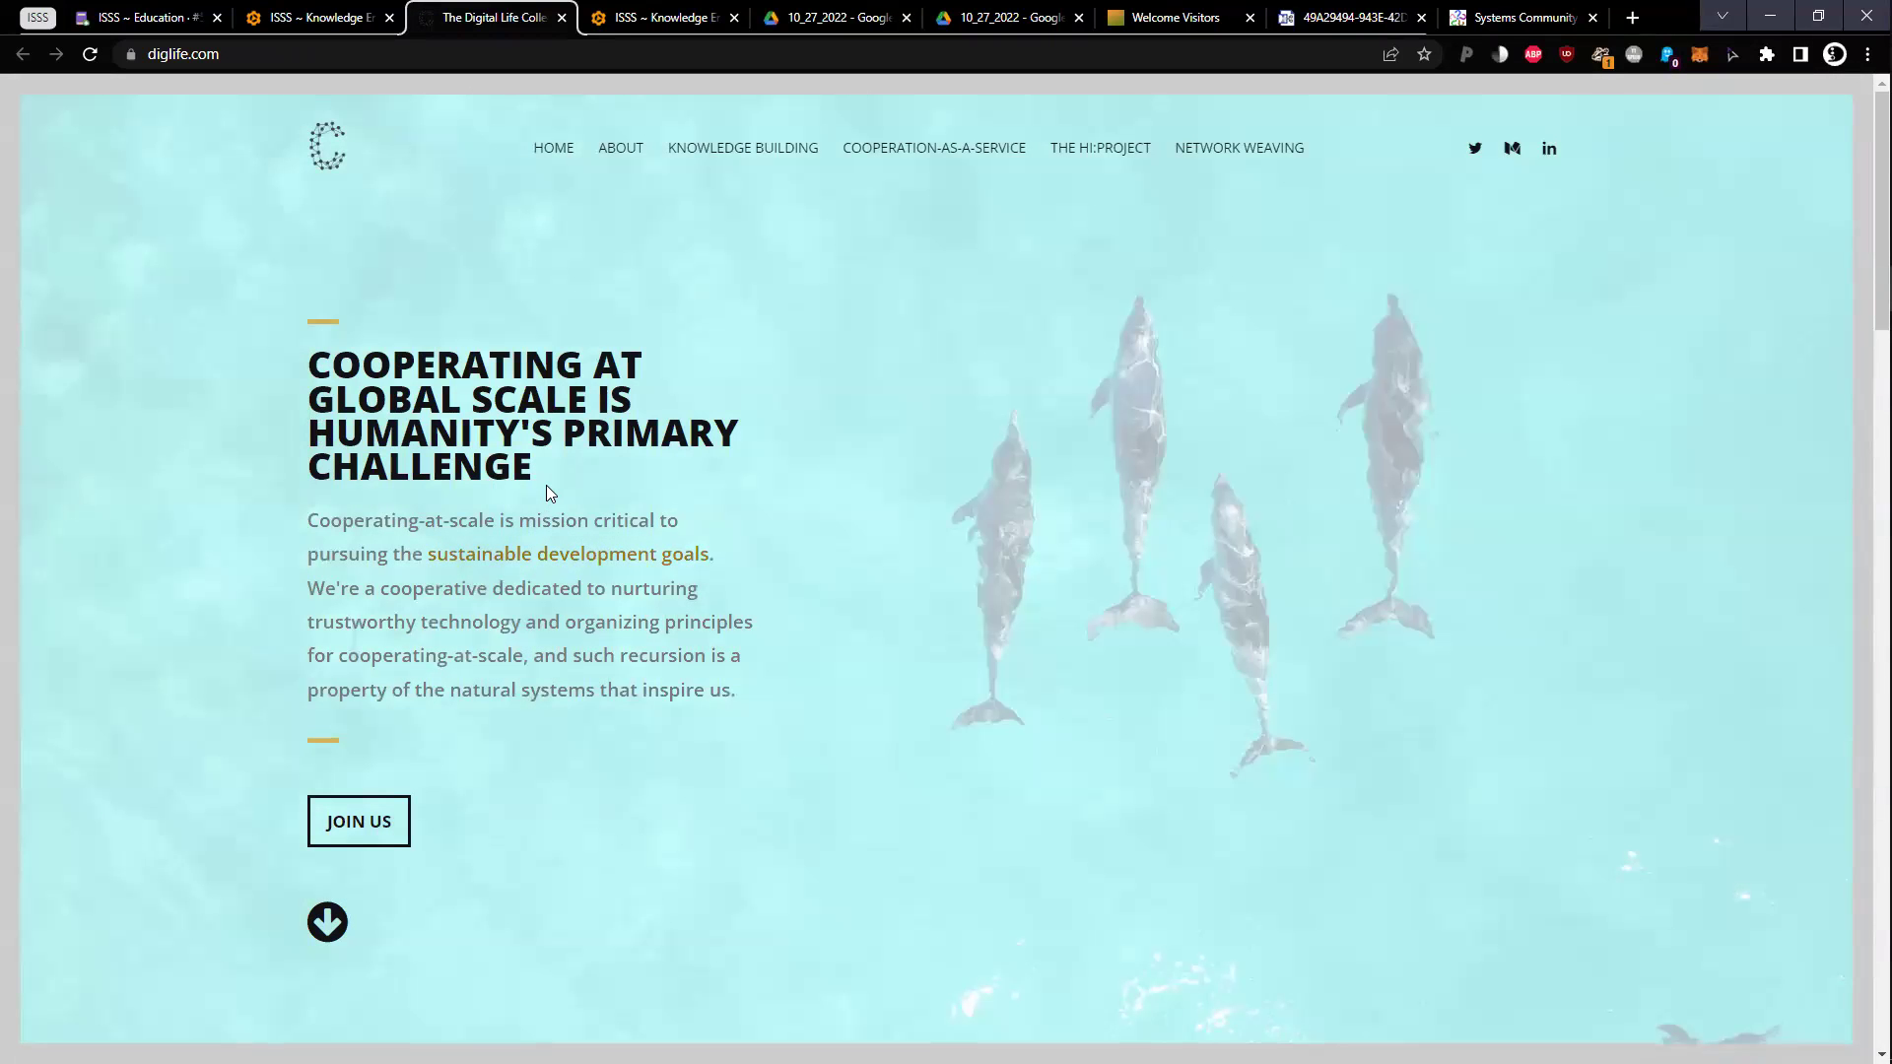
Scroll through the diglife.com homepage, highlighting the CaaS description, then return to the top
{"action": "scroll", "coordinate": [549, 492], "scroll_direction": "down", "scroll_amount": 10}
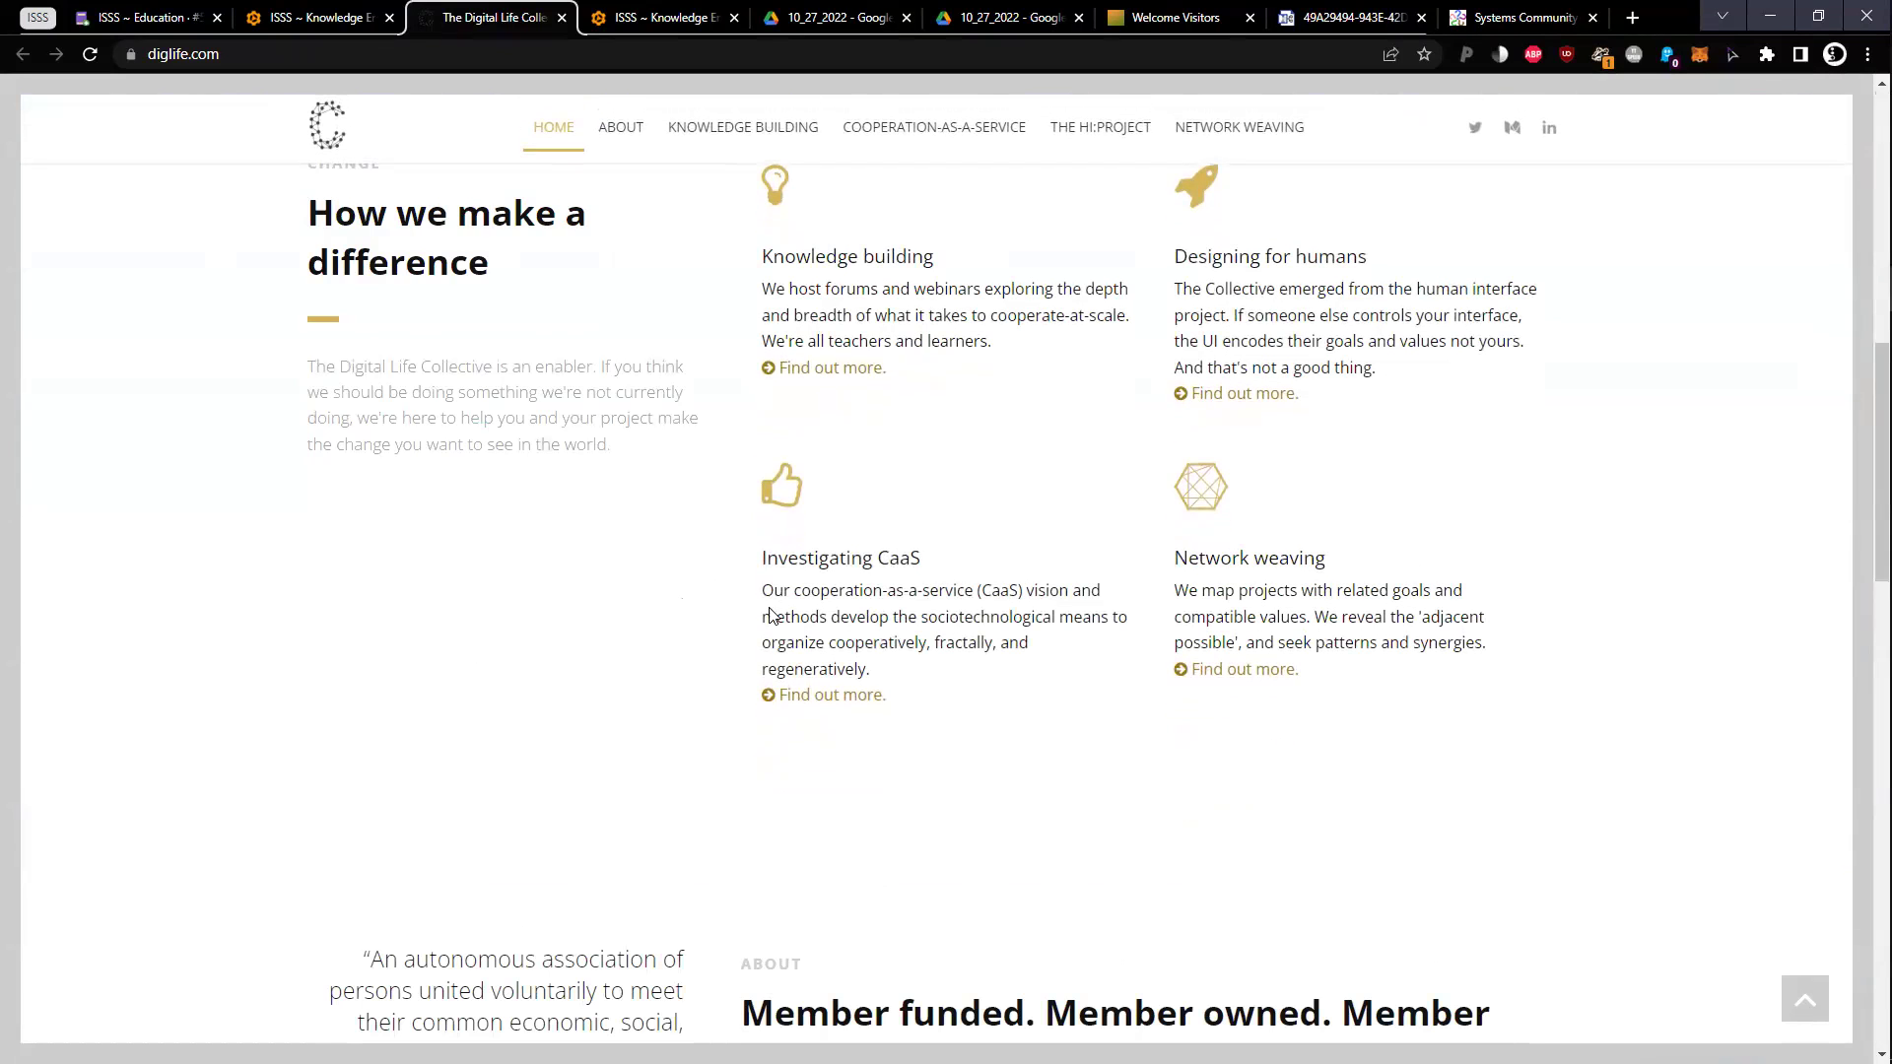
{"action": "left_click_drag", "start_coordinate": [806, 596], "coordinate": [806, 668]}
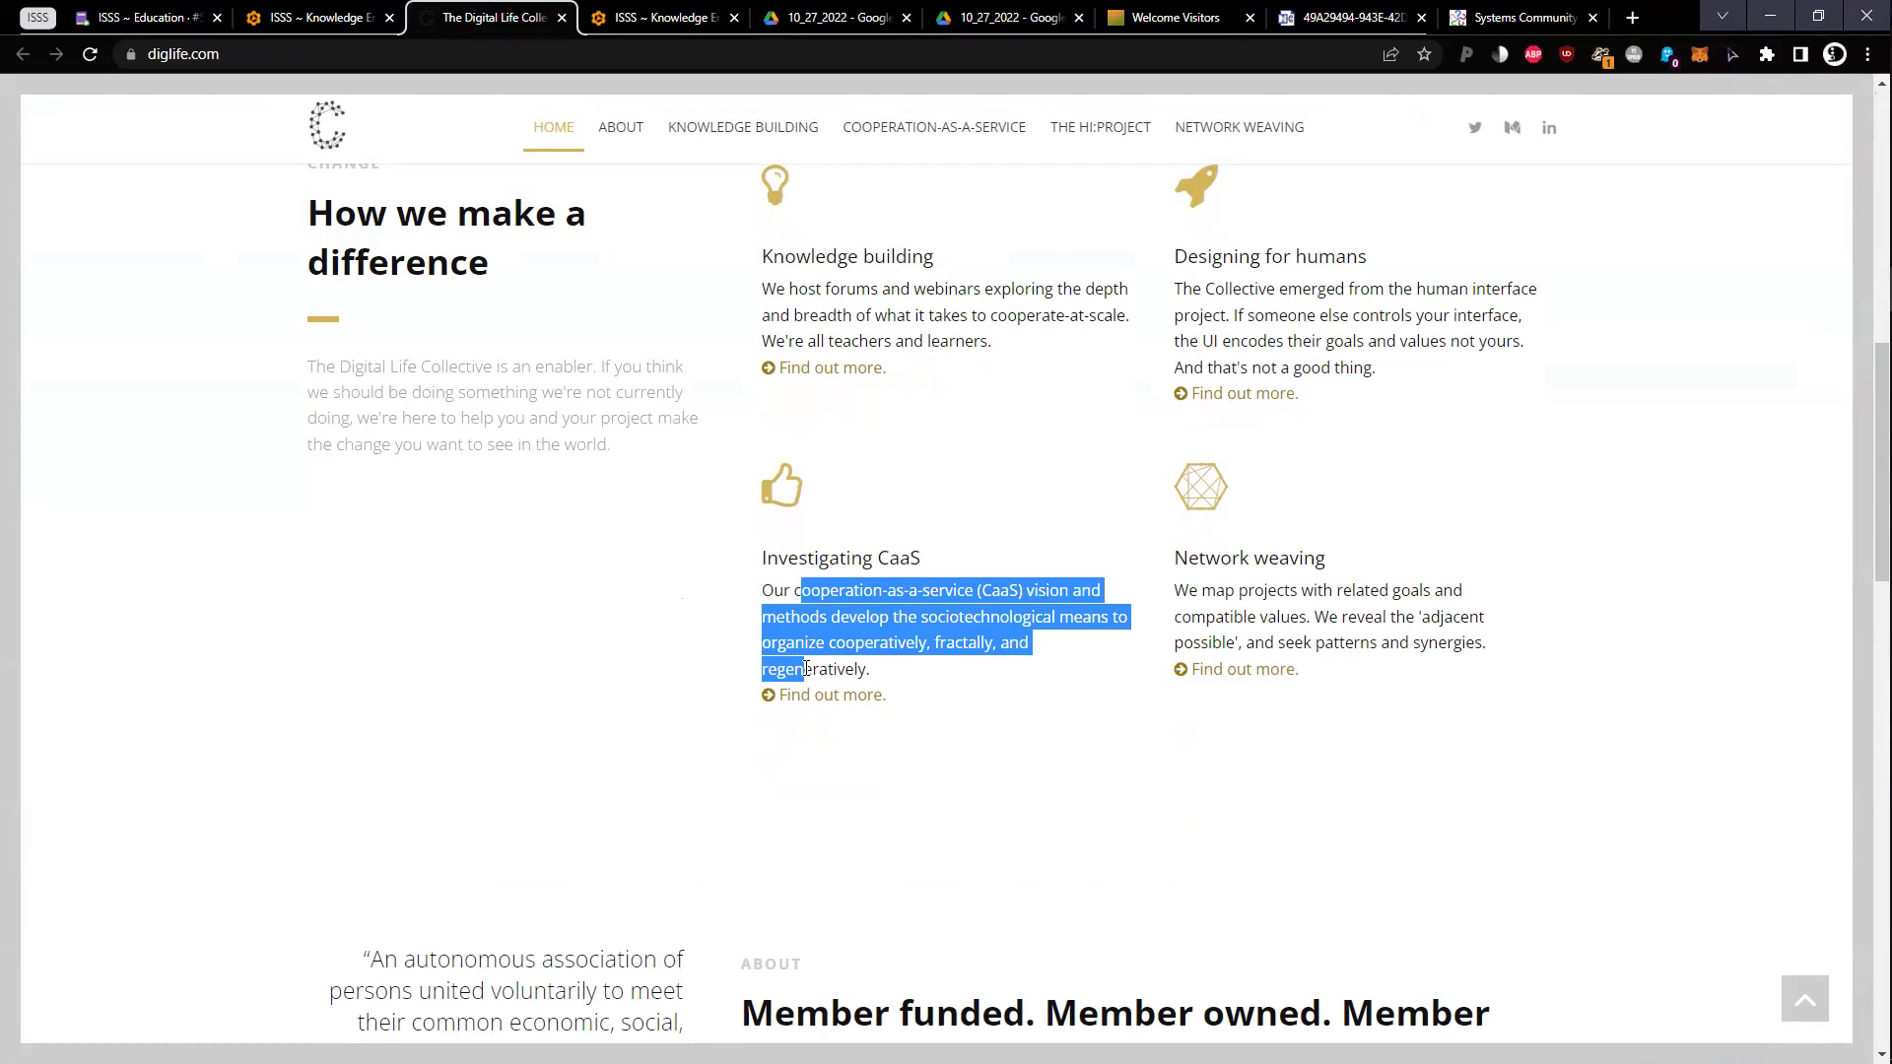
{"action": "scroll", "coordinate": [806, 668], "scroll_direction": "down", "scroll_amount": 8}
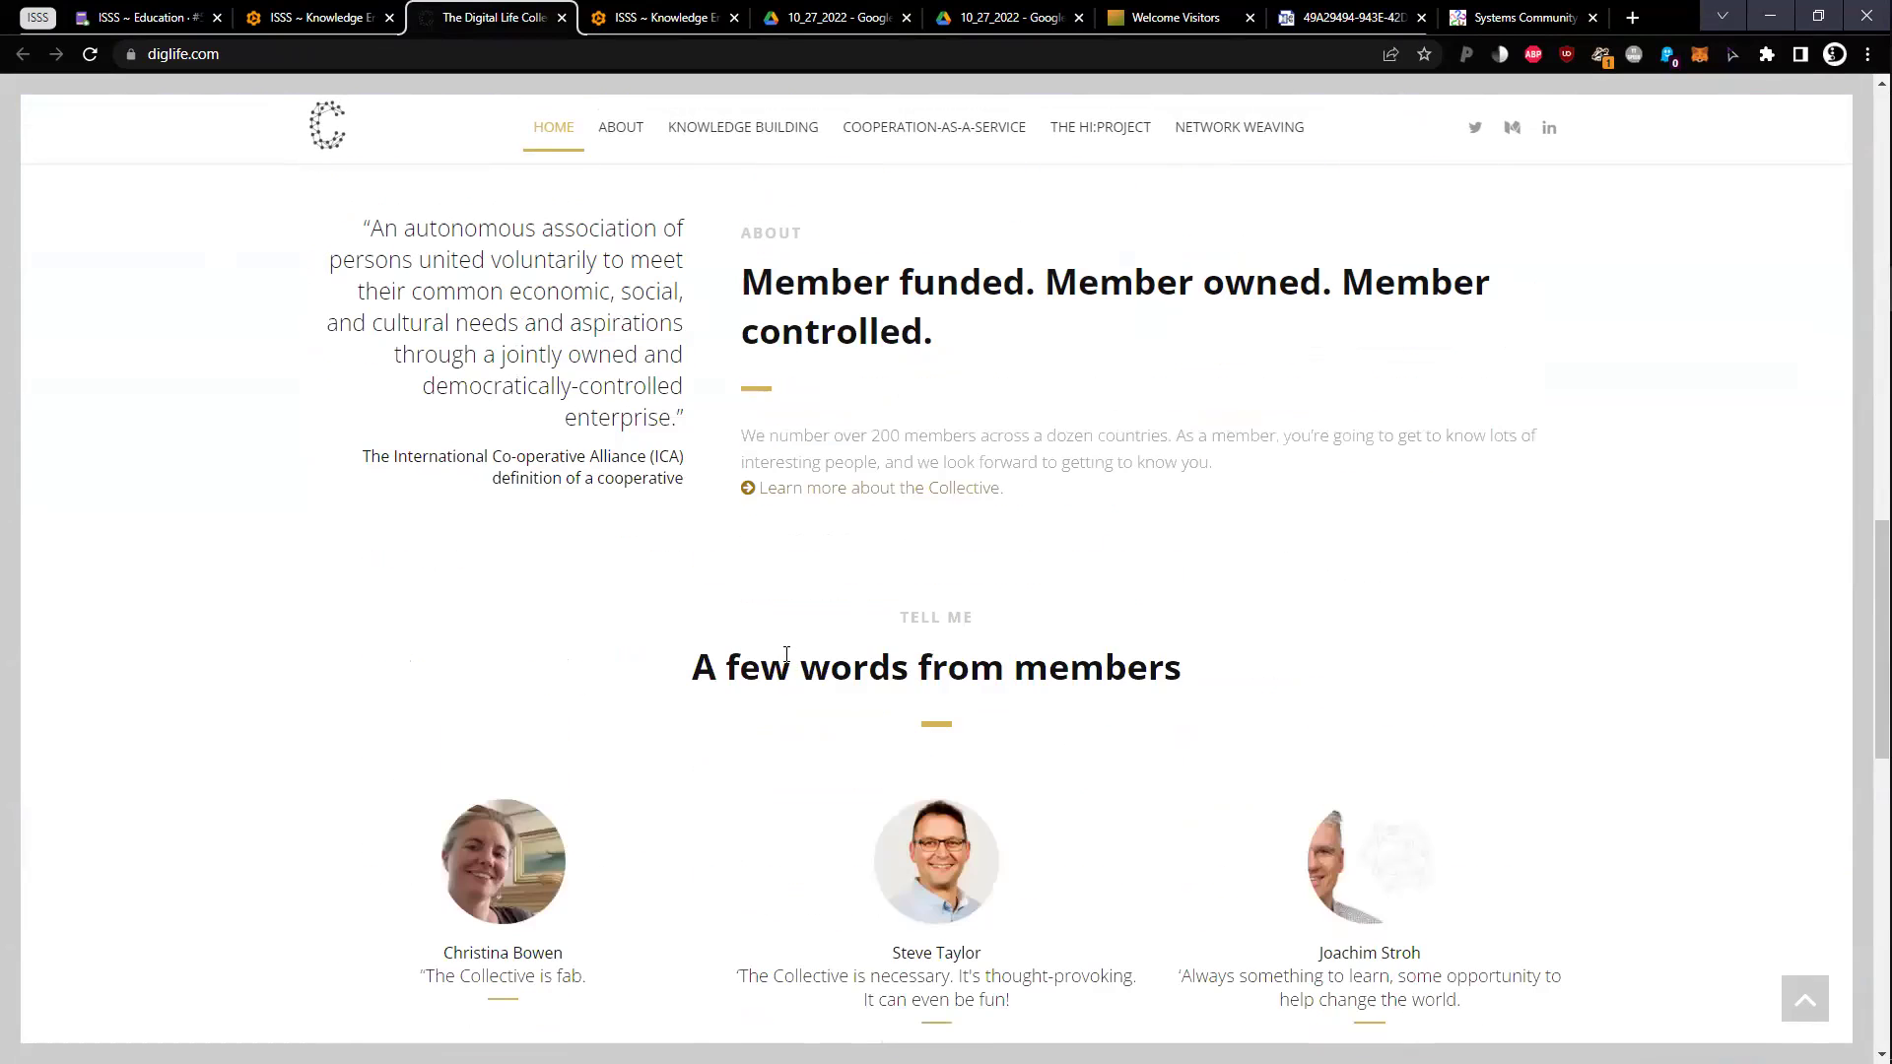
{"action": "scroll", "coordinate": [787, 654], "scroll_direction": "down", "scroll_amount": 3}
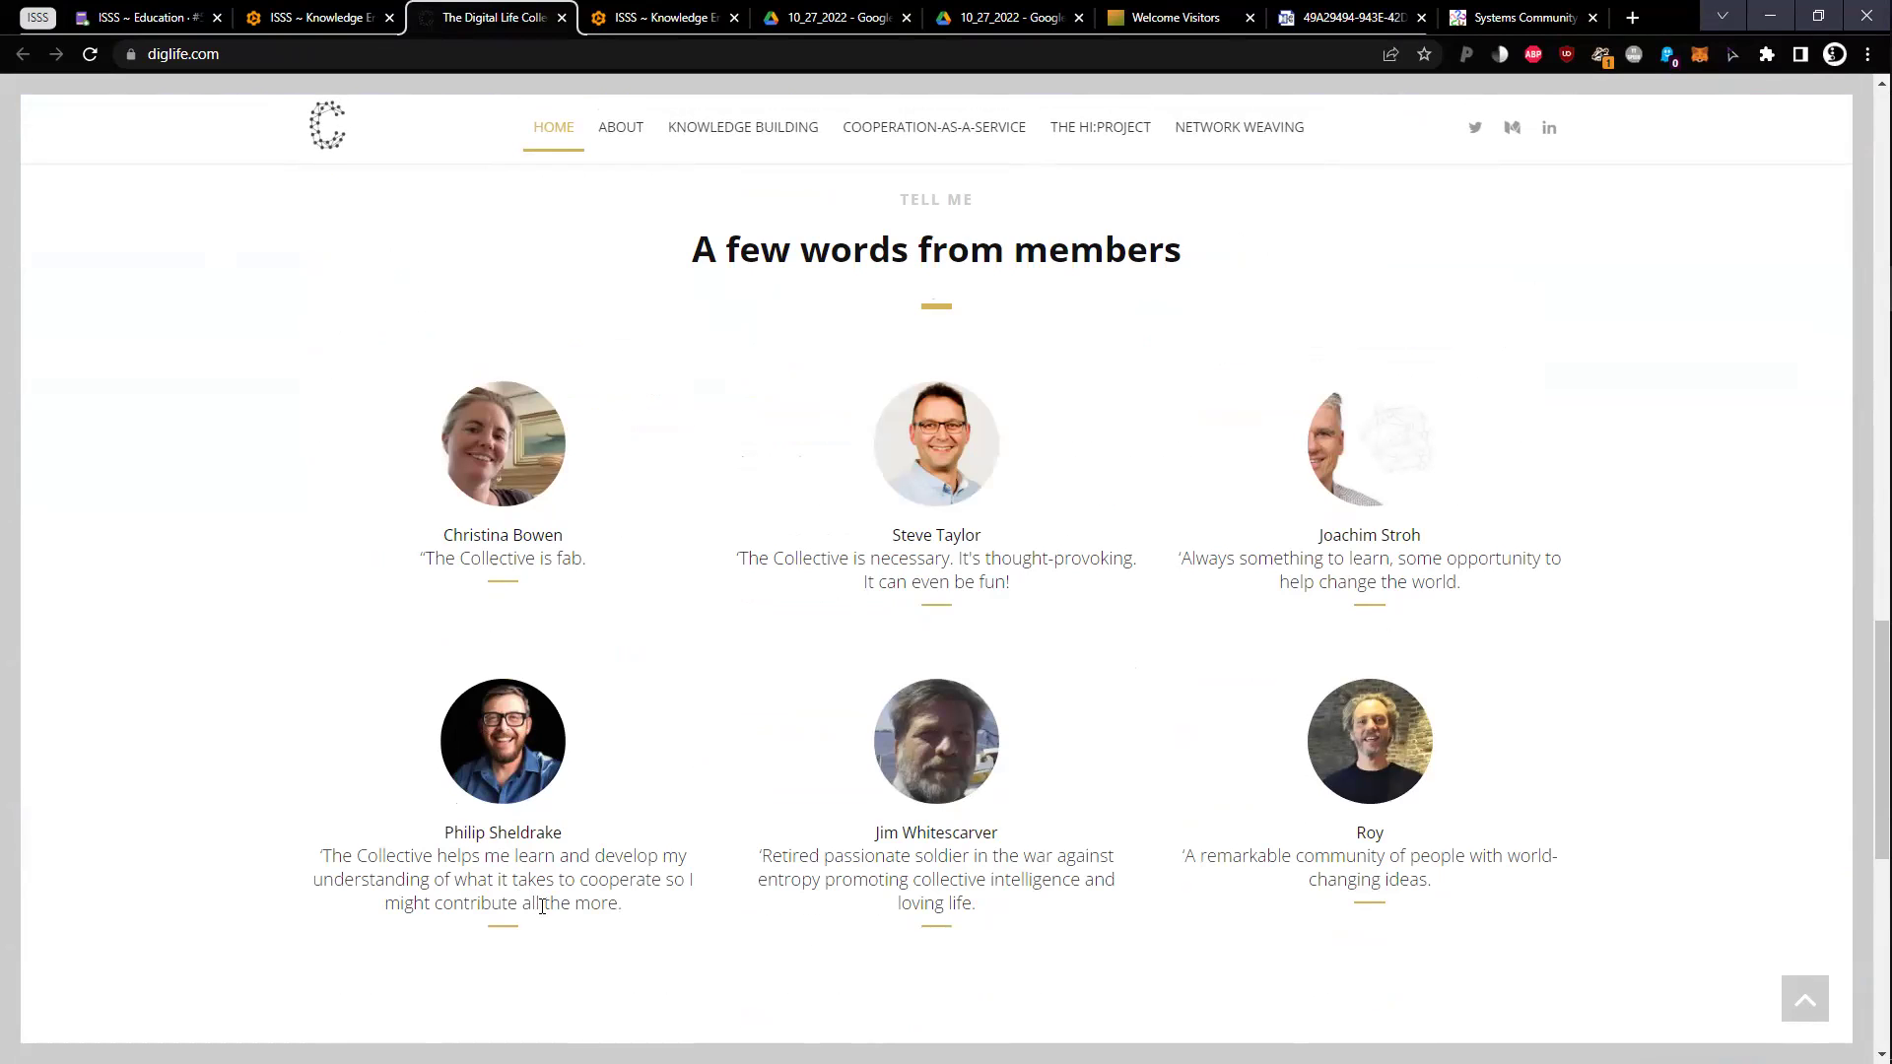
{"action": "scroll", "coordinate": [546, 895], "scroll_direction": "down", "scroll_amount": 6}
{"action": "scroll", "coordinate": [547, 893], "scroll_direction": "down", "scroll_amount": 2}
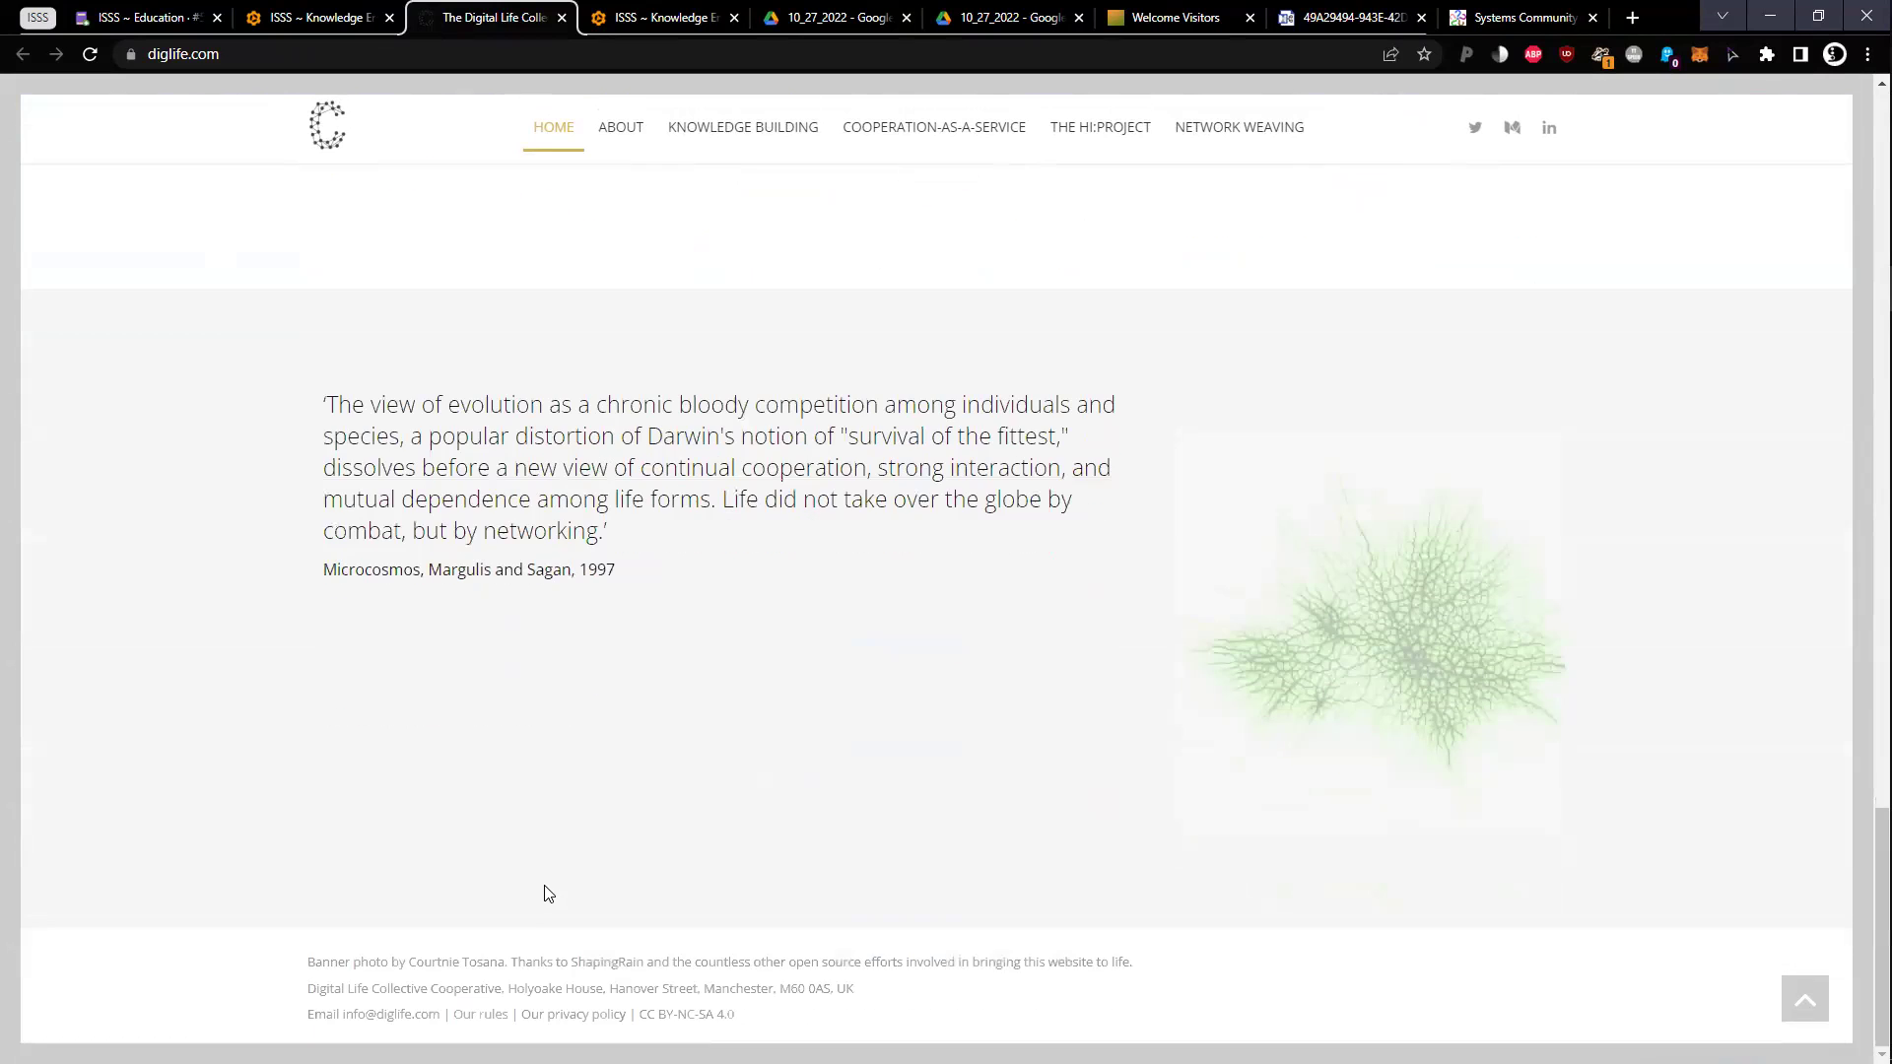
{"action": "key", "text": "Home"}
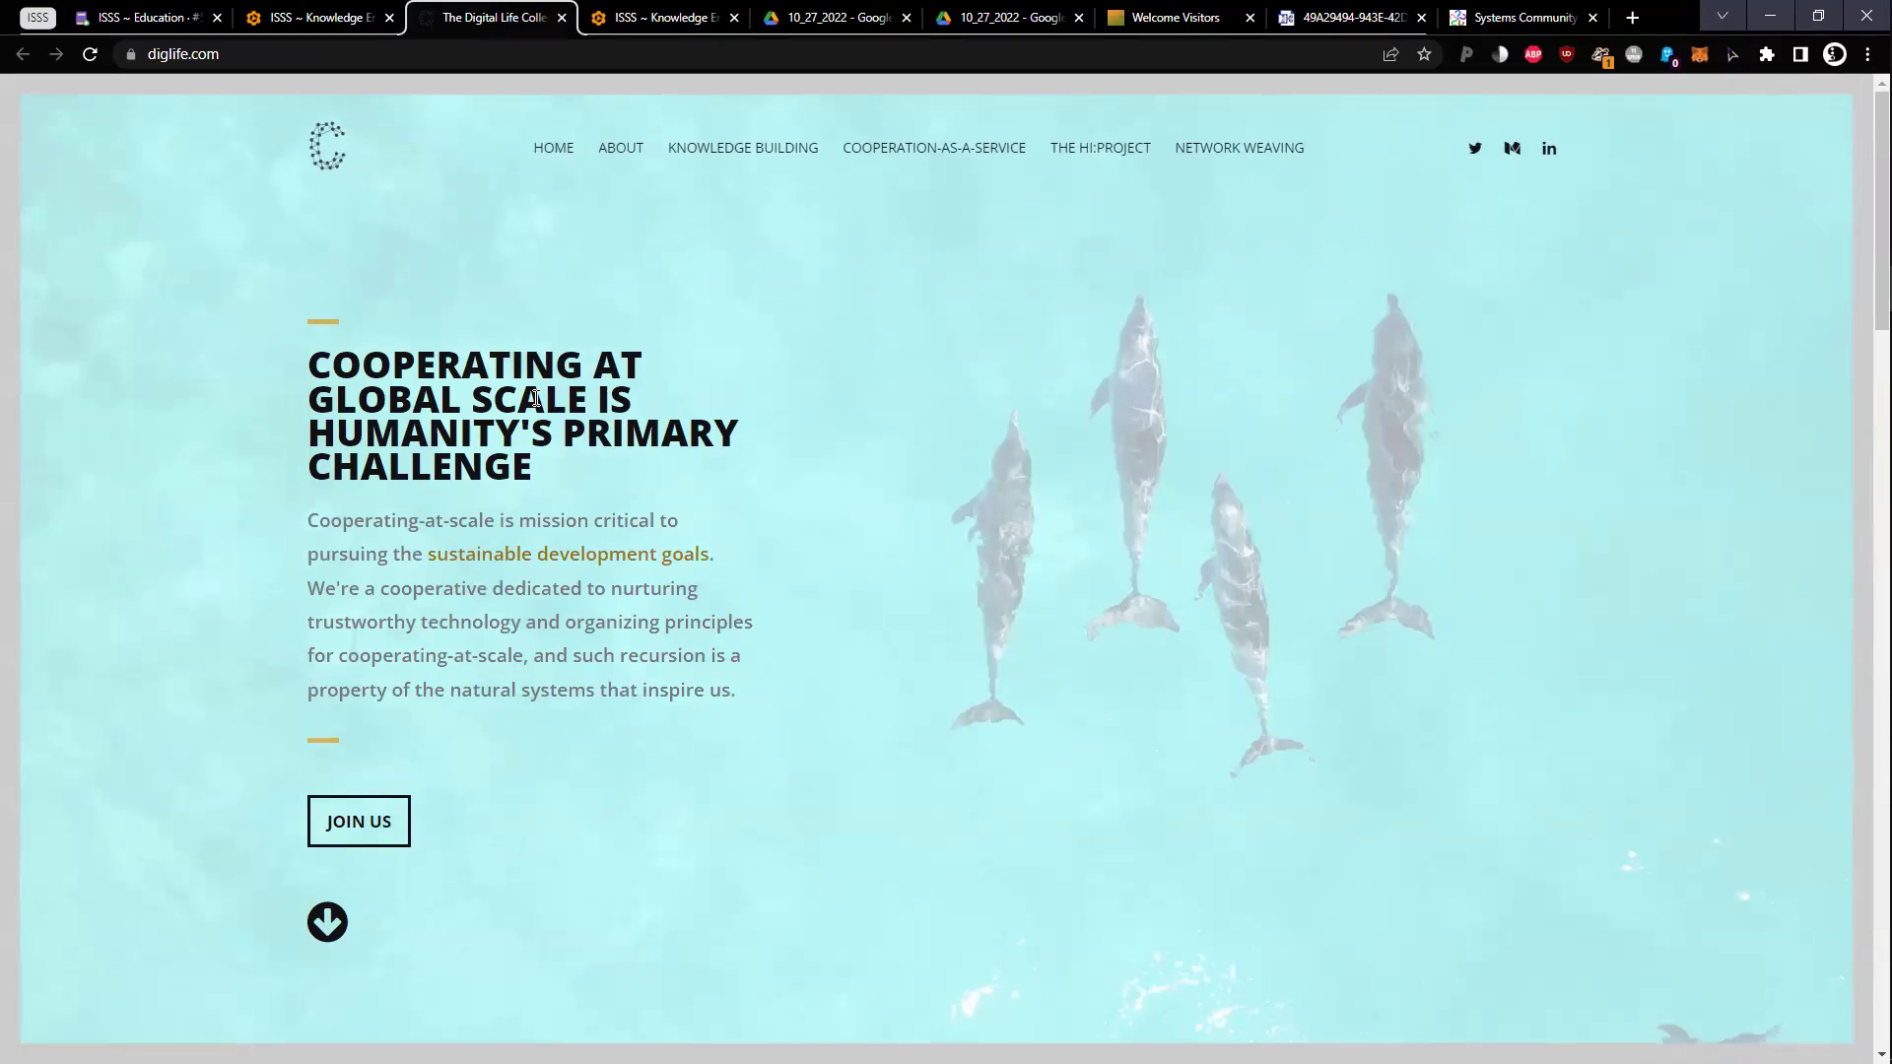
Open the Join DigLife page, autoscroll through the membership form, then close it
{"action": "left_click", "coordinate": [357, 824]}
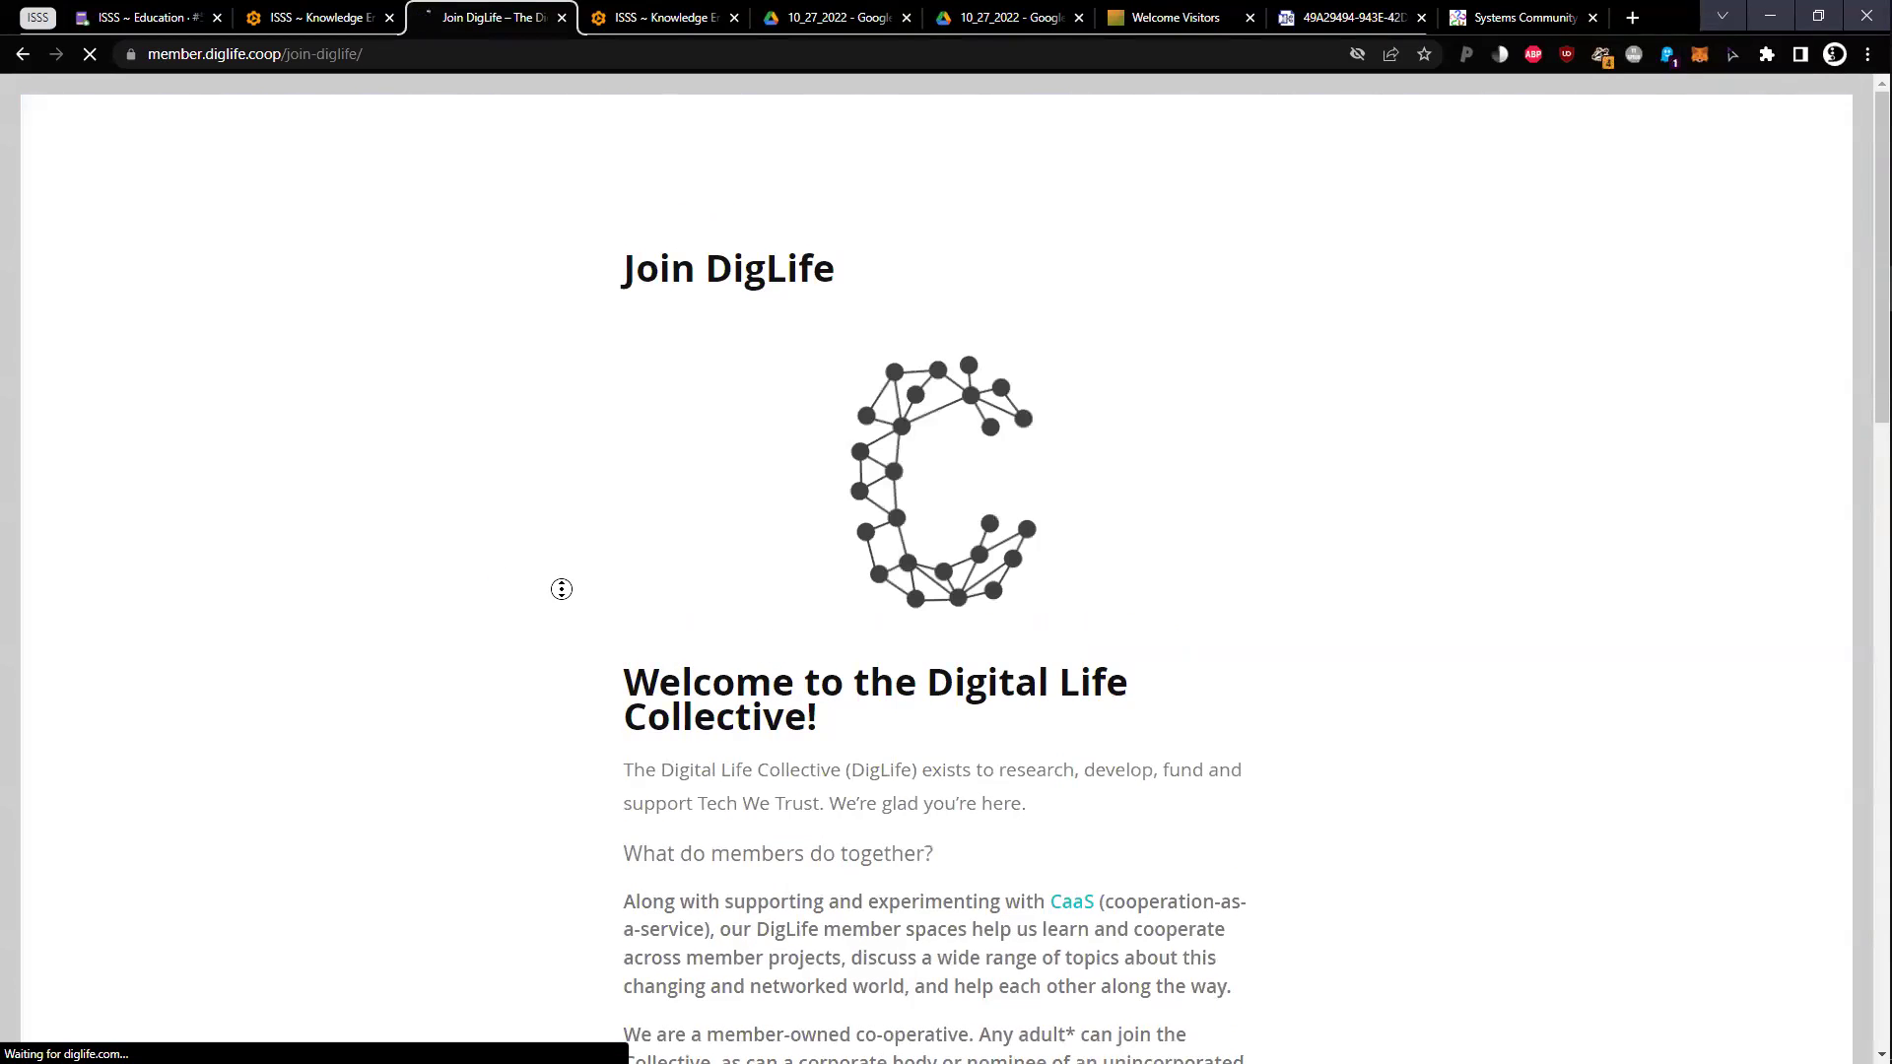
{"action": "middle_click", "coordinate": [554, 606]}
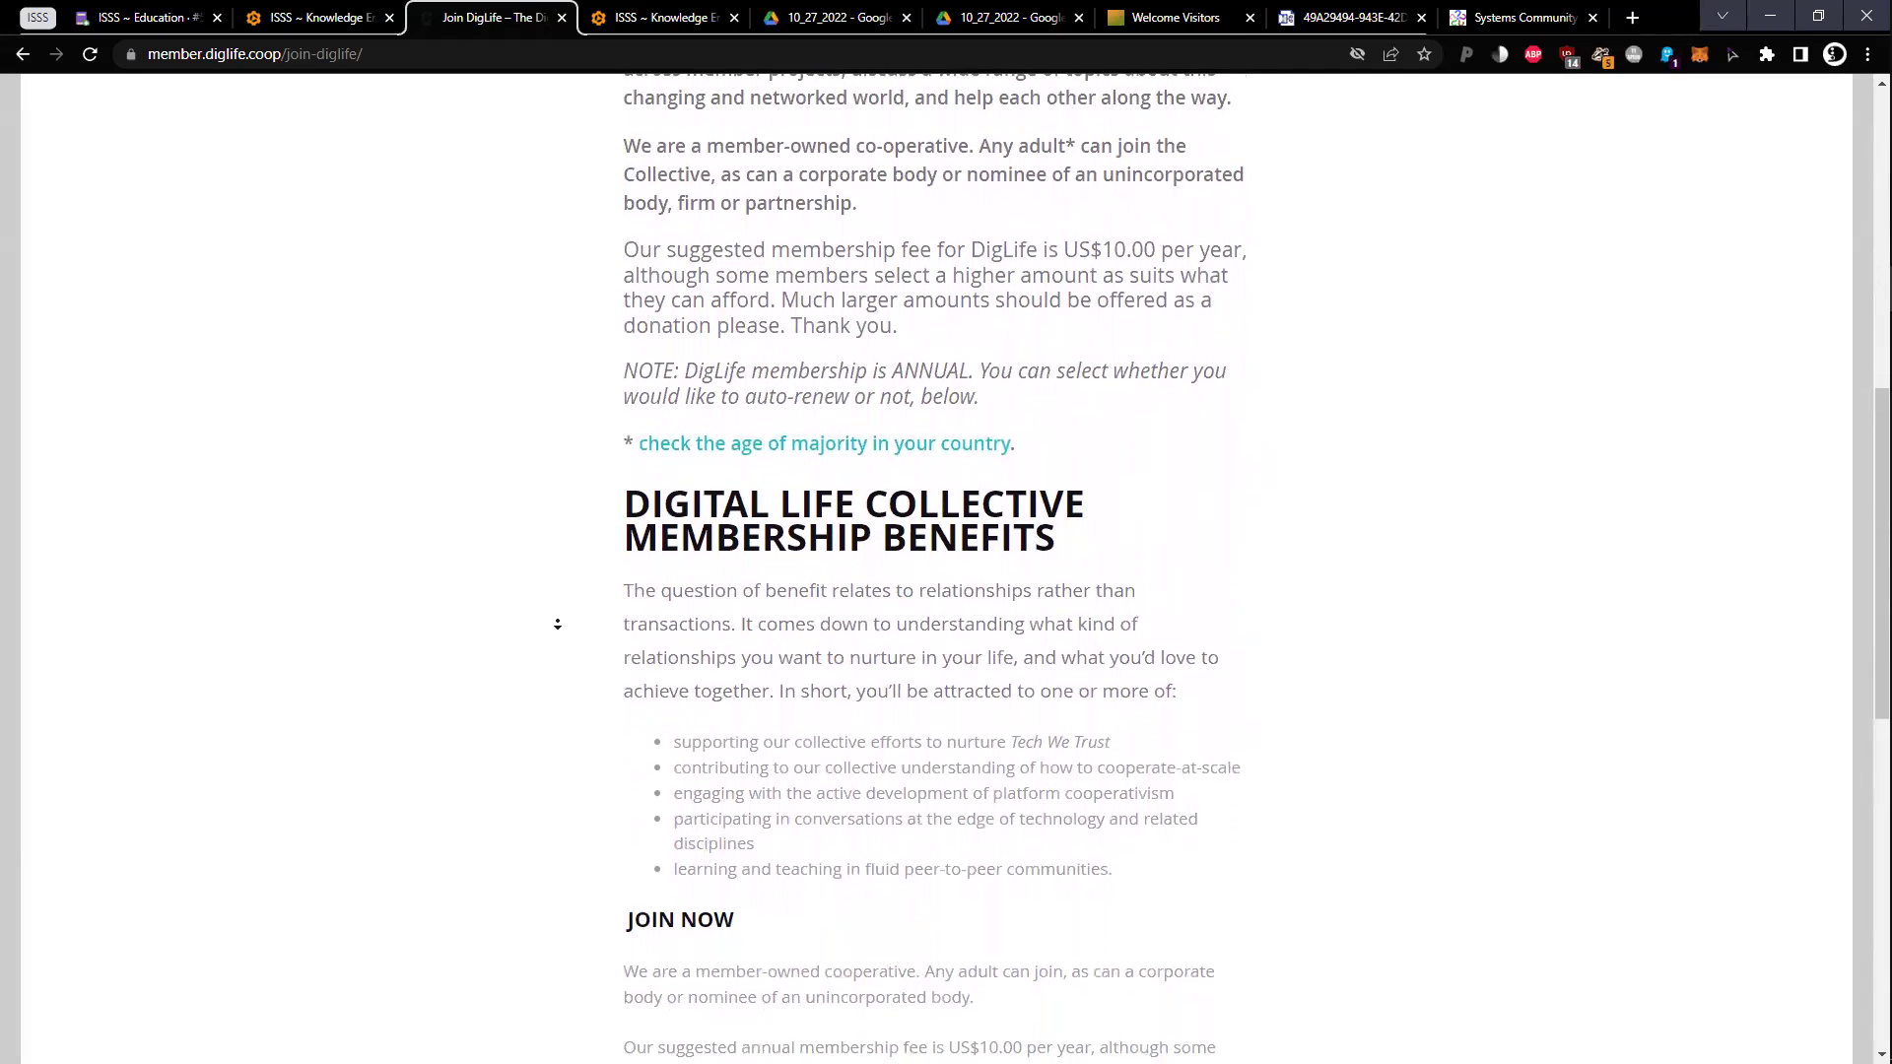
{"action": "left_click", "coordinate": [556, 634]}
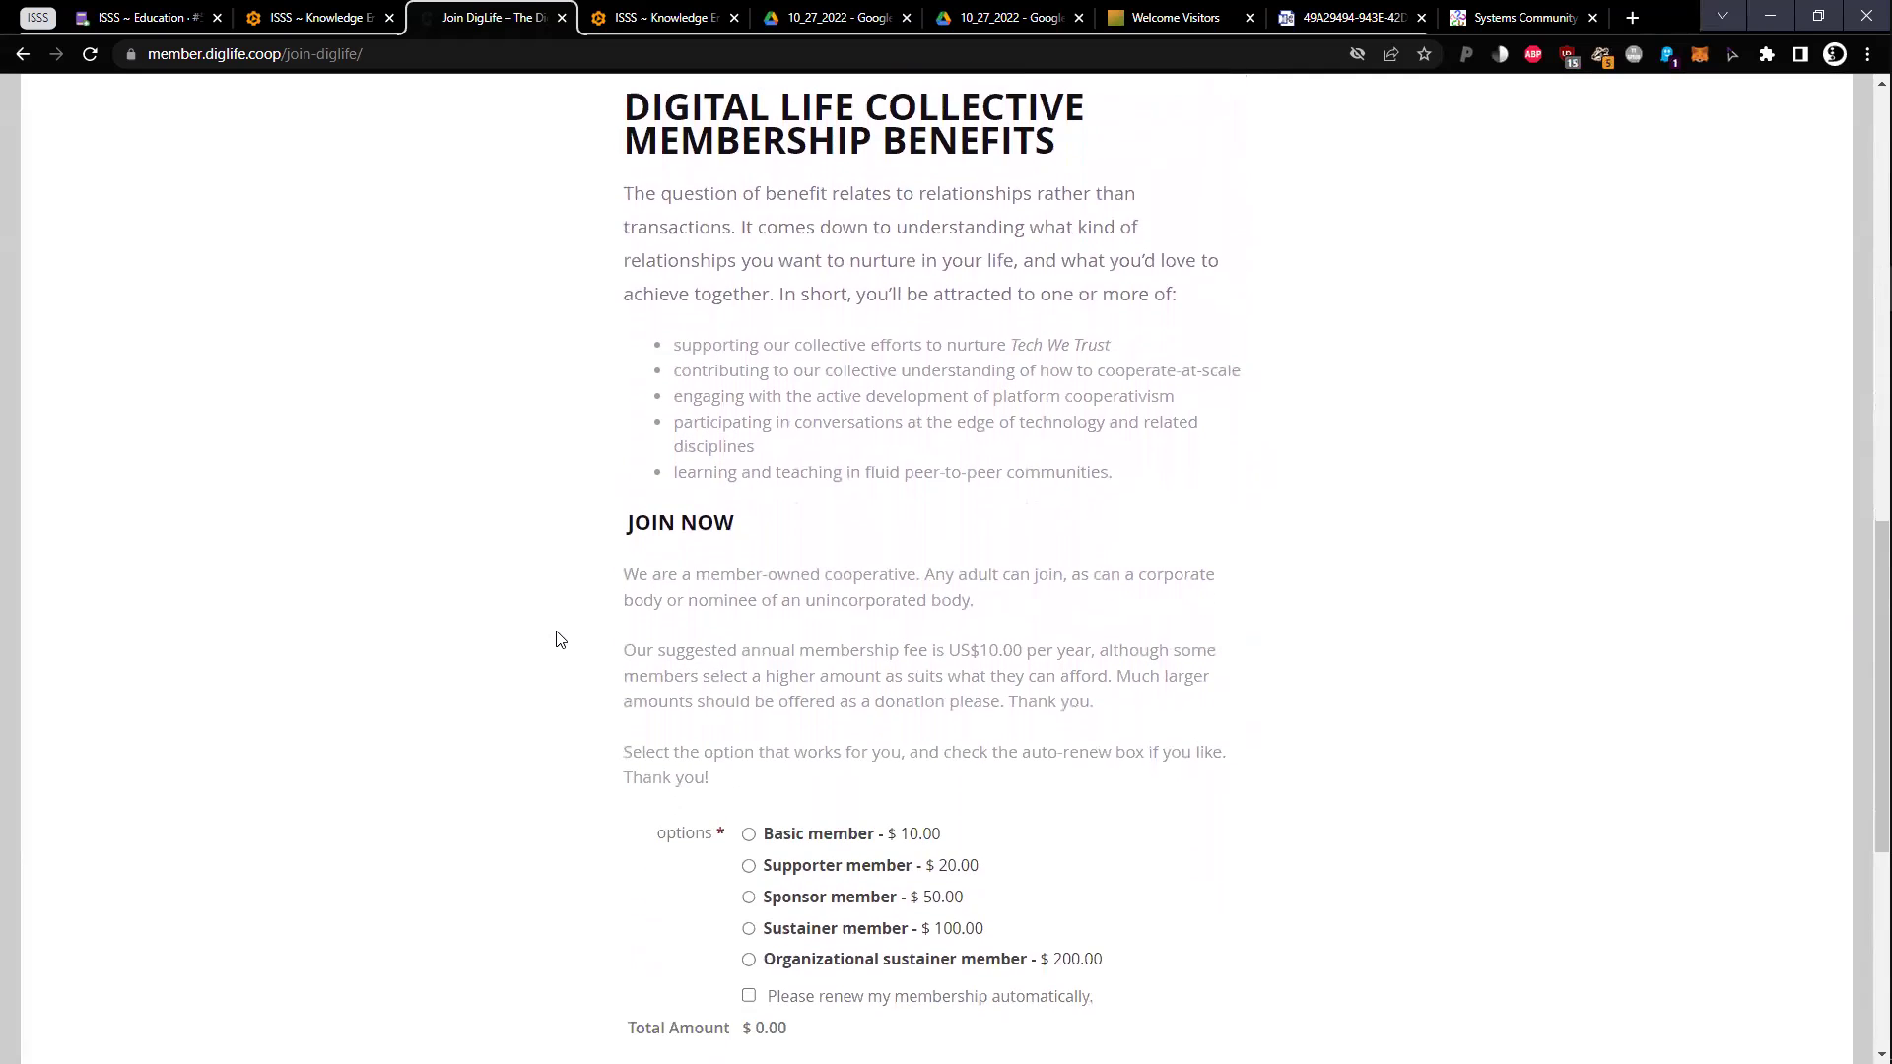
{"action": "middle_click", "coordinate": [533, 533]}
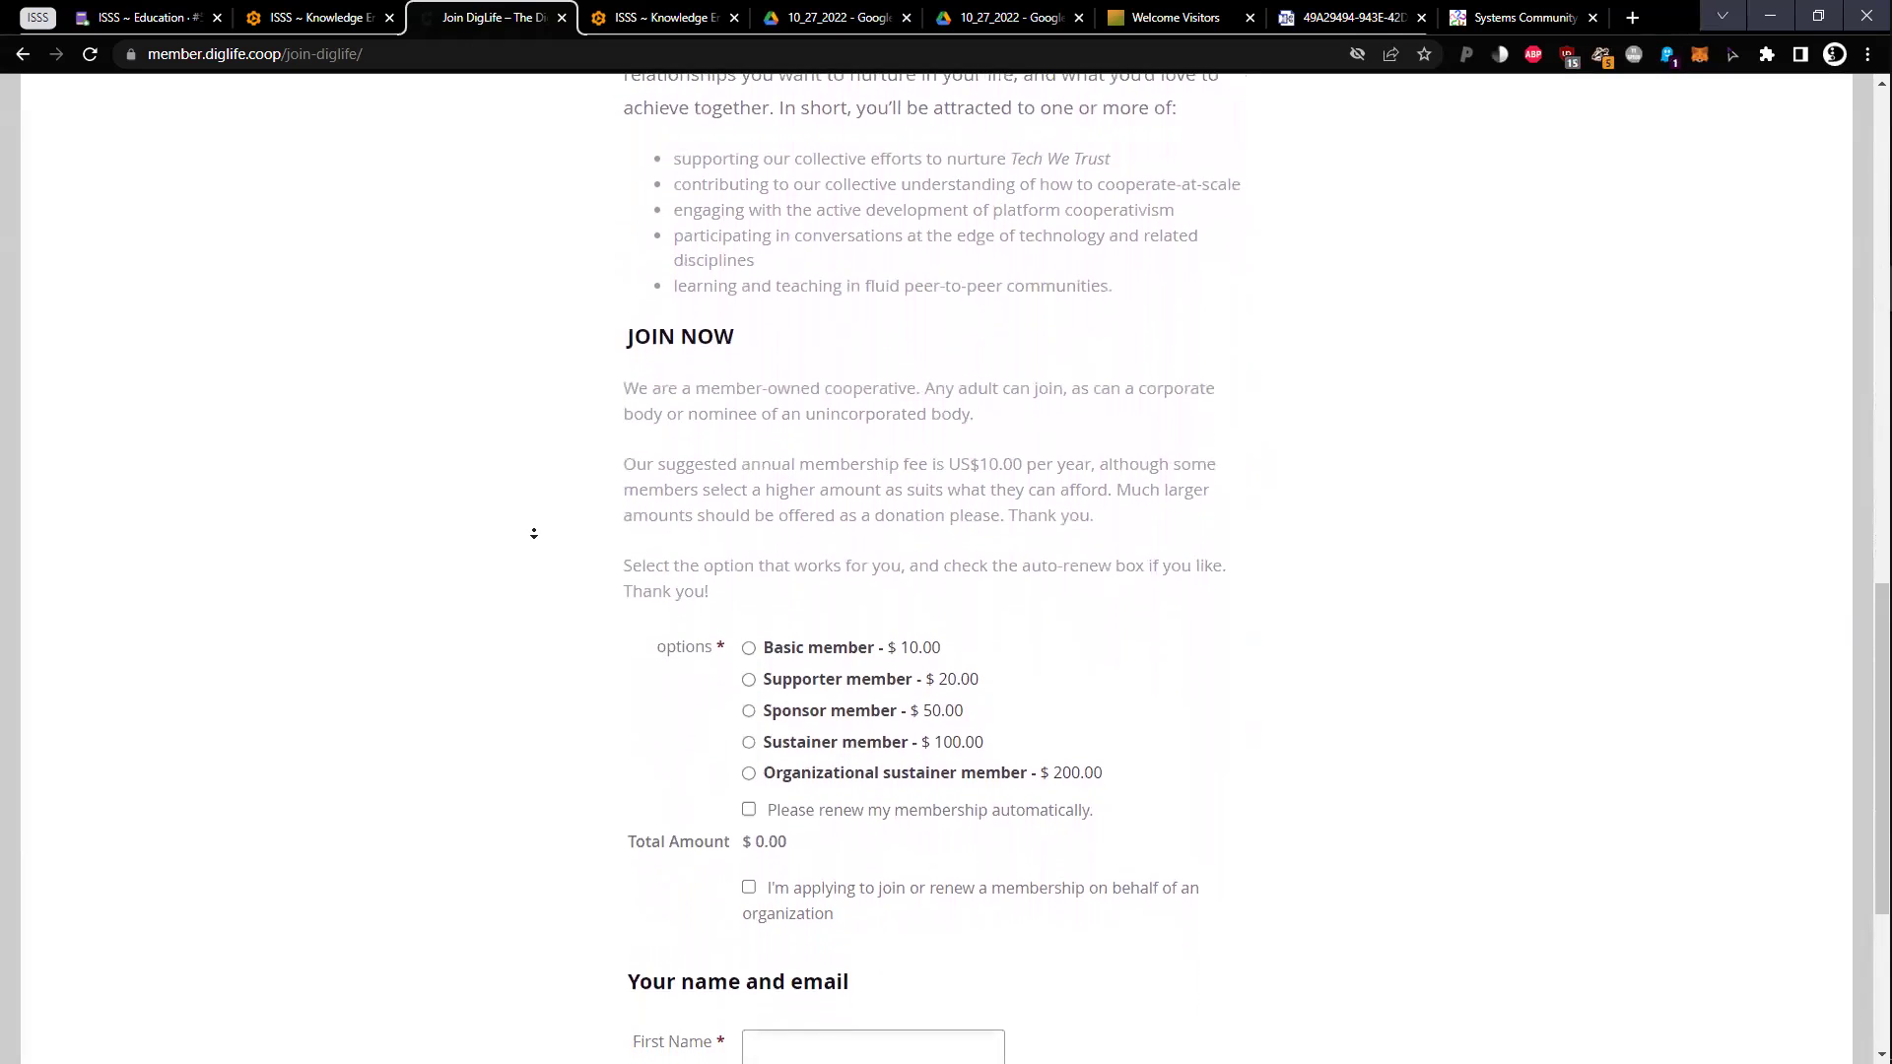
{"action": "left_click", "coordinate": [532, 547]}
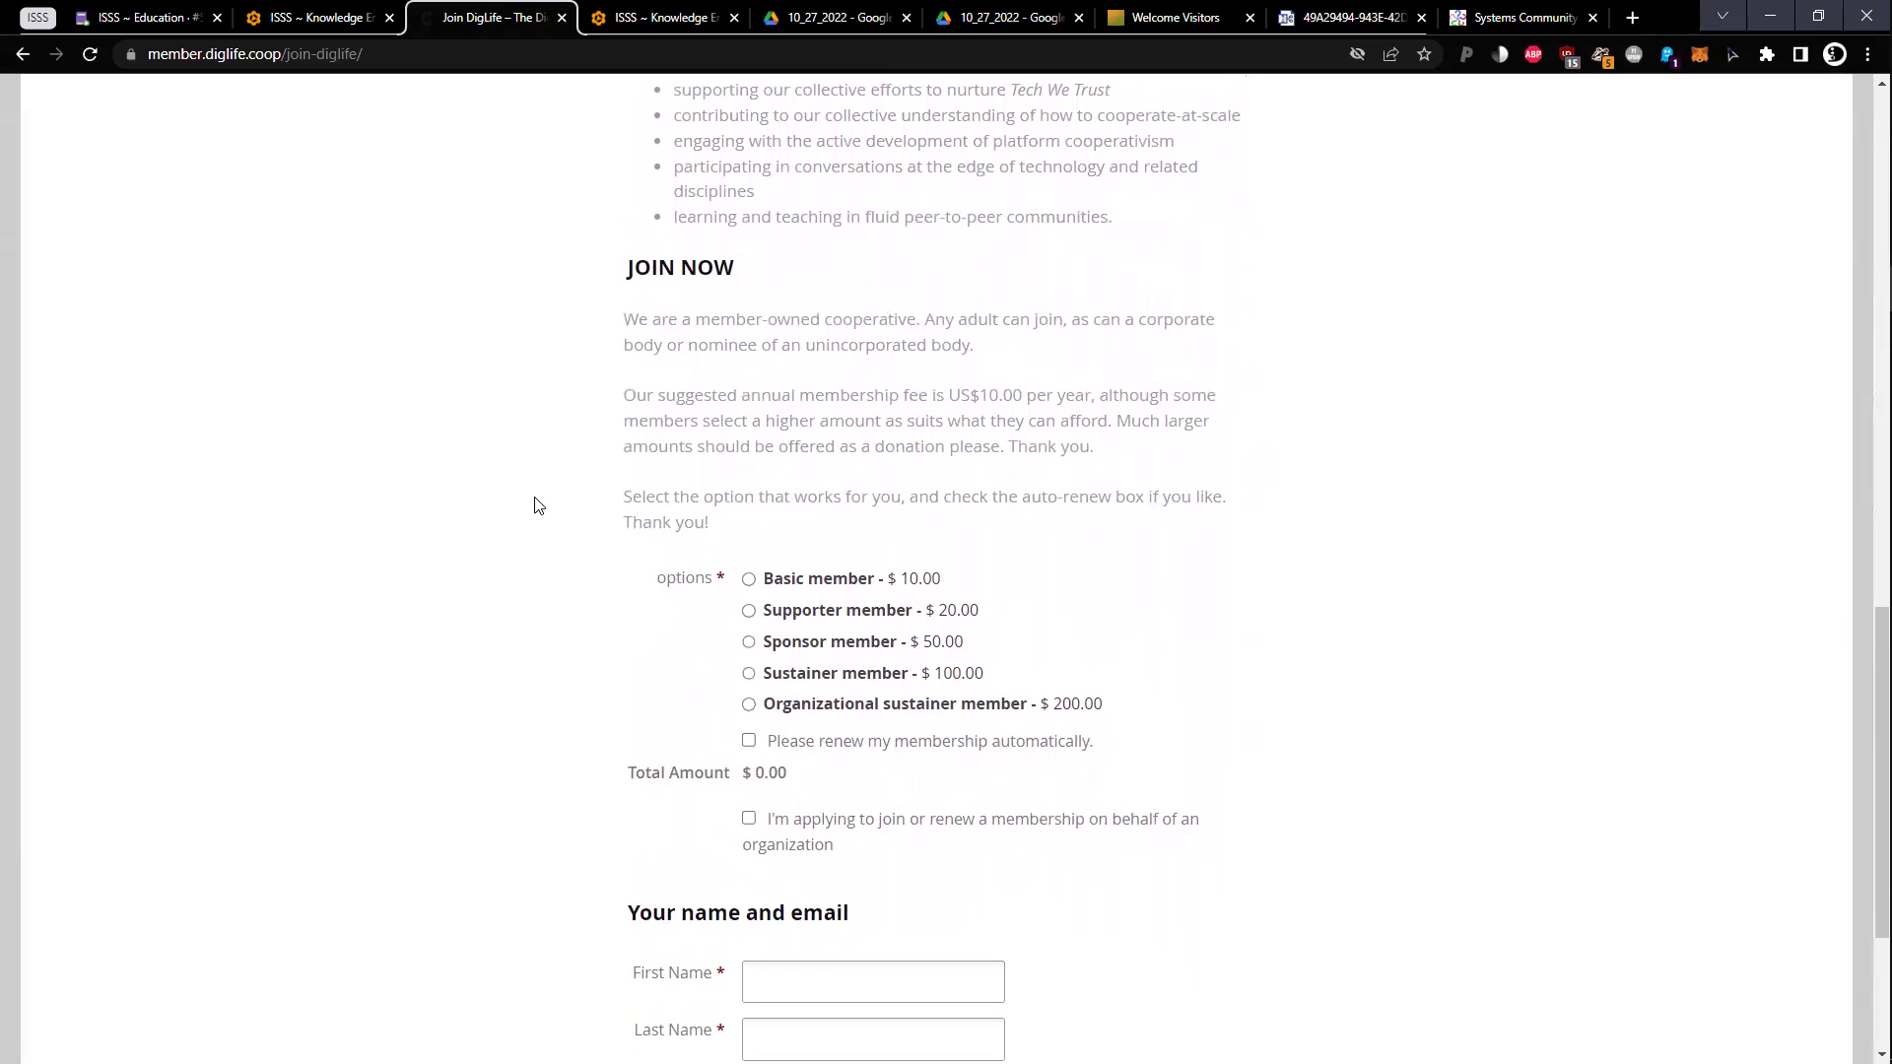
{"action": "middle_click", "coordinate": [550, 530]}
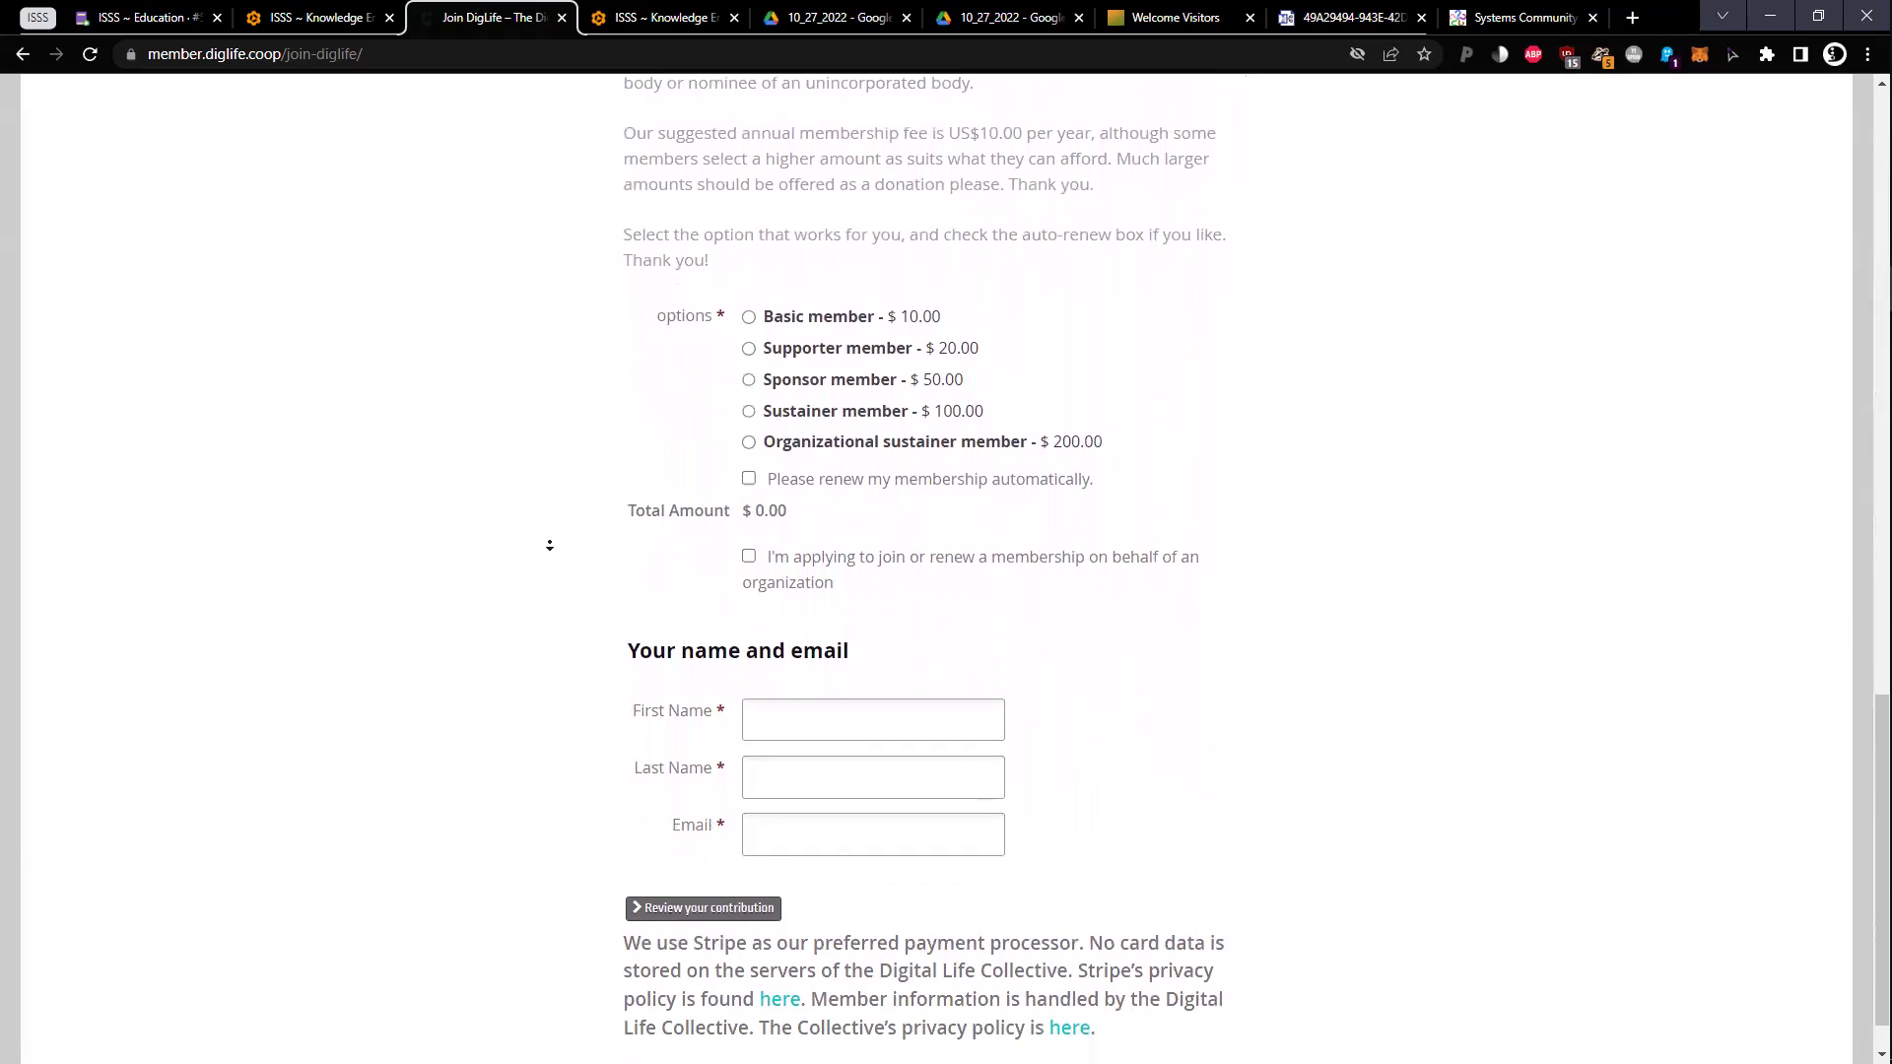
{"action": "key", "text": "Home"}
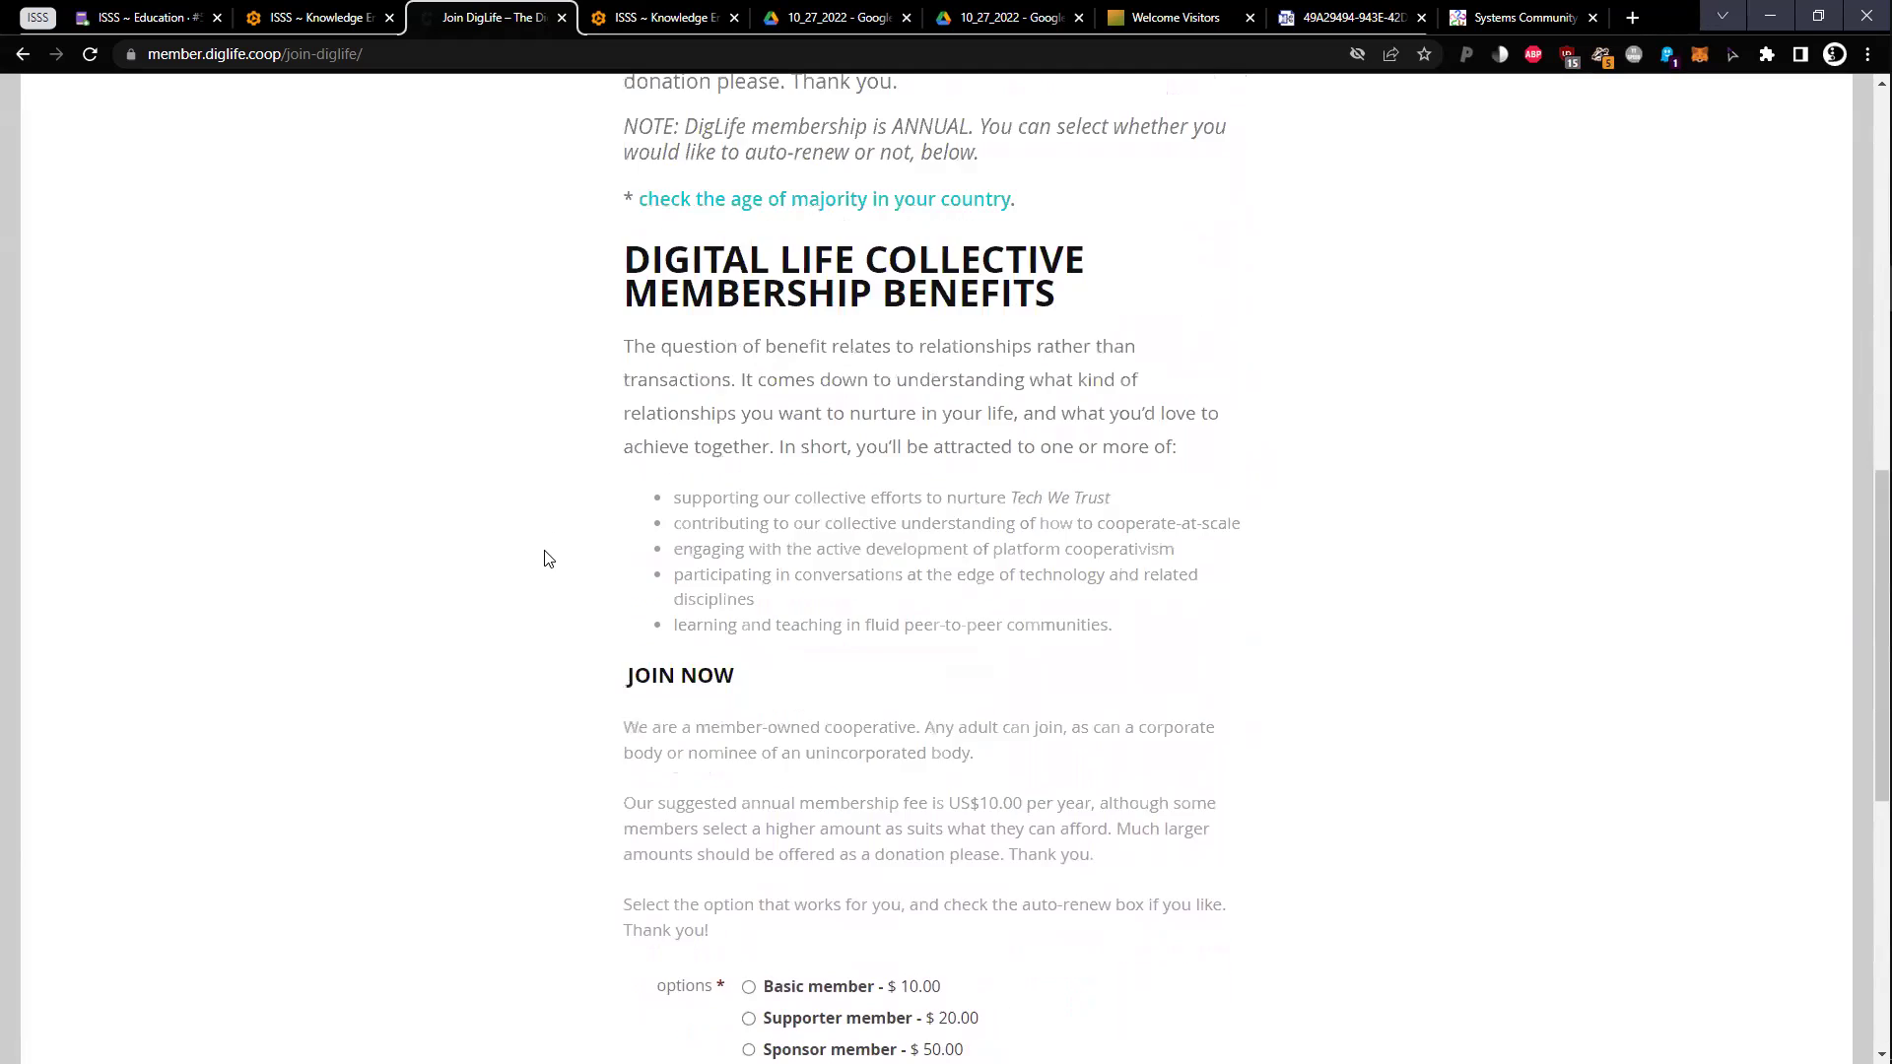
{"action": "mouse_move", "coordinate": [489, 361]}
{"action": "left_mouse_down"}
{"action": "mouse_move", "coordinate": [490, 452]}
{"action": "mouse_move", "coordinate": [751, 570]}
{"action": "left_mouse_up"}
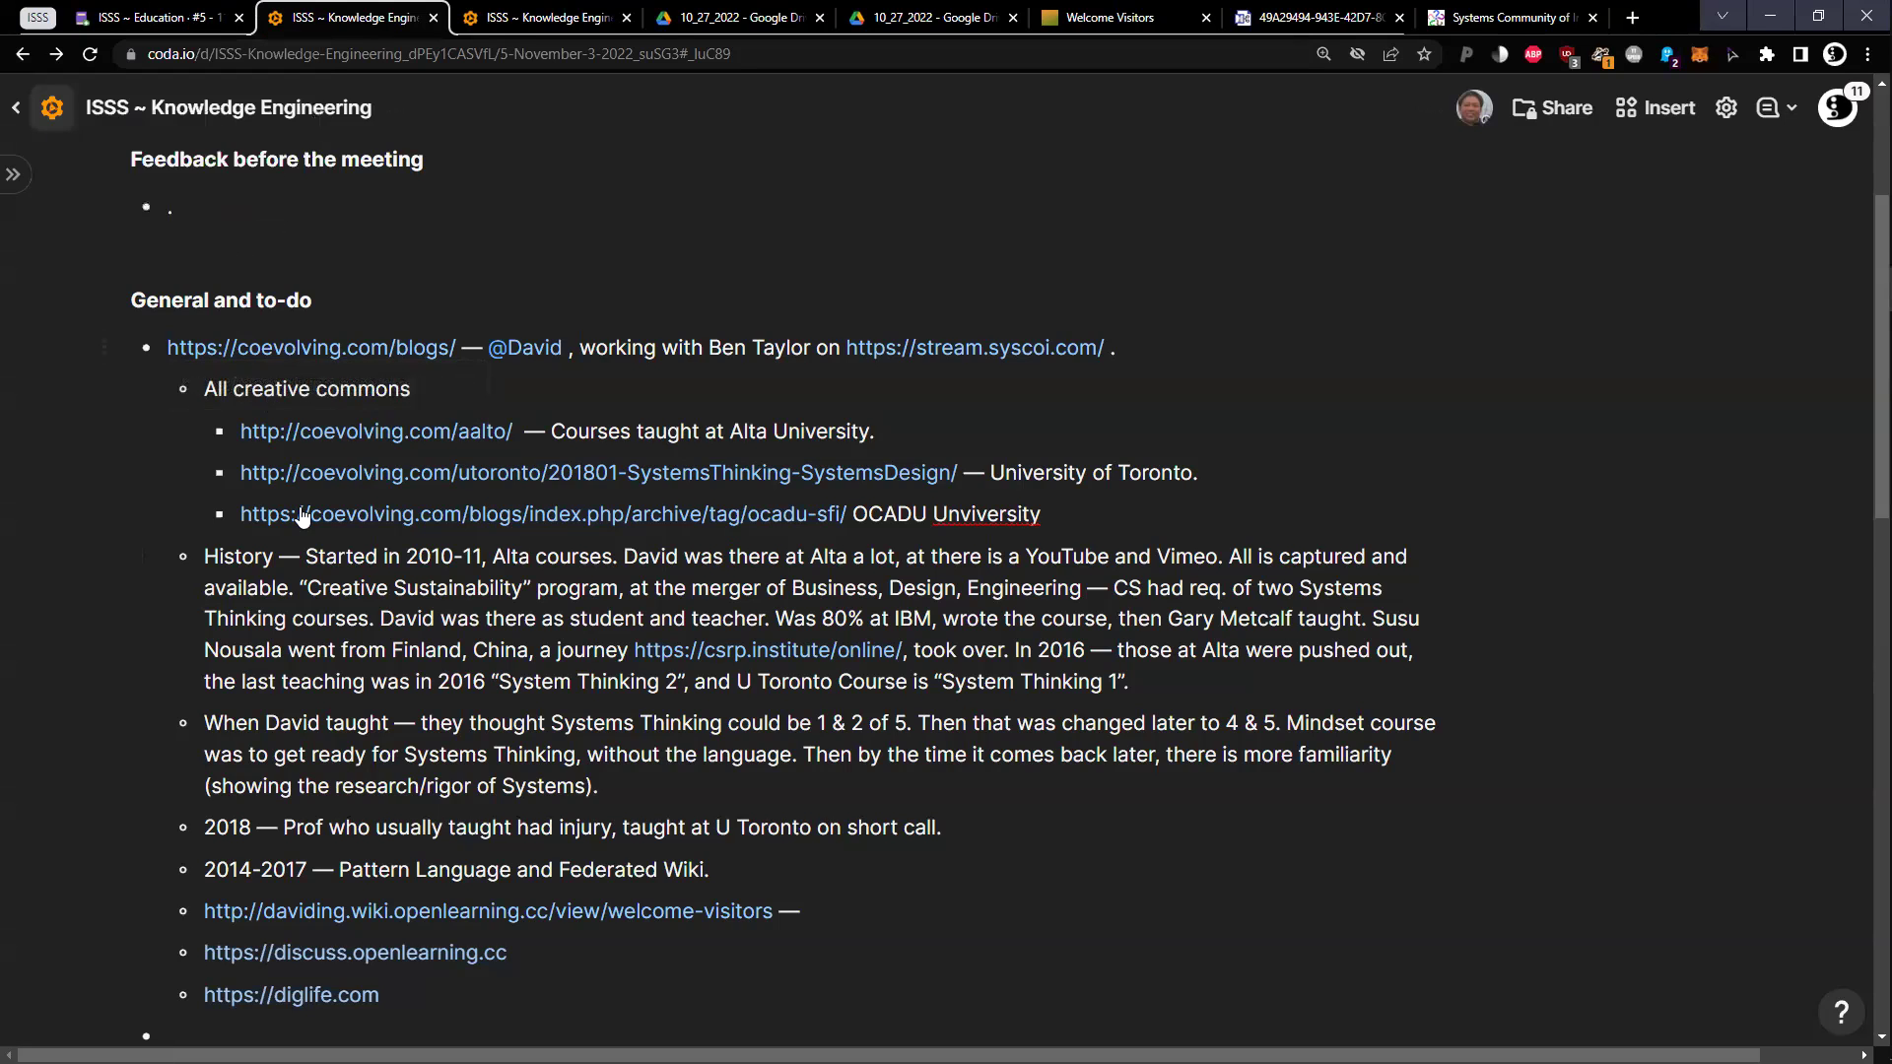
Add two new sub-bullets below the diglife.com link in the meeting notes
{"action": "scroll", "coordinate": [429, 867], "scroll_direction": "down", "scroll_amount": 1}
{"action": "left_click", "coordinate": [430, 883]}
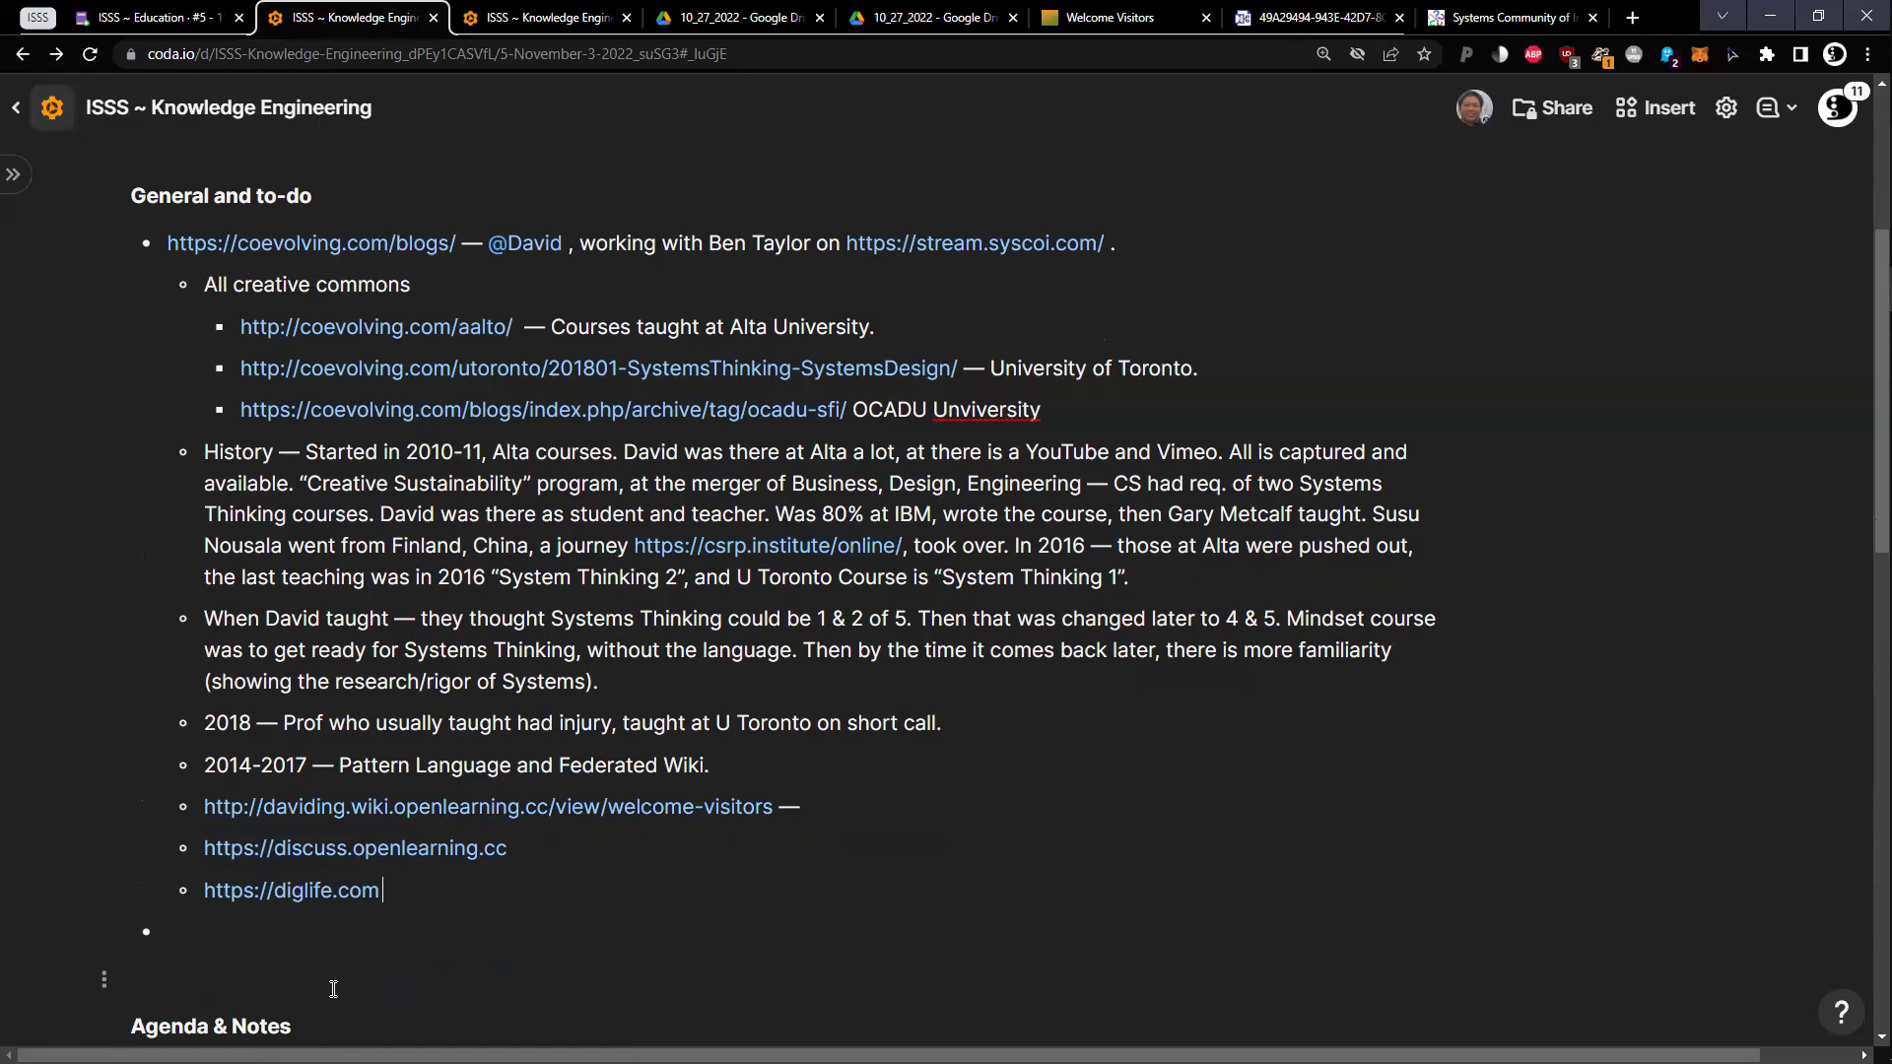
{"action": "key", "text": "Return"}
{"action": "type", "text": "."}
{"action": "key", "text": "Return"}
{"action": "type", "text": "."}
{"action": "key", "text": "Return"}
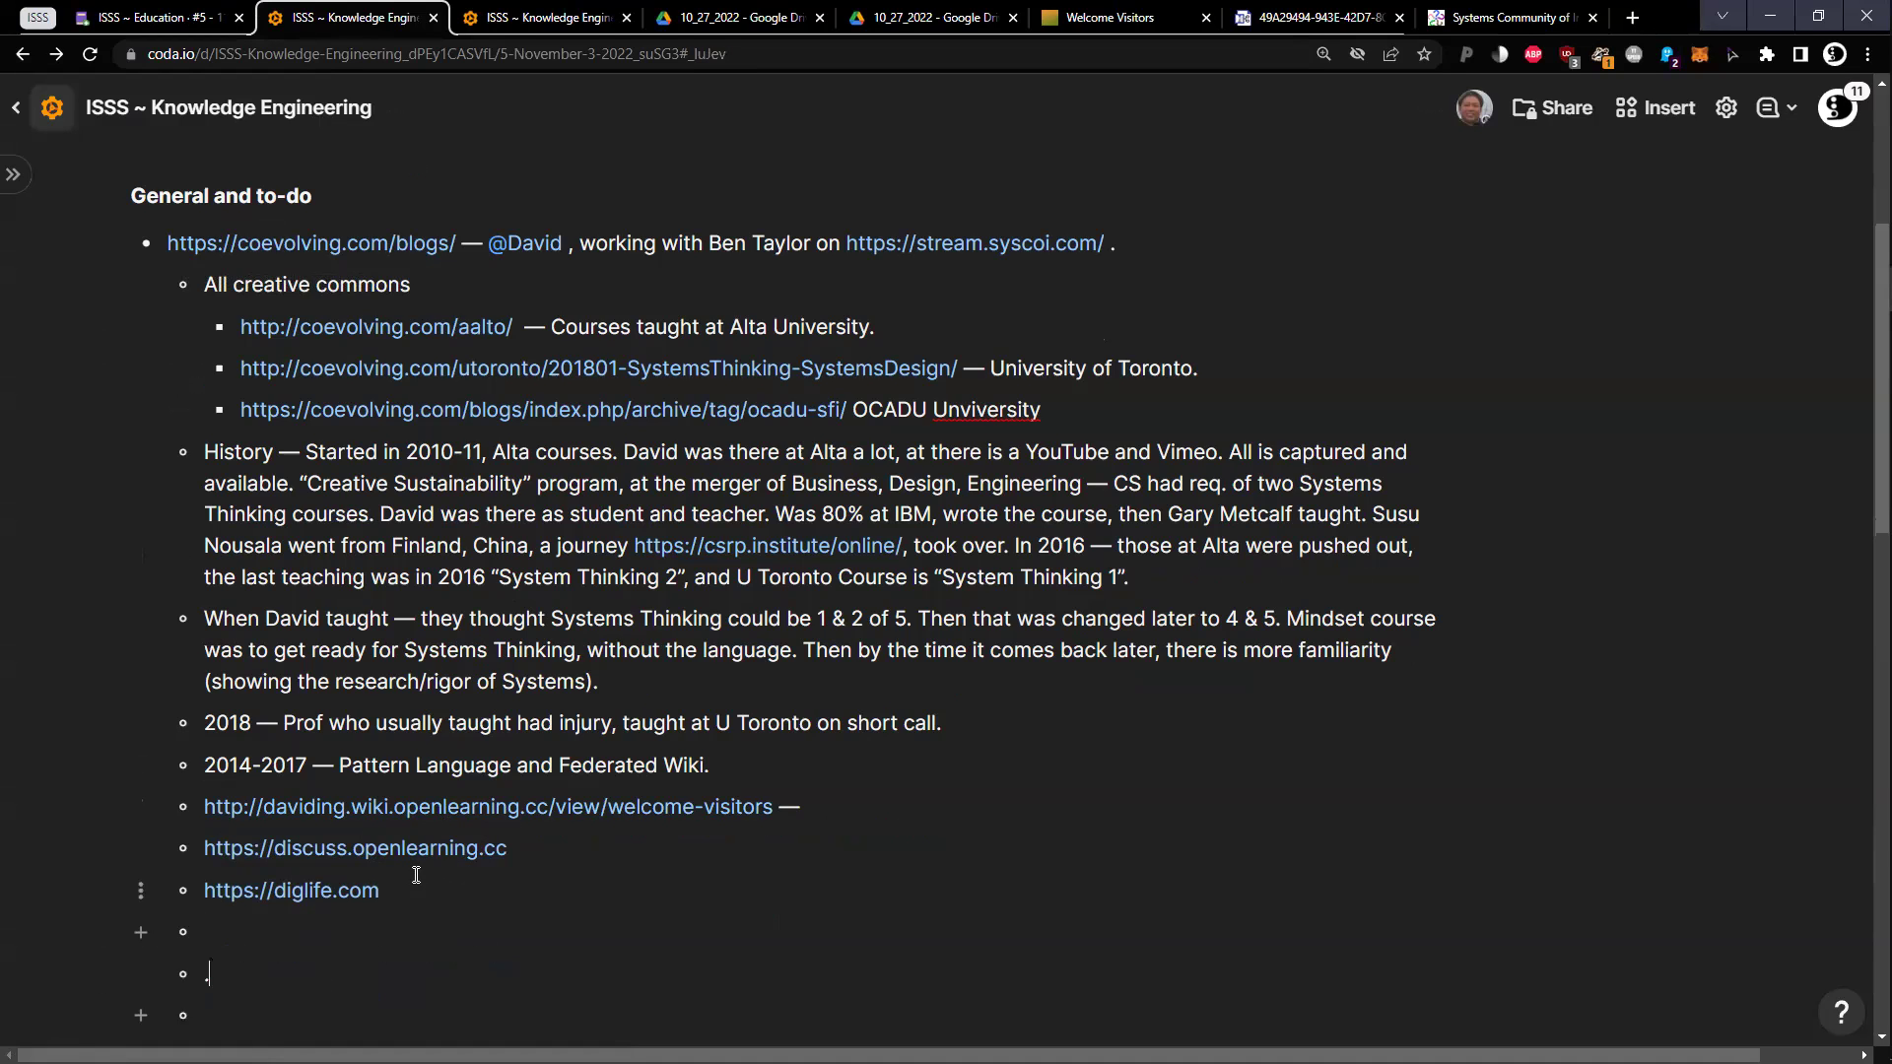
{"action": "scroll", "coordinate": [415, 875], "scroll_direction": "down", "scroll_amount": 2}
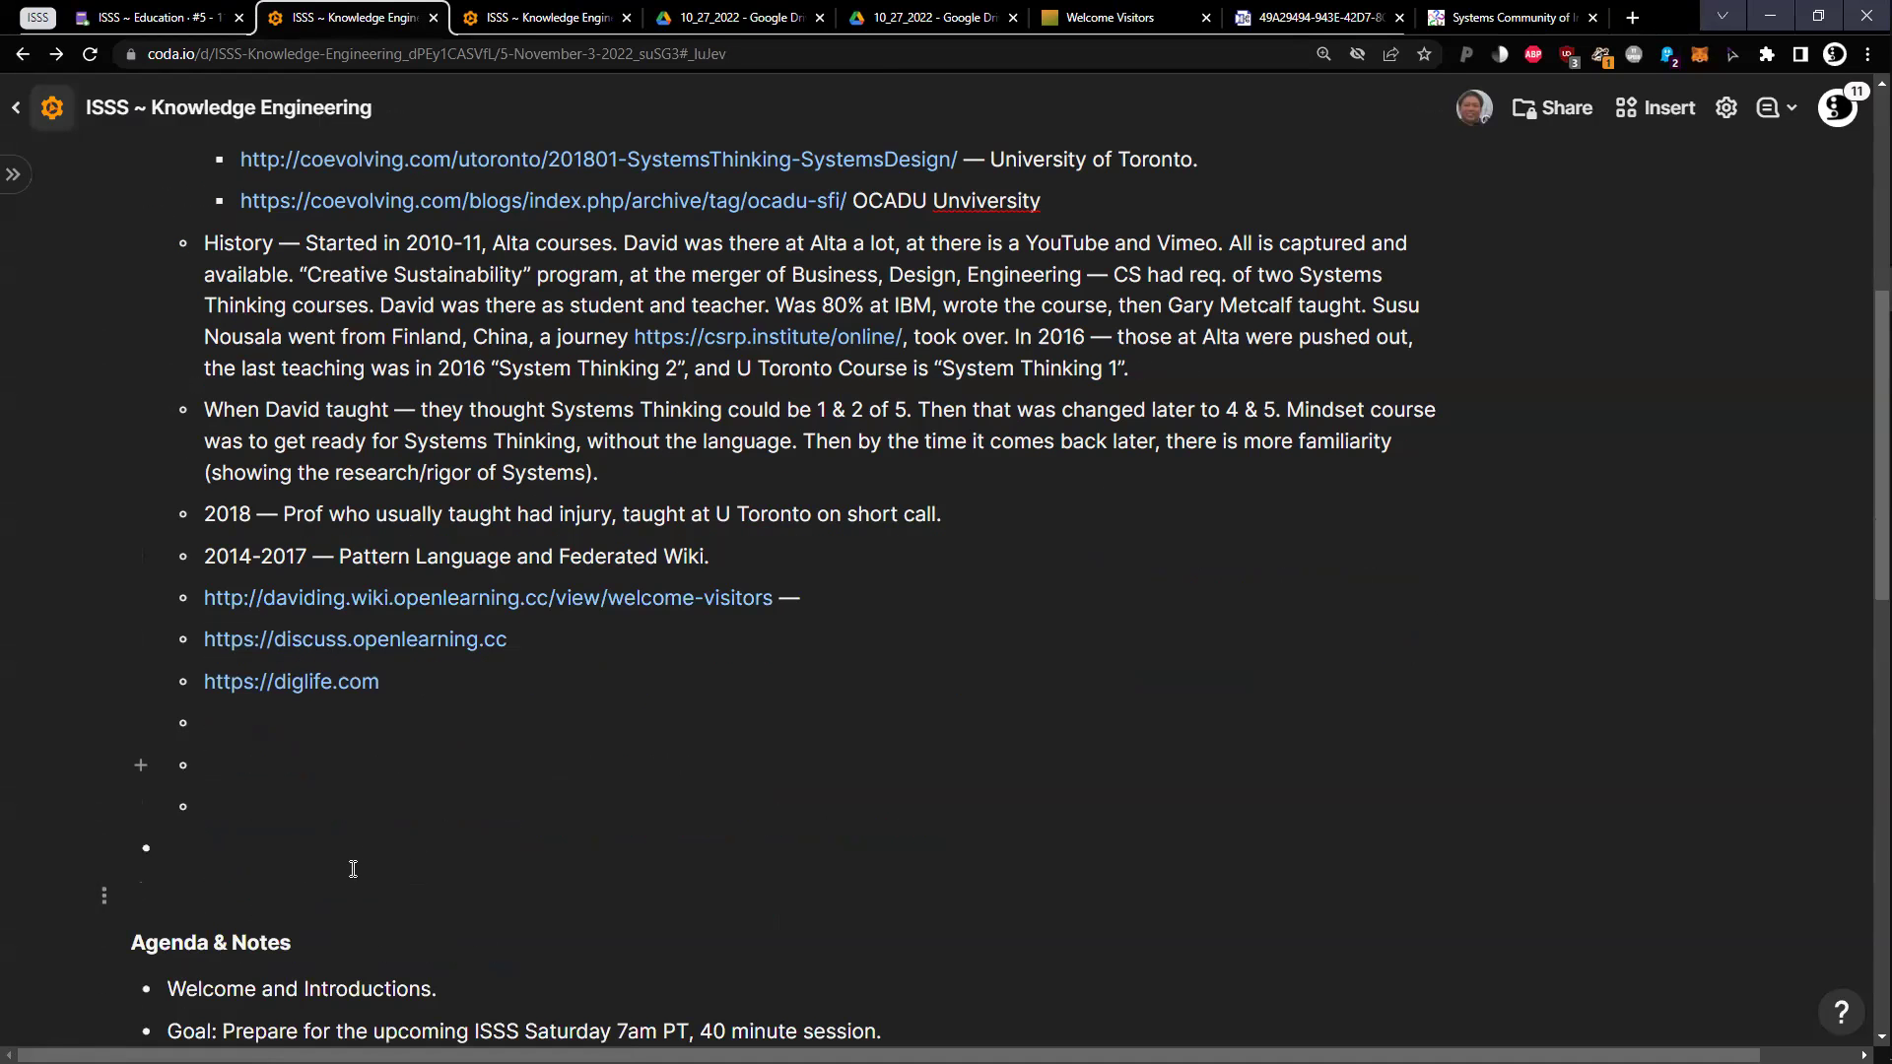
{"action": "scroll", "coordinate": [392, 846], "scroll_direction": "down", "scroll_amount": 1}
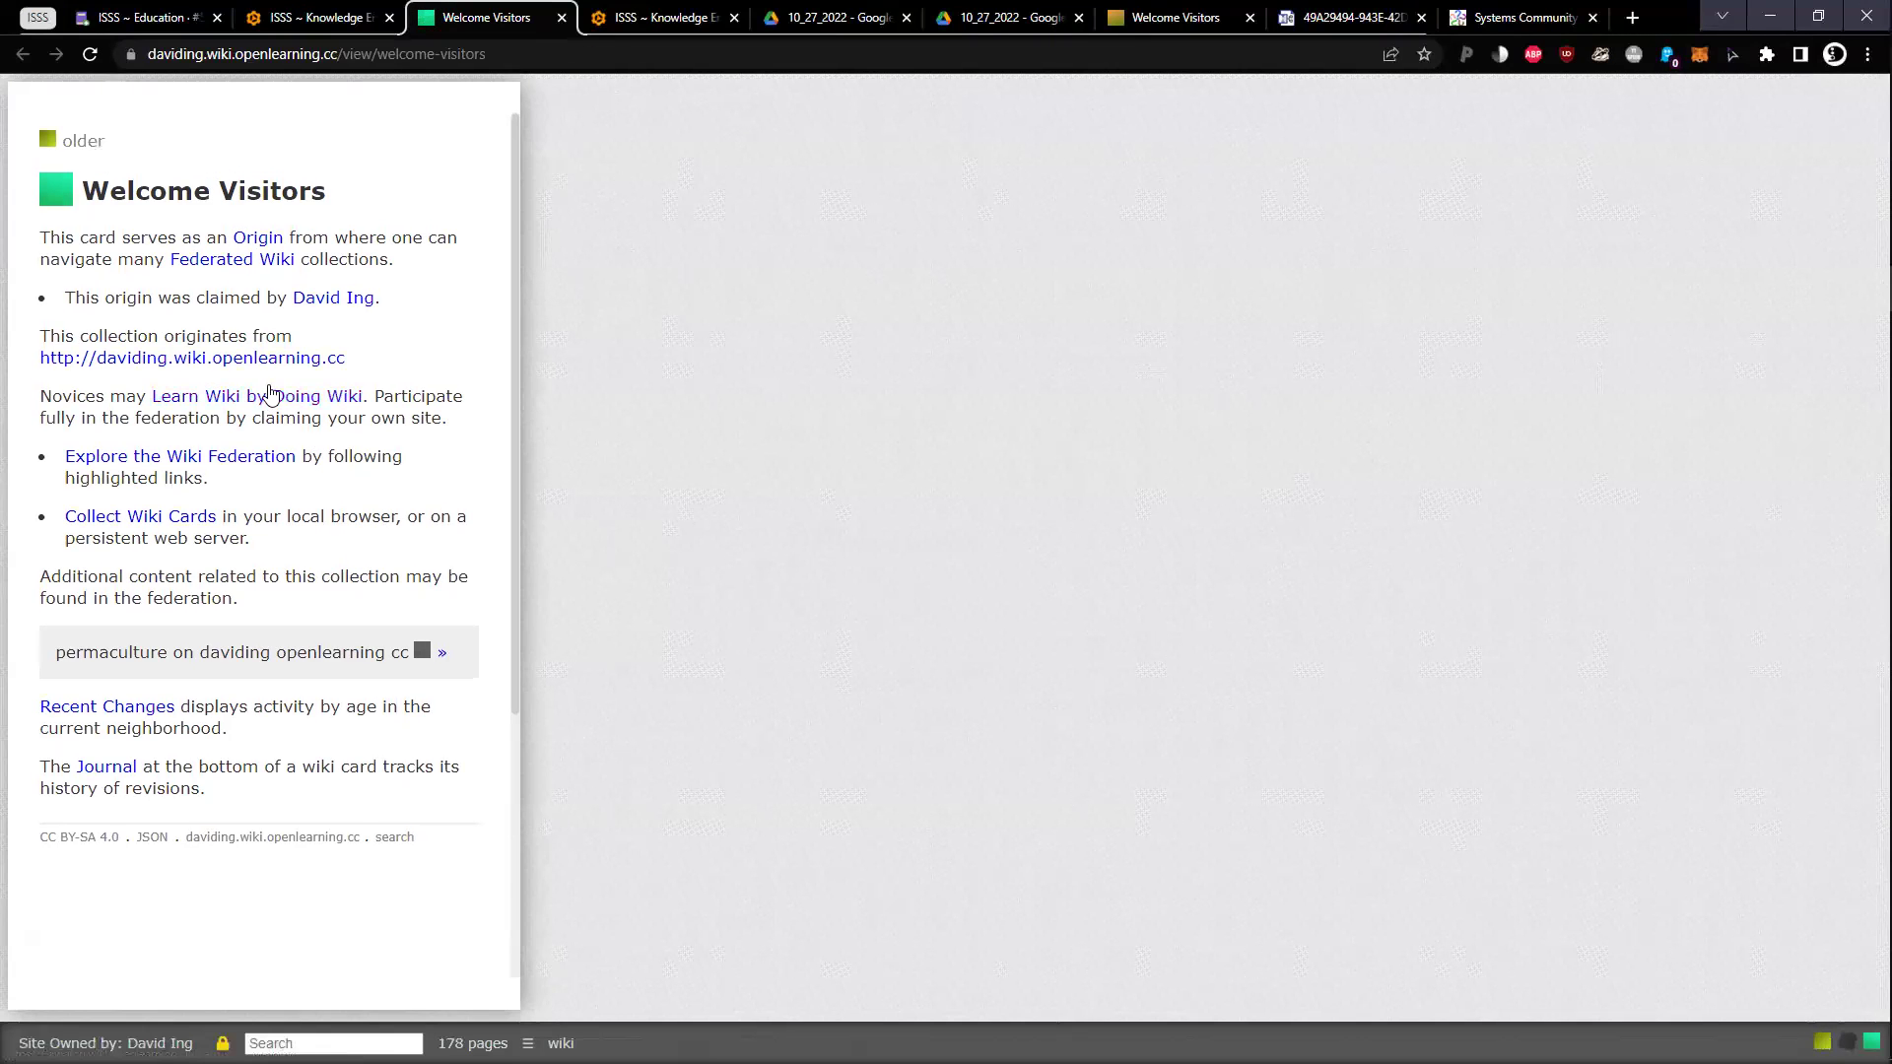
Open the Learn Wiki by Doing Wiki card and highlight its Internal links and Arrow keys topics
{"action": "left_click", "coordinate": [272, 404]}
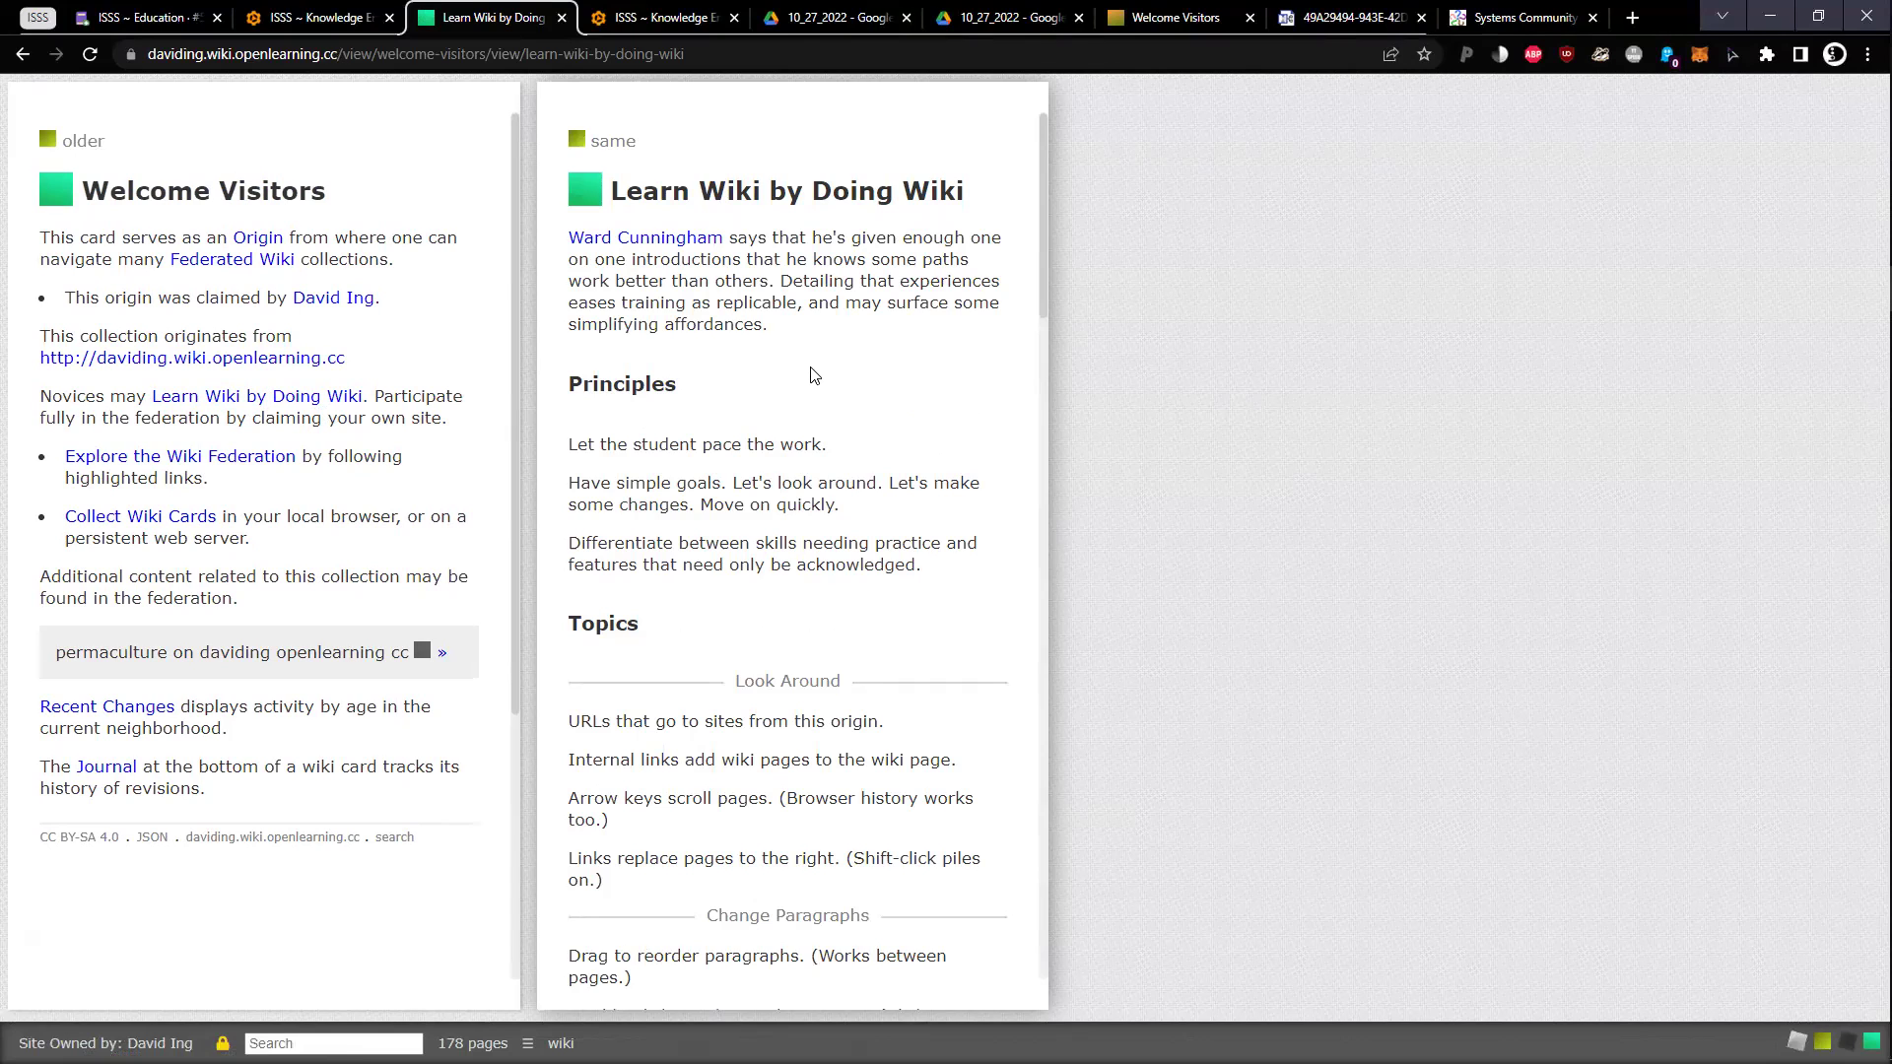
{"action": "middle_click", "coordinate": [780, 378]}
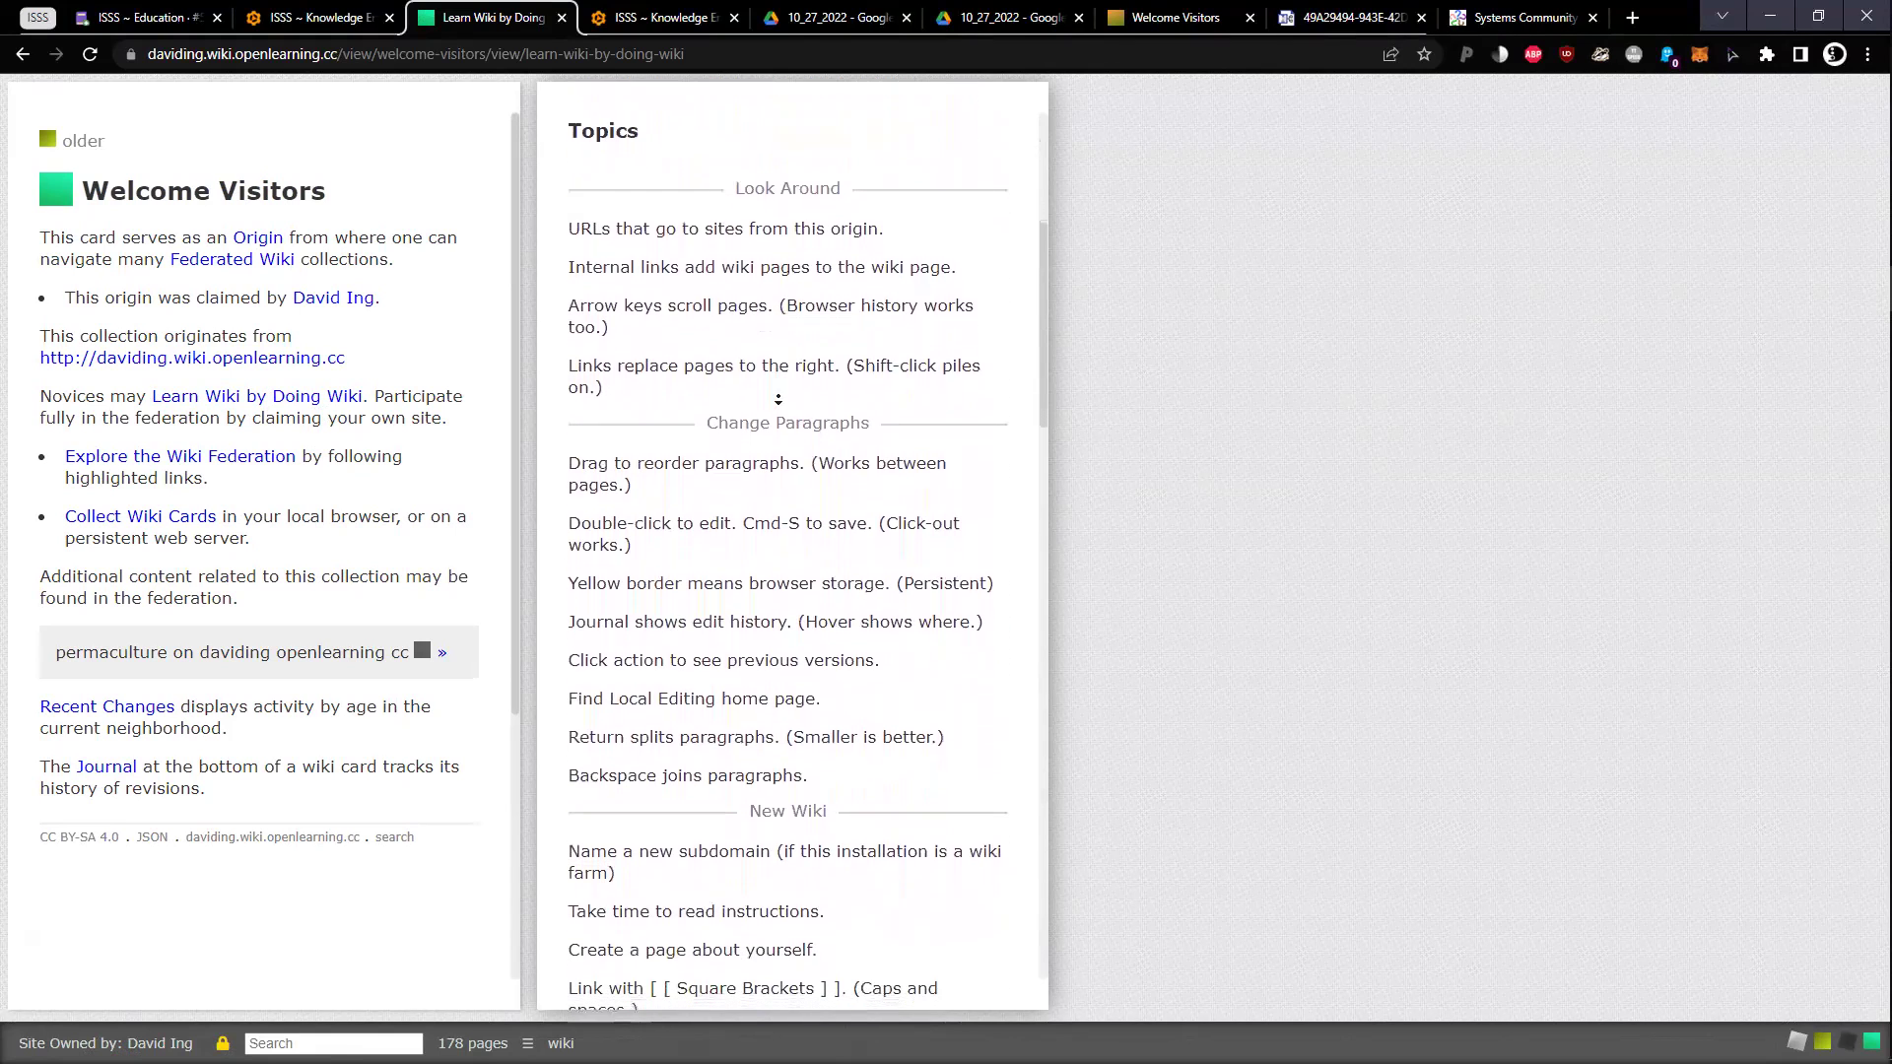
{"action": "left_click", "coordinate": [751, 256]}
{"action": "triple_click", "coordinate": [752, 256]}
{"action": "double_click", "coordinate": [755, 300]}
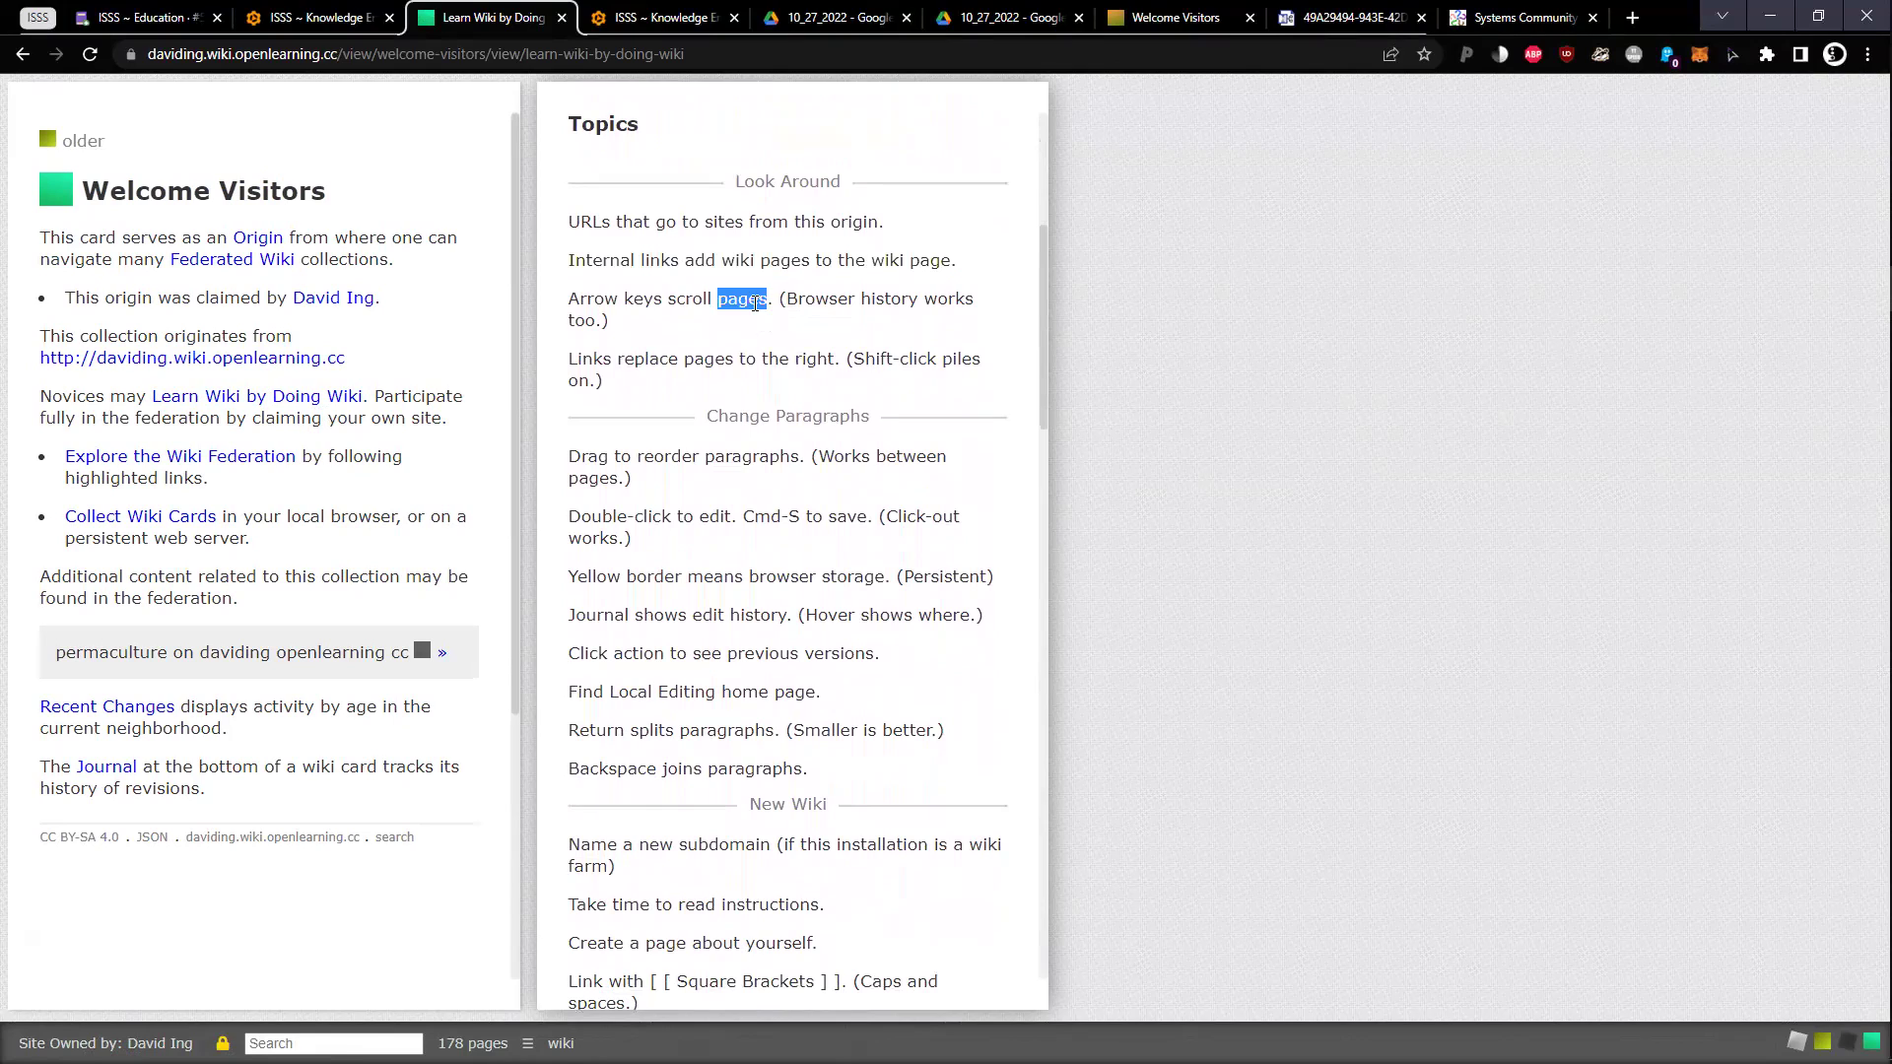
{"action": "triple_click", "coordinate": [754, 301]}
{"action": "left_click", "coordinate": [755, 304]}
Scroll the Topics list down to the Claim section
{"action": "left_click_drag", "start_coordinate": [759, 465], "coordinate": [739, 571]}
{"action": "scroll", "coordinate": [743, 530], "scroll_direction": "down", "scroll_amount": 3}
{"action": "scroll", "coordinate": [743, 525], "scroll_direction": "down", "scroll_amount": 12}
{"action": "scroll", "coordinate": [743, 516], "scroll_direction": "down", "scroll_amount": 5}
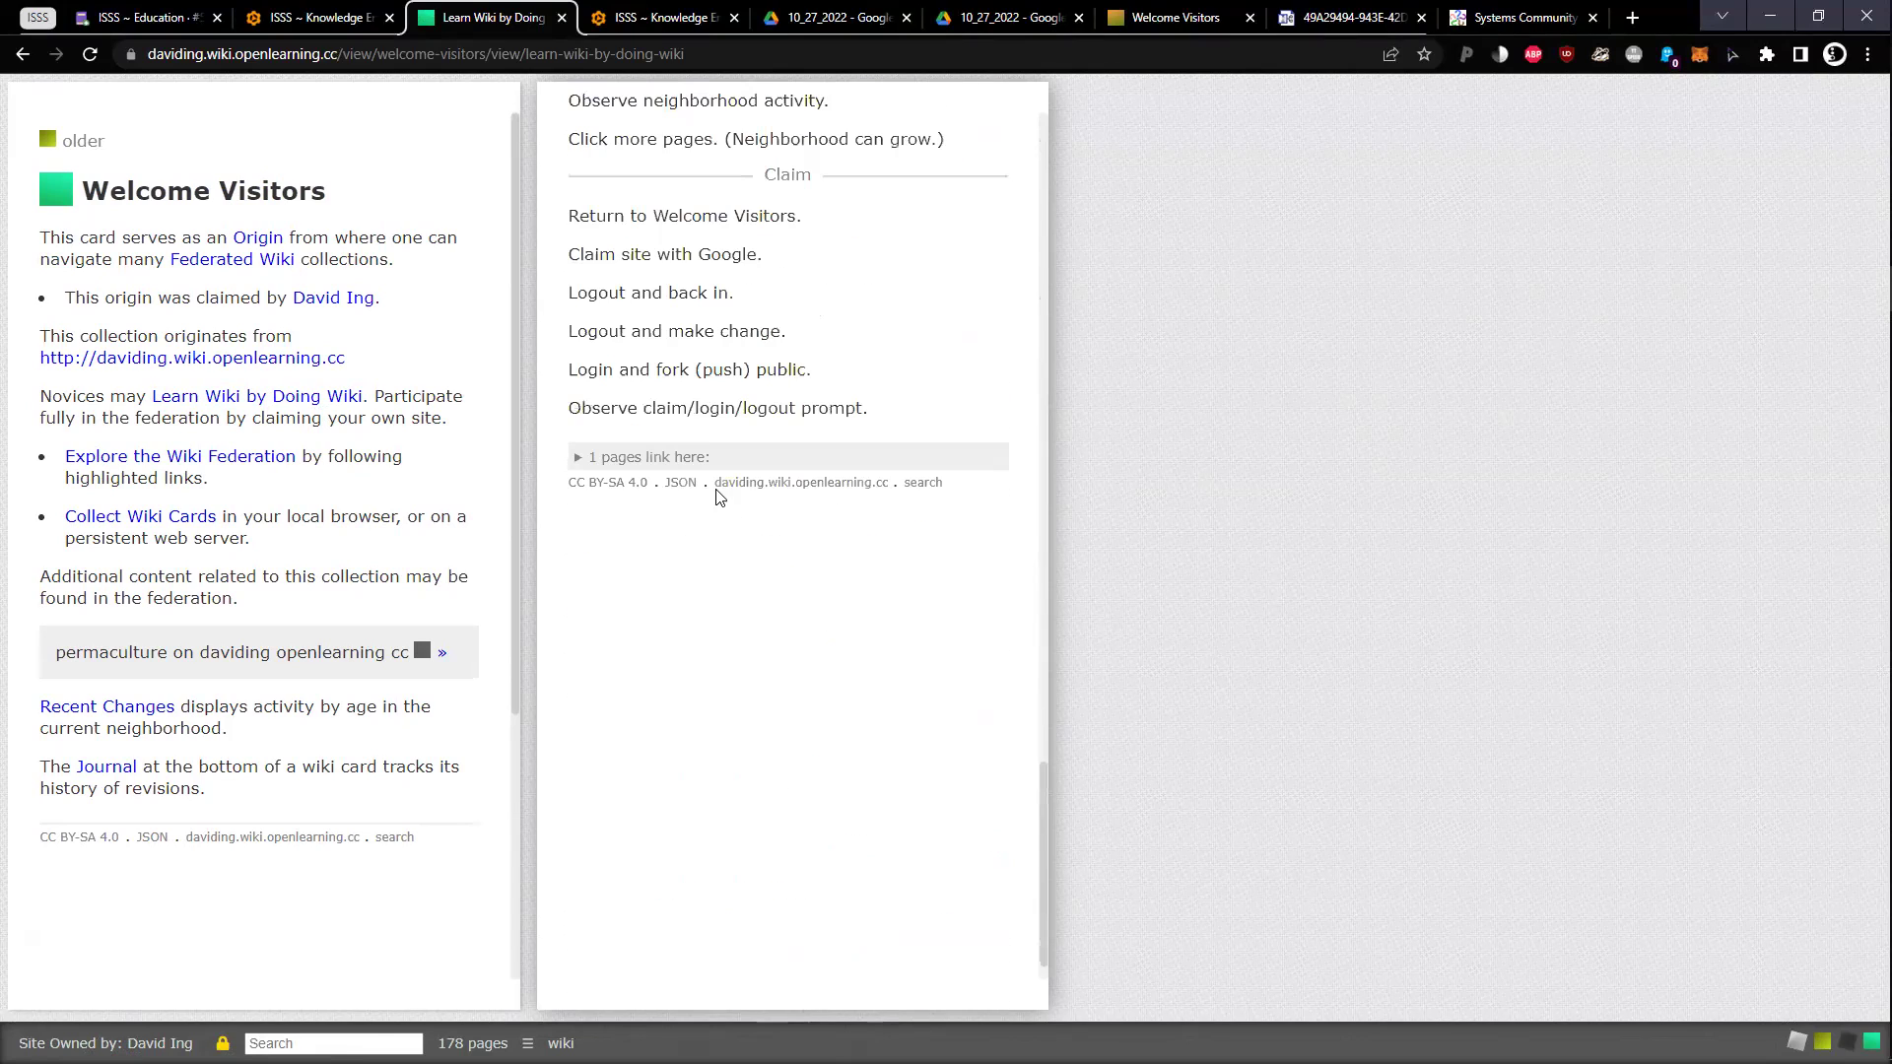
Open the systemschanges.com/online link past the security warning, then return to the Coda notes
{"action": "left_click", "coordinate": [299, 20]}
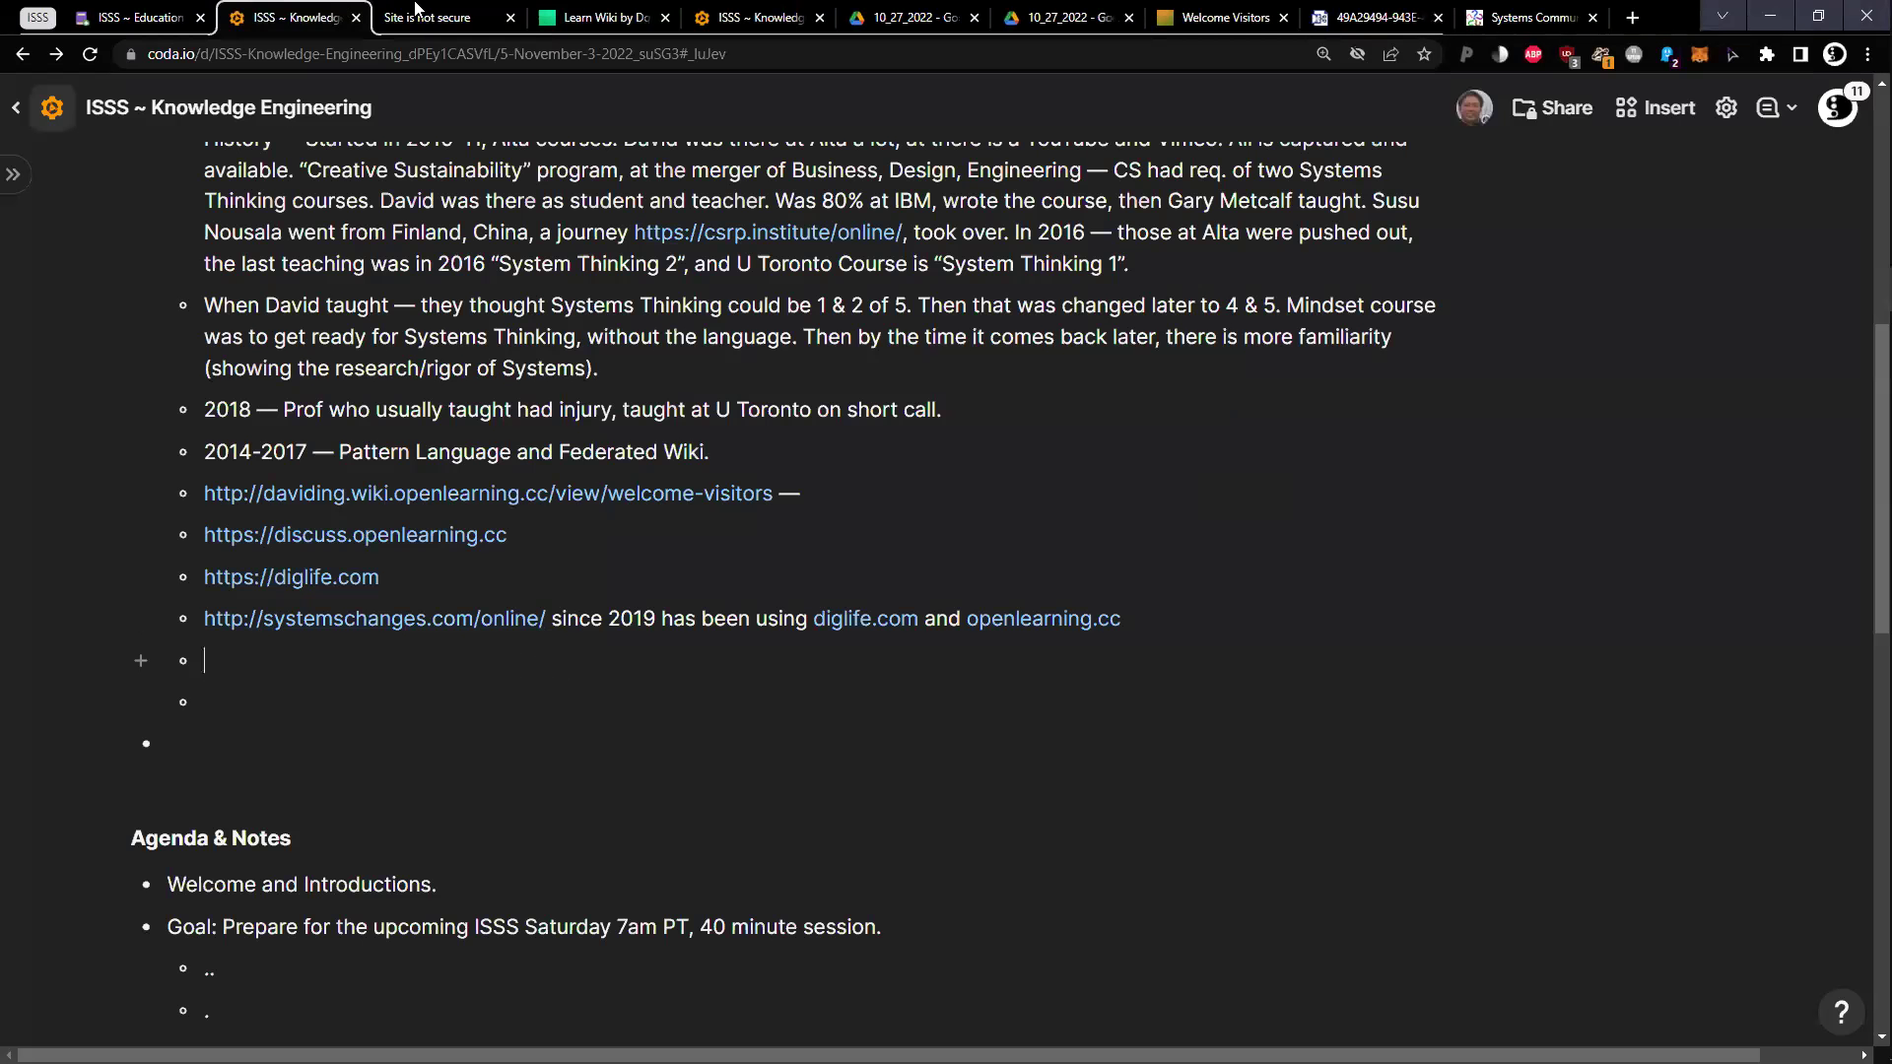
{"action": "left_click", "coordinate": [668, 502]}
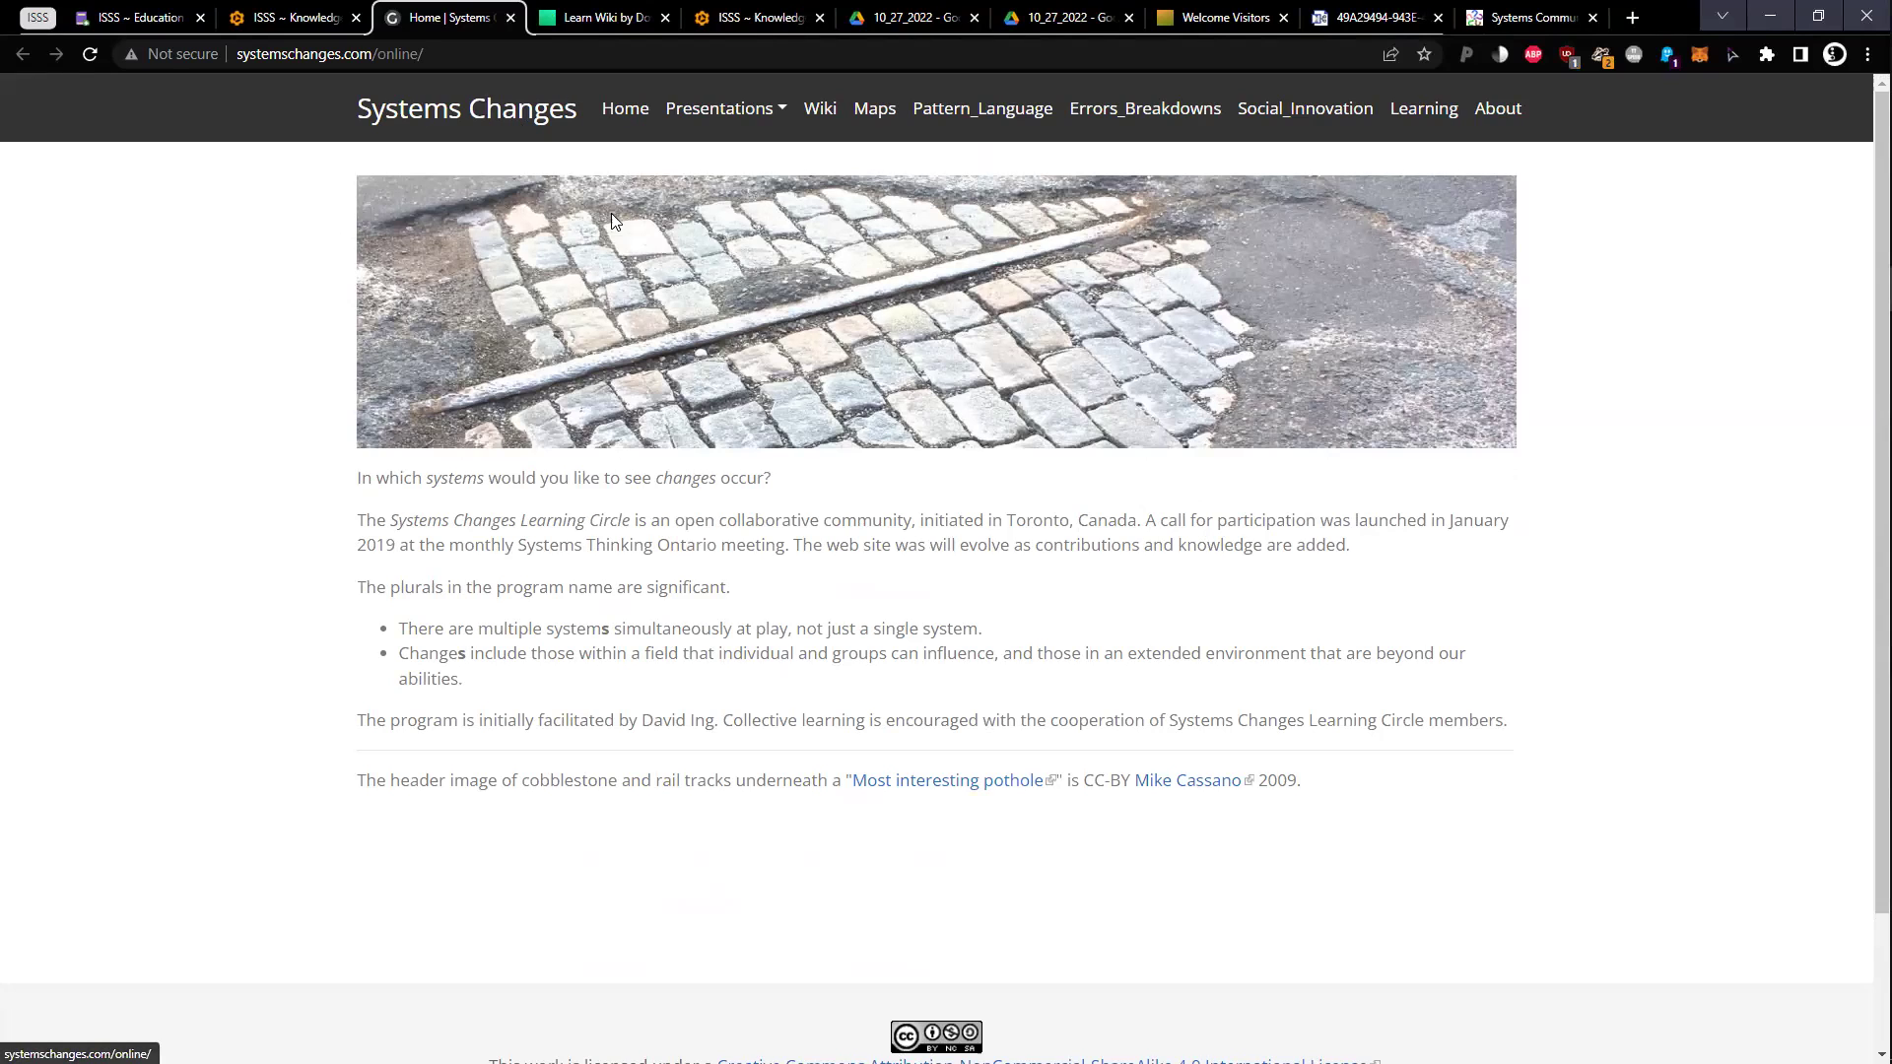
{"action": "left_click", "coordinate": [293, 21]}
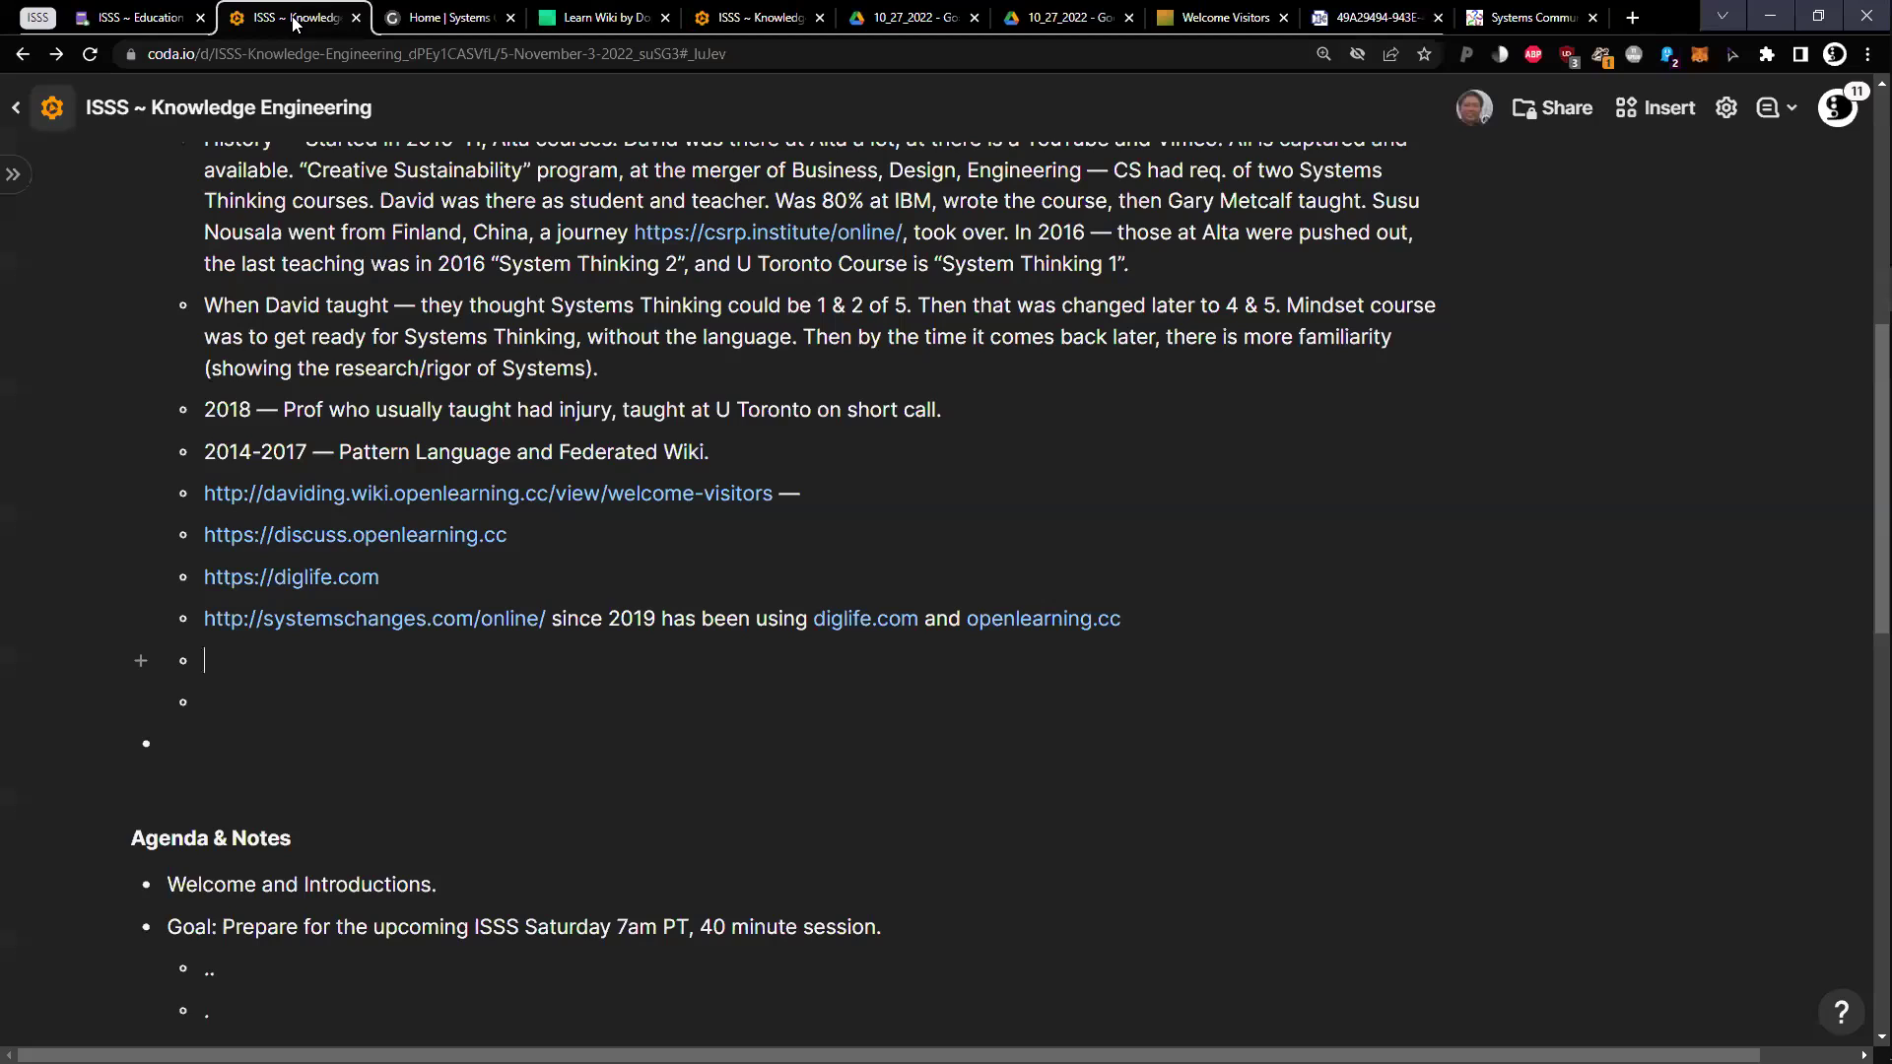
Scroll the Learn Wiki by Doing card back to its top and open Collect Wiki Cards
{"action": "left_click", "coordinate": [611, 19]}
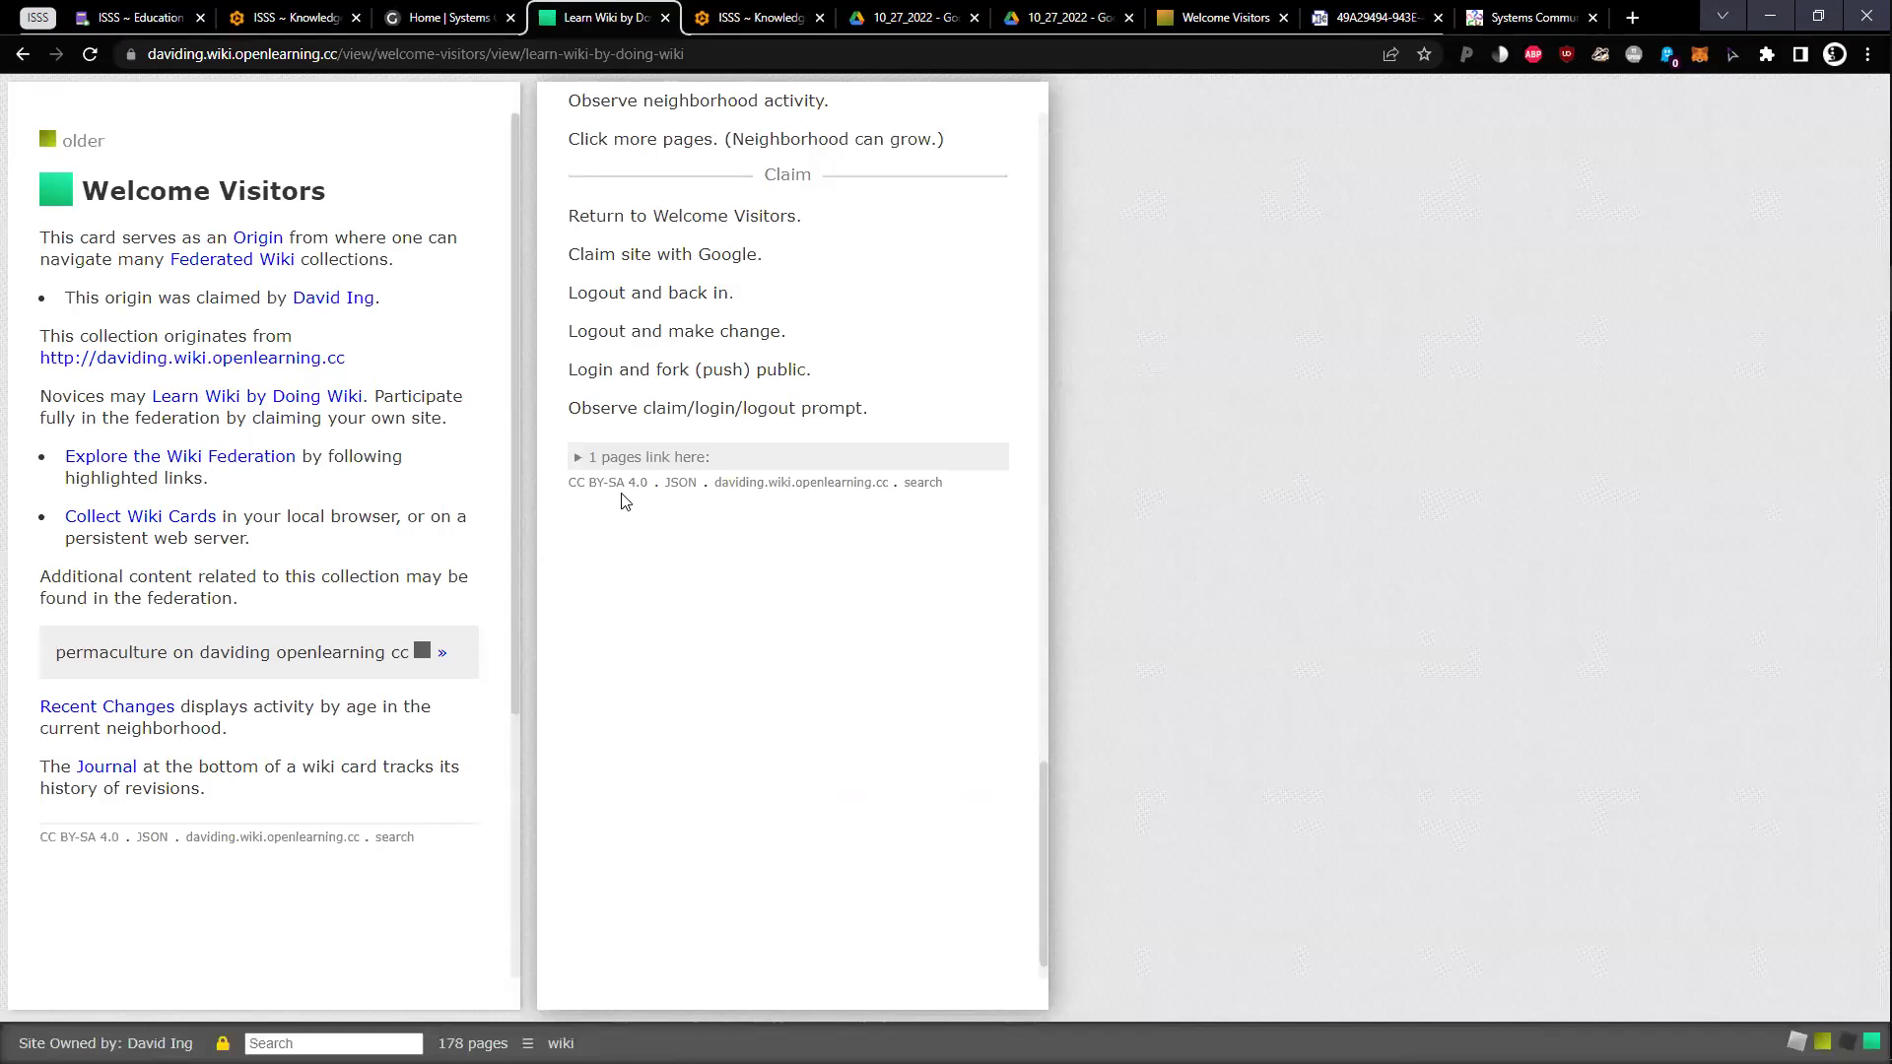
{"action": "scroll", "coordinate": [631, 461], "scroll_direction": "up", "scroll_amount": 1}
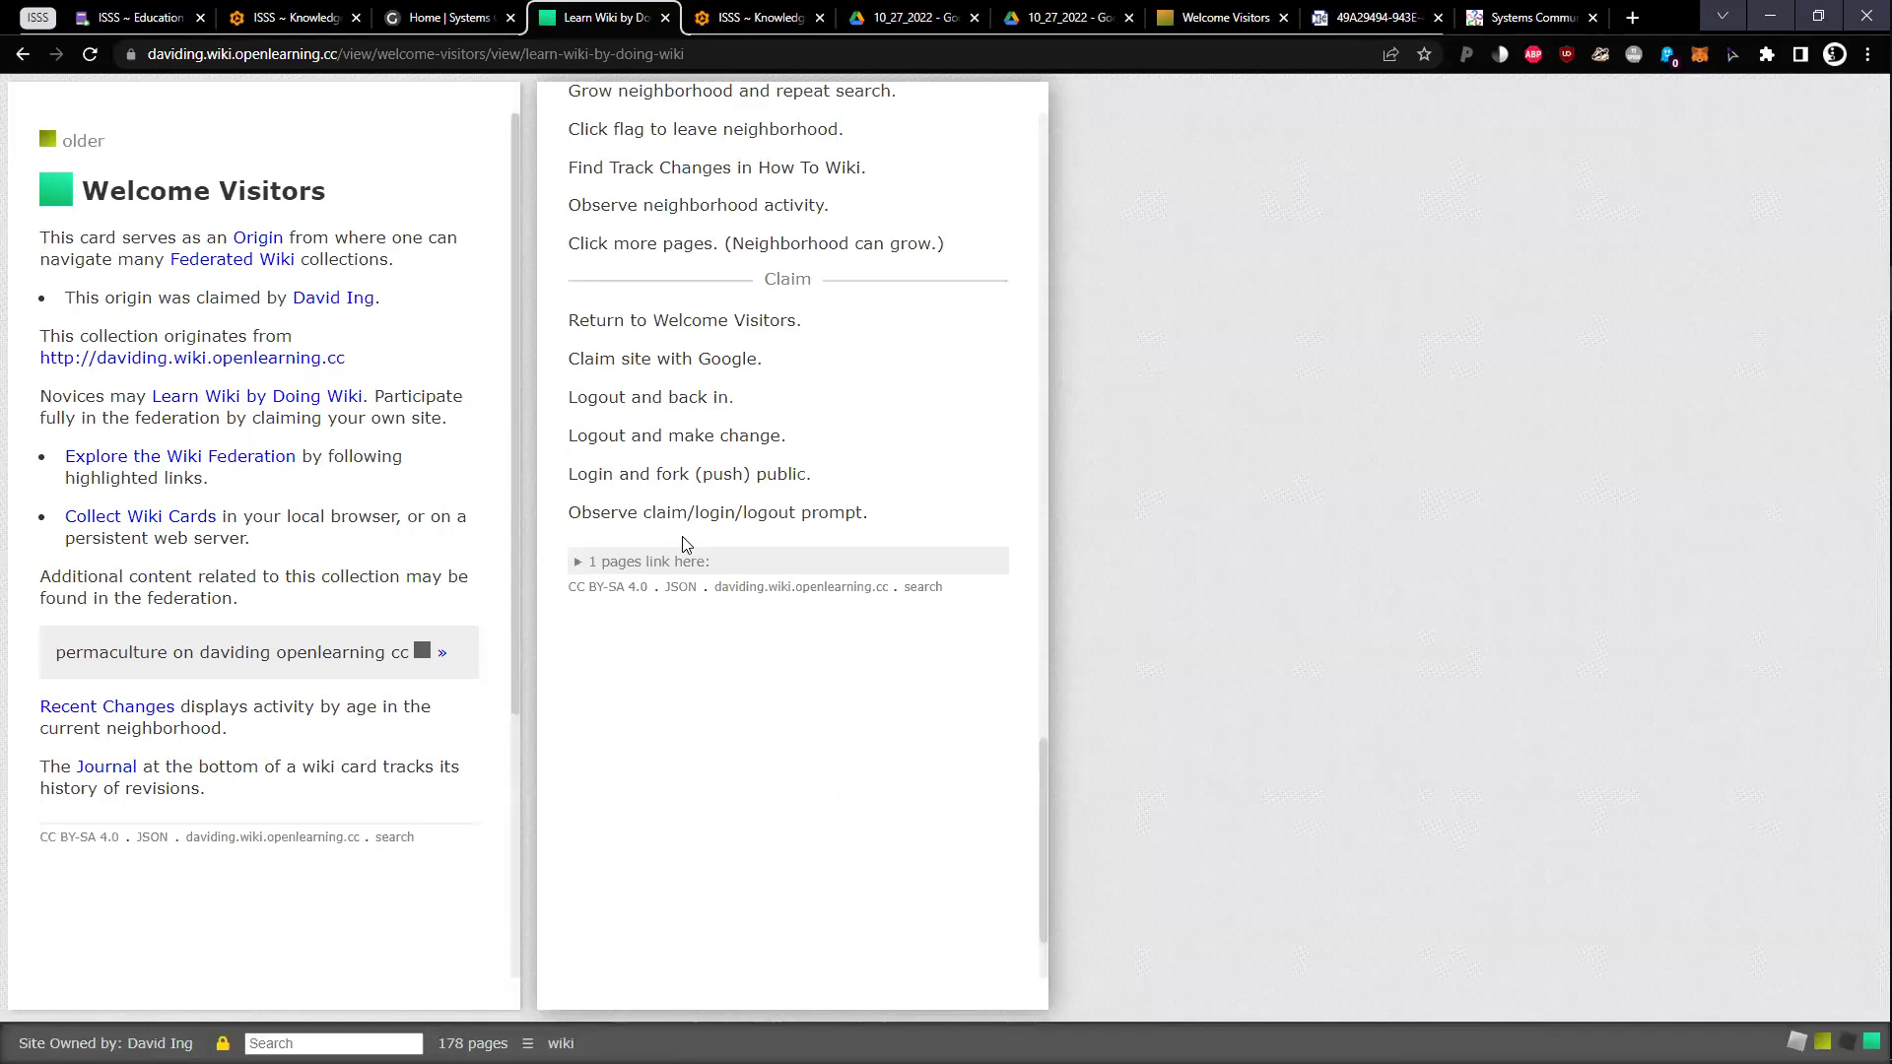
{"action": "scroll", "coordinate": [683, 540], "scroll_direction": "up", "scroll_amount": 1}
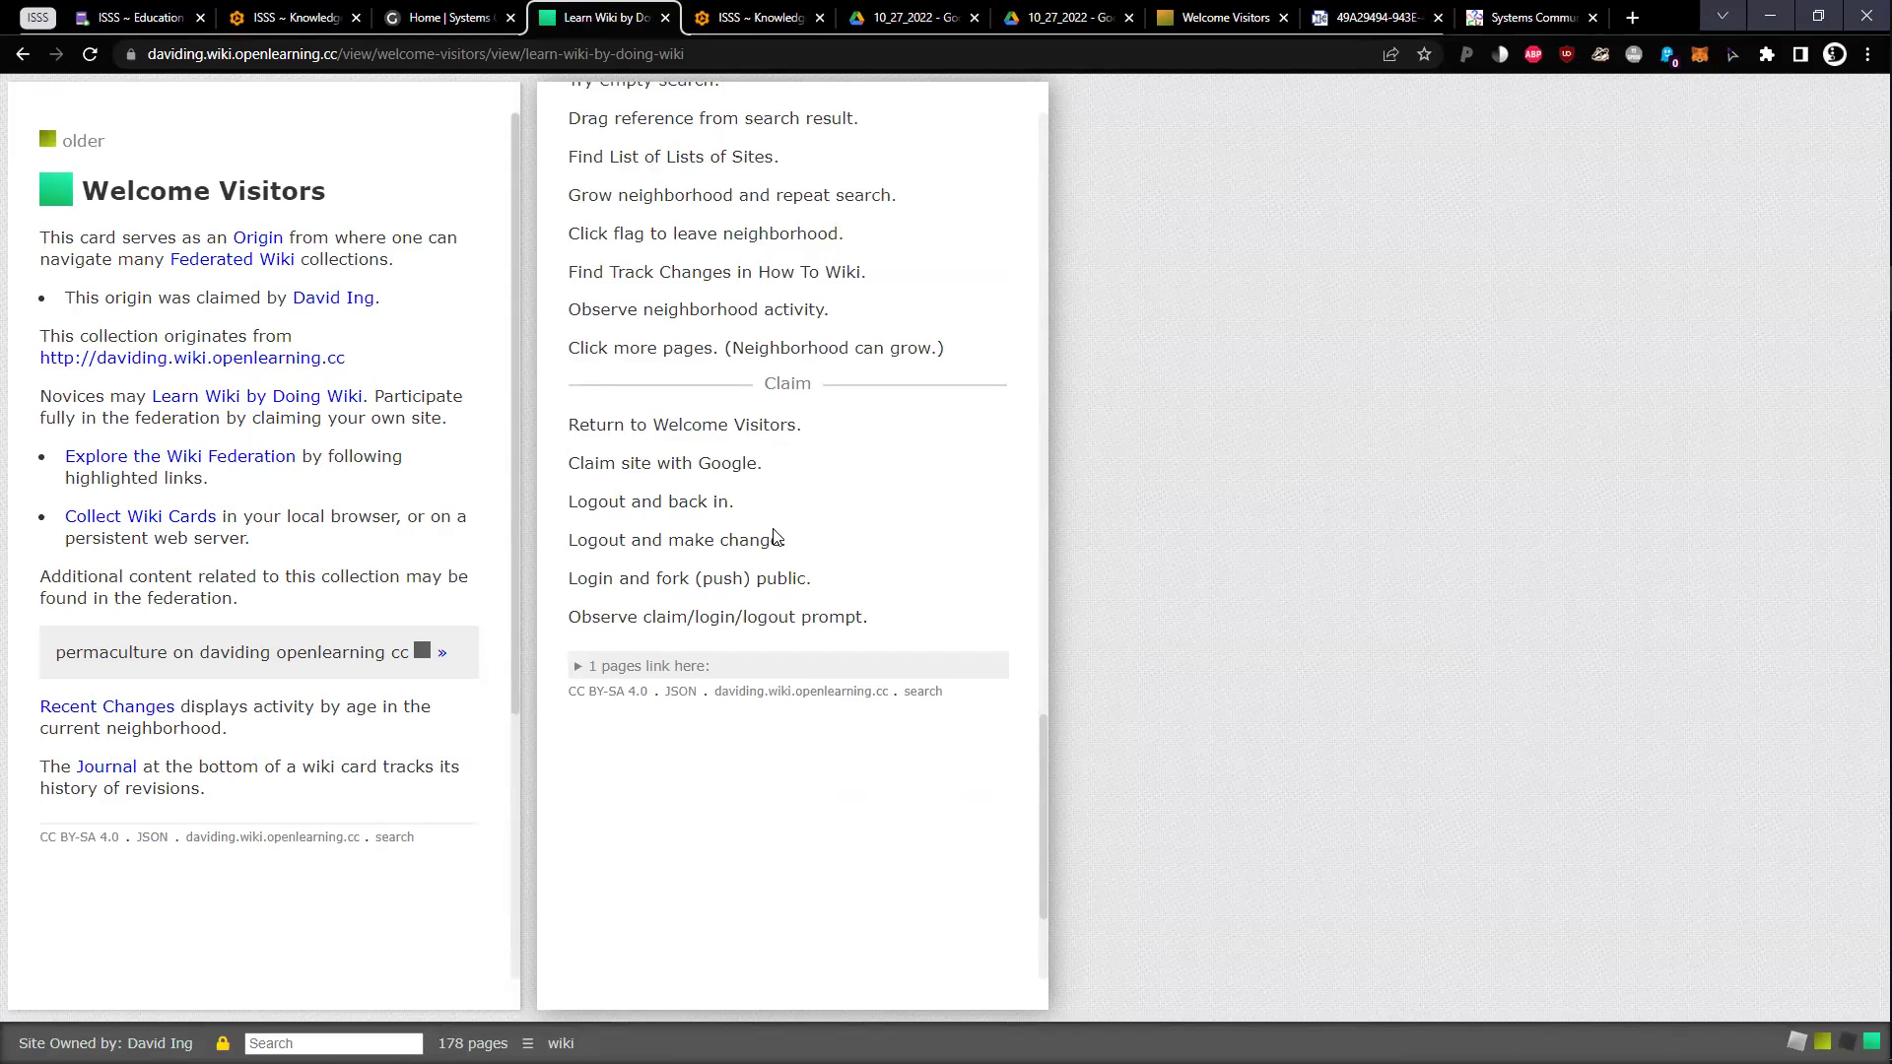
{"action": "scroll", "coordinate": [774, 537], "scroll_direction": "up", "scroll_amount": 5}
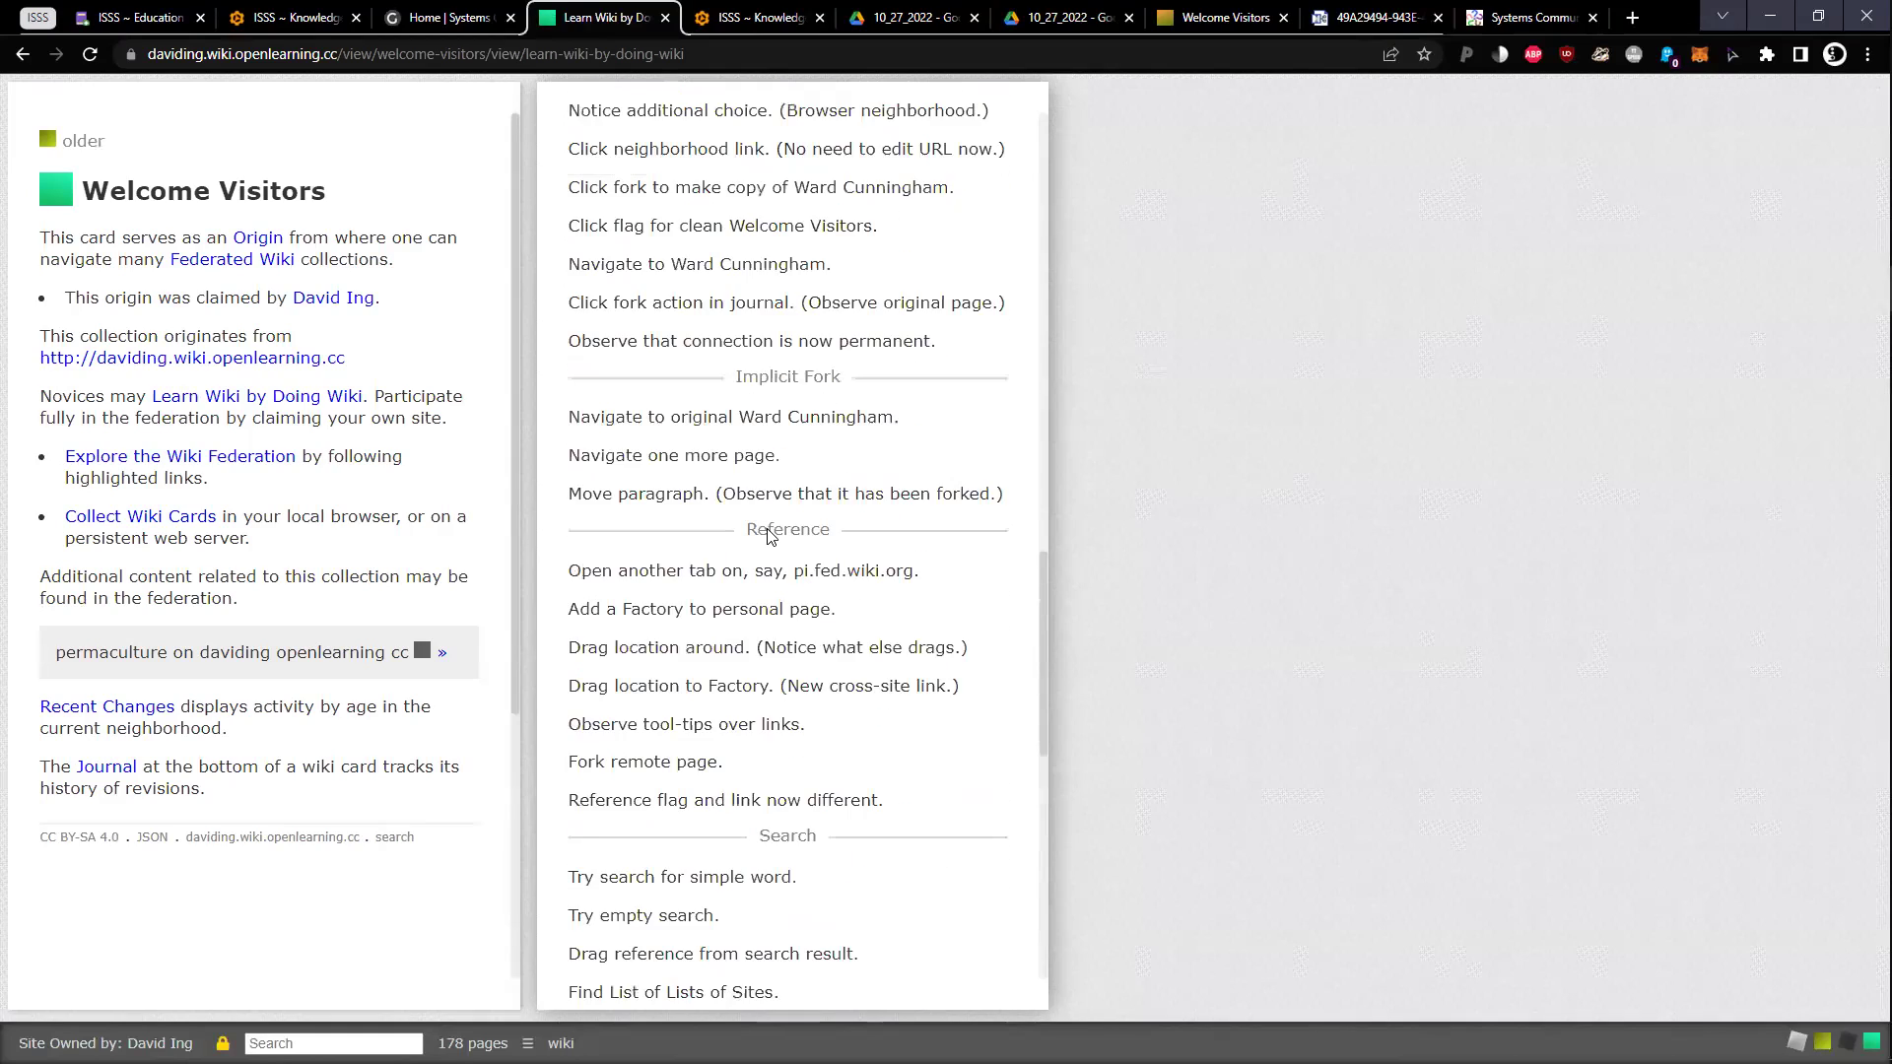
{"action": "scroll", "coordinate": [768, 535], "scroll_direction": "up", "scroll_amount": 15}
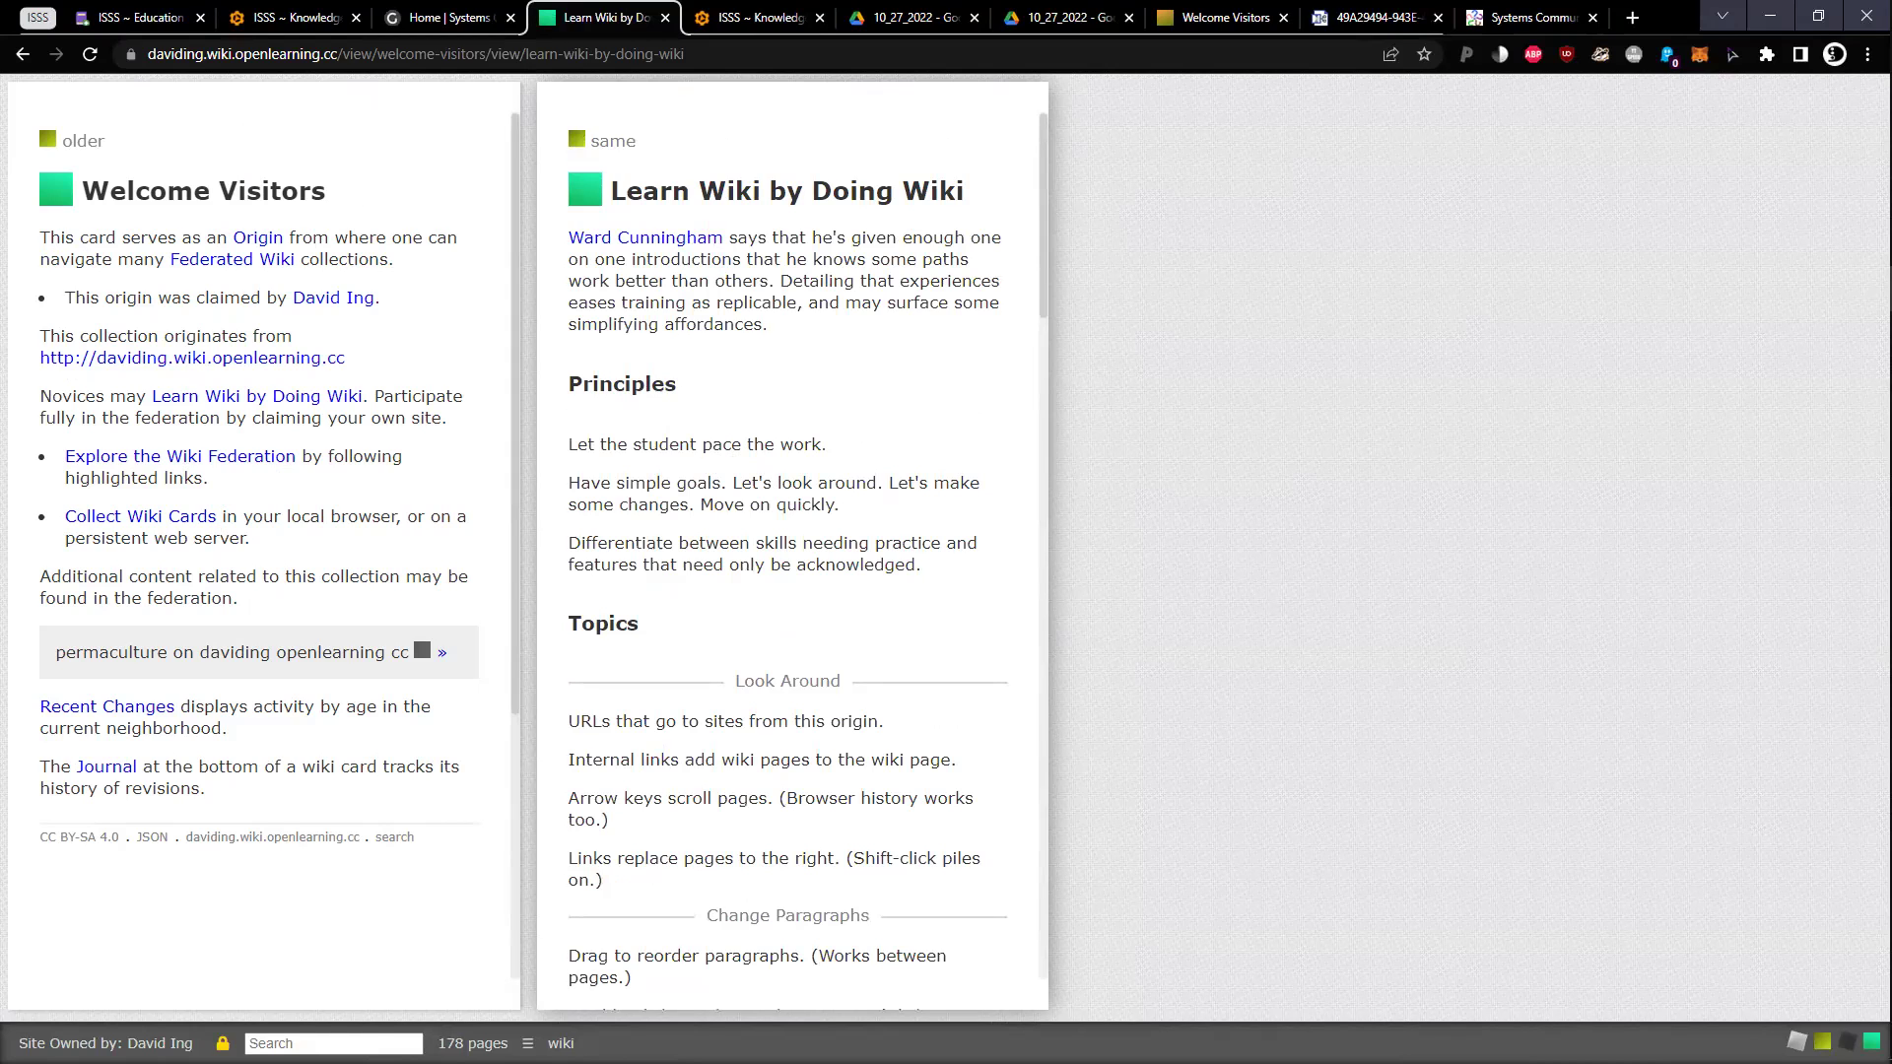
{"action": "left_click", "coordinate": [186, 516]}
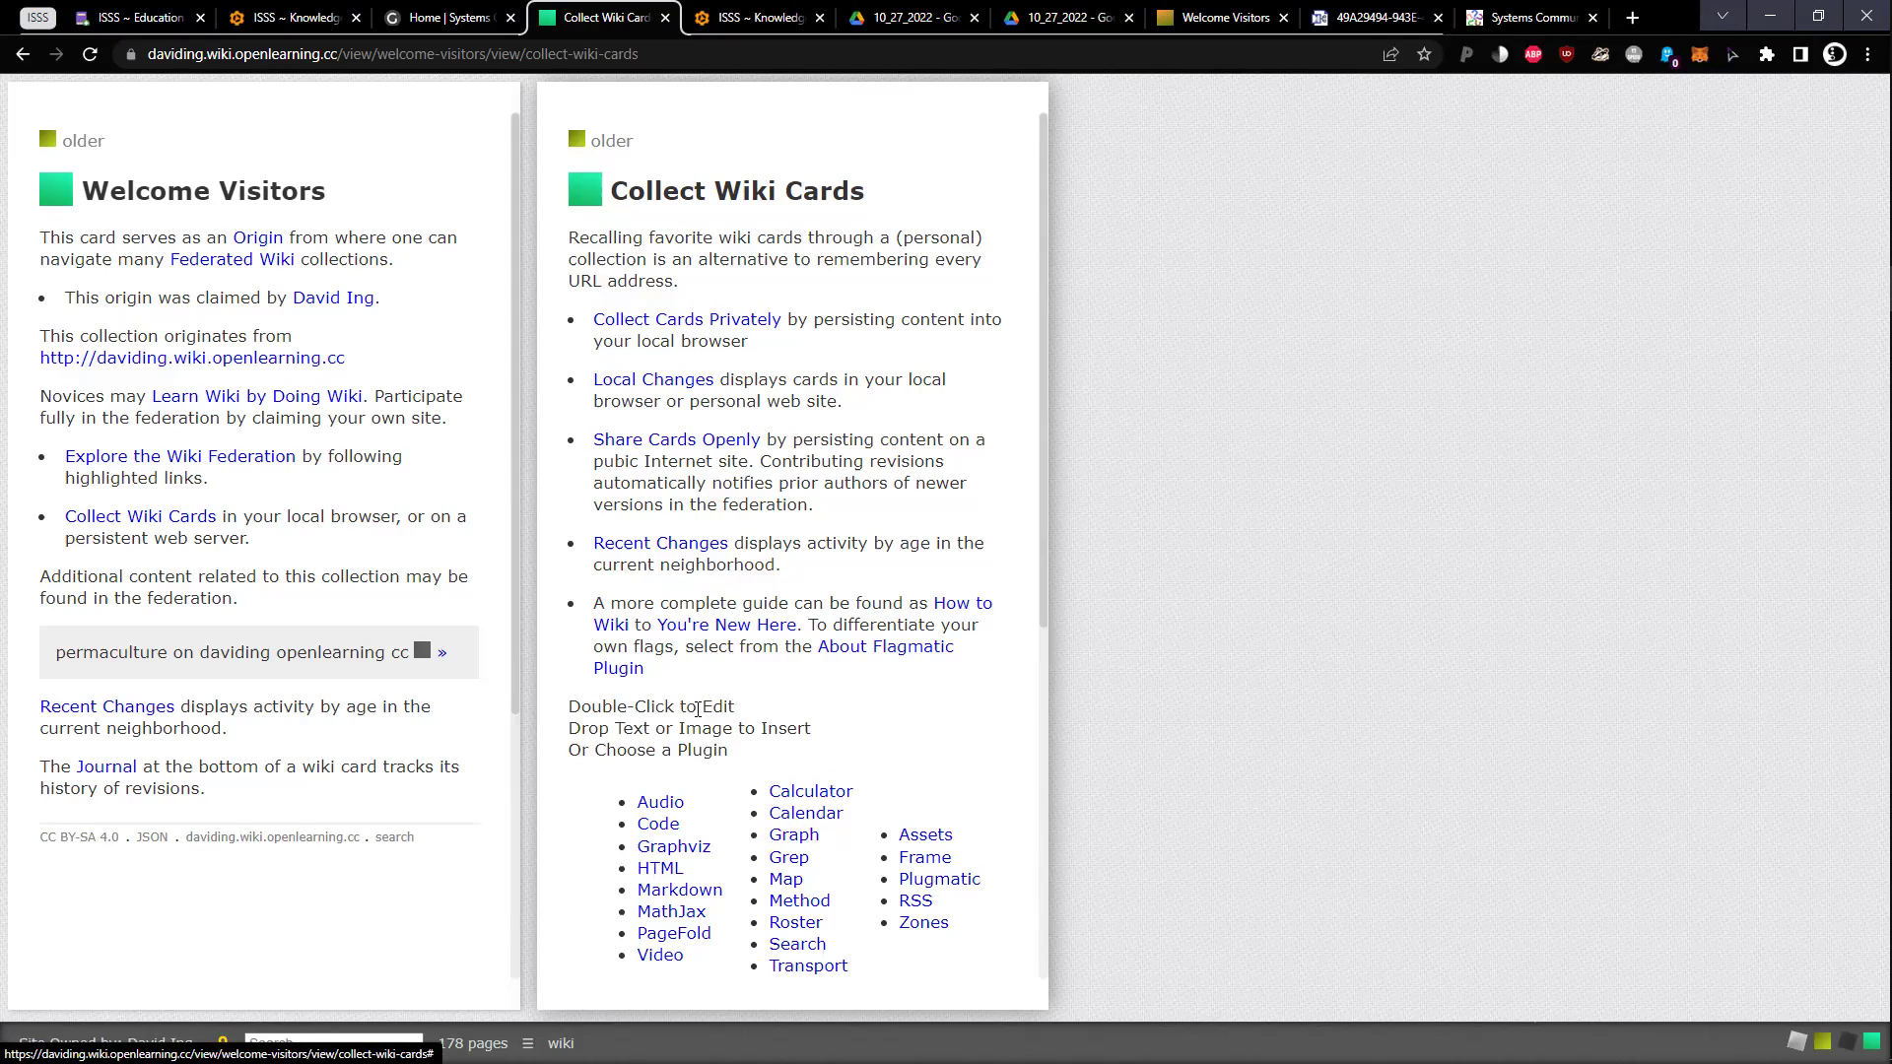
Open the About Flagmatic Plugin page, then switch back to the Coda meeting page
{"action": "left_click", "coordinate": [620, 670]}
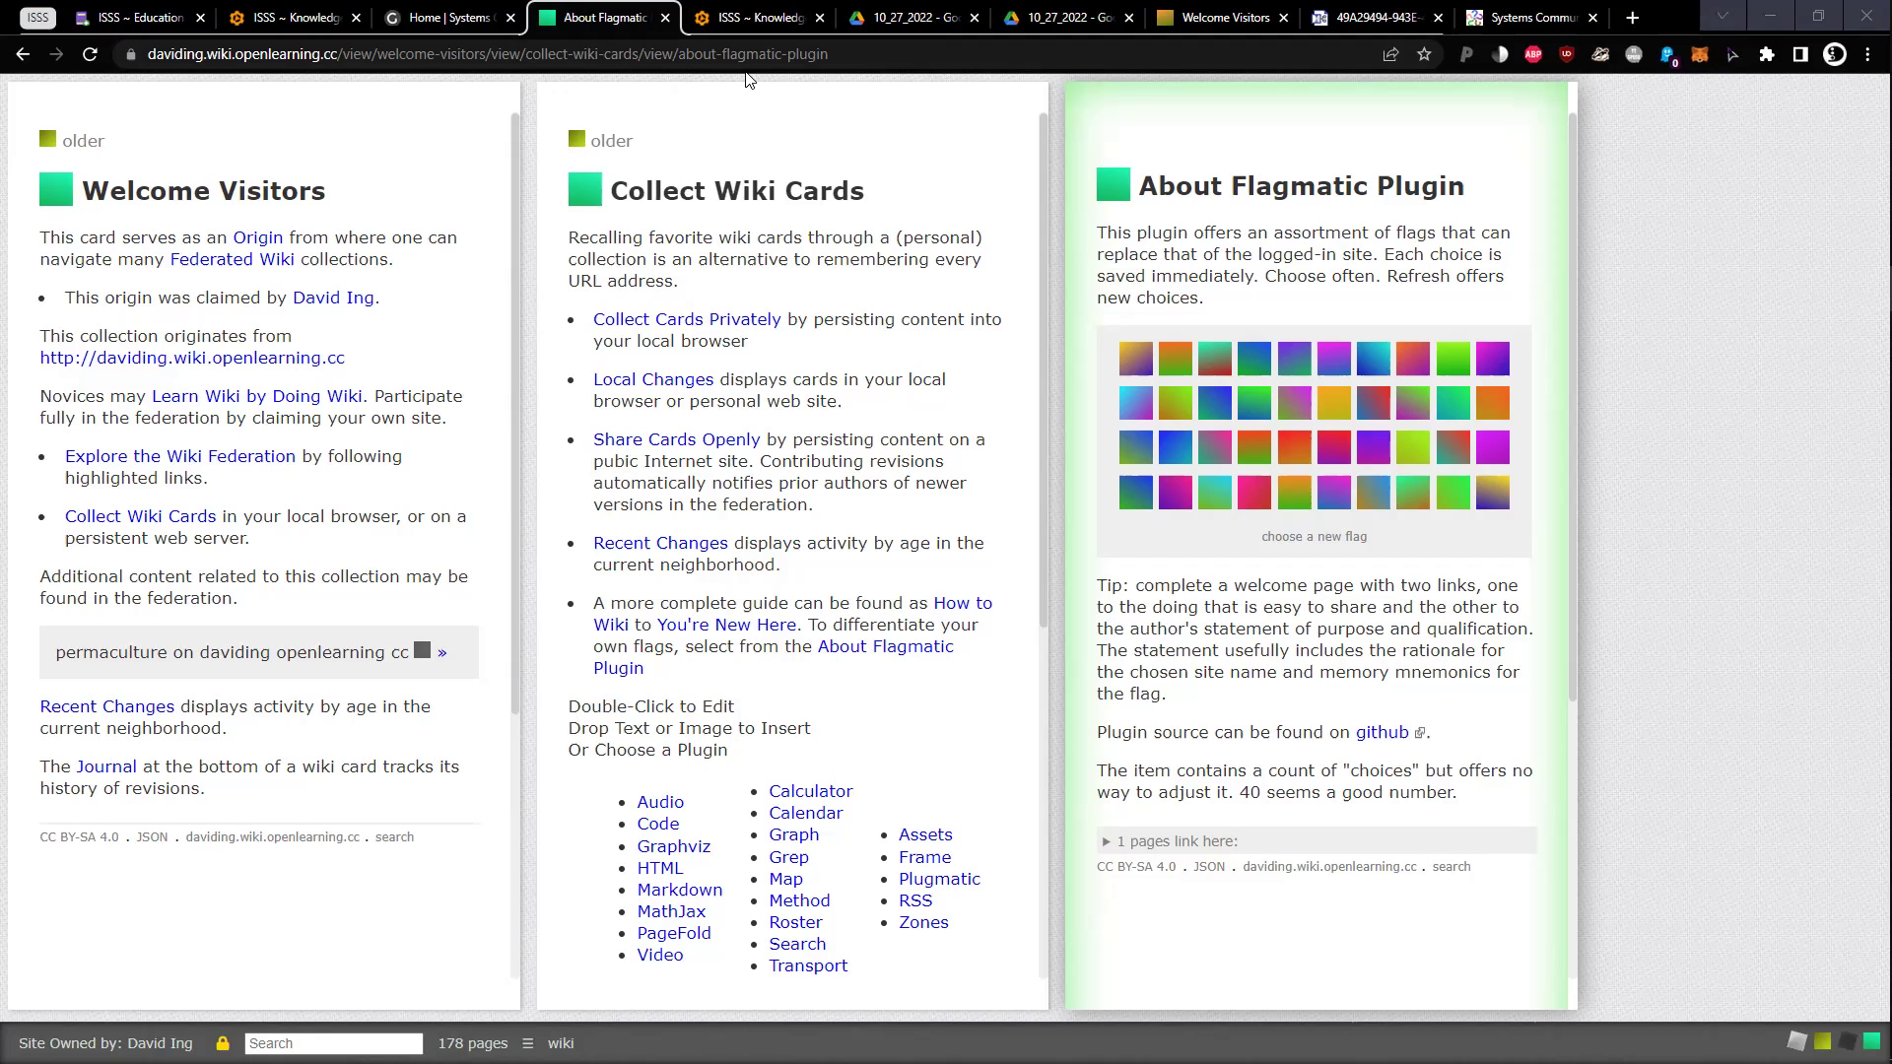
{"action": "left_click", "coordinate": [729, 21]}
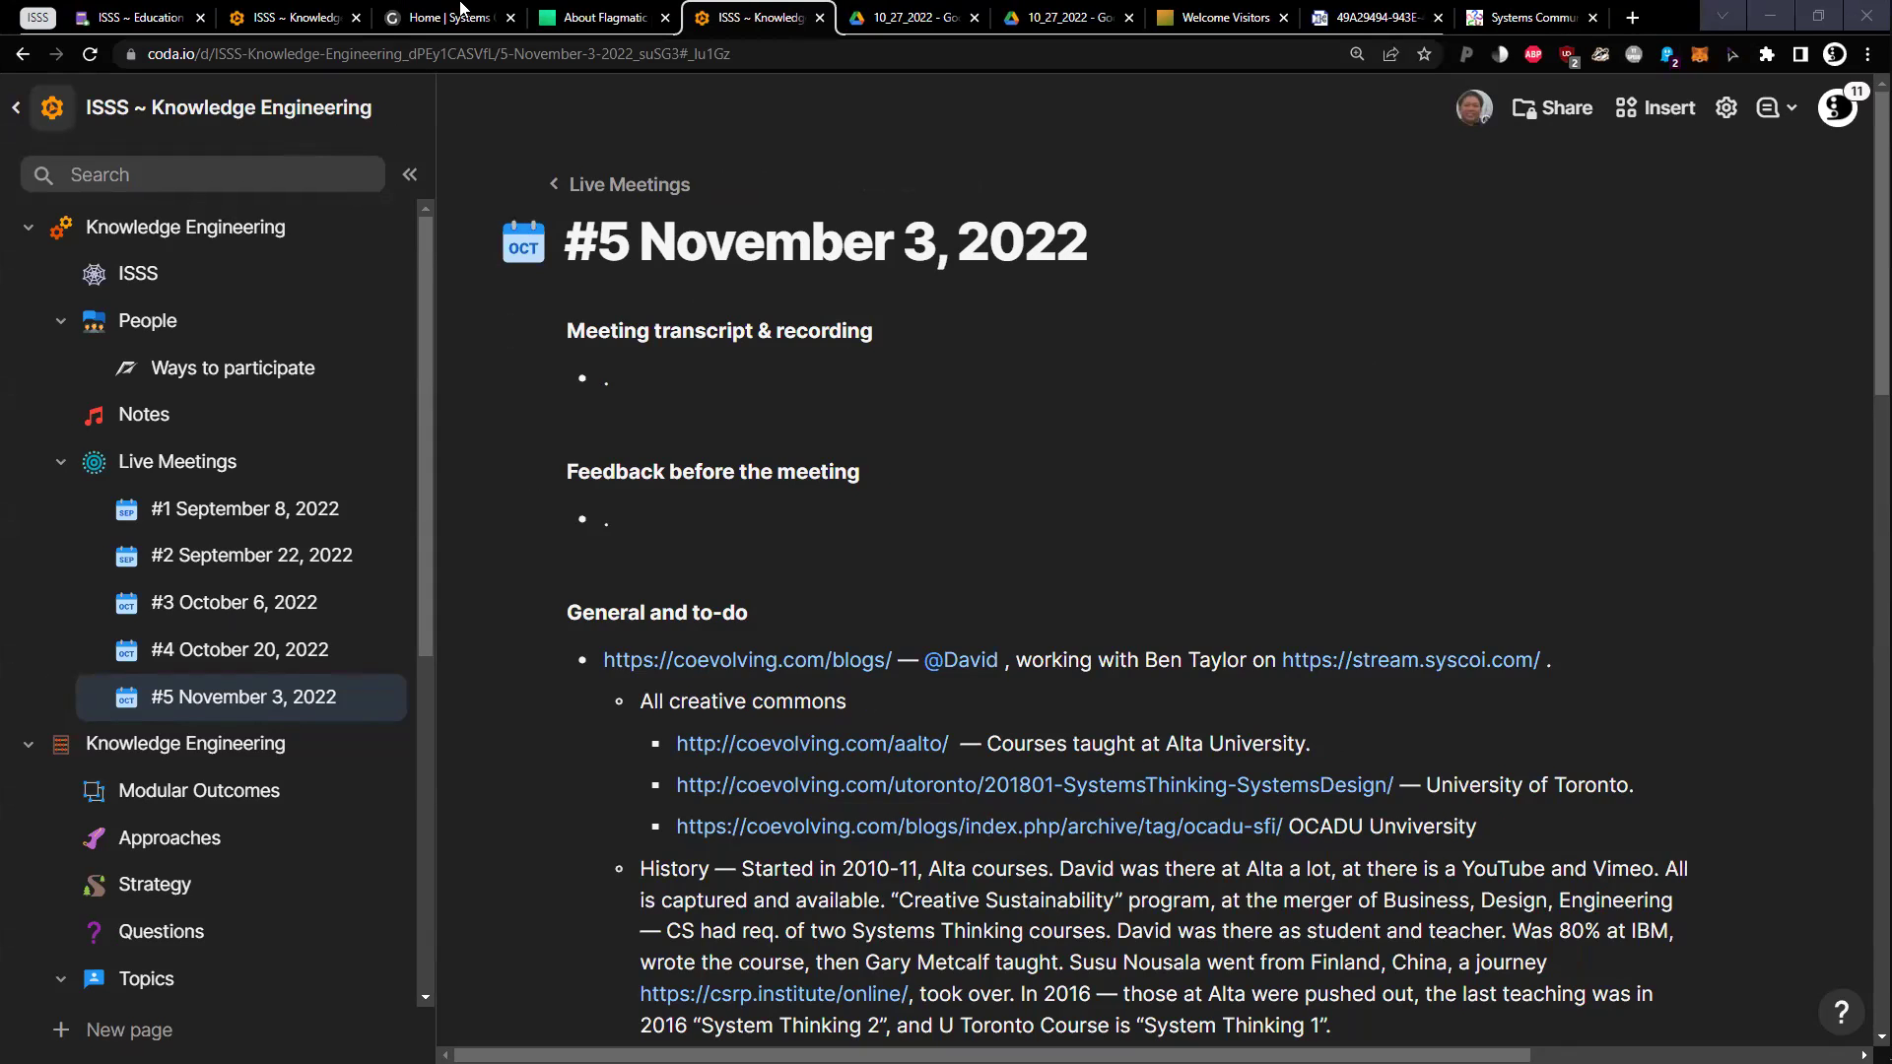
Switch between the Systems Changes site and the links list in the Coda notes
{"action": "left_click", "coordinate": [460, 10]}
{"action": "left_click", "coordinate": [311, 10]}
{"action": "left_click", "coordinate": [430, 12]}
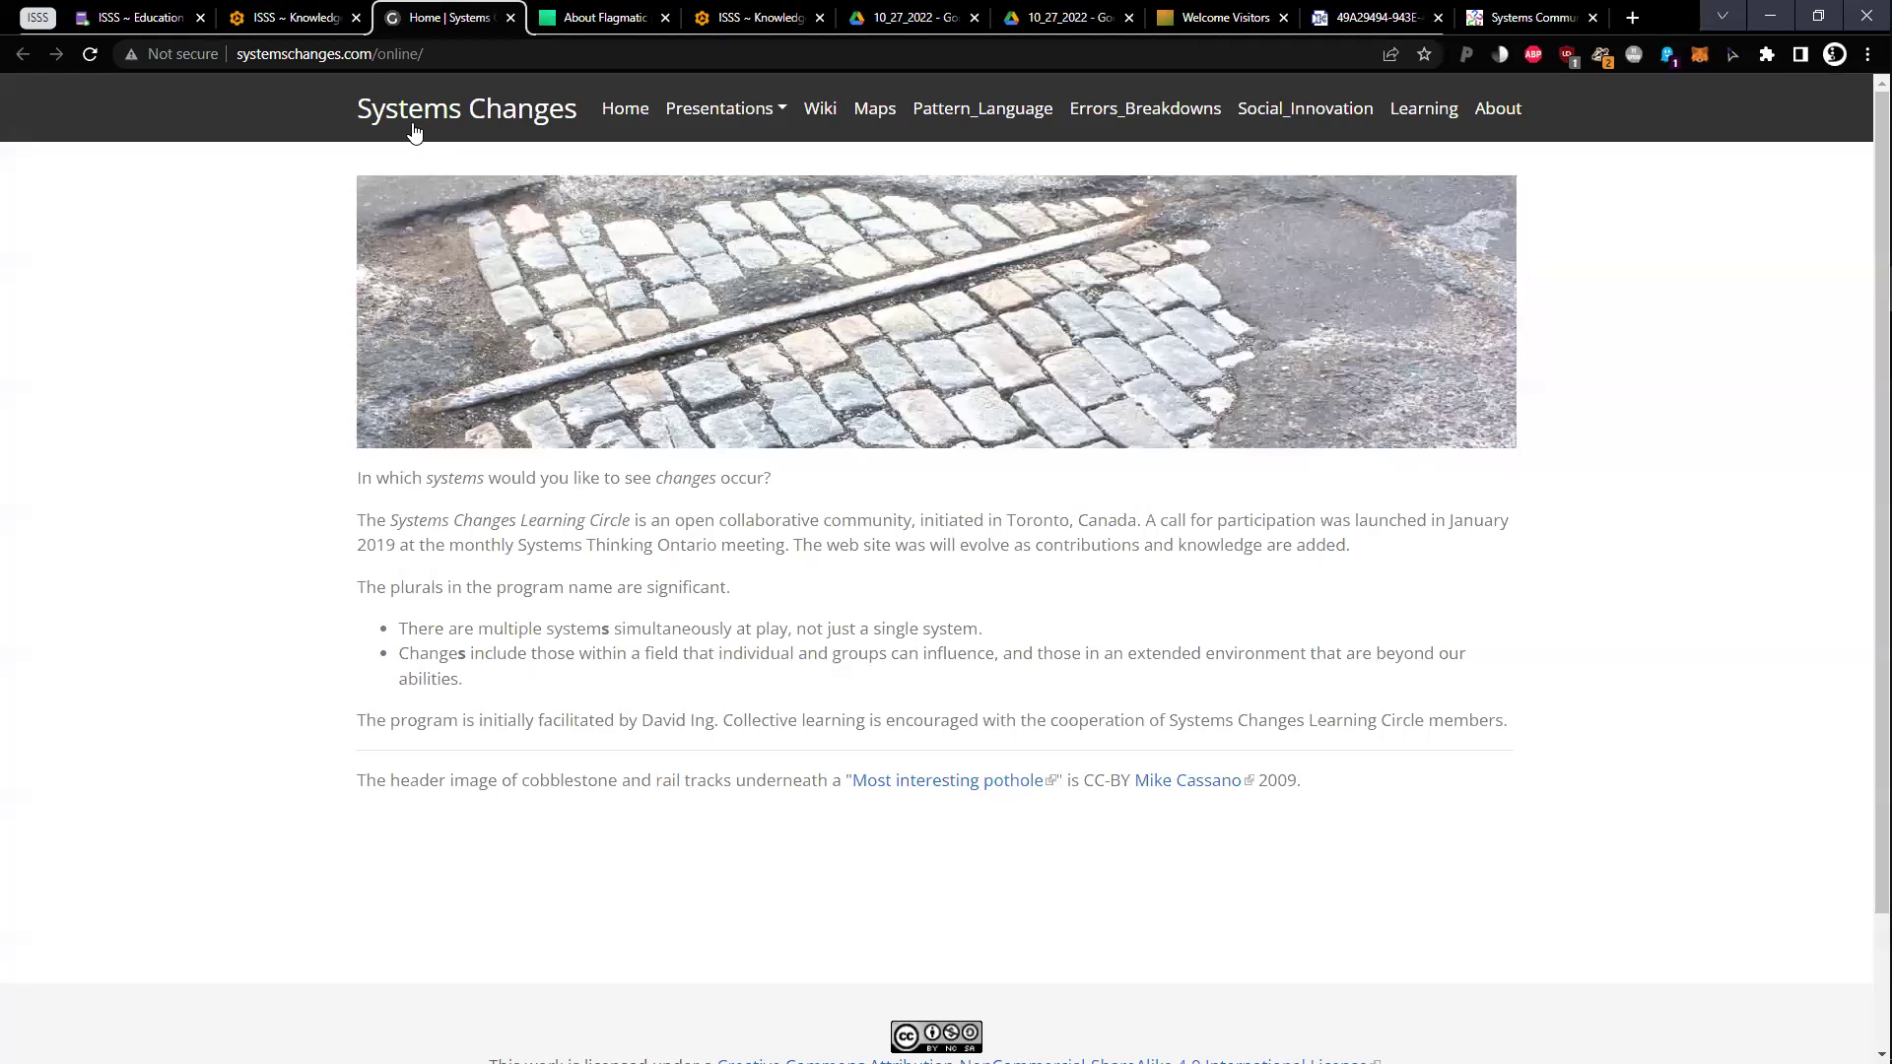
{"action": "left_click", "coordinate": [311, 12]}
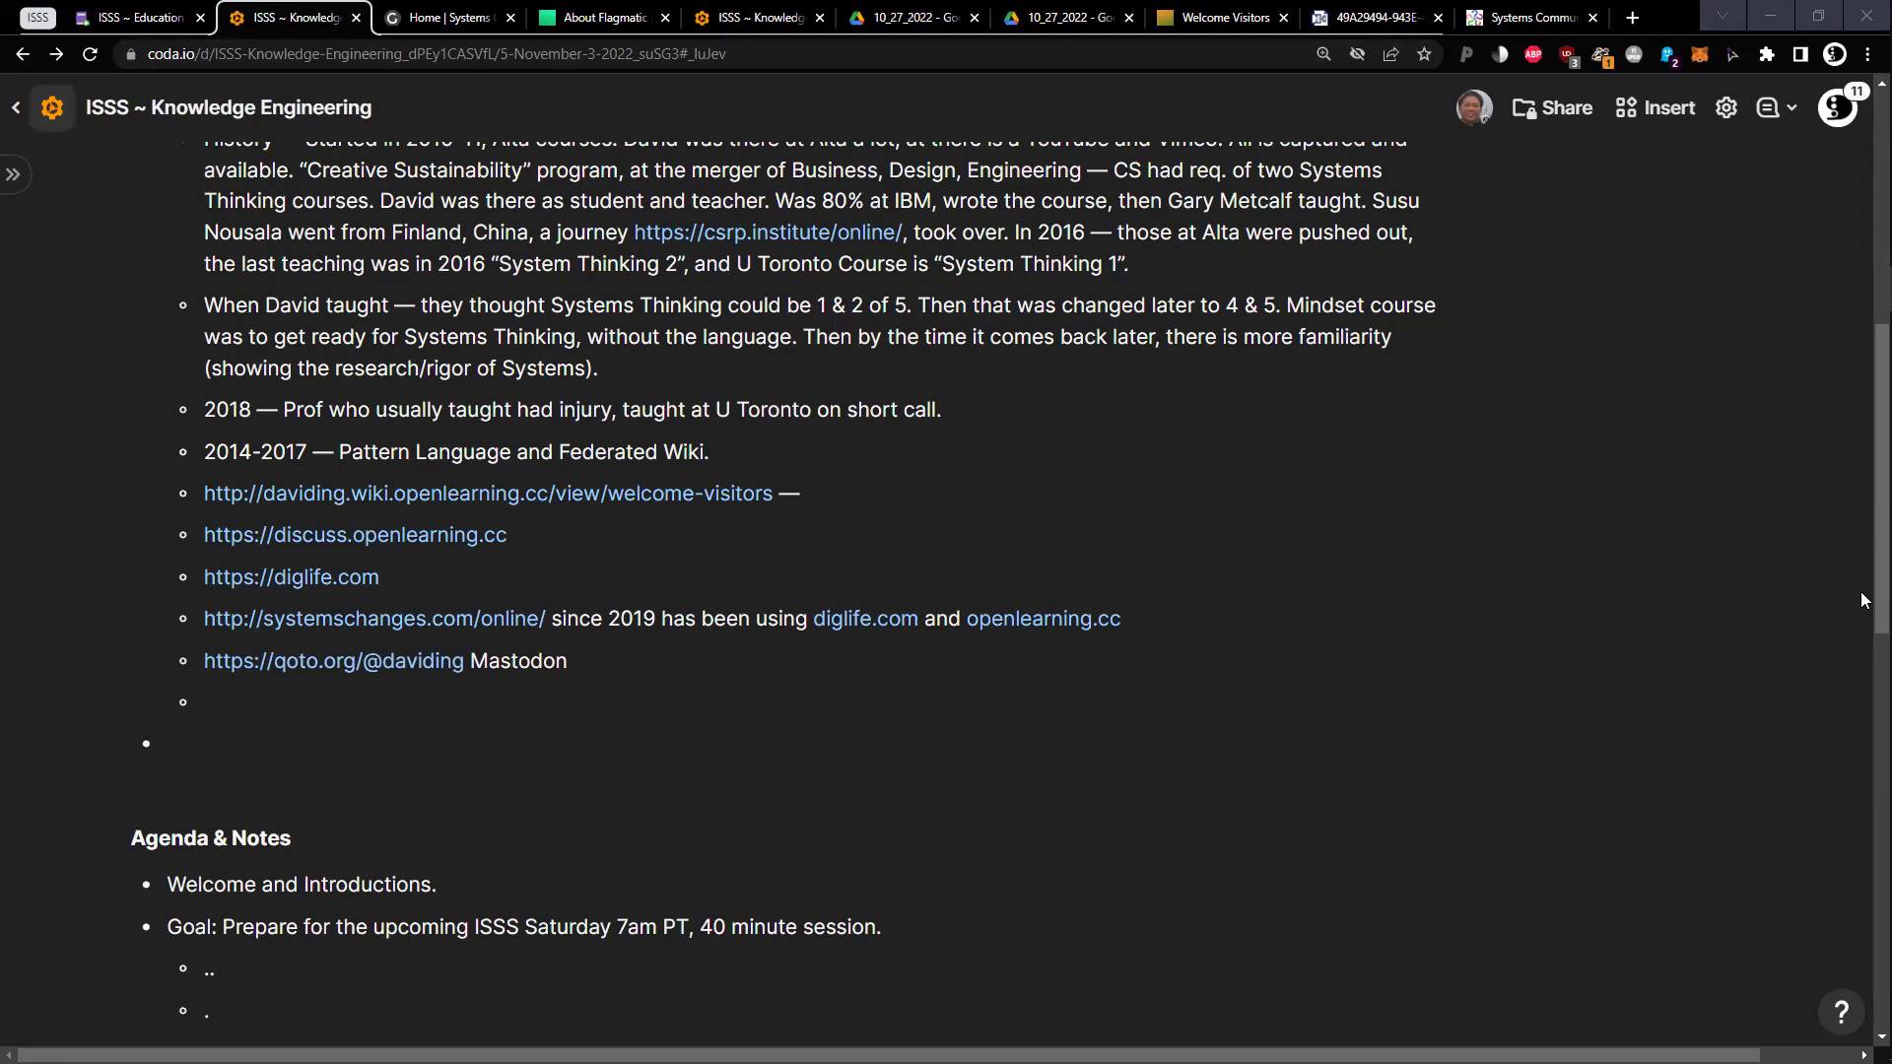
Return to the Federated Wiki and go back, closing the About Flagmatic Plugin card
{"action": "left_click", "coordinate": [444, 17]}
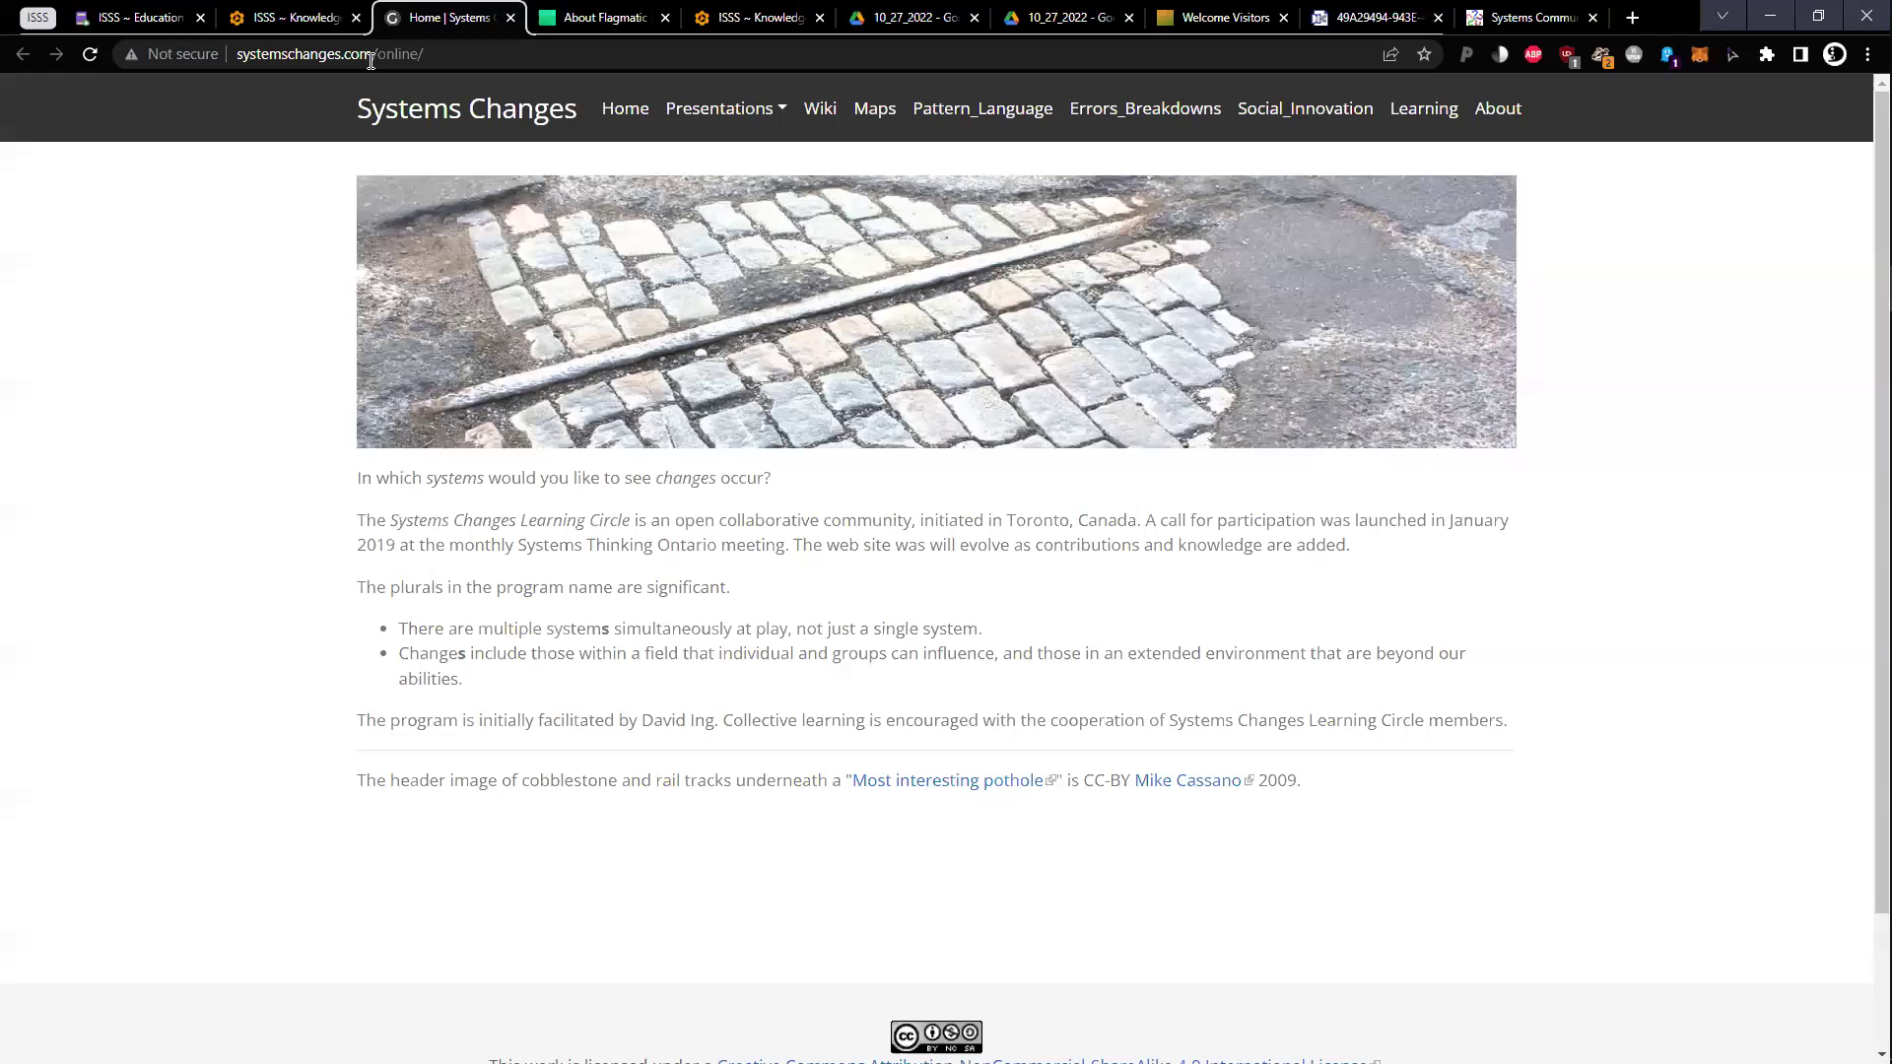
{"action": "left_click", "coordinate": [559, 12]}
{"action": "left_click", "coordinate": [483, 53]}
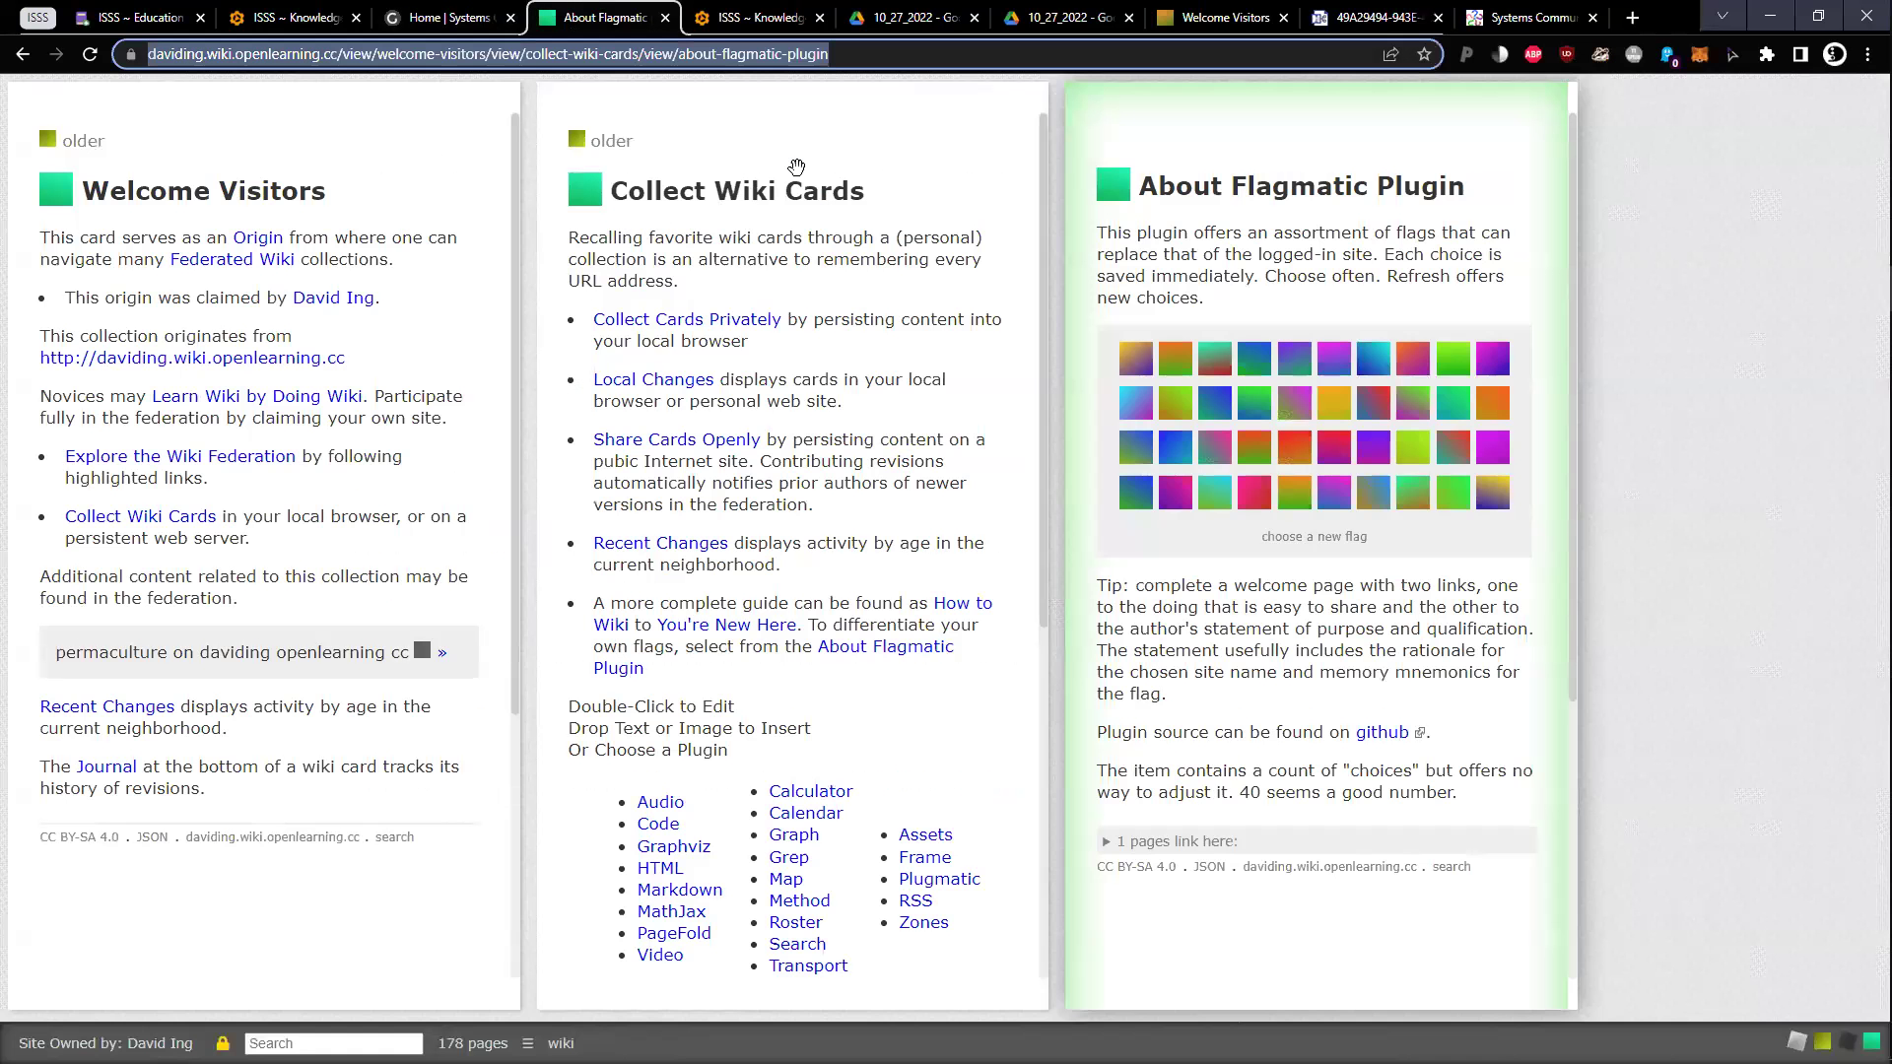
{"action": "key", "text": "alt+Left"}
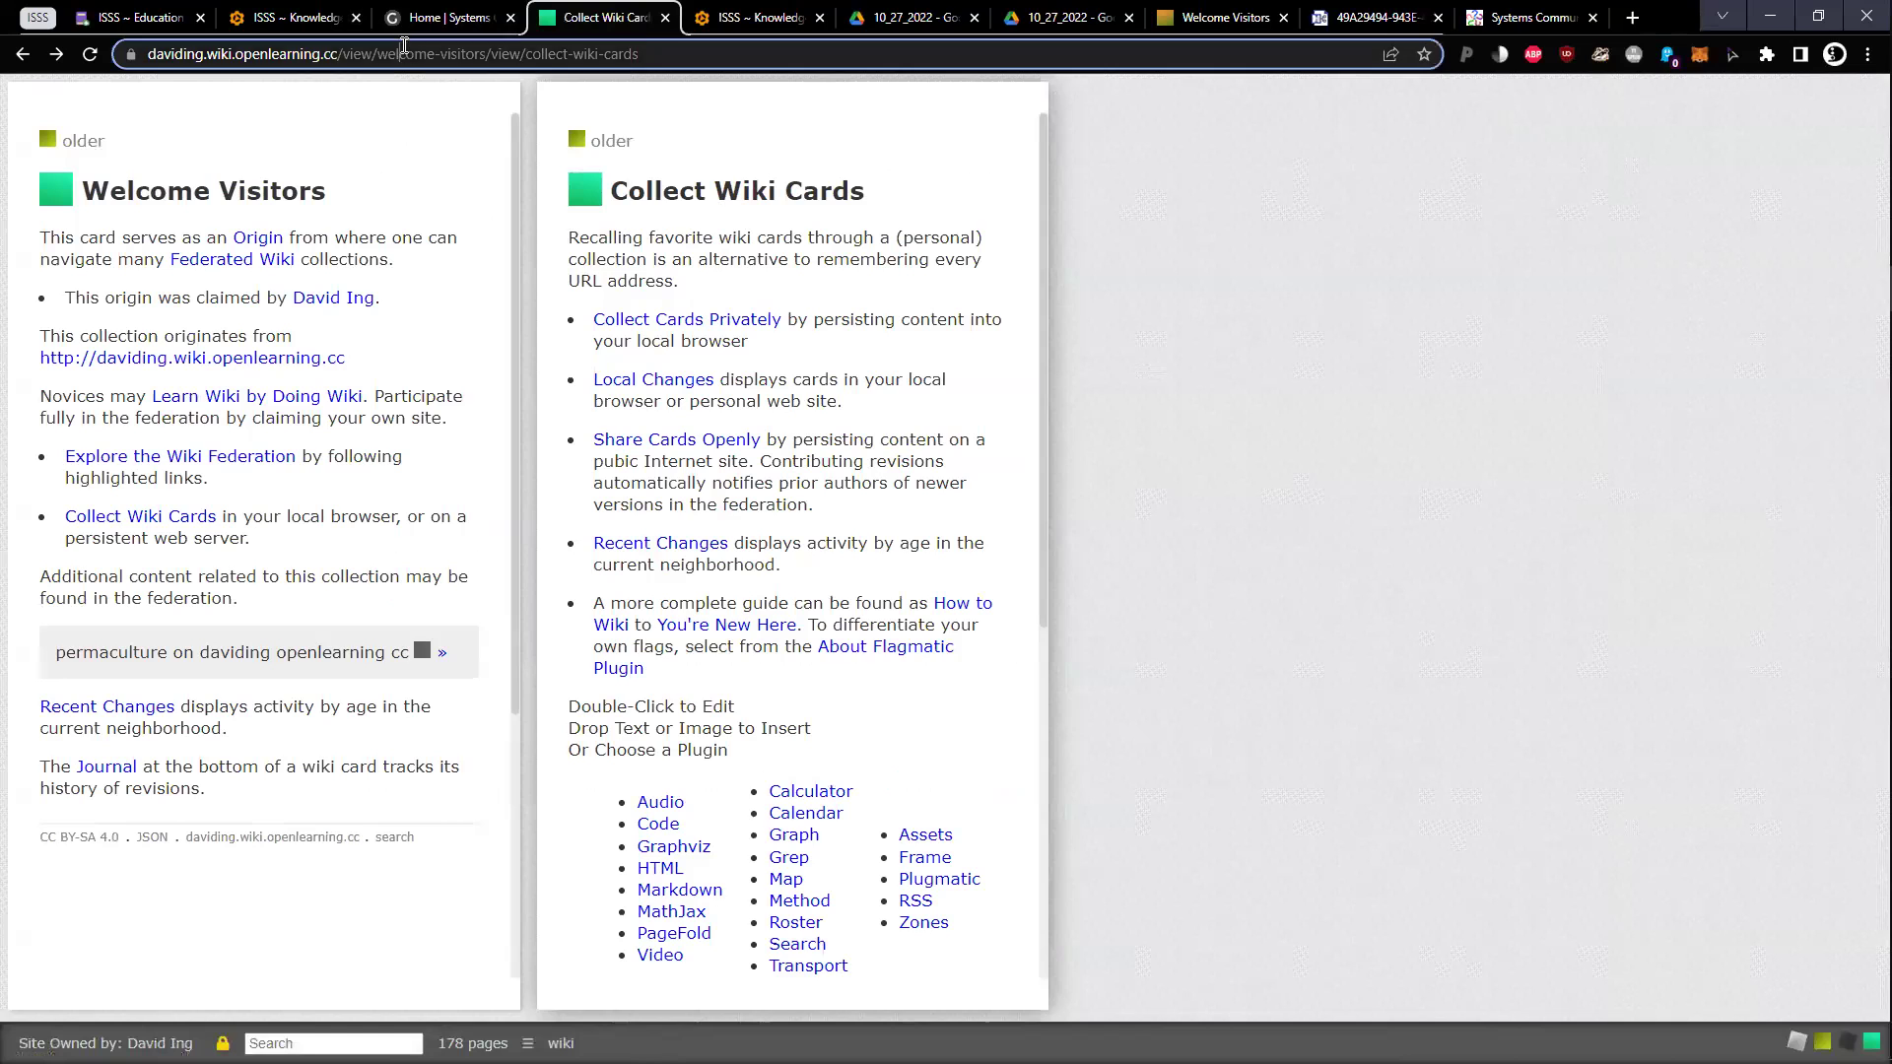
Open Explore the Wiki Federation and its MIT License link in a new tab
{"action": "left_click", "coordinate": [404, 44]}
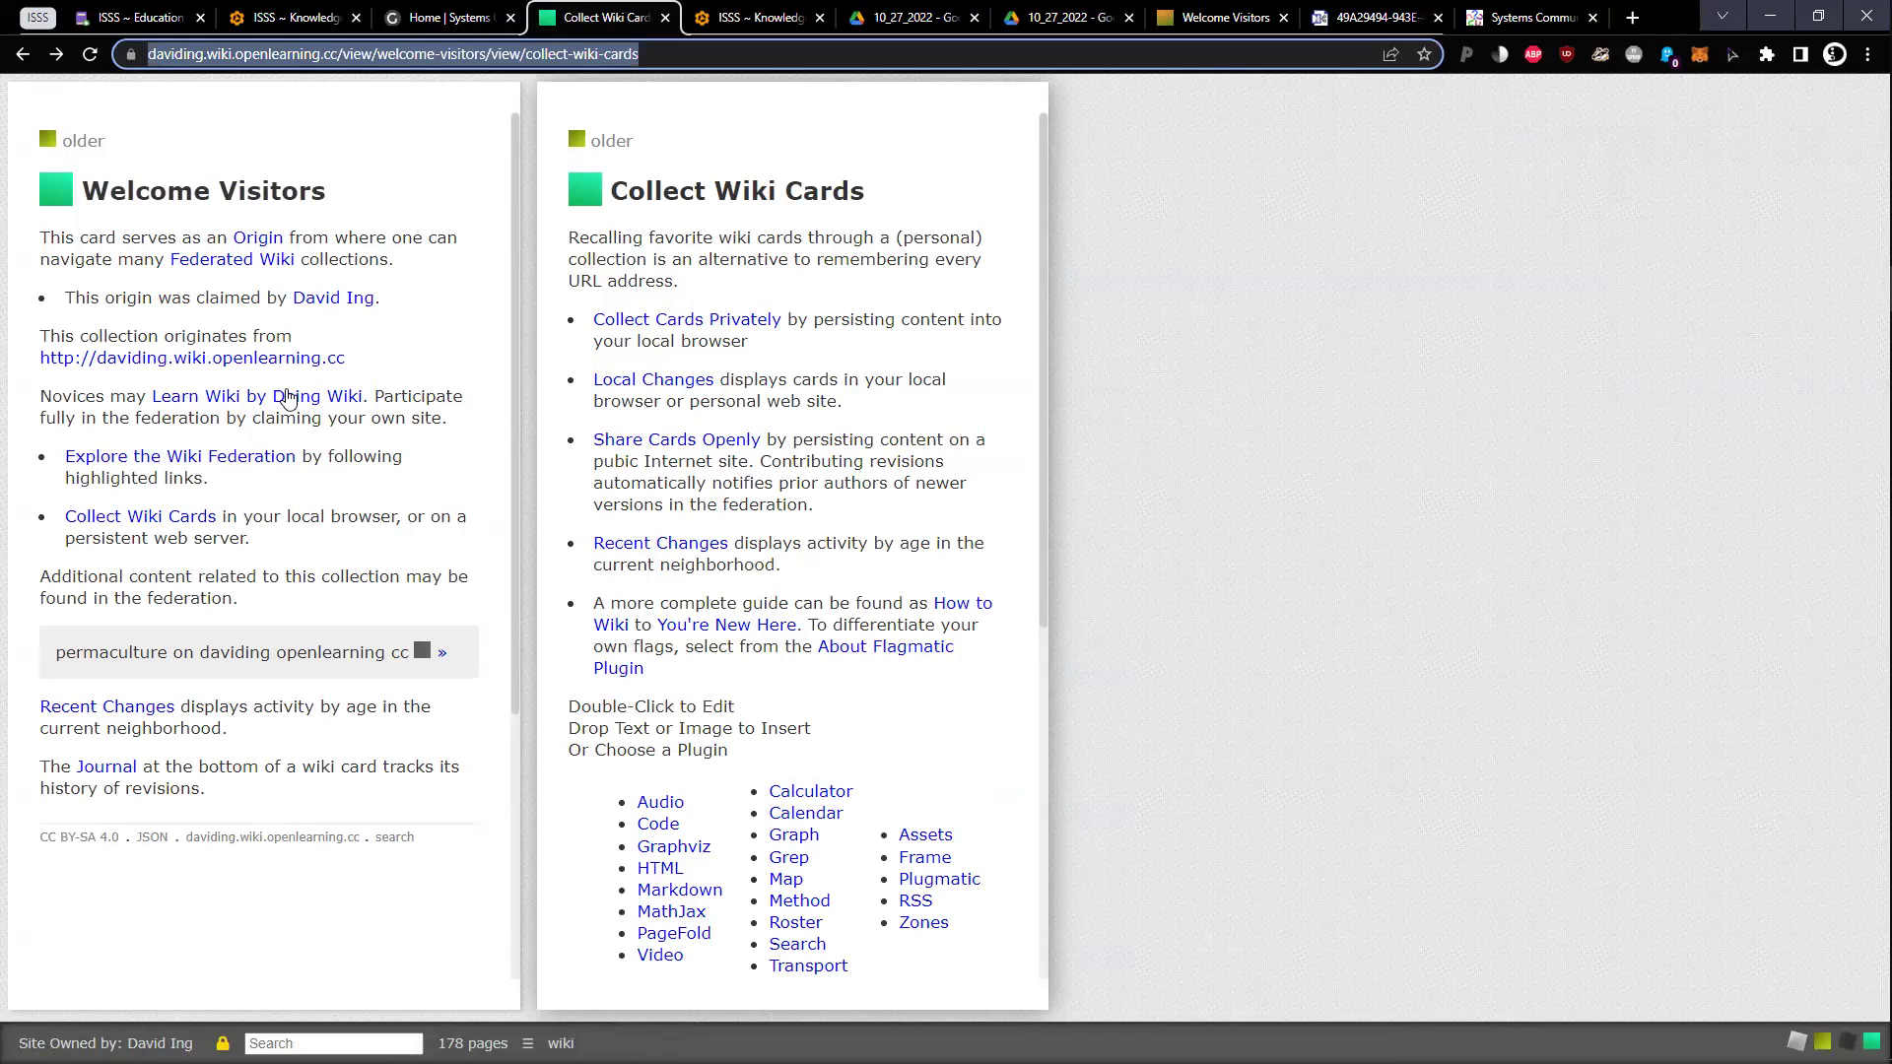
{"action": "left_click", "coordinate": [223, 457]}
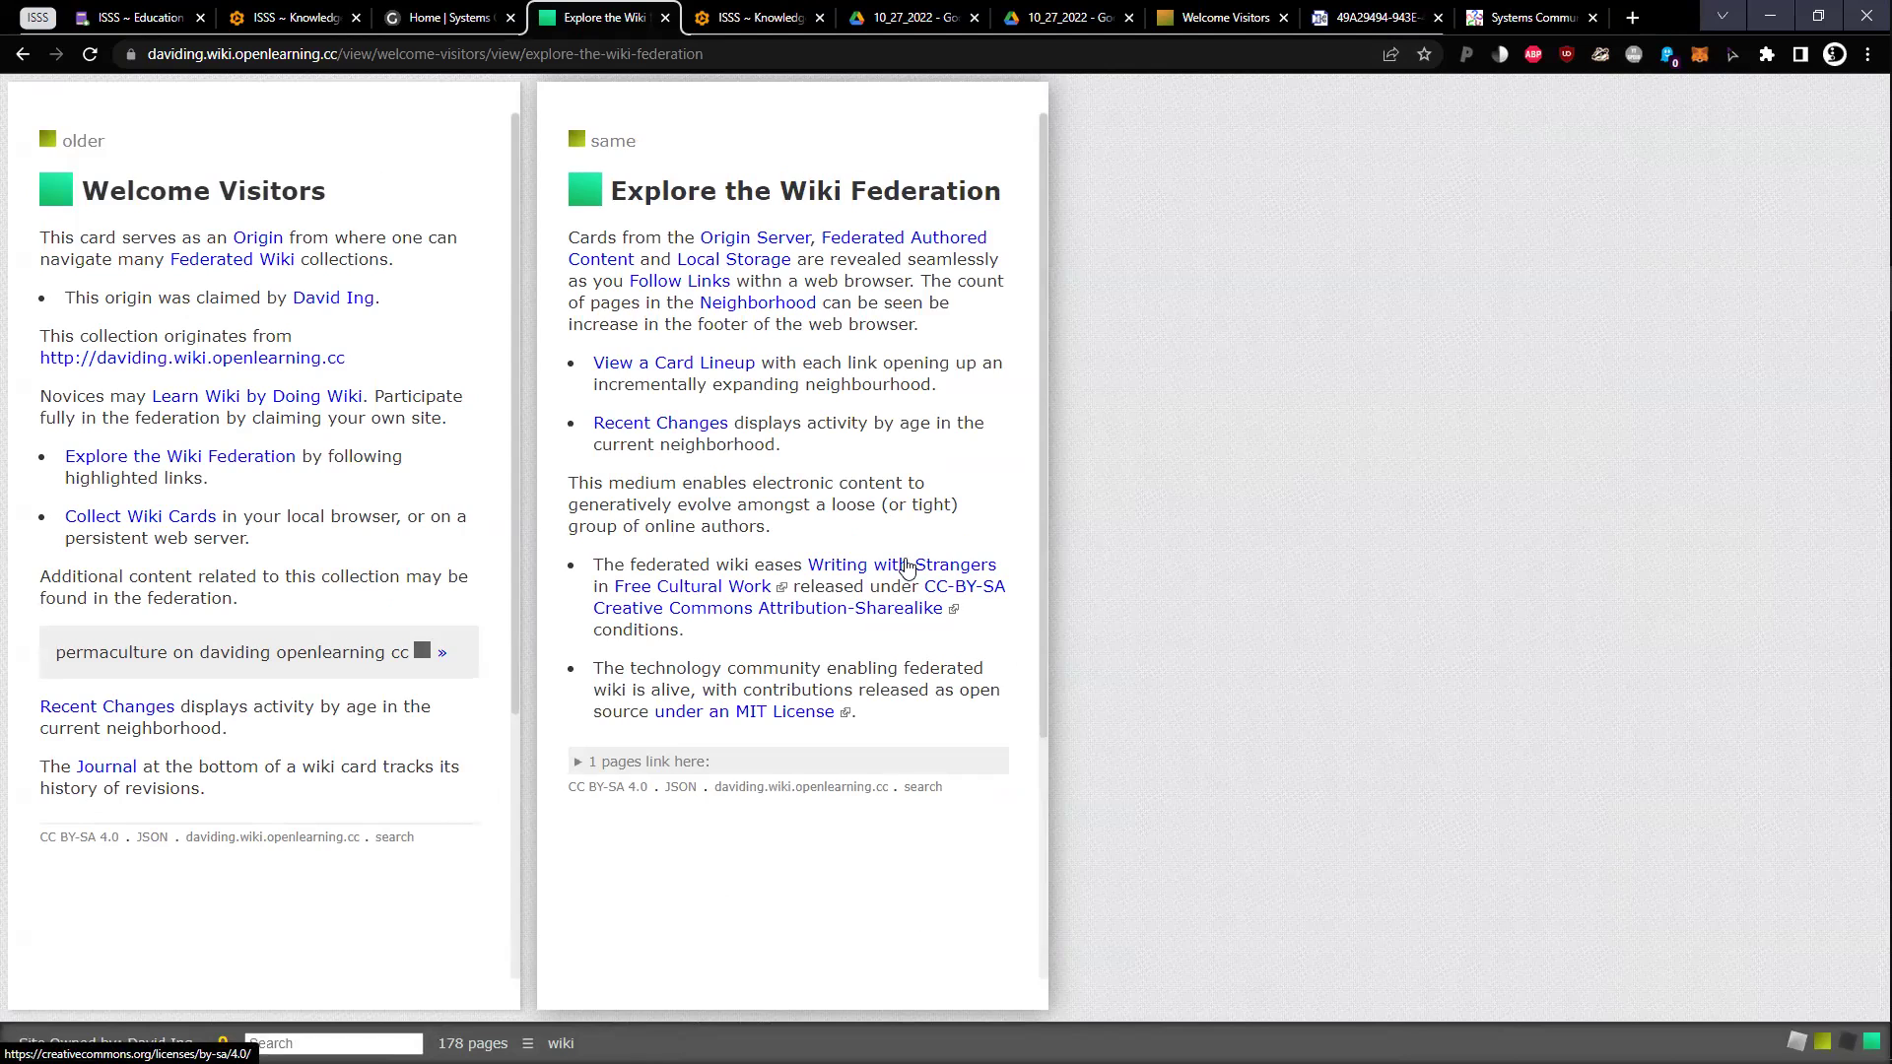
{"action": "middle_click", "coordinate": [751, 721]}
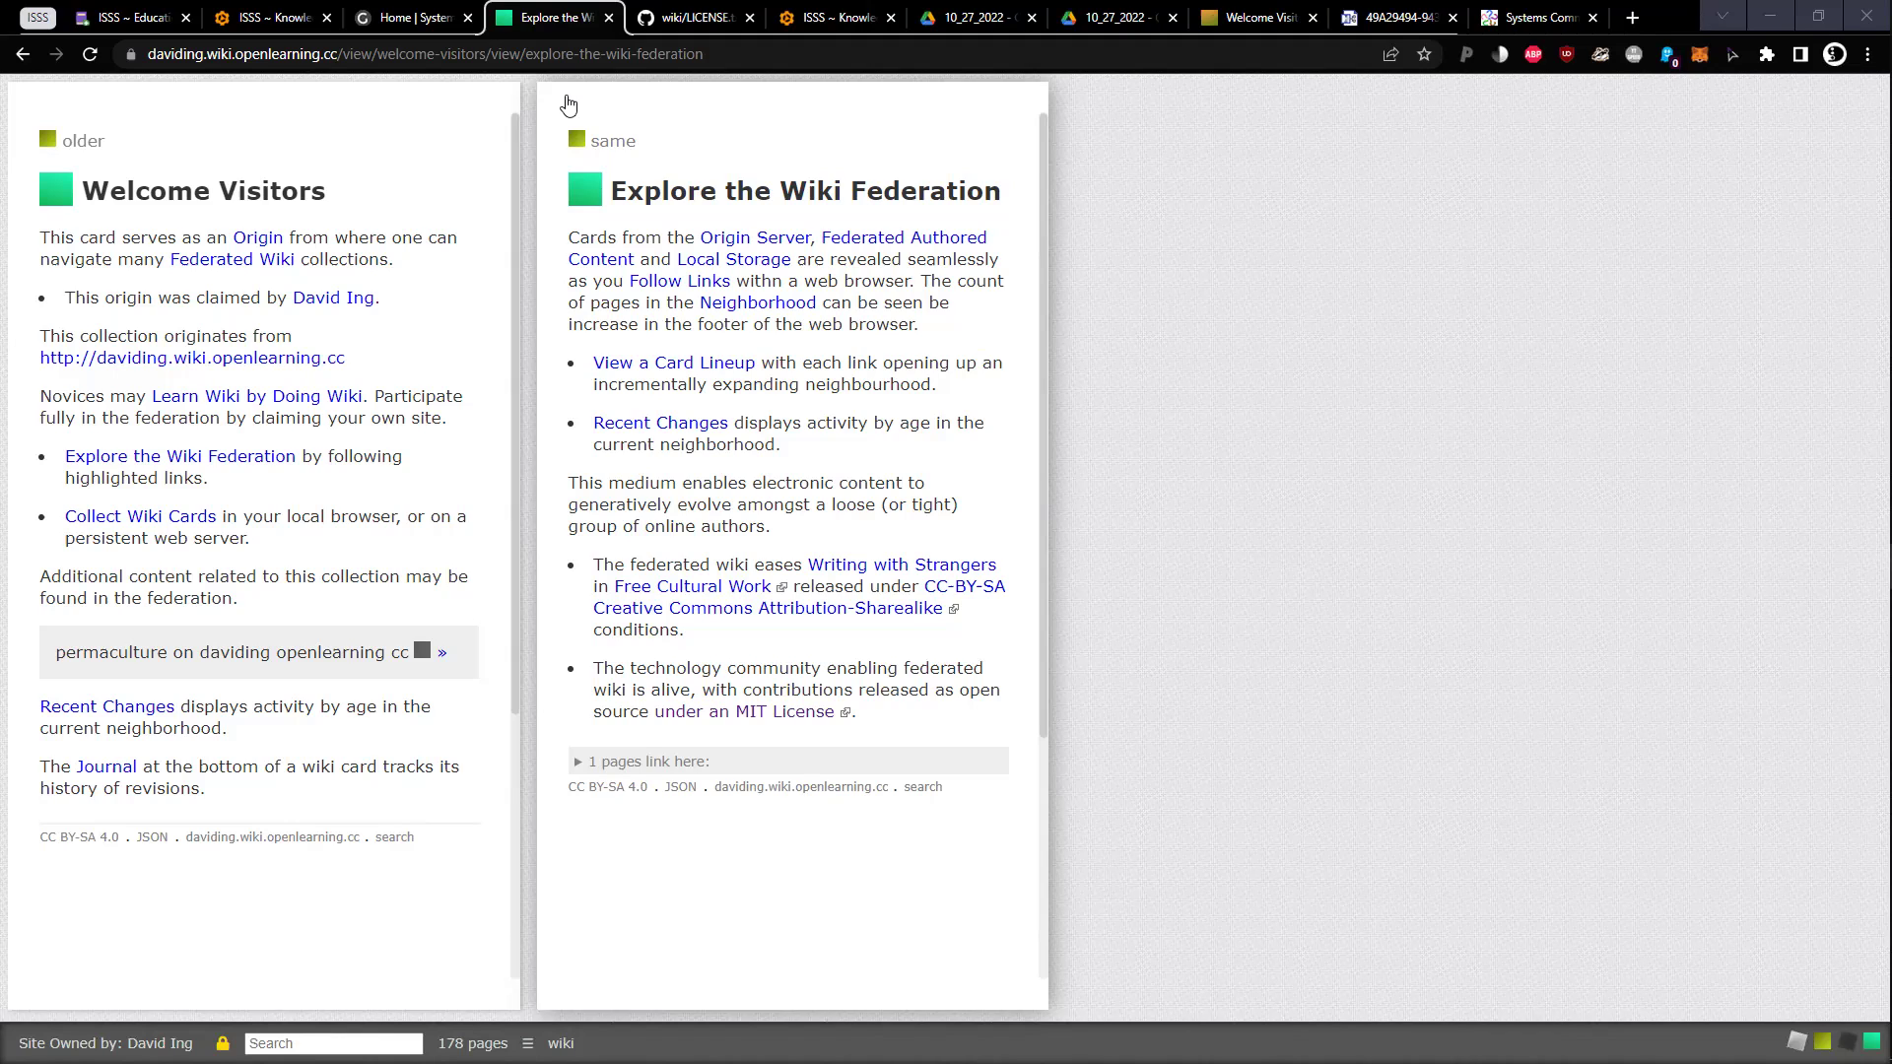
Open the fedwiki organisation page from LICENSE.txt on GitHub, then switch to the ISSS Education To-Do table
{"action": "key", "text": "ctrl+Tab"}
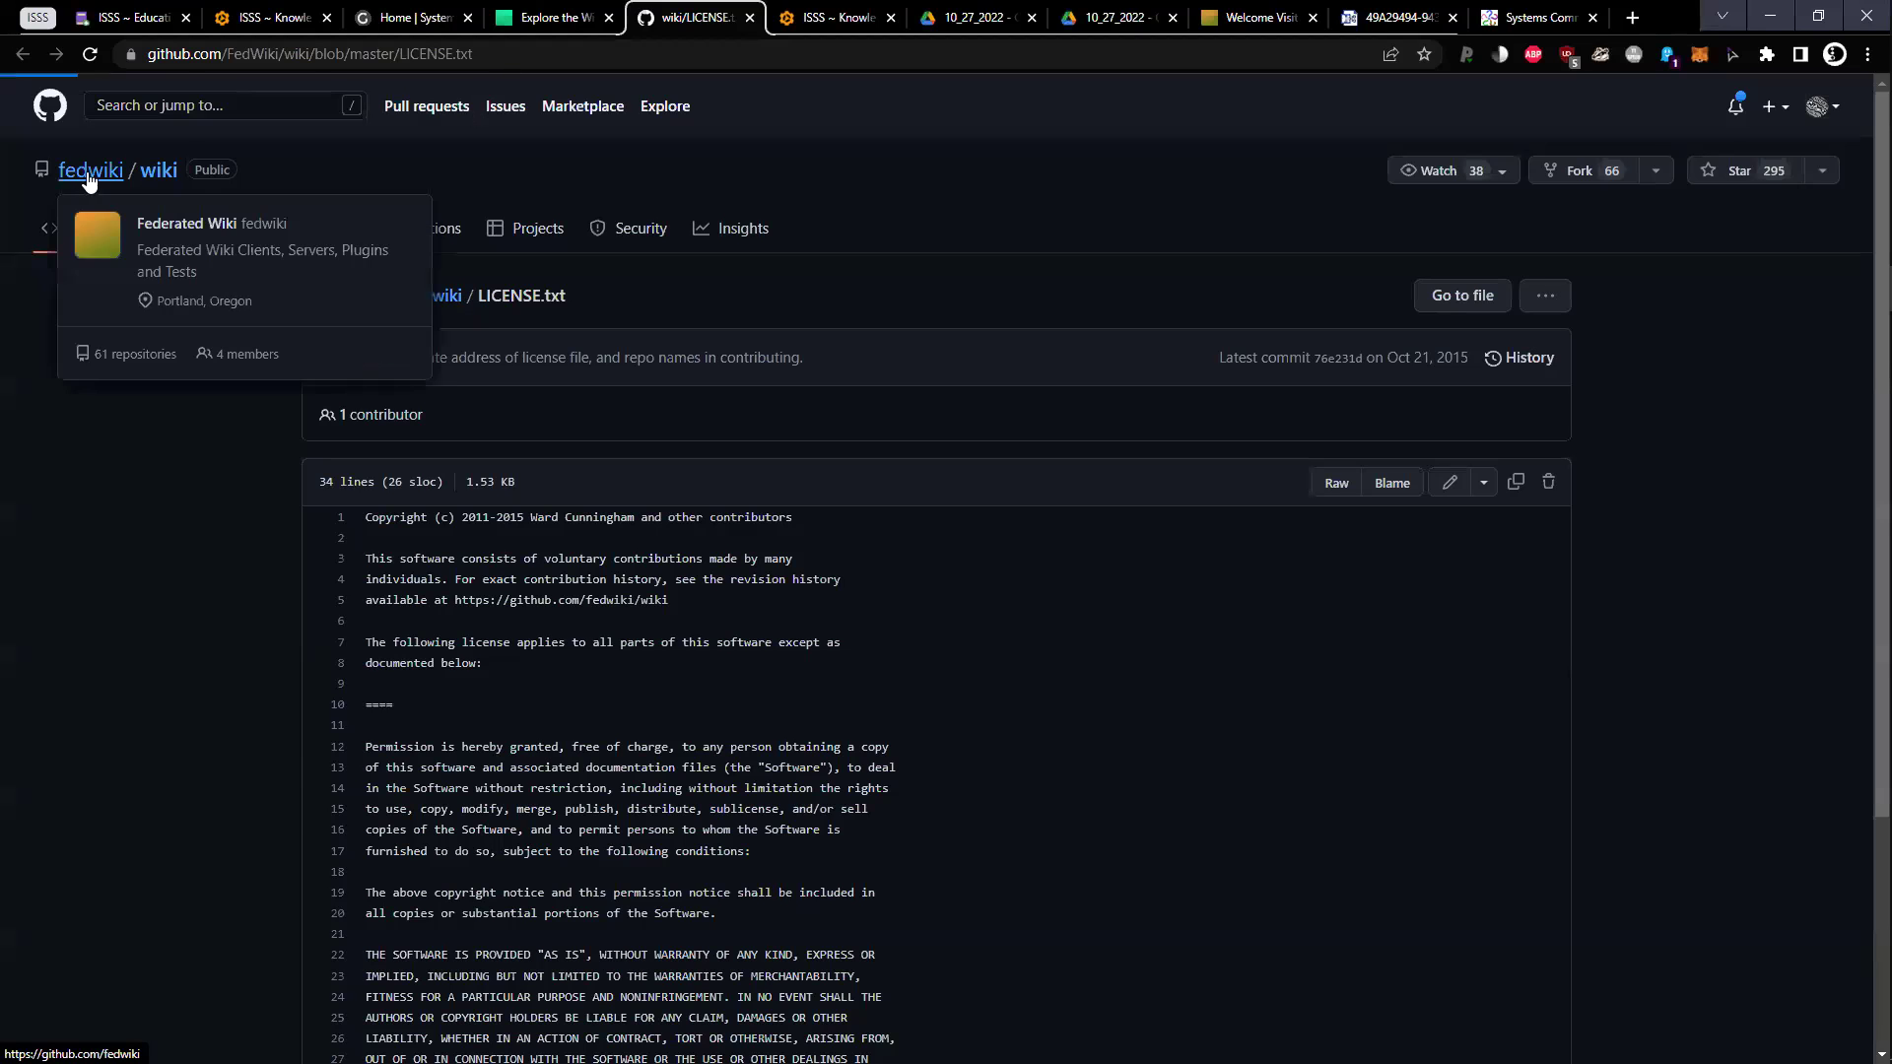
{"action": "left_click", "coordinate": [108, 171]}
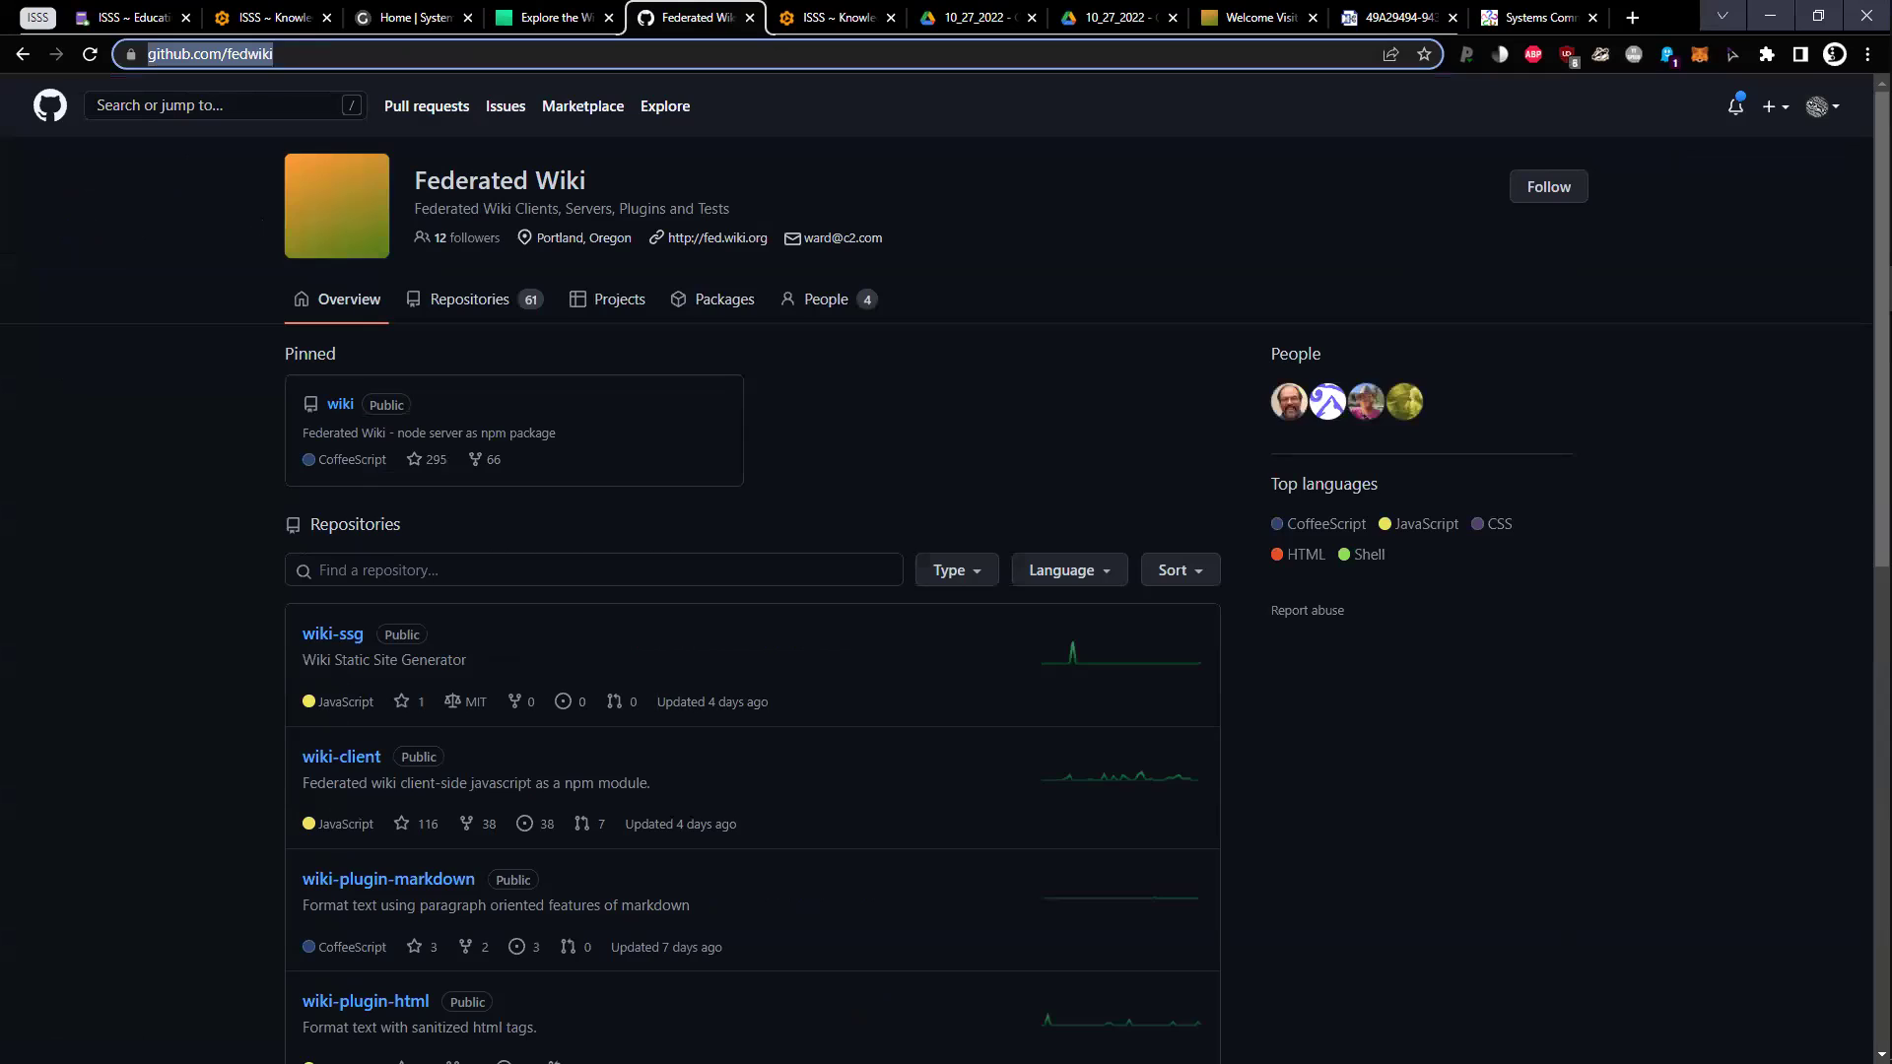
{"action": "key", "text": "alt+Tab"}
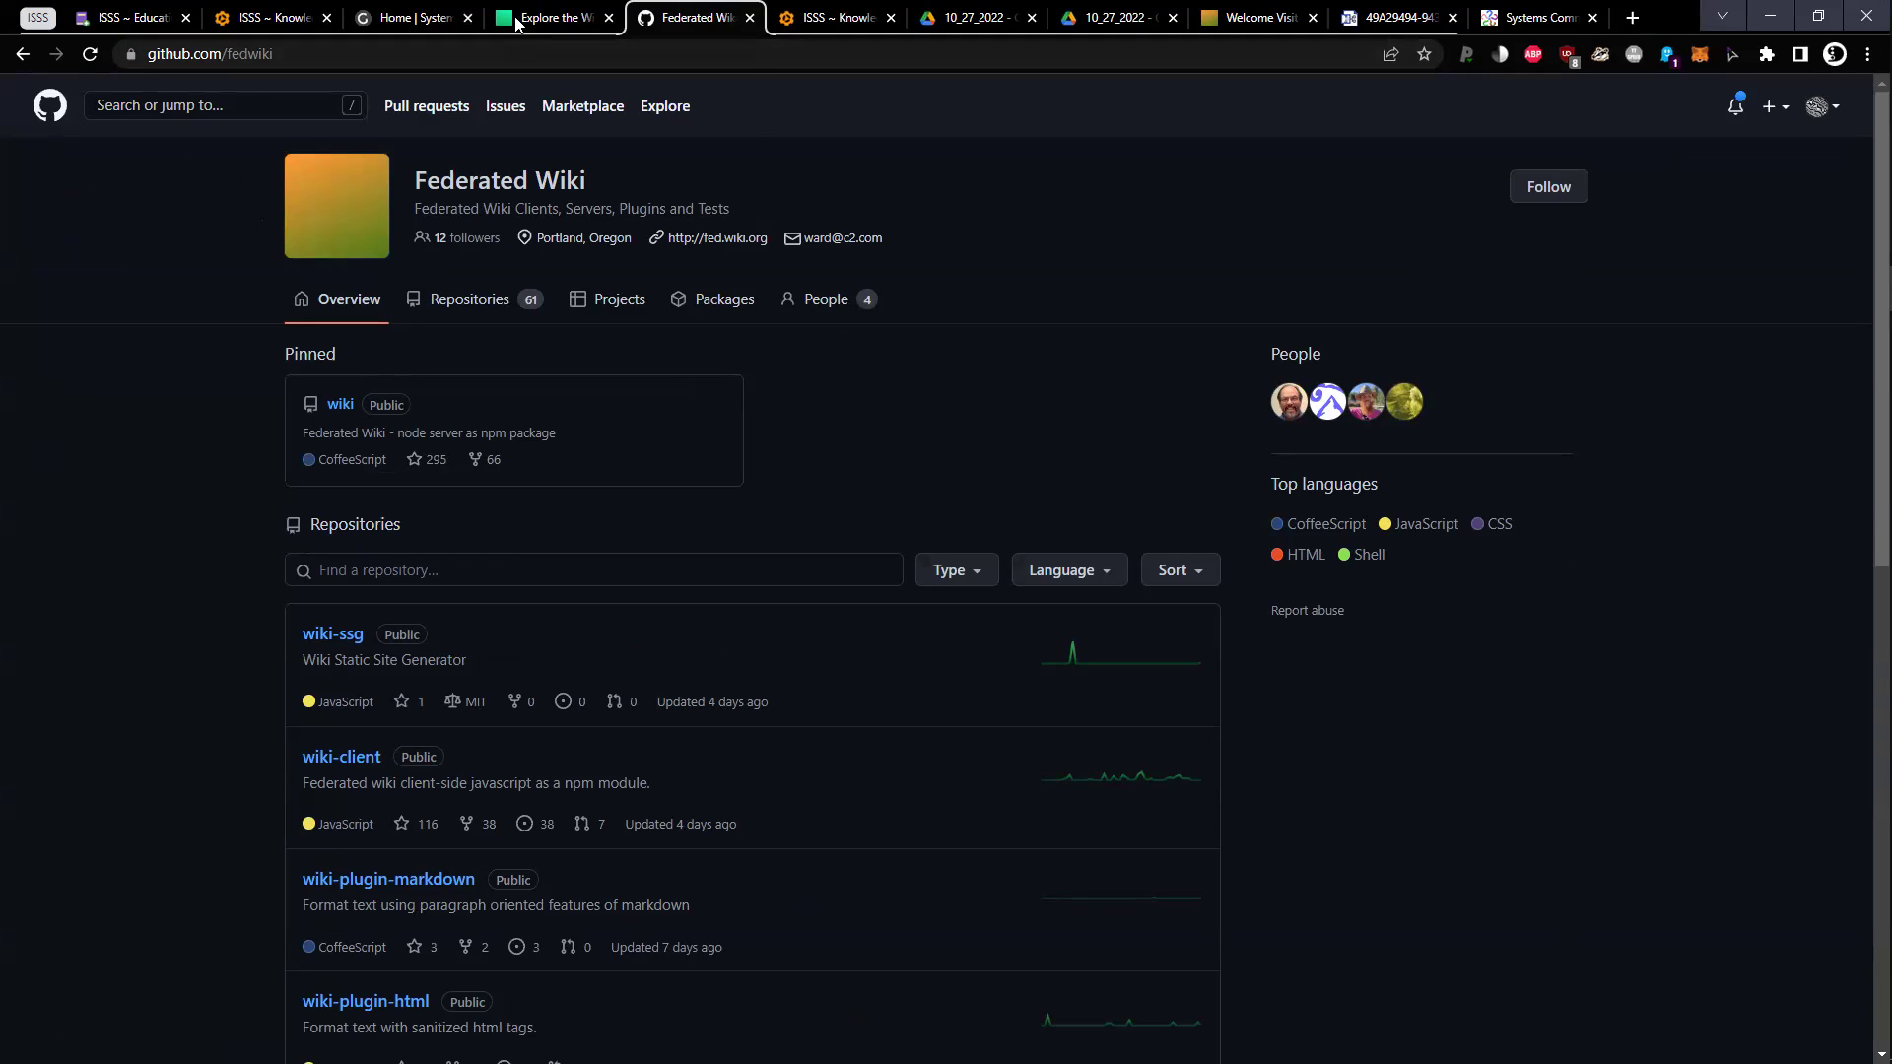
{"action": "mouse_move", "coordinate": [502, 25]}
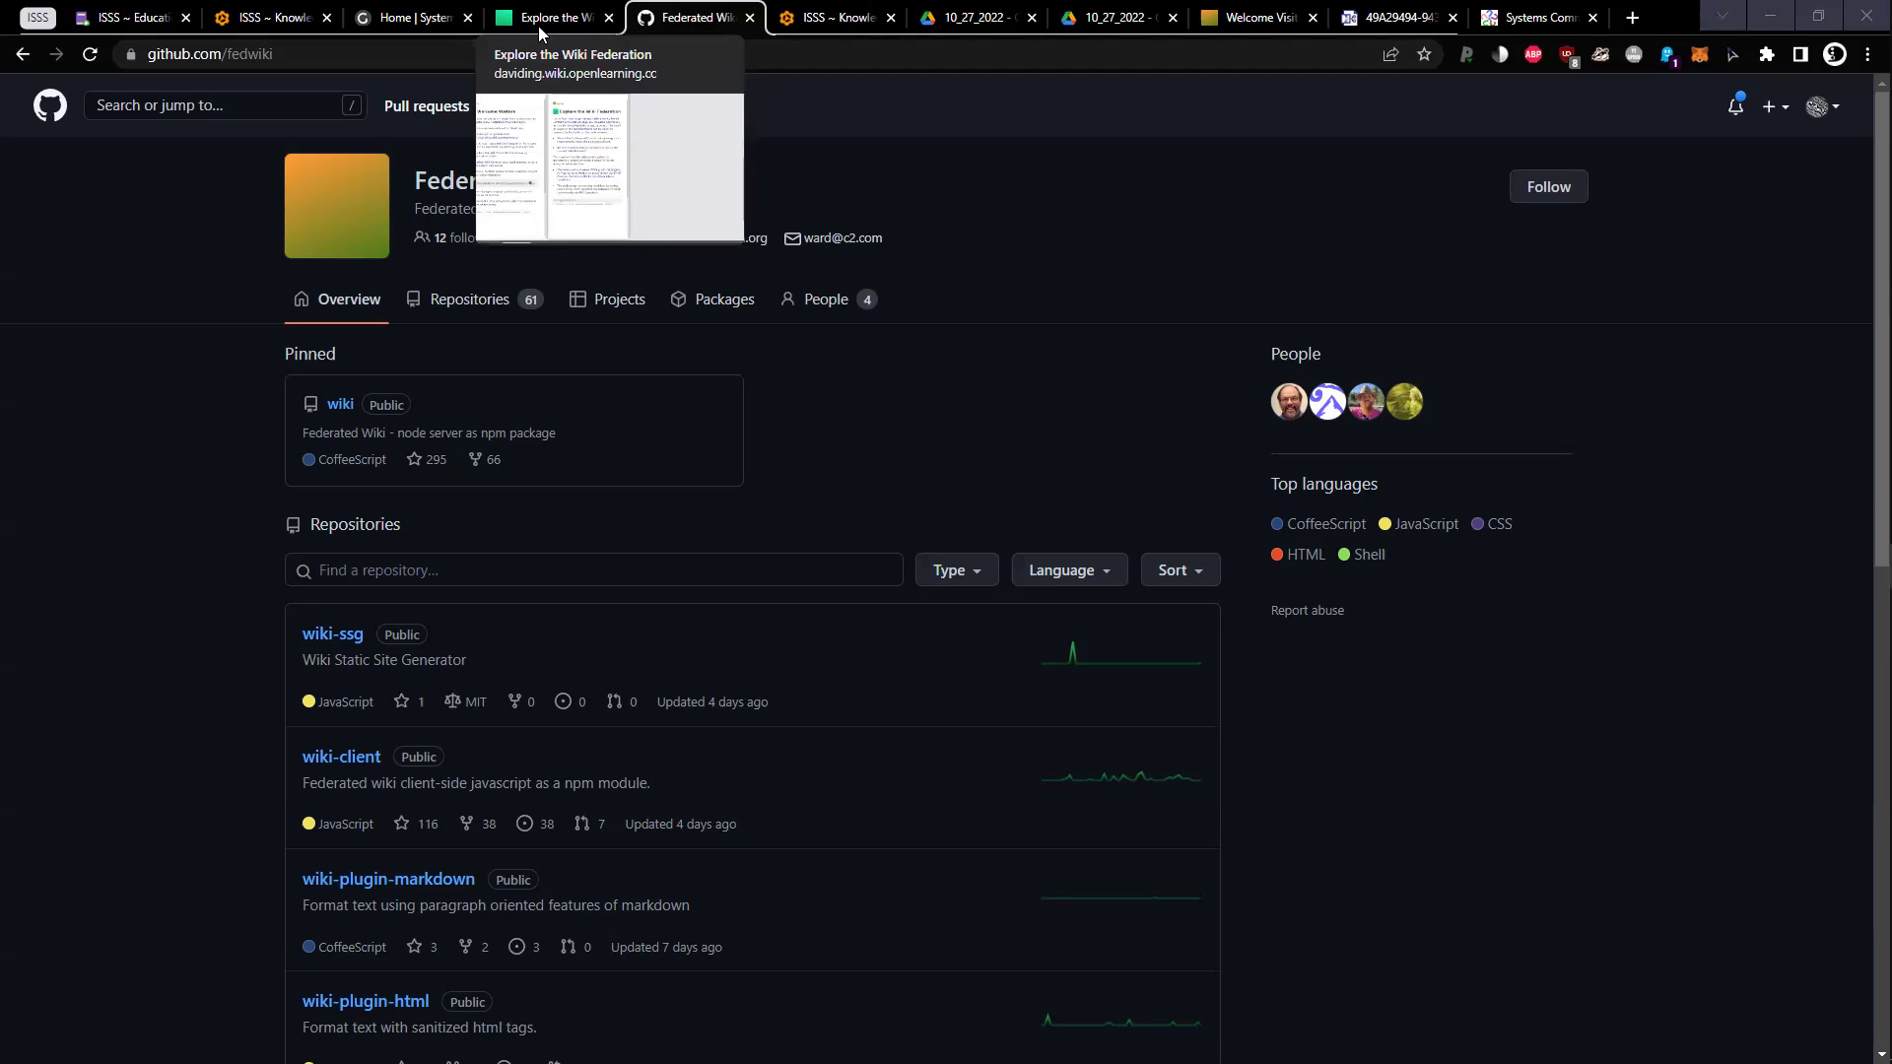
{"action": "left_click", "coordinate": [120, 12]}
{"action": "left_click", "coordinate": [1006, 765]}
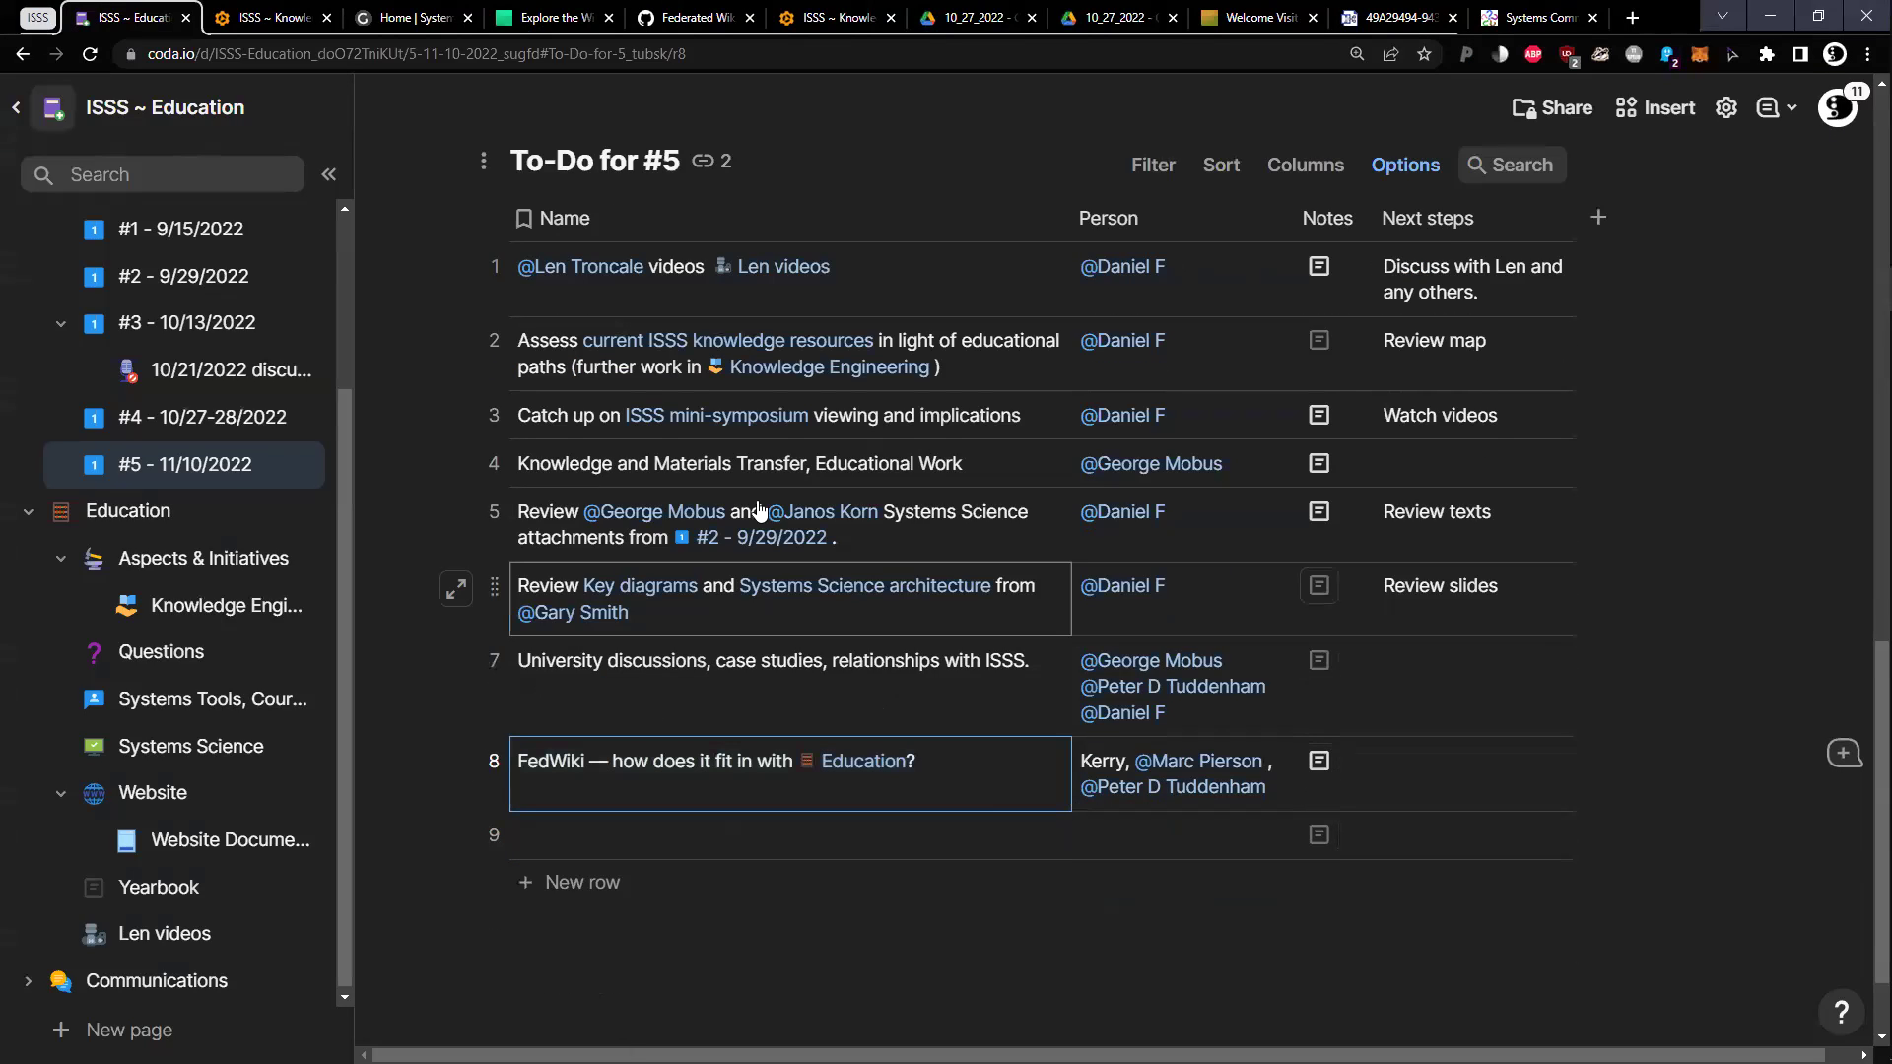
Back in the Knowledge Engineering meeting notes, add the collaborator's surname after the discuss.openlearning.cc link
{"action": "left_click", "coordinate": [282, 24]}
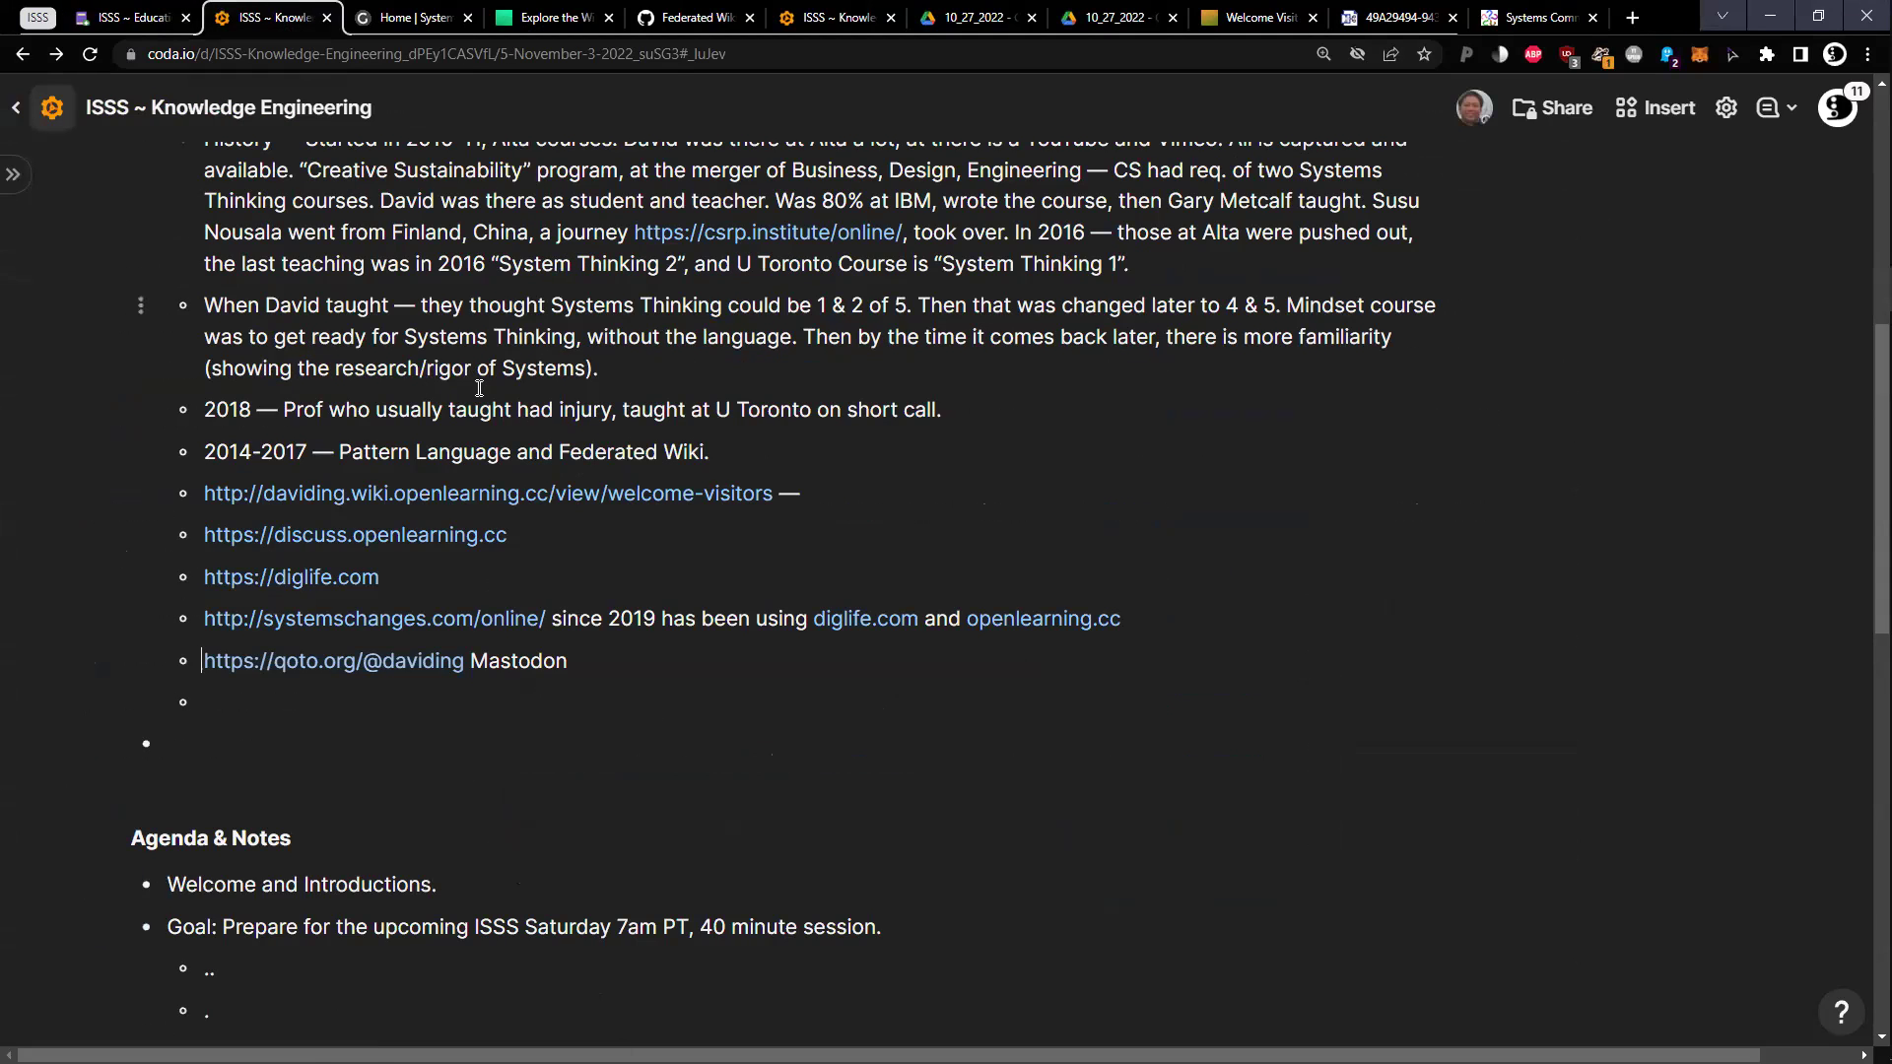
{"action": "scroll", "coordinate": [471, 384], "scroll_direction": "up", "scroll_amount": 3}
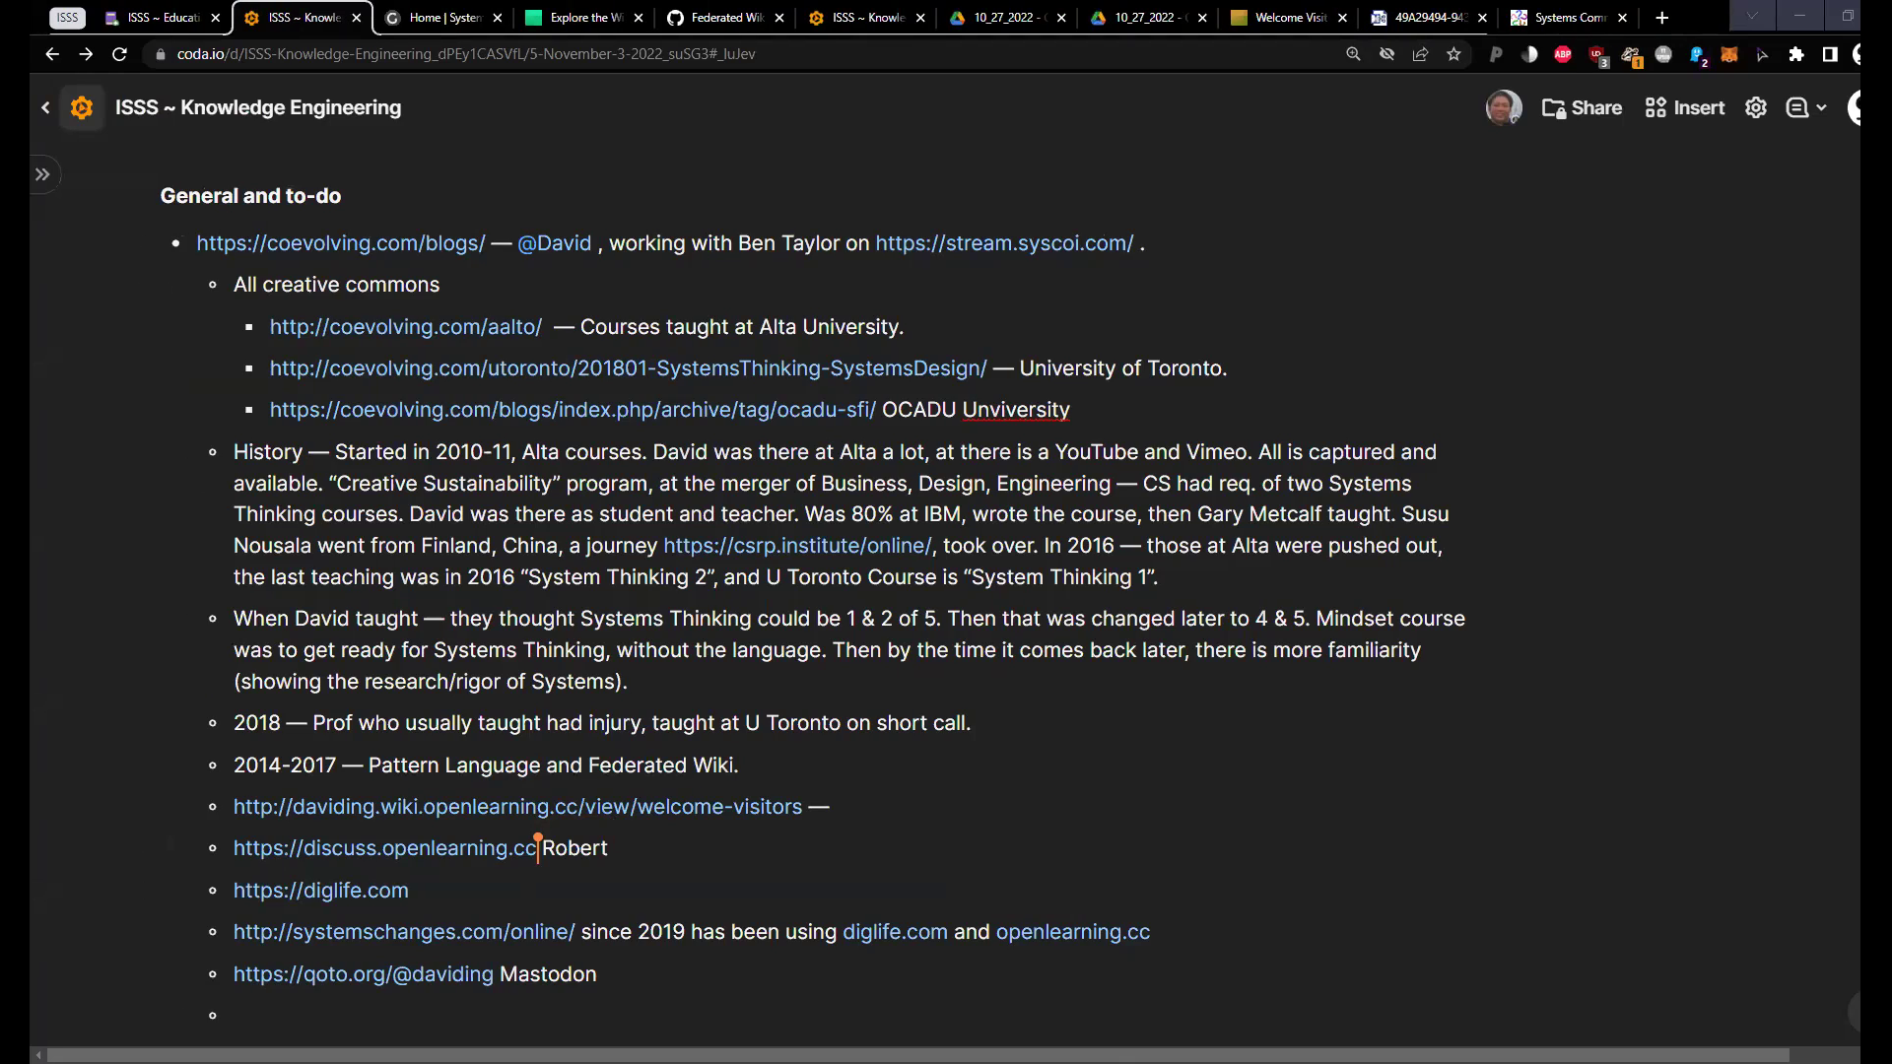
{"action": "scroll", "coordinate": [1222, 848], "scroll_direction": "down", "scroll_amount": 4}
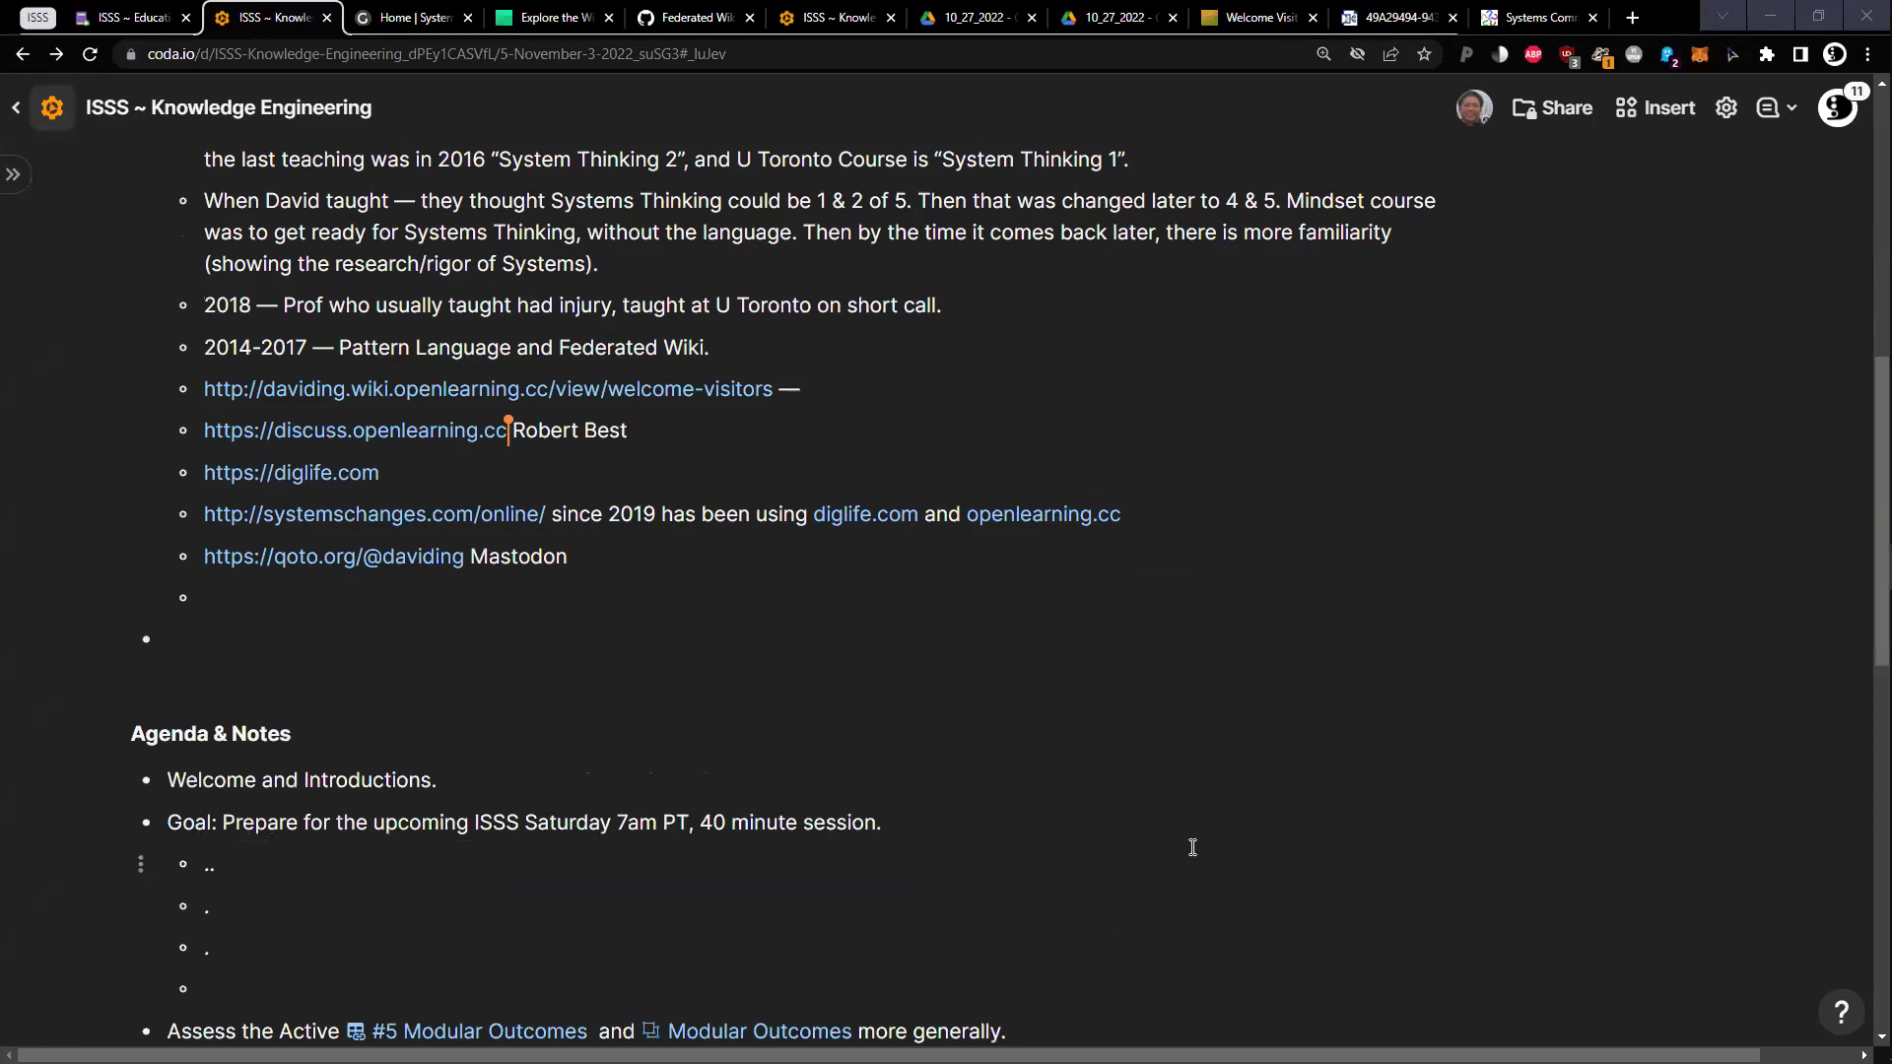
{"action": "scroll", "coordinate": [1193, 848], "scroll_direction": "up", "scroll_amount": 1}
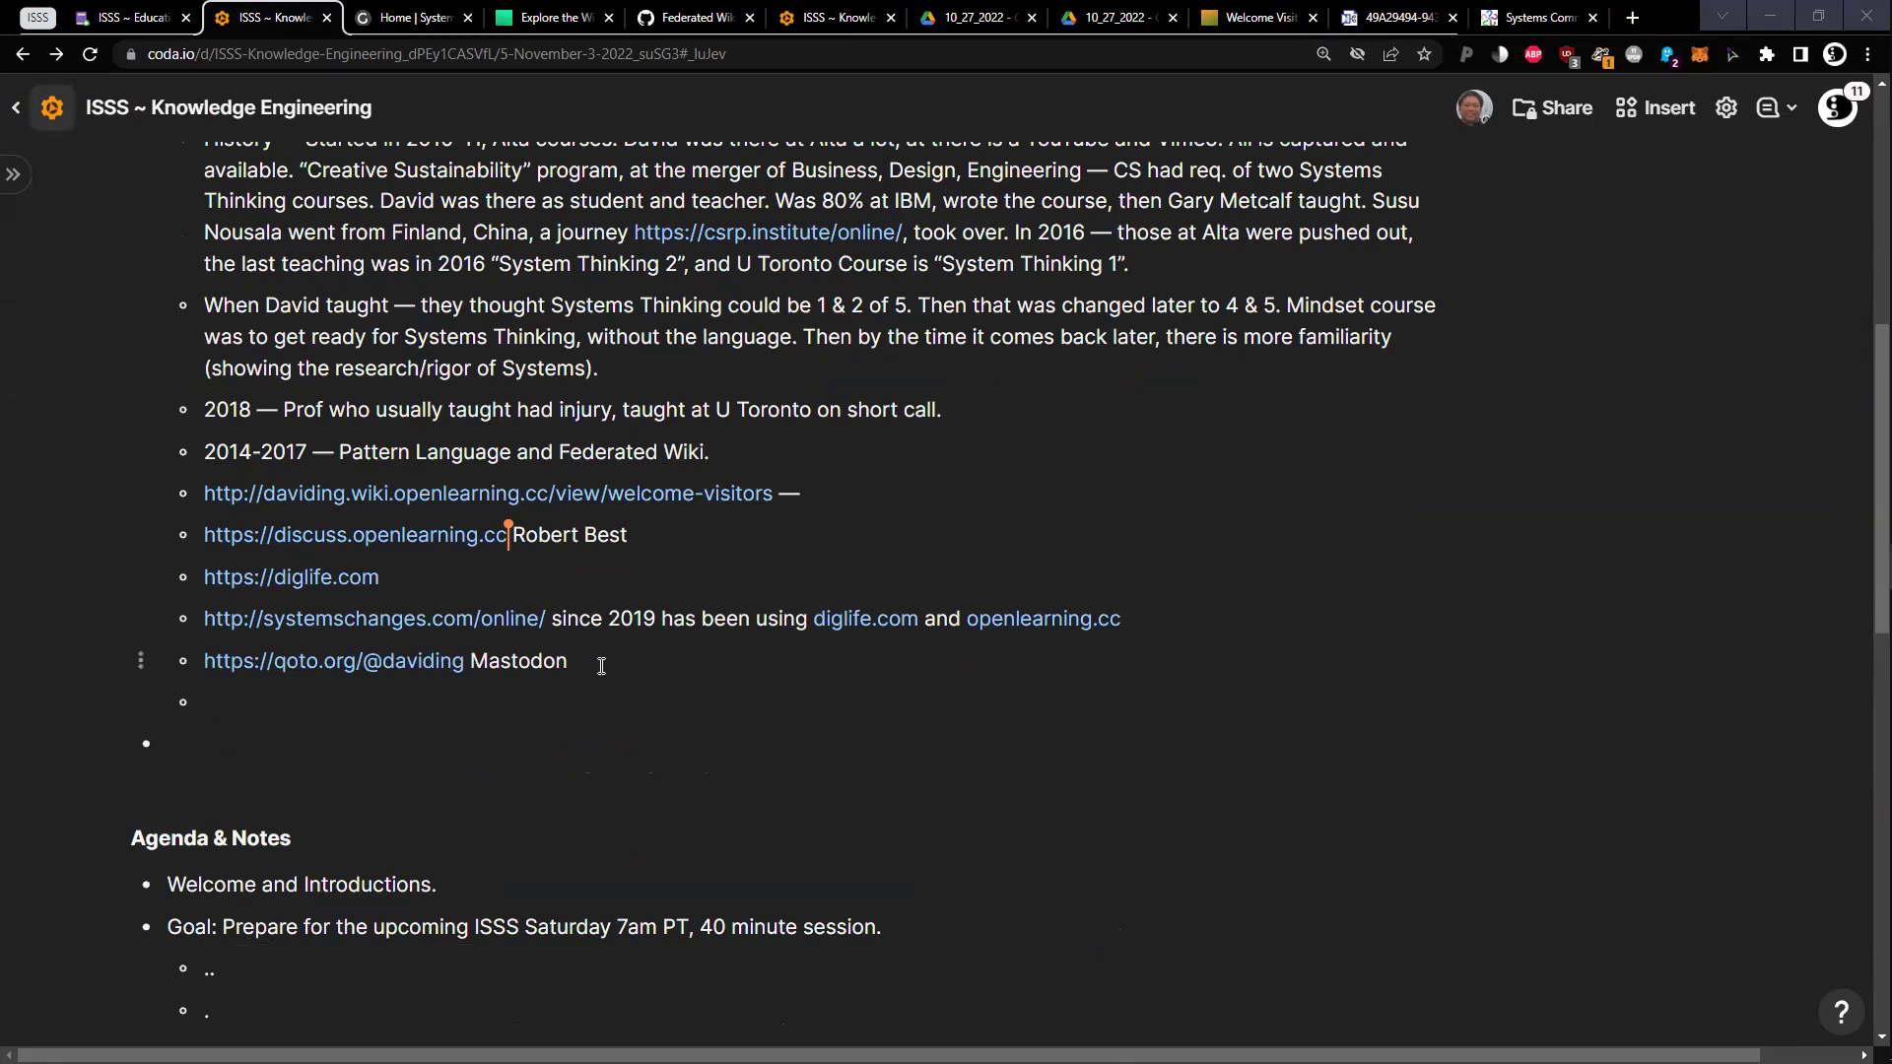
Add 'Open Learning Commons' after the contributor's name on the discuss.openlearning.cc bullet
{"action": "scroll", "coordinate": [636, 659], "scroll_direction": "up", "scroll_amount": 2}
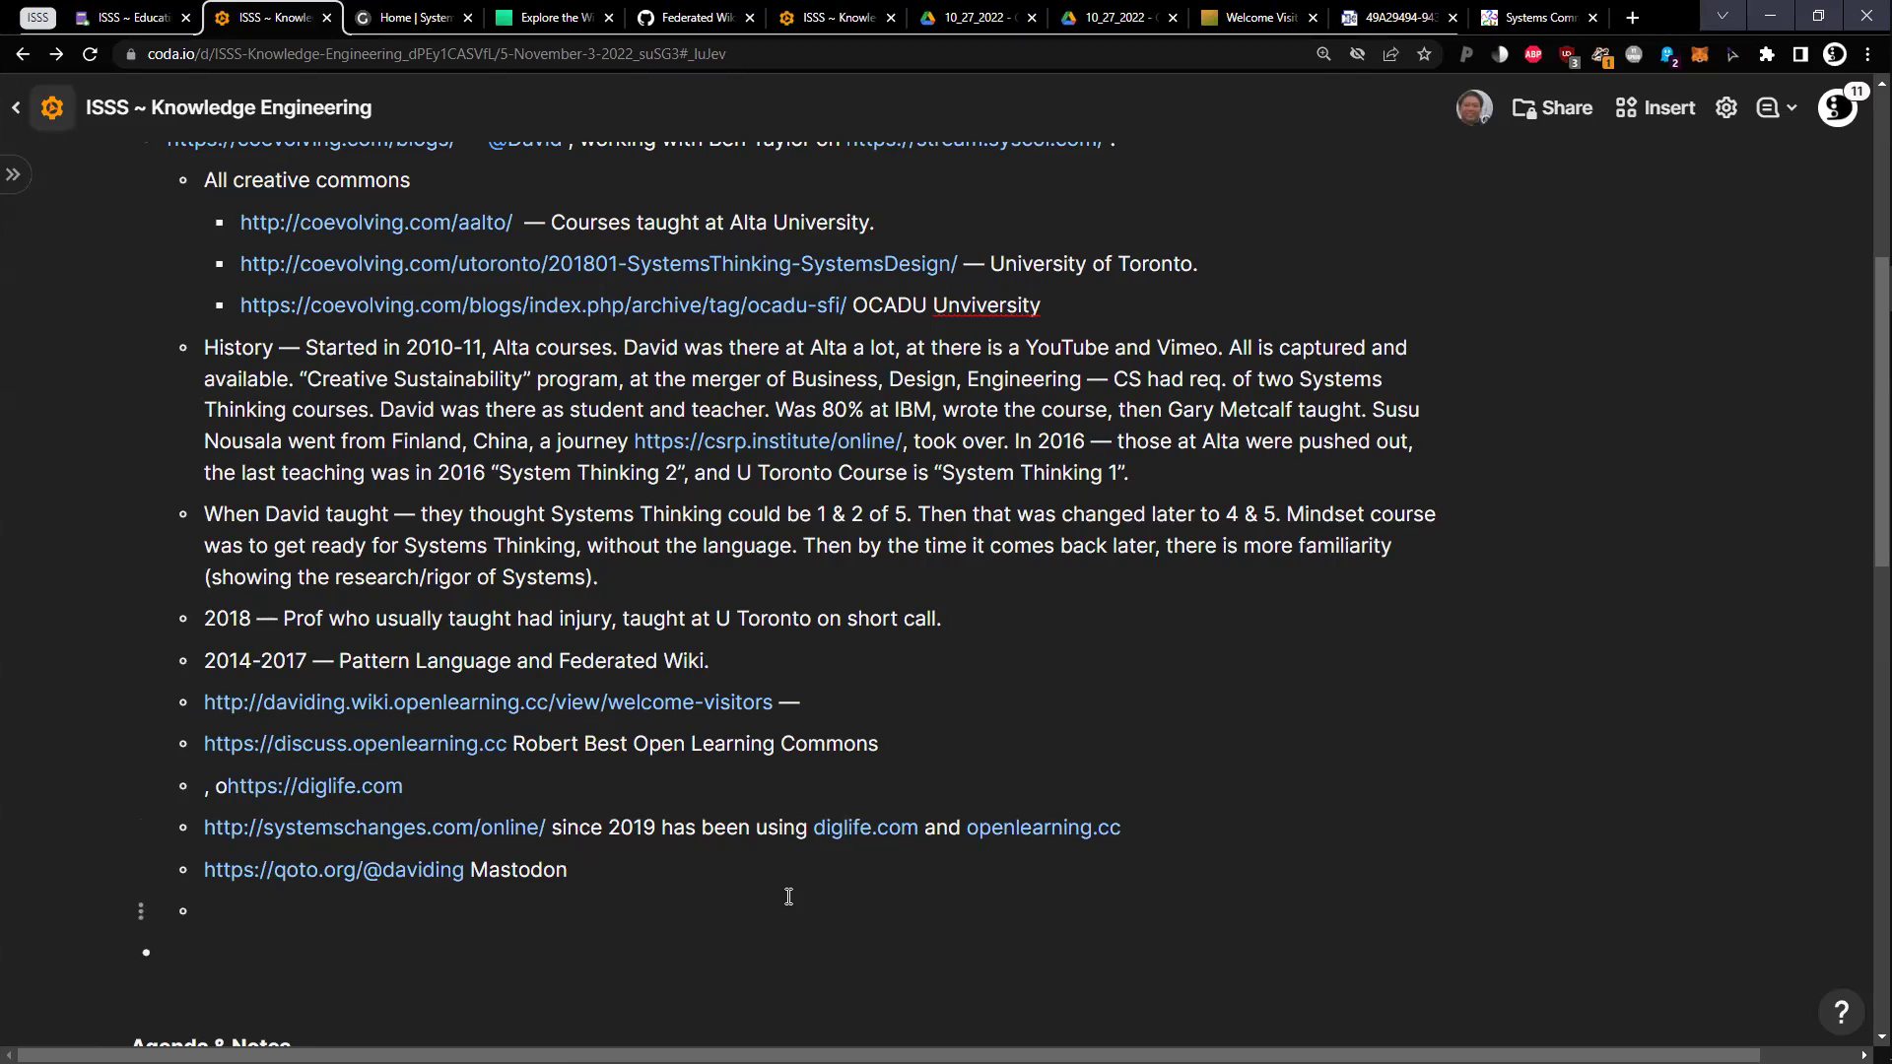
Delete the extra empty sub-bullets under the Agenda & Notes Goal item
{"action": "scroll", "coordinate": [752, 892], "scroll_direction": "up", "scroll_amount": 1}
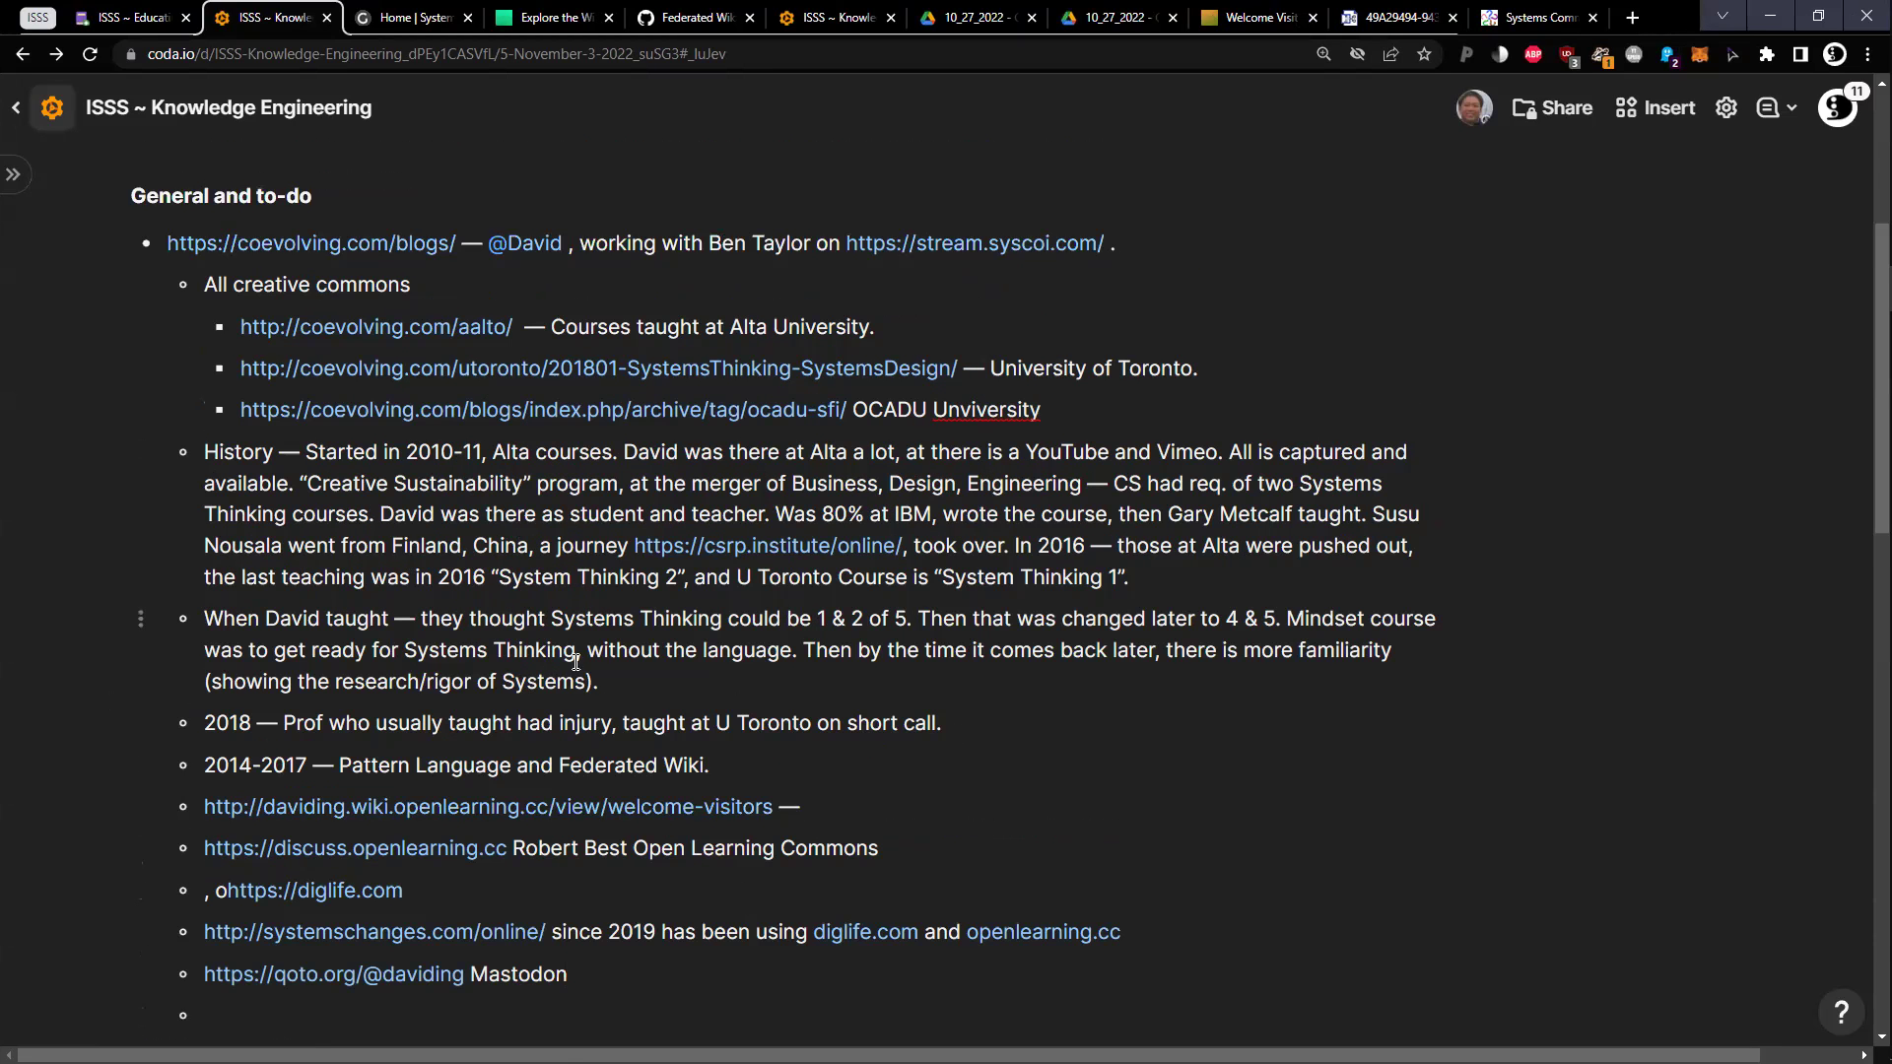
{"action": "scroll", "coordinate": [485, 621], "scroll_direction": "down", "scroll_amount": 6}
{"action": "scroll", "coordinate": [690, 670], "scroll_direction": "down", "scroll_amount": 1}
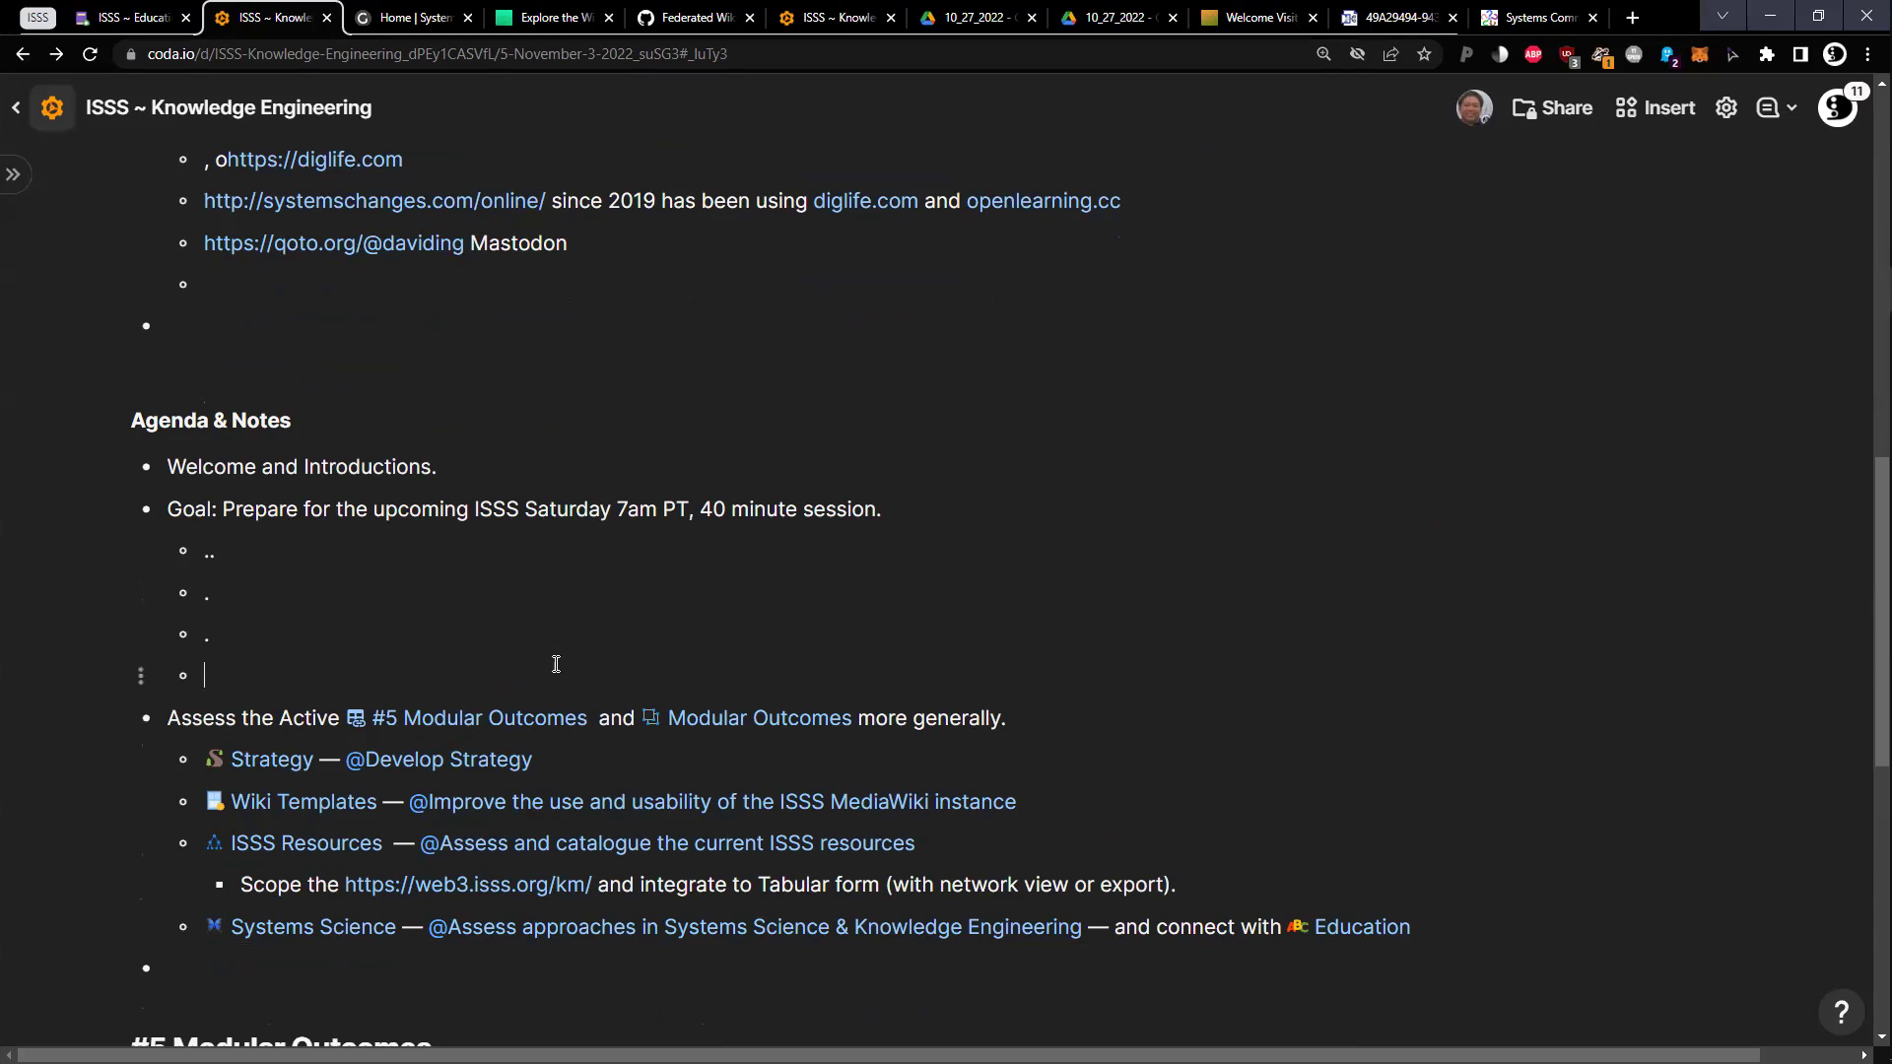
{"action": "key", "text": "BackSpace"}
{"action": "key", "text": "BackSpace"}
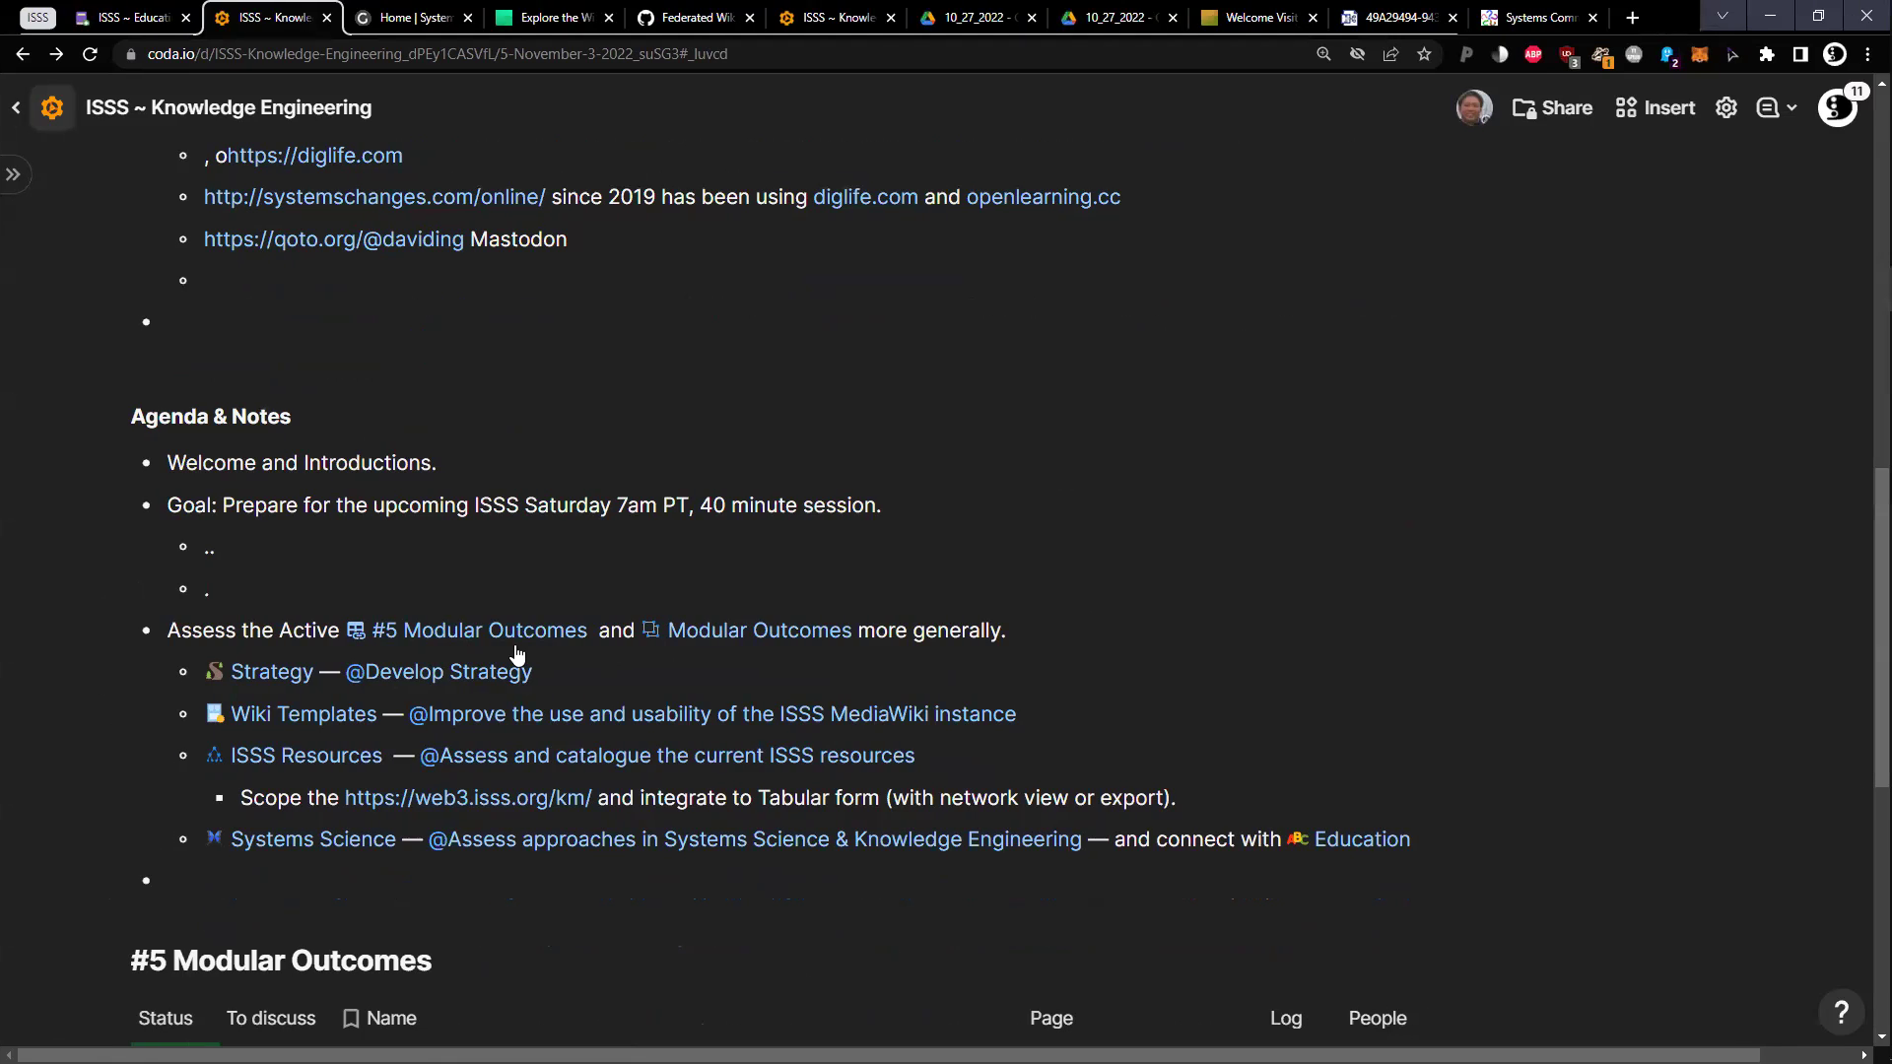
Review the Goal line's 'ISSS Saturday 7am PT' phrase and its two placeholder sub-points
{"action": "left_click_drag", "start_coordinate": [461, 606], "coordinate": [158, 503]}
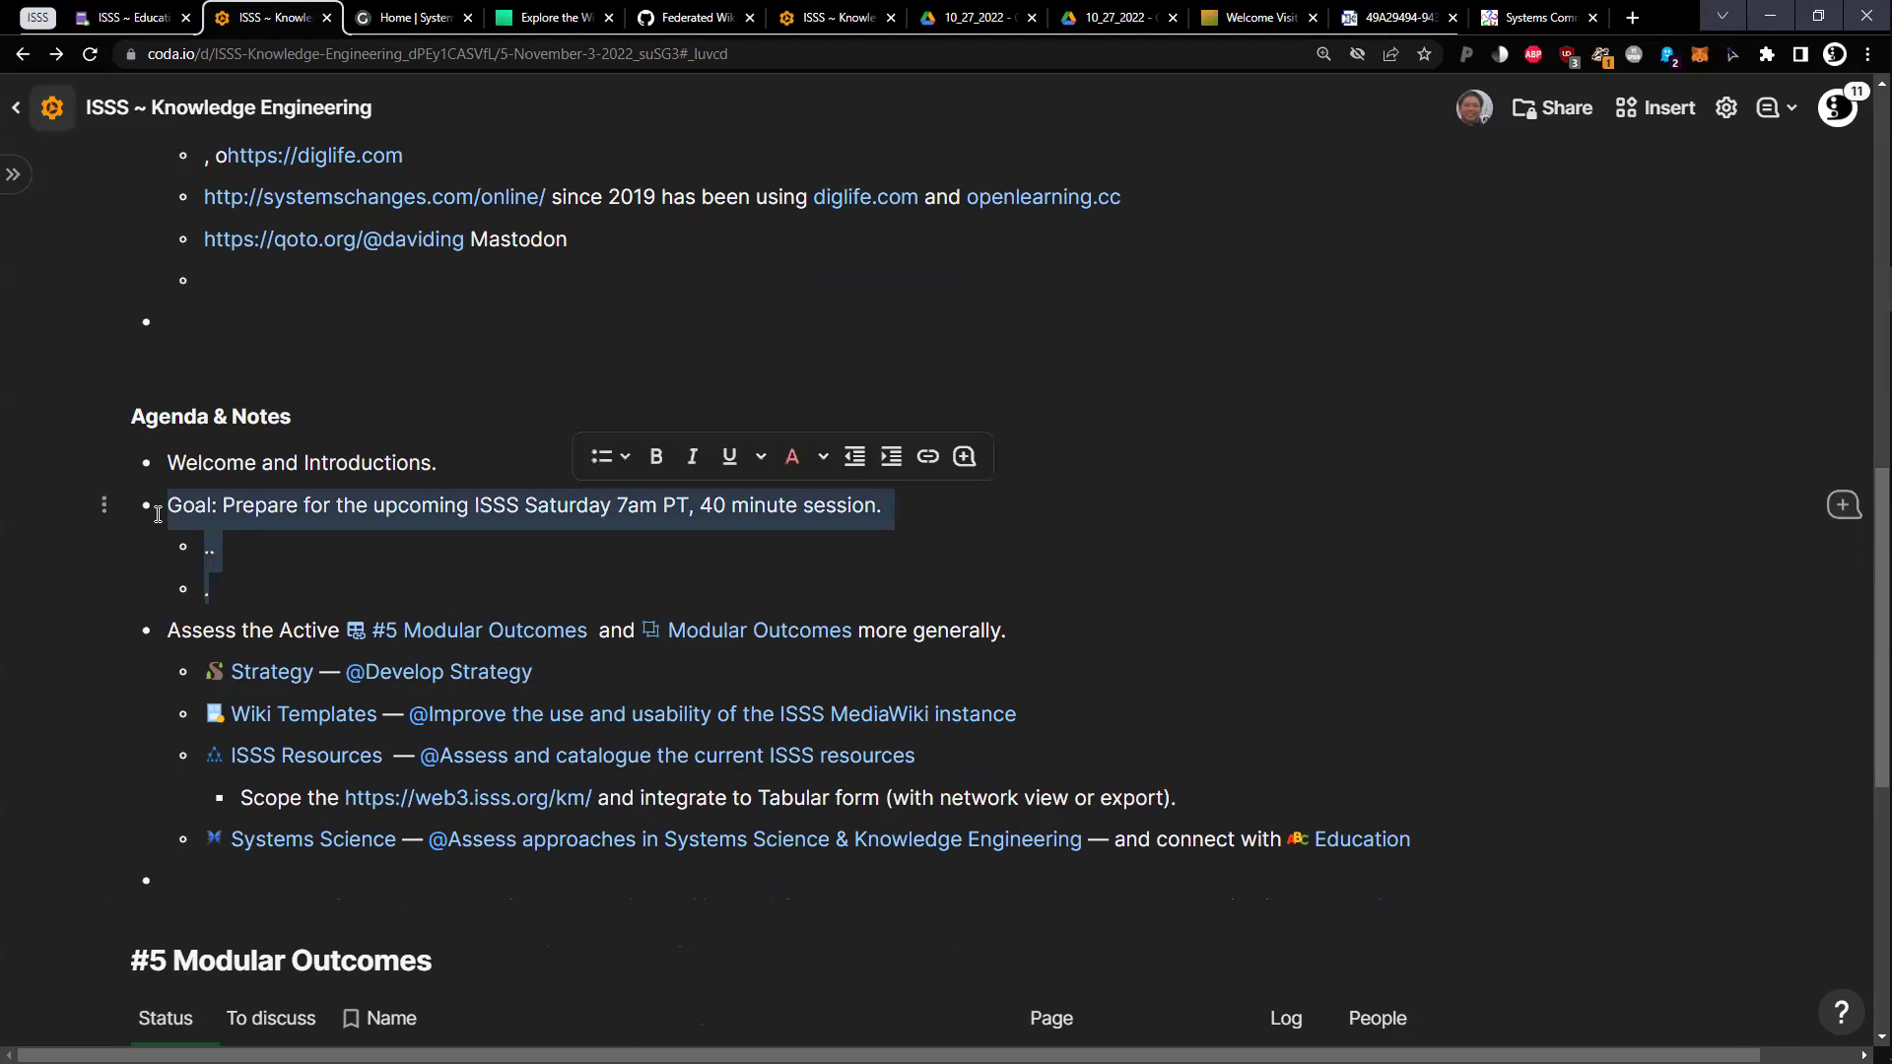
{"action": "left_click", "coordinate": [703, 508]}
{"action": "left_click_drag", "start_coordinate": [479, 506], "coordinate": [687, 515]}
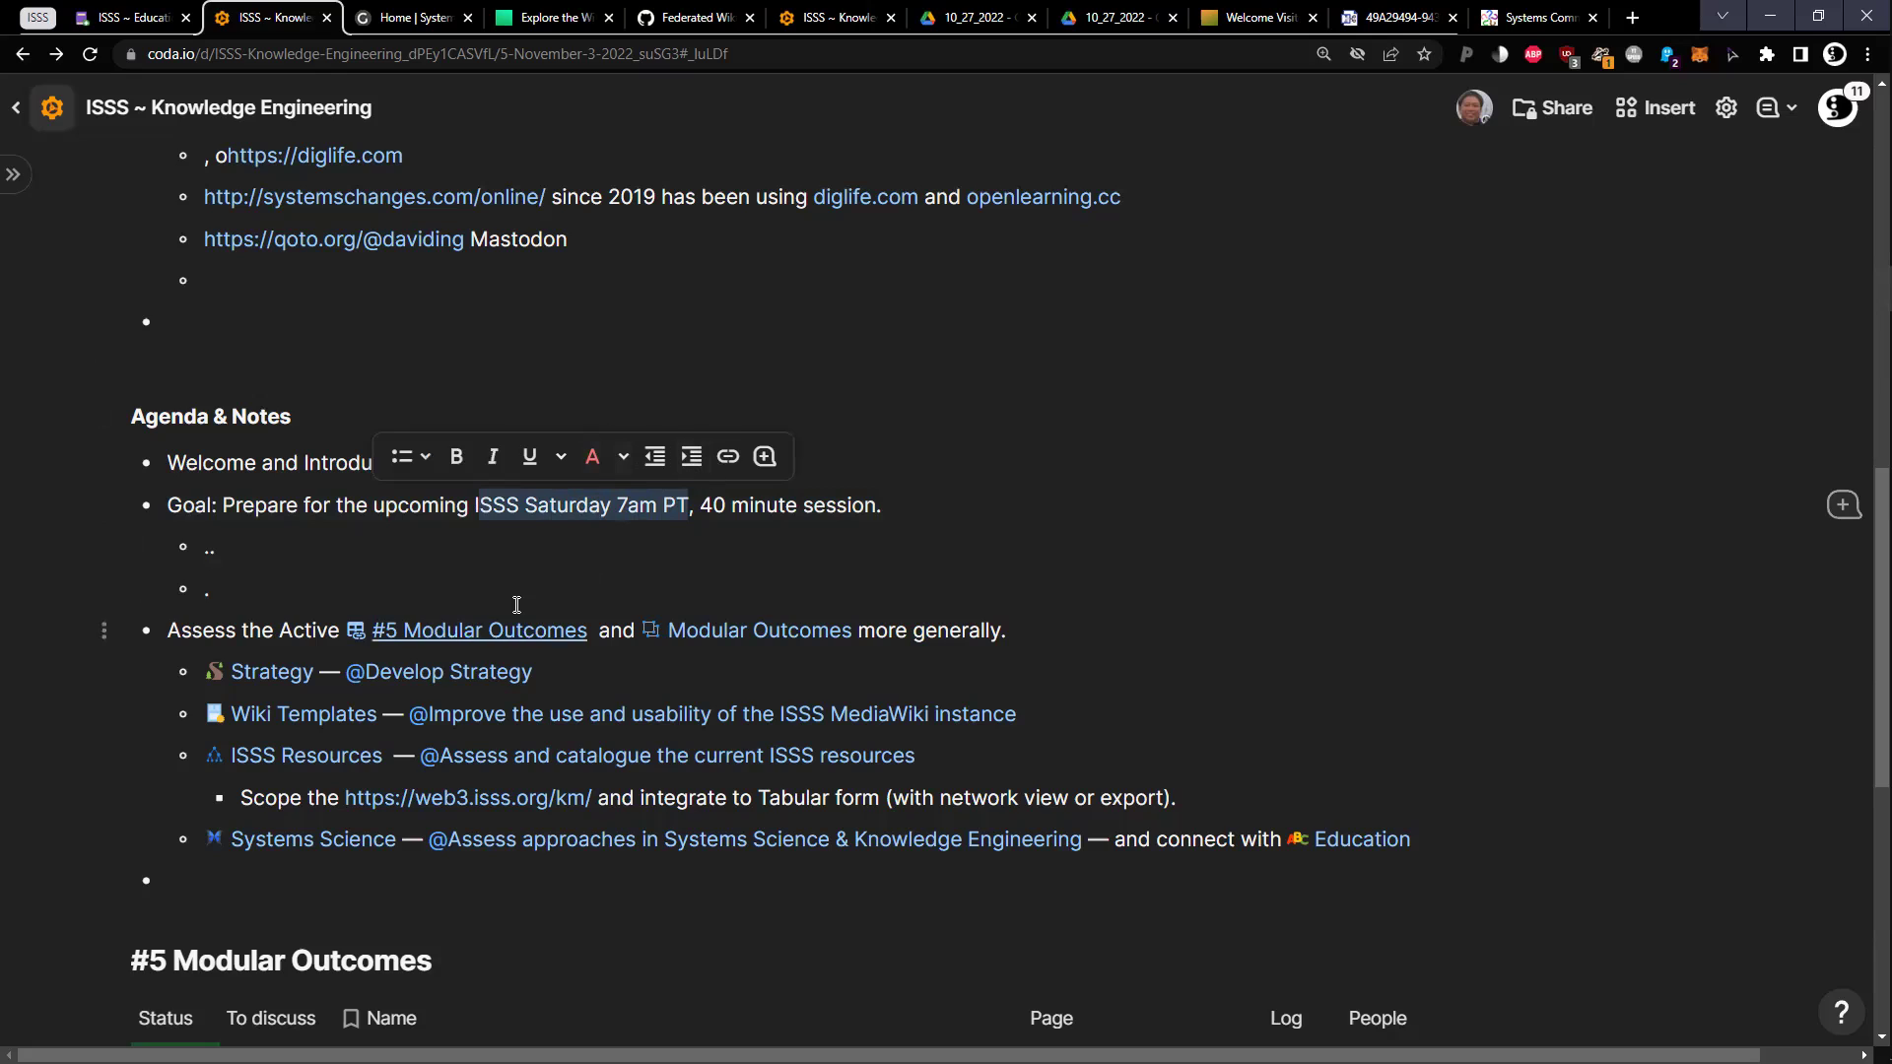
{"action": "left_click", "coordinate": [601, 579]}
{"action": "left_click_drag", "start_coordinate": [268, 580], "coordinate": [204, 544]}
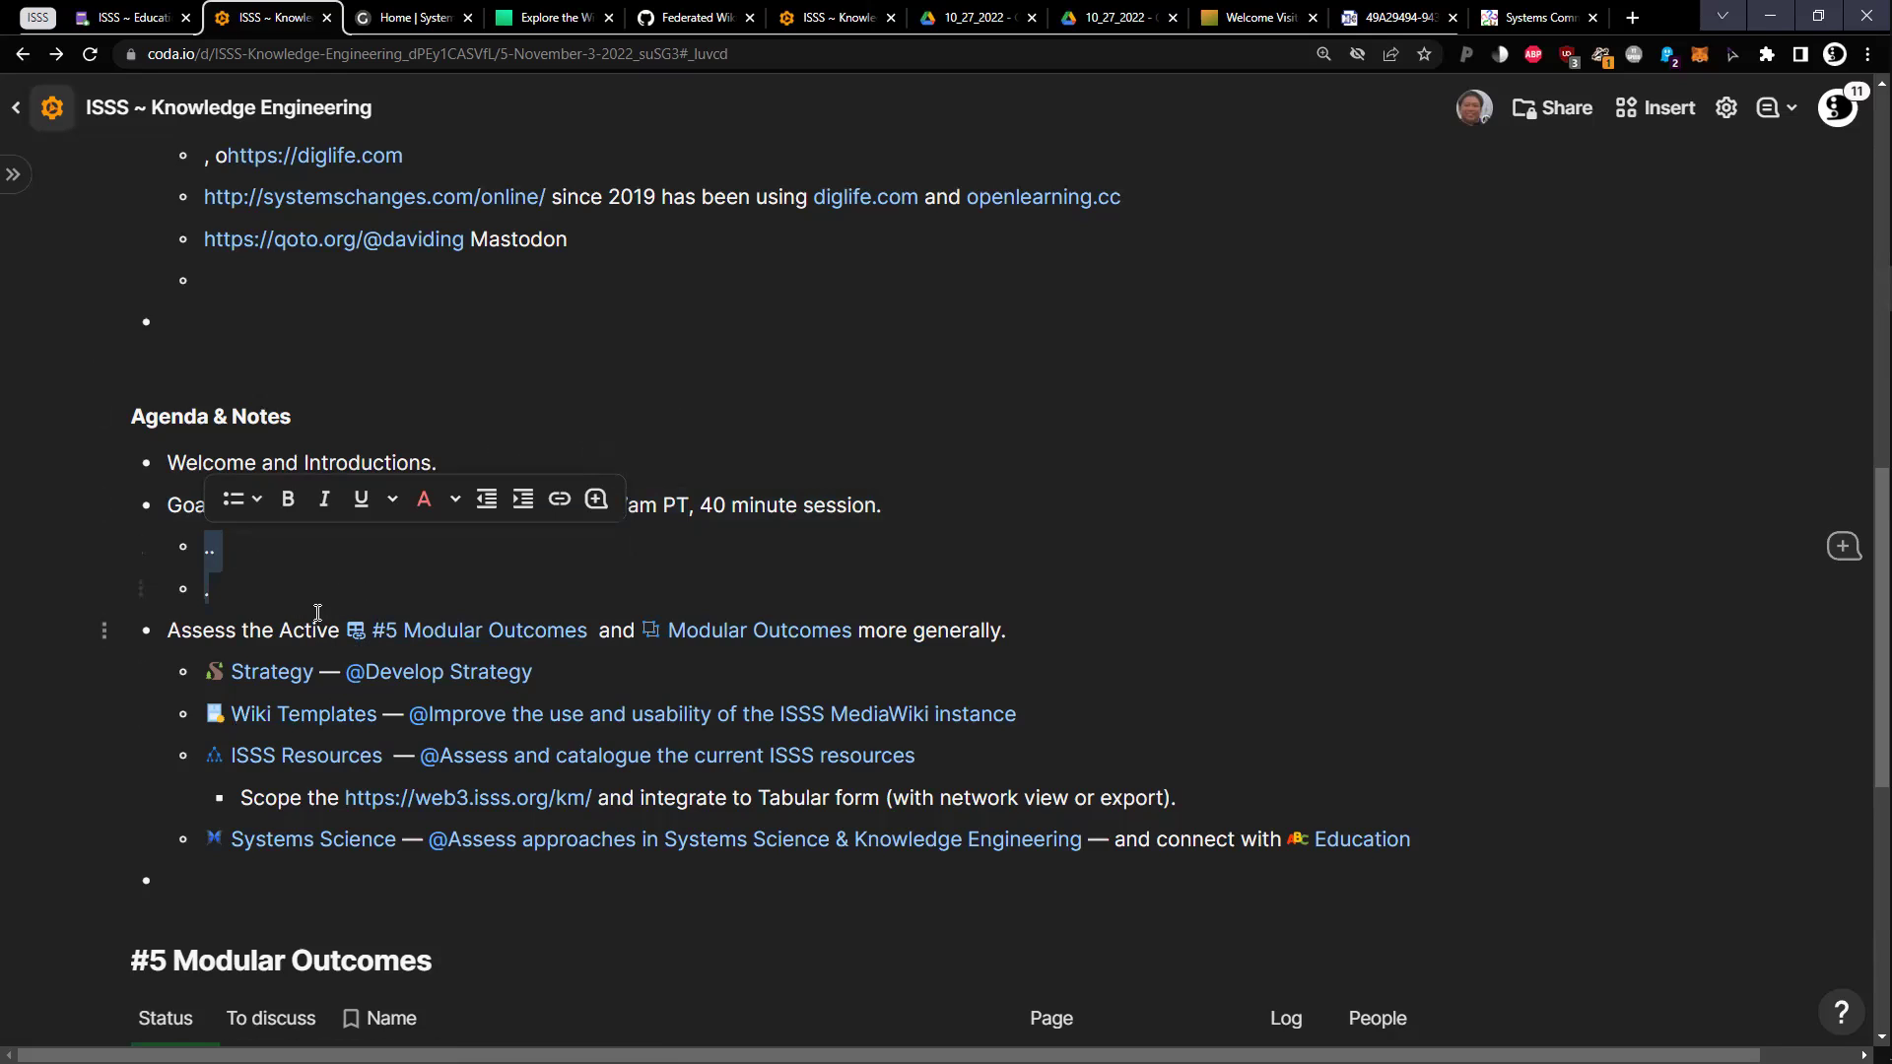
{"action": "double_click", "coordinate": [237, 591]}
Pin the document's page list beside the page and make it slightly narrower
{"action": "scroll", "coordinate": [219, 619], "scroll_direction": "down", "scroll_amount": 1}
{"action": "scroll", "coordinate": [148, 572], "scroll_direction": "down", "scroll_amount": 2}
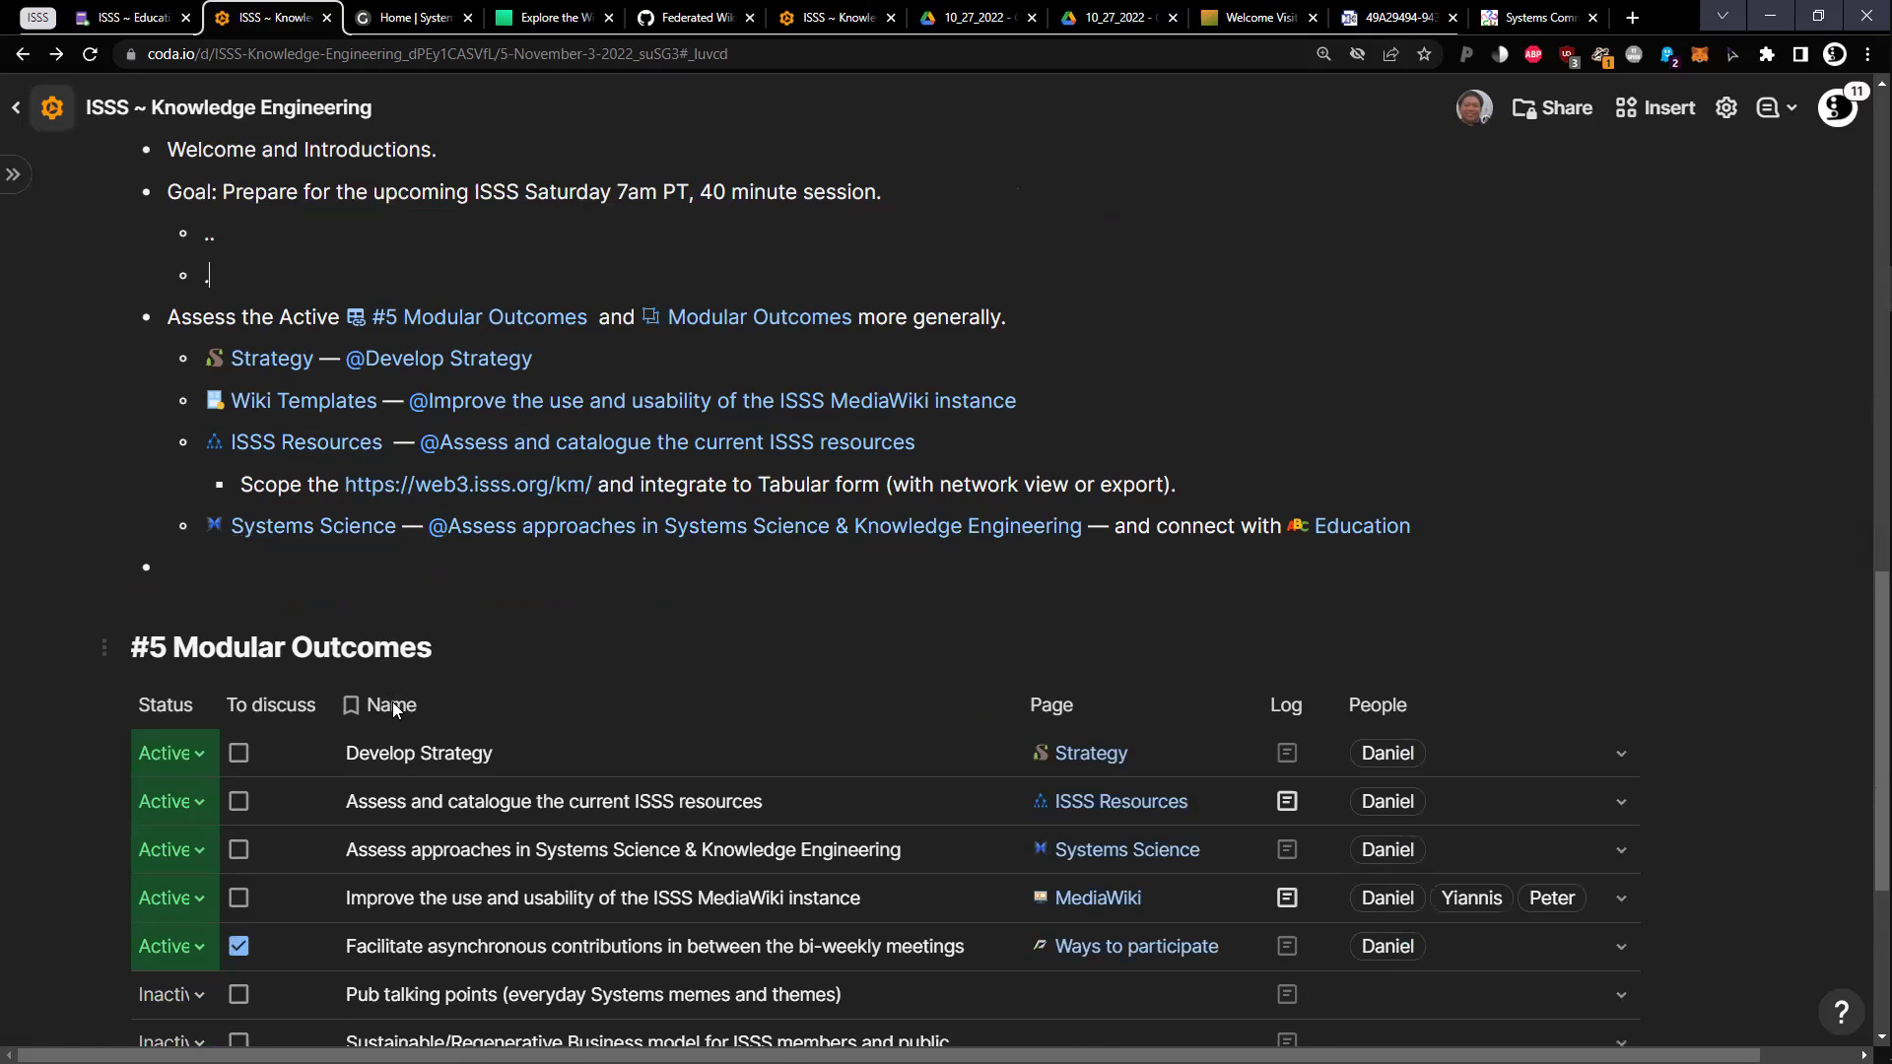
{"action": "scroll", "coordinate": [404, 751], "scroll_direction": "down", "scroll_amount": 1}
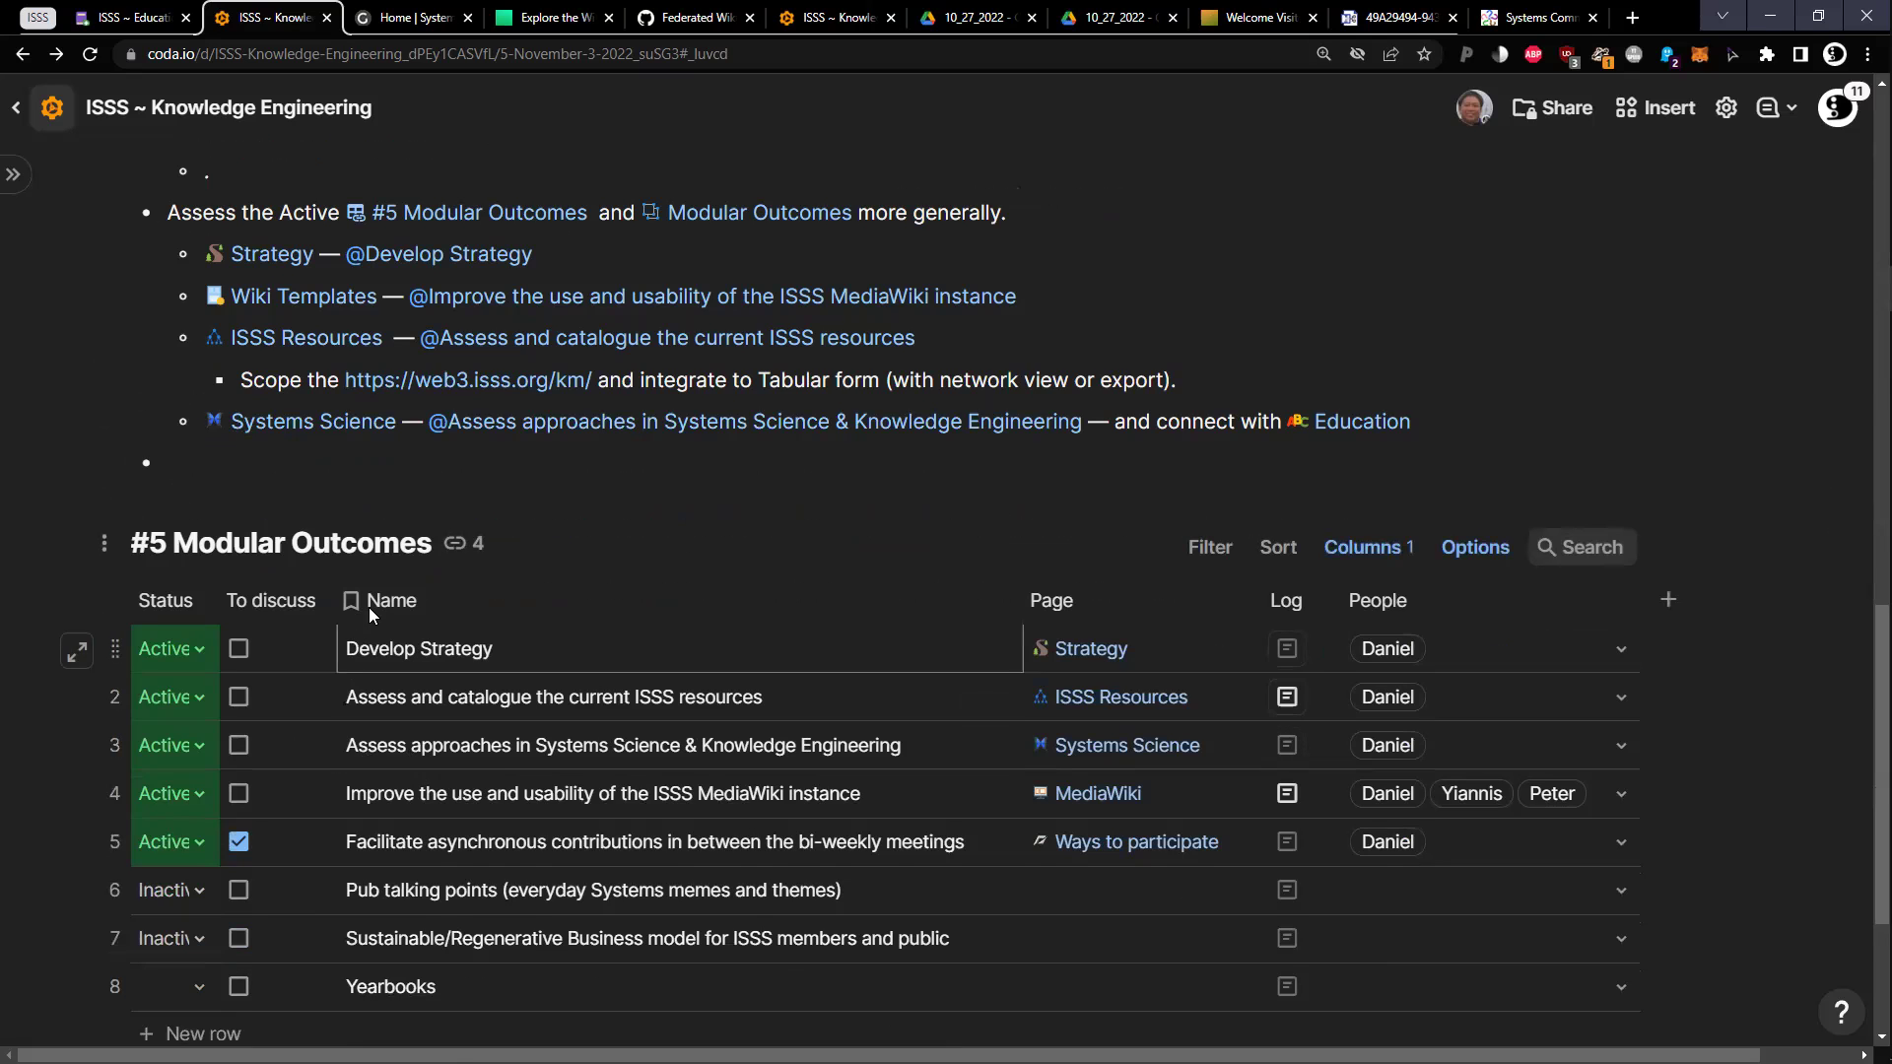
{"action": "left_click", "coordinate": [13, 174]}
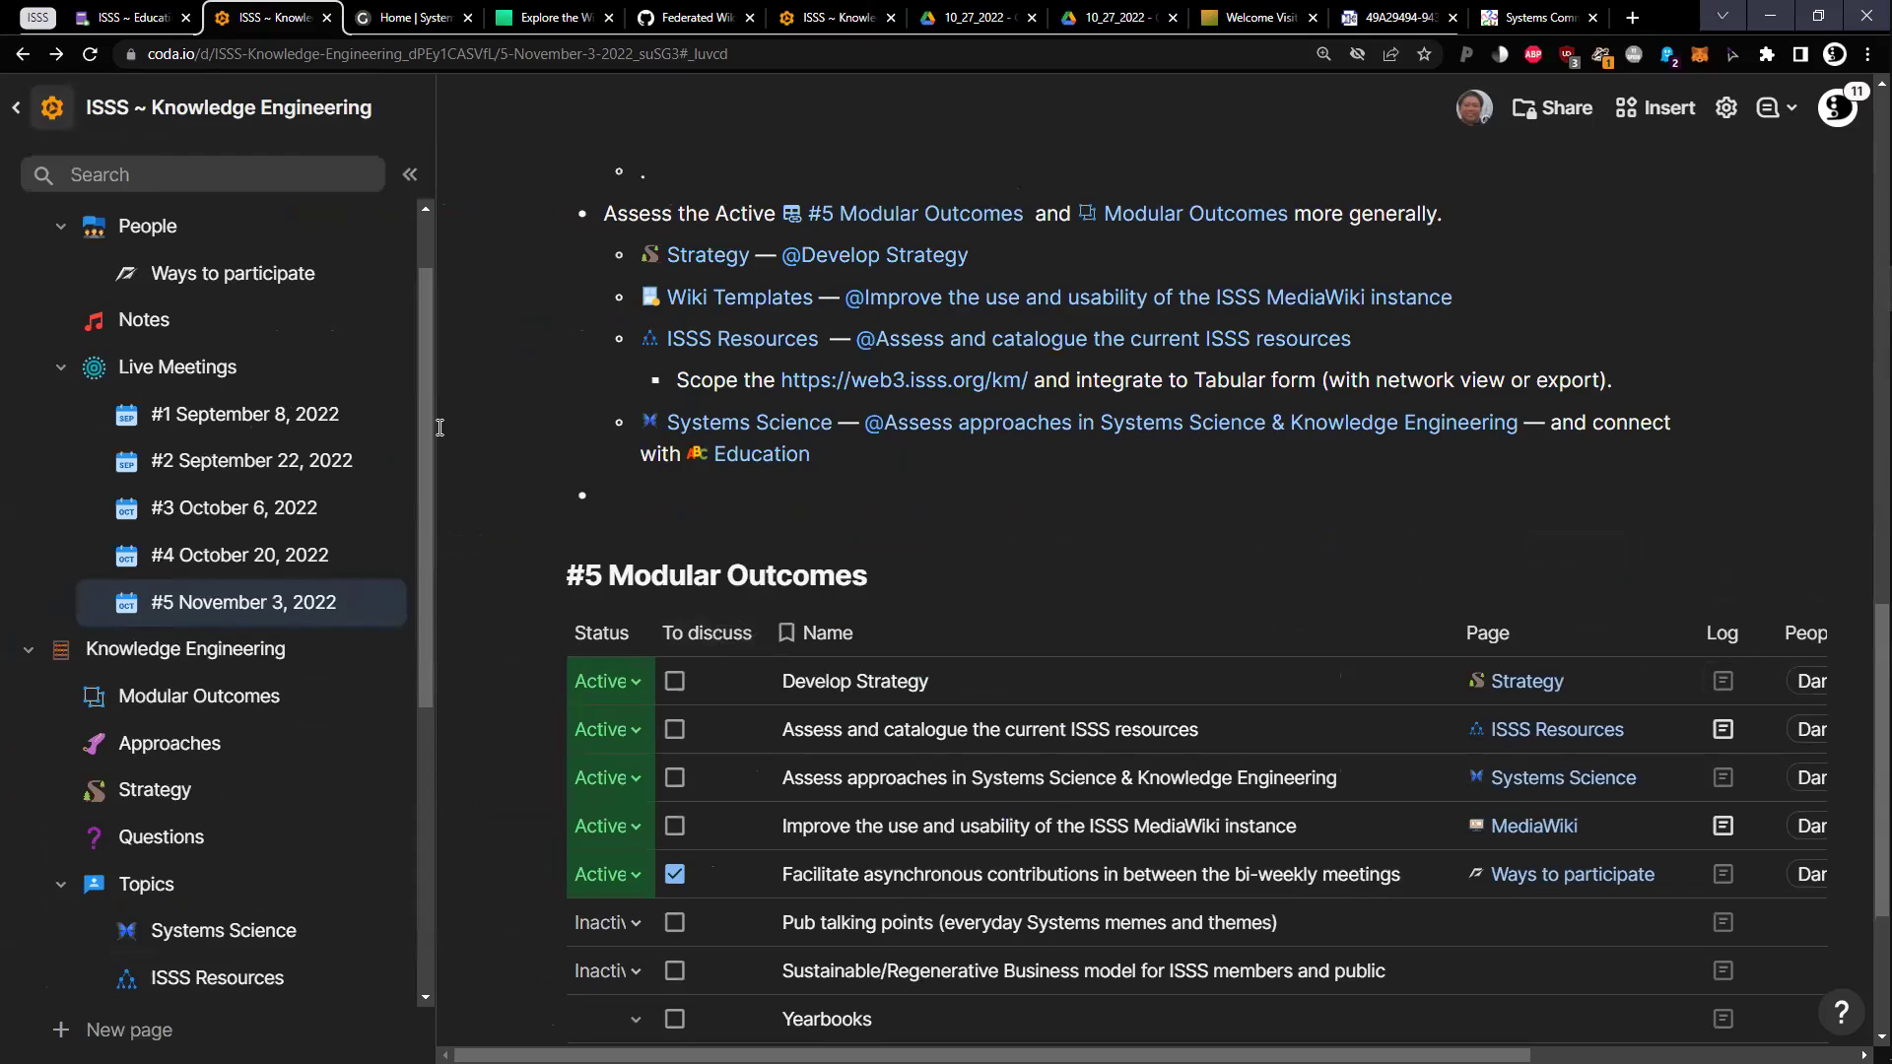
{"action": "mouse_move", "coordinate": [437, 428]}
{"action": "left_mouse_down"}
{"action": "mouse_move", "coordinate": [402, 428]}
{"action": "mouse_move", "coordinate": [431, 427]}
{"action": "left_mouse_up"}
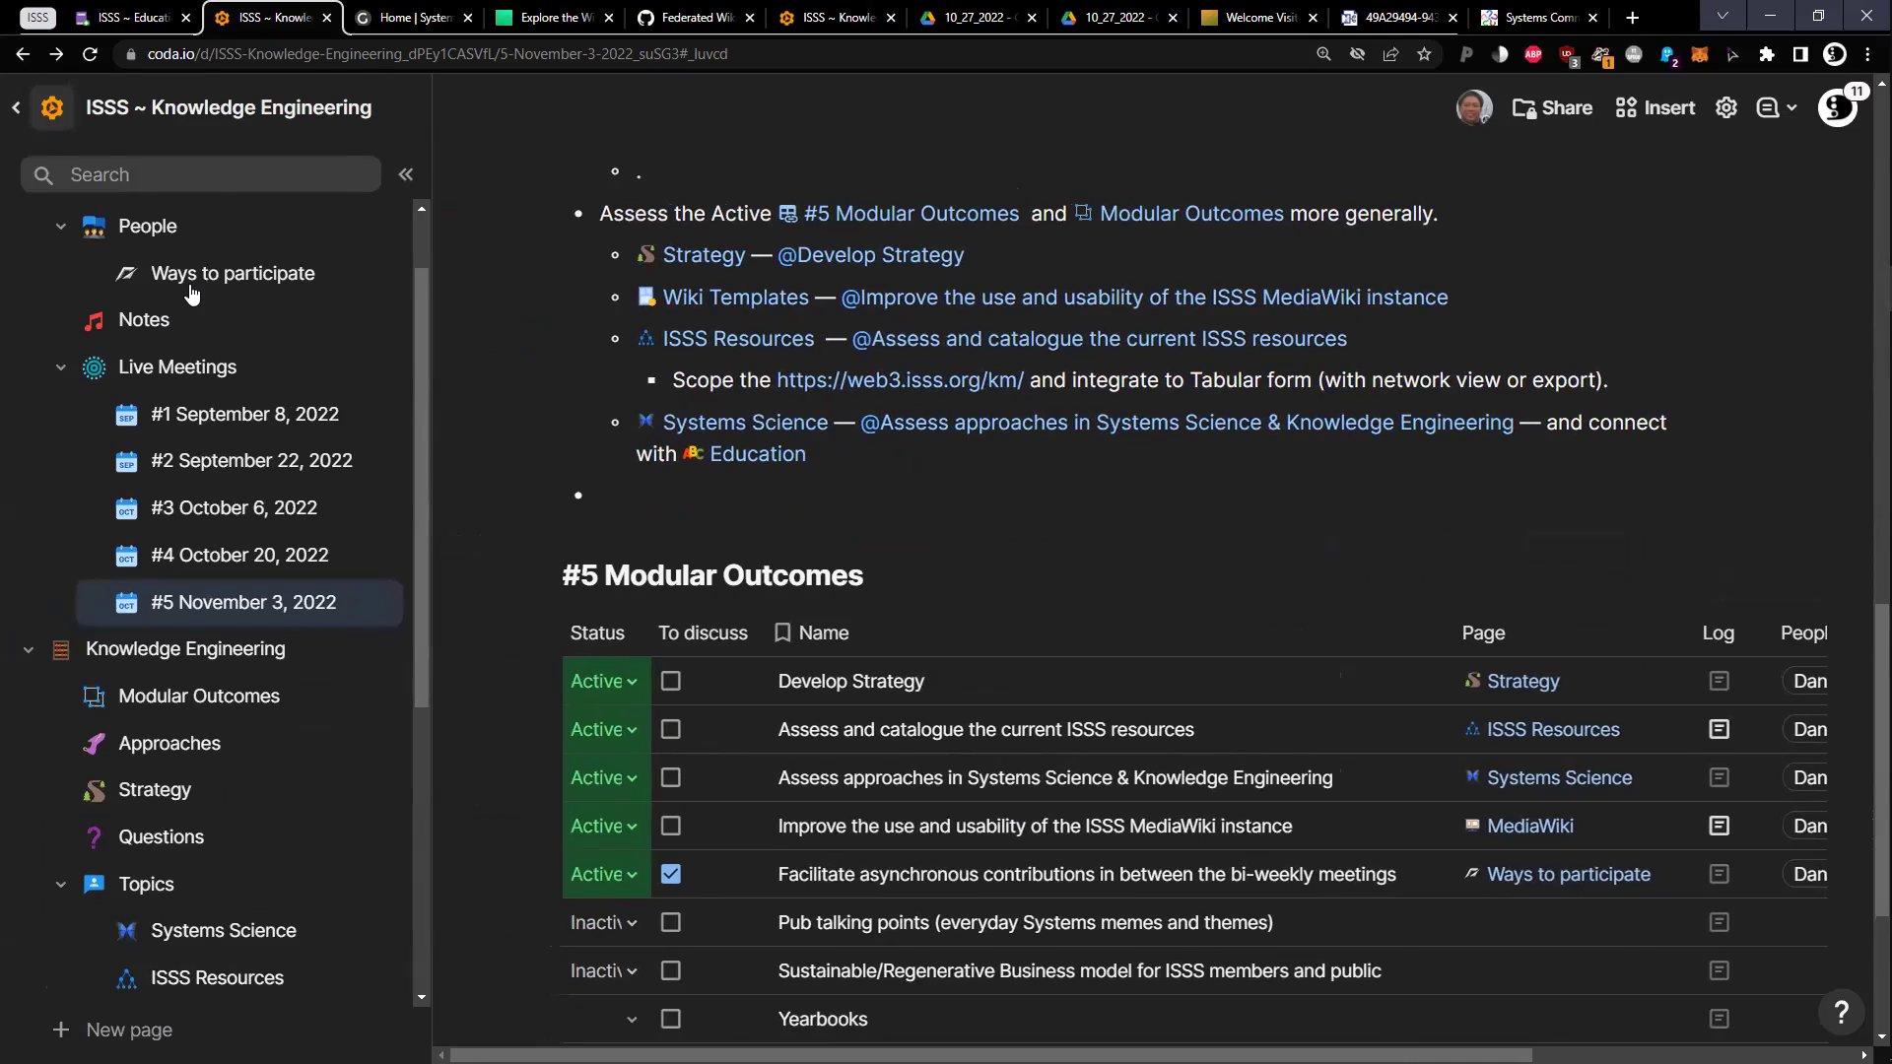
Visit Knowledge Engineering, return to #5 November 3, 2022, and collapse the upper and Communications sections
{"action": "scroll", "coordinate": [237, 241], "scroll_direction": "up", "scroll_amount": 1}
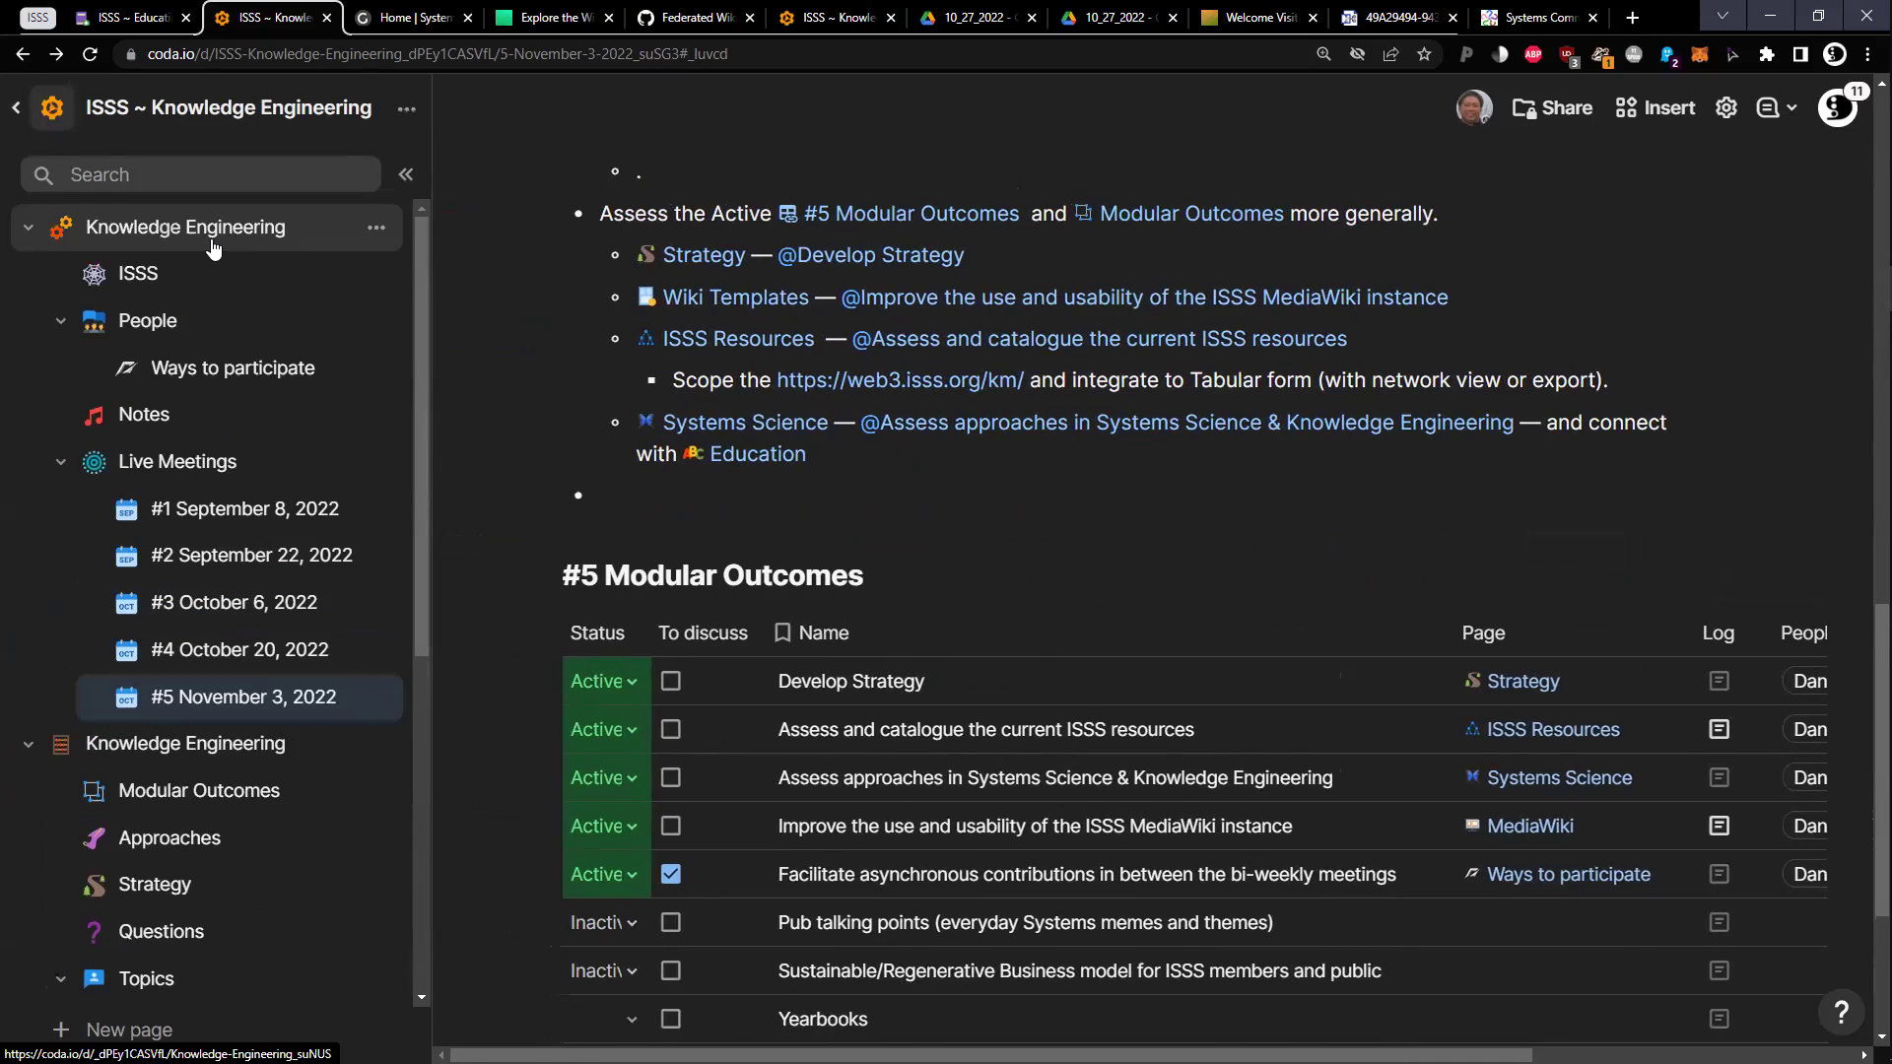
{"action": "left_click", "coordinate": [213, 248]}
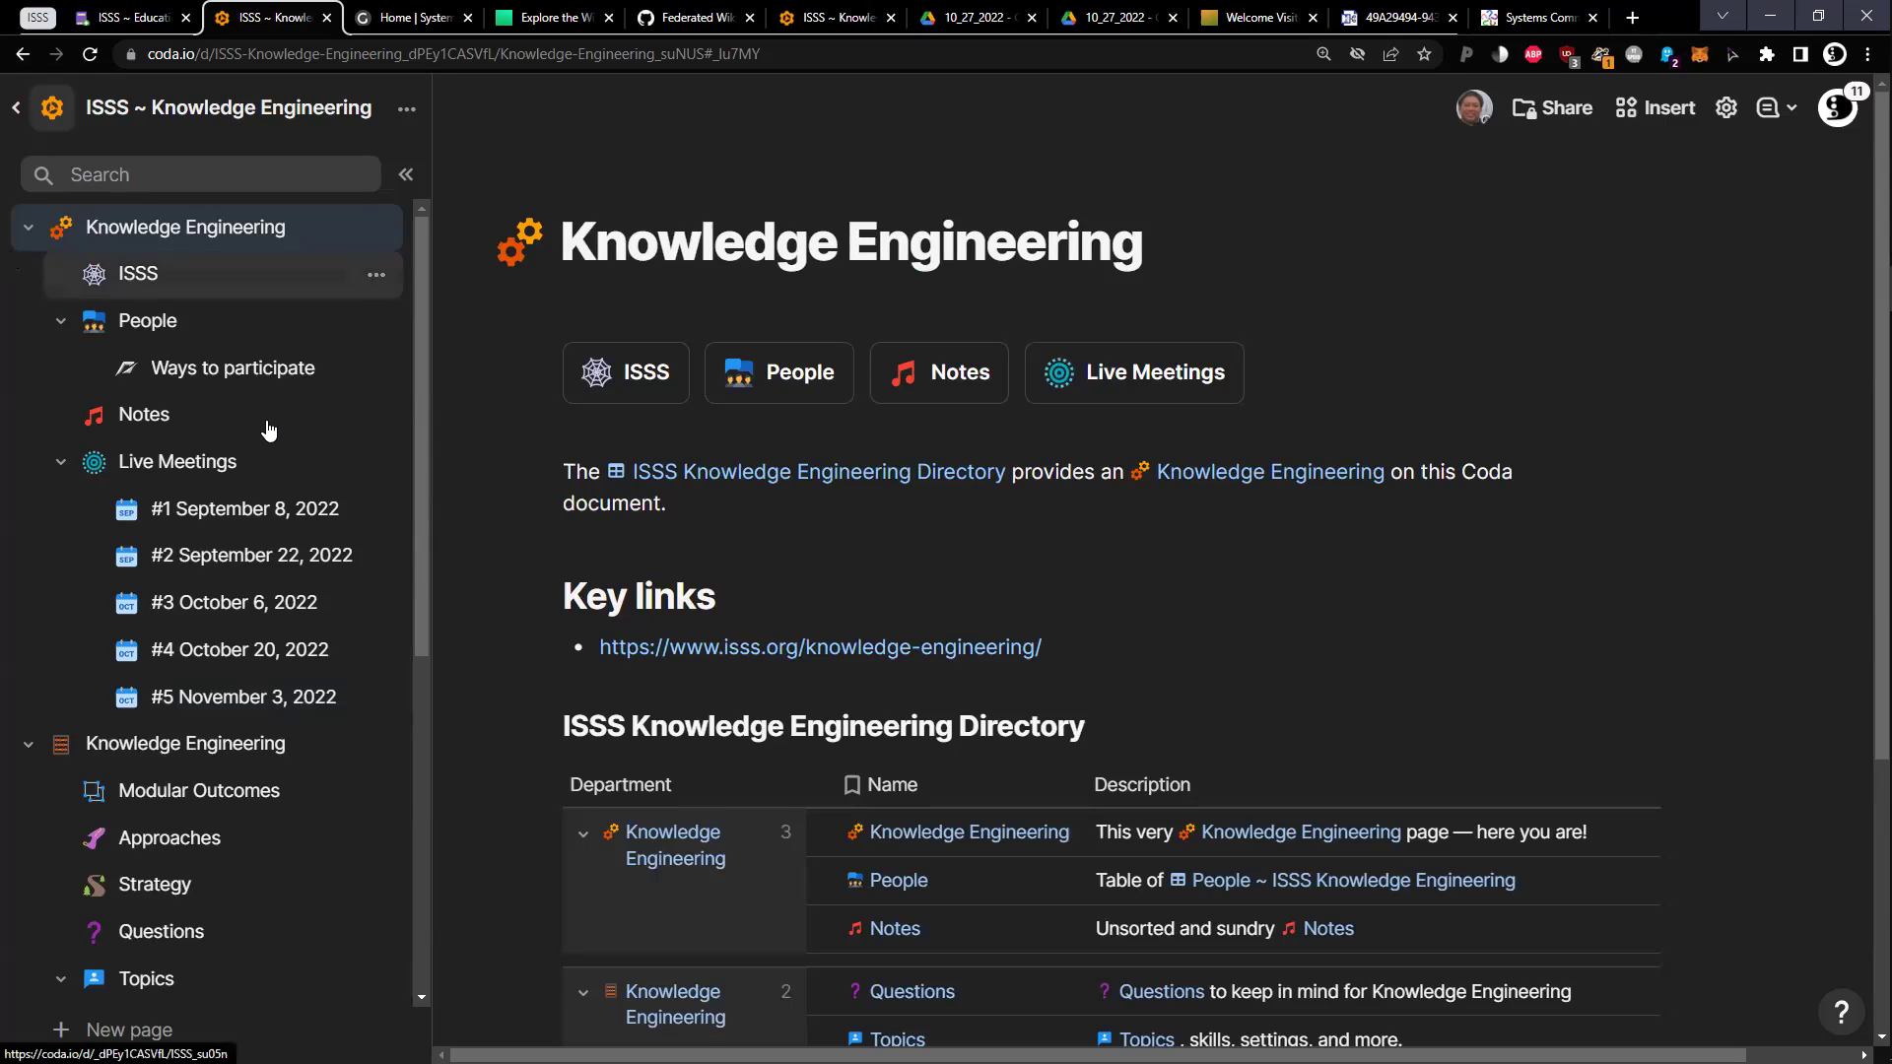
{"action": "left_click", "coordinate": [218, 698]}
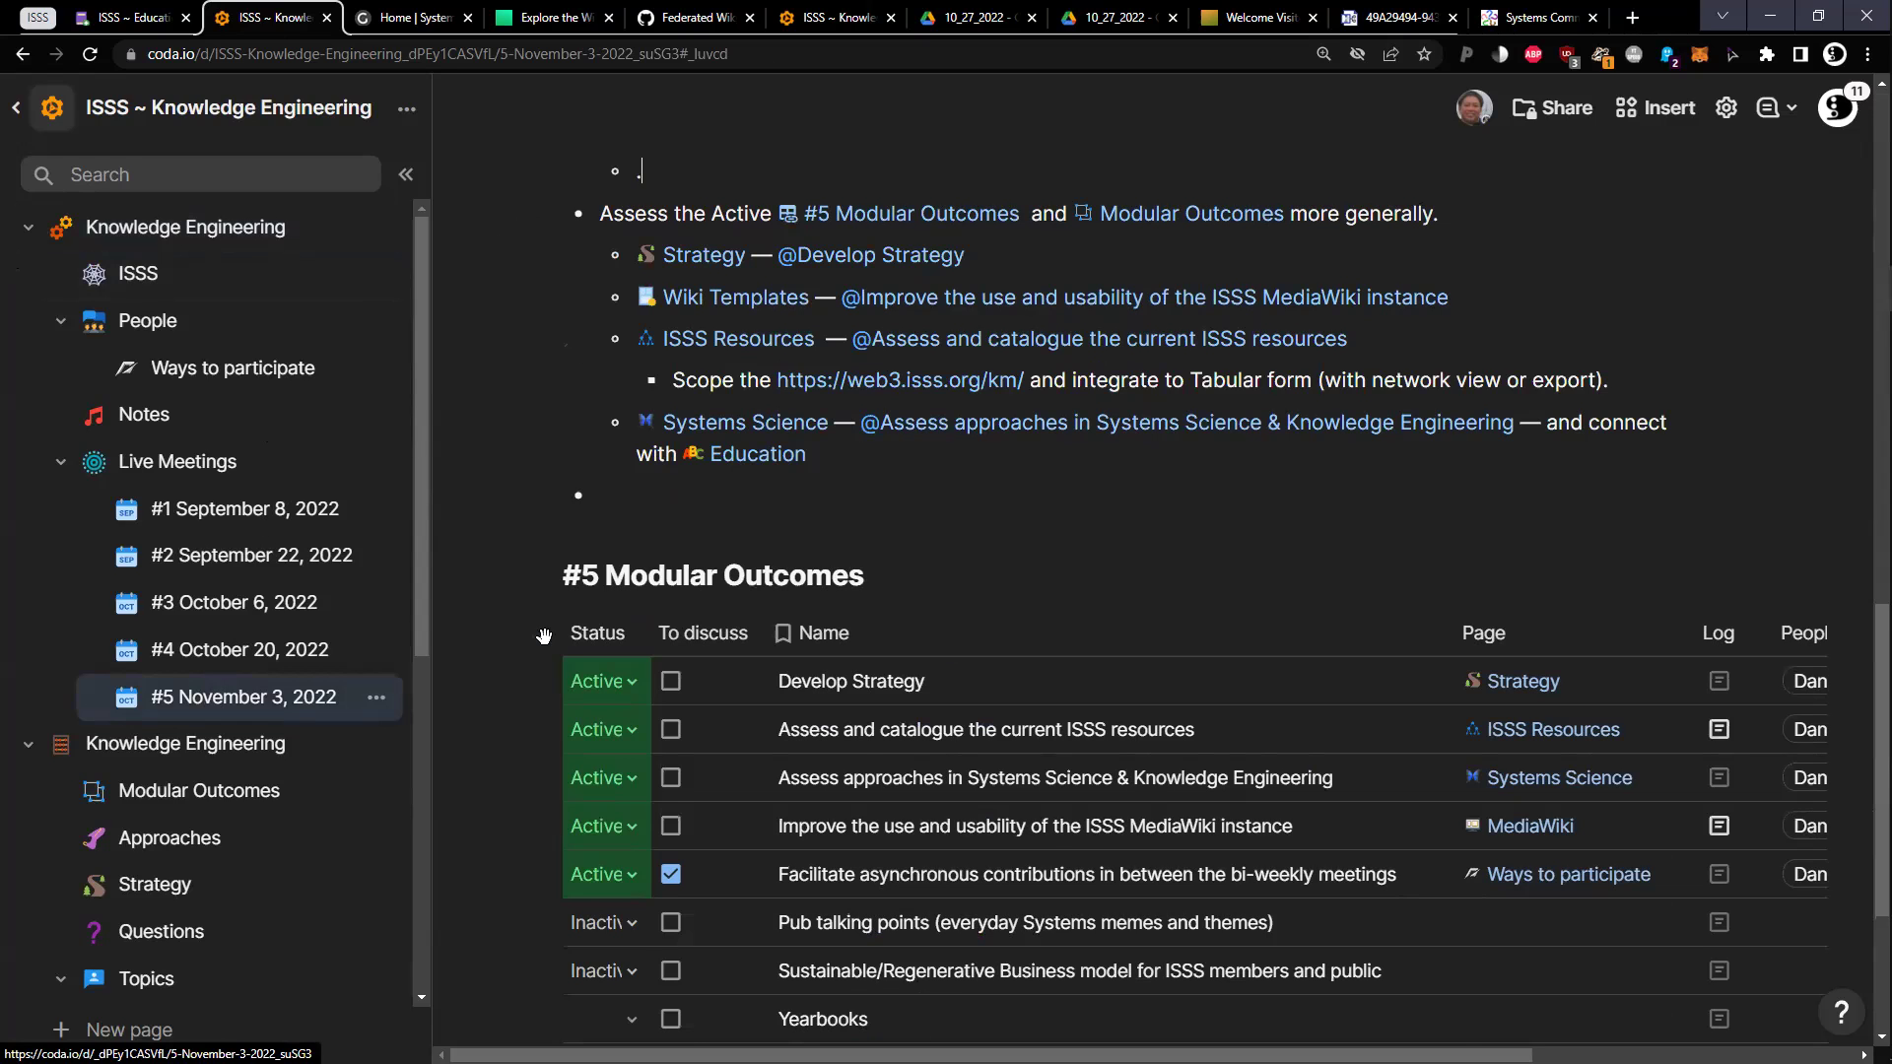
{"action": "left_click", "coordinate": [393, 697]}
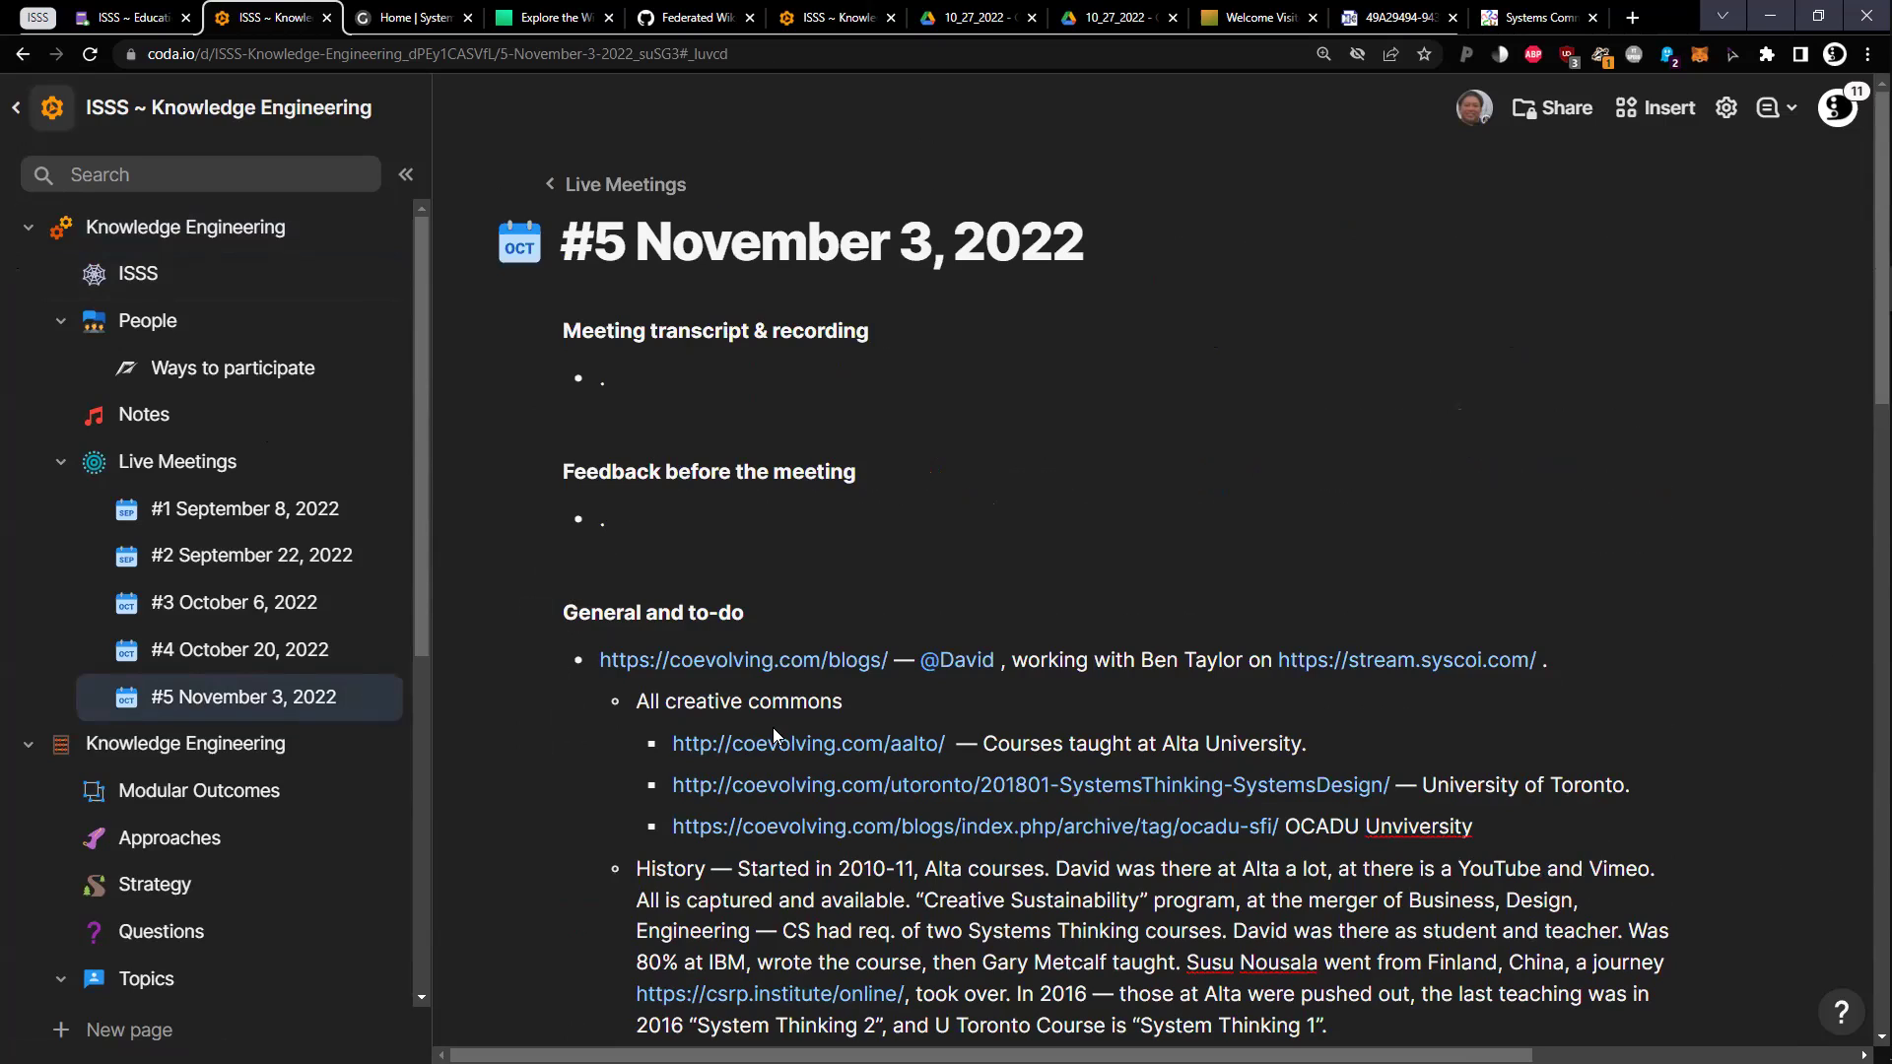
{"action": "left_click", "coordinate": [28, 227]}
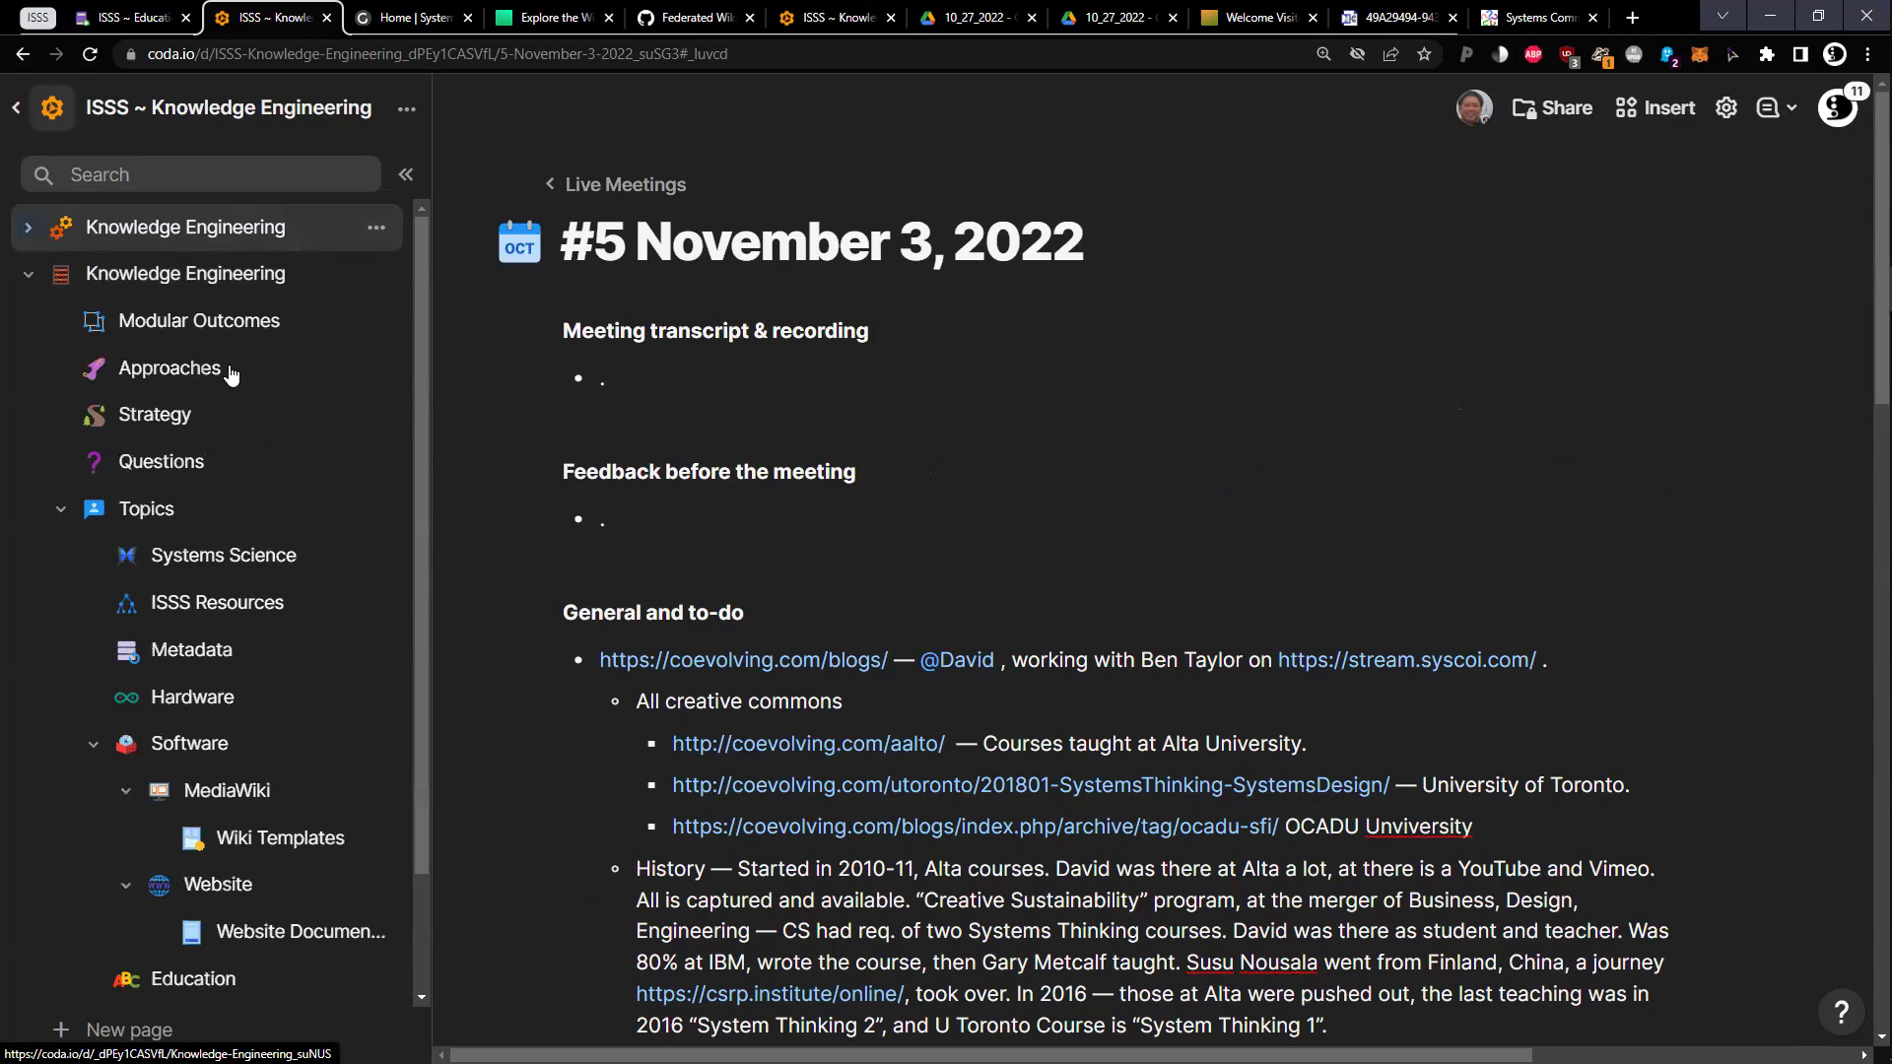
{"action": "scroll", "coordinate": [21, 964], "scroll_direction": "down", "scroll_amount": 2}
{"action": "left_click", "coordinate": [27, 888]}
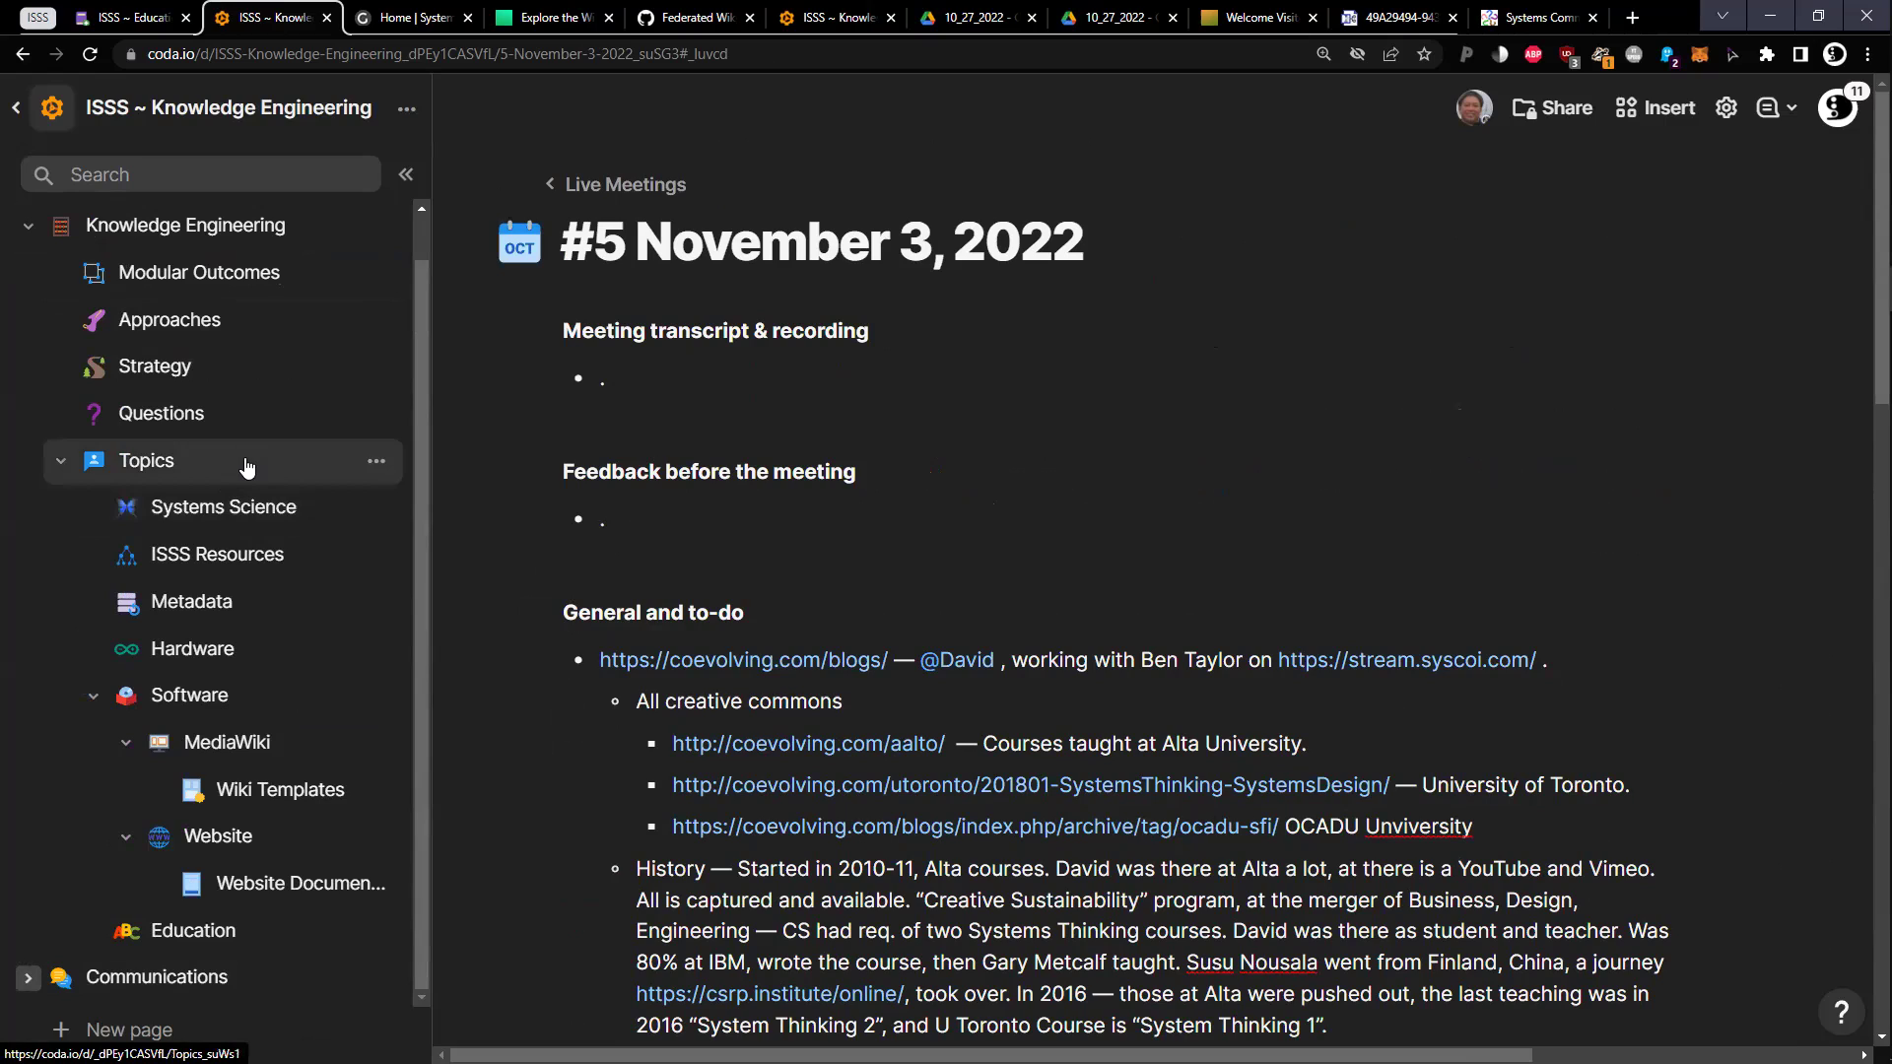
Go through Topics to the Metadata page and view its Link, Title and Identifiers fields
{"action": "left_click", "coordinate": [187, 472]}
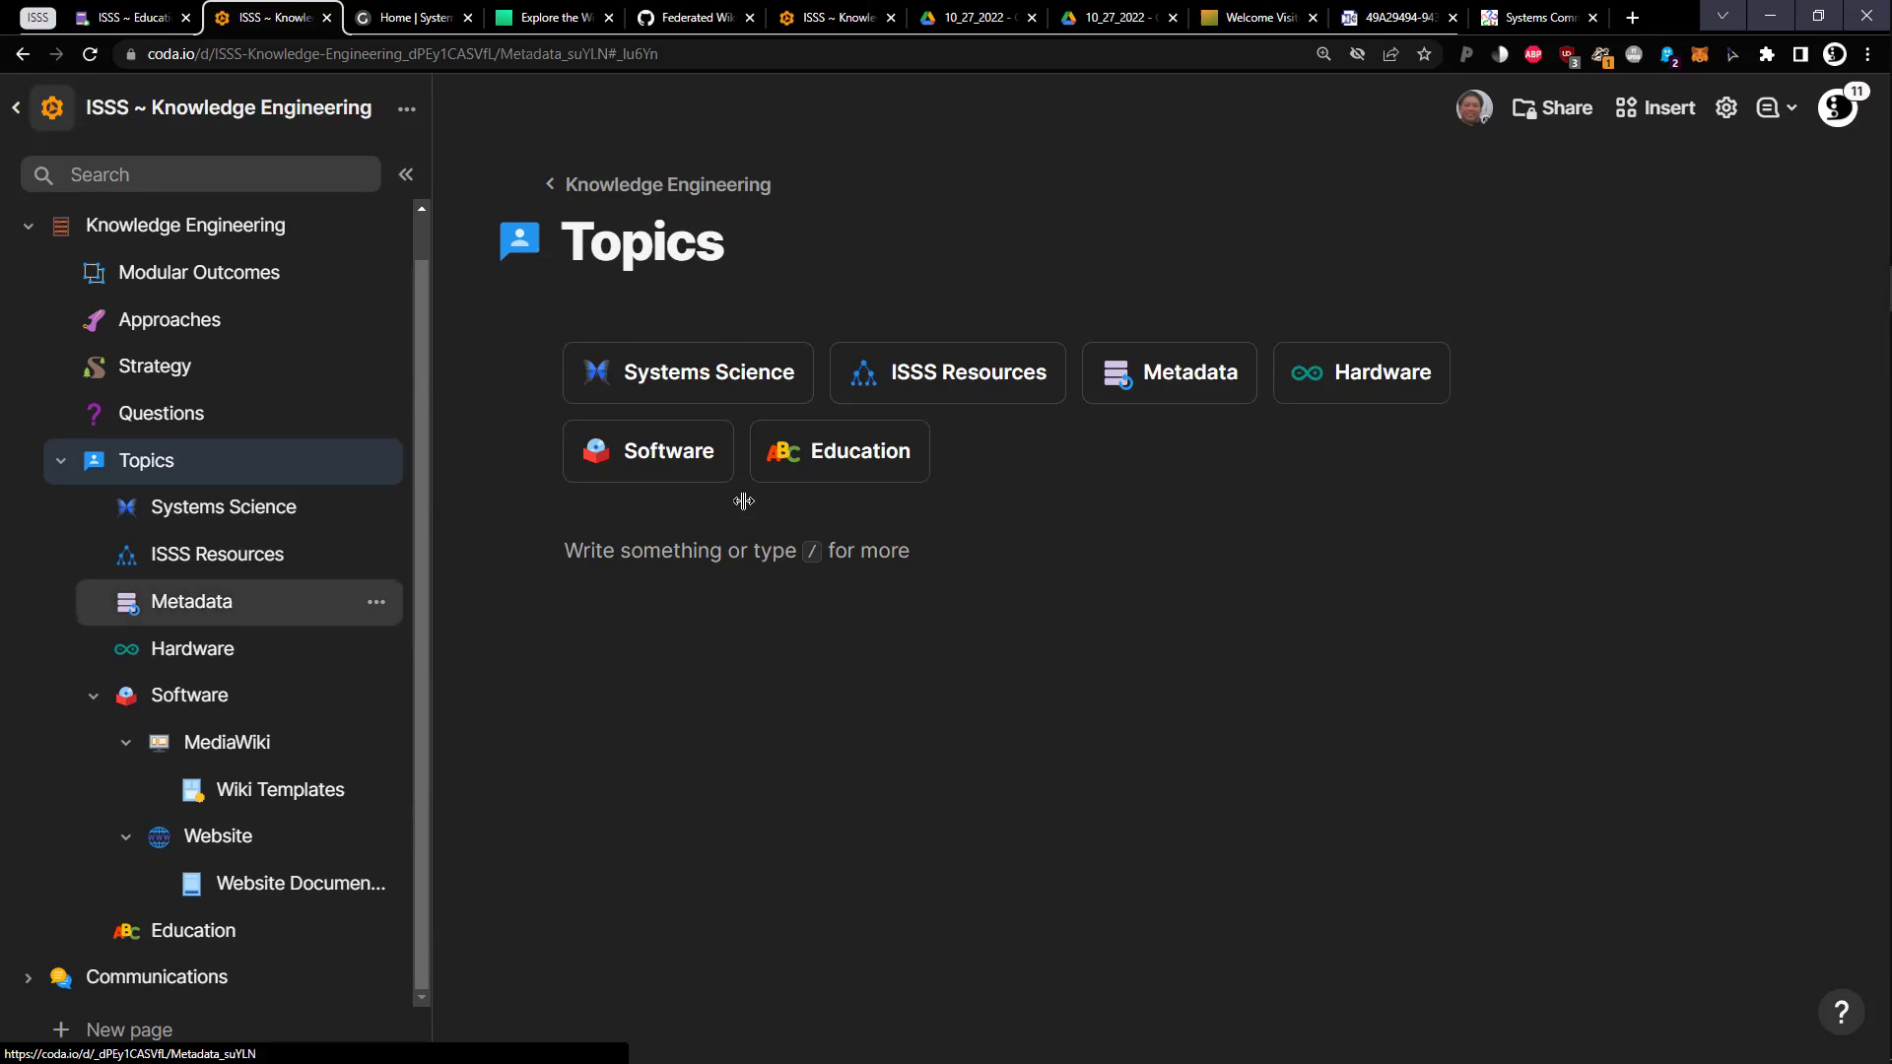
{"action": "left_click", "coordinate": [194, 601]}
{"action": "scroll", "coordinate": [765, 498], "scroll_direction": "down", "scroll_amount": 2}
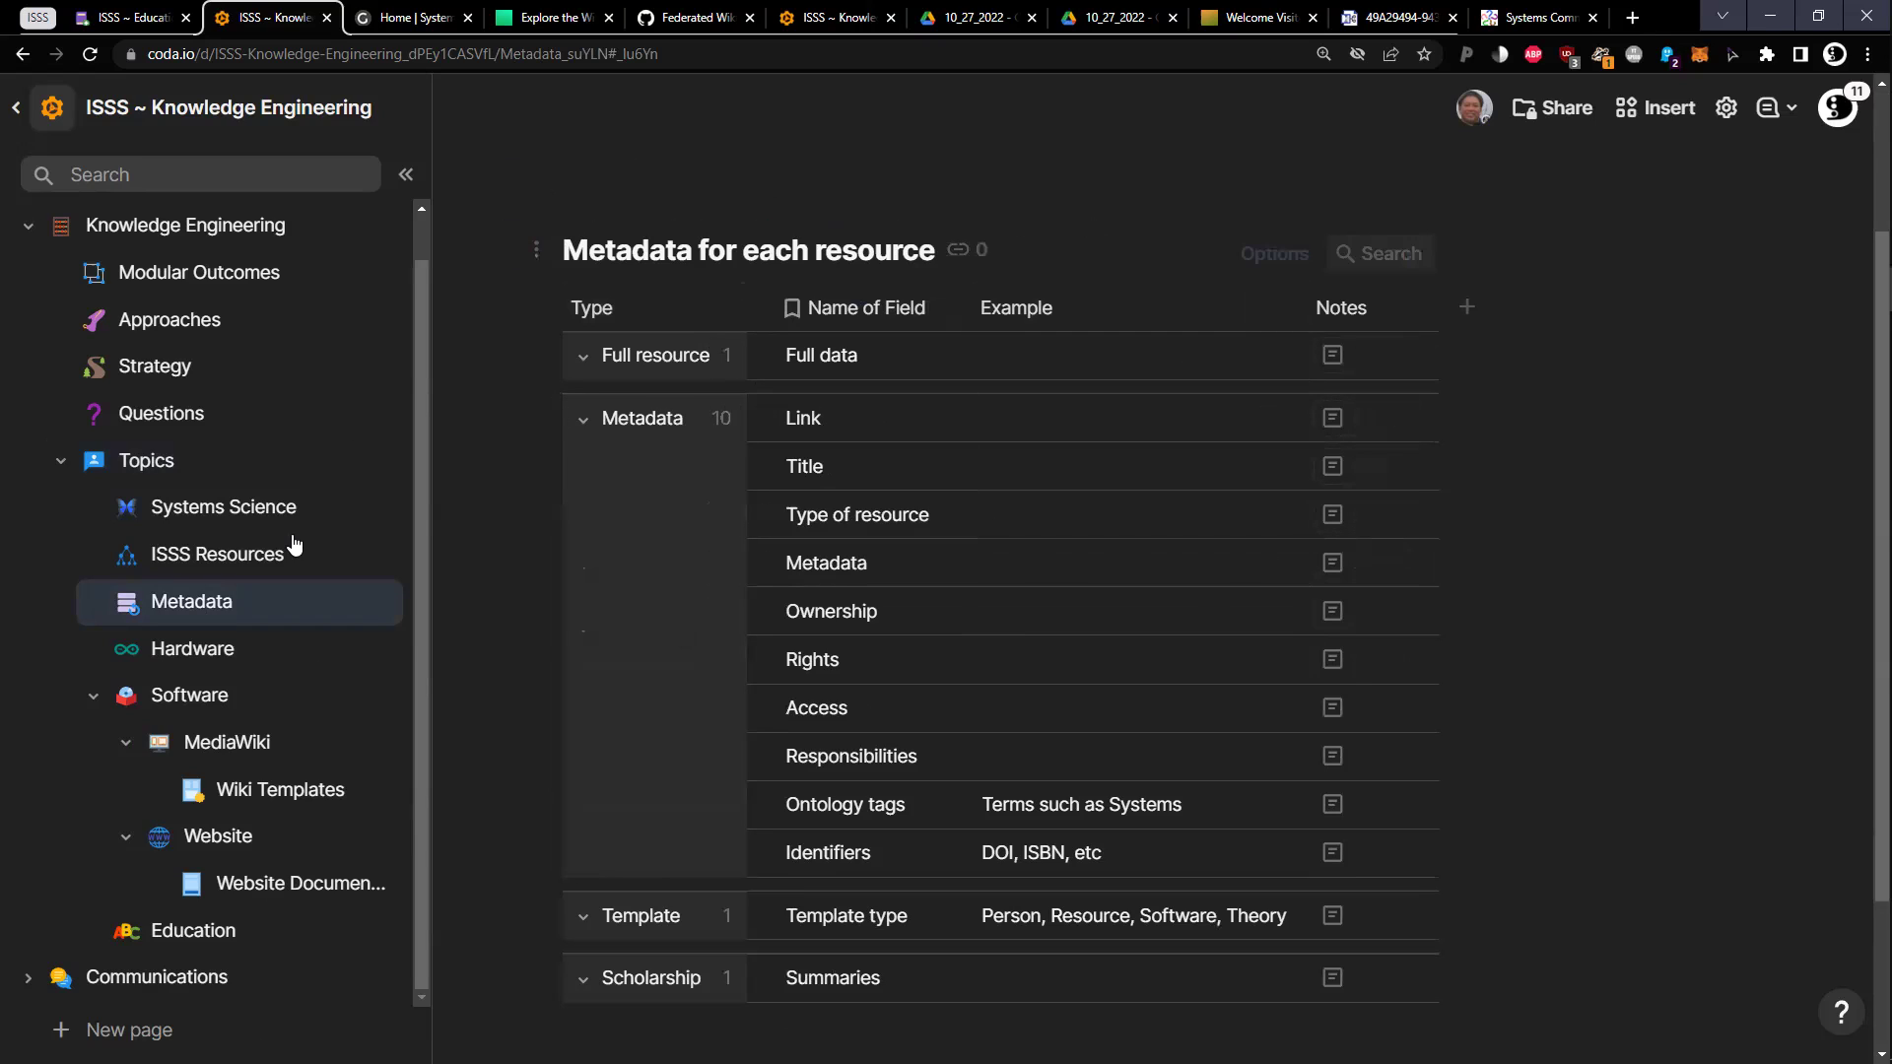
{"action": "scroll", "coordinate": [280, 503], "scroll_direction": "up", "scroll_amount": 1}
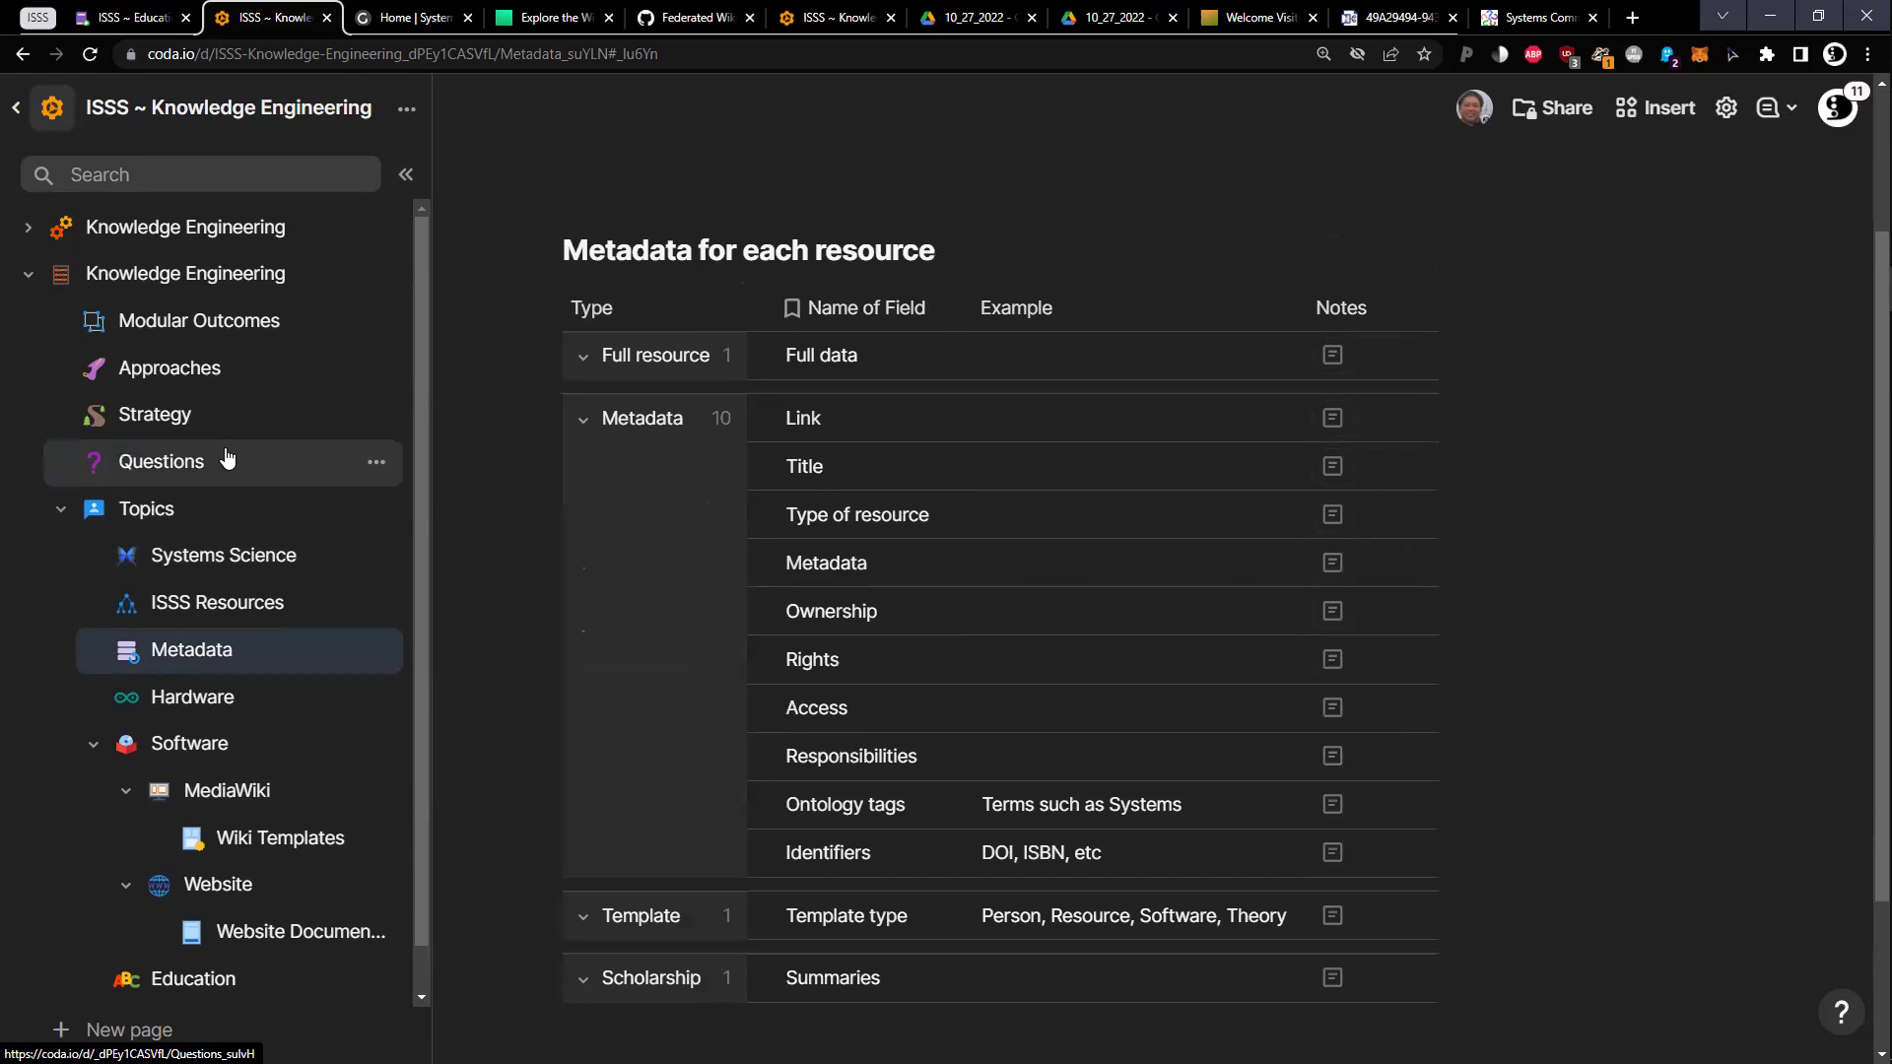
Open Modular Outcomes to see its five active outcomes, like Develop Strategy, and two inactive ones
{"action": "left_click", "coordinate": [182, 325]}
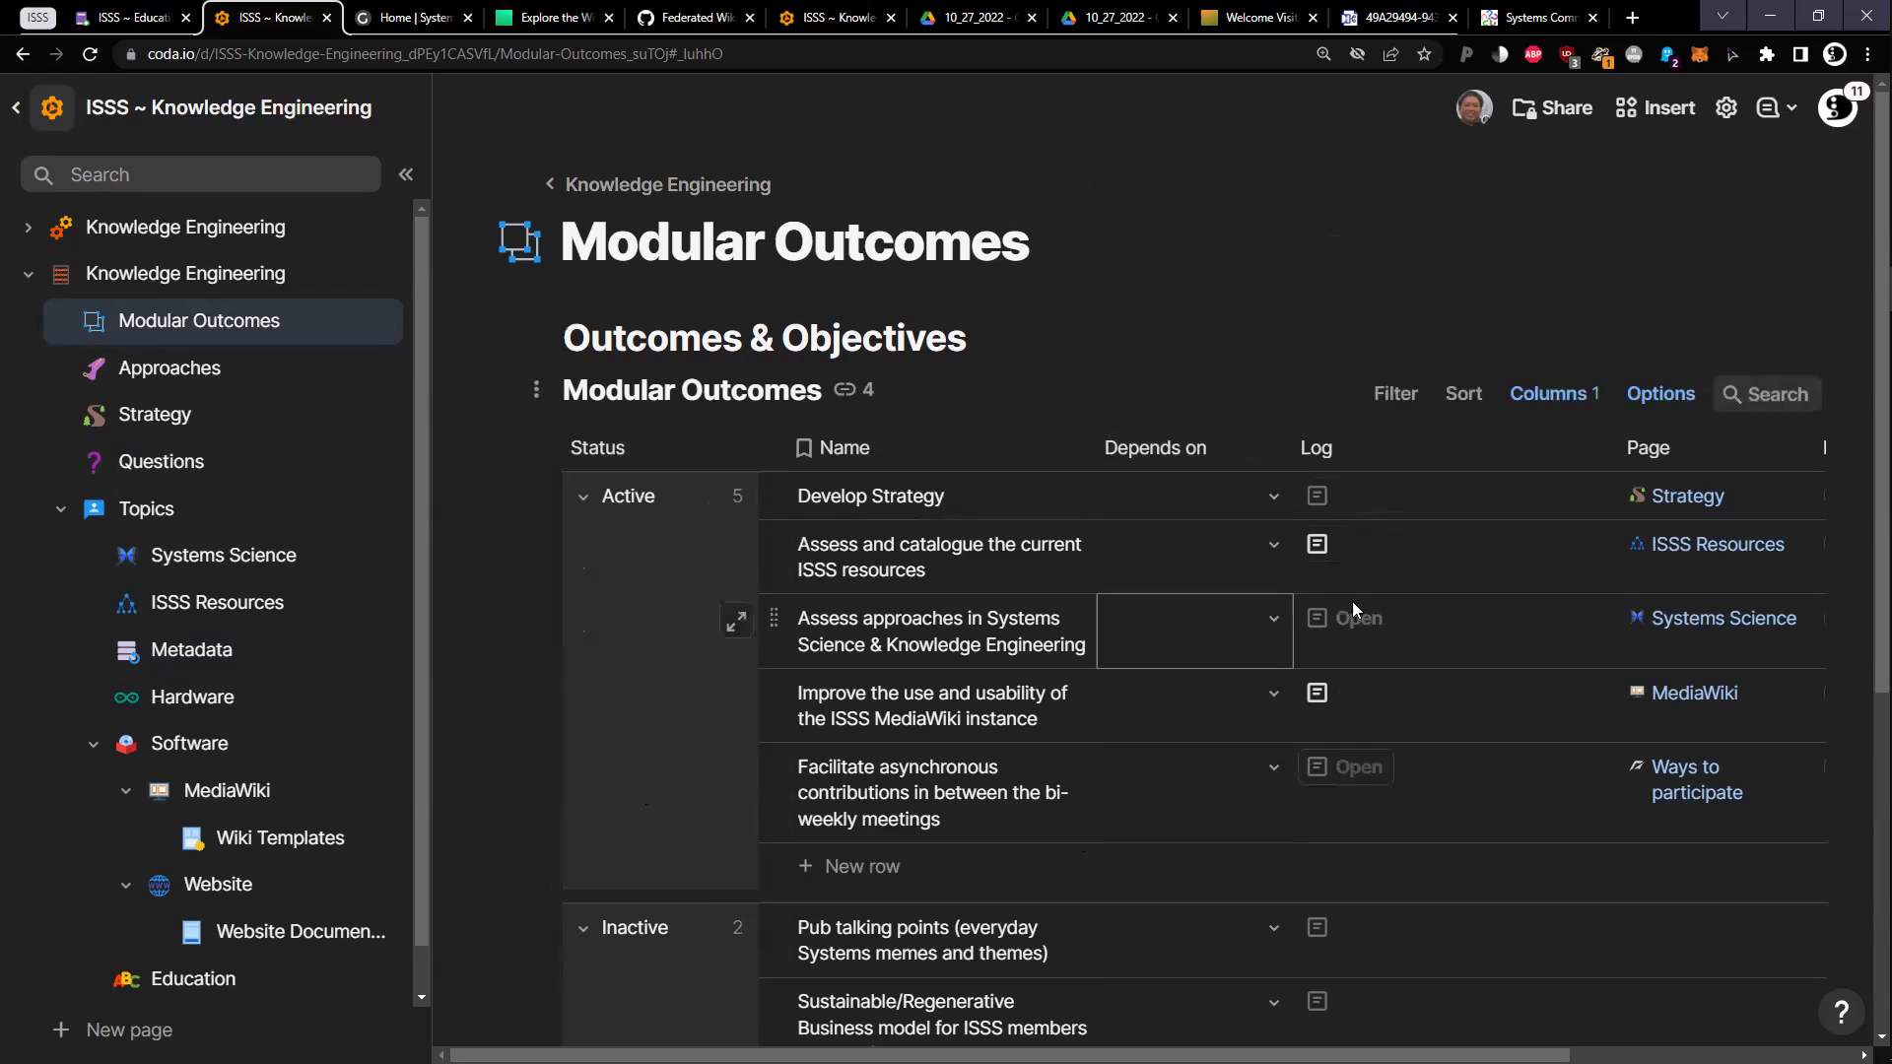
Open the Approaches page from the sidebar
{"action": "left_click", "coordinate": [281, 382]}
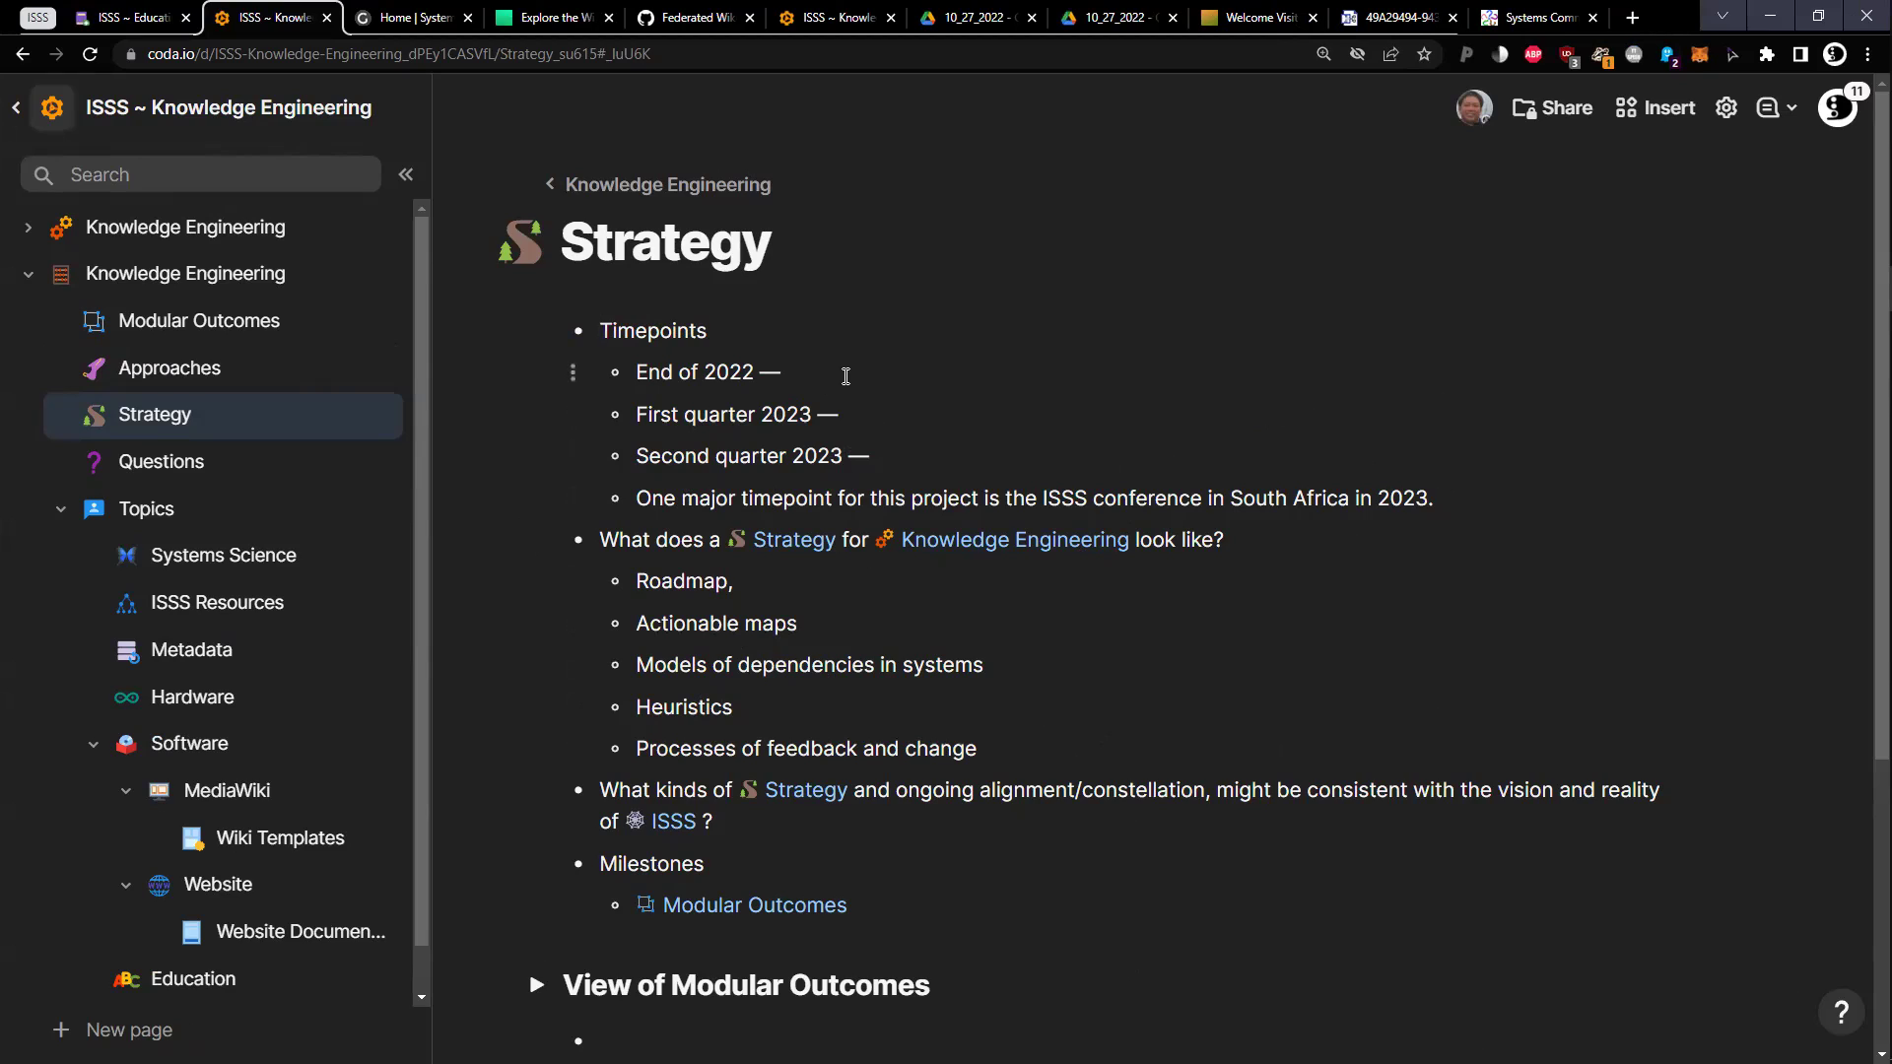
{"action": "left_click", "coordinate": [845, 376]}
{"action": "left_click", "coordinate": [822, 376]}
Check the Questions pages in both docs, then go back to the #5 November 3, 2022 notes
{"action": "left_click", "coordinate": [296, 475]}
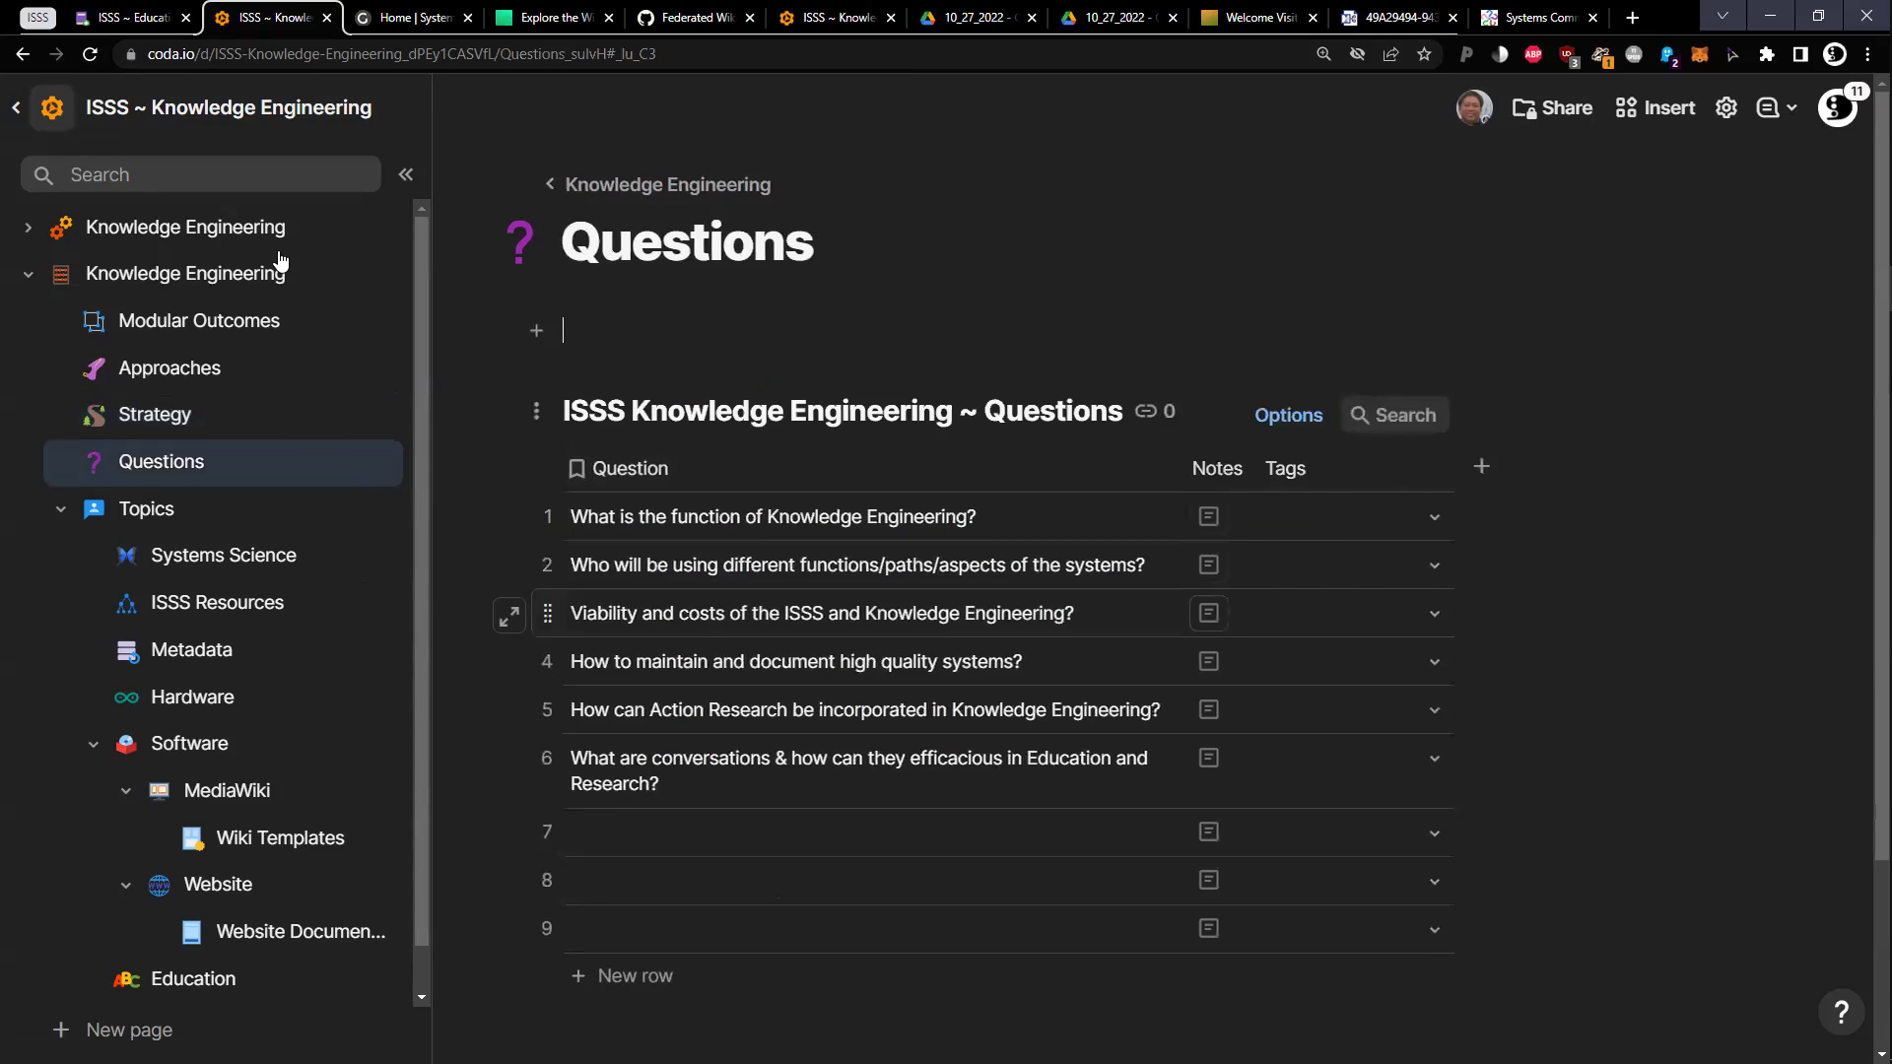
{"action": "left_click", "coordinate": [133, 17]}
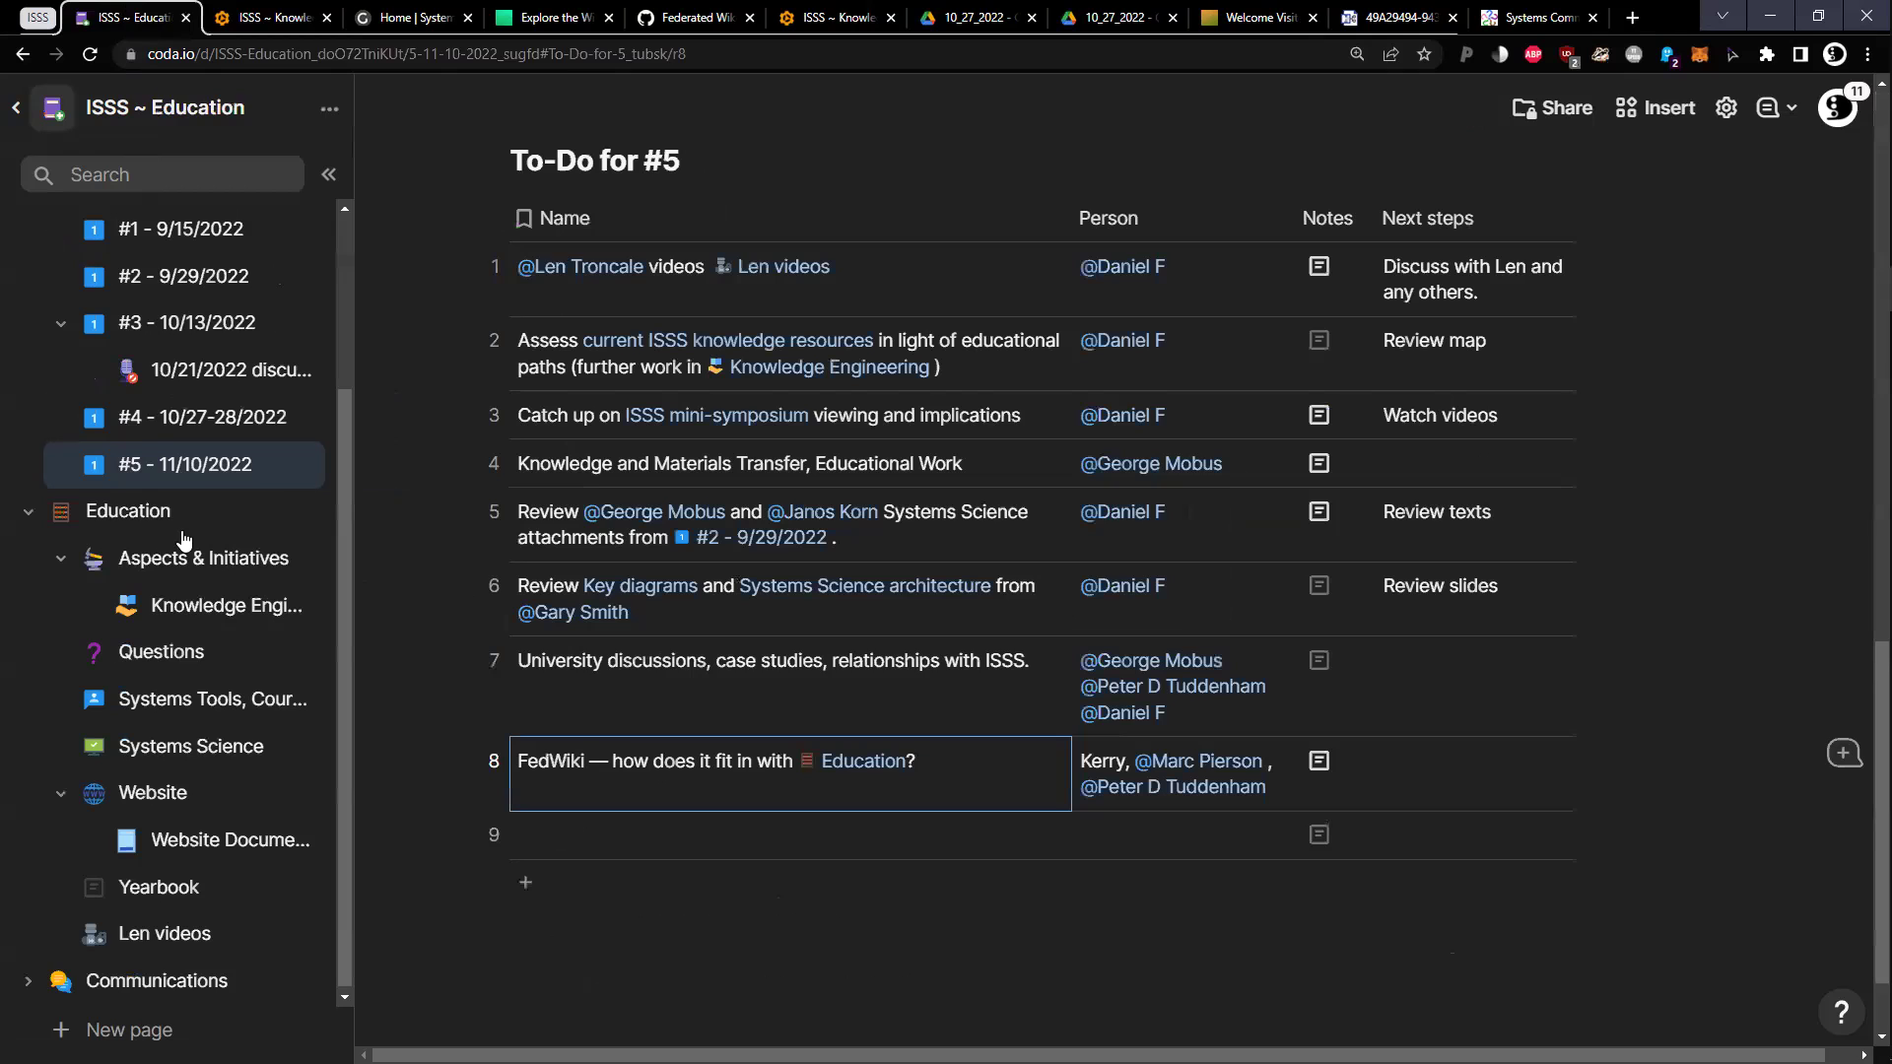
{"action": "left_click", "coordinate": [157, 660]}
{"action": "left_click", "coordinate": [264, 12]}
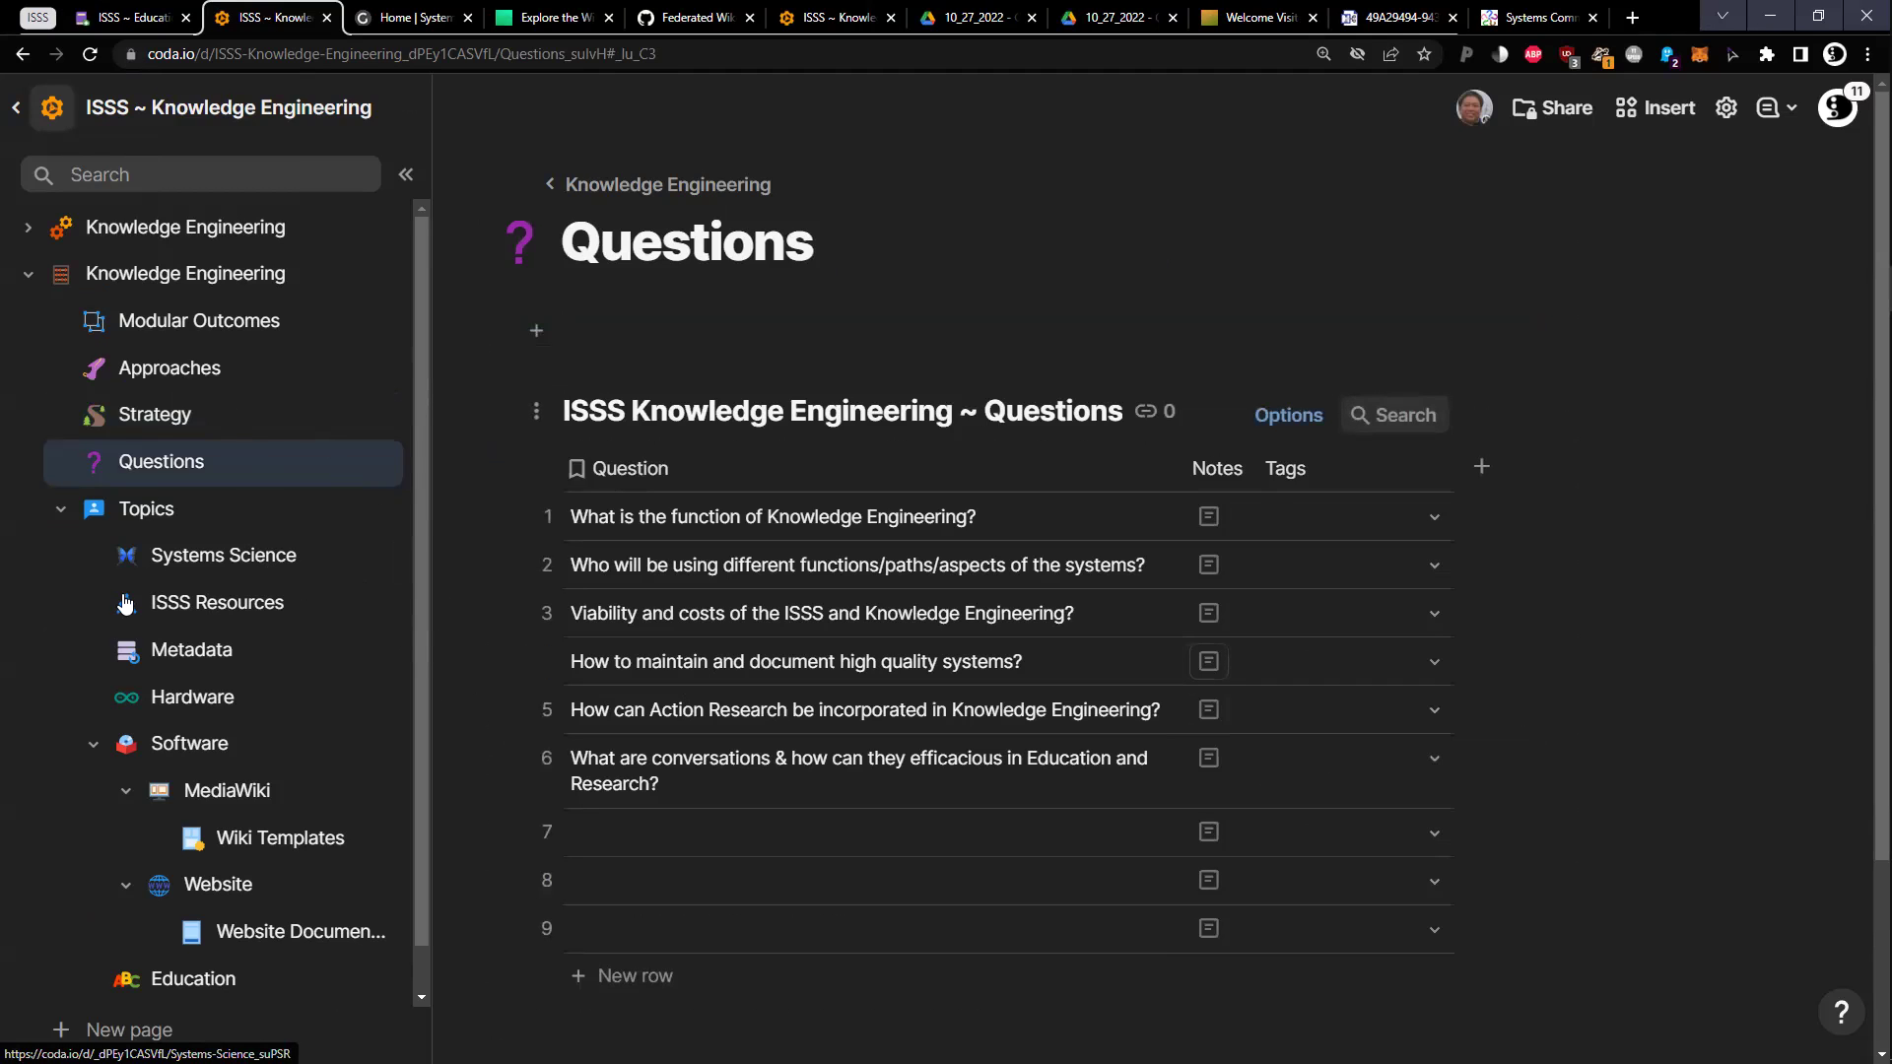
{"action": "key", "text": "alt+Left"}
Scroll to the #5 Modular Outcomes table and select the outcome about cataloguing ISSS resources
{"action": "scroll", "coordinate": [1015, 619], "scroll_direction": "down", "scroll_amount": 3}
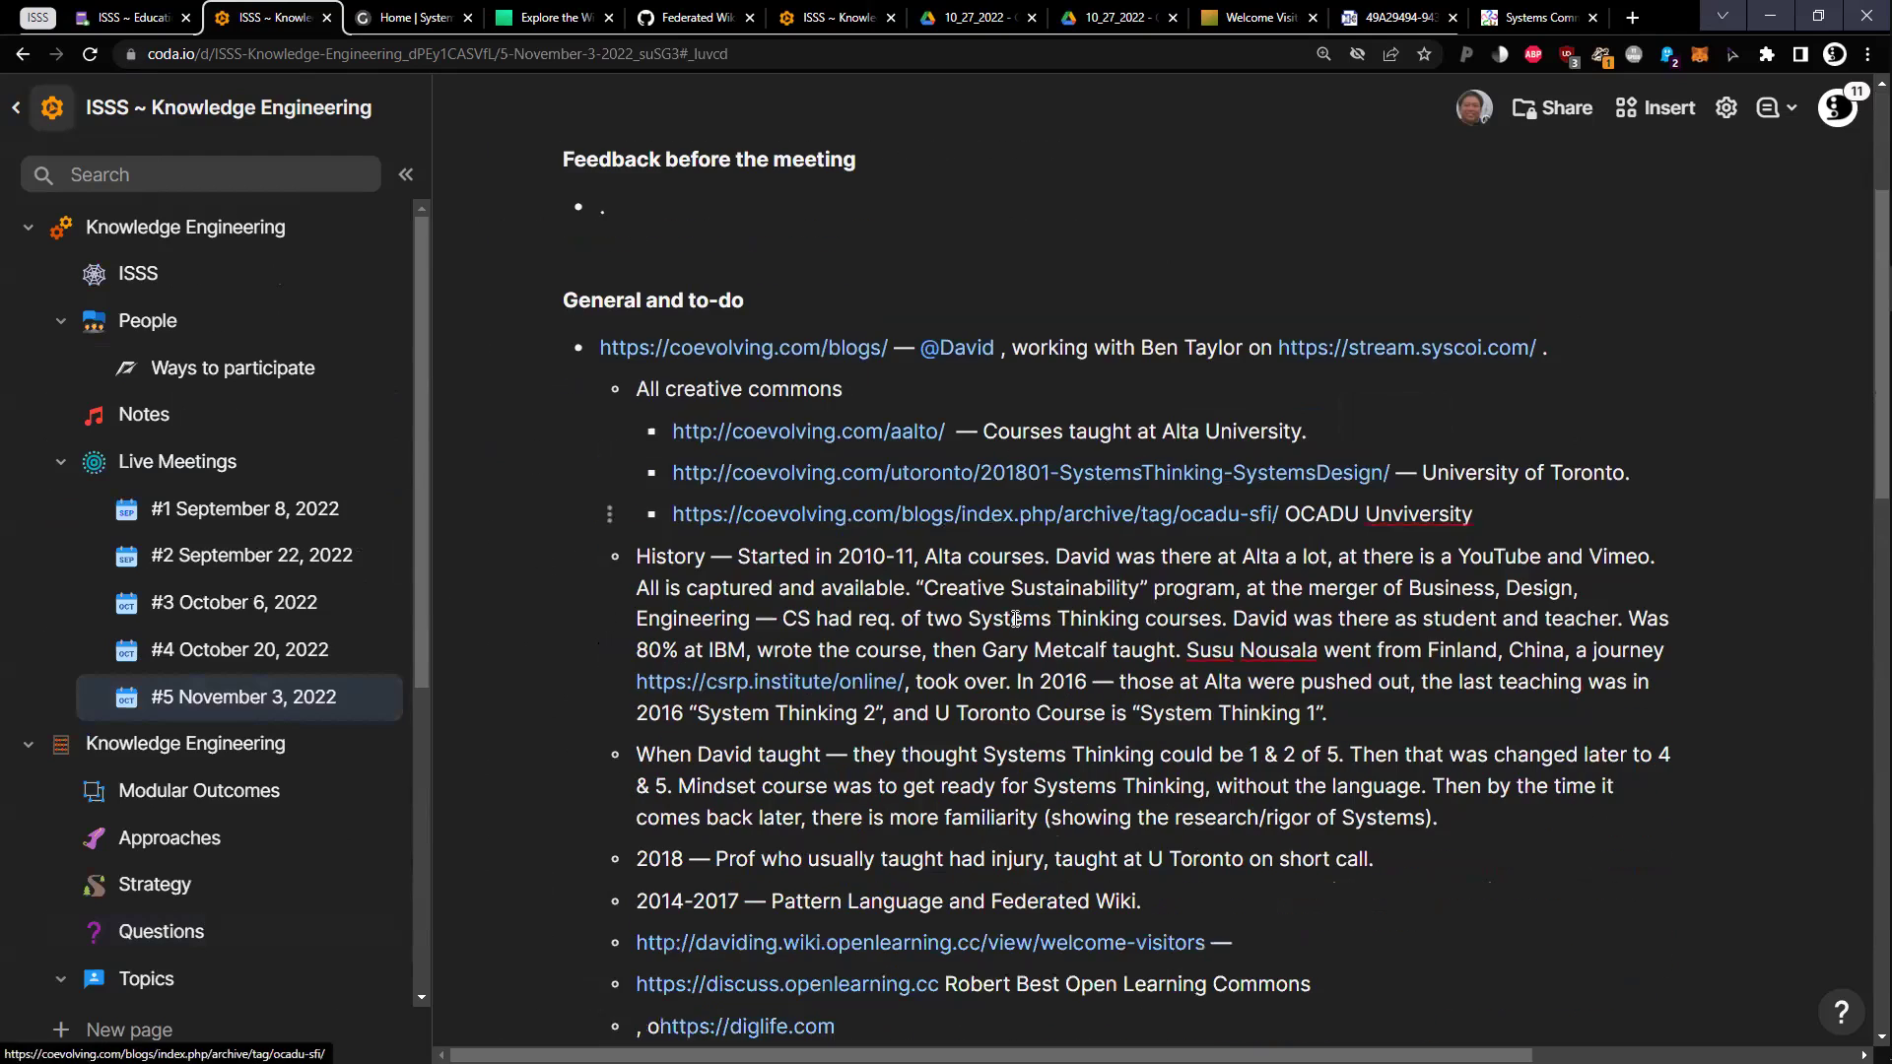
{"action": "scroll", "coordinate": [1015, 619], "scroll_direction": "down", "scroll_amount": 8}
{"action": "scroll", "coordinate": [751, 582], "scroll_direction": "down", "scroll_amount": 2}
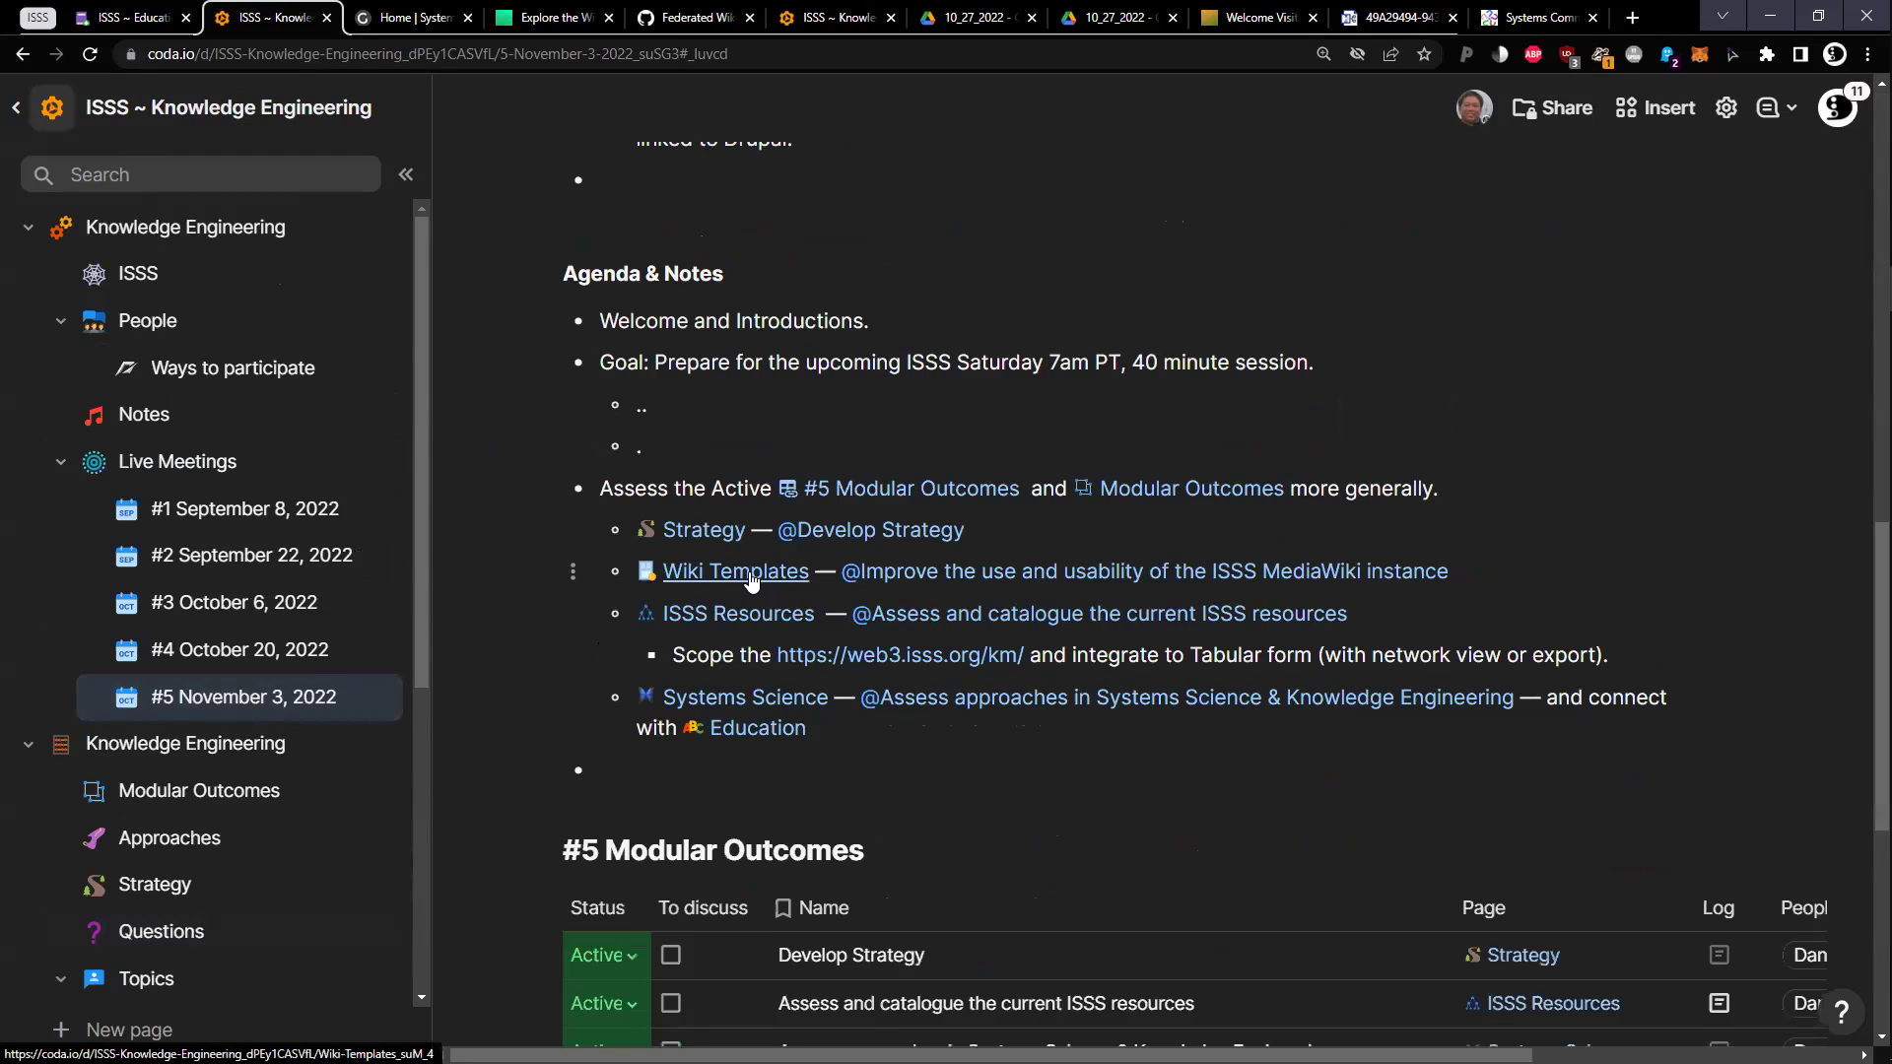
{"action": "scroll", "coordinate": [751, 582], "scroll_direction": "down", "scroll_amount": 3}
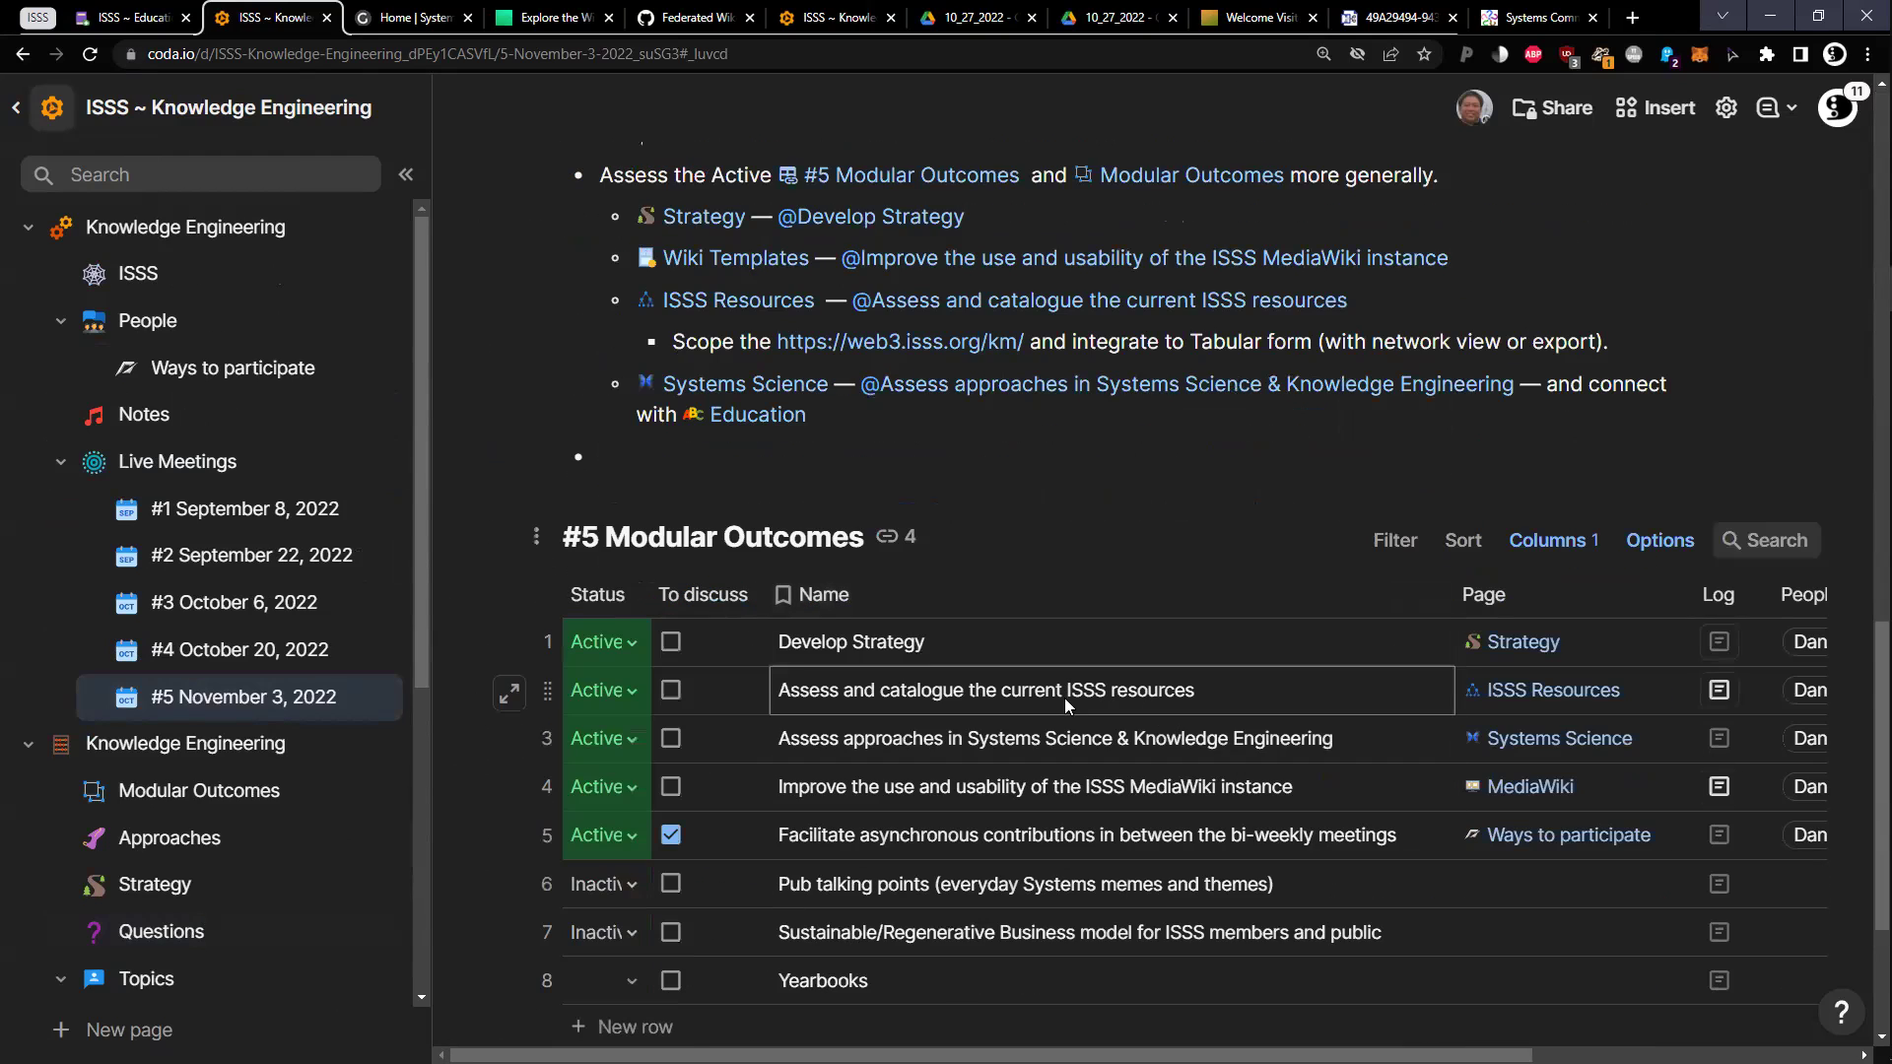
{"action": "left_click", "coordinate": [1064, 698]}
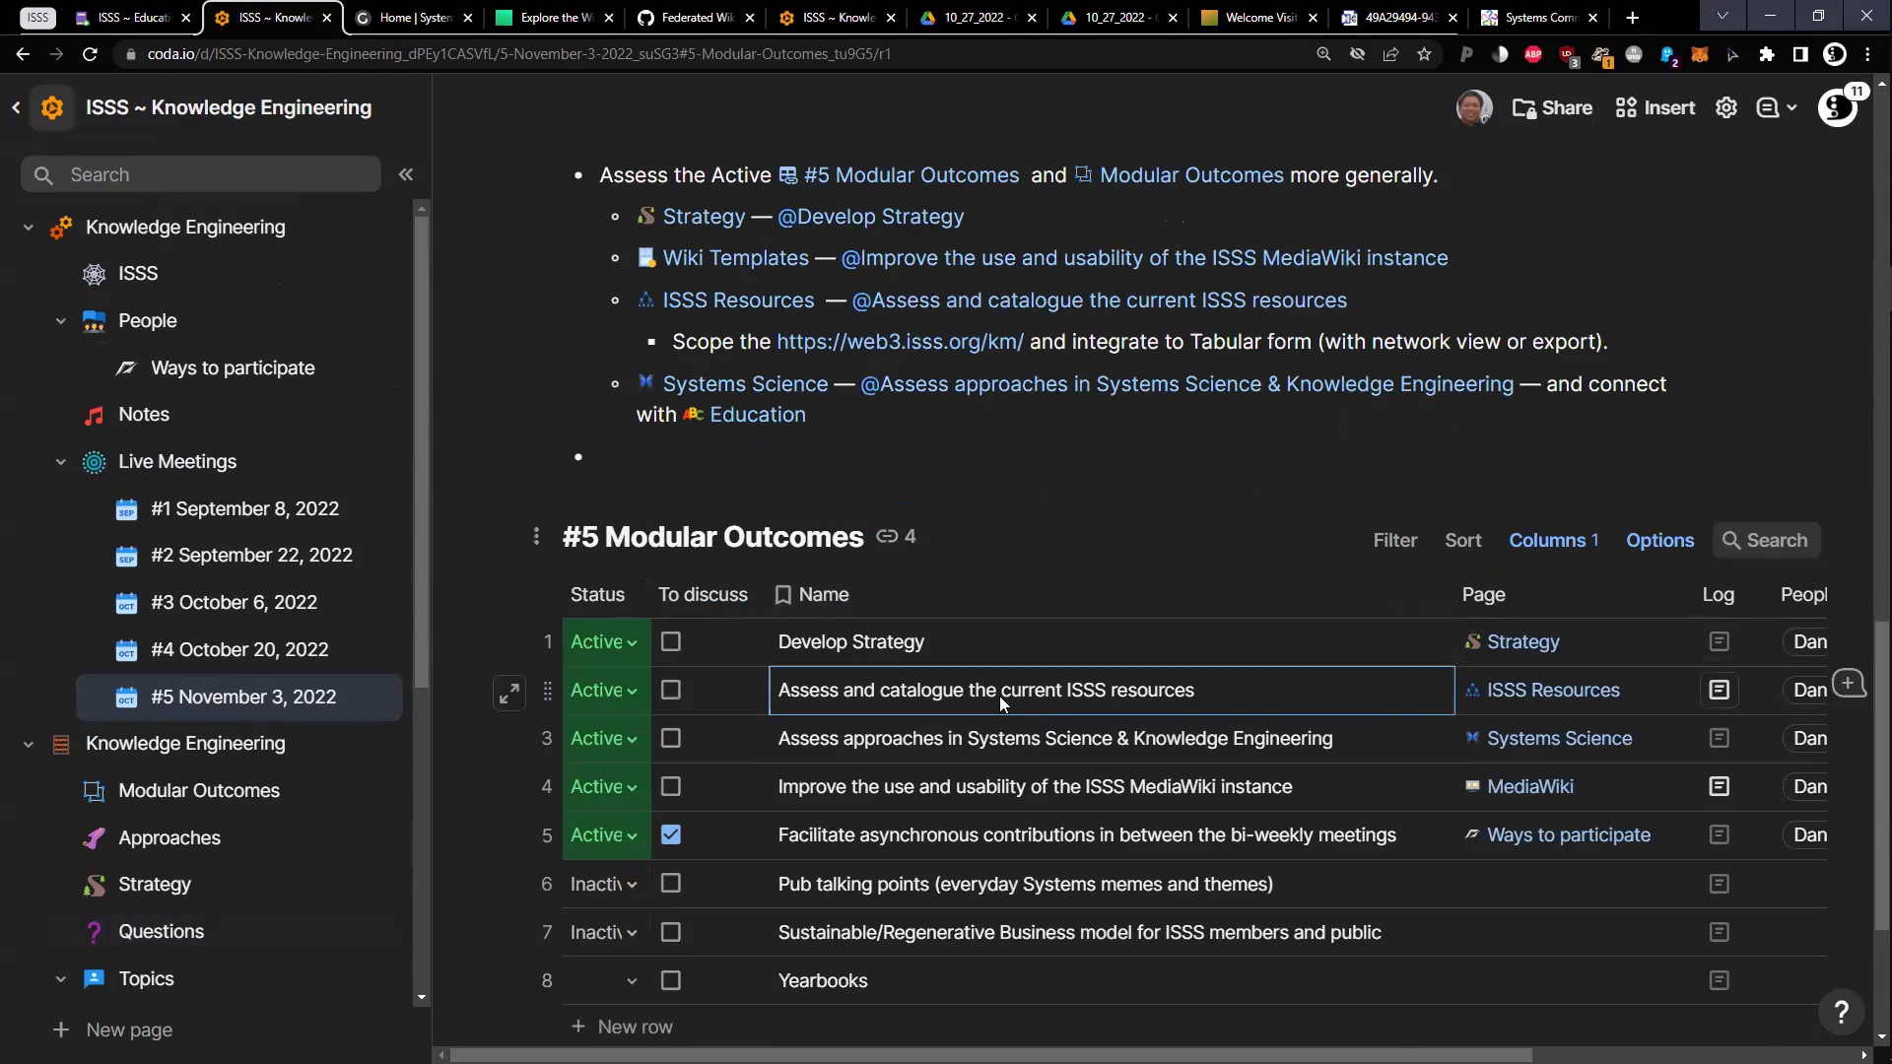
Open row 2's ISSS Resources page and inspect the web3 mind map's Yearbooks branch
{"action": "left_click", "coordinate": [1536, 701]}
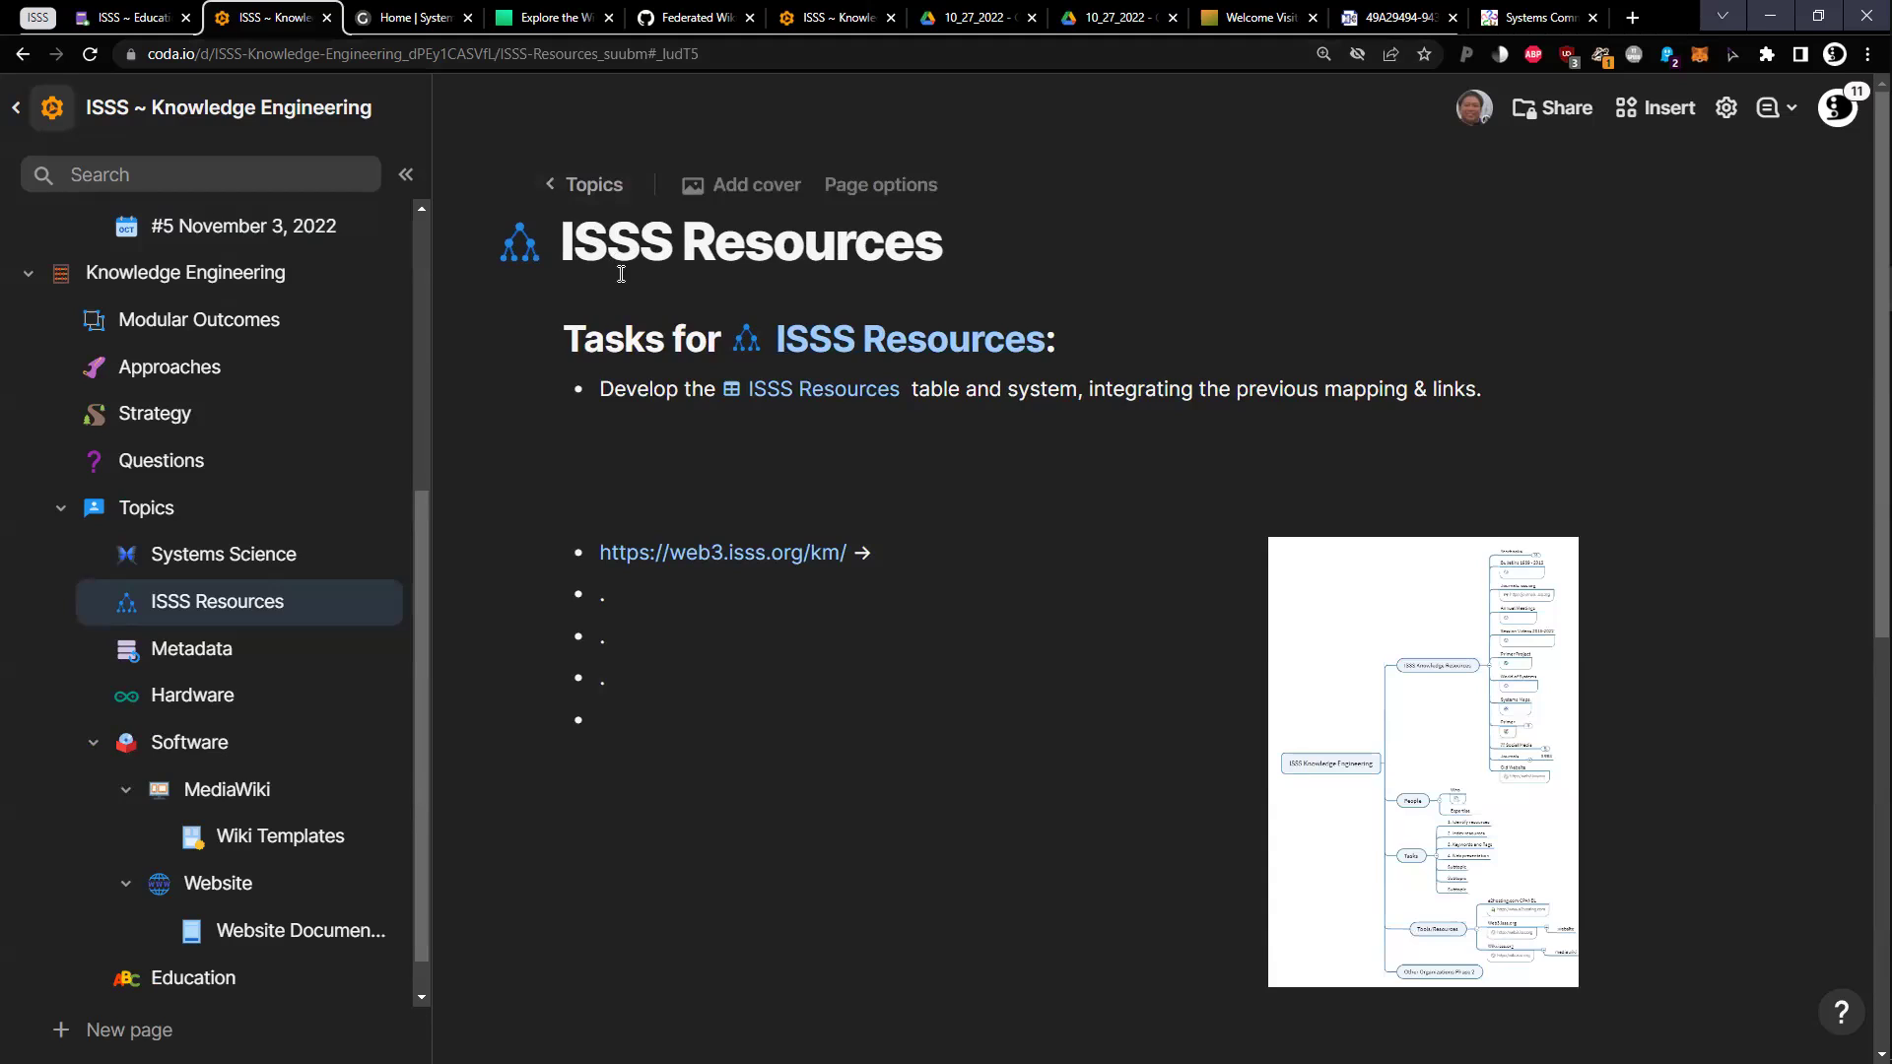
{"action": "left_click", "coordinate": [877, 610]}
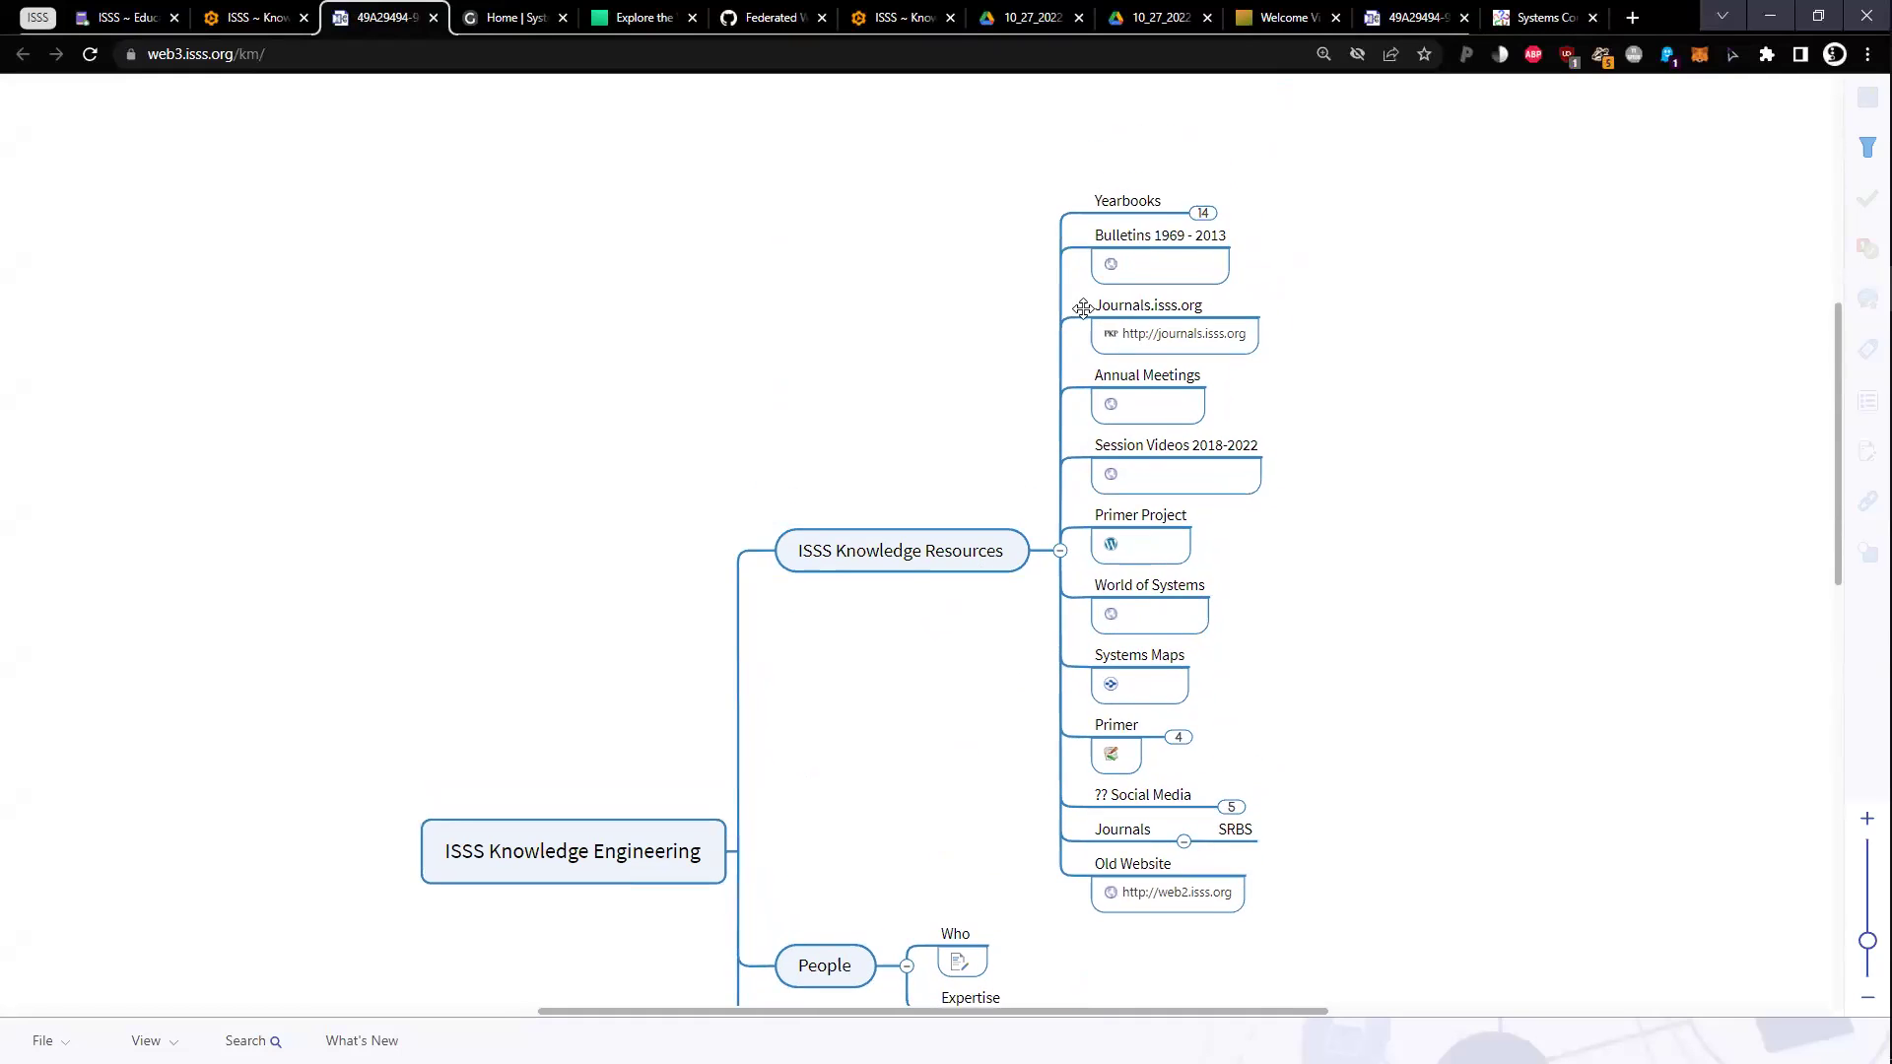
{"action": "left_click", "coordinate": [1203, 213]}
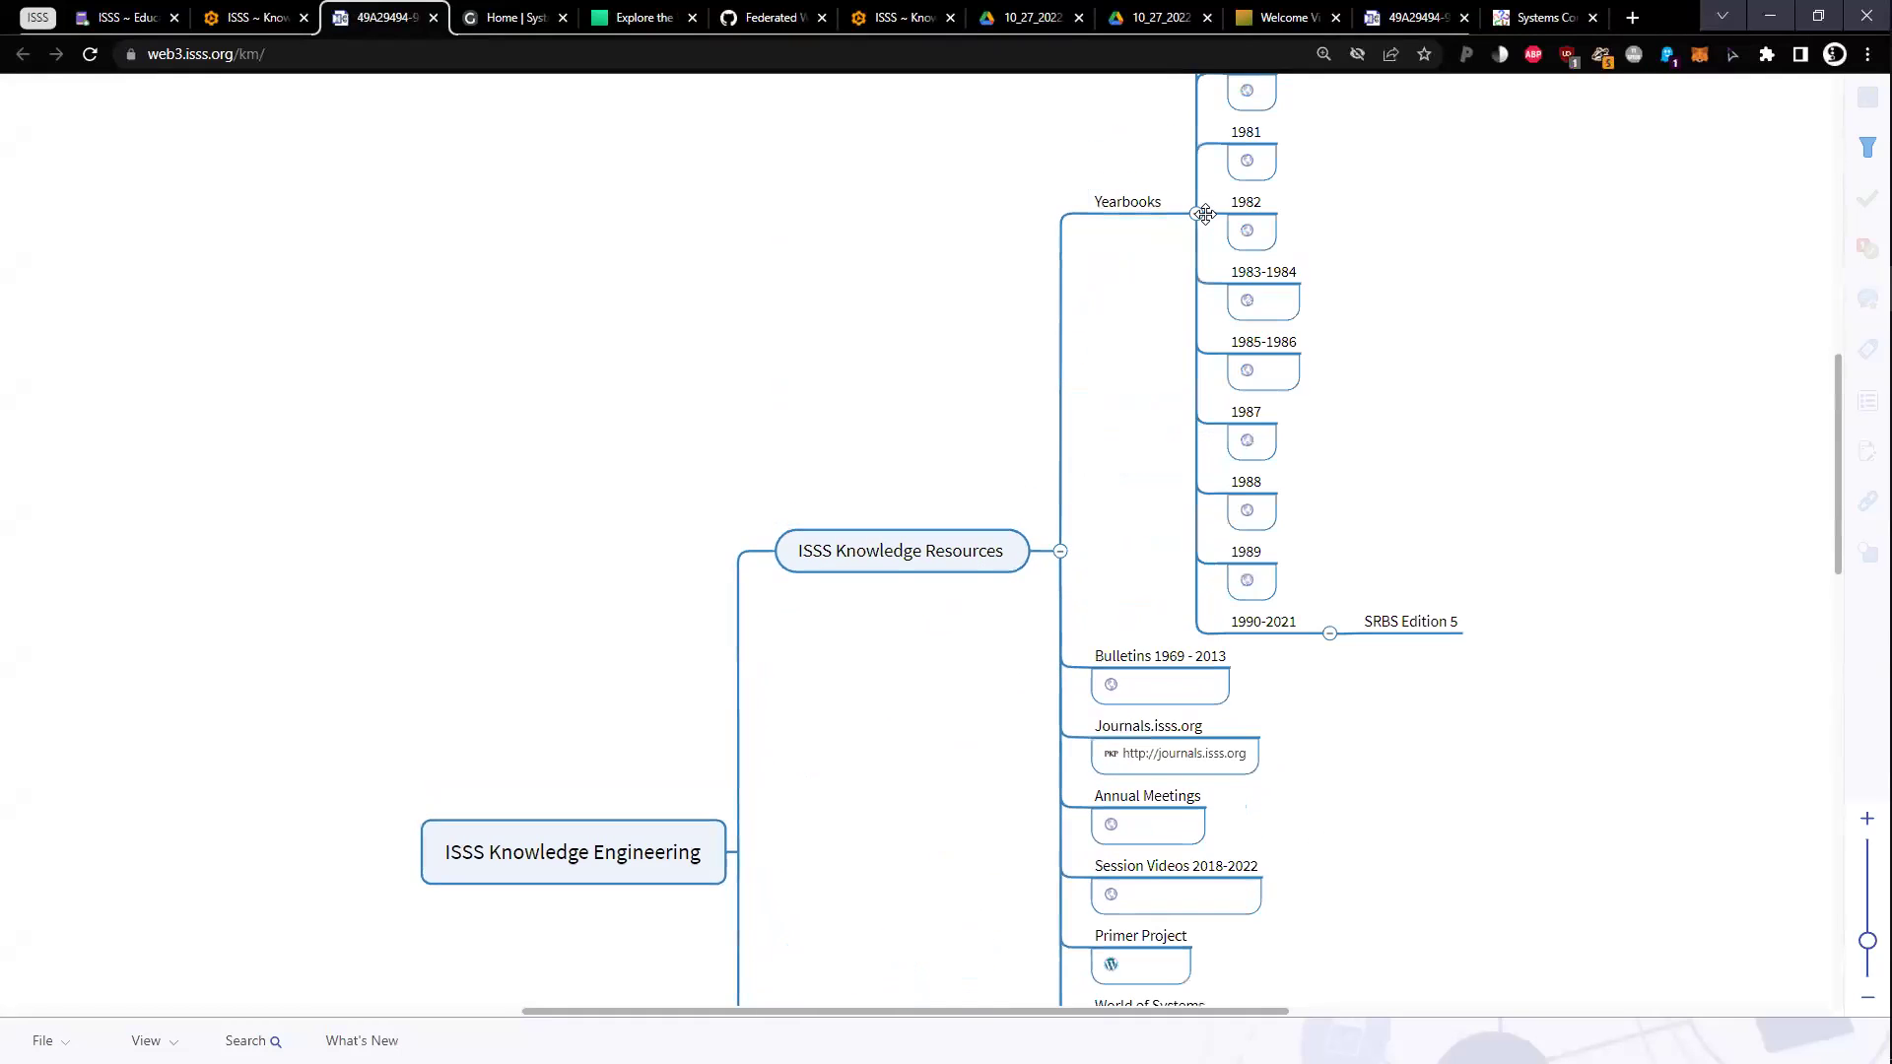
{"action": "scroll", "coordinate": [1034, 370], "scroll_direction": "up", "scroll_amount": 2}
{"action": "scroll", "coordinate": [900, 434], "scroll_direction": "down", "scroll_amount": 3}
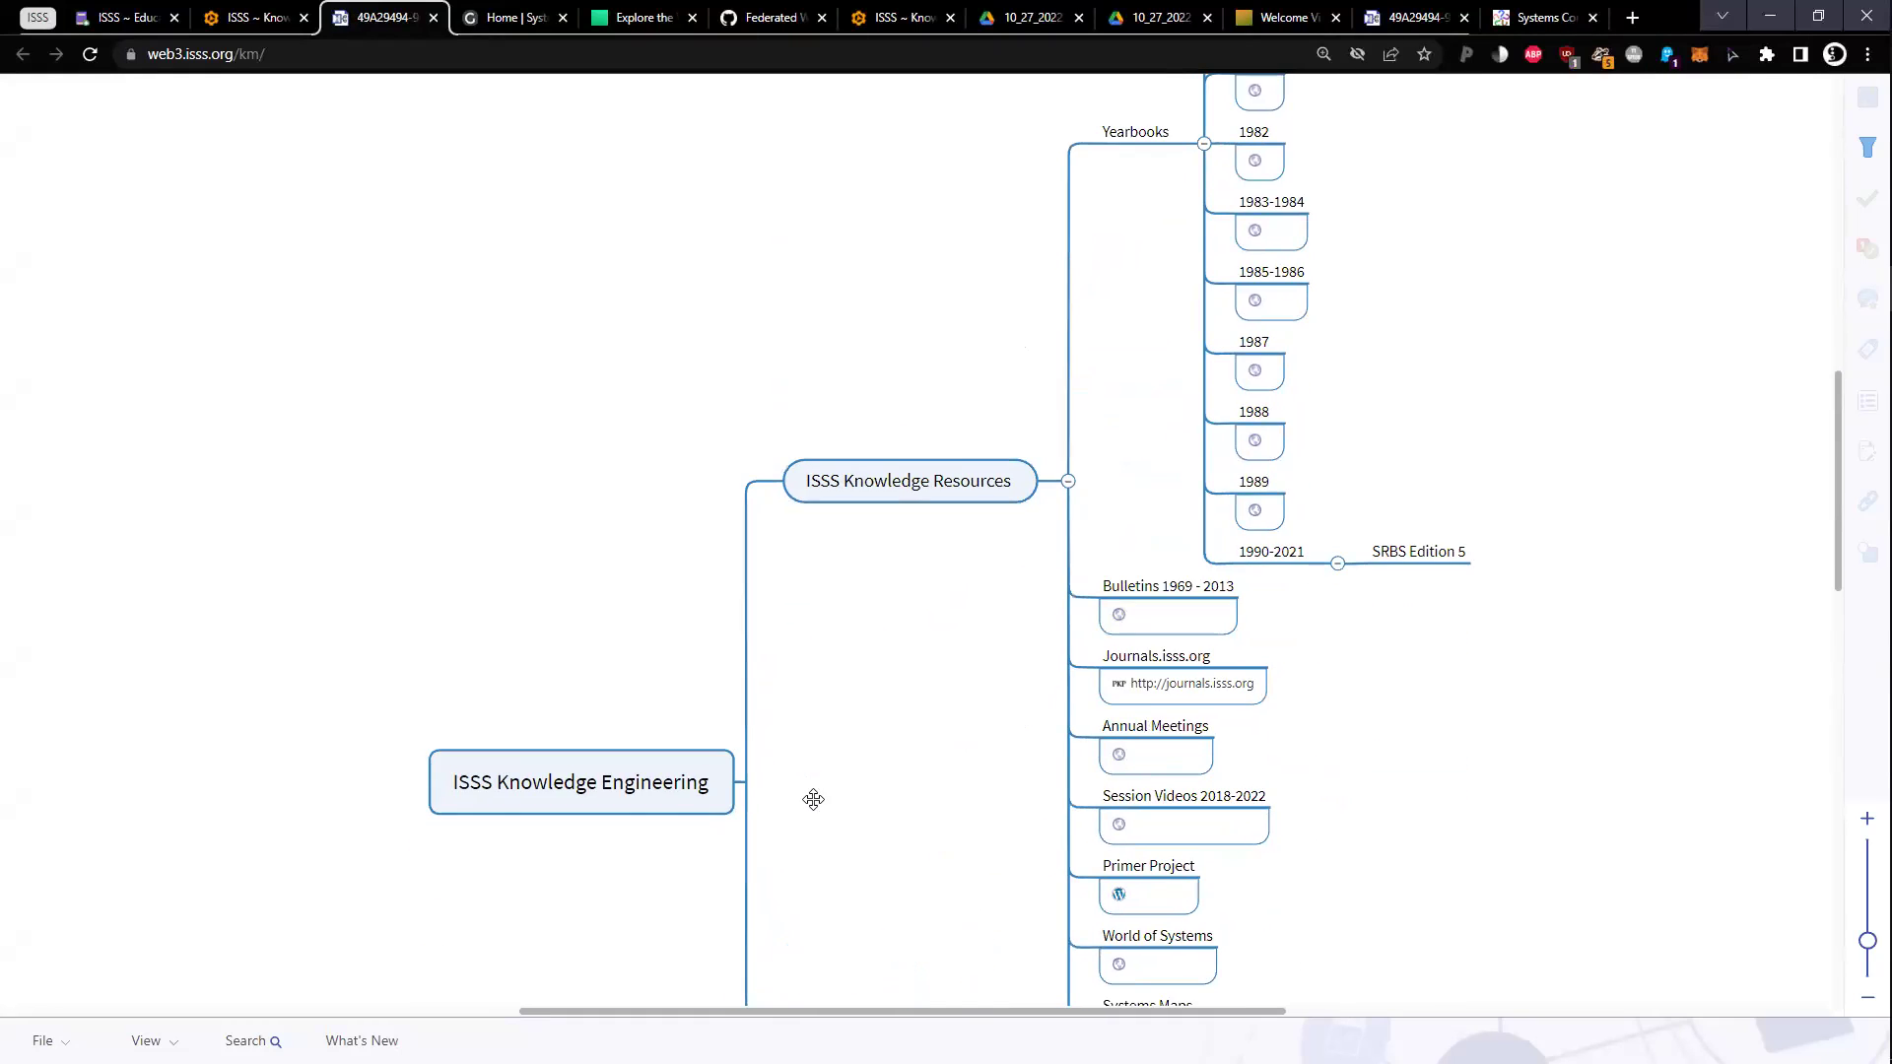
{"action": "left_click_drag", "start_coordinate": [815, 802], "coordinate": [886, 911]}
{"action": "left_click", "coordinate": [251, 17]}
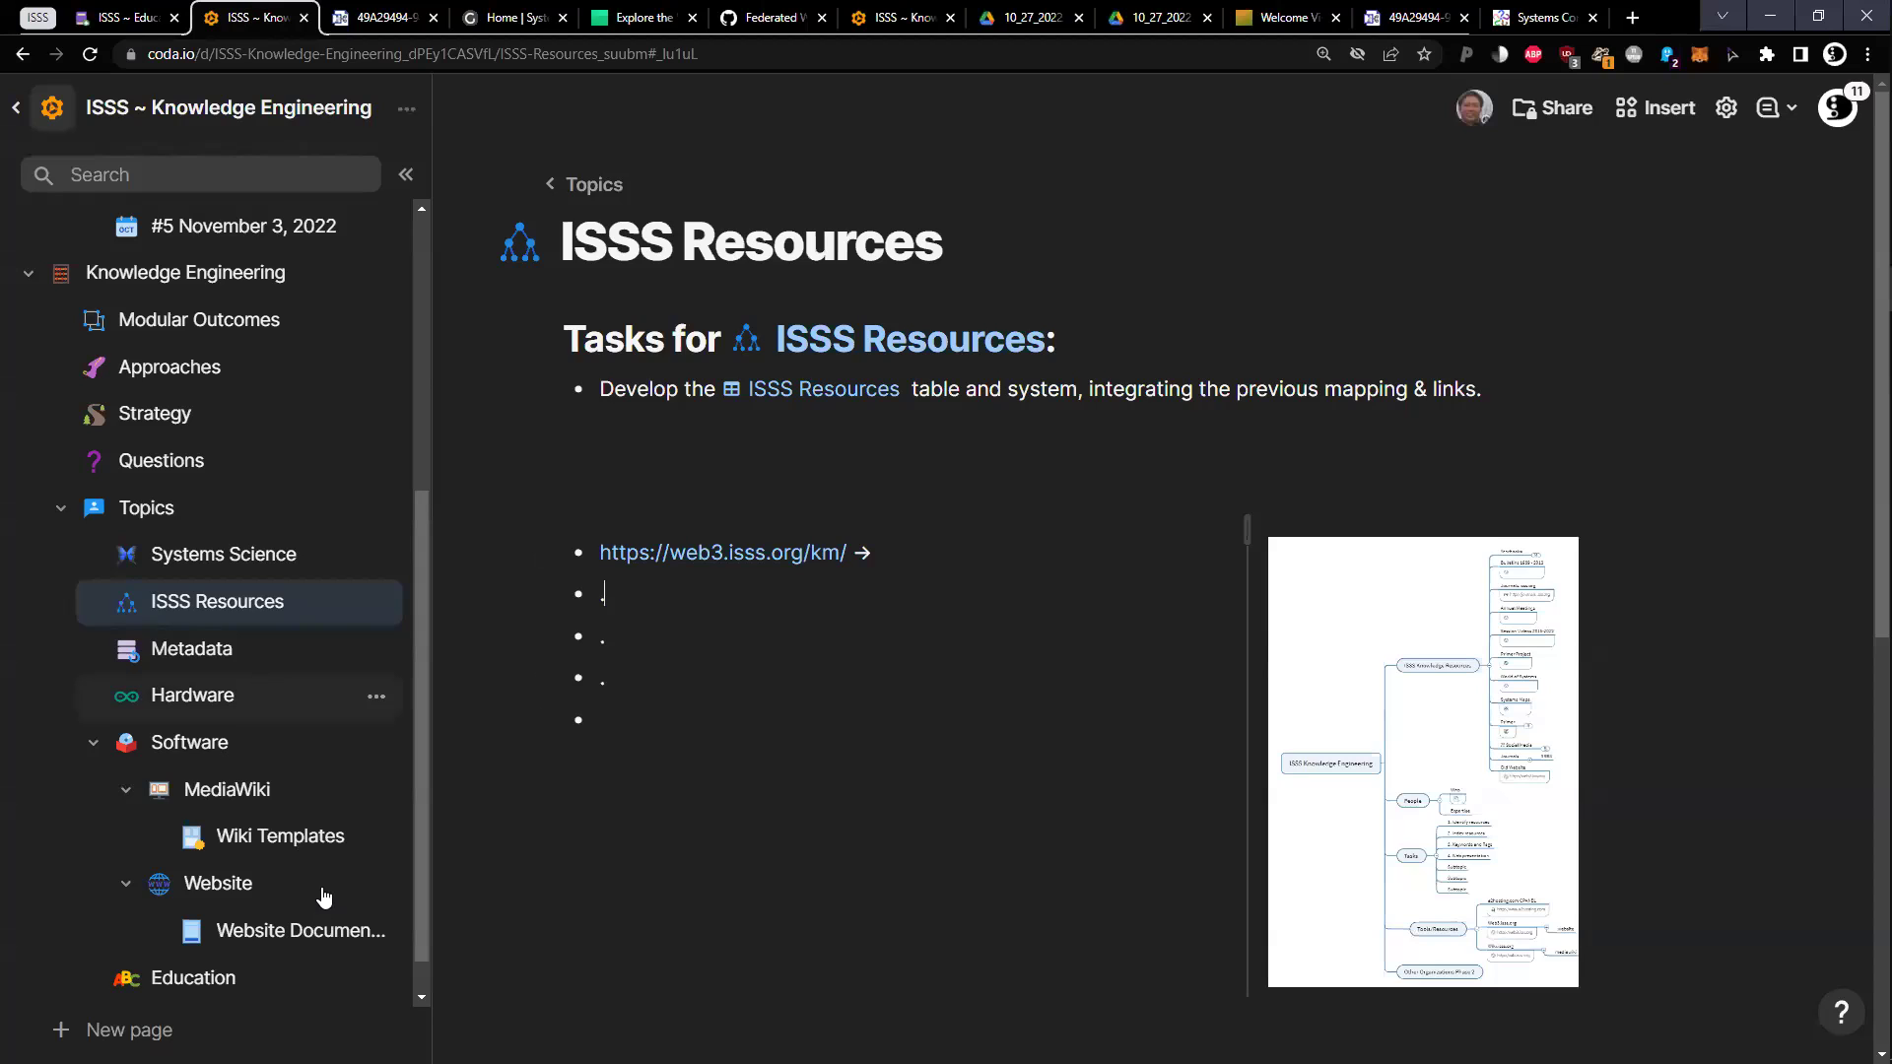
Switch to the ISSS ~ Education doc and open the Yearbook page's General+Systems+Volume+XXXII.pdf attachment
{"action": "scroll", "coordinate": [325, 858], "scroll_direction": "down", "scroll_amount": 1}
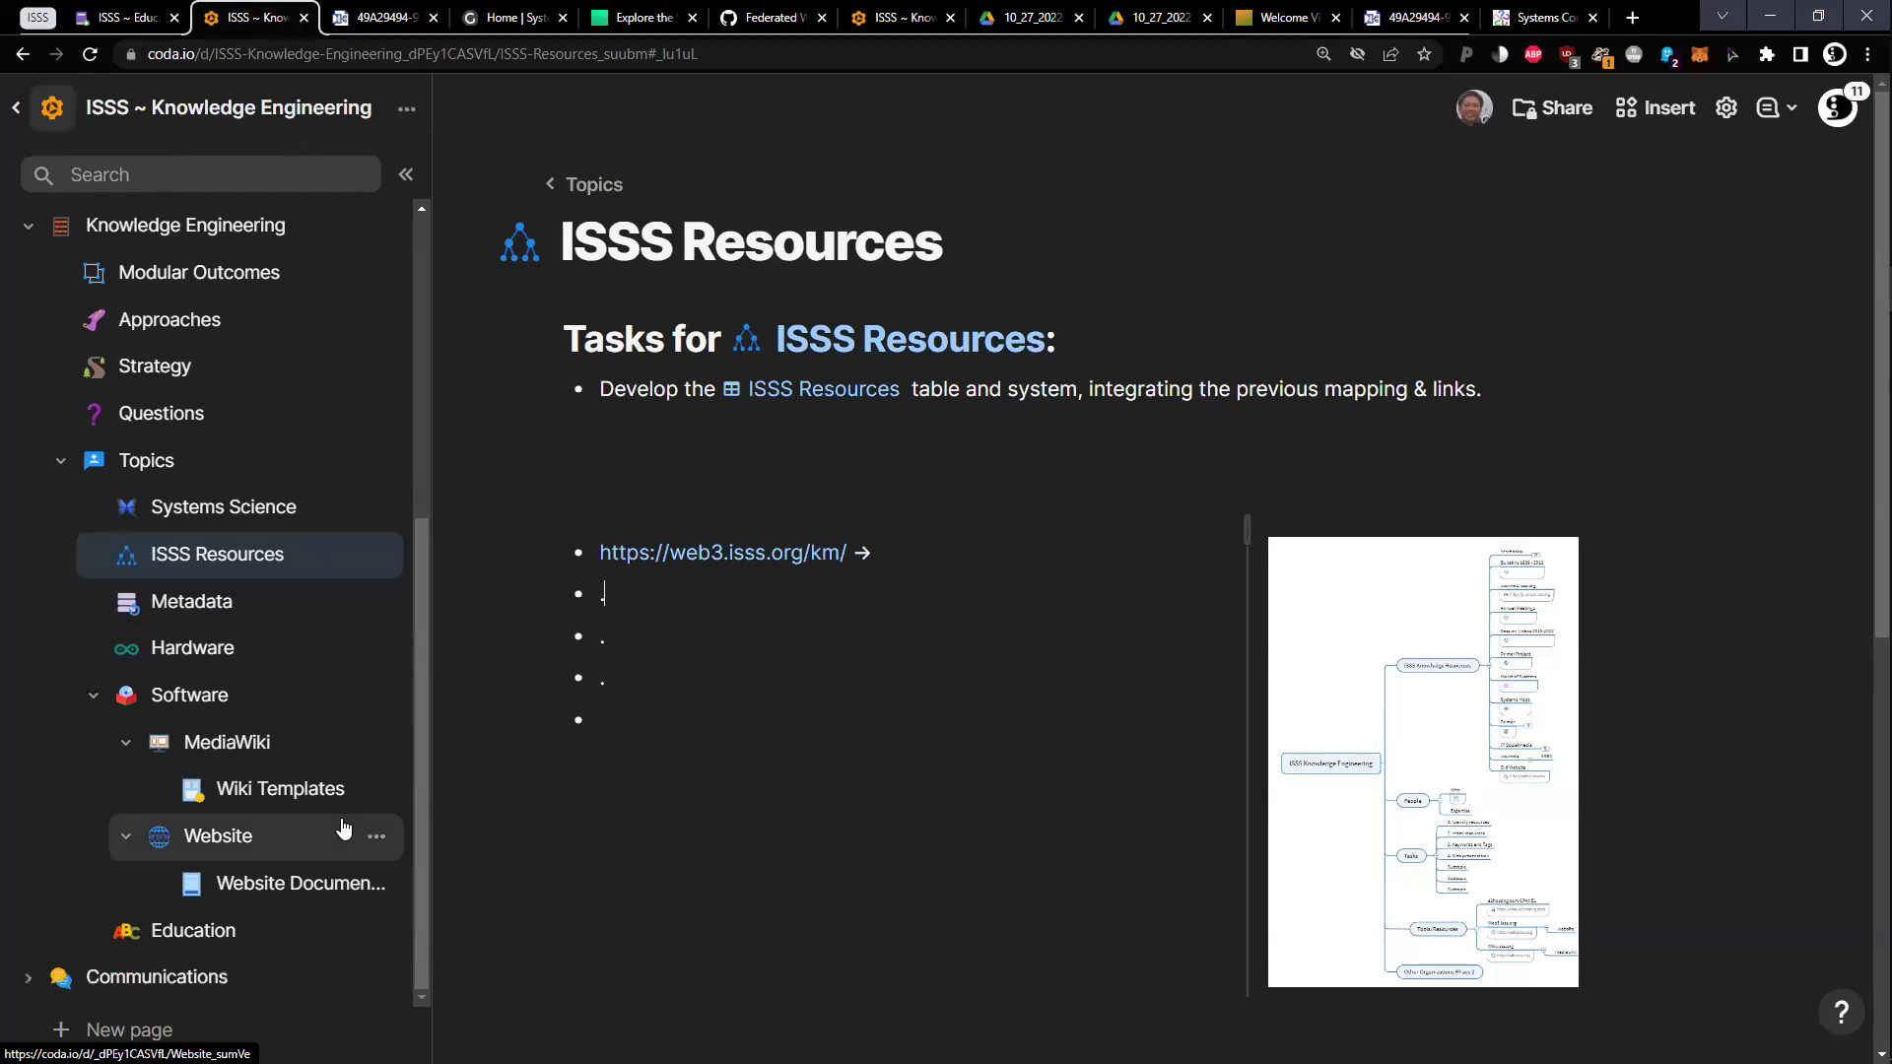
{"action": "key", "text": "ctrl+Page_Up"}
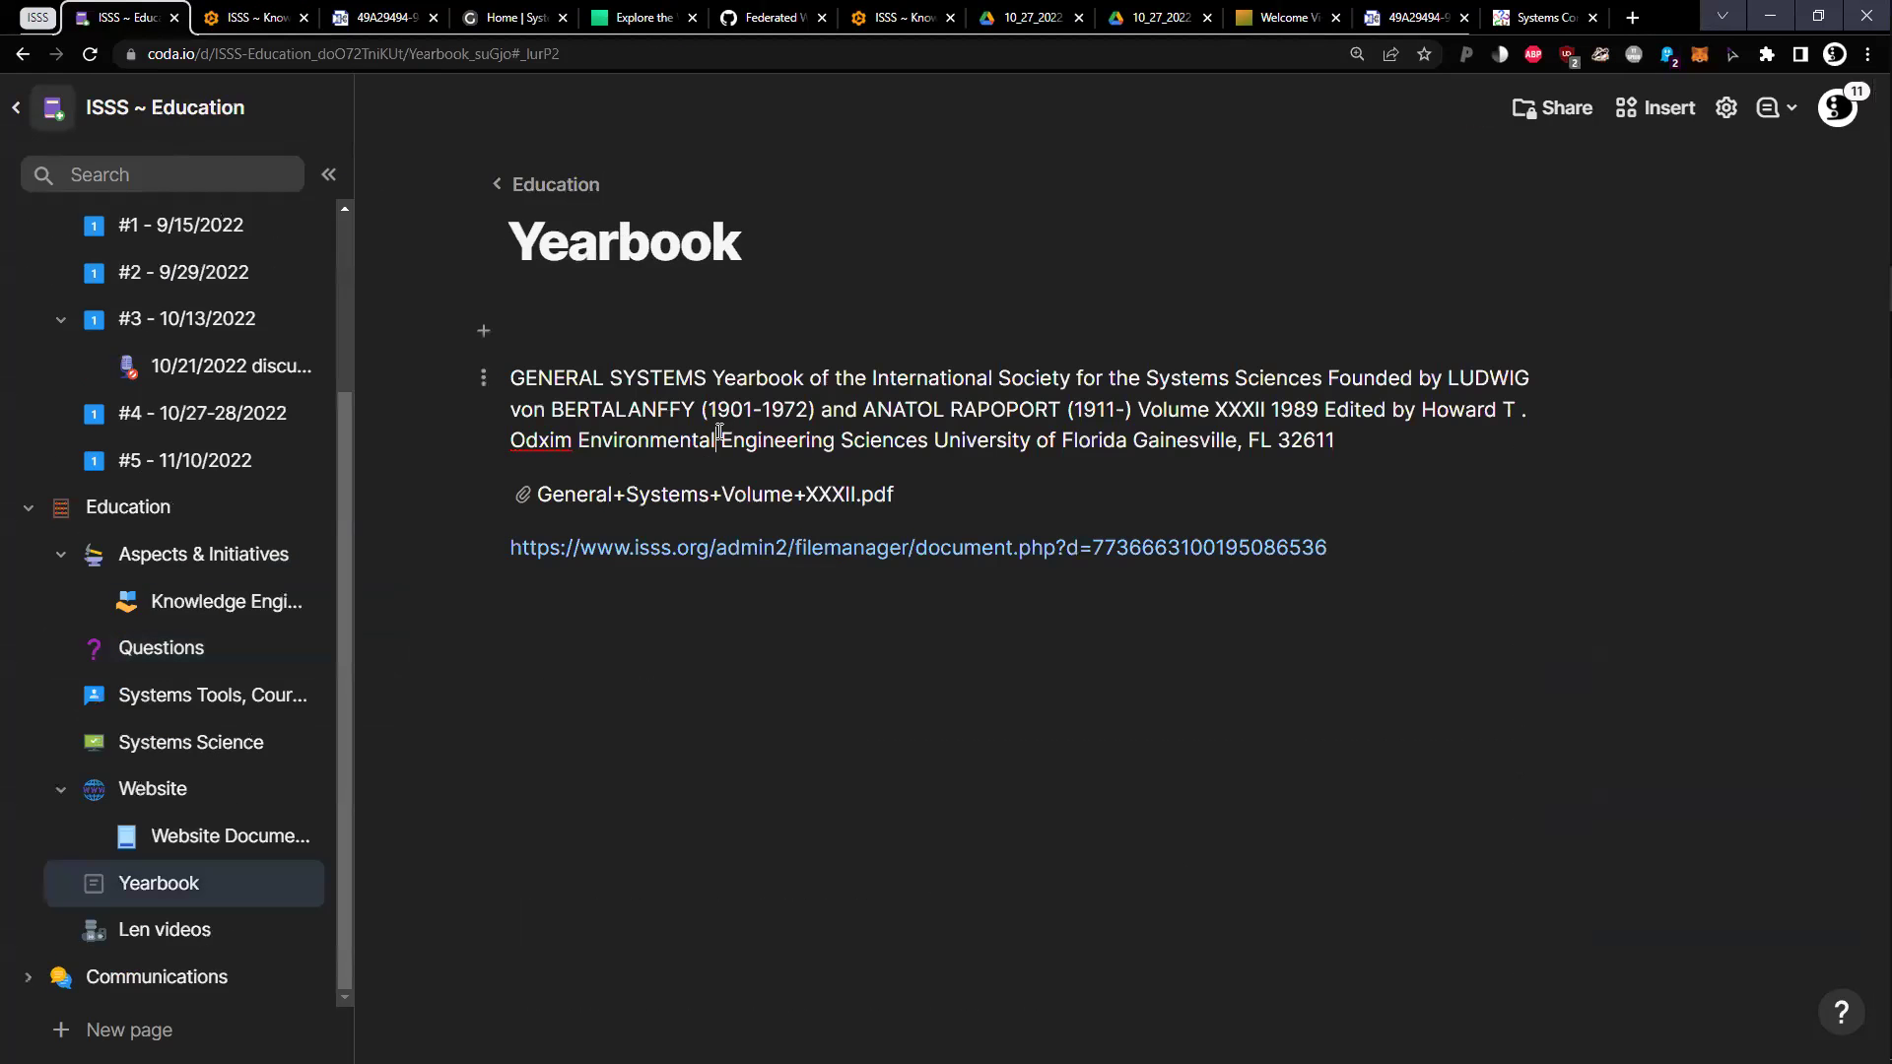
{"action": "triple_click", "coordinate": [730, 434]}
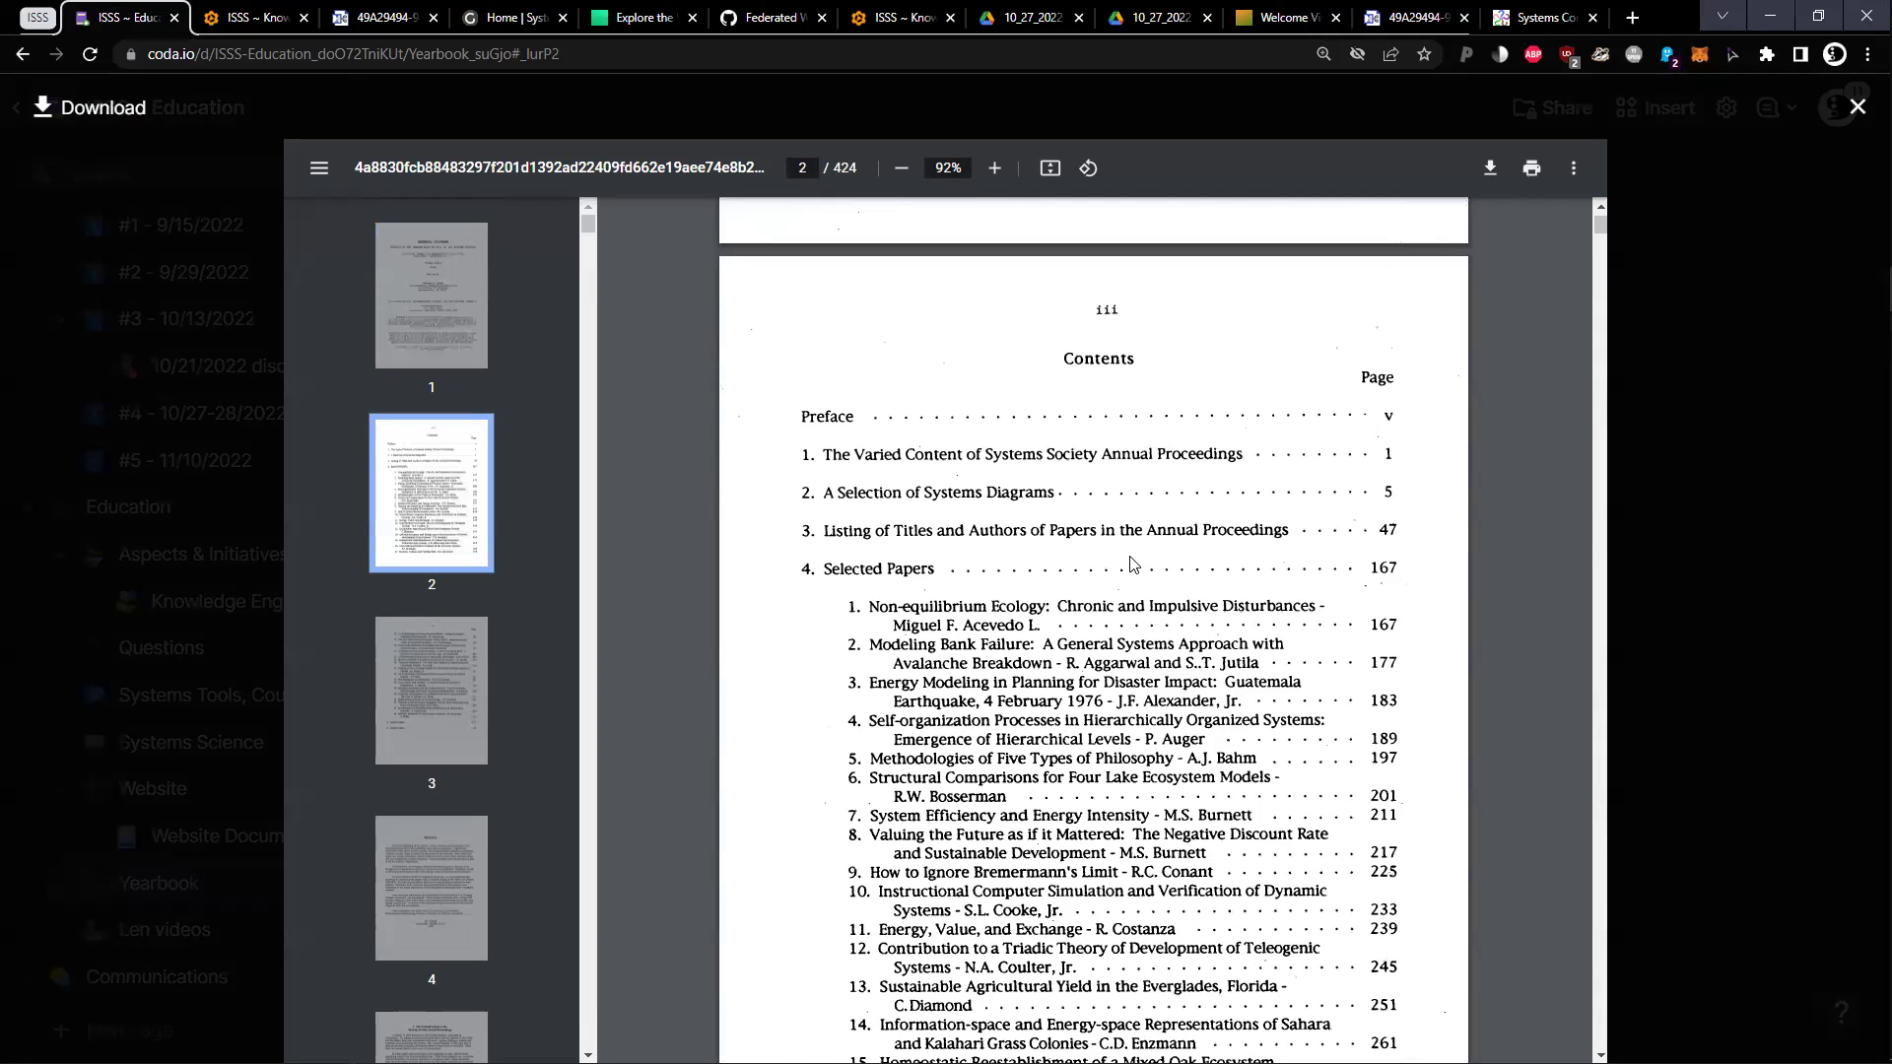
Scroll the yearbook PDF to page 86, highlight the Krone paper entry, then return to Knowledge Engineering
{"action": "scroll", "coordinate": [1115, 558], "scroll_direction": "down", "scroll_amount": 1}
{"action": "scroll", "coordinate": [1007, 519], "scroll_direction": "down", "scroll_amount": 12}
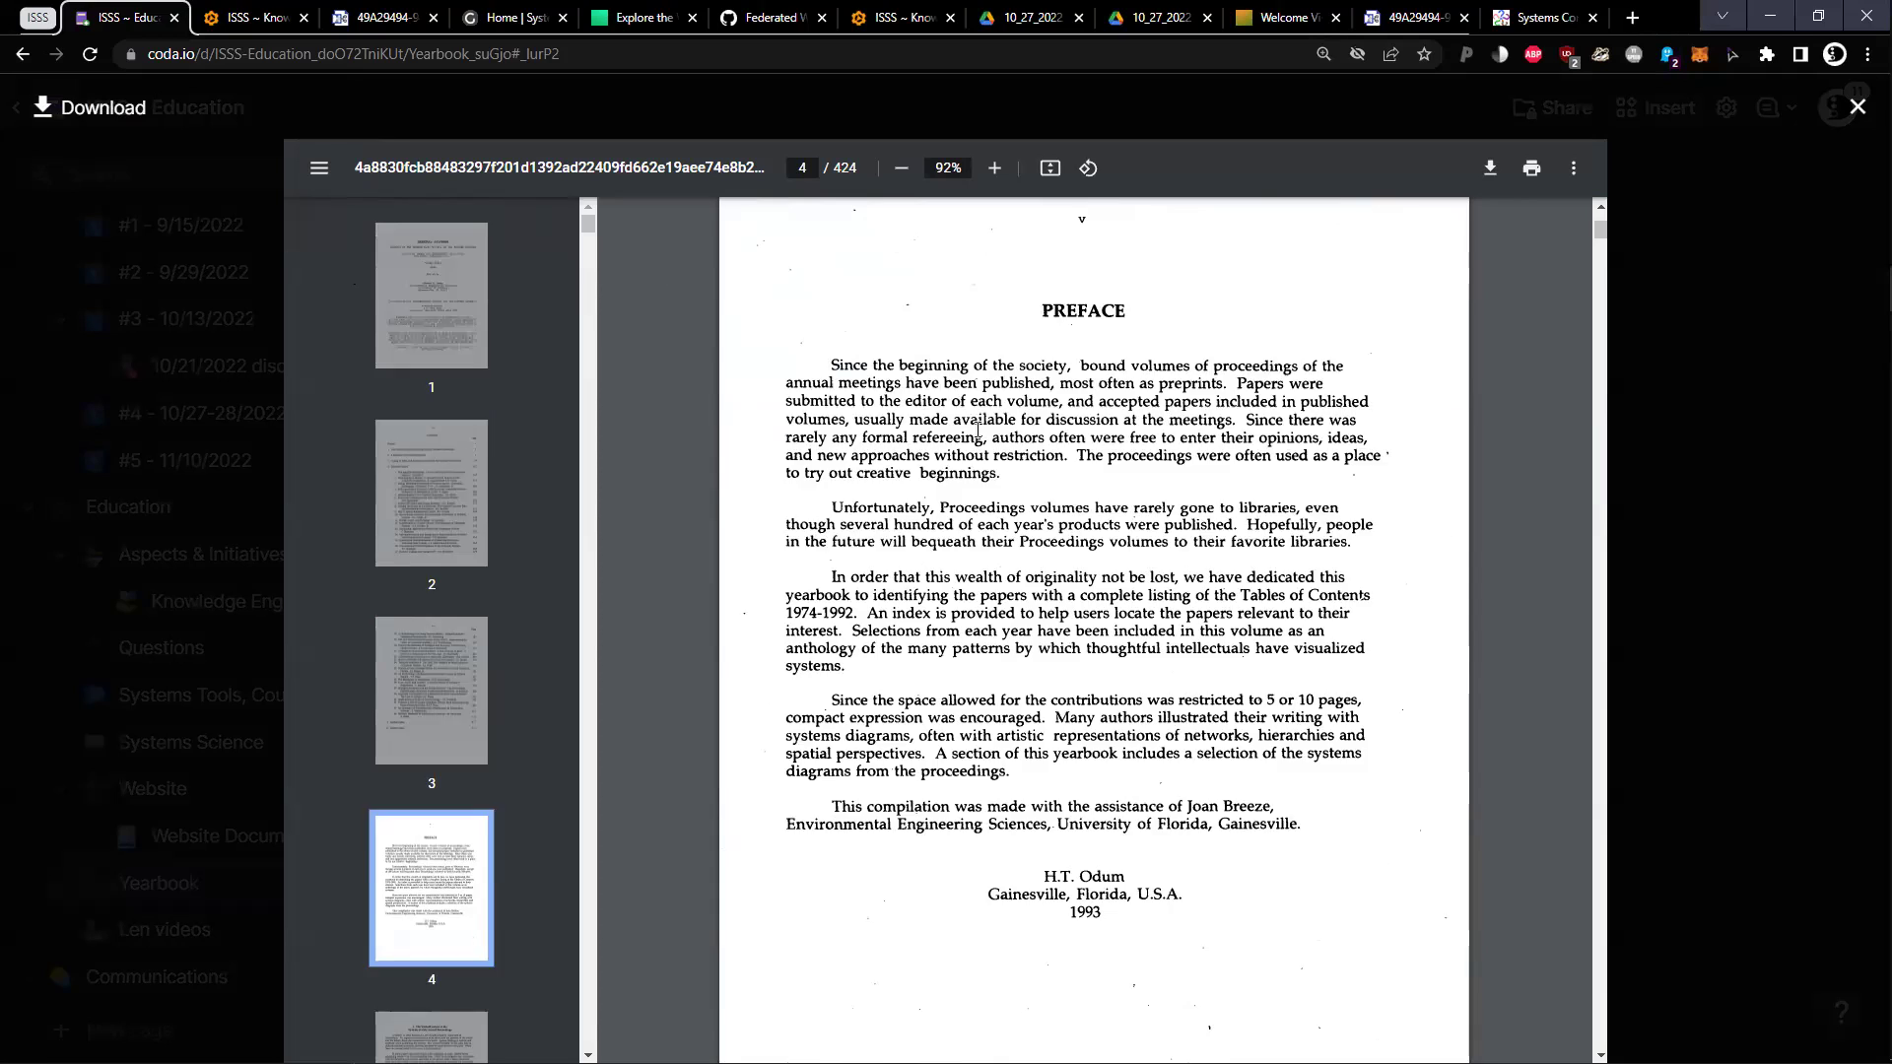
{"action": "scroll", "coordinate": [978, 429], "scroll_direction": "down", "scroll_amount": 1}
{"action": "scroll", "coordinate": [1047, 436], "scroll_direction": "down", "scroll_amount": 8}
{"action": "scroll", "coordinate": [1047, 435], "scroll_direction": "down", "scroll_amount": 6}
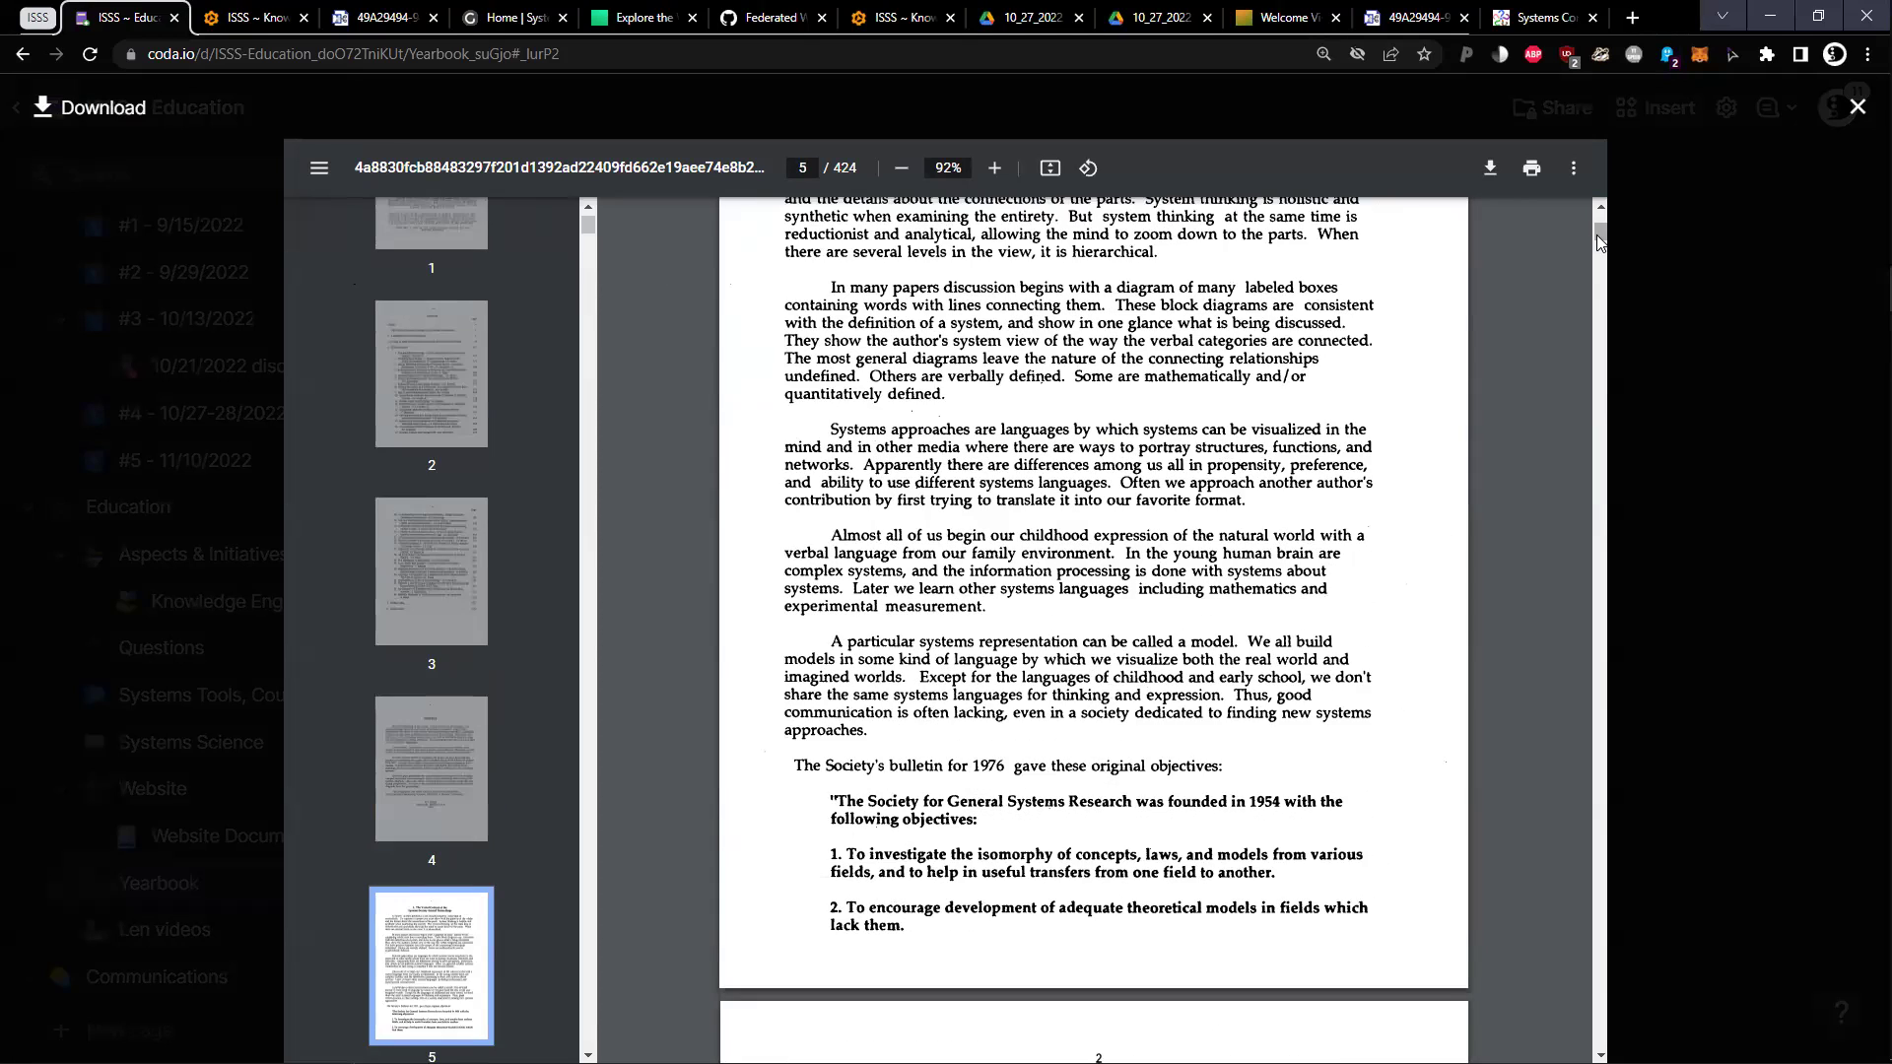
{"action": "left_click_drag", "start_coordinate": [1599, 242], "coordinate": [1600, 386]}
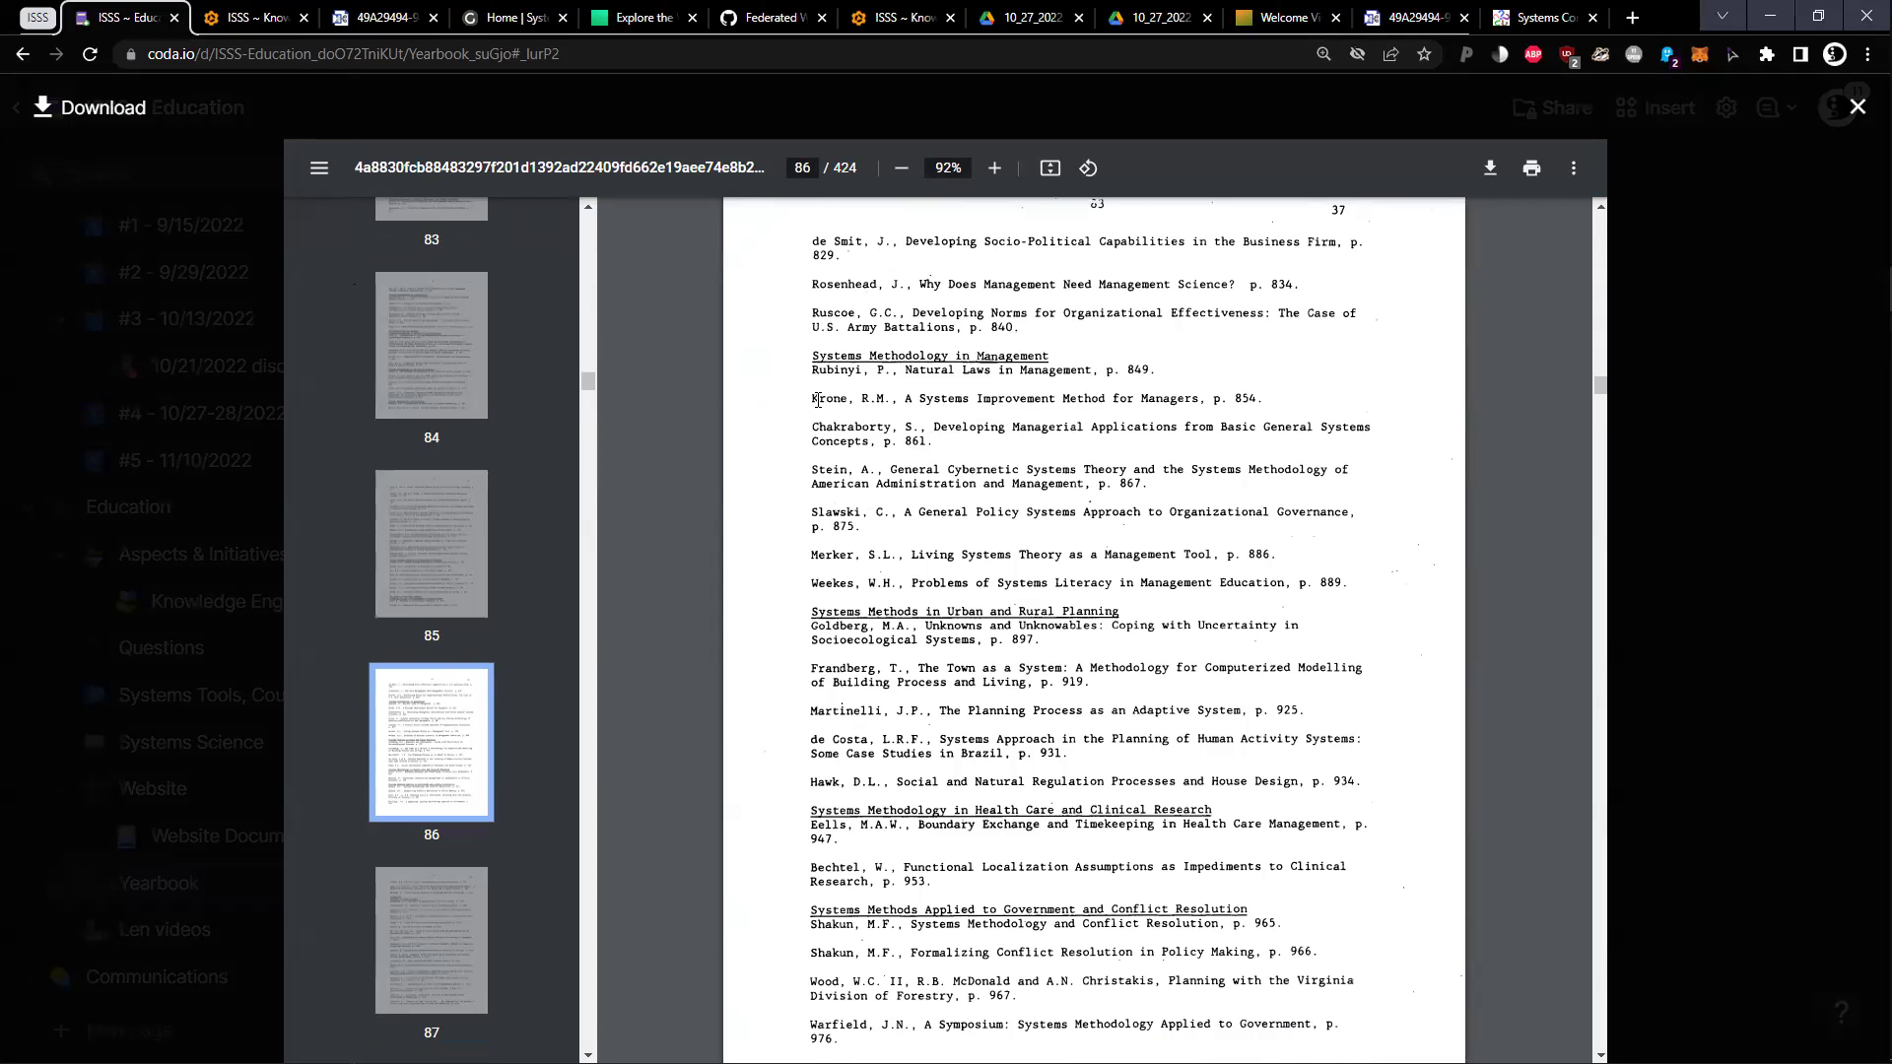
{"action": "left_click_drag", "start_coordinate": [818, 399], "coordinate": [1273, 403]}
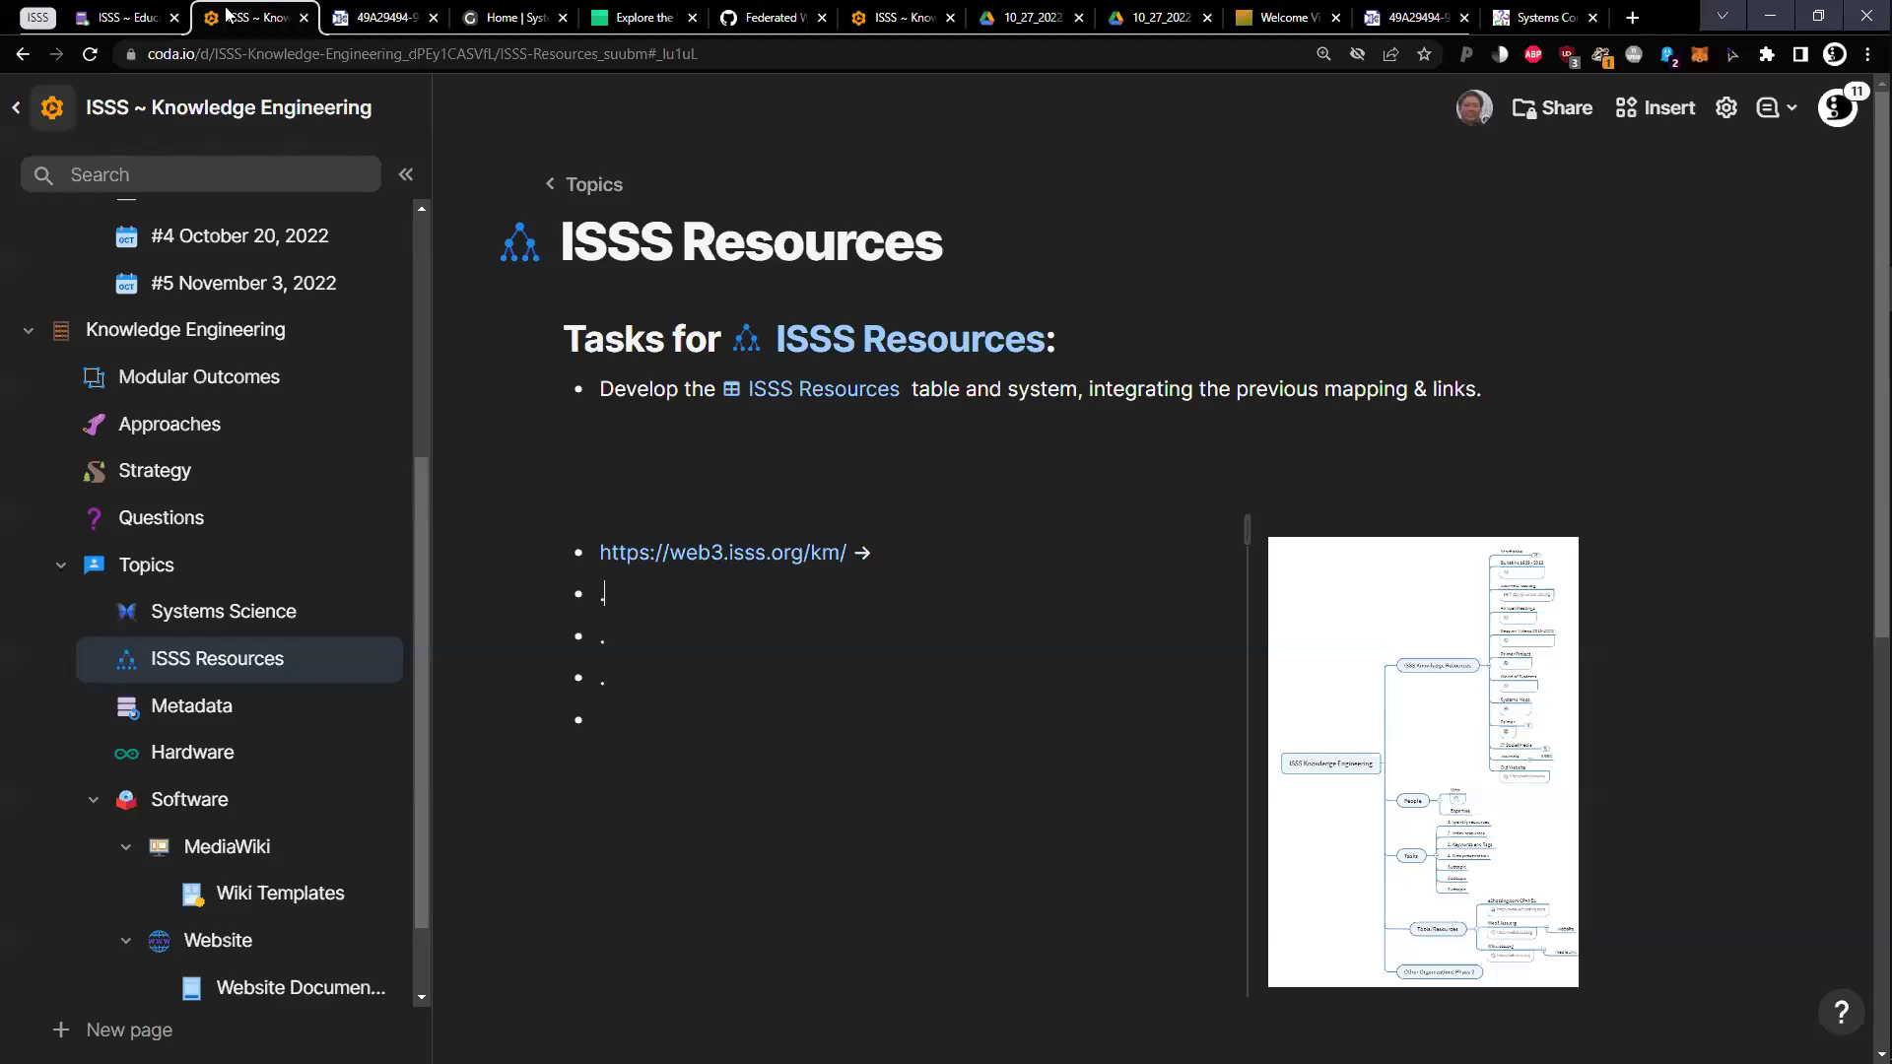
{"action": "left_click", "coordinate": [227, 14]}
Move between the Metadata and ISSS Resources topic pages, ending on Metadata
{"action": "left_click", "coordinate": [244, 717]}
{"action": "left_click", "coordinate": [236, 674]}
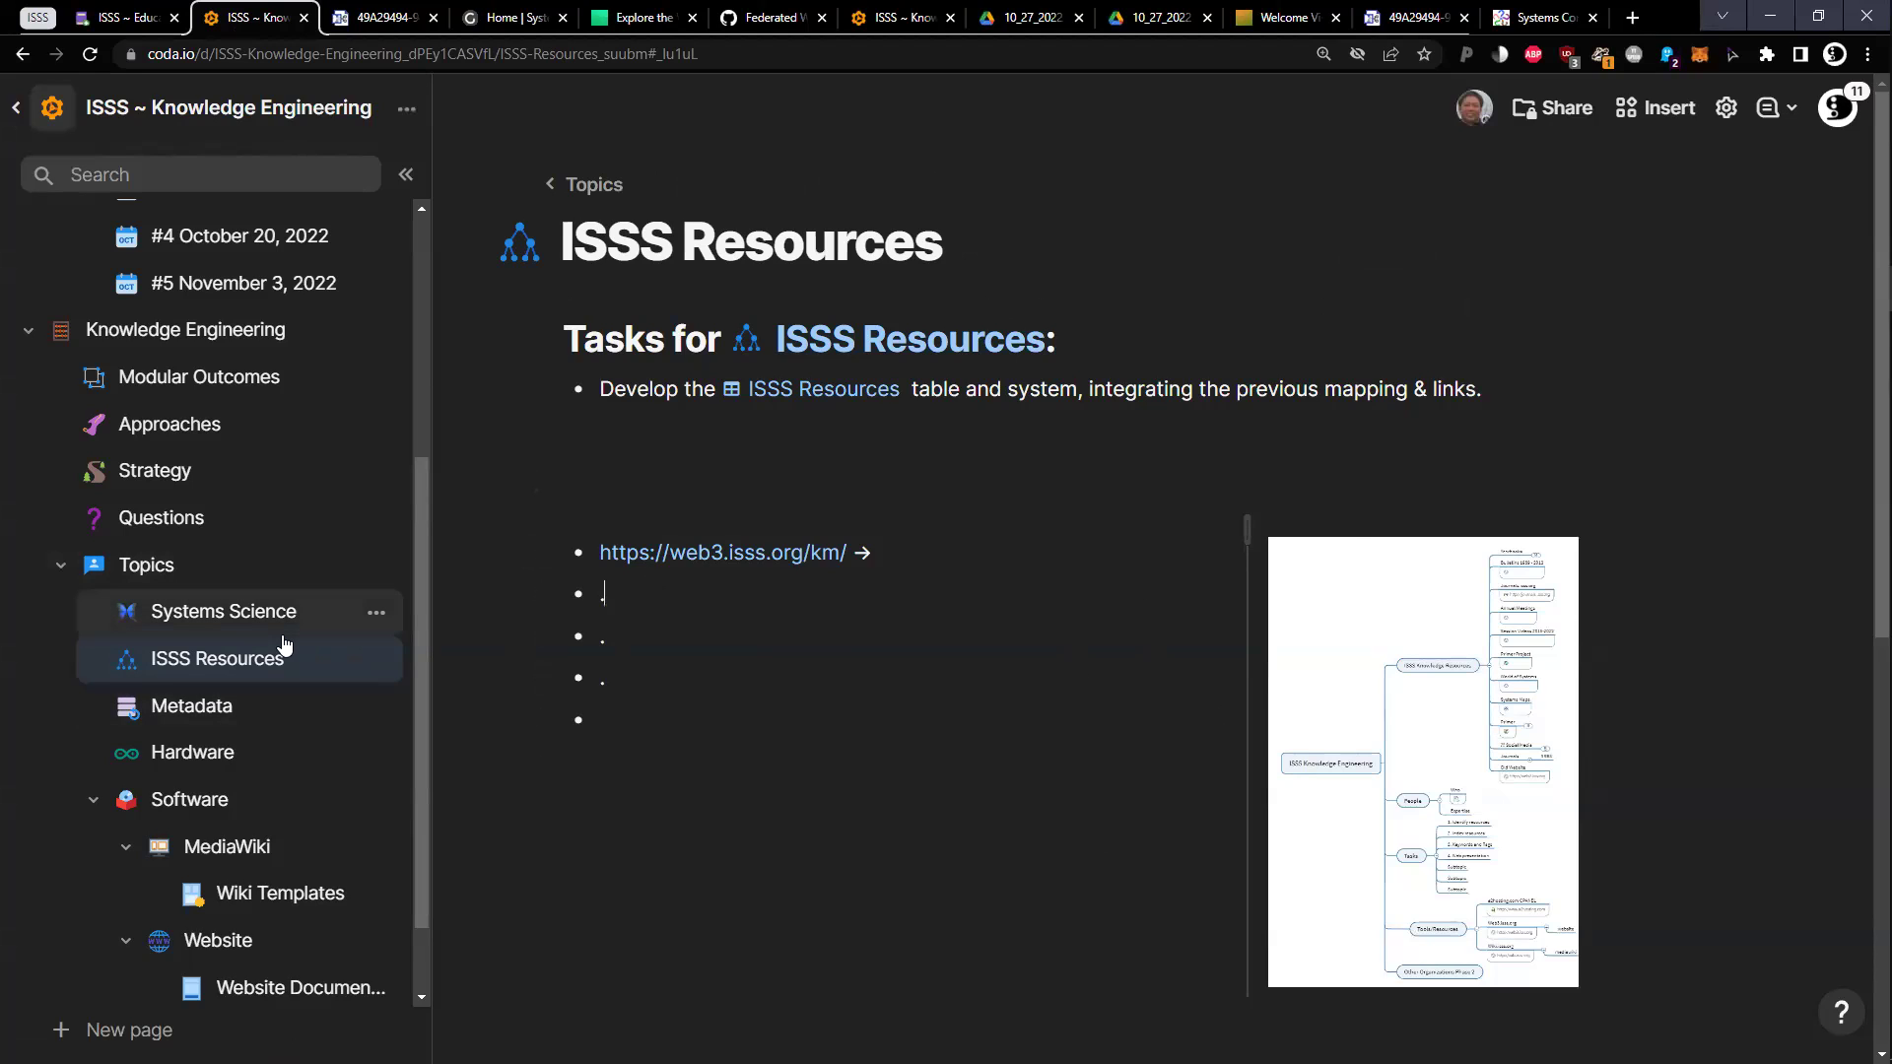
{"action": "left_click", "coordinate": [248, 705]}
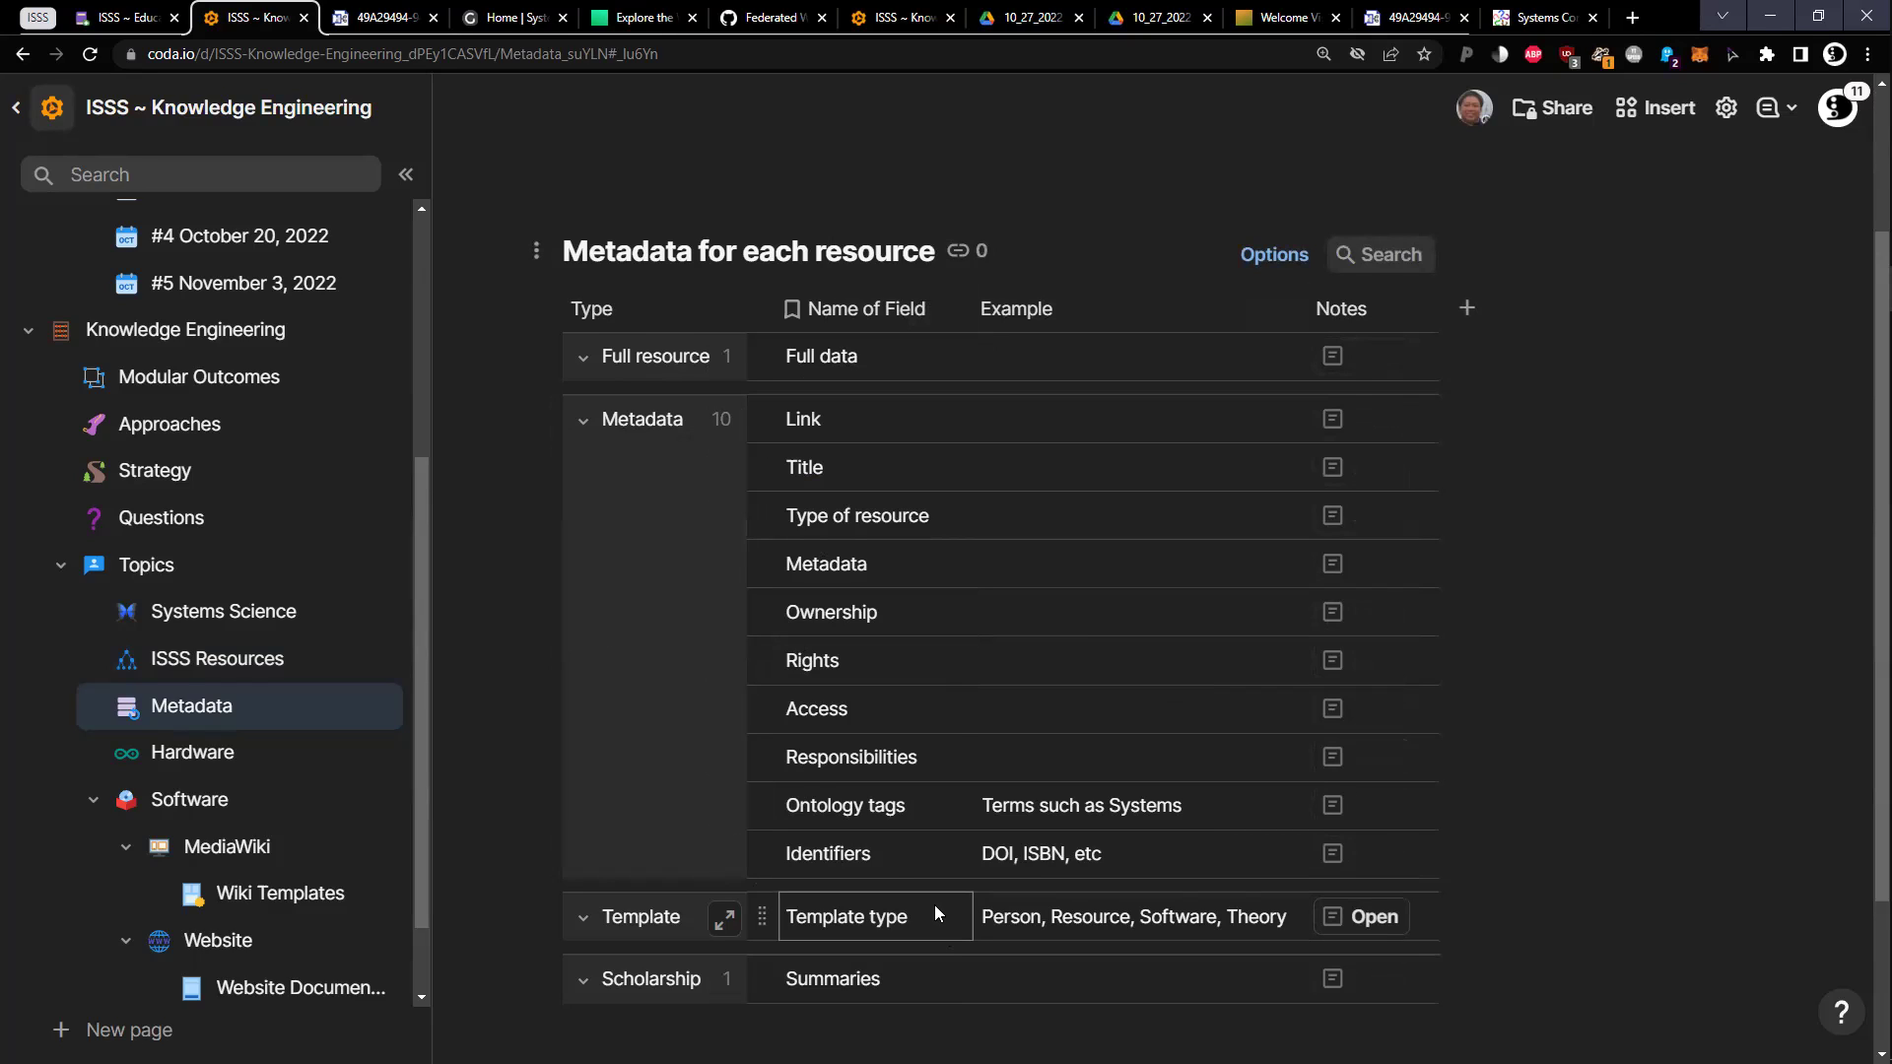
{"action": "scroll", "coordinate": [833, 326], "scroll_direction": "up", "scroll_amount": 1}
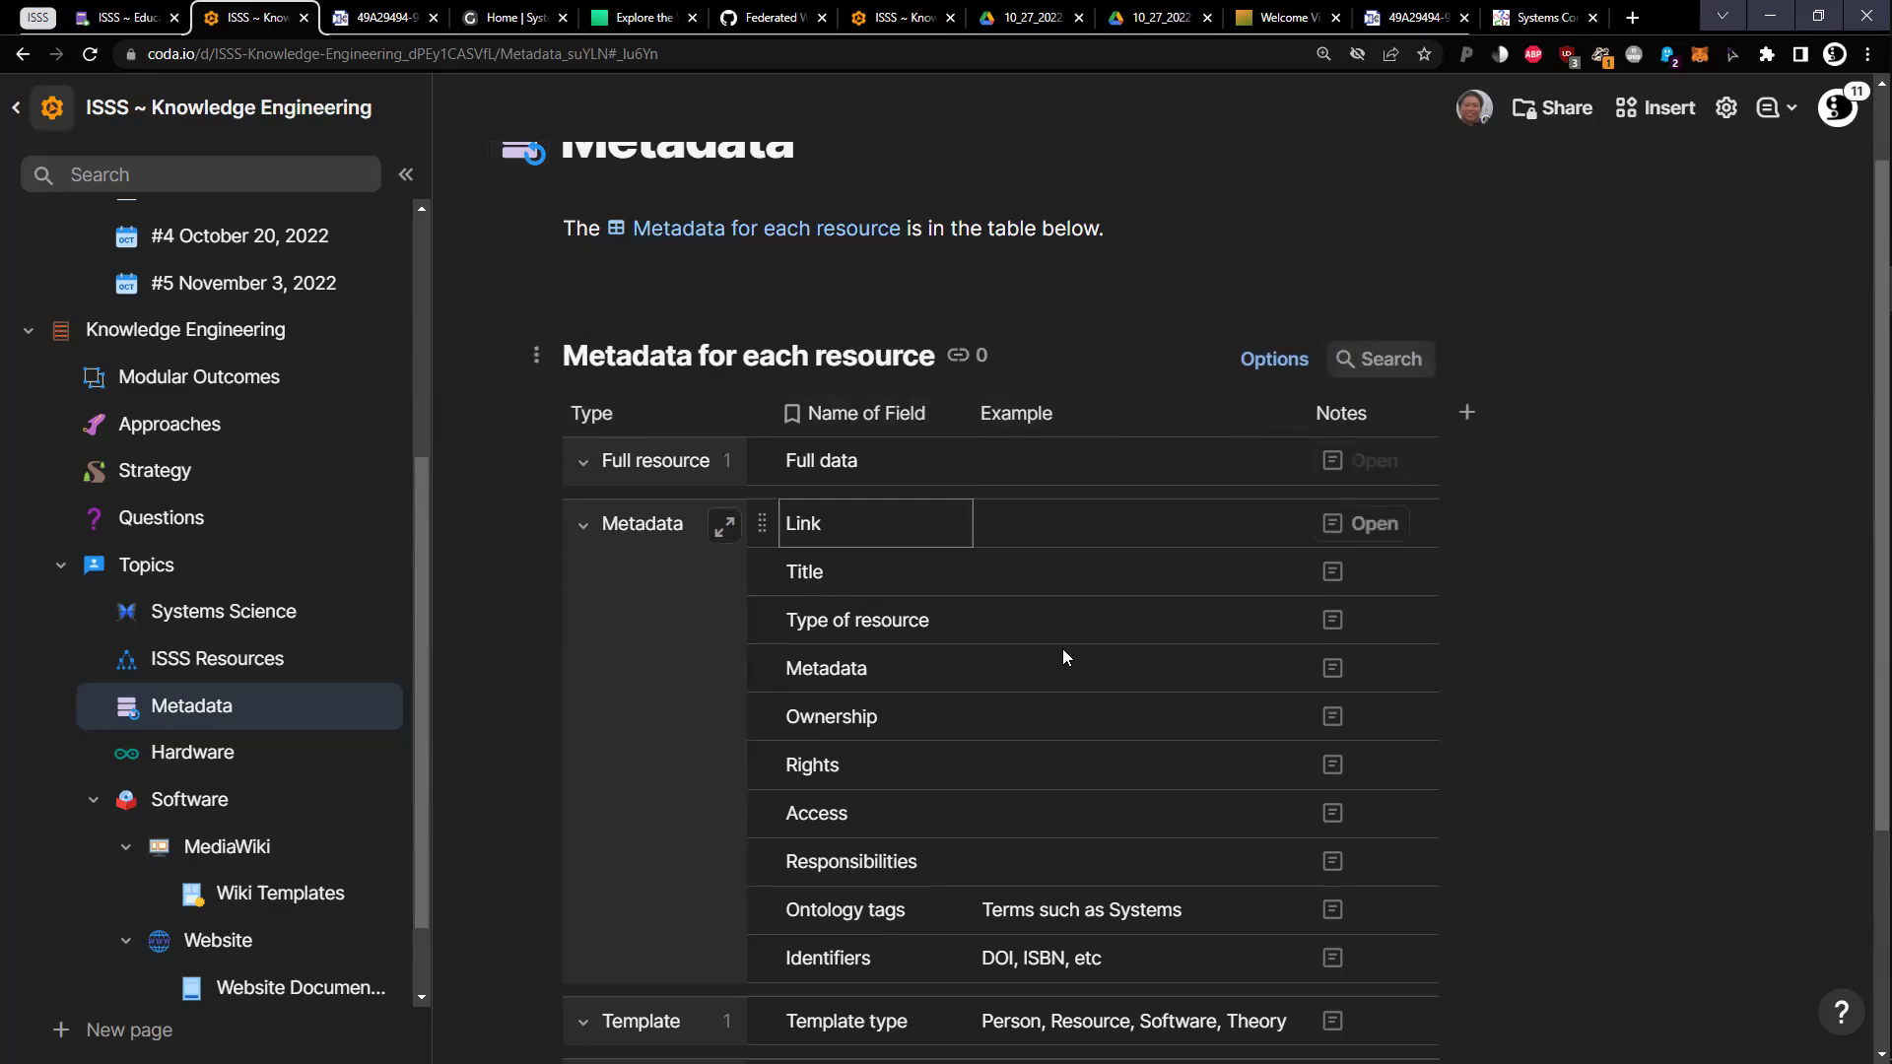
{"action": "scroll", "coordinate": [1332, 689], "scroll_direction": "down", "scroll_amount": 1}
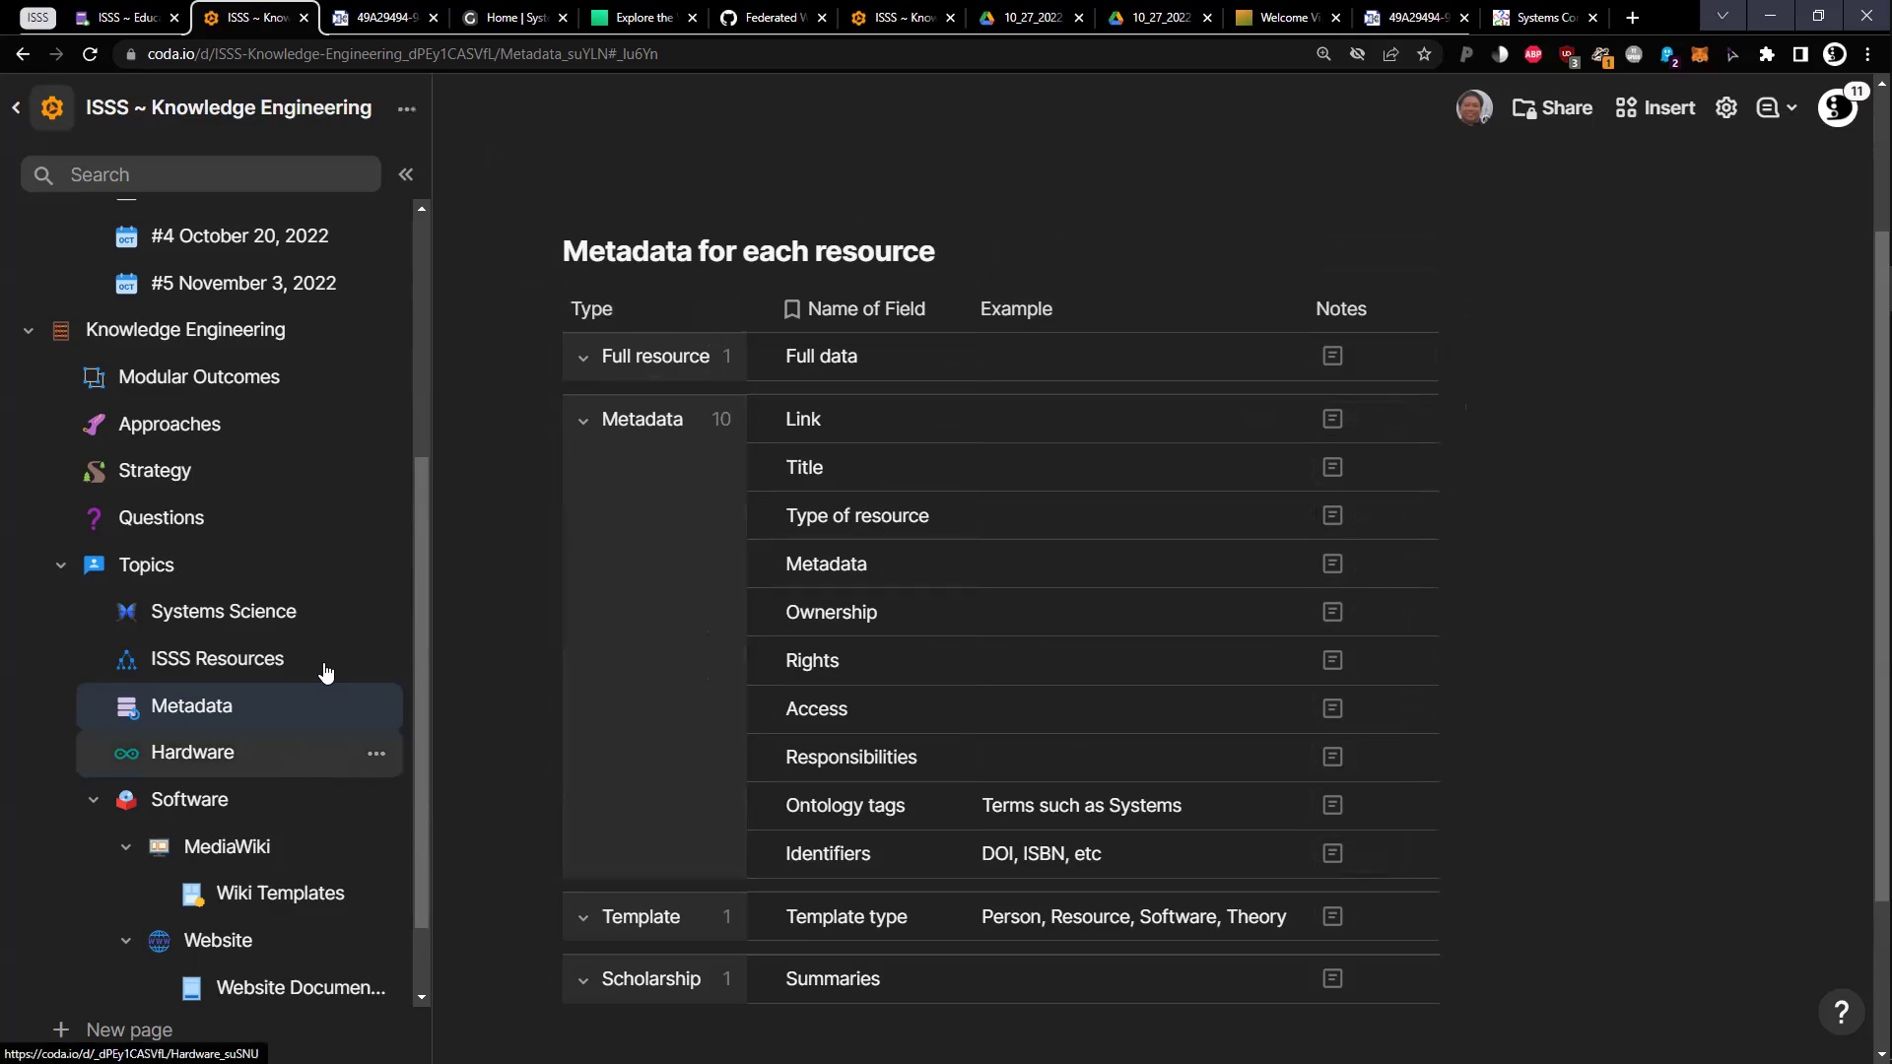
{"action": "scroll", "coordinate": [347, 670], "scroll_direction": "up", "scroll_amount": 1}
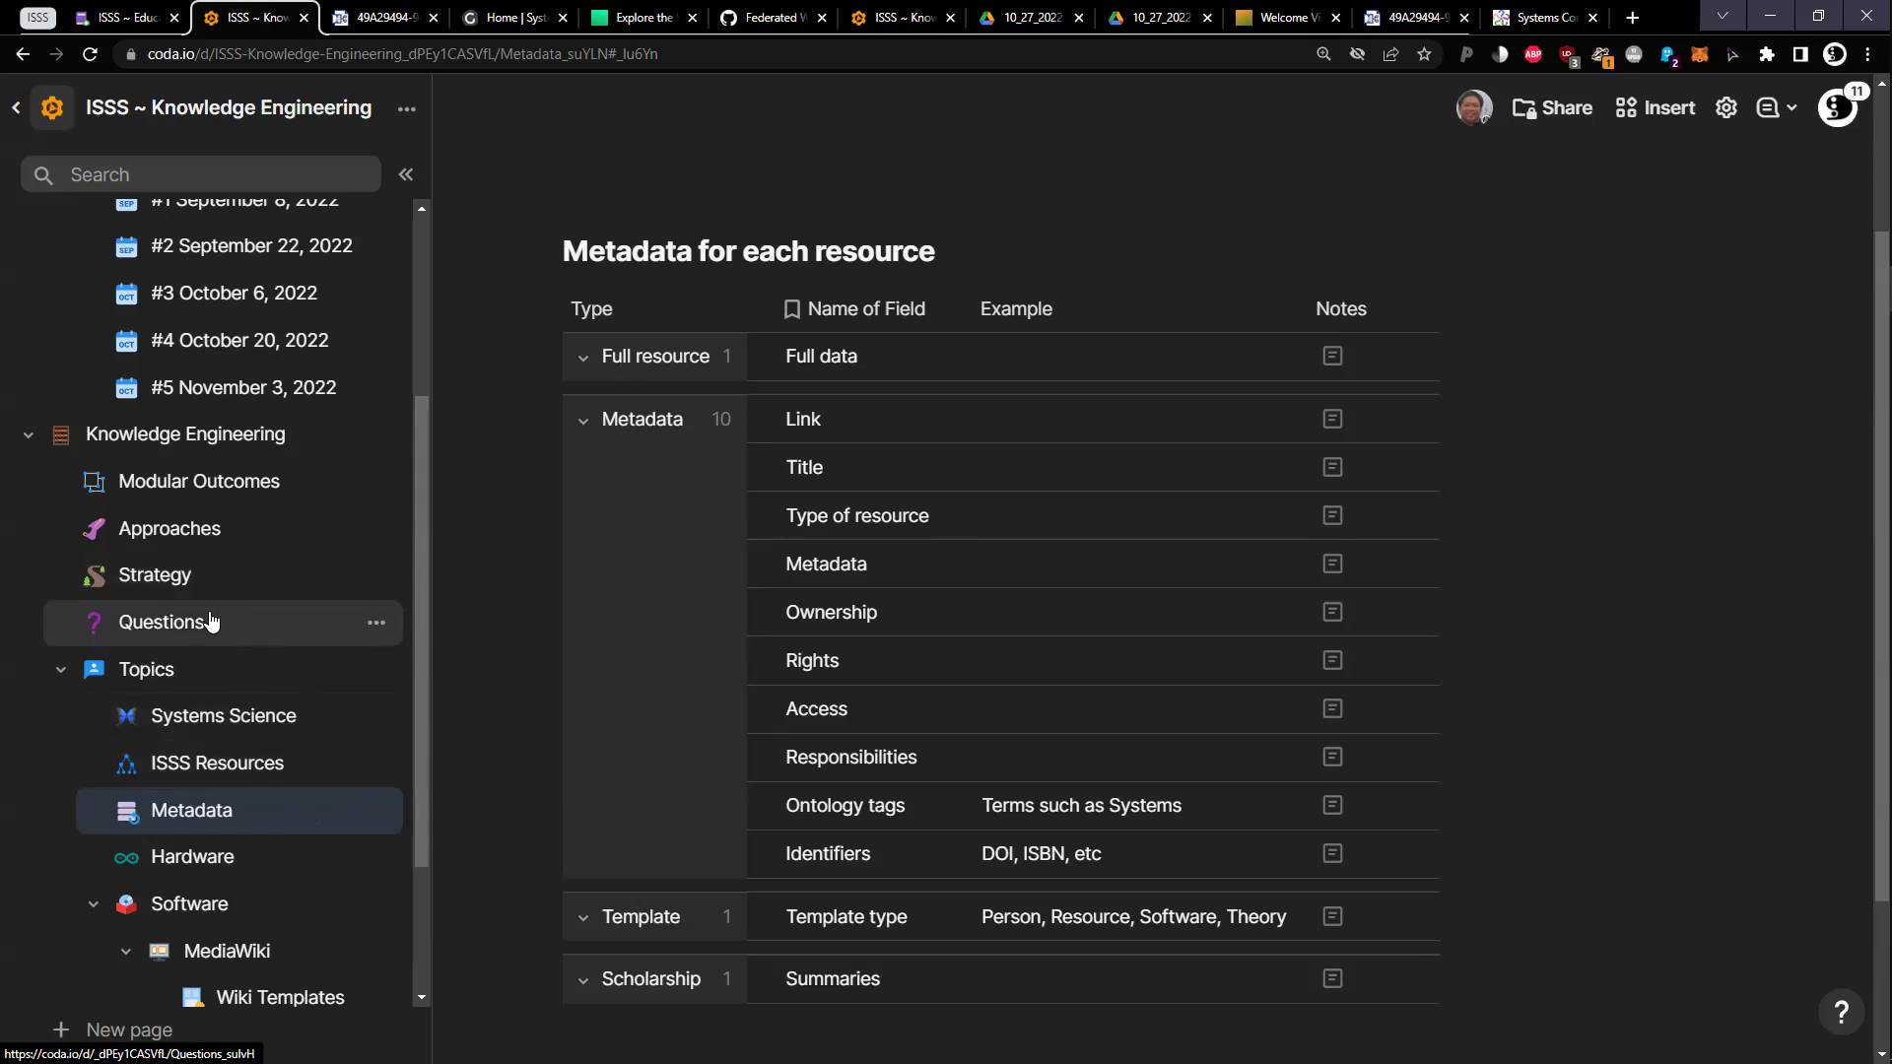
{"action": "scroll", "coordinate": [209, 621], "scroll_direction": "up", "scroll_amount": 1}
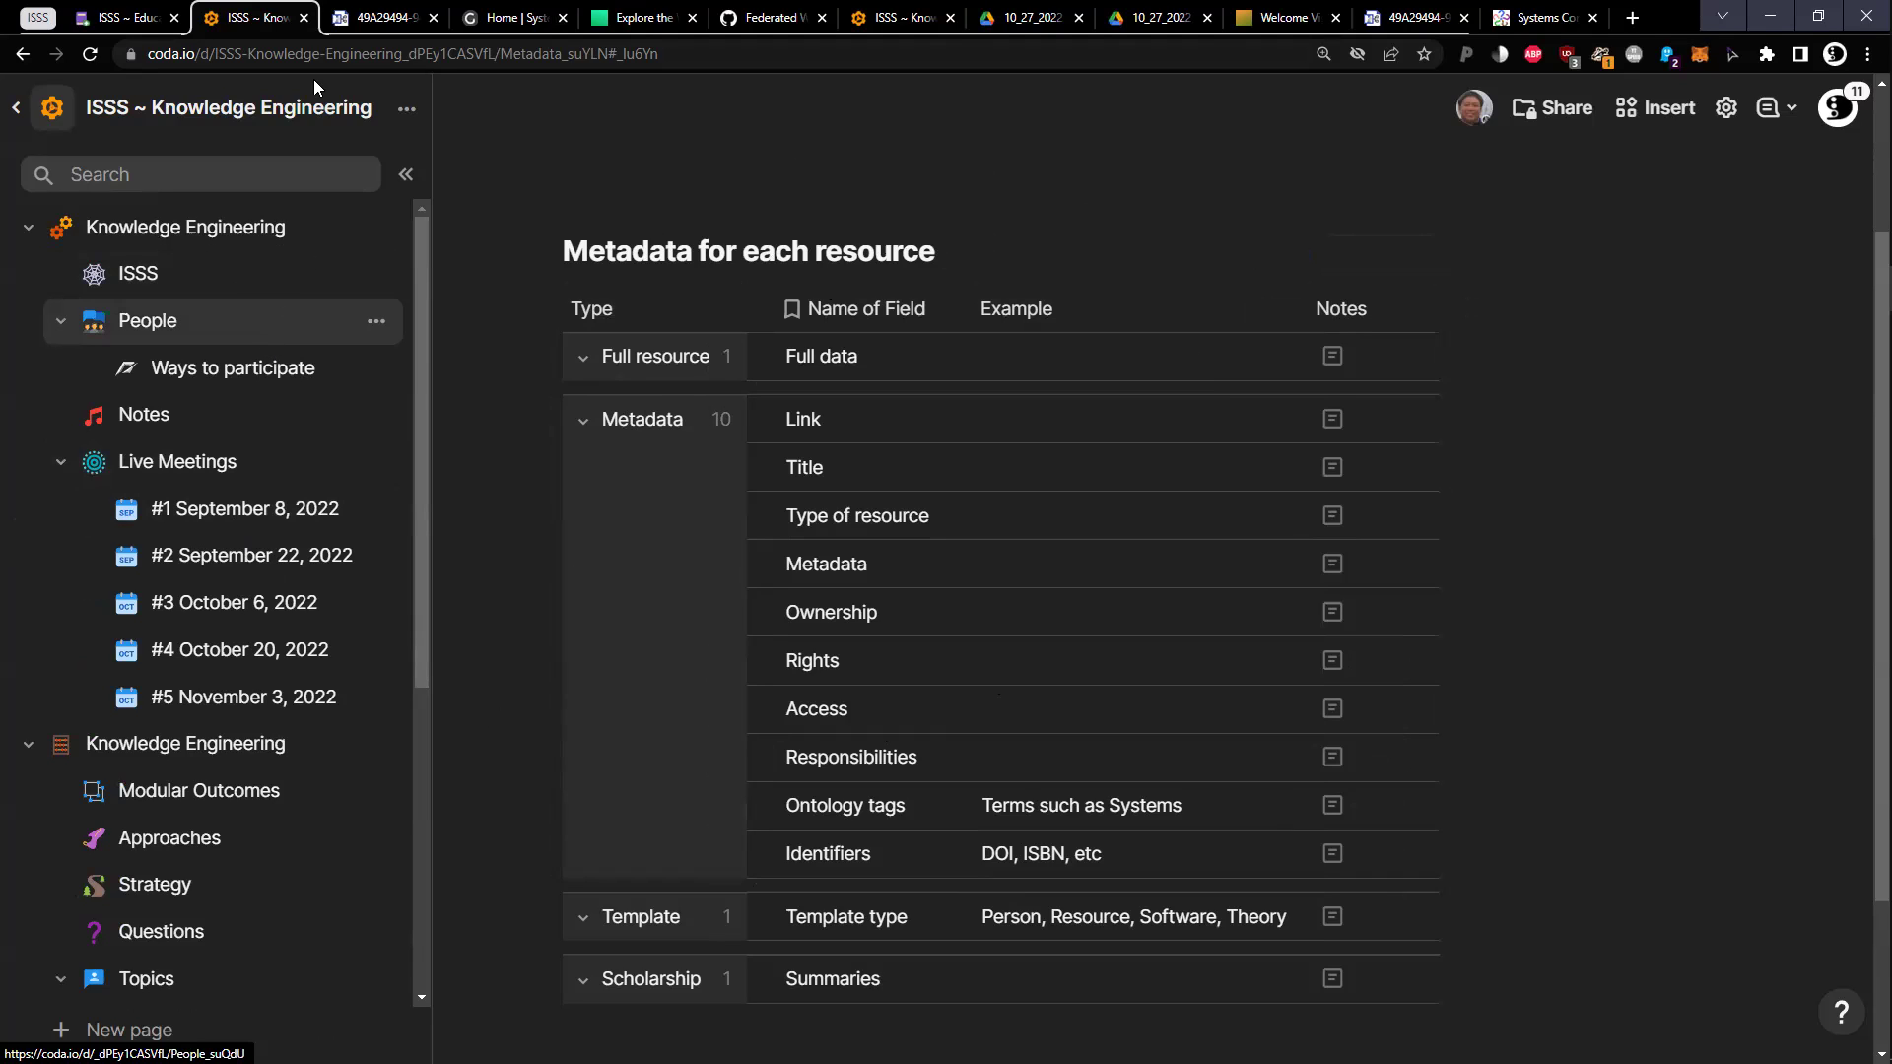
{"action": "mouse_move", "coordinate": [145, 8]}
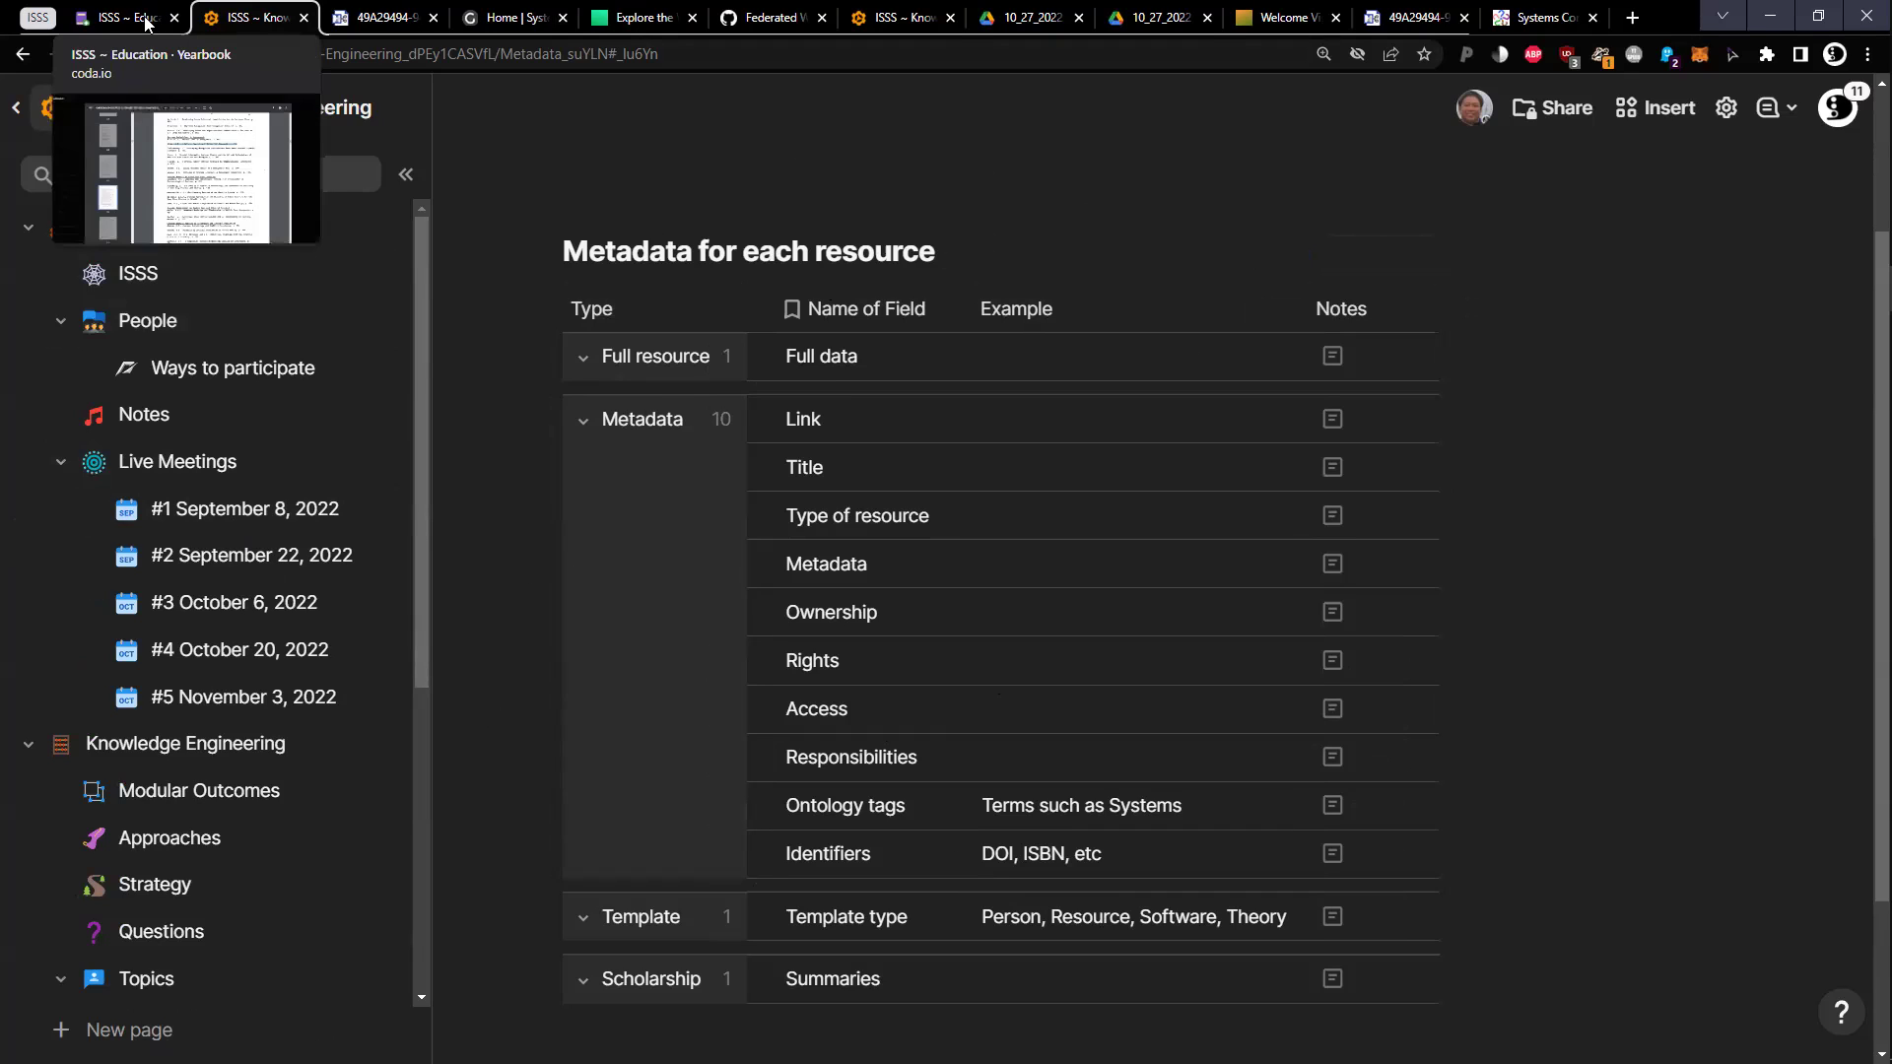
{"action": "mouse_move", "coordinate": [178, 35]}
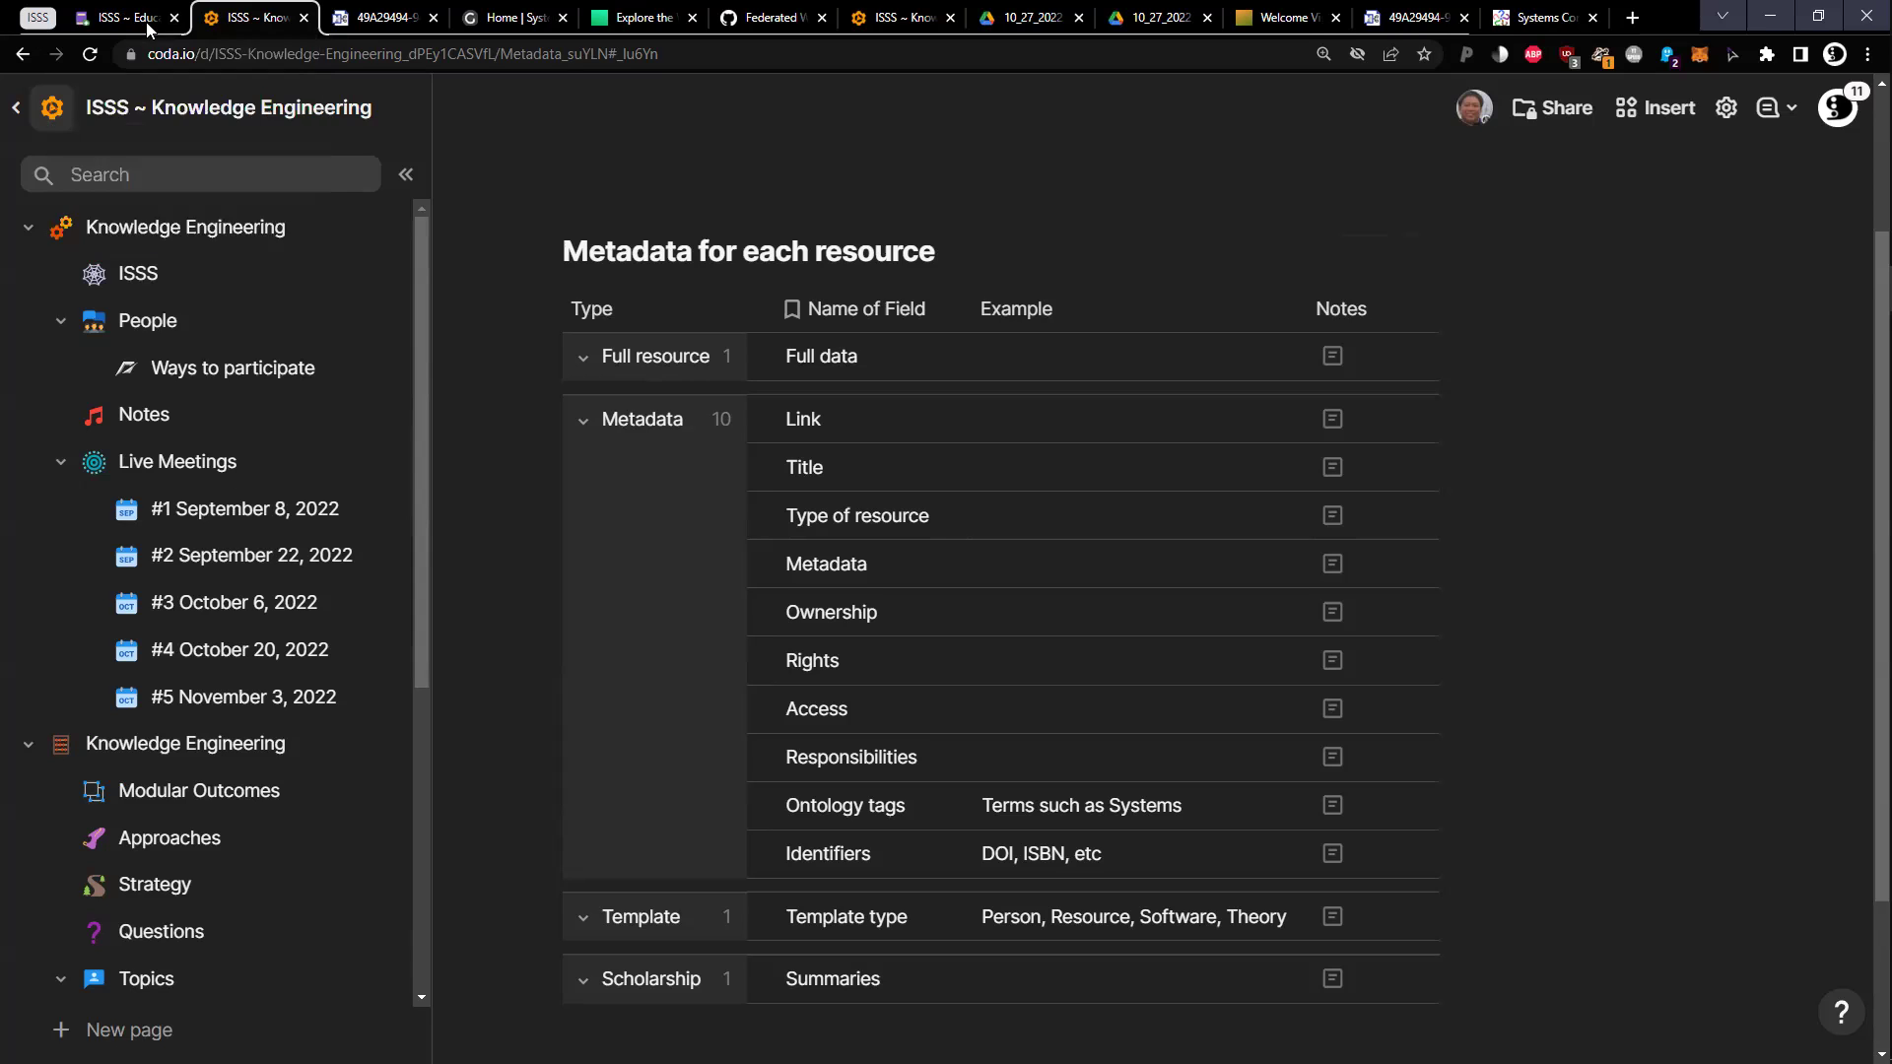
{"action": "left_click", "coordinate": [130, 24]}
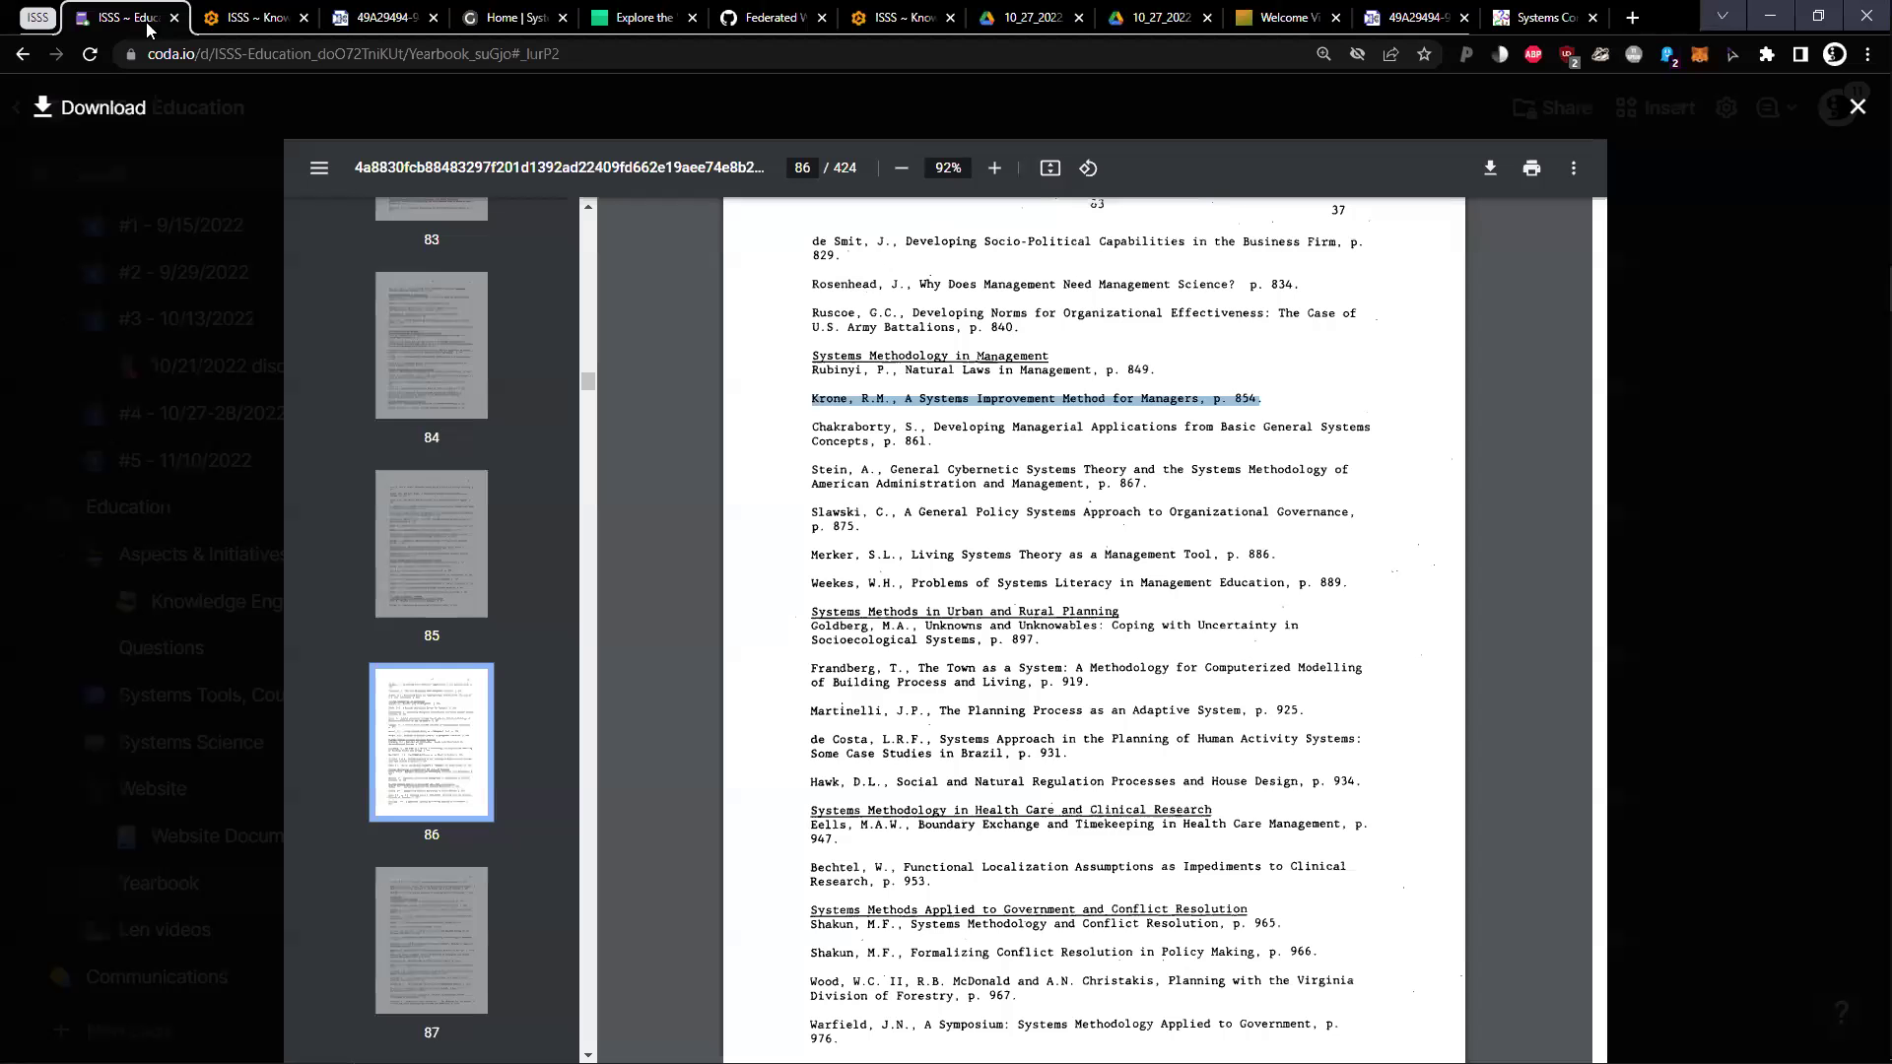
{"action": "left_click", "coordinate": [252, 16]}
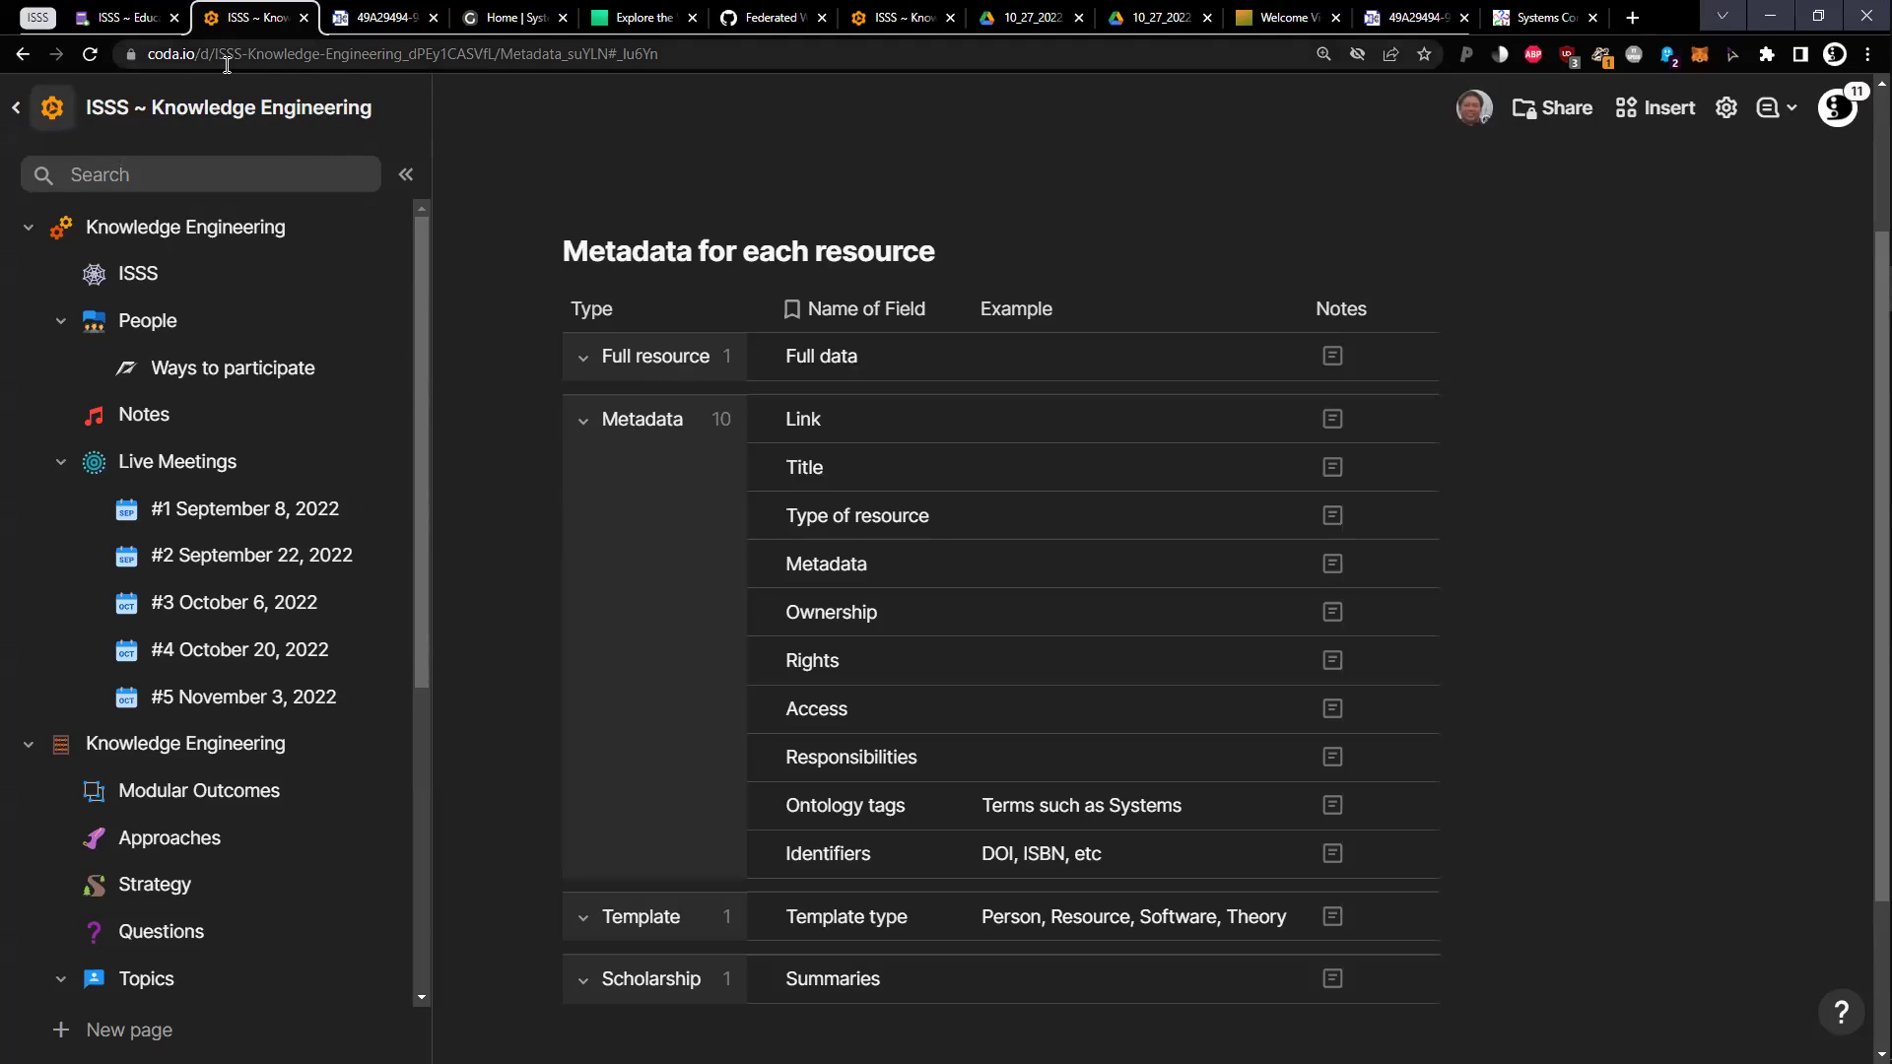
{"action": "left_click", "coordinate": [150, 14]}
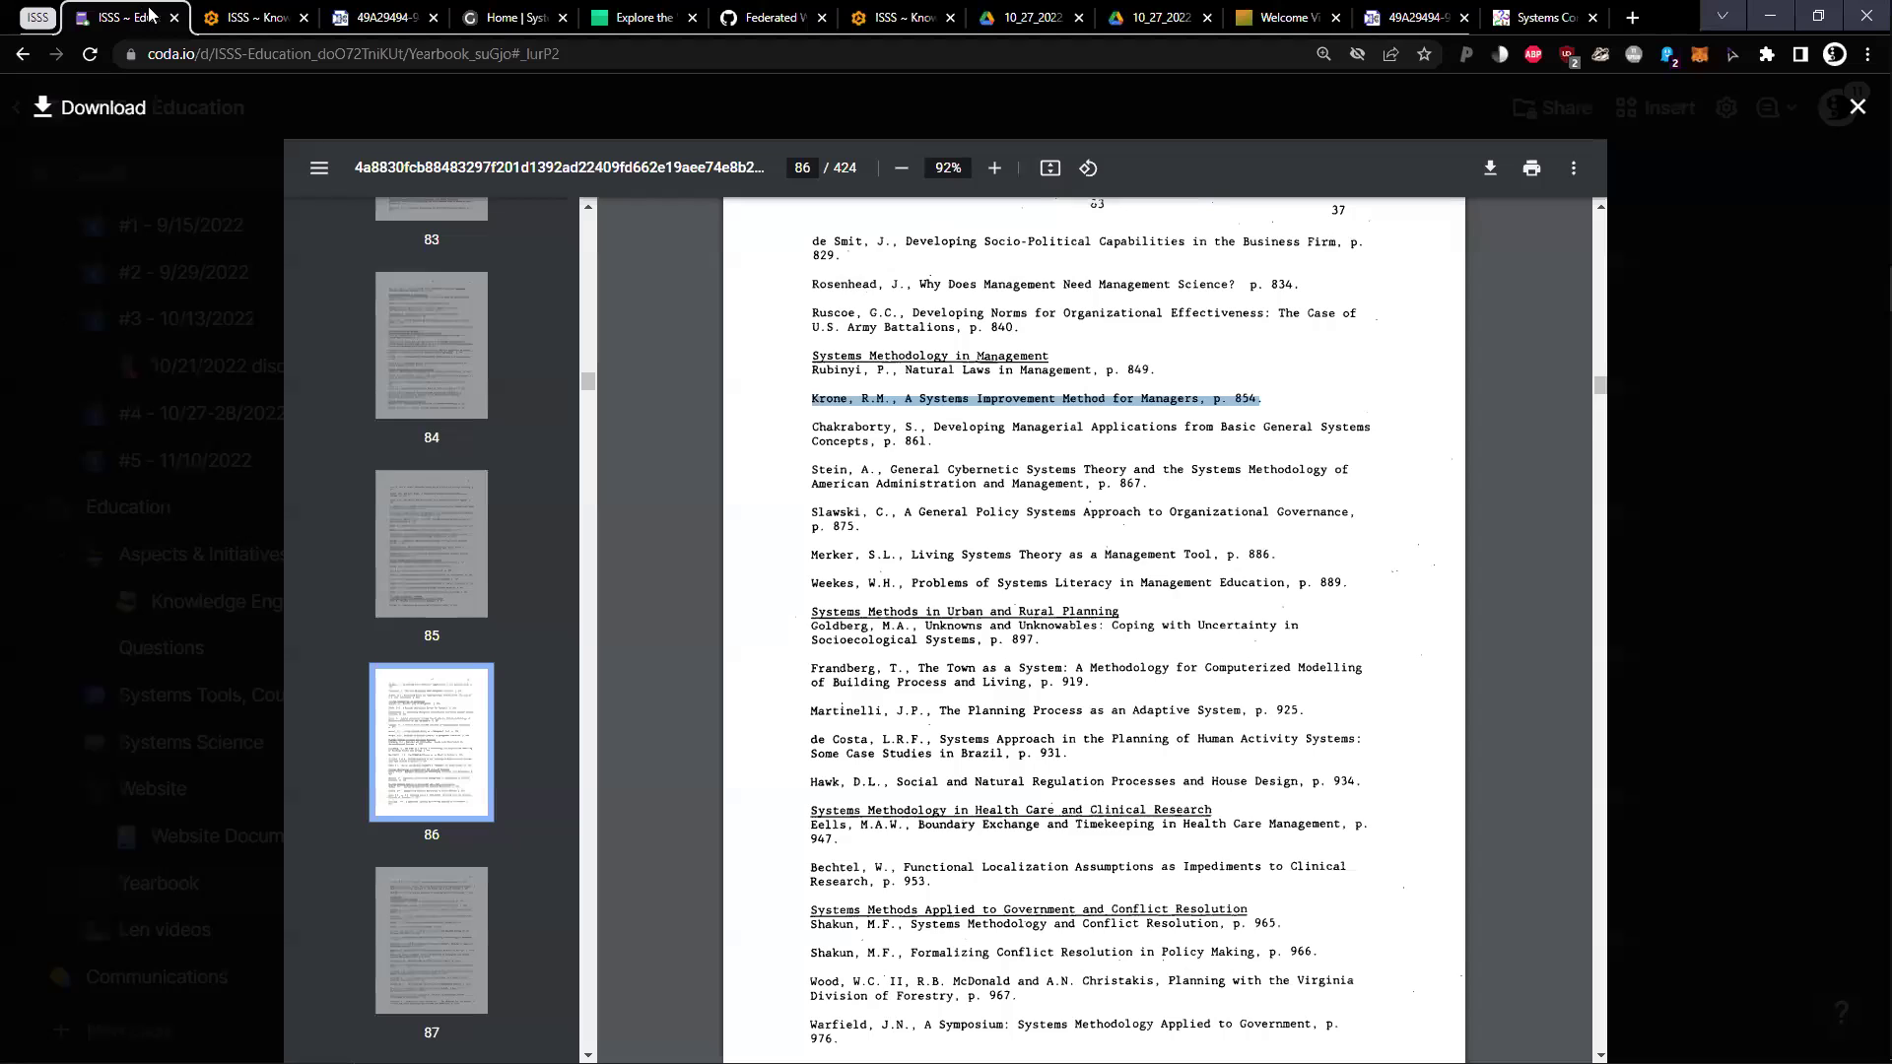
{"action": "left_click", "coordinate": [281, 14]}
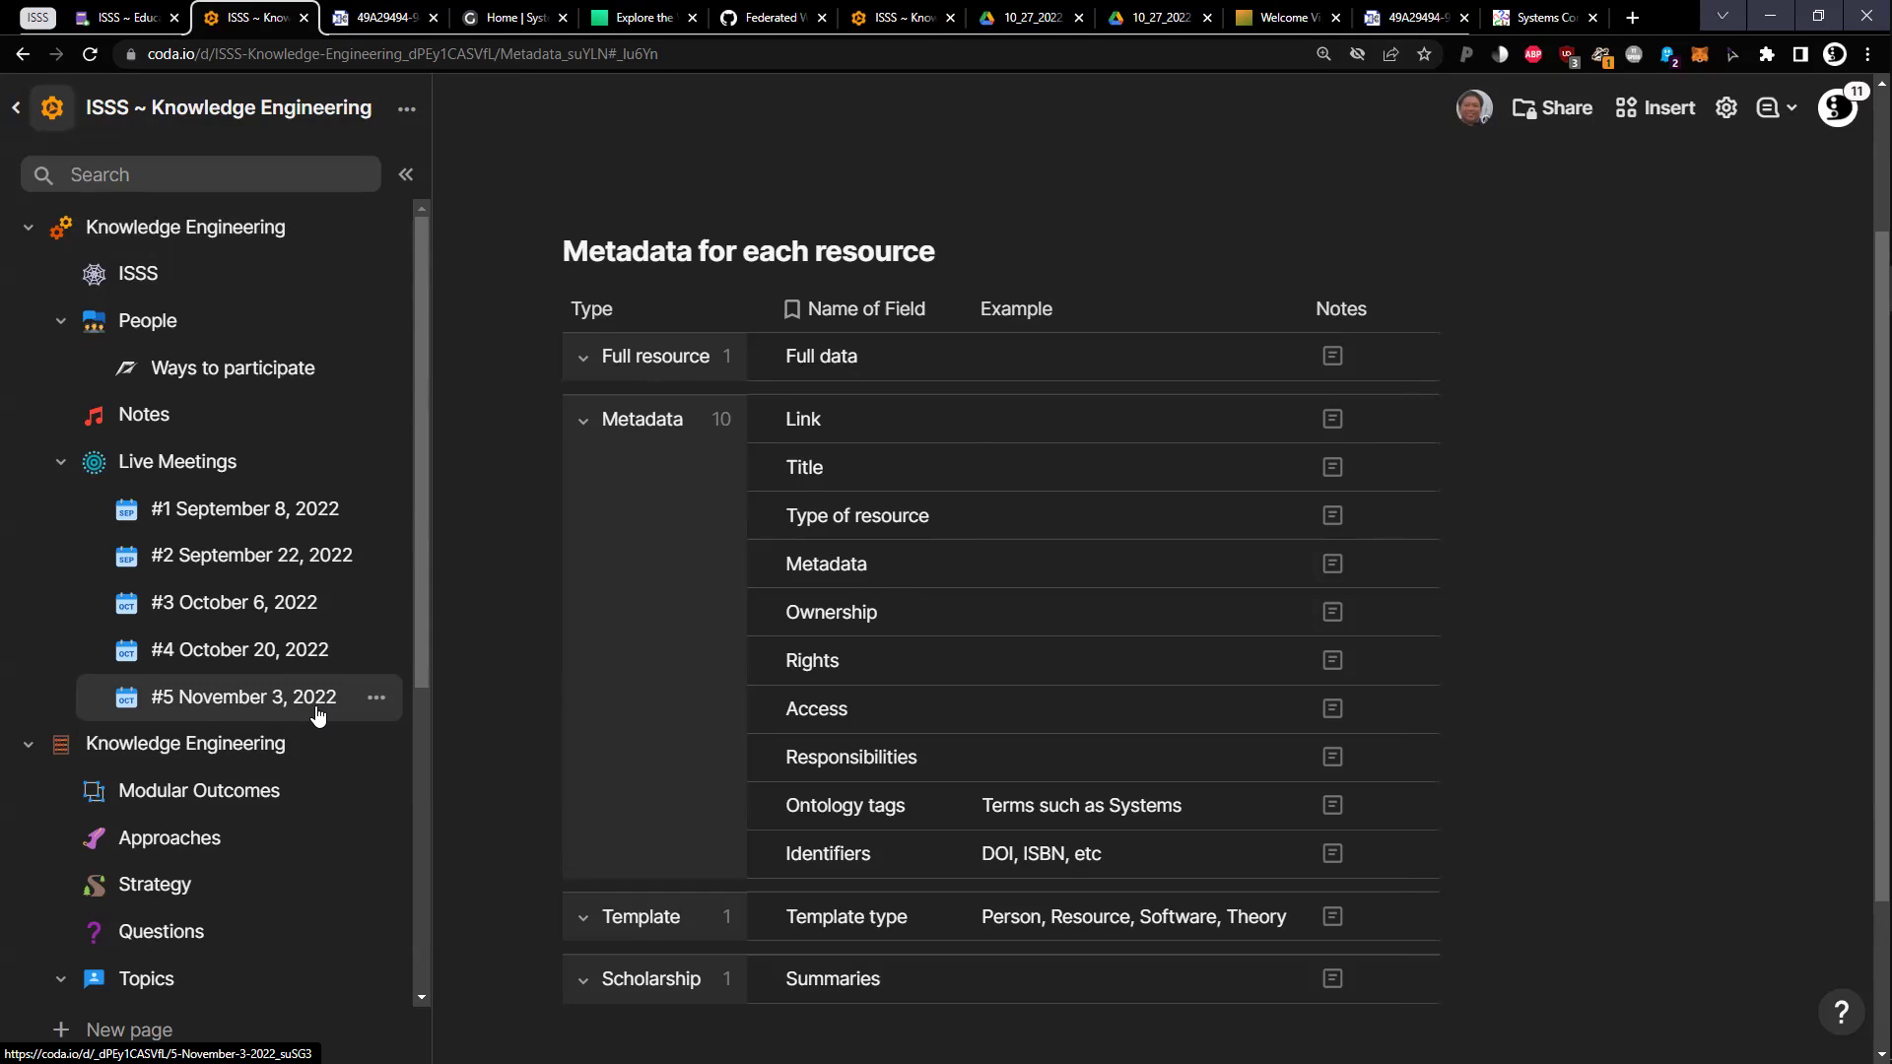
On the #5 November 3, 2022 page, write an 'Internet — Between networks' bullet above Agenda & Notes
{"action": "left_click", "coordinate": [317, 710]}
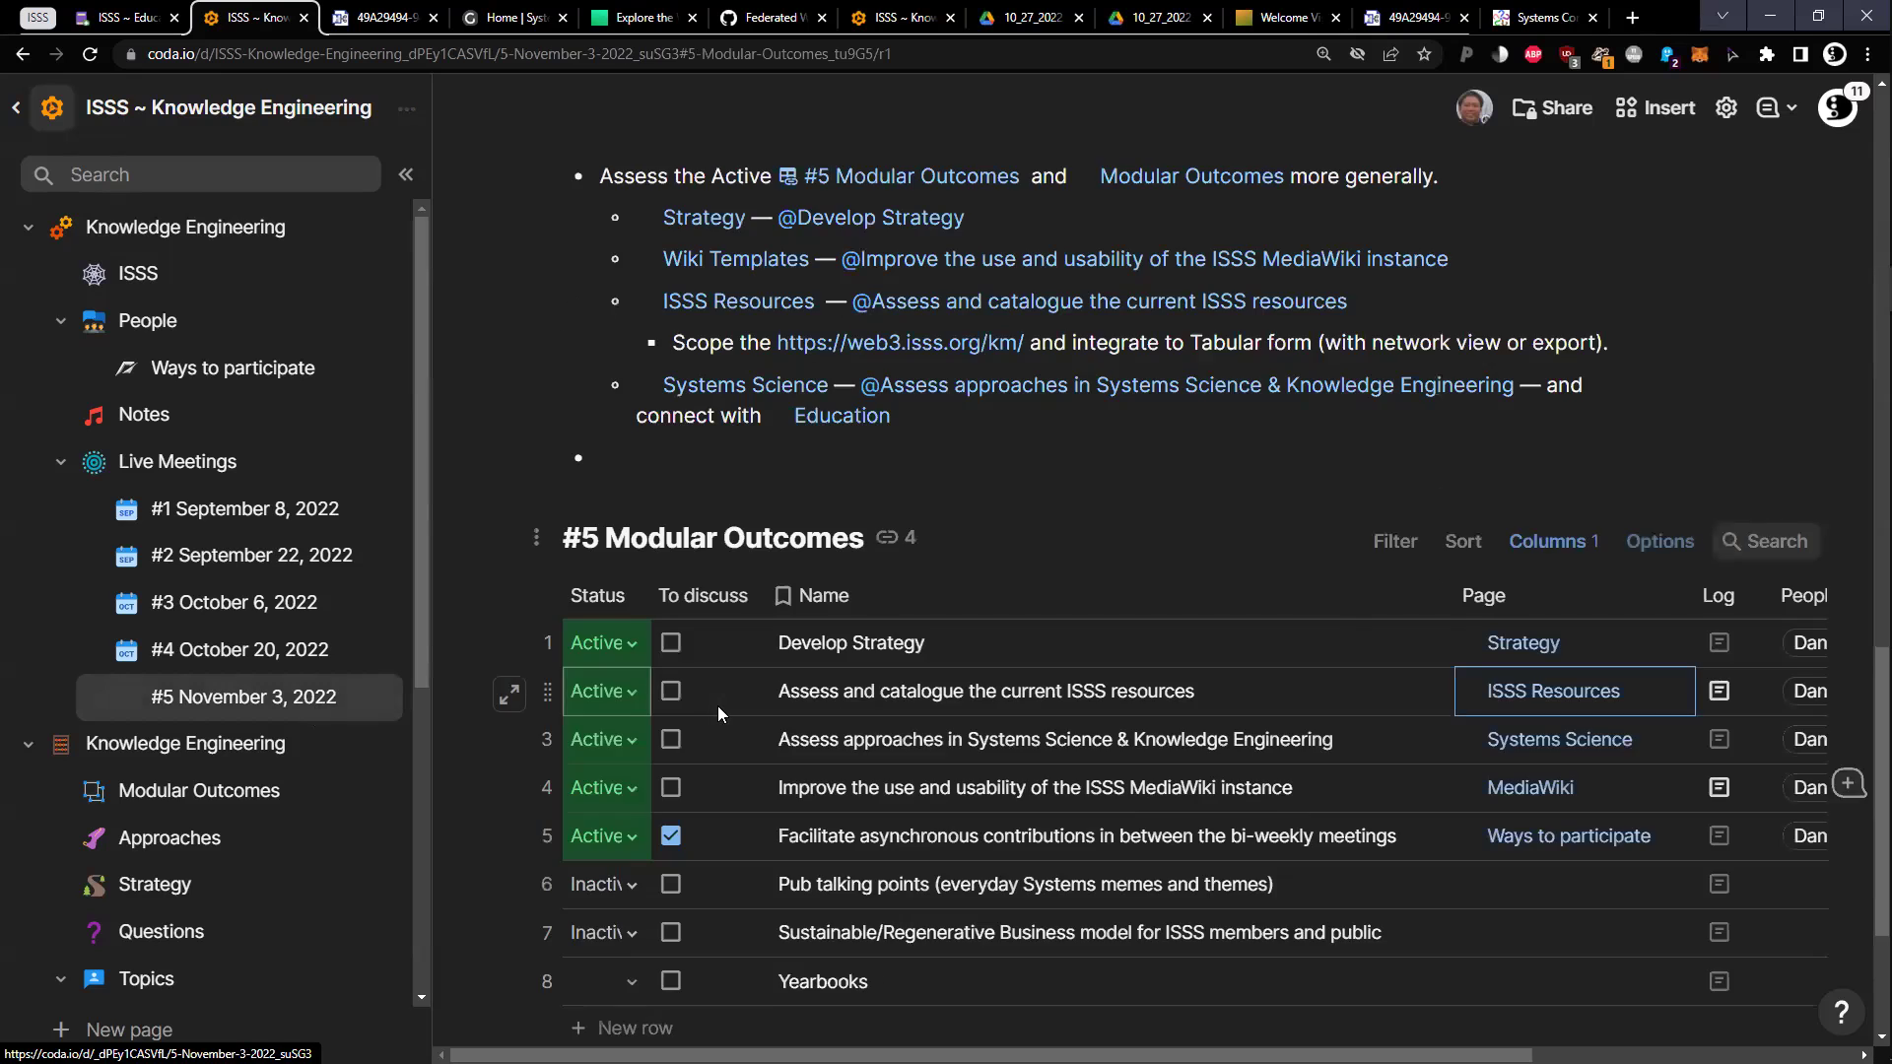
{"action": "scroll", "coordinate": [848, 492], "scroll_direction": "up", "scroll_amount": 3}
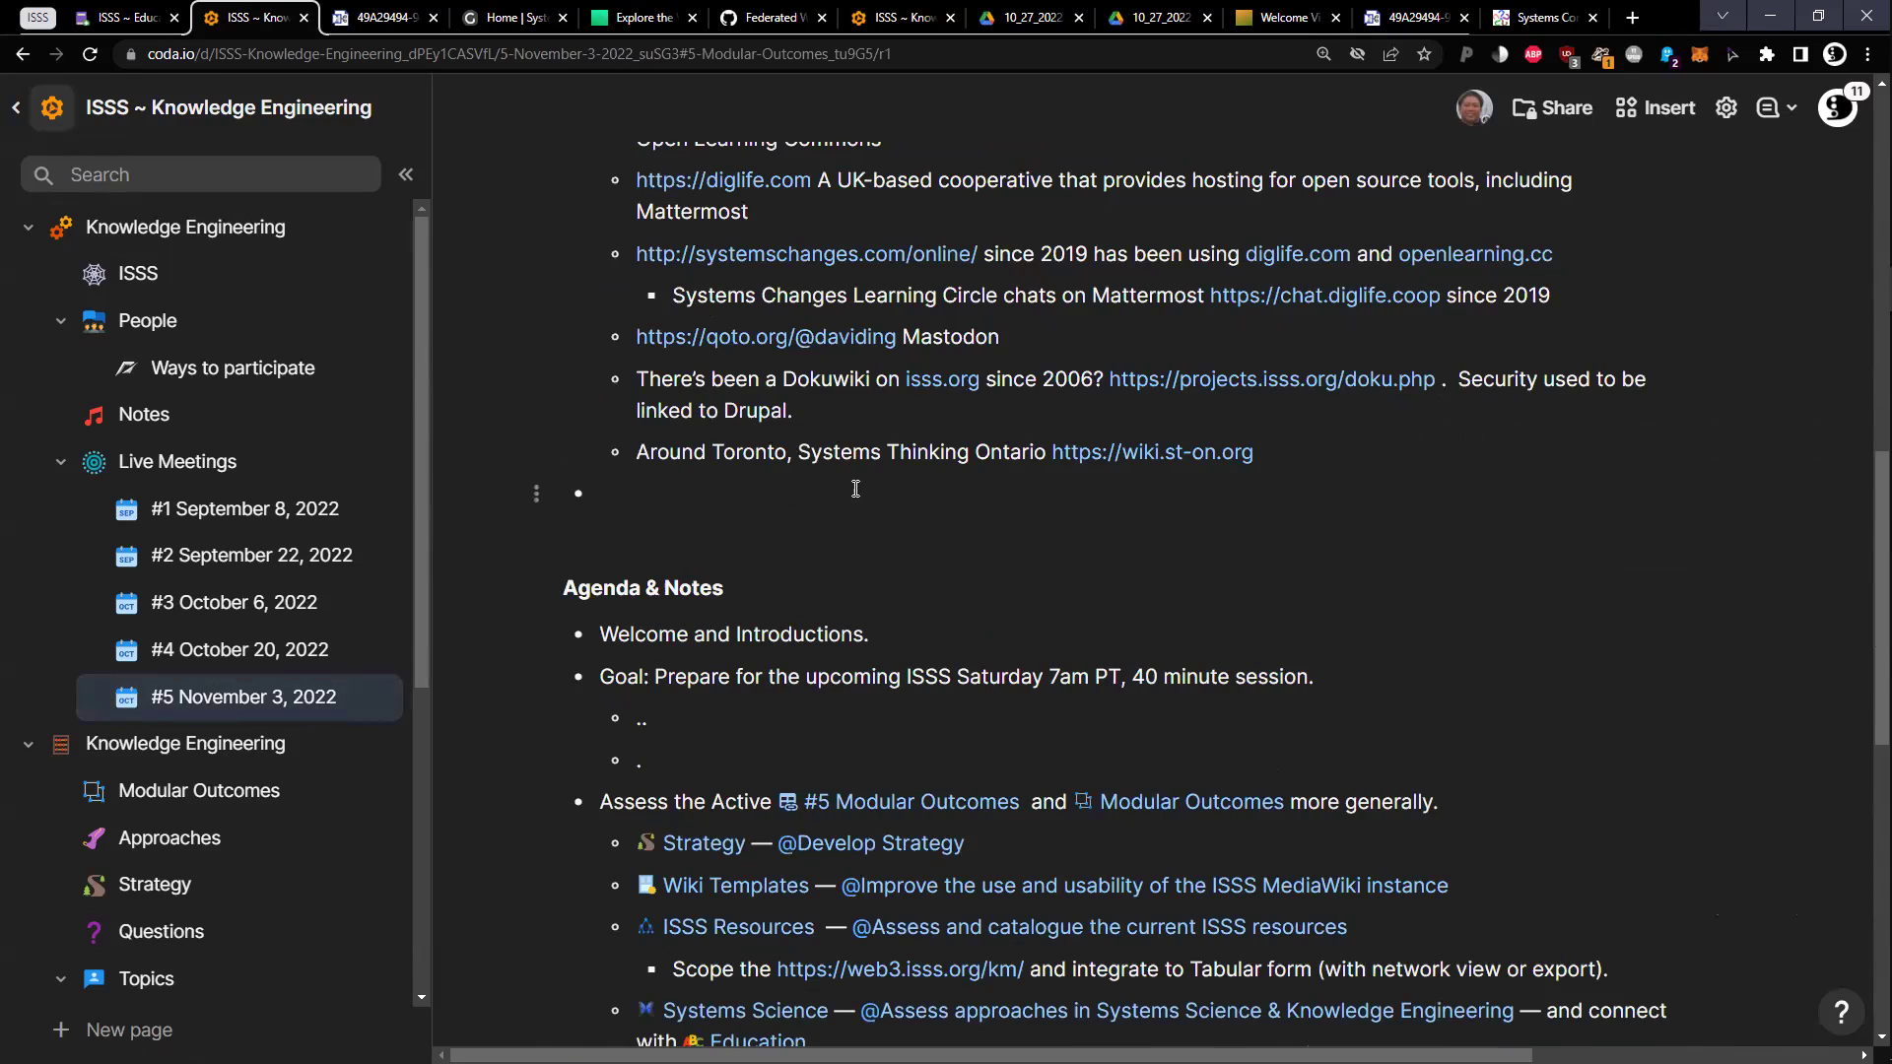
{"action": "left_click", "coordinate": [856, 488]}
{"action": "type", "text": "Internet"}
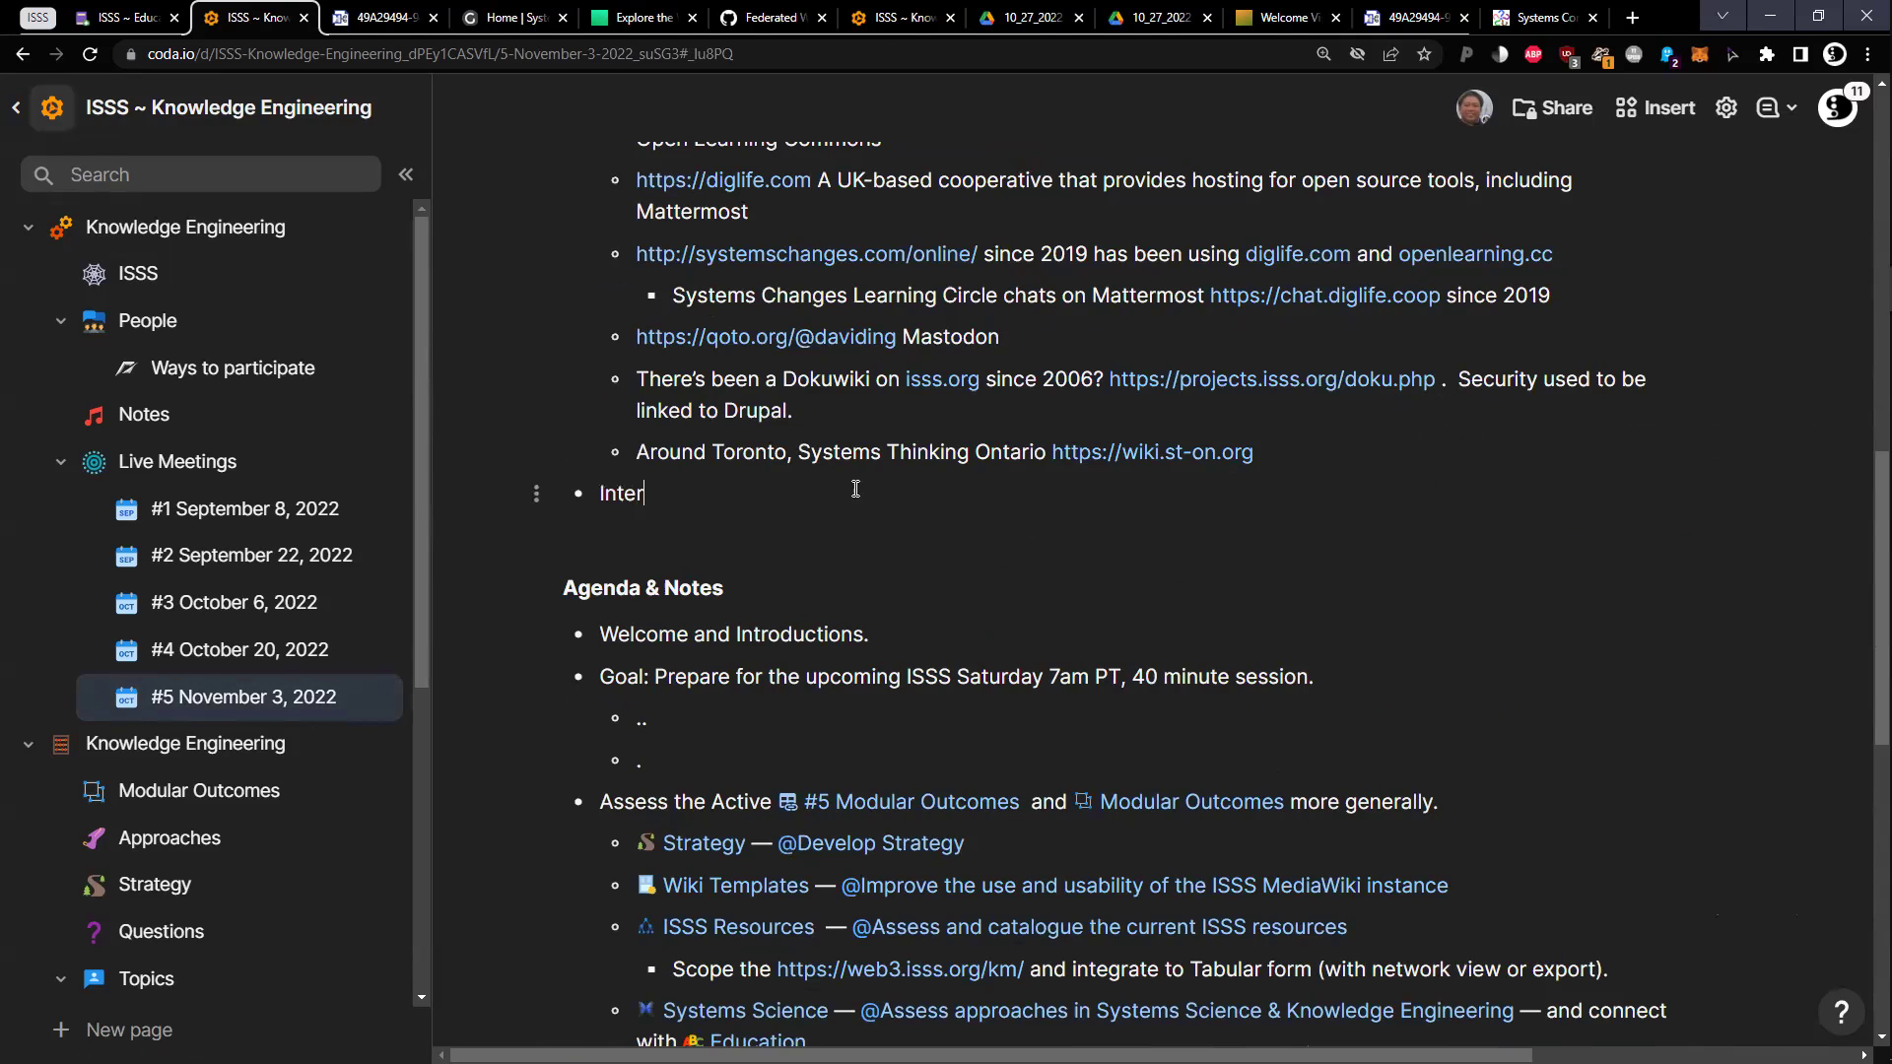
{"action": "key", "text": "Return"}
{"action": "type", "text": "."}
{"action": "key", "text": "Return"}
{"action": "type", "text": "."}
{"action": "key", "text": "Return"}
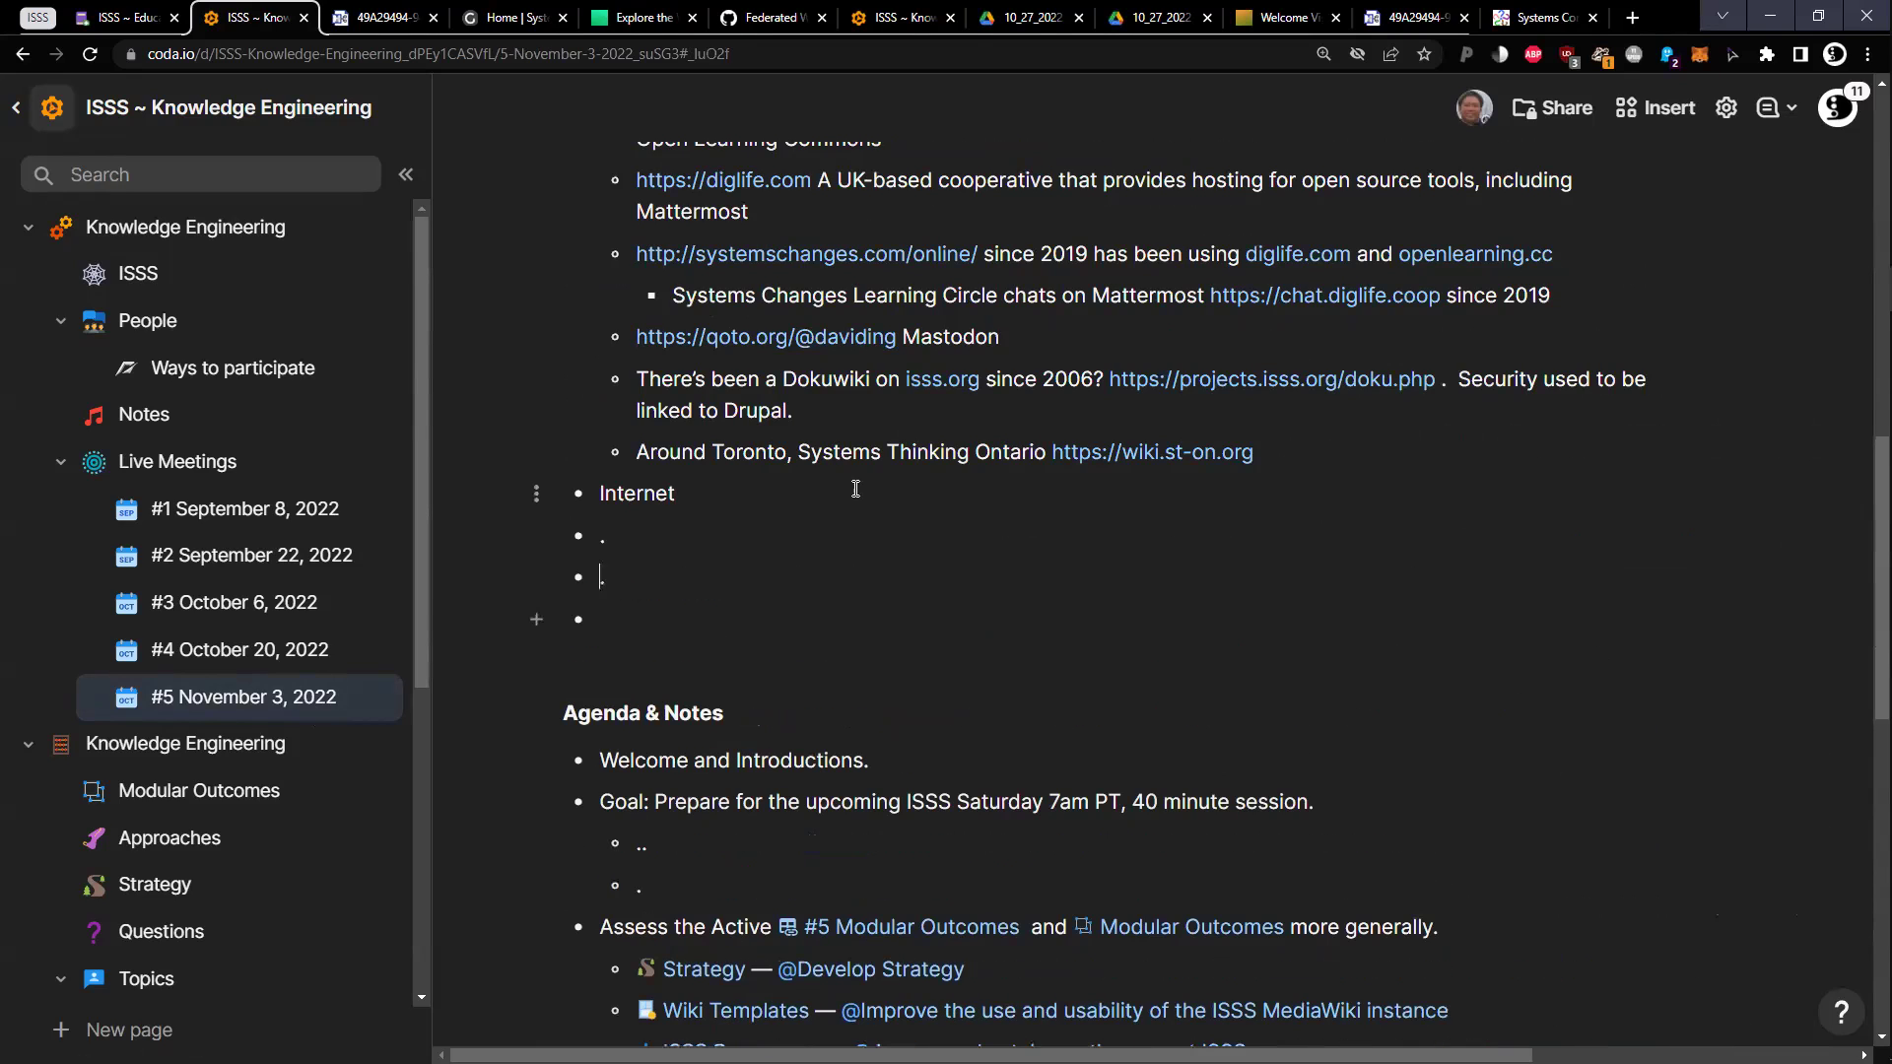
{"action": "key", "text": "BackSpace"}
{"action": "key", "text": "Tab"}
{"action": "type", "text": "B"}
{"action": "type", "text": "een networks"}
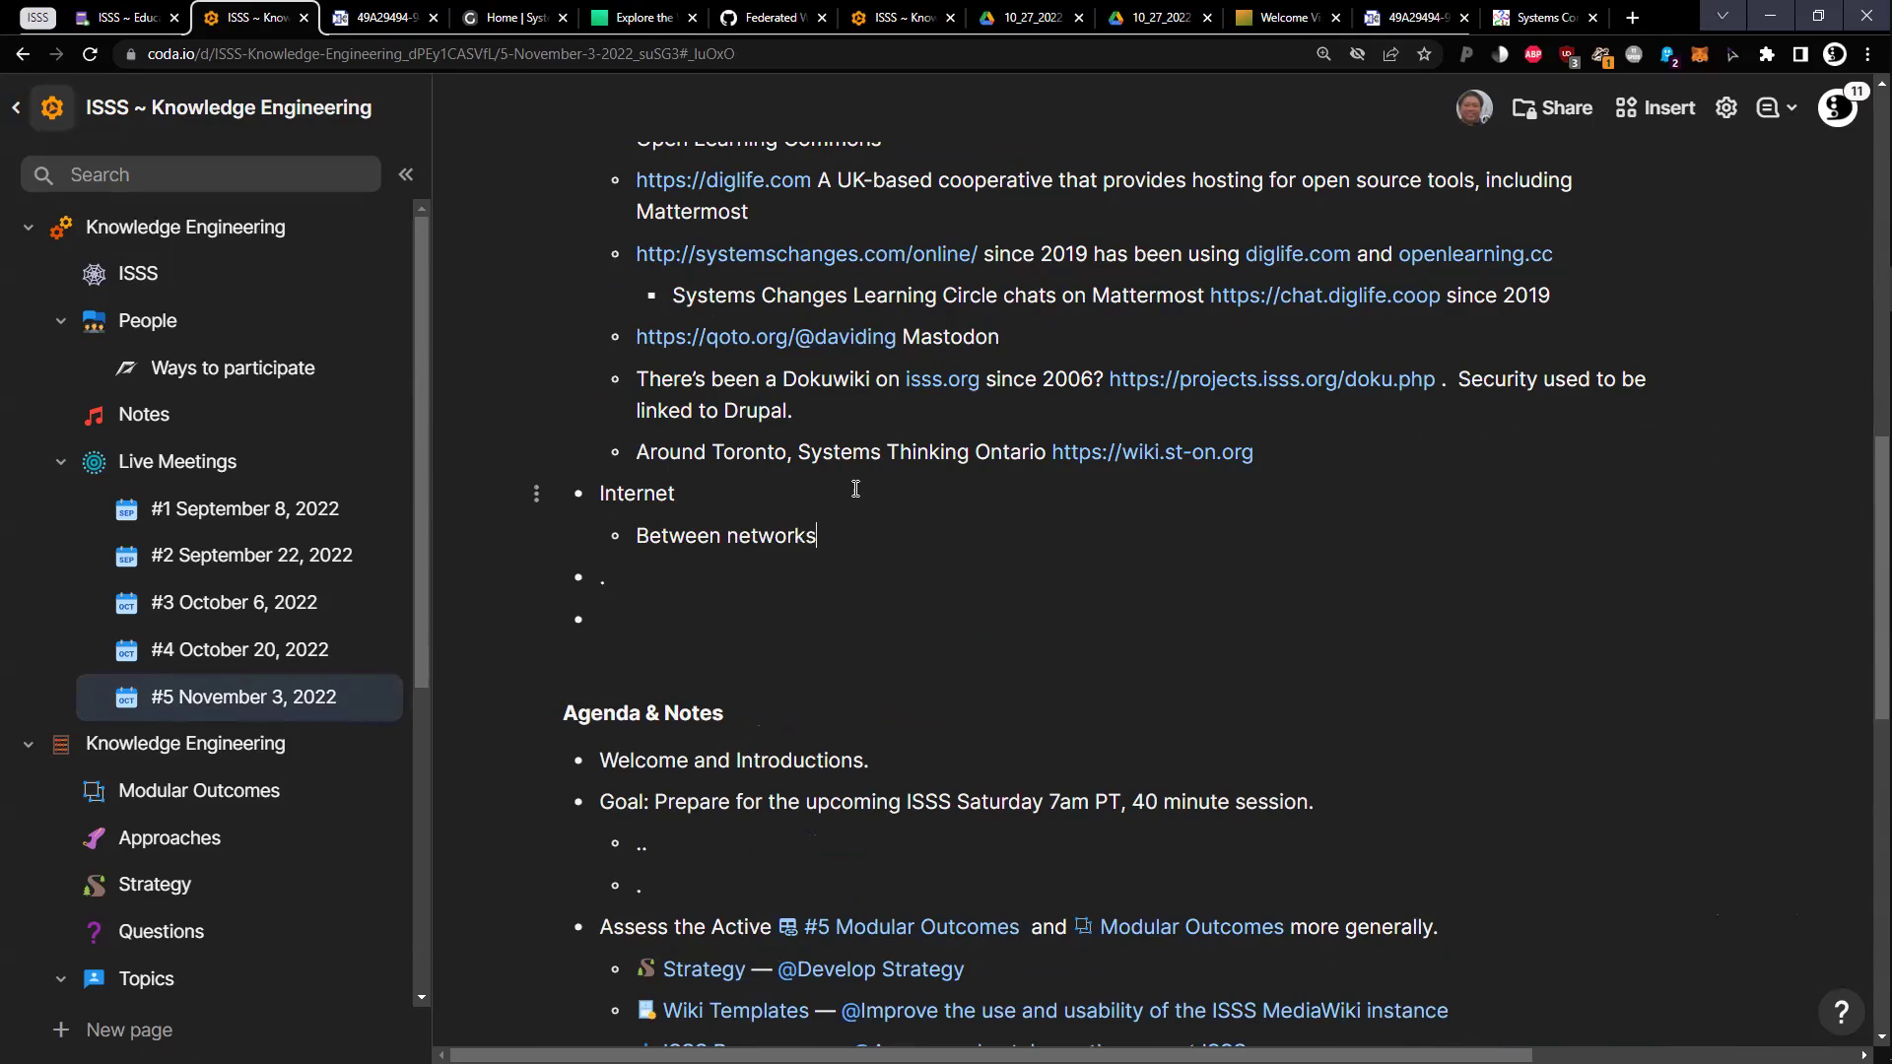
{"action": "key", "text": "Delete"}
{"action": "key", "text": "Delete"}
{"action": "type", "text": "--"}
Add an indented sub-note: 'The structures change. Blog, because reflecting what one knows at time…'
{"action": "key", "text": "Down"}
{"action": "key", "text": "Tab"}
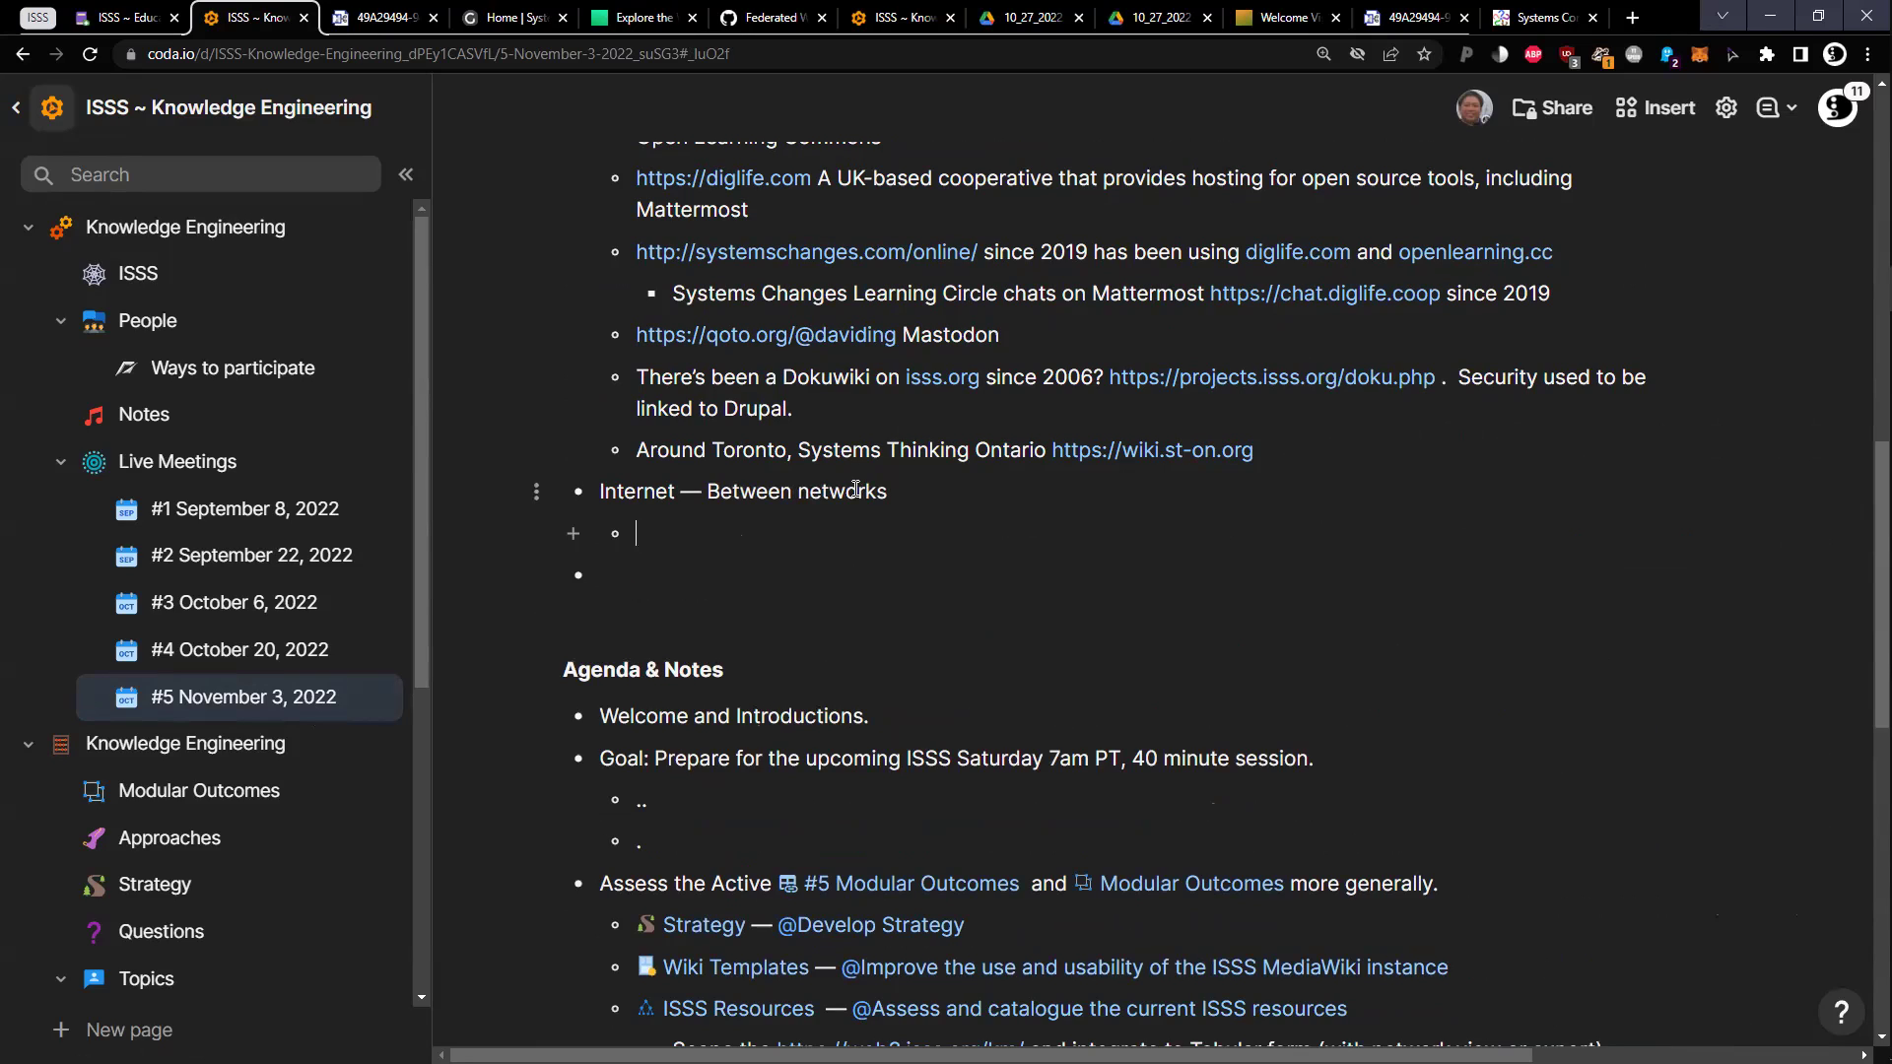
{"action": "type", "text": "The structures change. "}
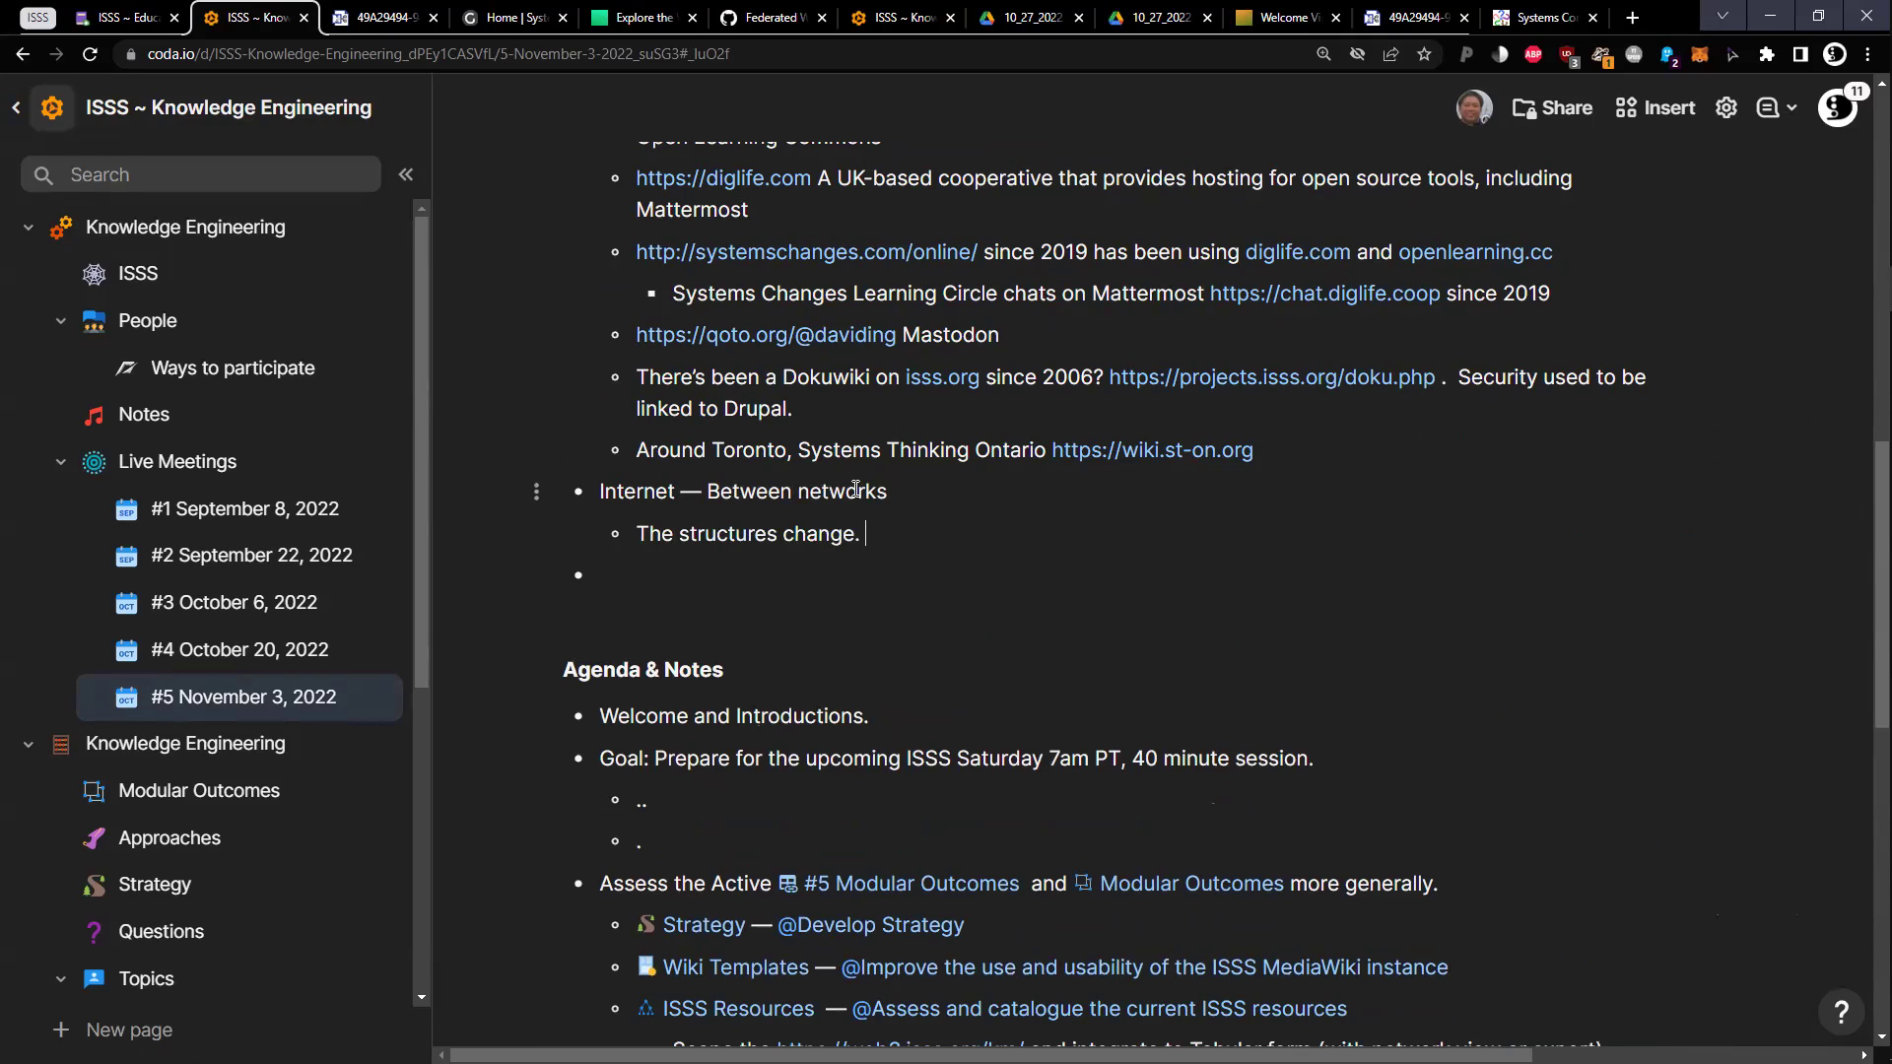
{"action": "type", "text": "Blog, because reflecting what one "}
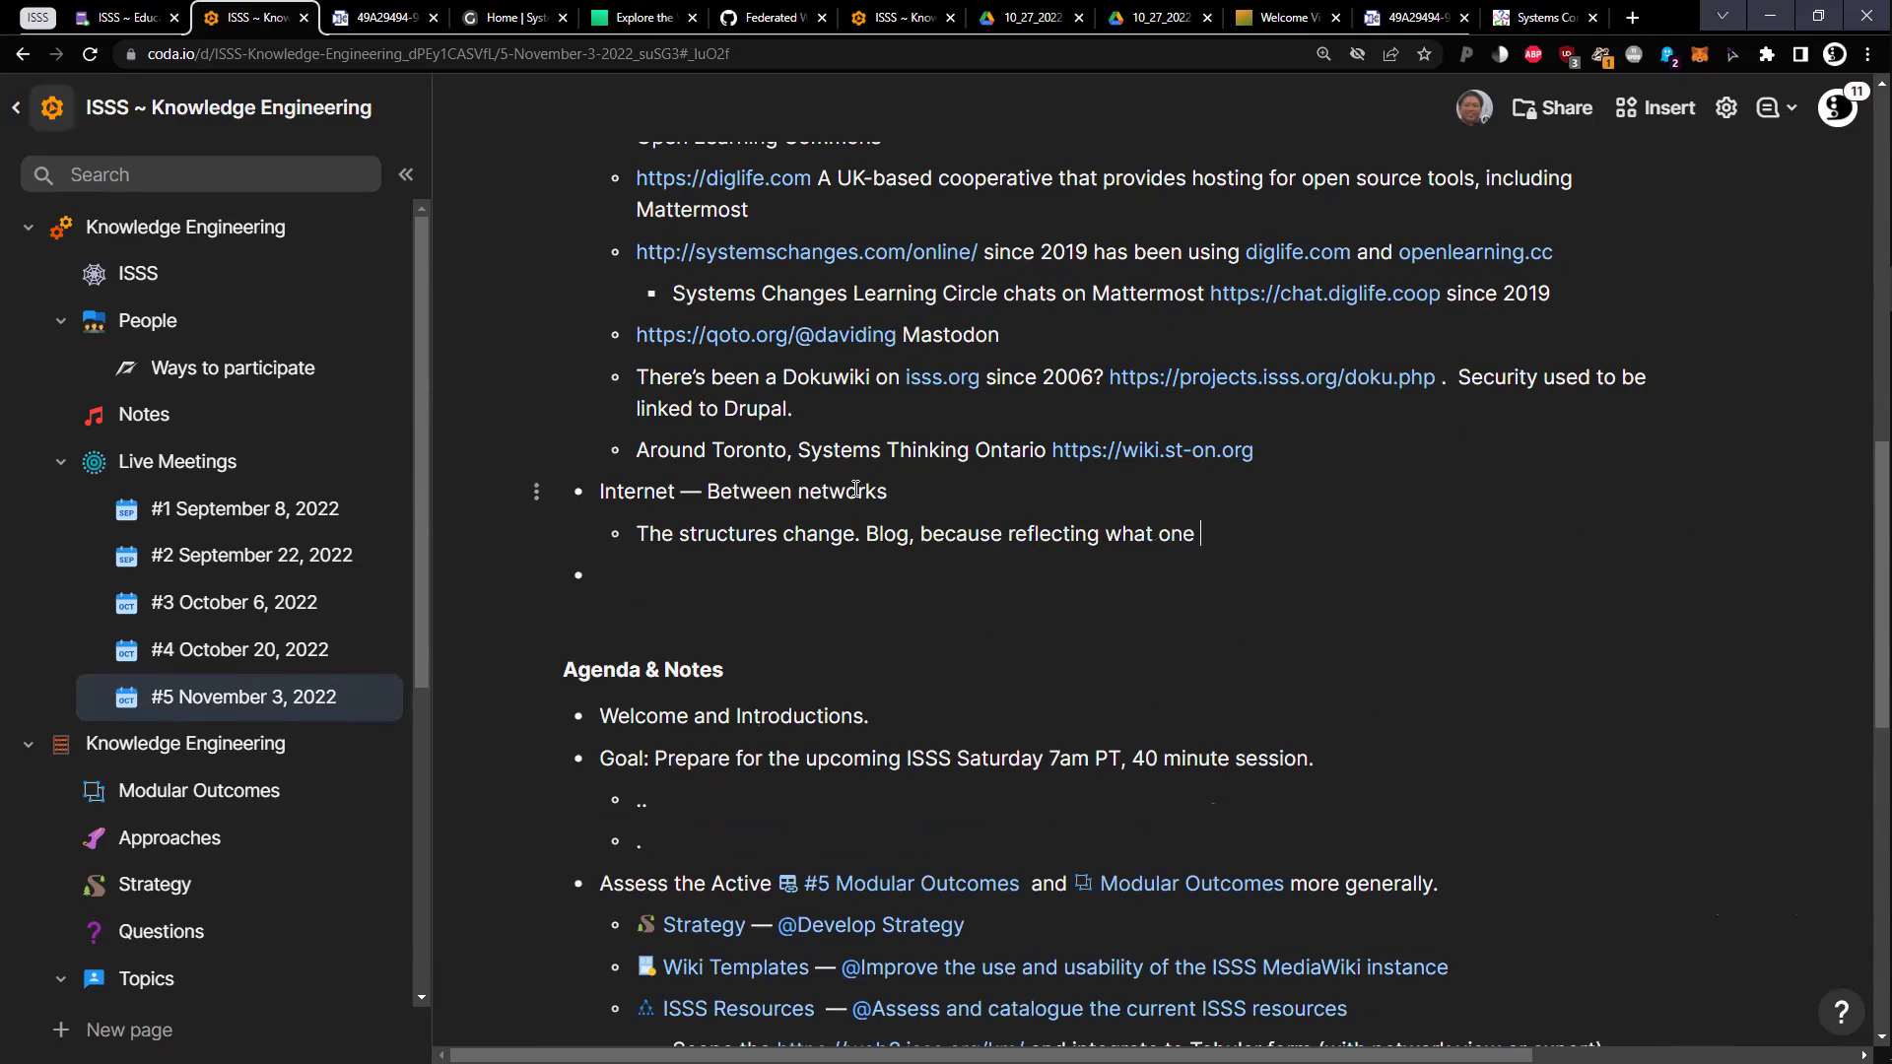
{"action": "type", "text": "knows at time. Should c"}
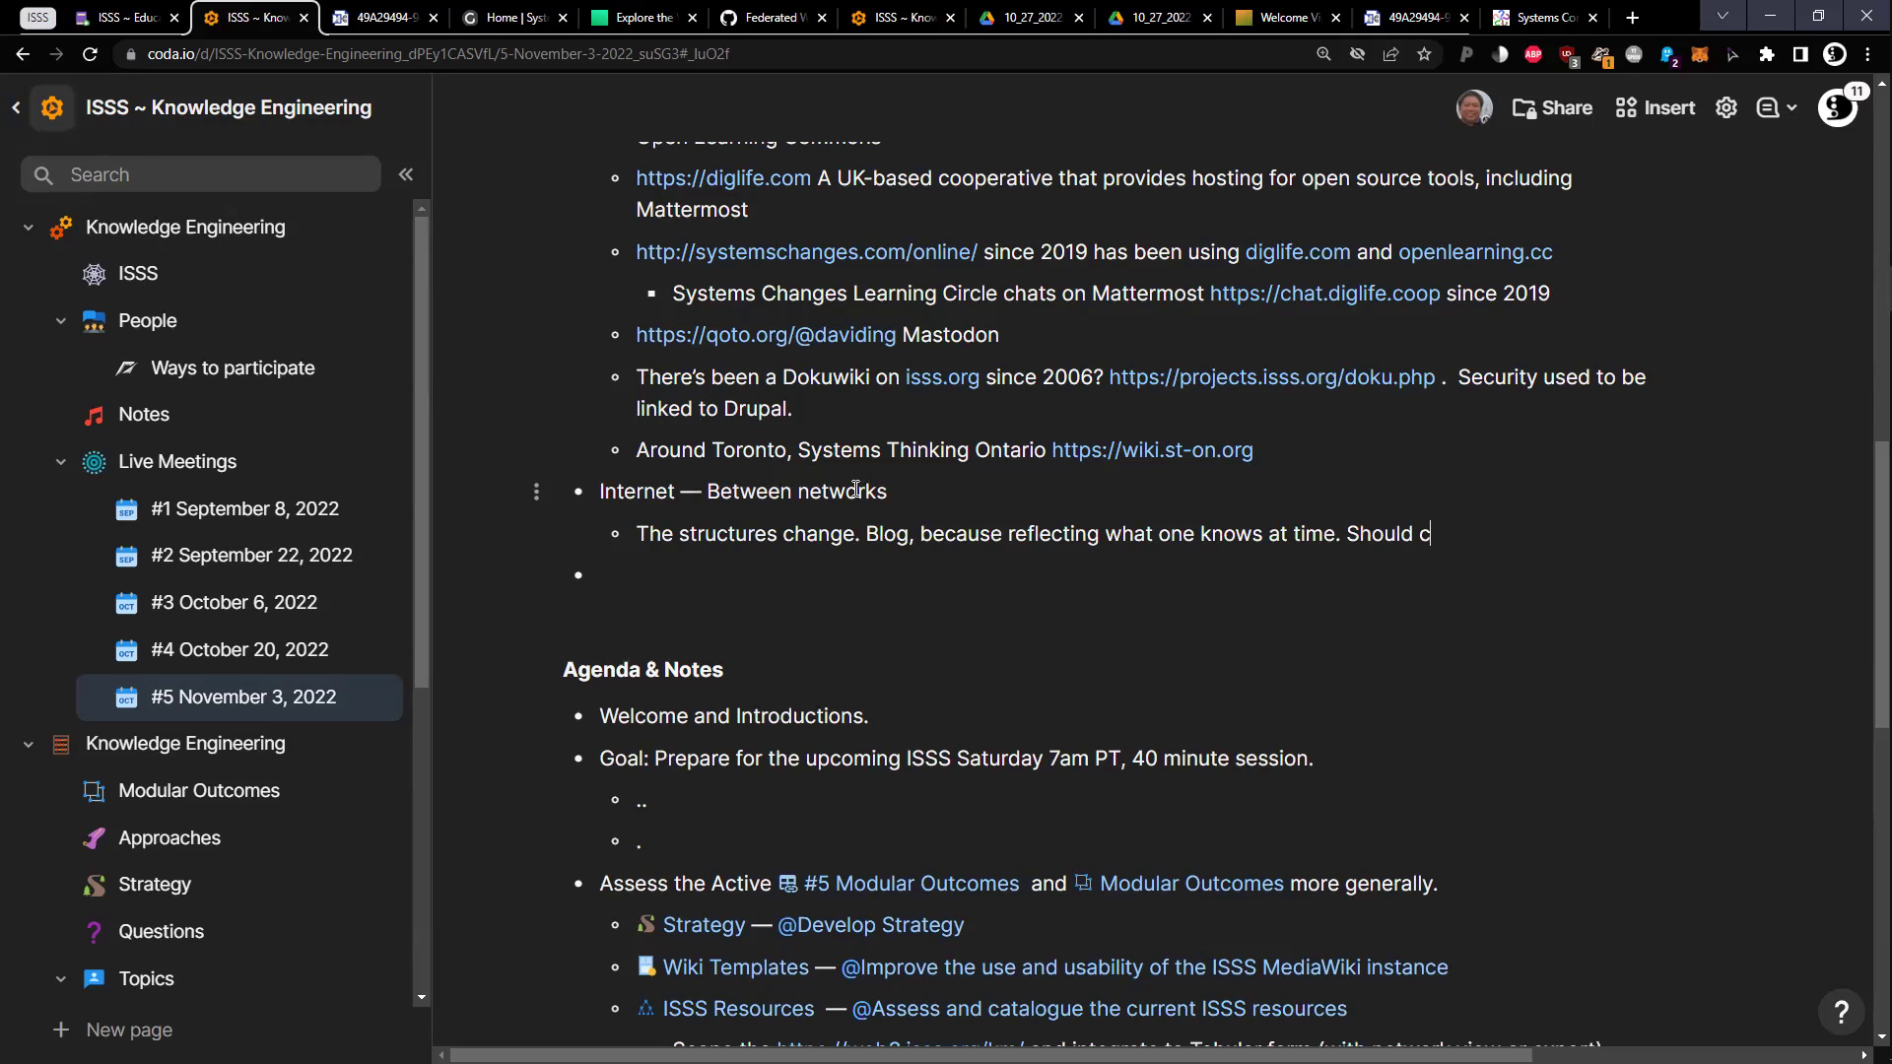
{"action": "type", "text": "hange faster than"}
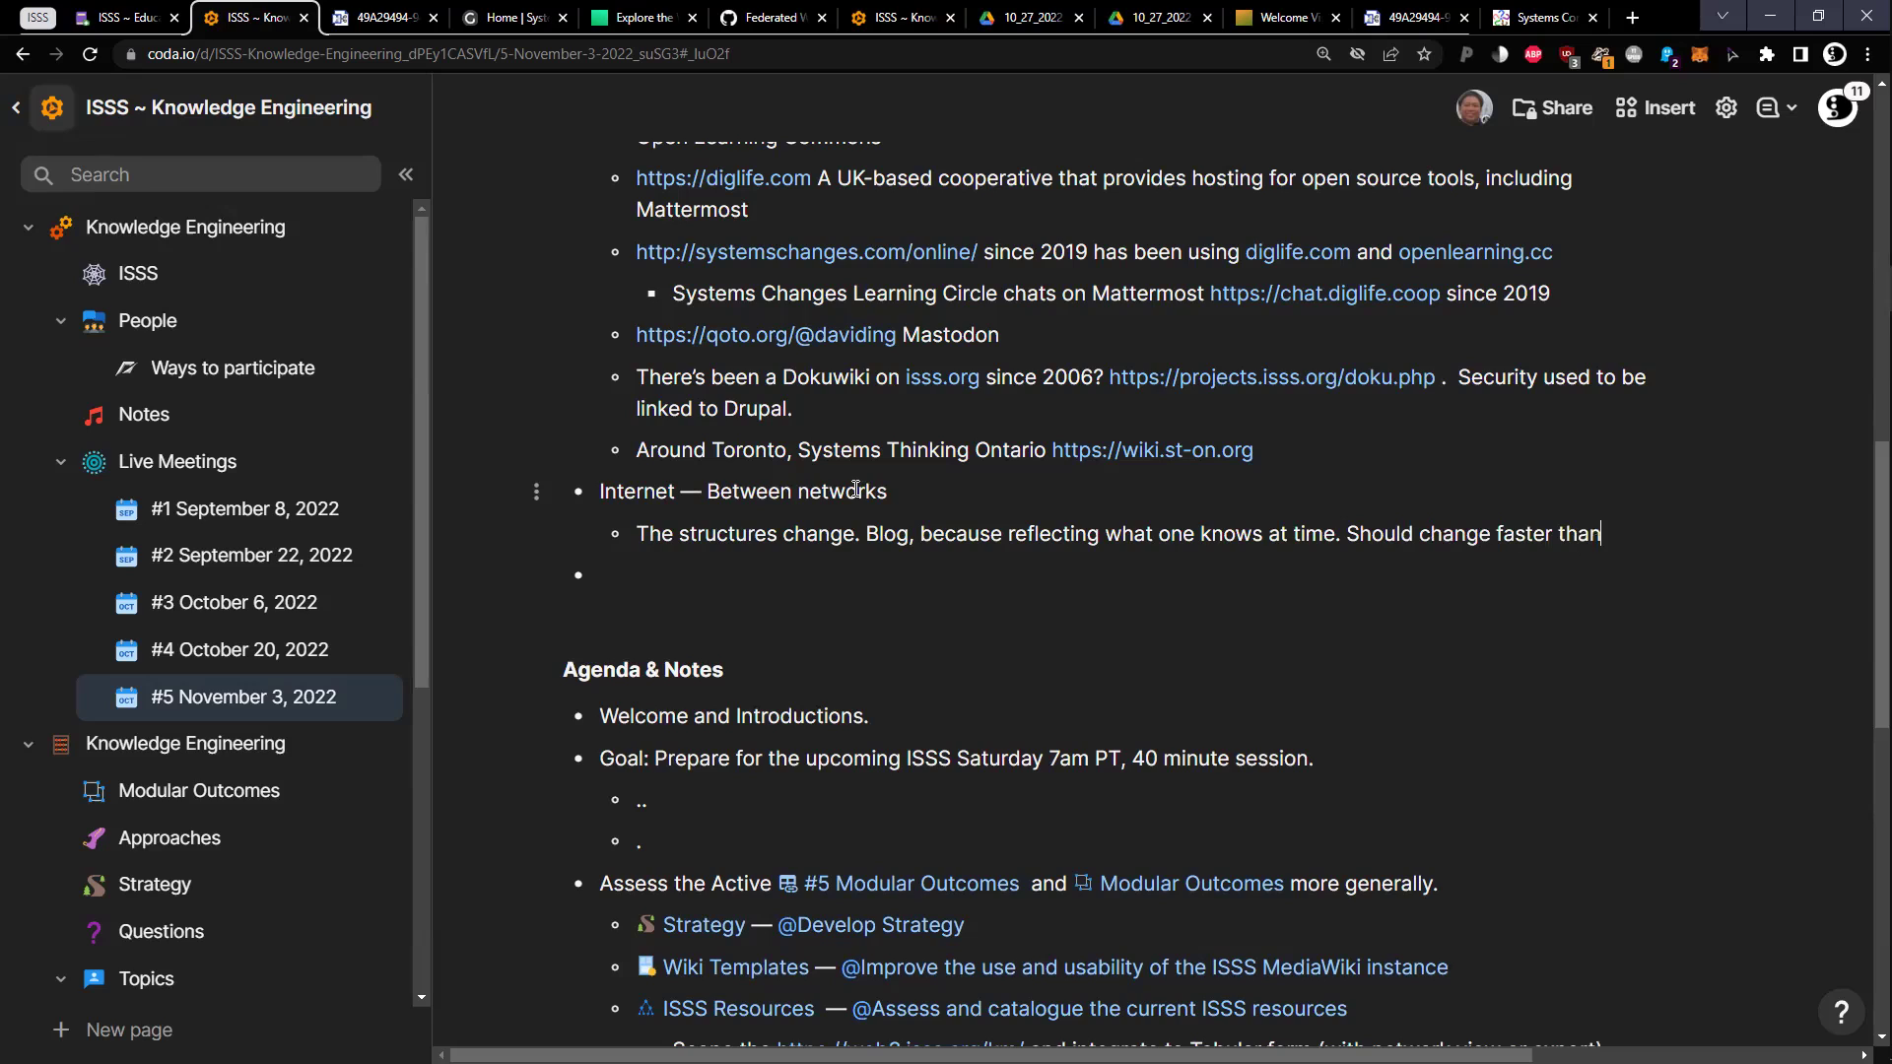
{"action": "type", "text": " Wiki."}
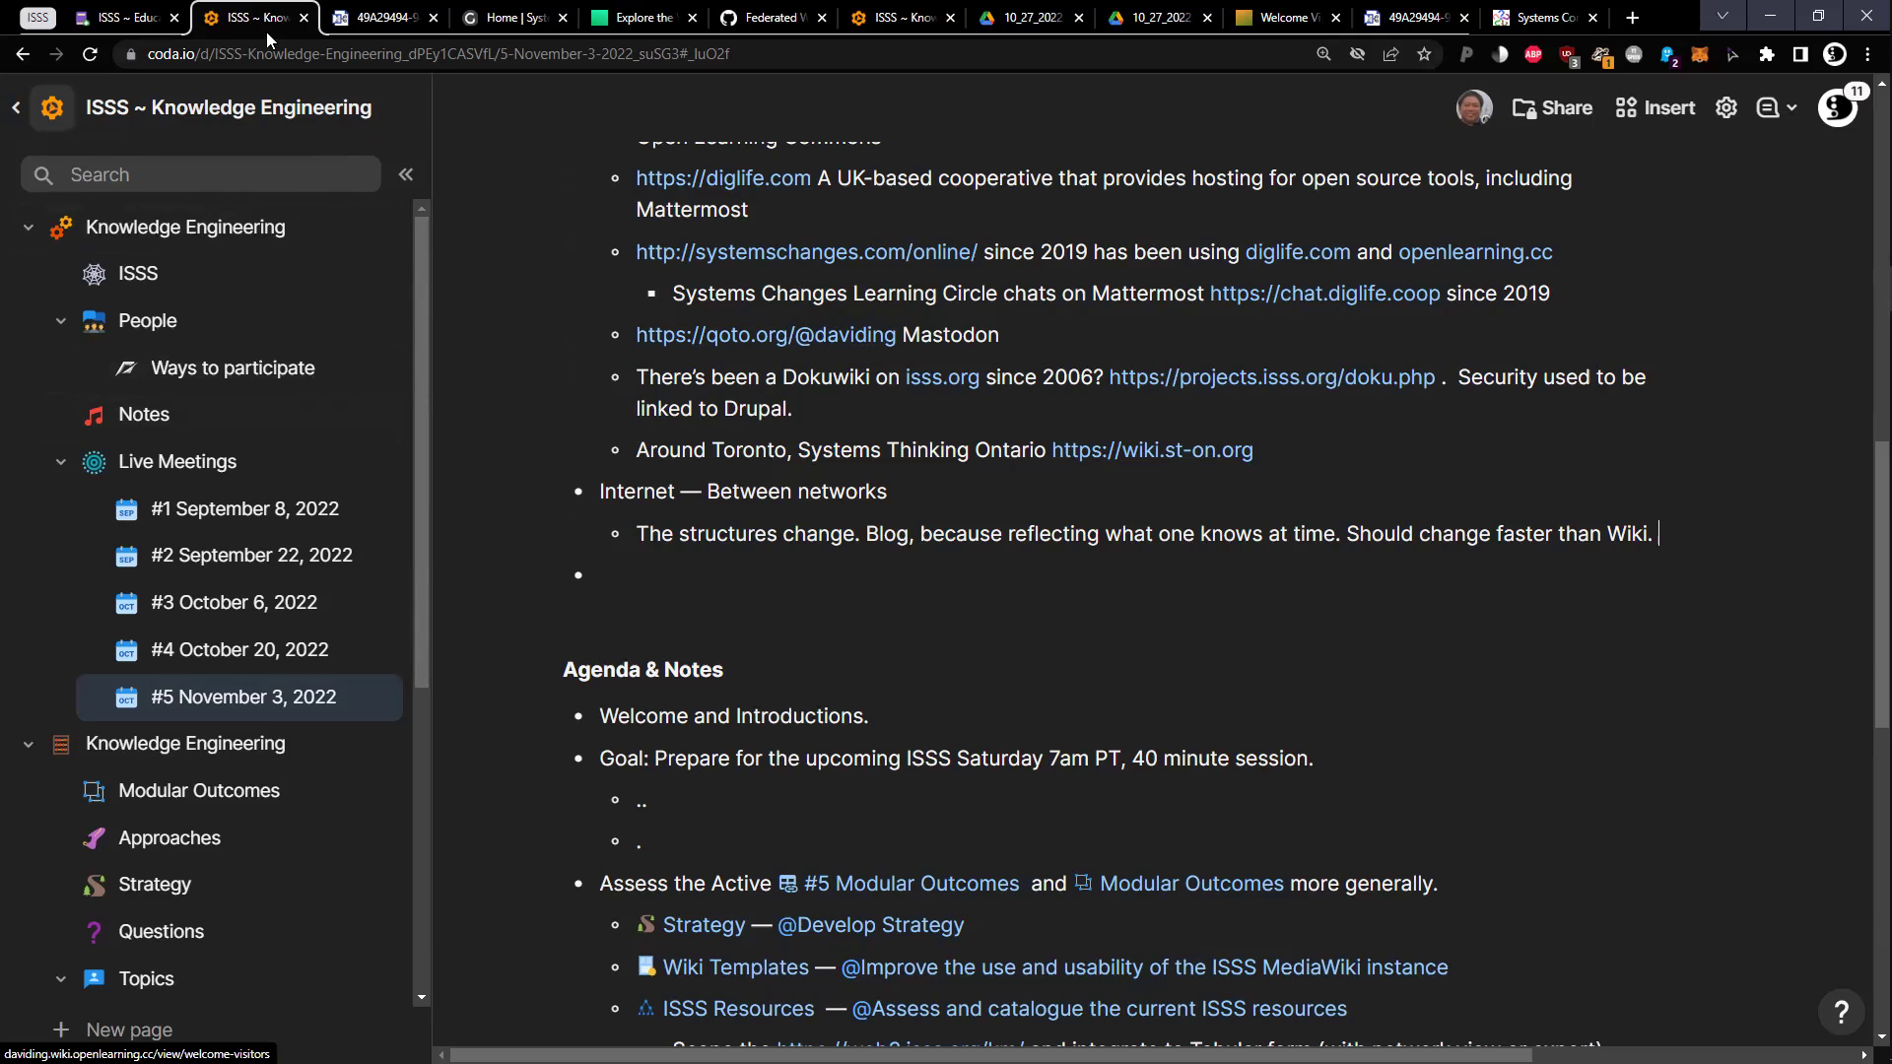
{"action": "mouse_move", "coordinate": [414, 38]}
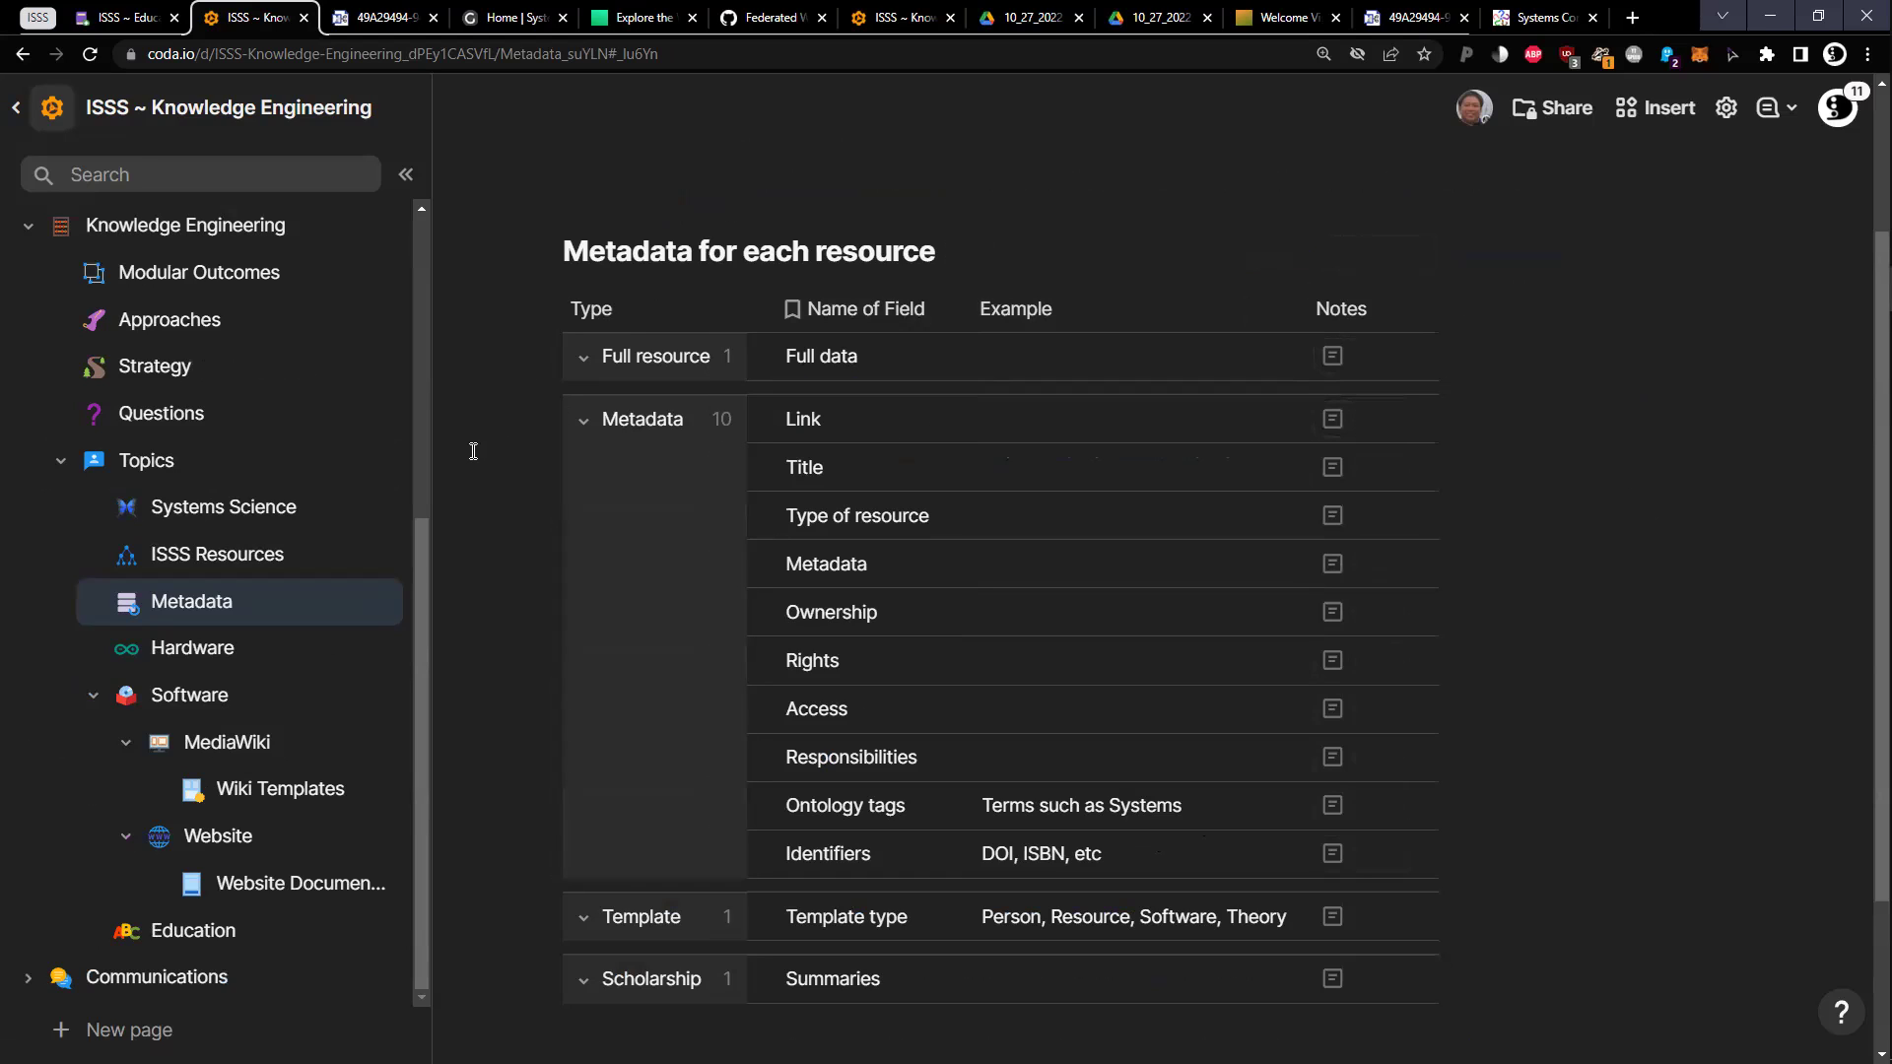
Scroll up the Metadata page to view the Metadata for each resource table
{"action": "scroll", "coordinate": [368, 417], "scroll_direction": "up", "scroll_amount": 1}
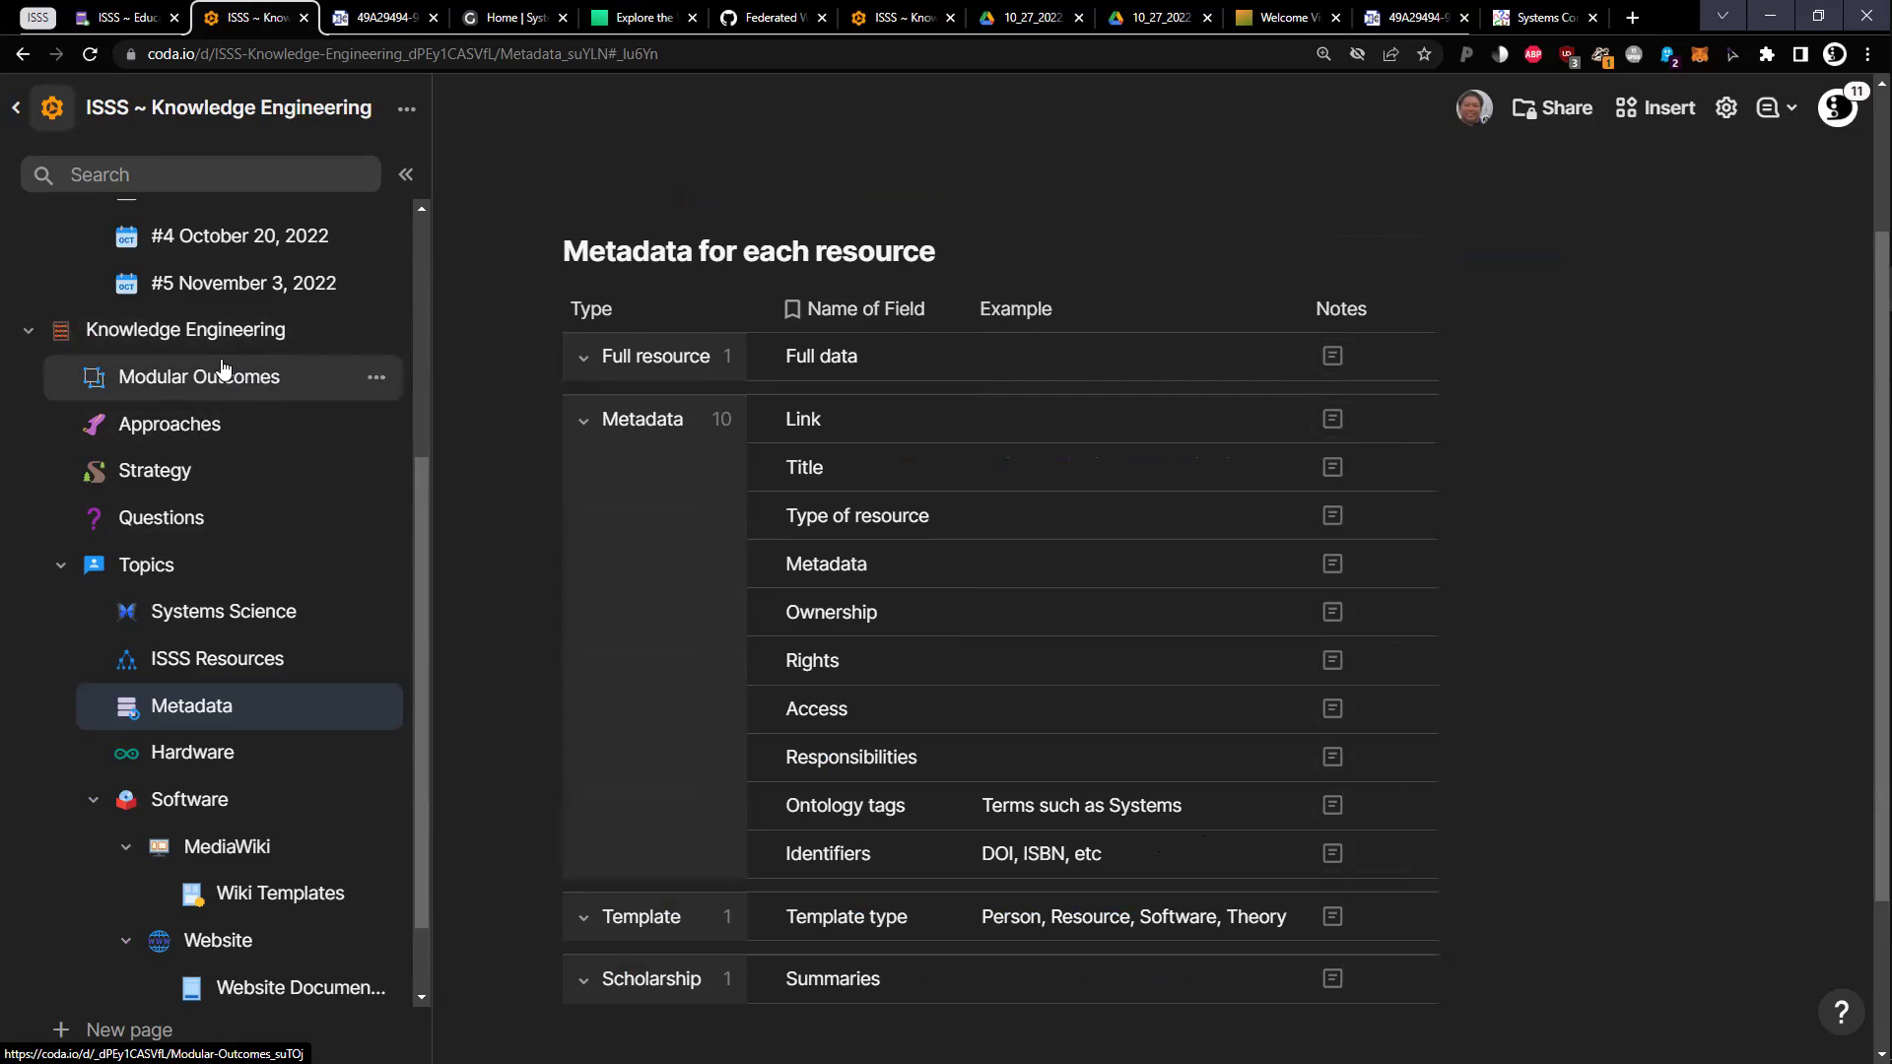
{"action": "key", "text": "ctrl+t"}
{"action": "type", "text": "trus"}
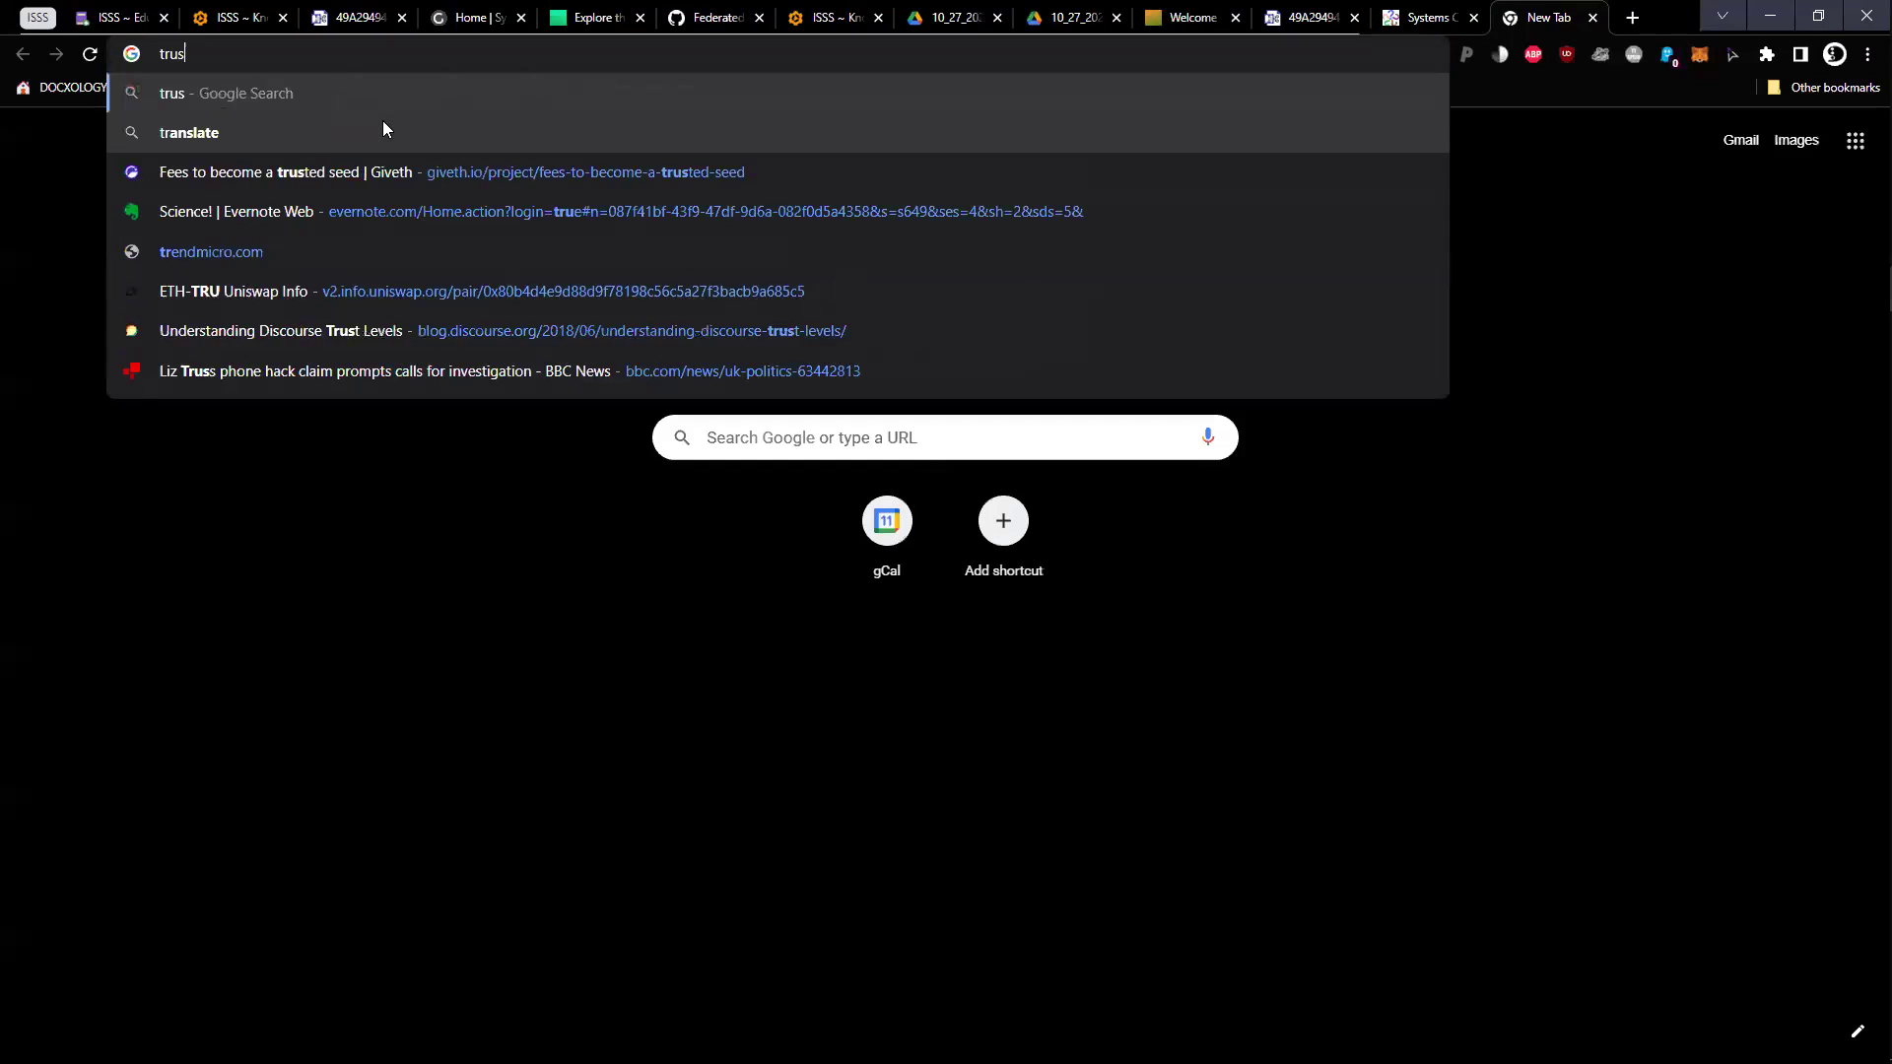
{"action": "type", "text": "tfinder"}
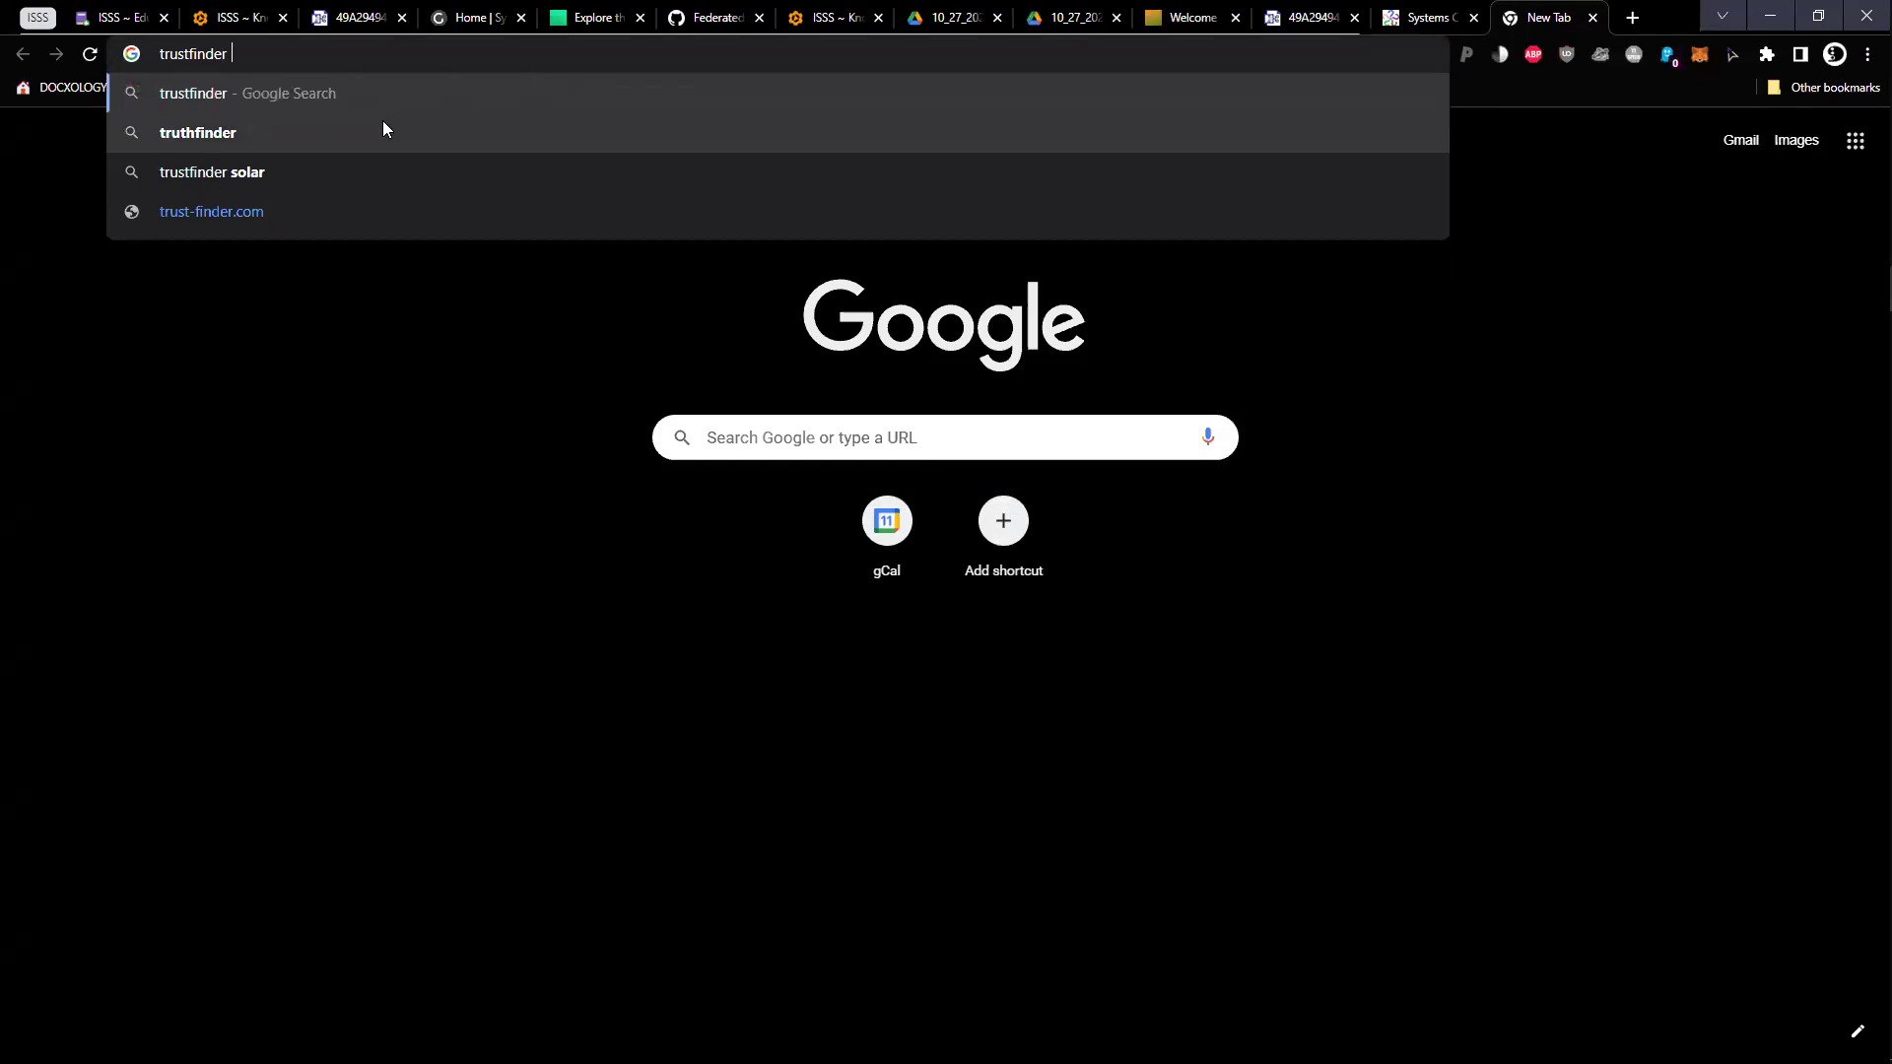
{"action": "key", "text": "Return"}
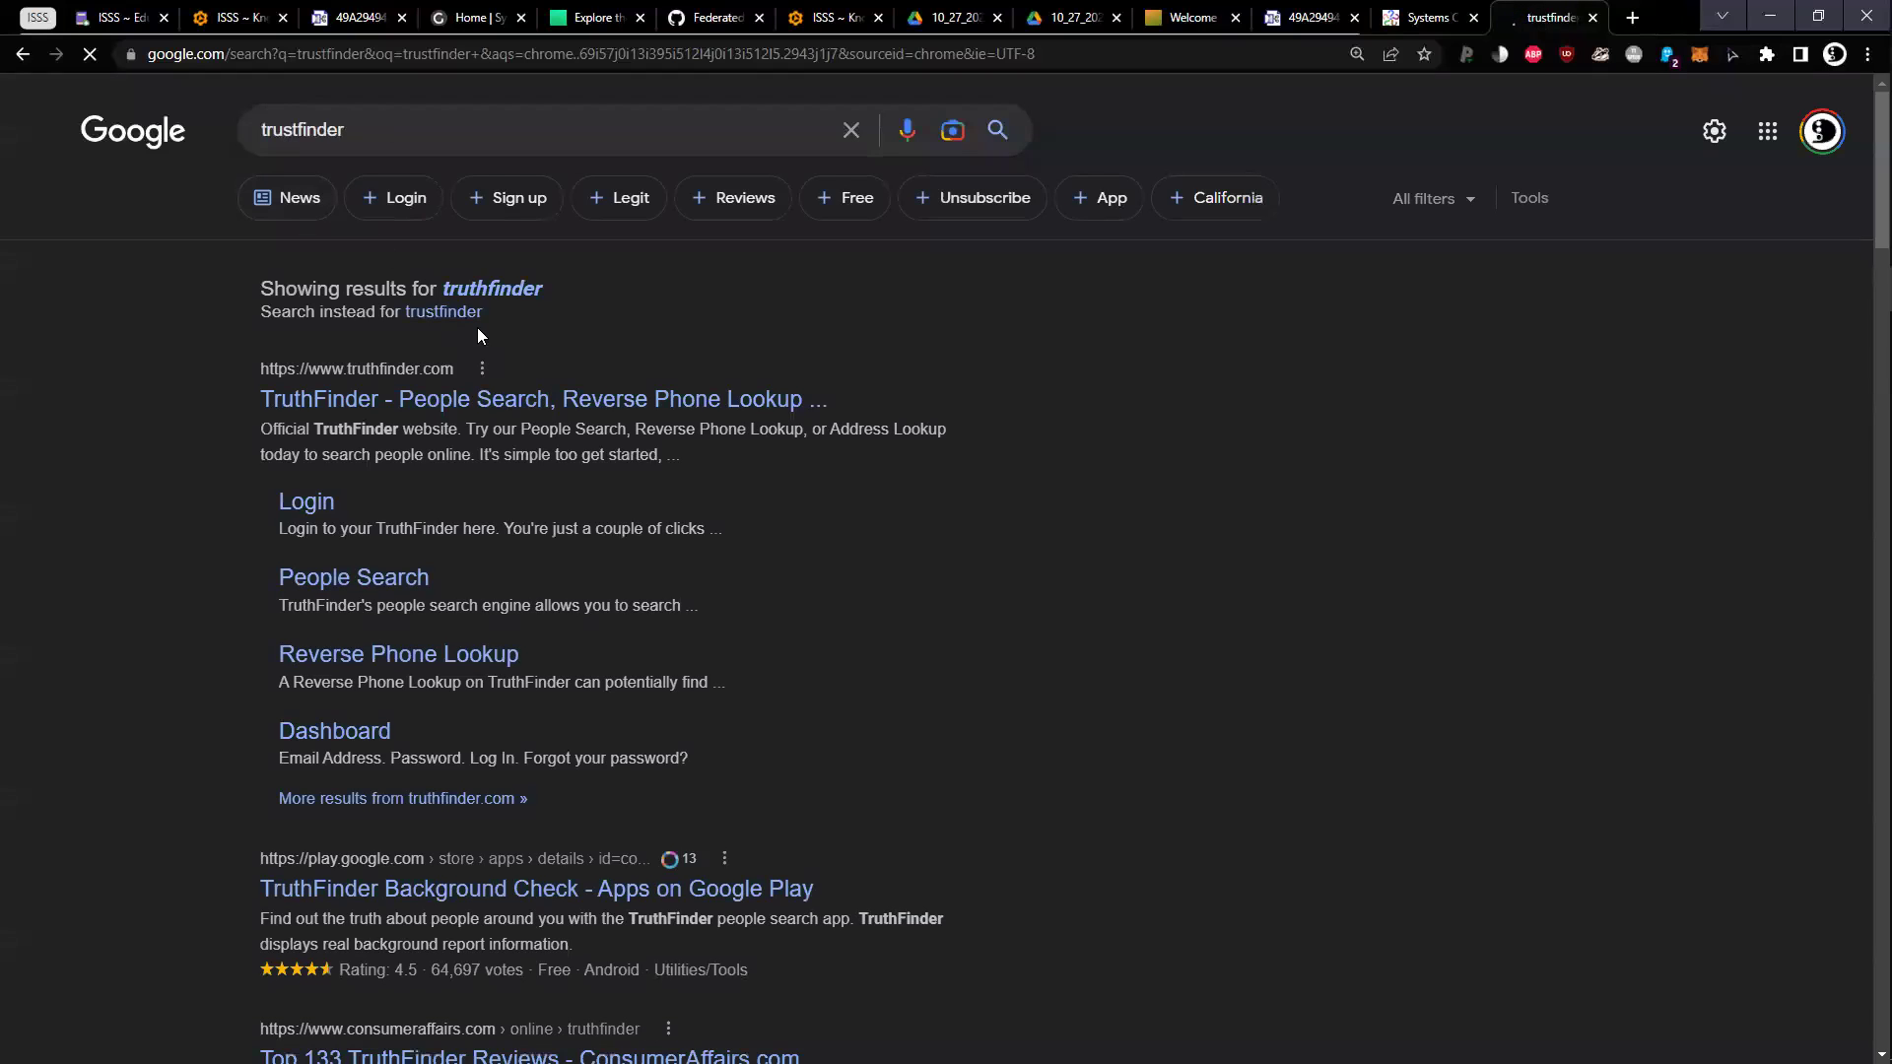
{"action": "left_click", "coordinate": [457, 135]}
{"action": "type", "text": "rj "}
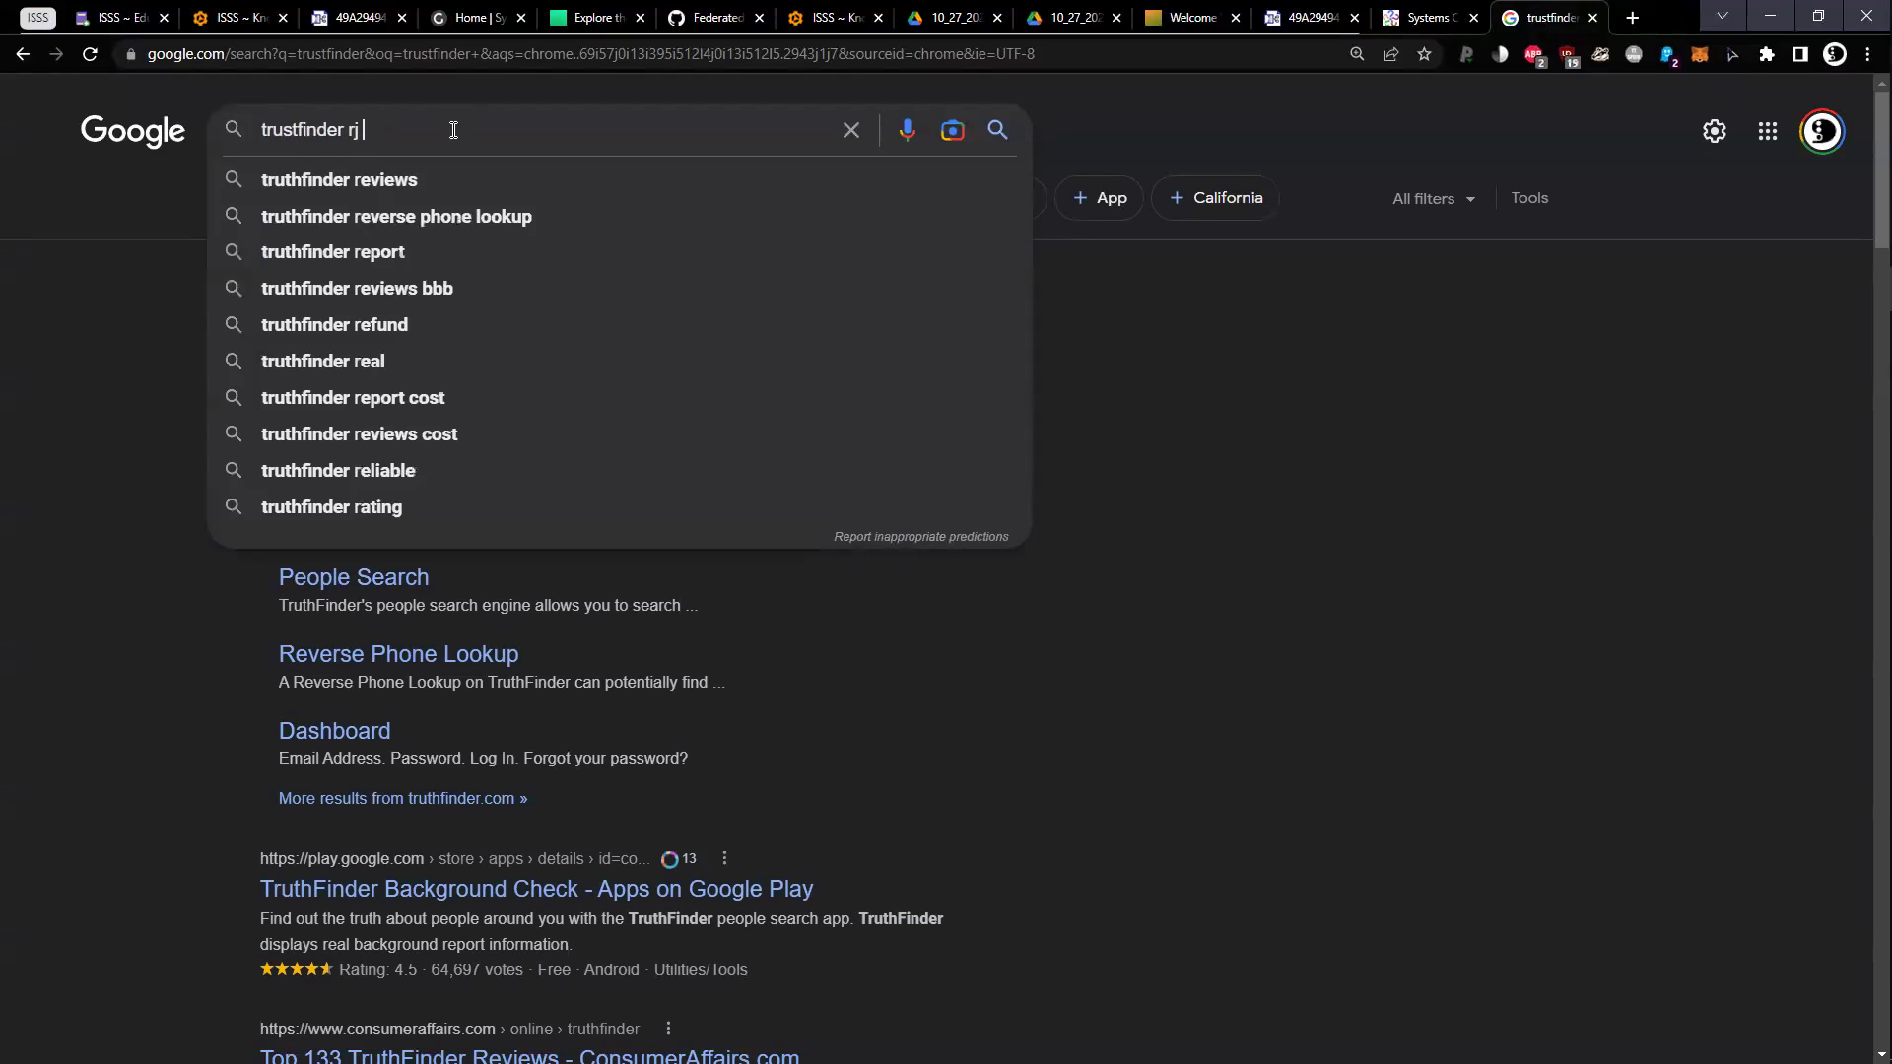
{"action": "type", "text": "cordes"}
{"action": "key", "text": "Return"}
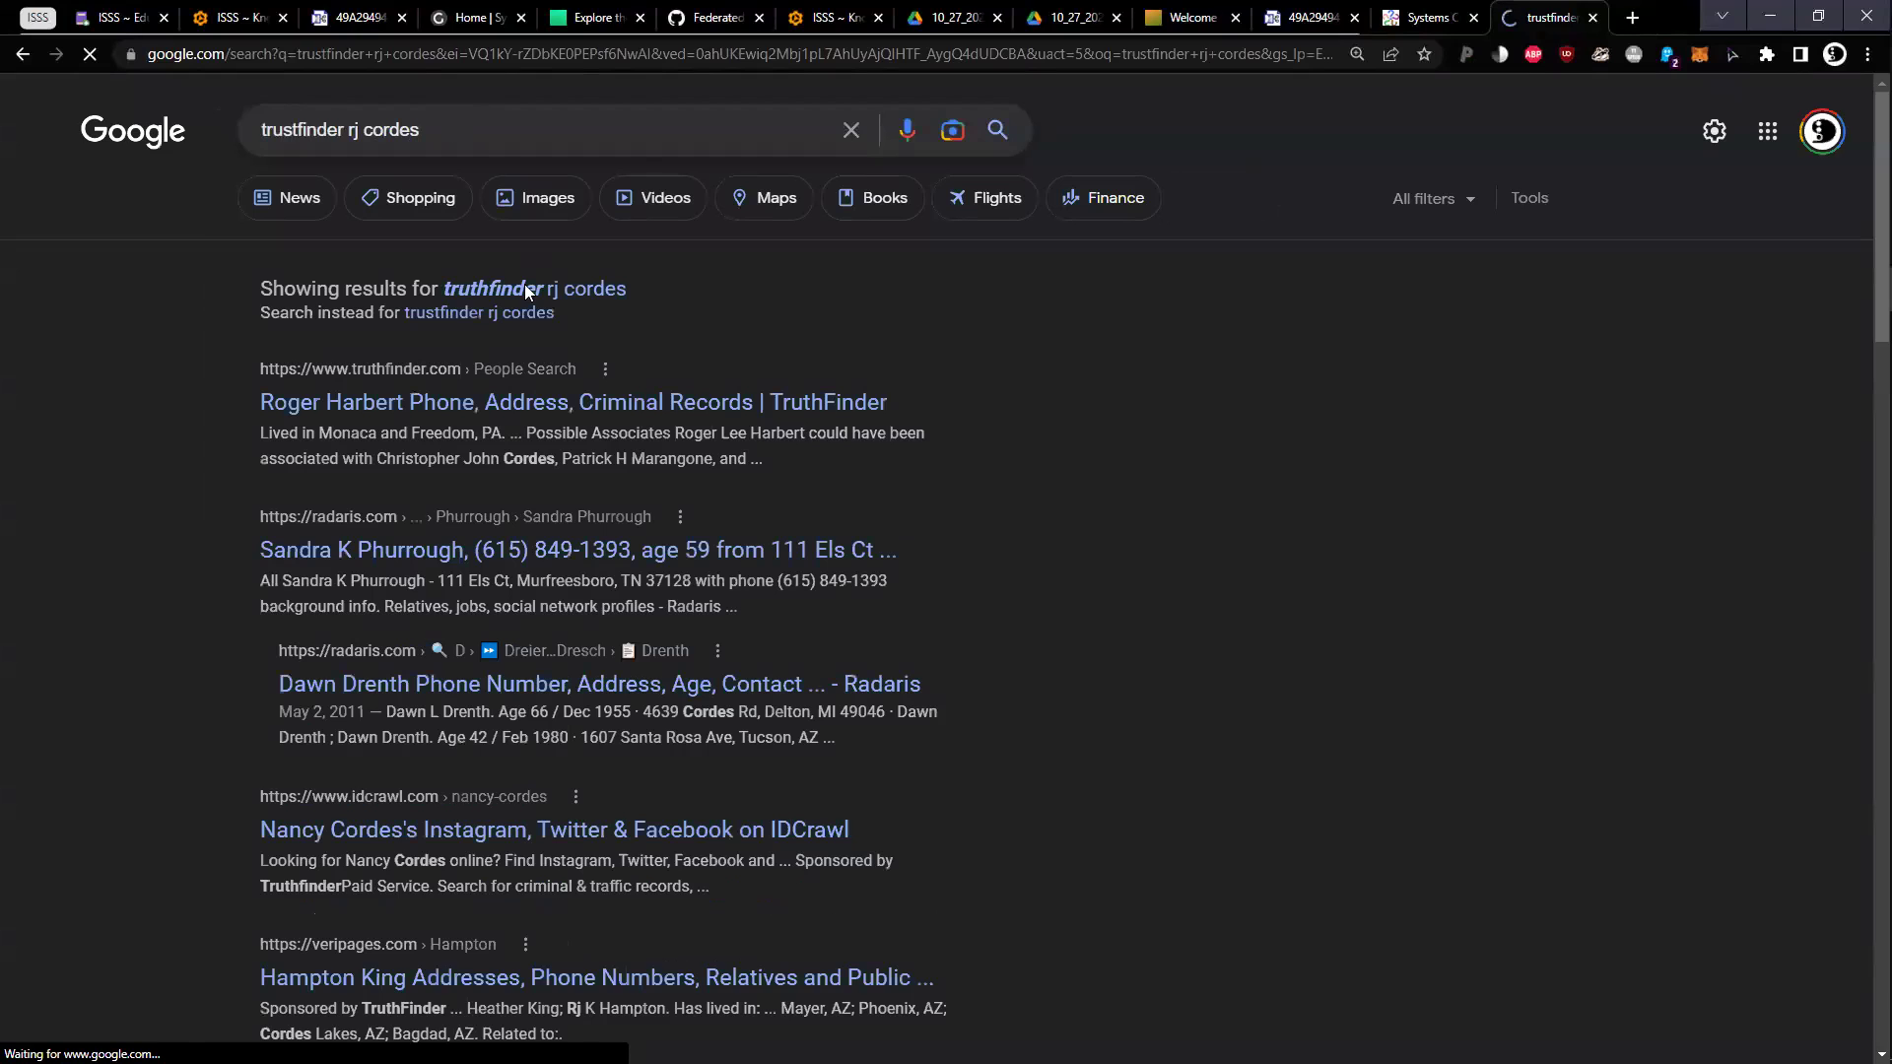
{"action": "key", "text": "ctrl+w"}
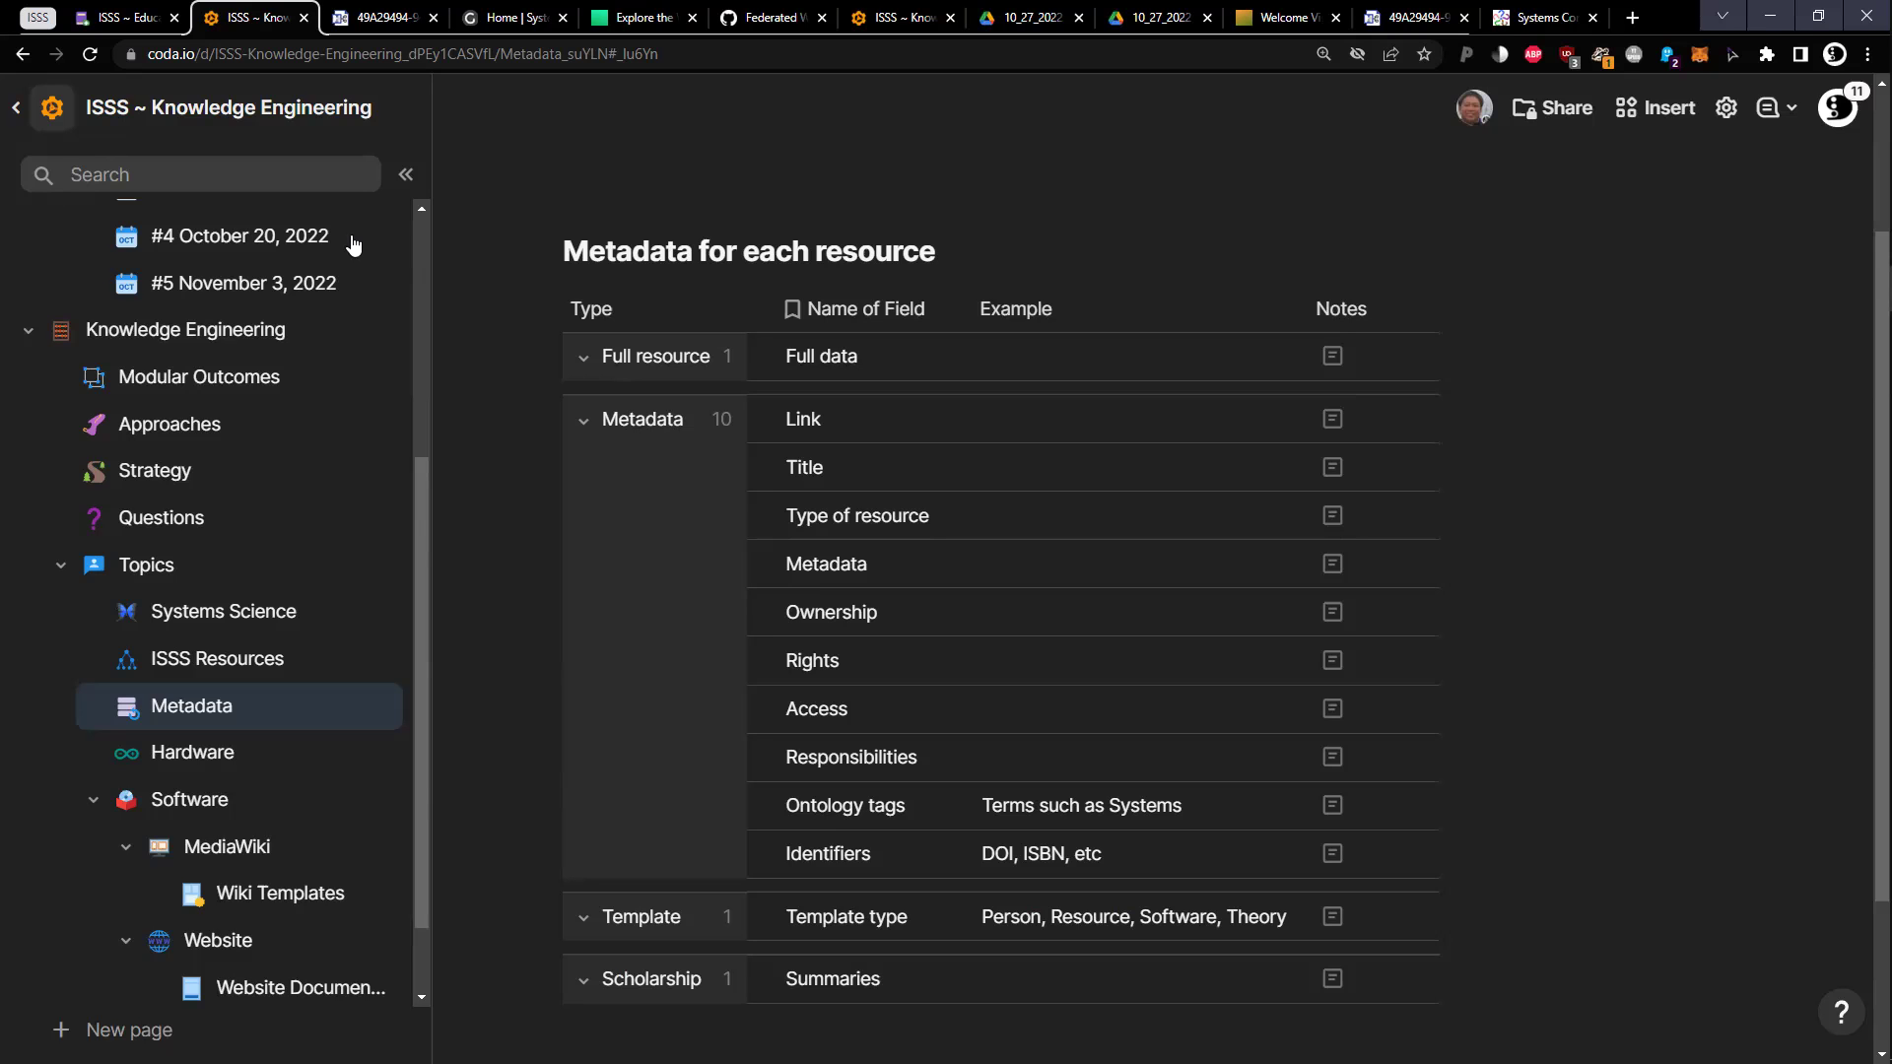
Open the #5 November 3, 2022 meeting page from the sidebar
{"action": "left_click", "coordinate": [269, 294]}
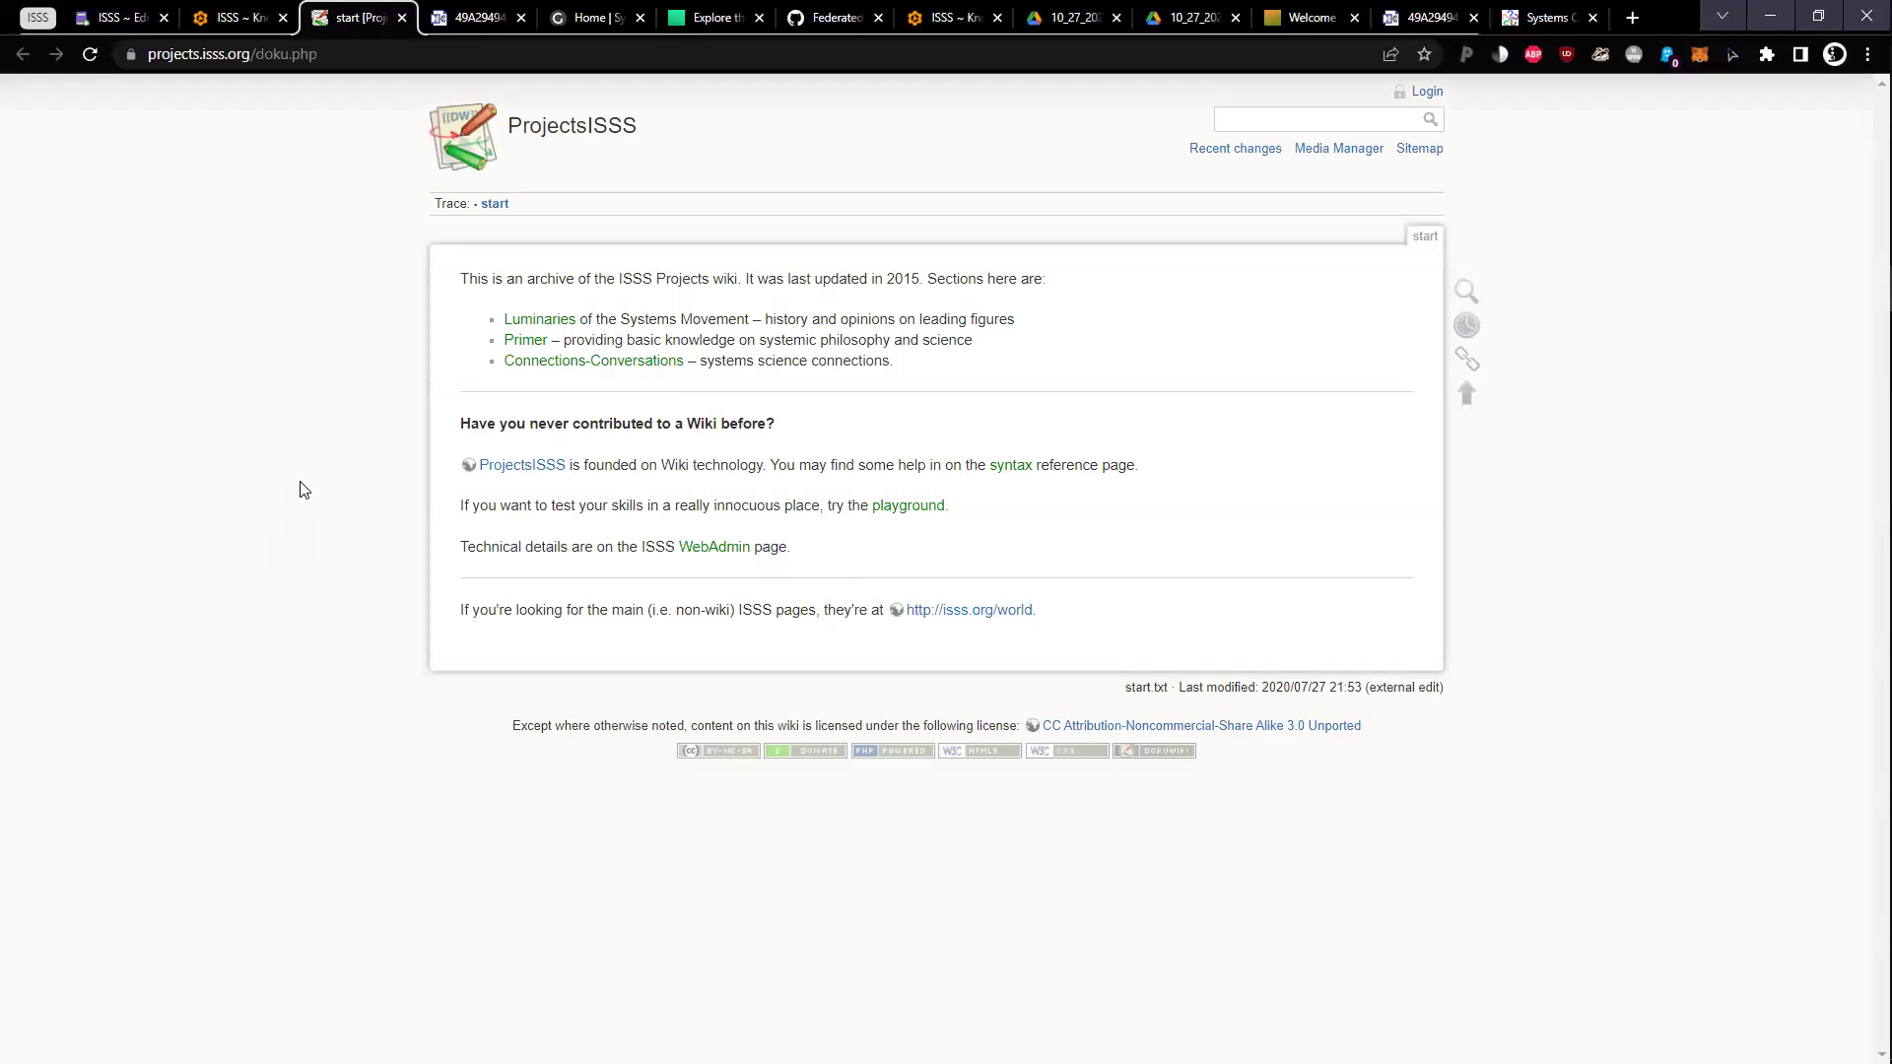
Browse the wiki's Luminaries section and two luminary pages, then switch back to the ISSS Education tab
{"action": "left_click", "coordinate": [541, 321]}
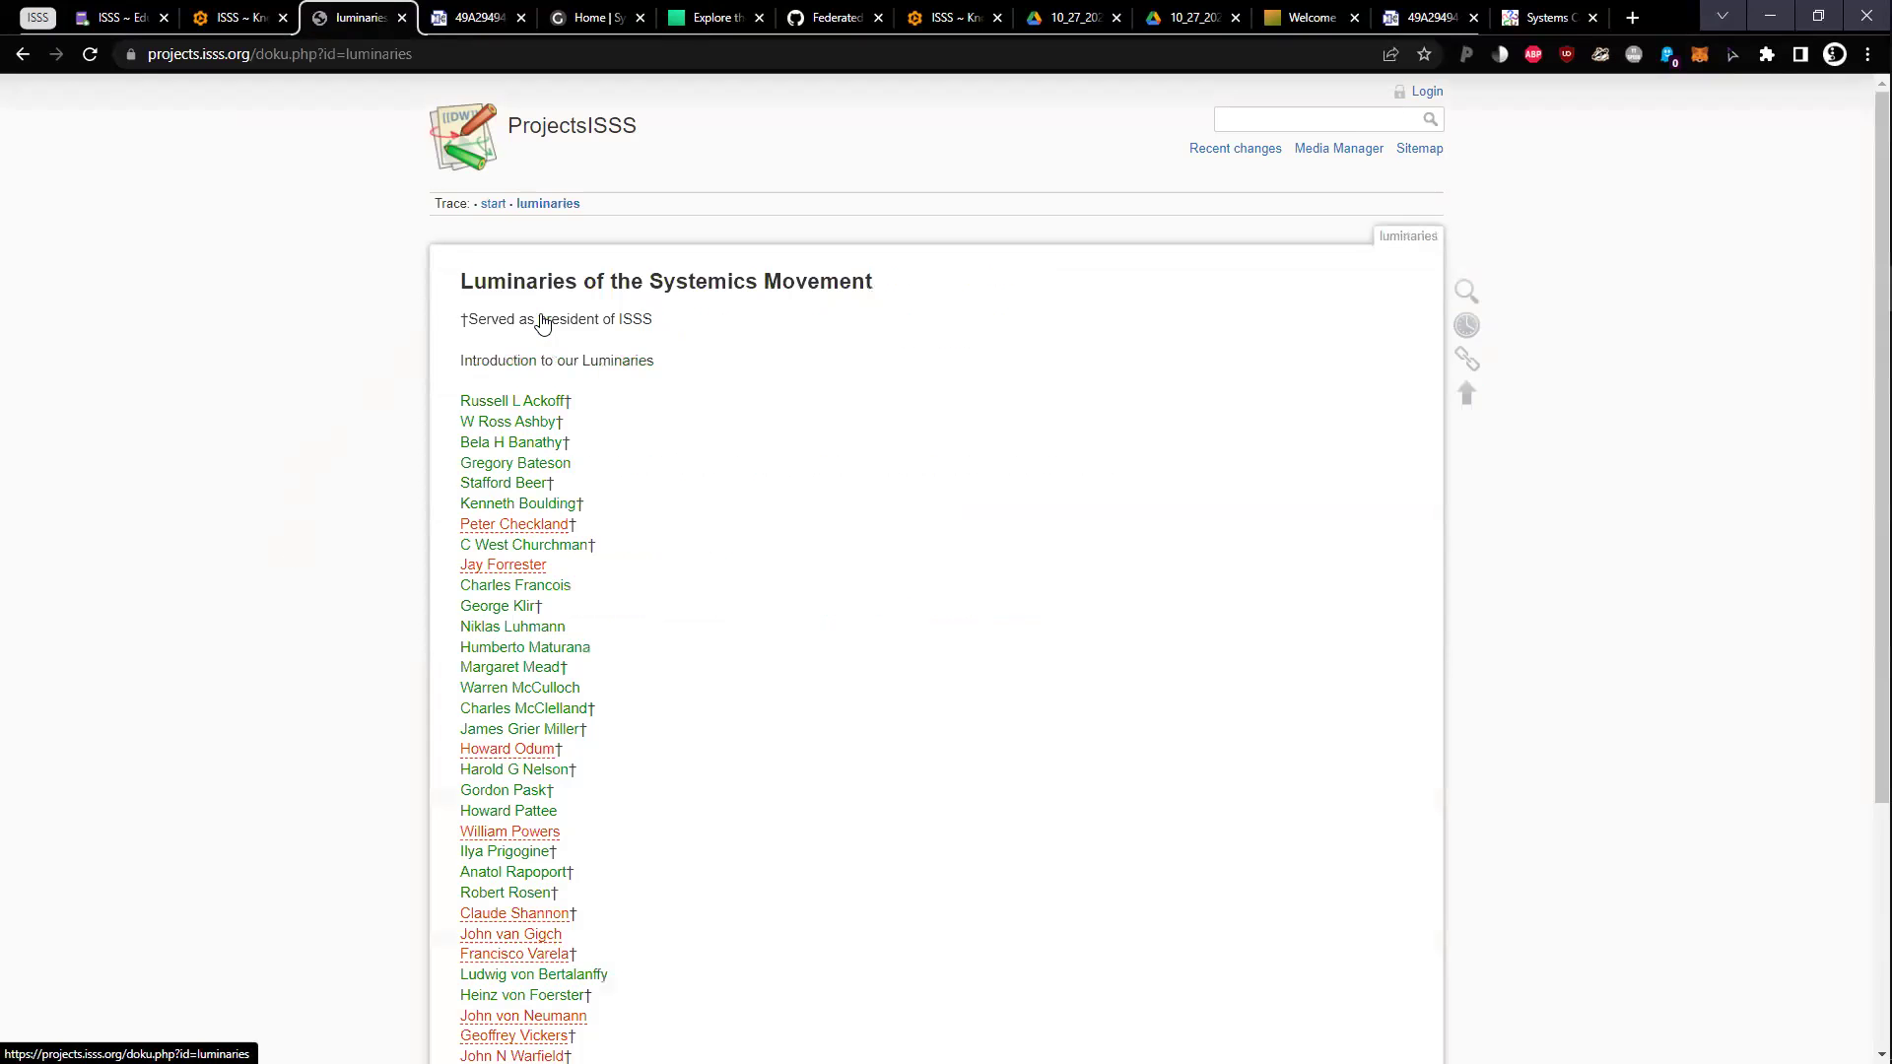
{"action": "left_click", "coordinate": [520, 463]}
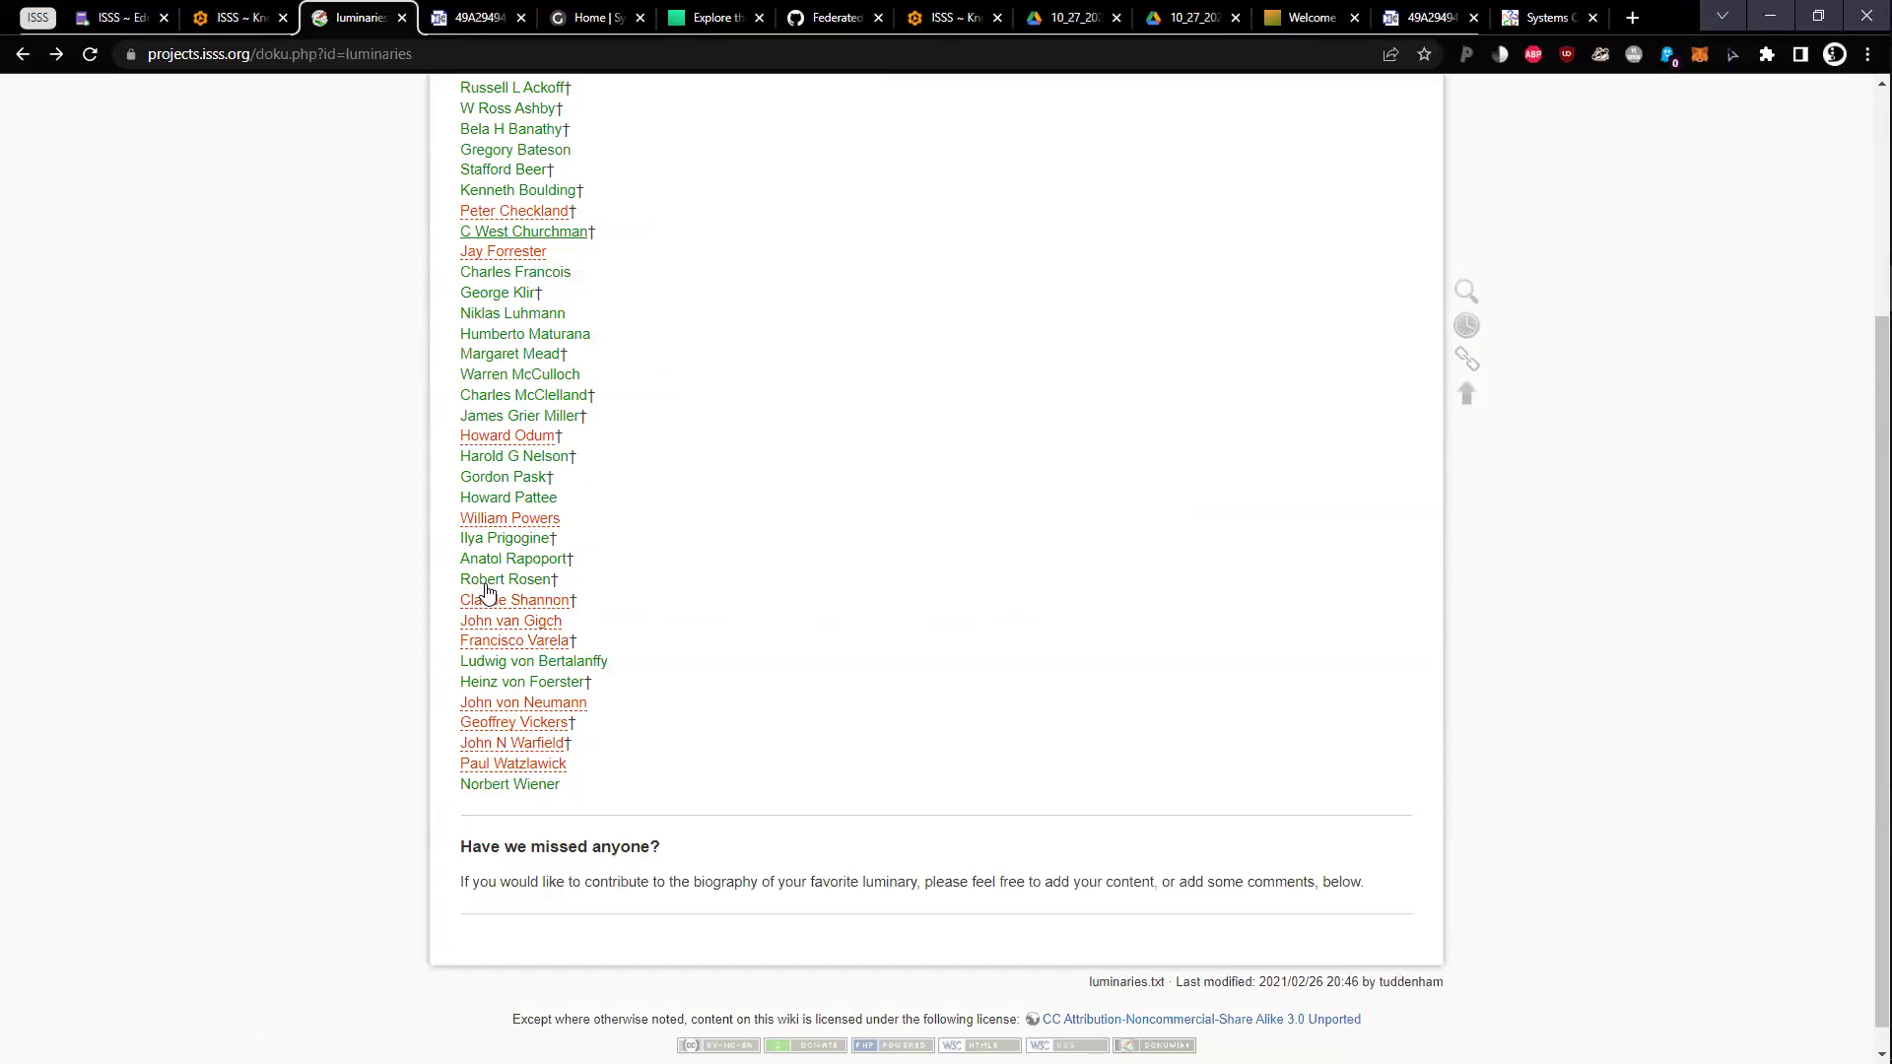
{"action": "left_click", "coordinate": [486, 582]}
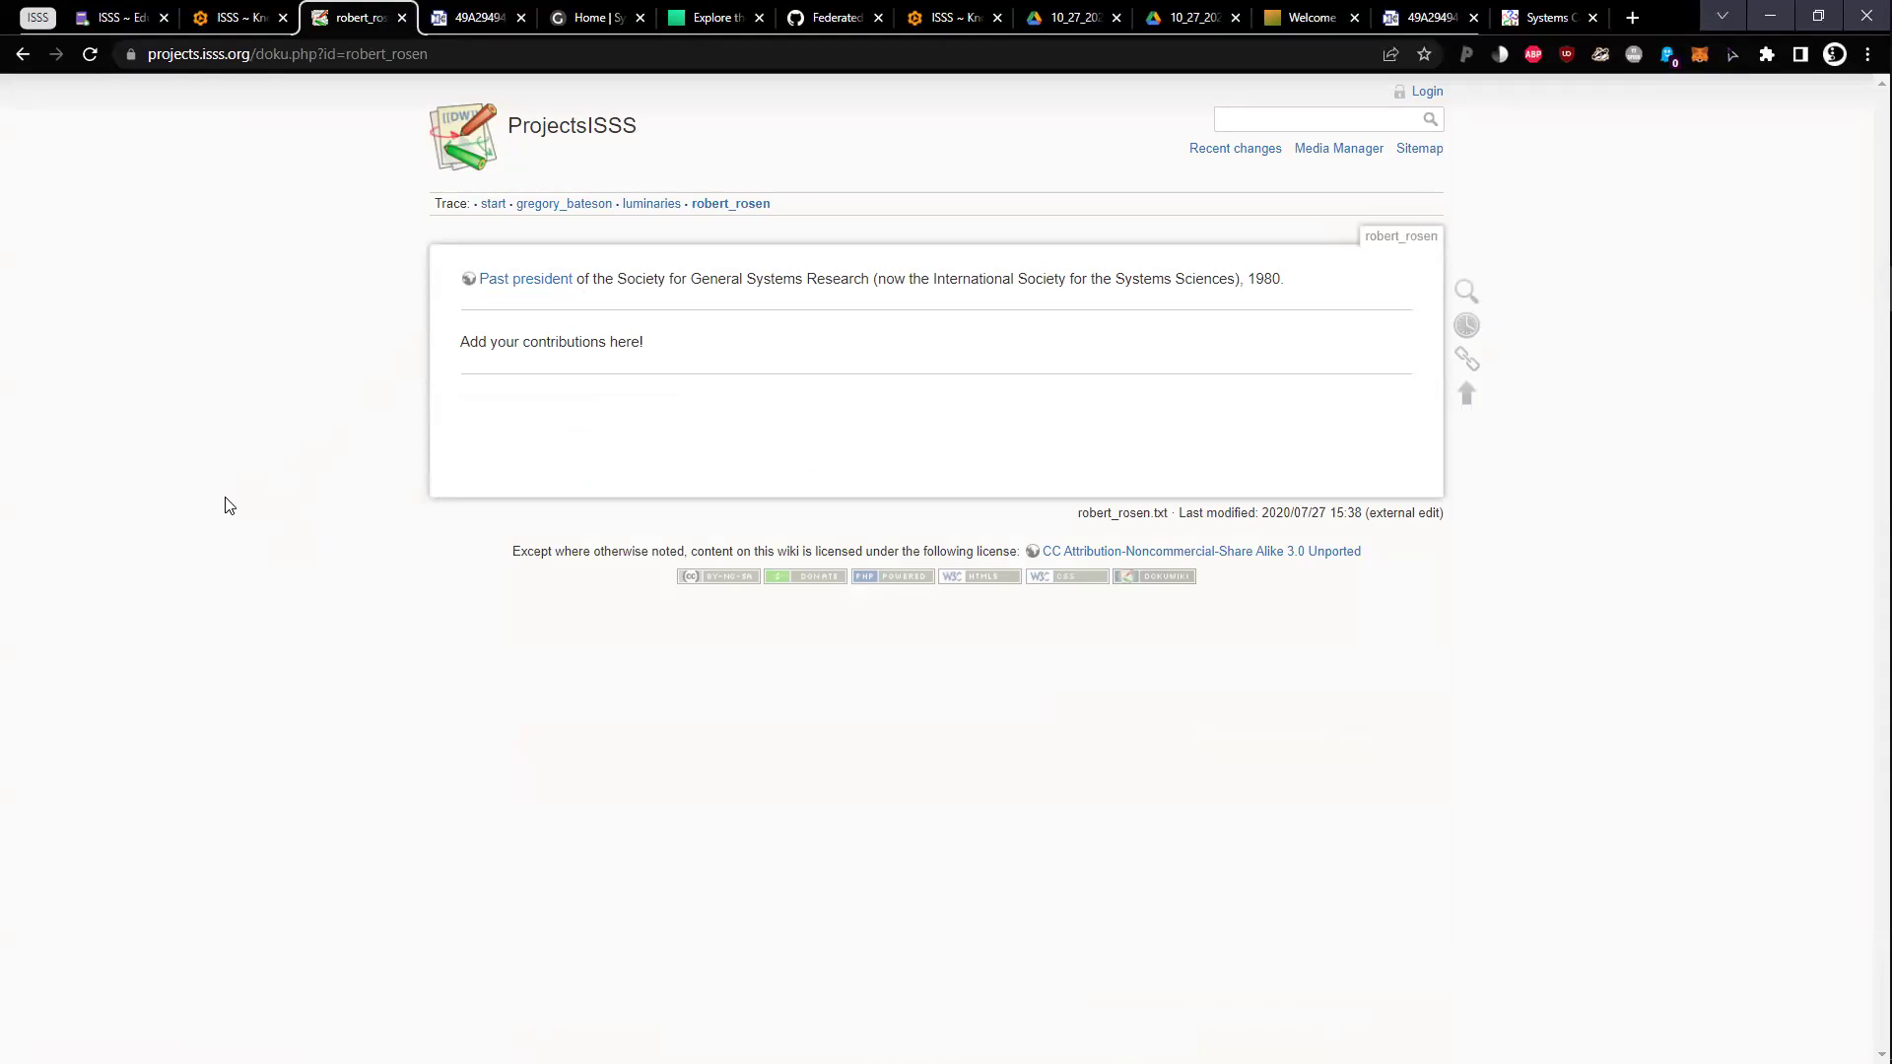
{"action": "key", "text": "alt+Left"}
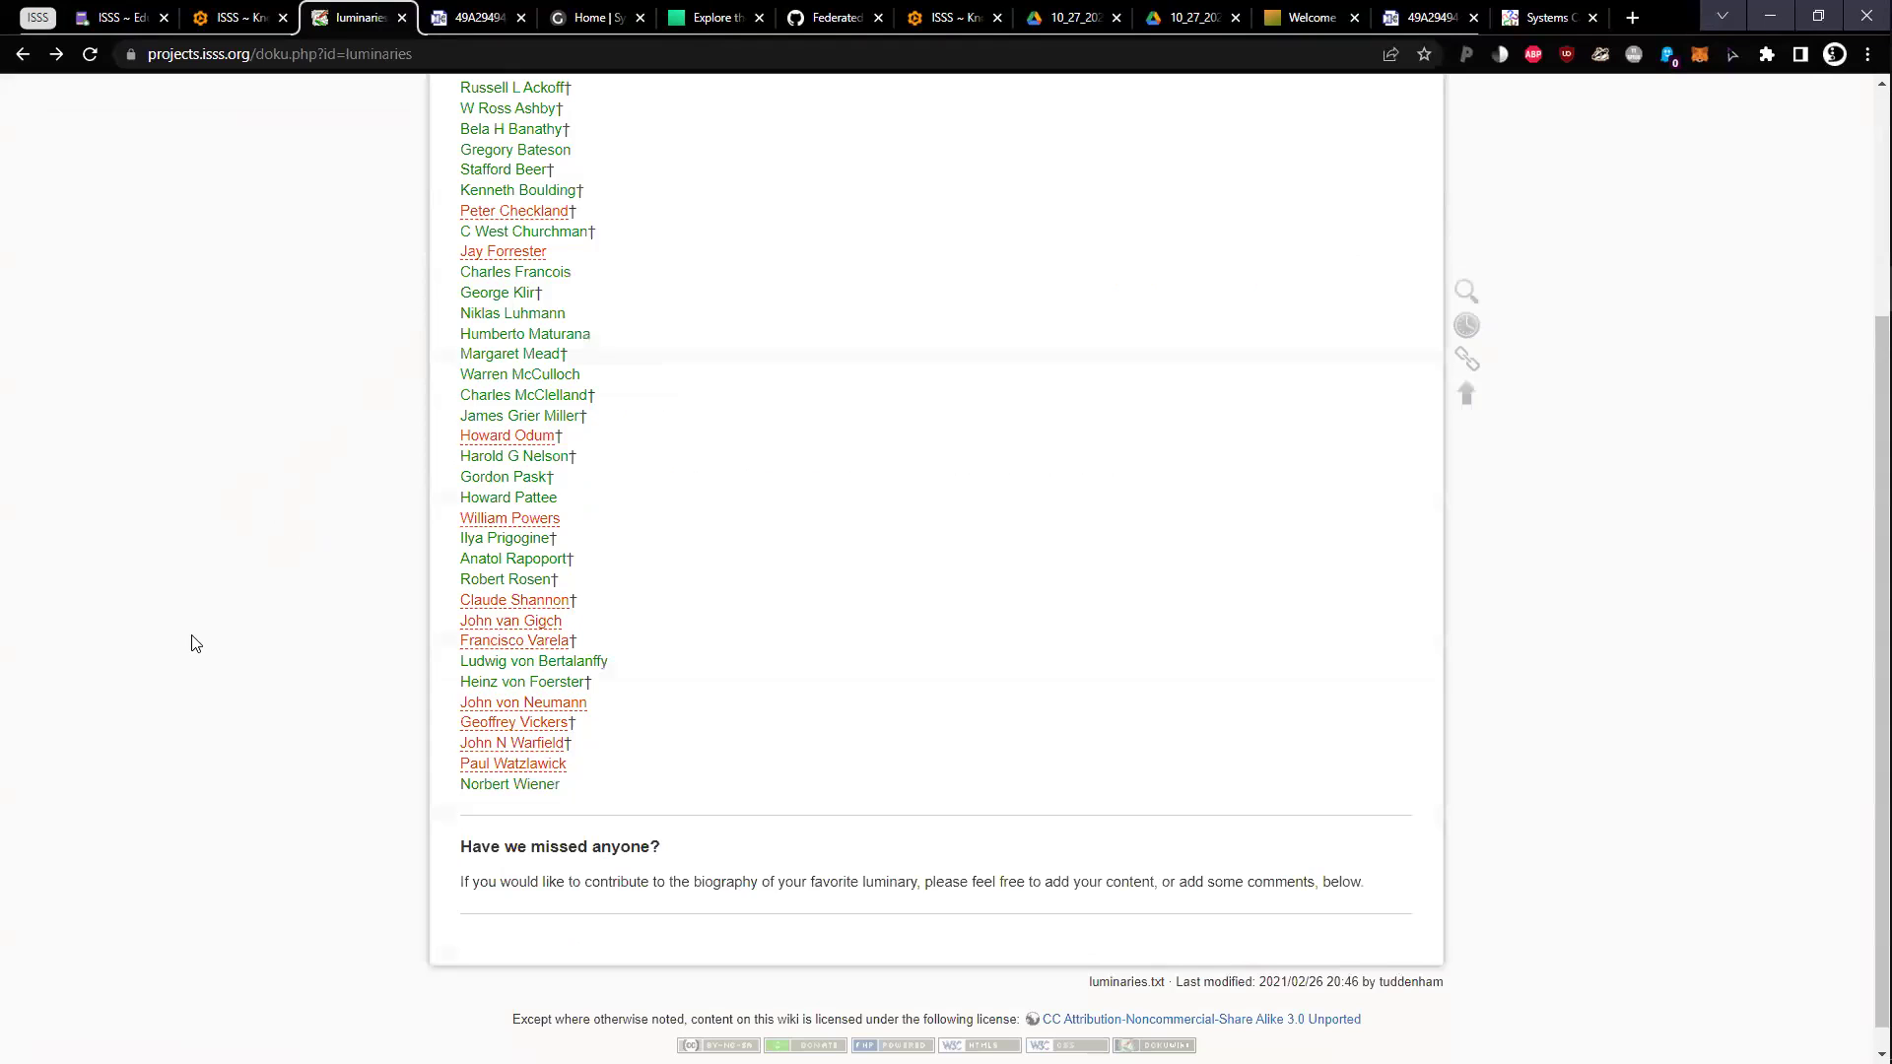
{"action": "key", "text": "alt+Left"}
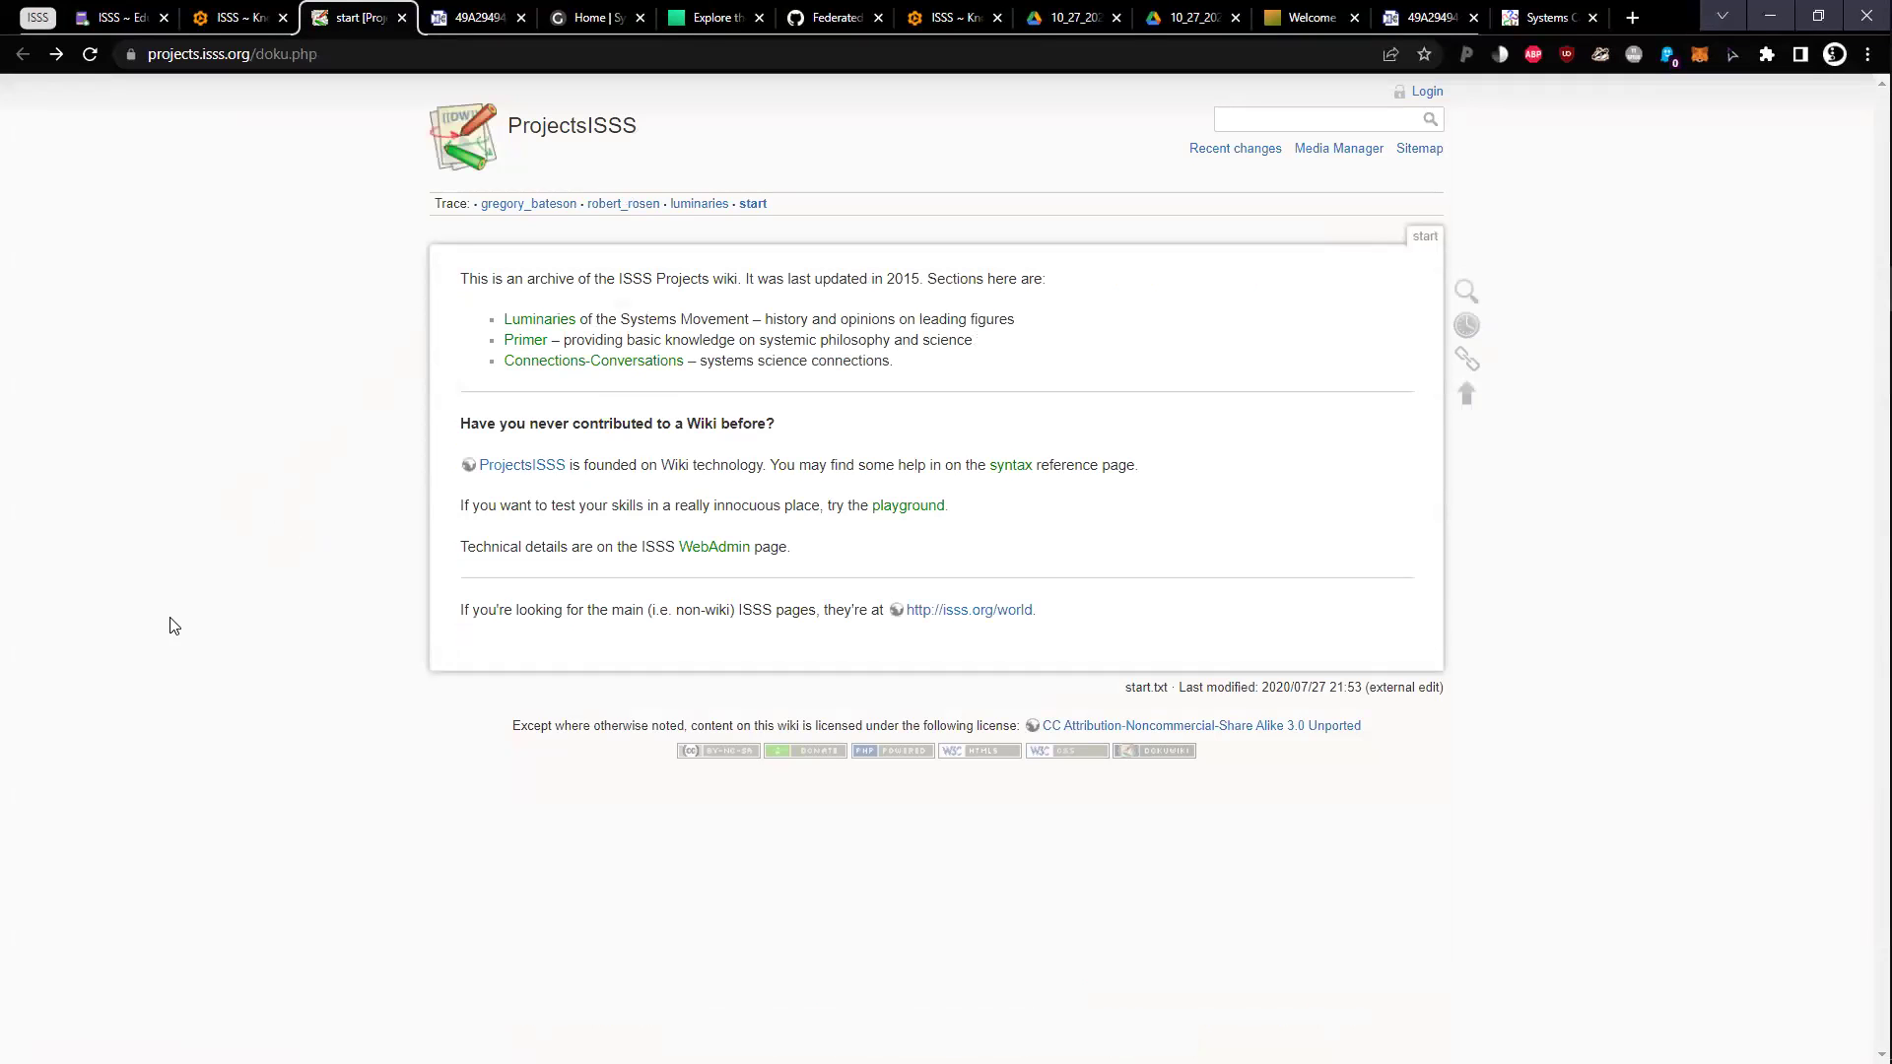
{"action": "key", "text": "ctrl+2"}
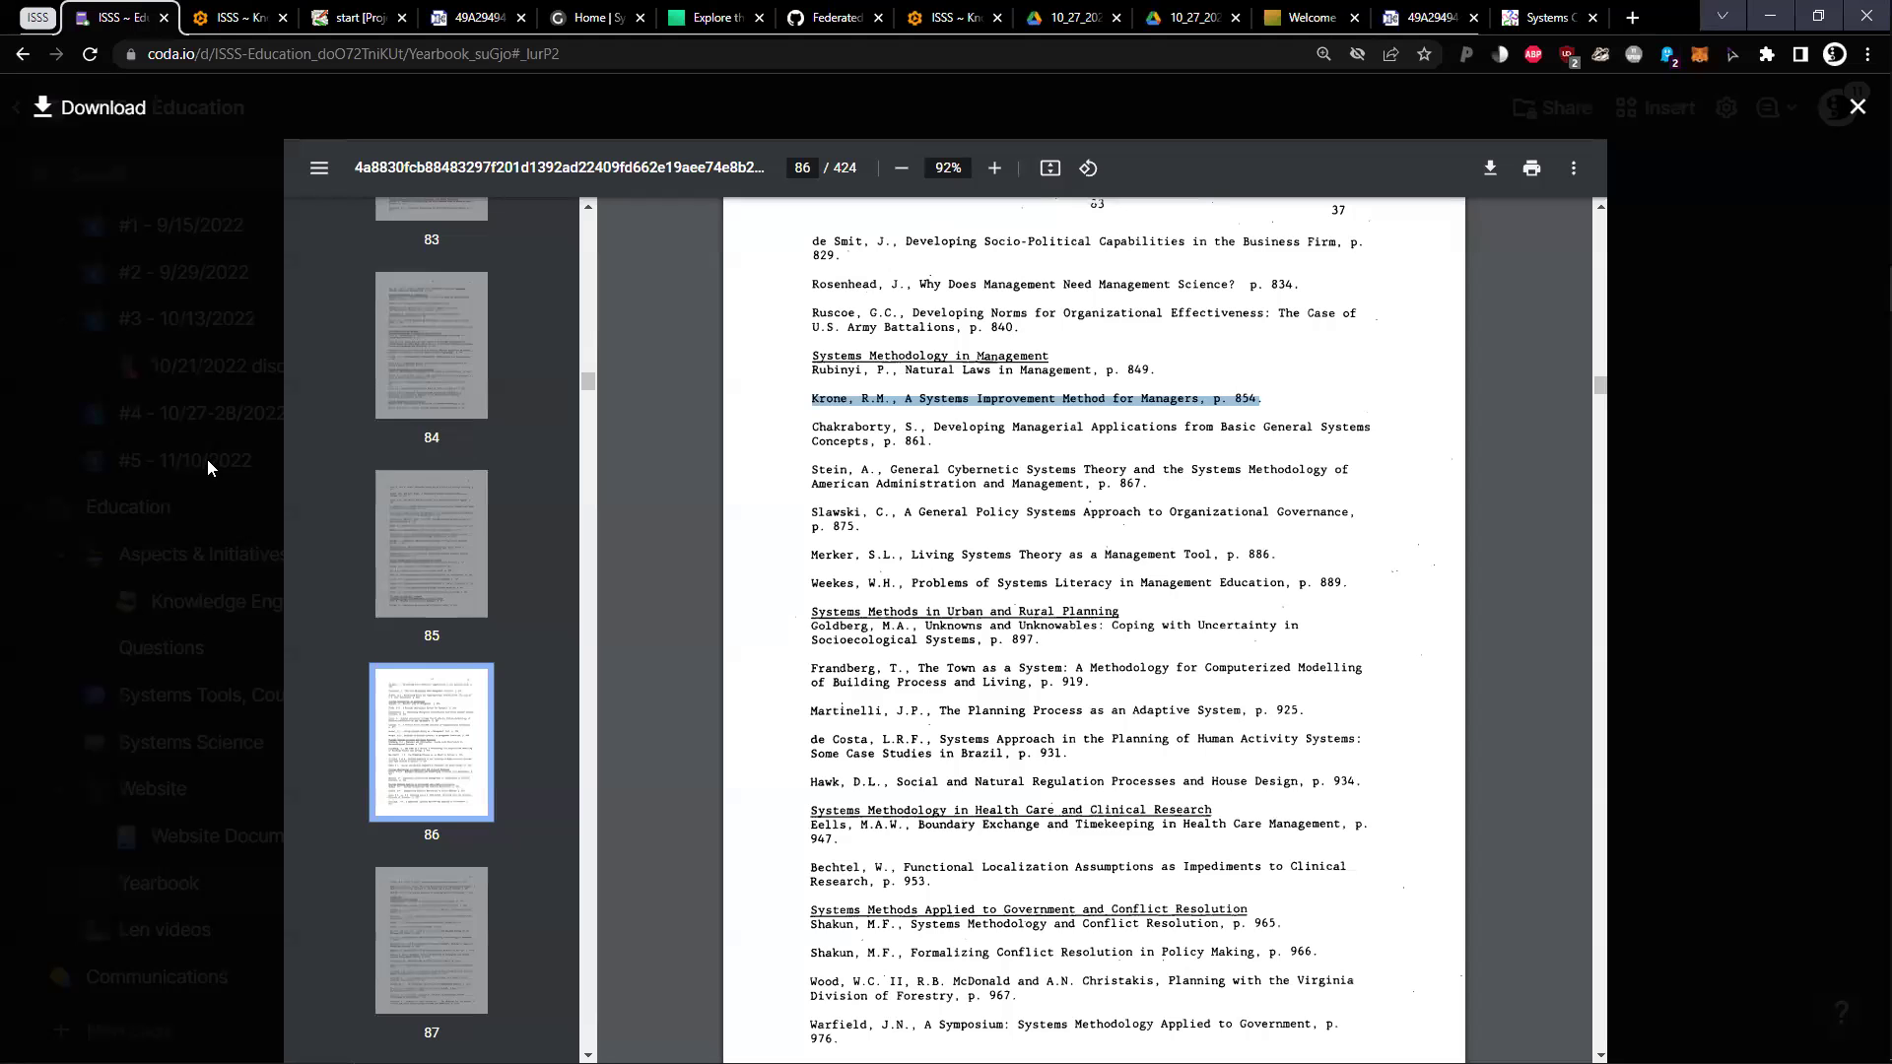
Scroll the yearbook PDF back to page 79, where the 1982 Troncale methodology survey begins
{"action": "scroll", "coordinate": [1084, 384], "scroll_direction": "up", "scroll_amount": 20}
{"action": "scroll", "coordinate": [1180, 387], "scroll_direction": "up", "scroll_amount": 20}
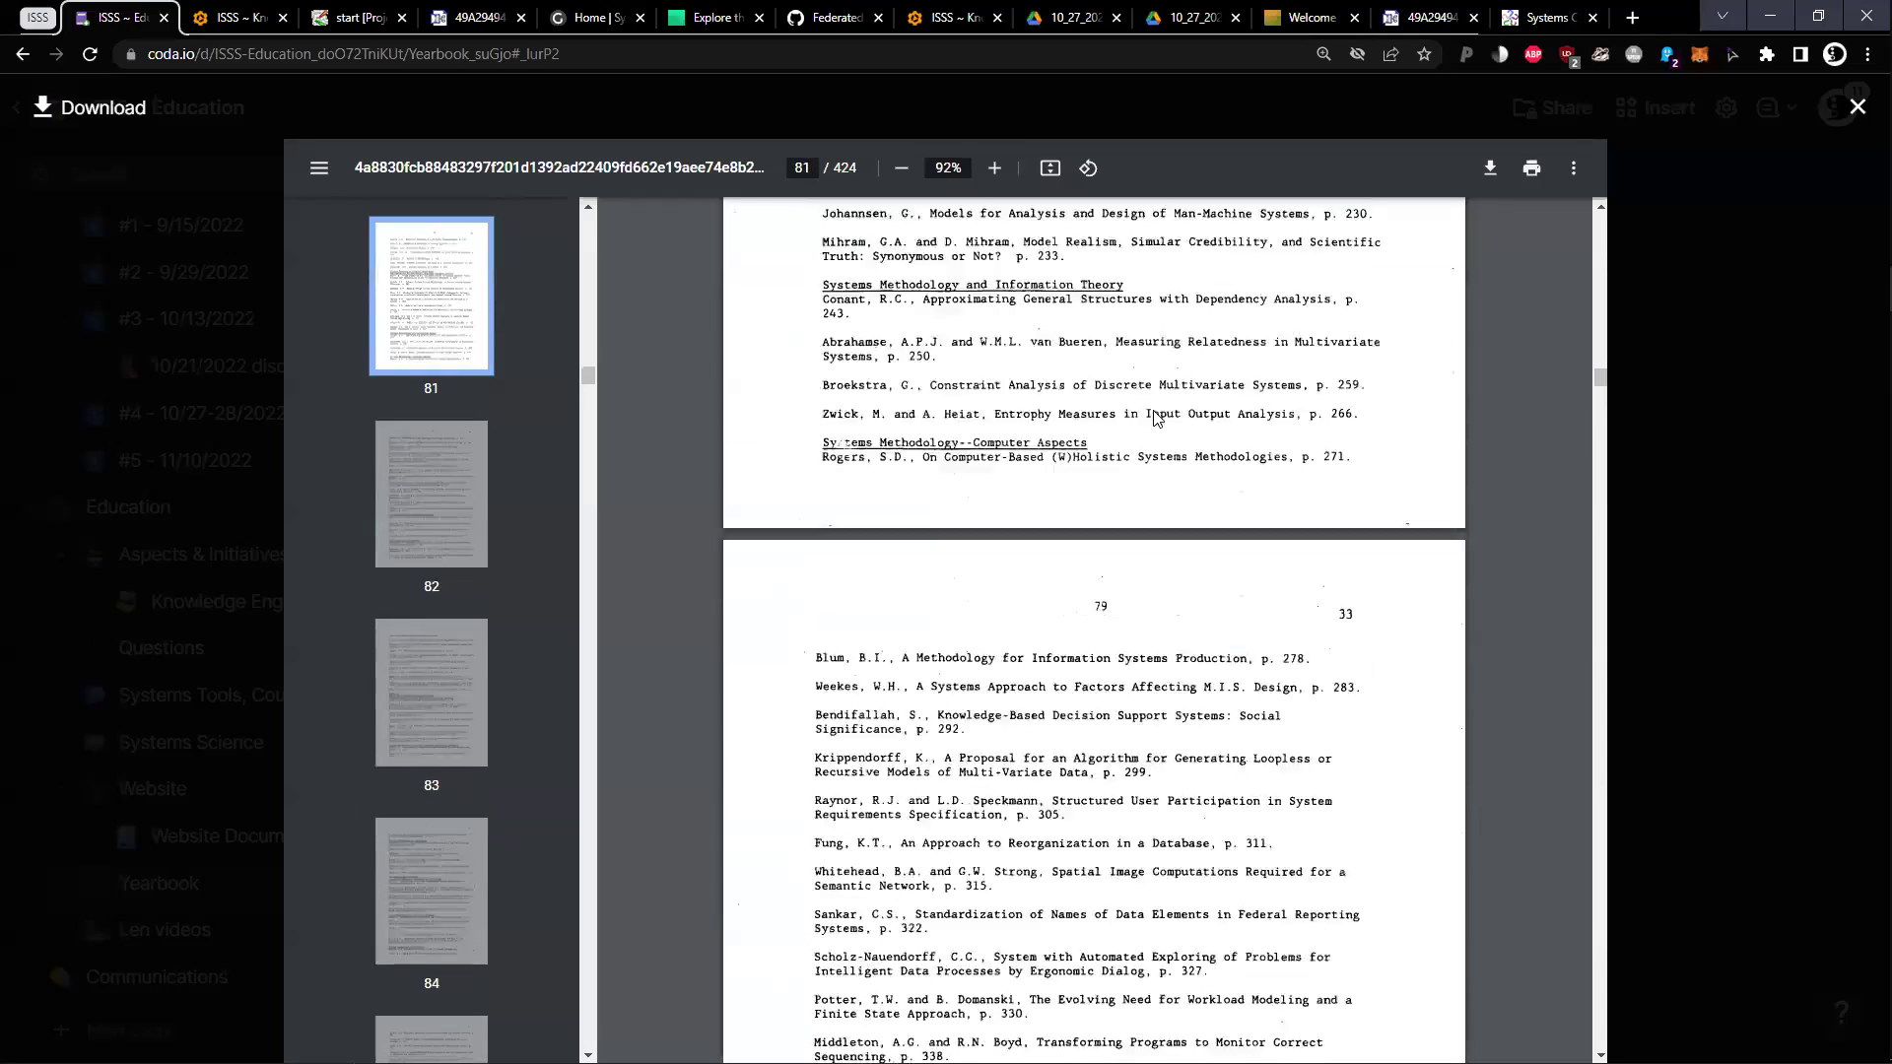
{"action": "scroll", "coordinate": [1141, 438], "scroll_direction": "up", "scroll_amount": 2}
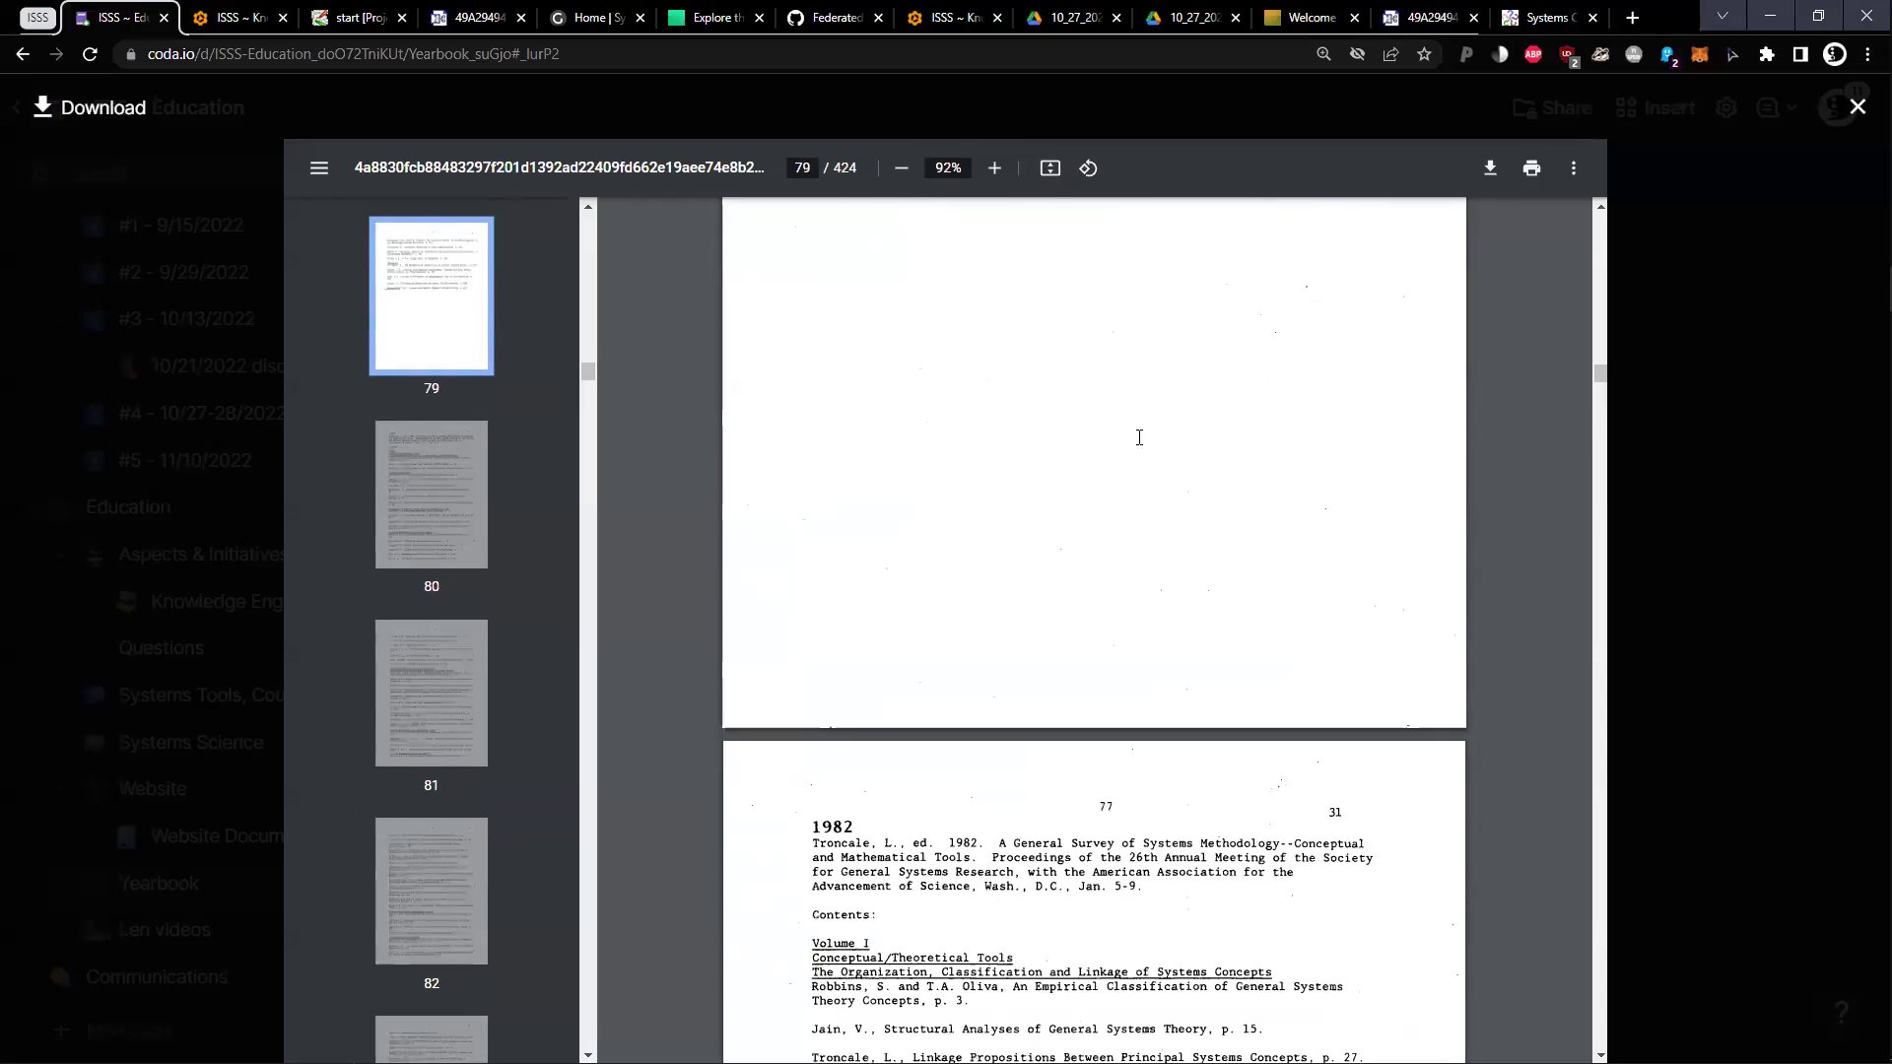
{"action": "scroll", "coordinate": [1139, 437], "scroll_direction": "down", "scroll_amount": 1}
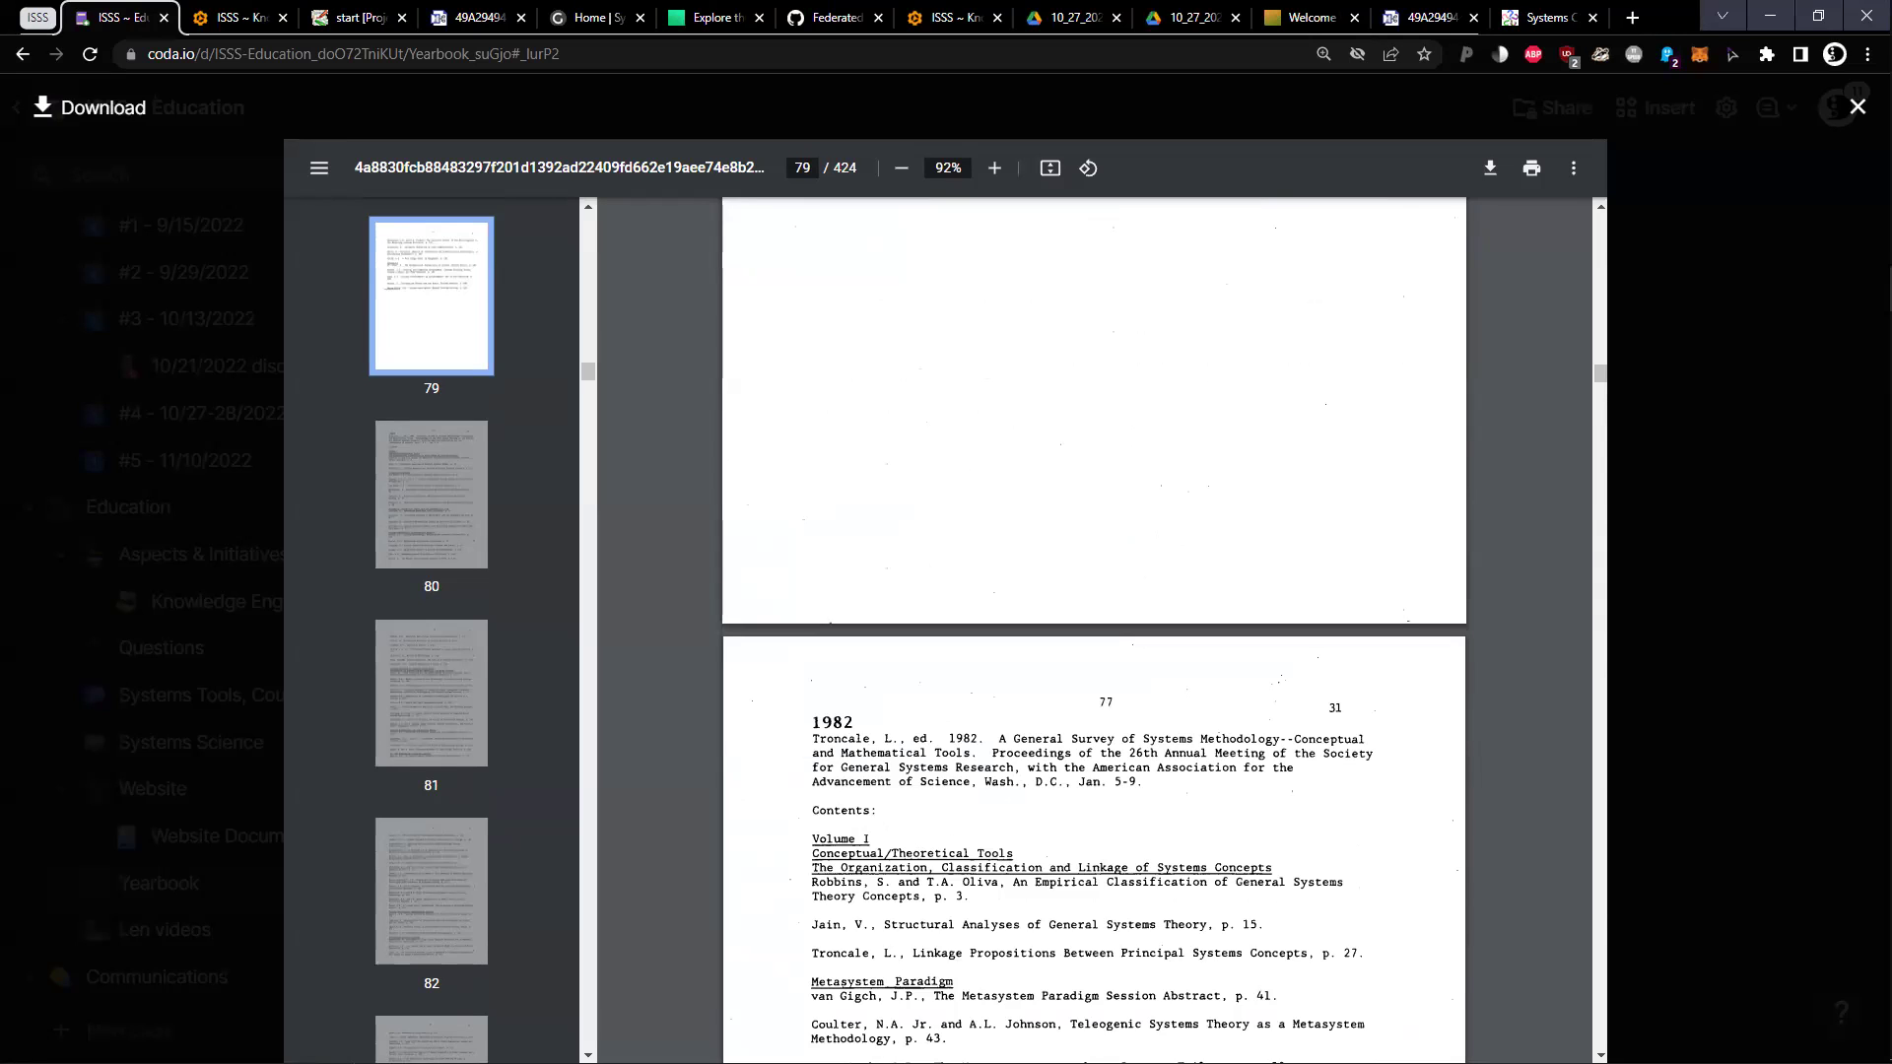
Close the yearbook PDF, return to the #5 meeting notes, and follow the commons.wikimedia.org link
{"action": "left_click", "coordinate": [218, 436]}
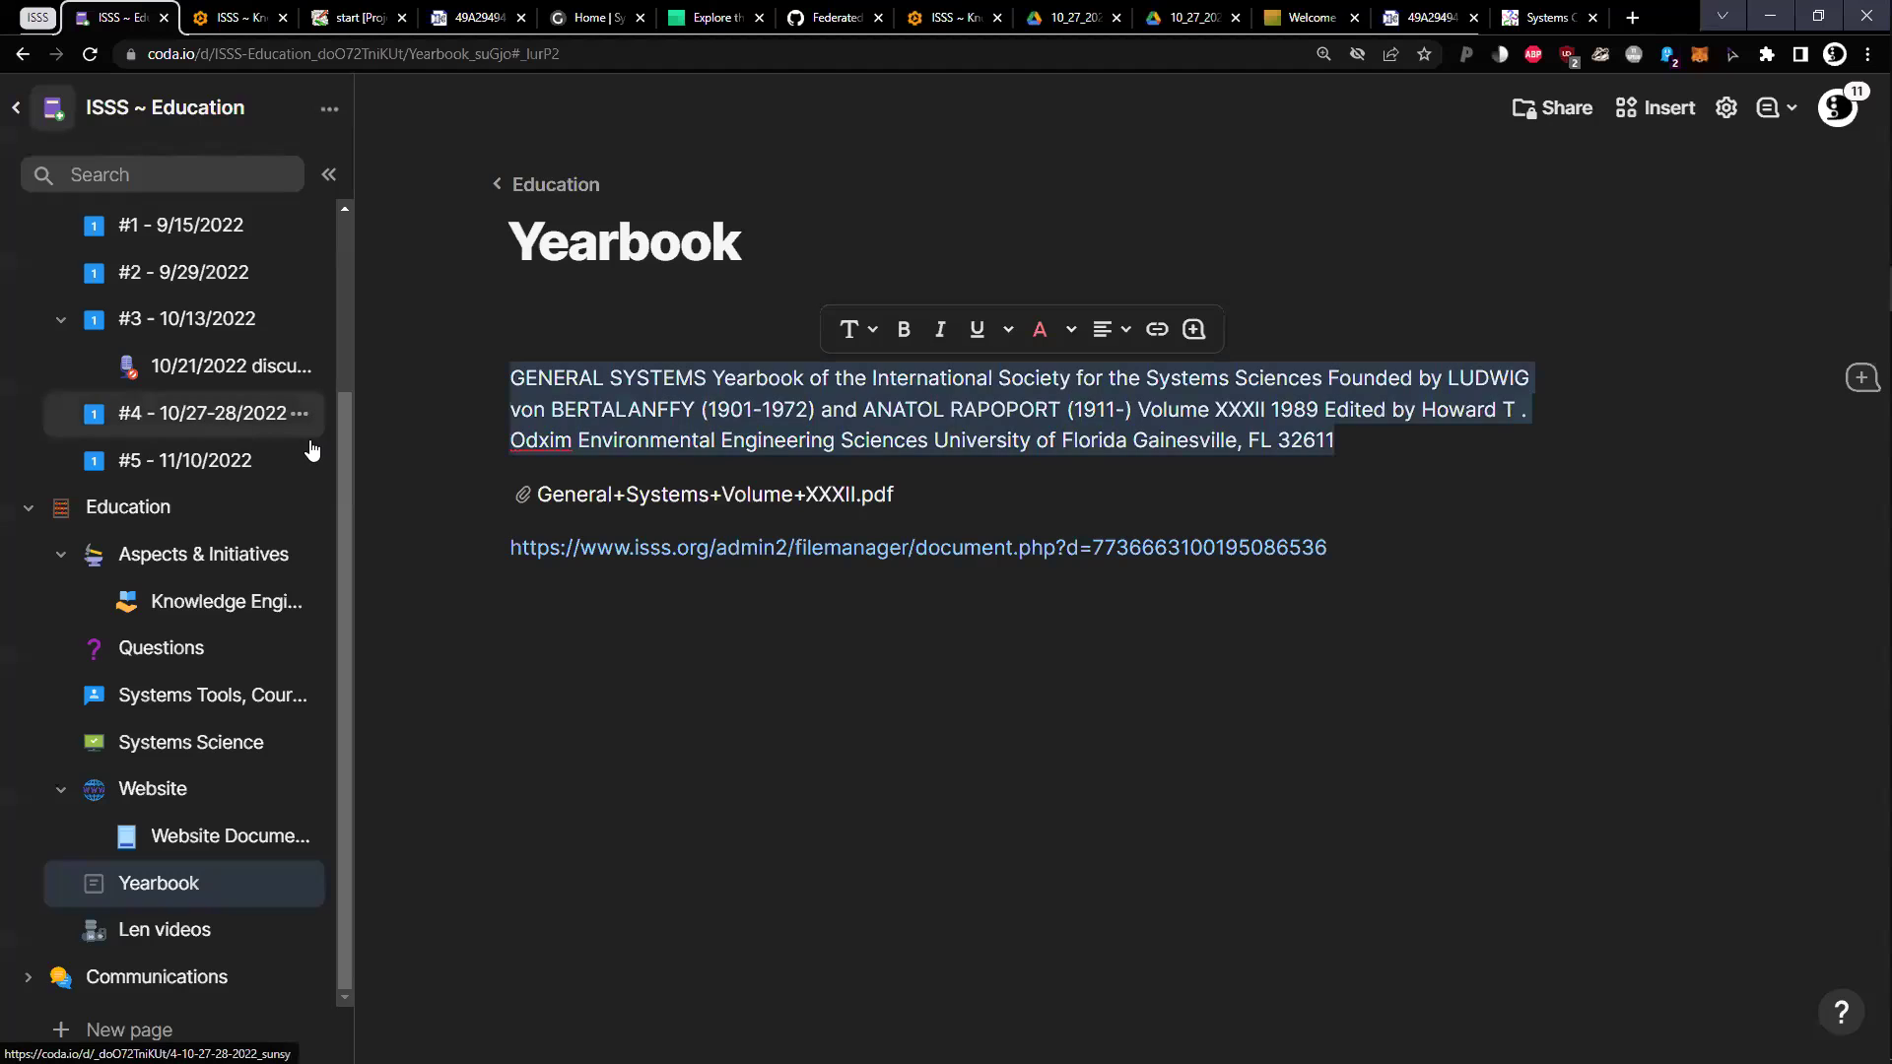
{"action": "left_click", "coordinate": [256, 463]}
{"action": "scroll", "coordinate": [757, 524], "scroll_direction": "up", "scroll_amount": 10}
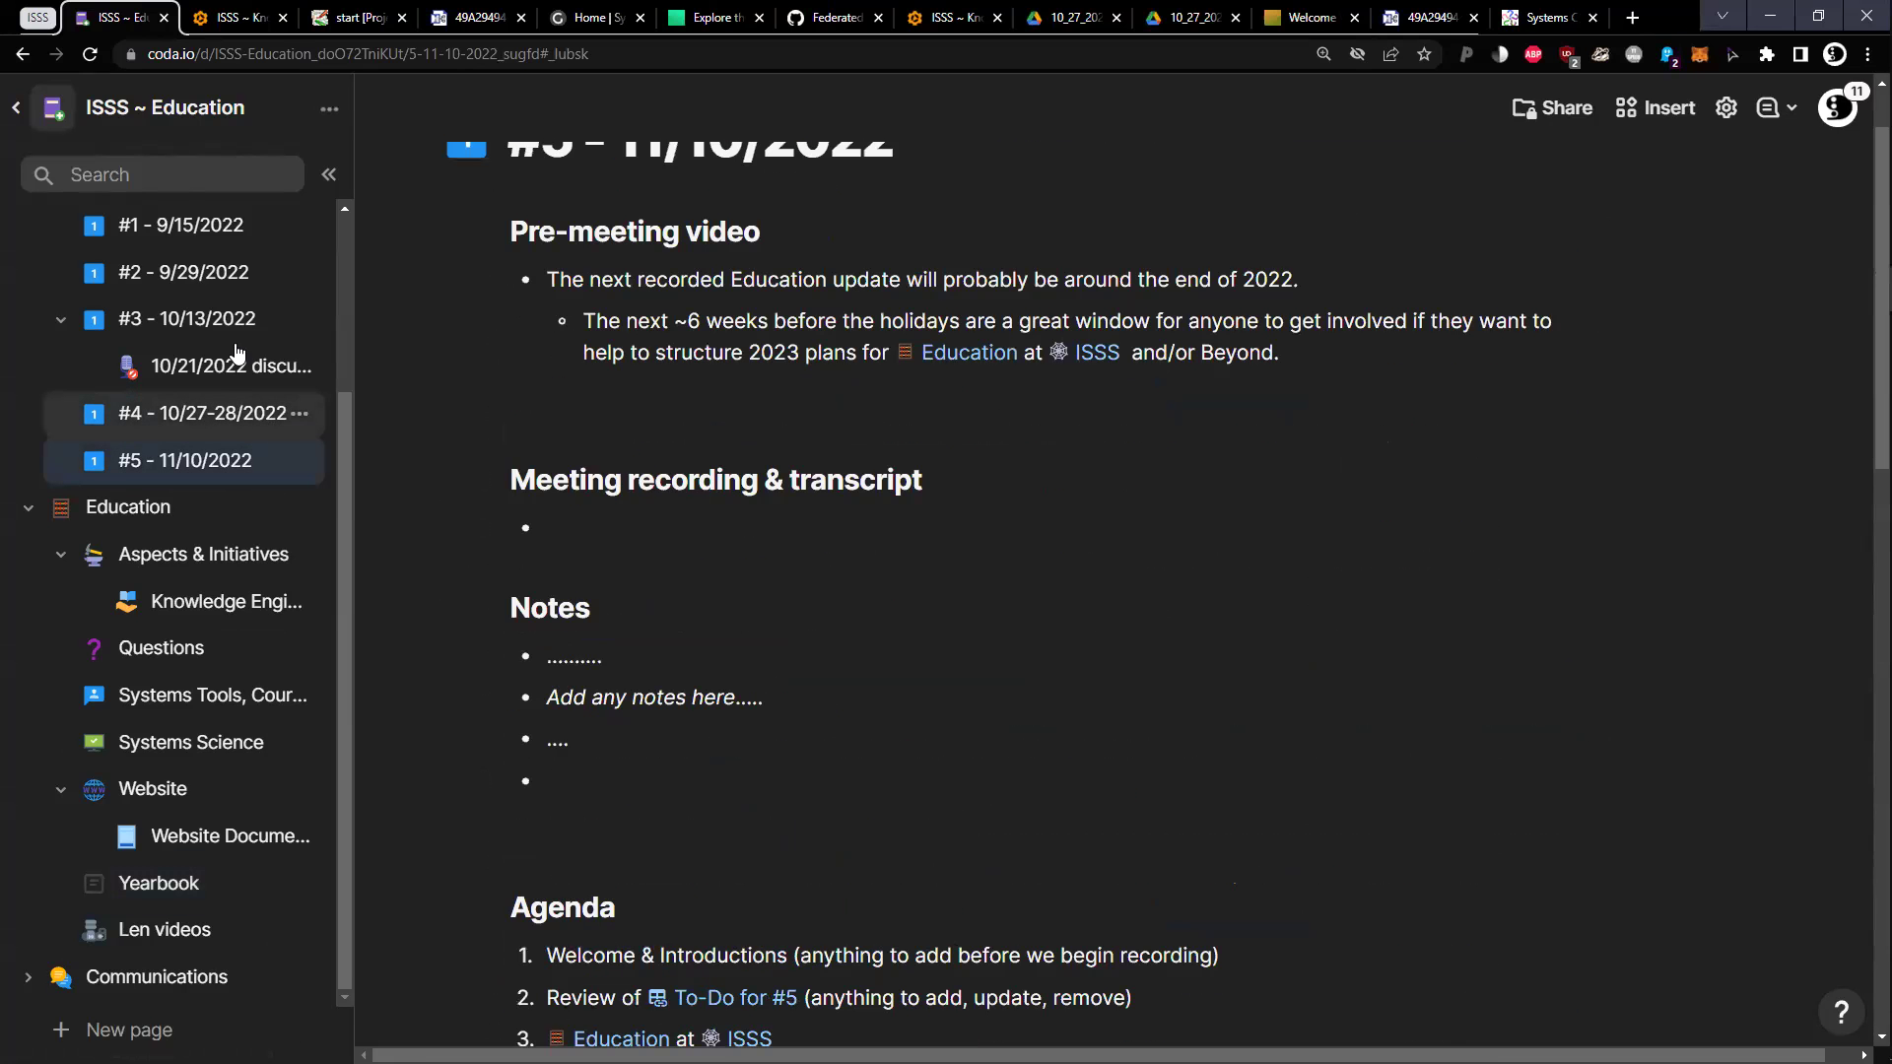
{"action": "left_click", "coordinate": [233, 18]}
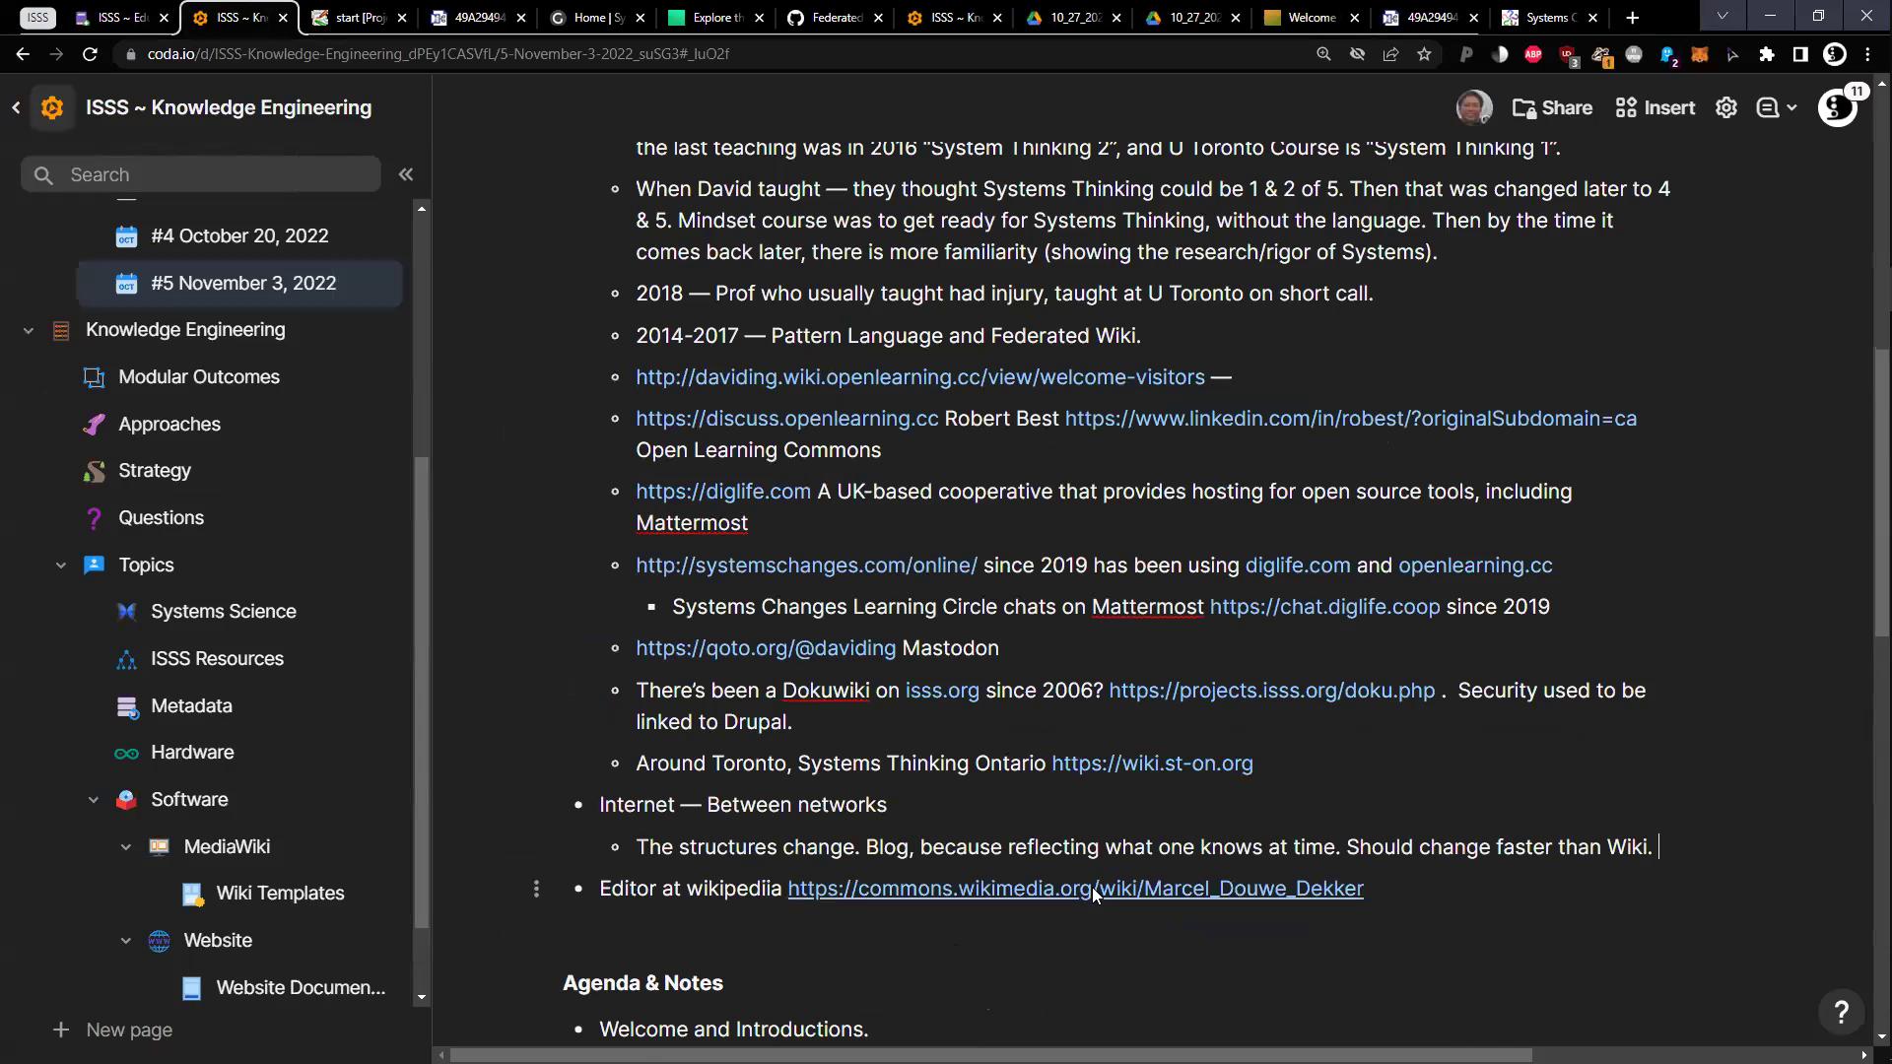
{"action": "left_click", "coordinate": [1090, 891]}
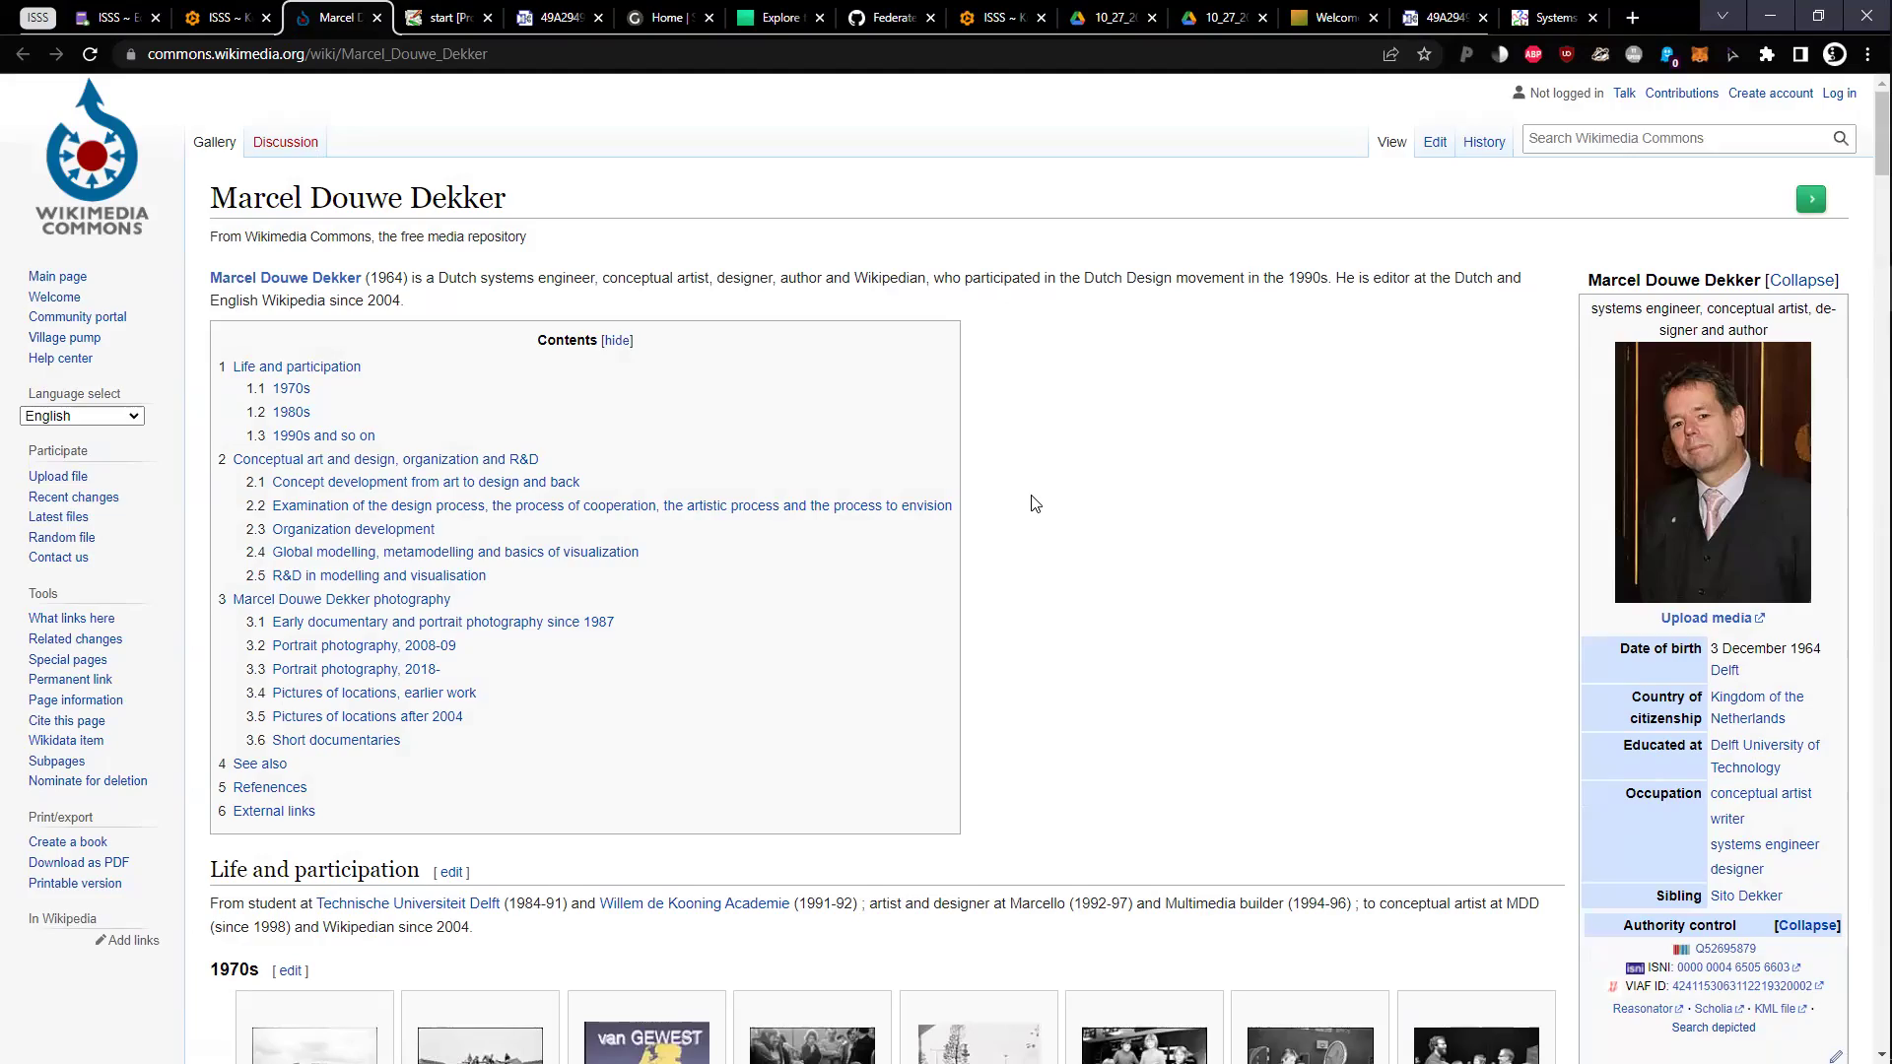
Scroll through the editor's Commons photo galleries, then switch back to the Coda meeting notes tab
{"action": "scroll", "coordinate": [1034, 503], "scroll_direction": "down", "scroll_amount": 5}
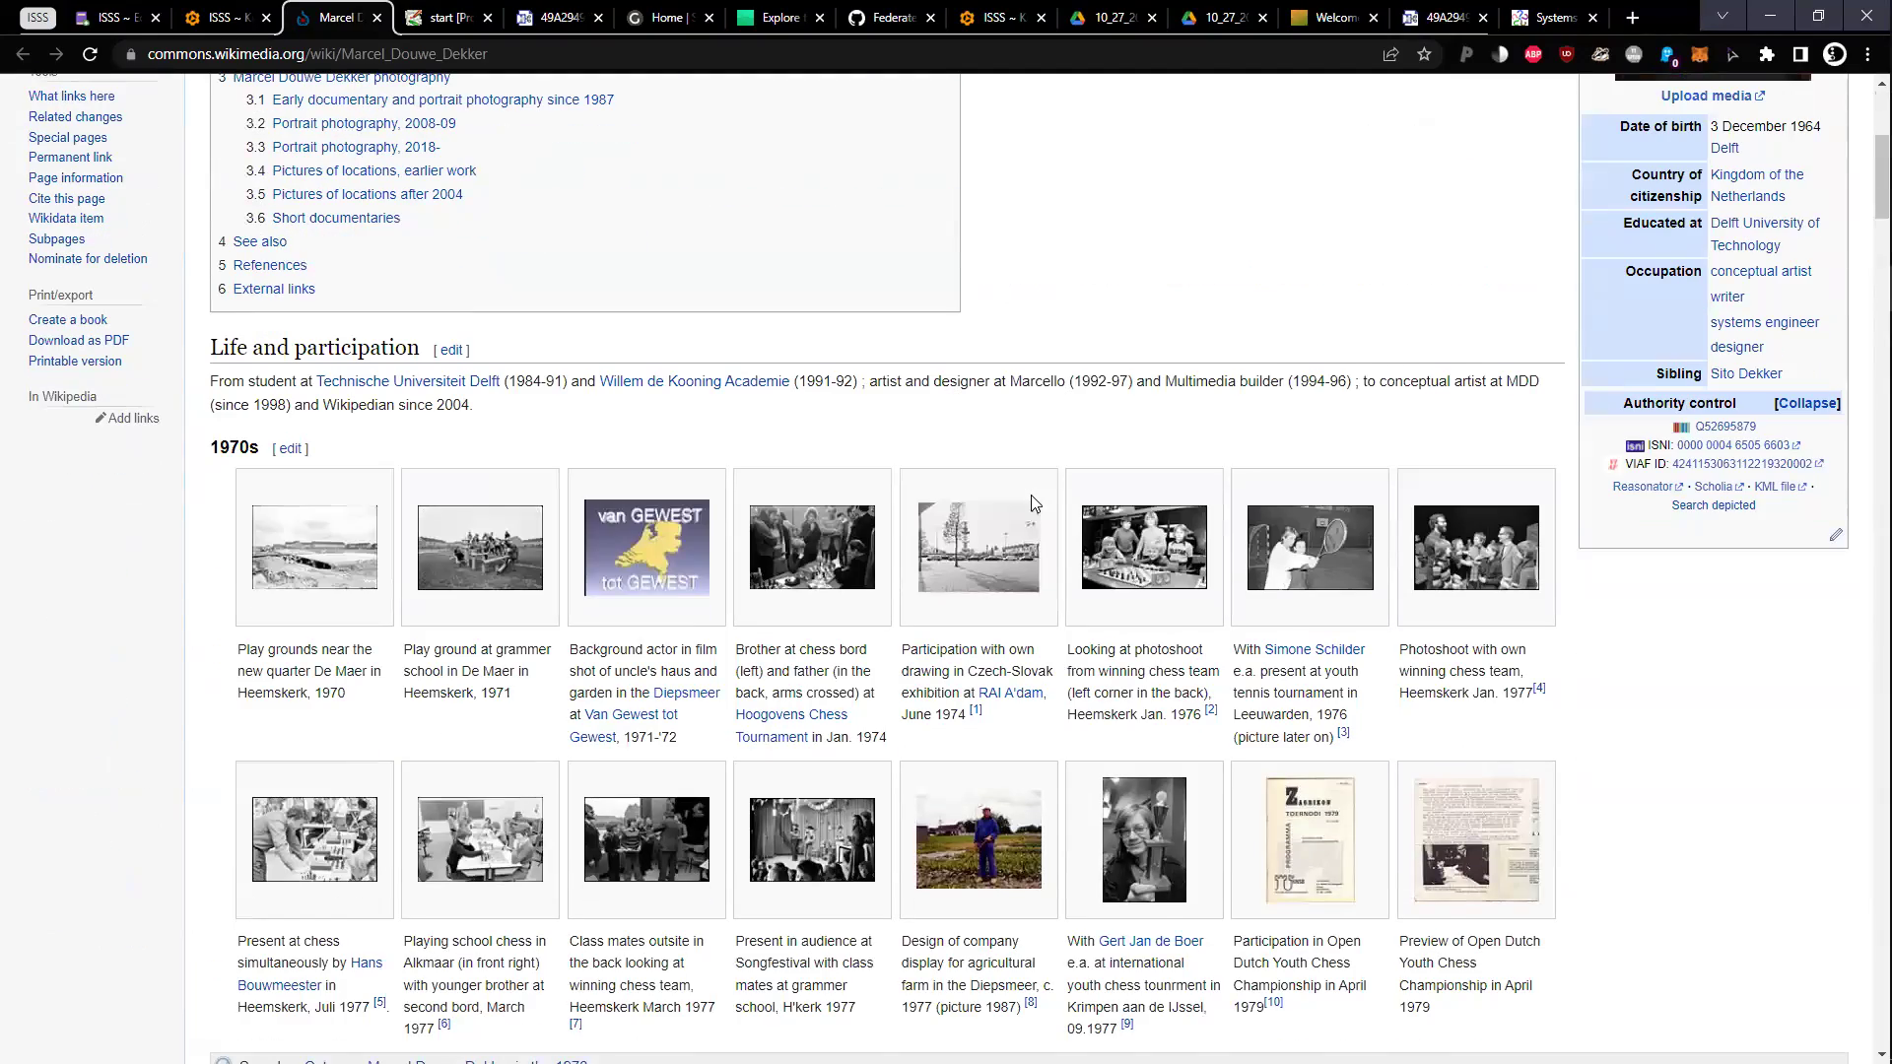
{"action": "scroll", "coordinate": [1031, 494], "scroll_direction": "down", "scroll_amount": 20}
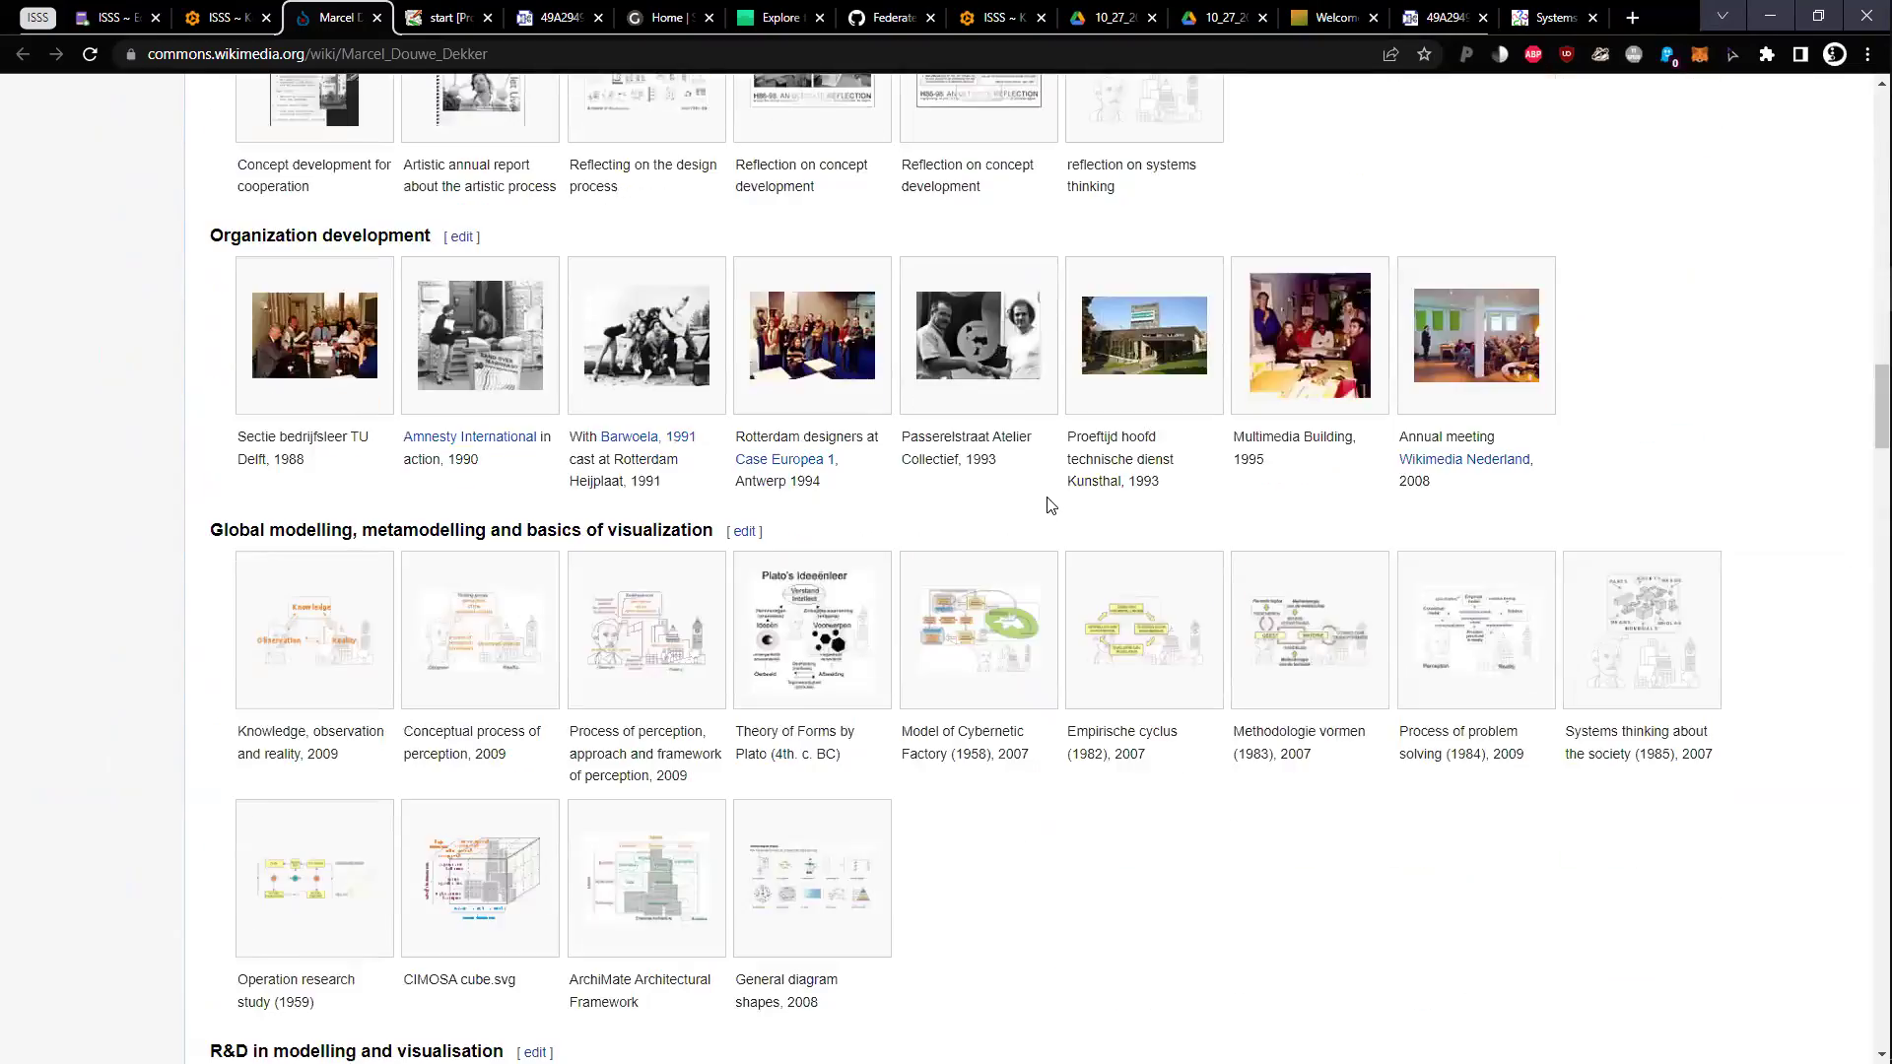
{"action": "scroll", "coordinate": [1052, 504], "scroll_direction": "down", "scroll_amount": 20}
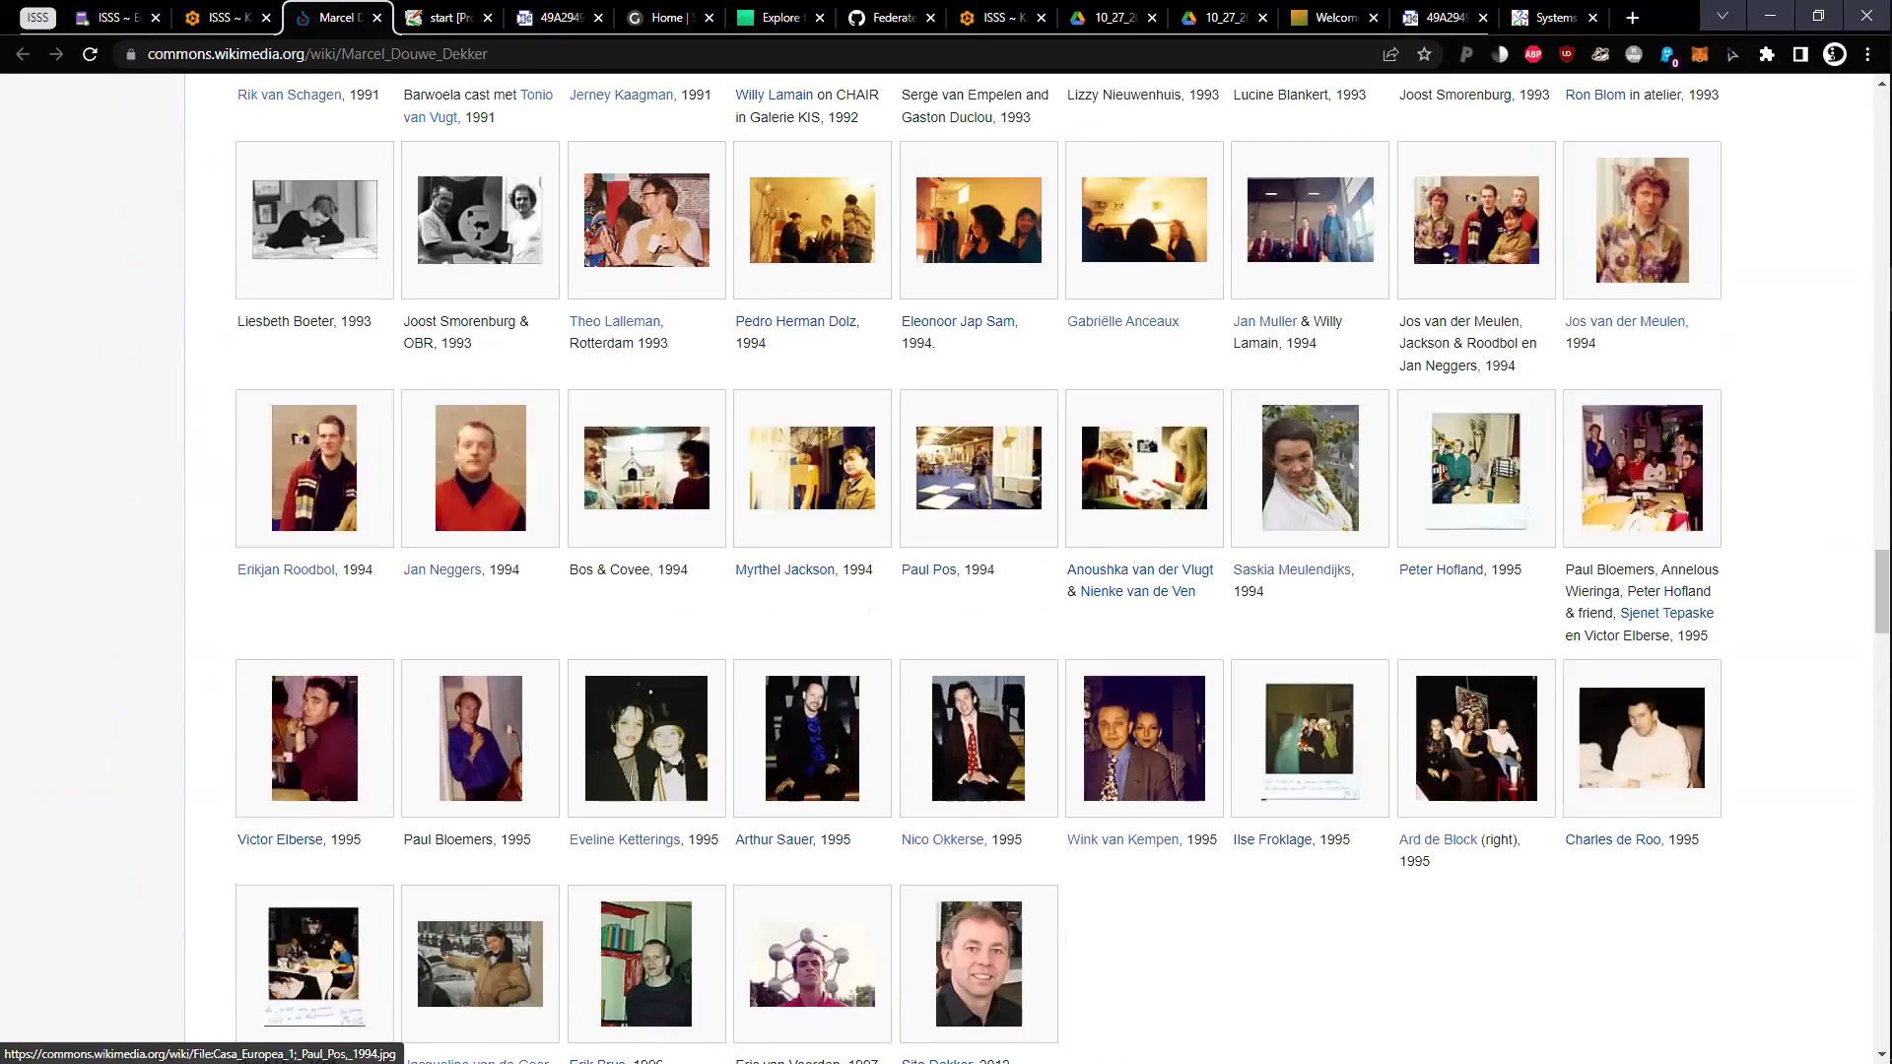
{"action": "key", "text": "ctrl+shift+Tab"}
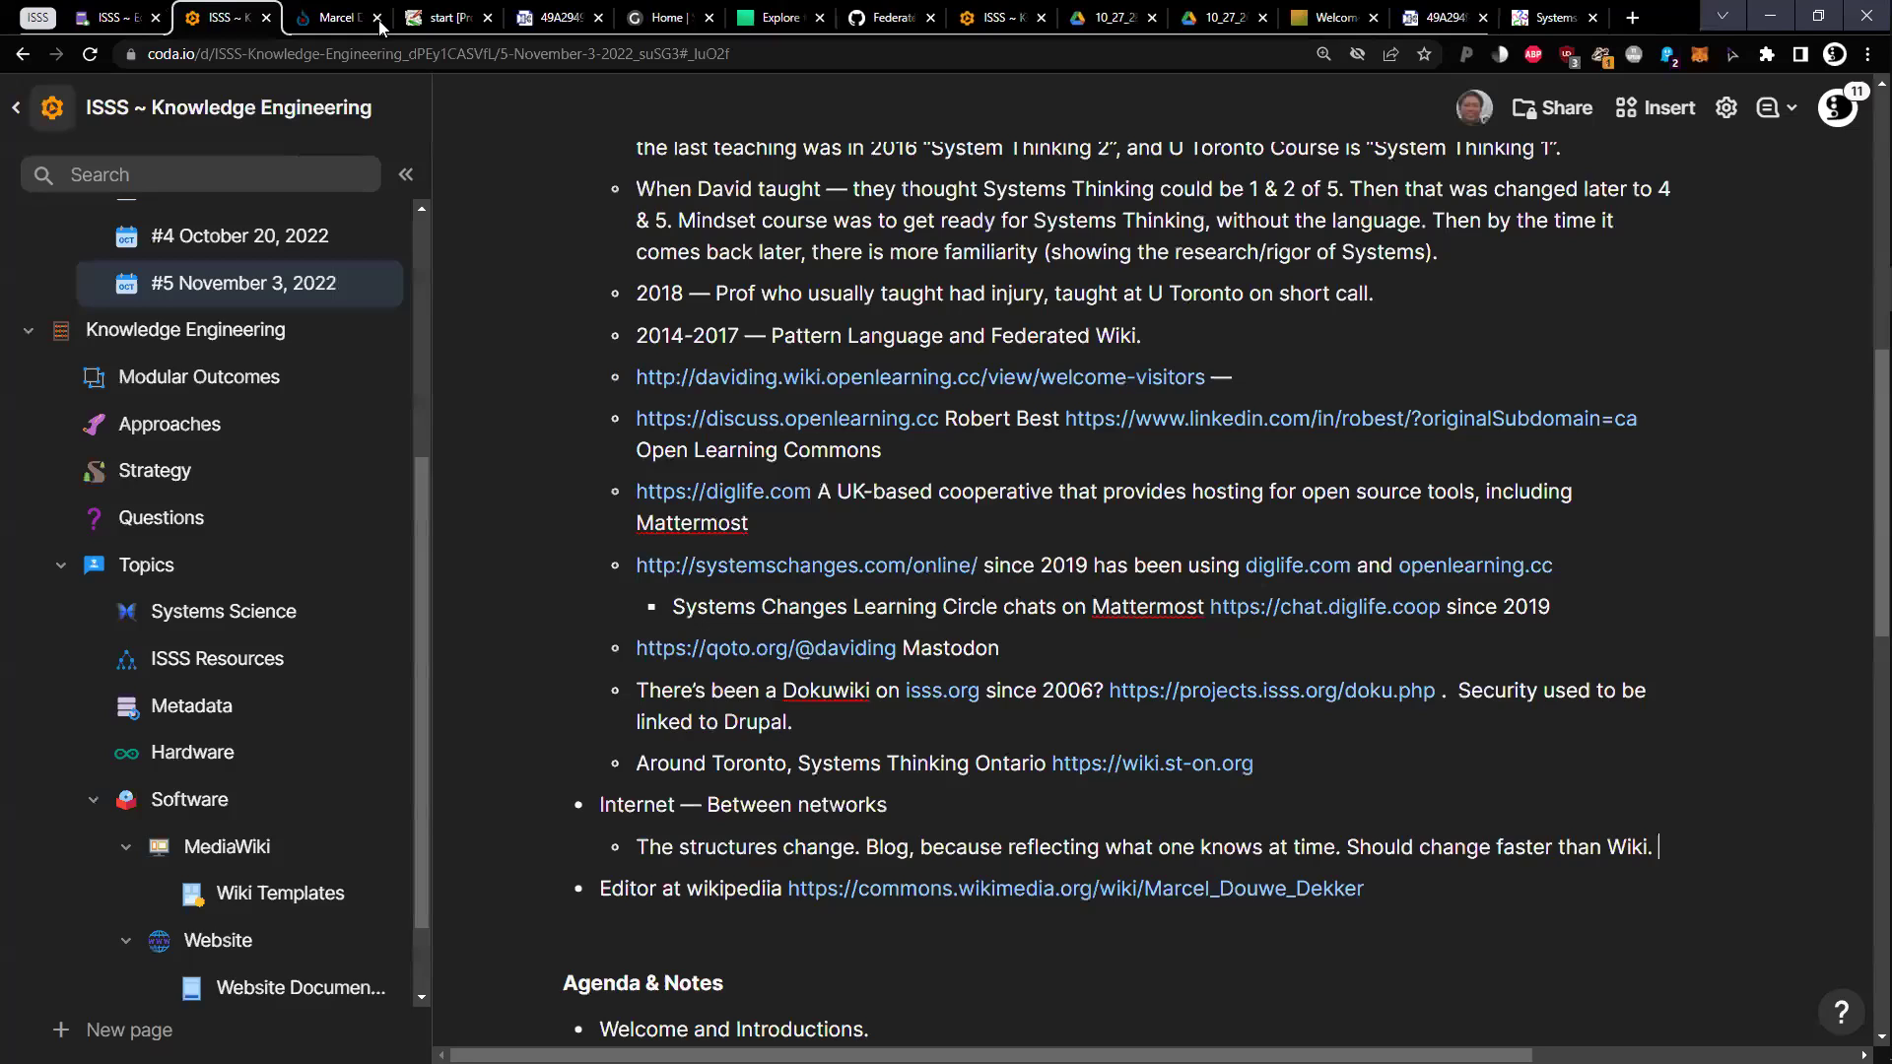
Append '— Content of Wikipedia. Has been curator of Systems content' after the Commons link, then reopen it
{"action": "left_click", "coordinate": [377, 17]}
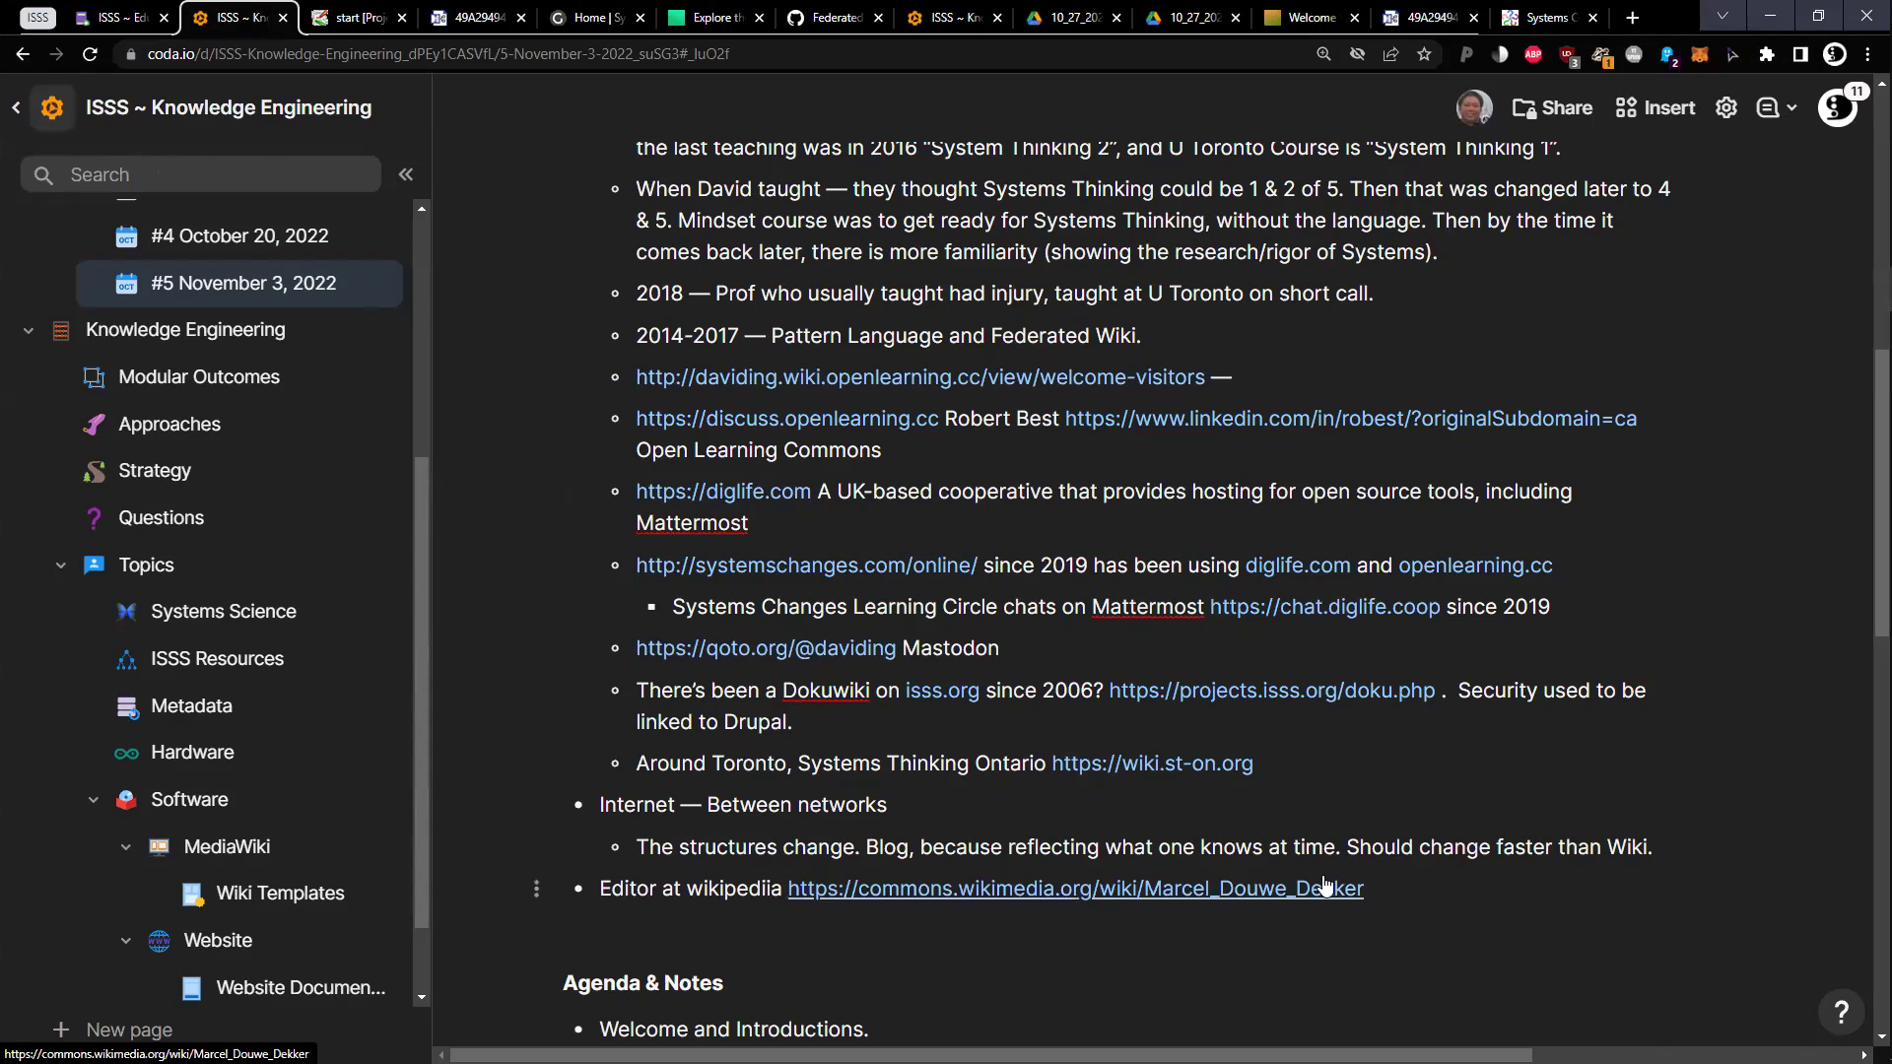
{"action": "left_click", "coordinate": [1423, 907]}
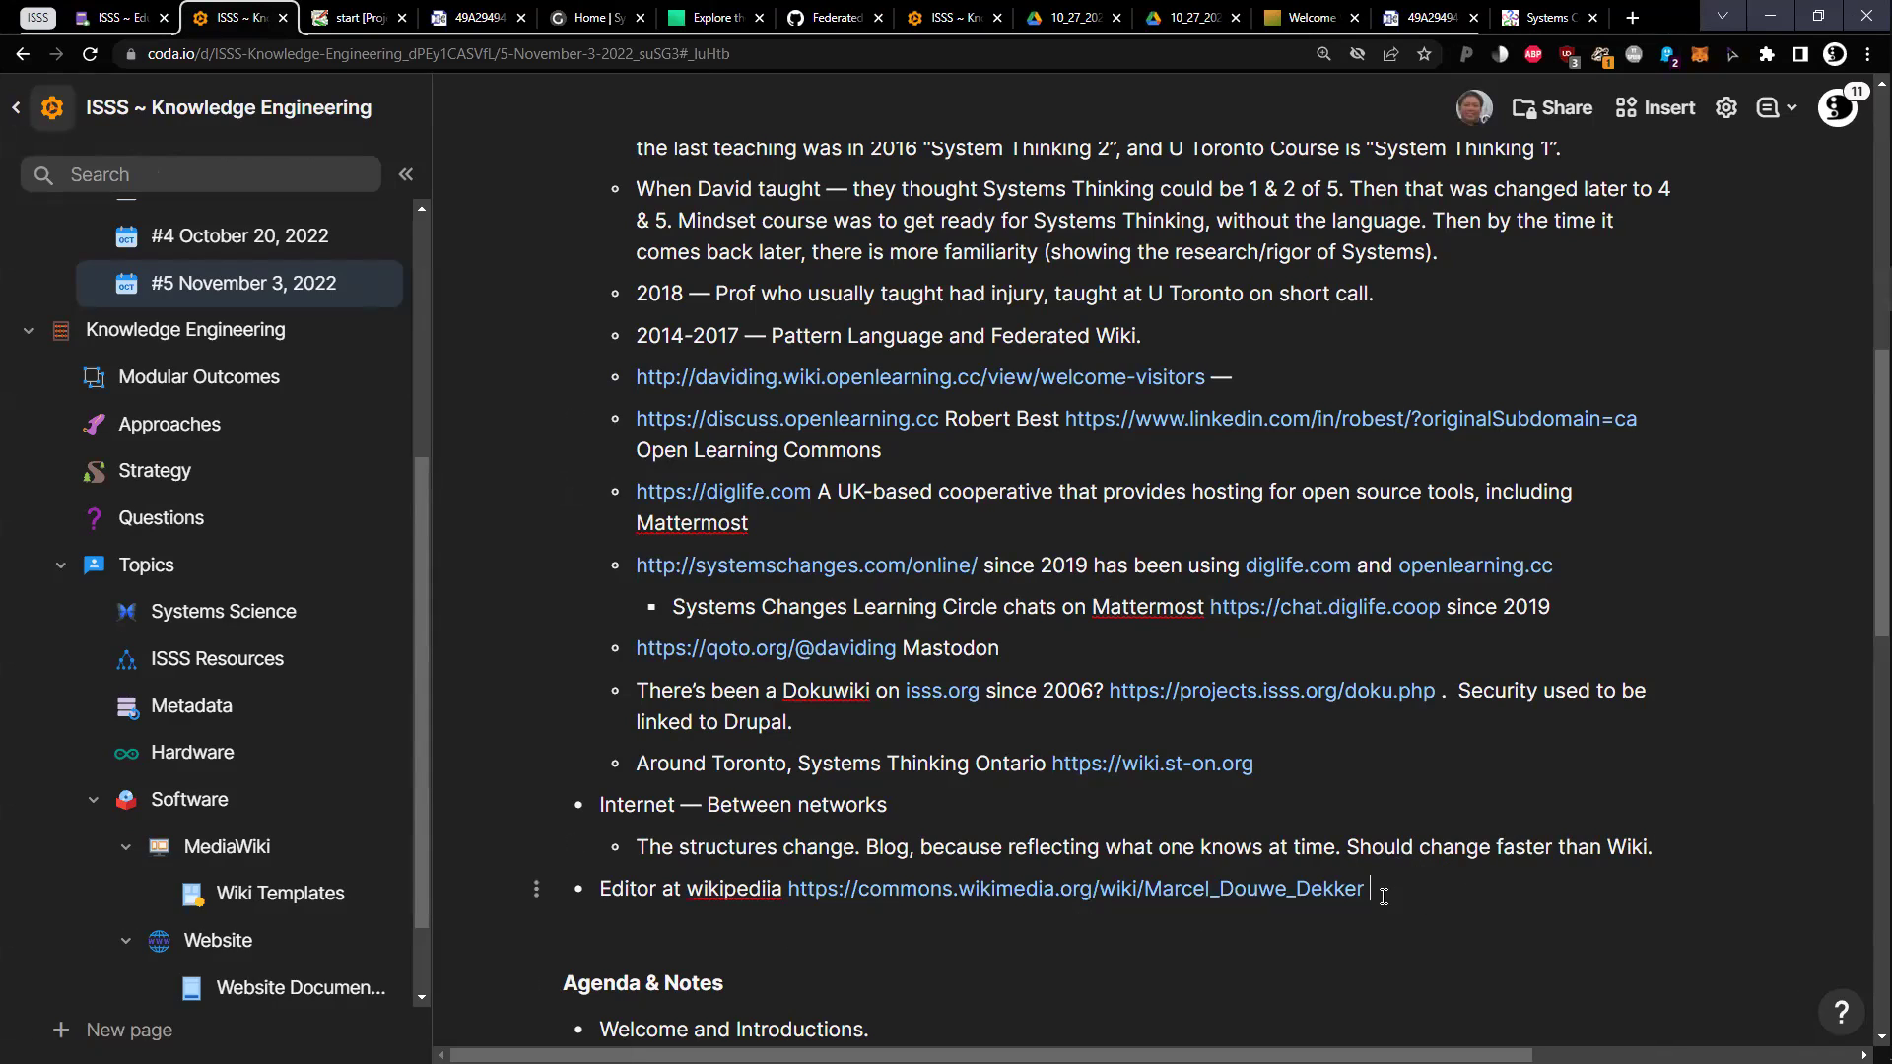
{"action": "mouse_move", "coordinate": [1353, 904]}
{"action": "type", "text": "— Content of Wikipedia. Has been curator of Systems content"}
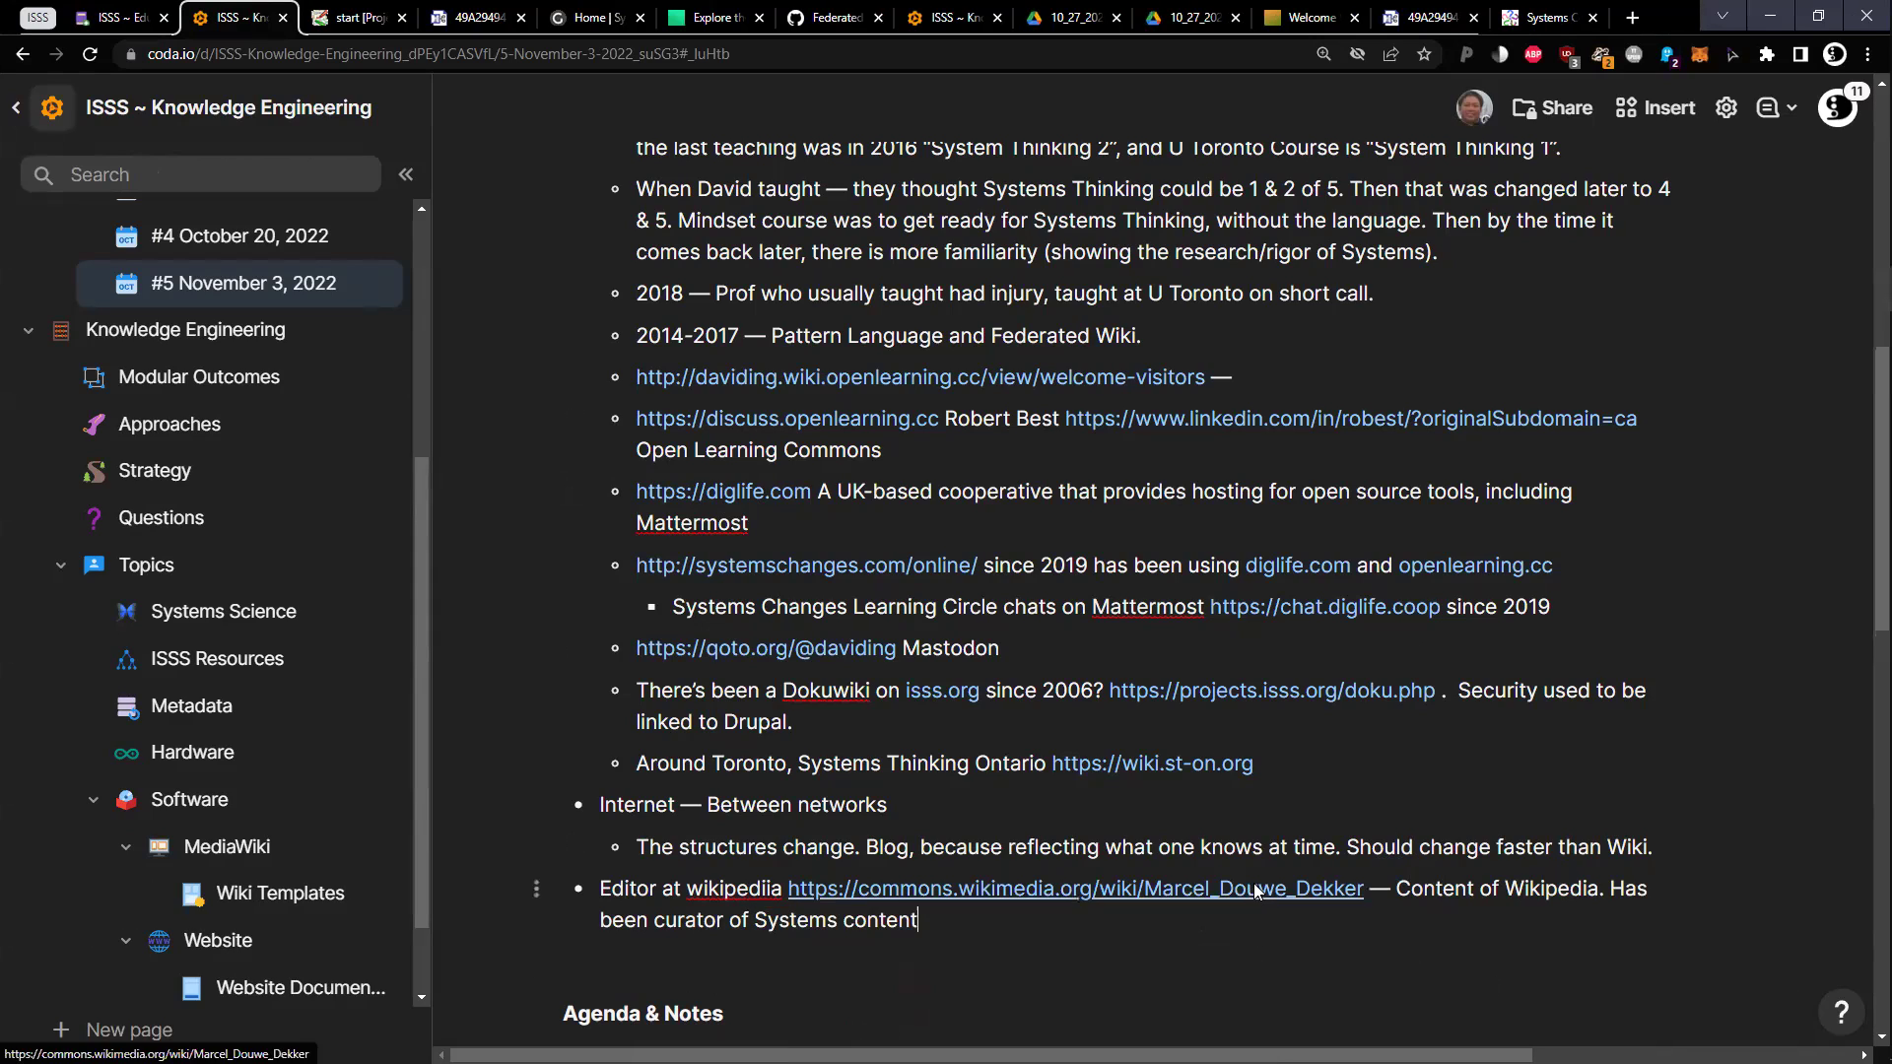
{"action": "left_click", "coordinate": [1264, 892]}
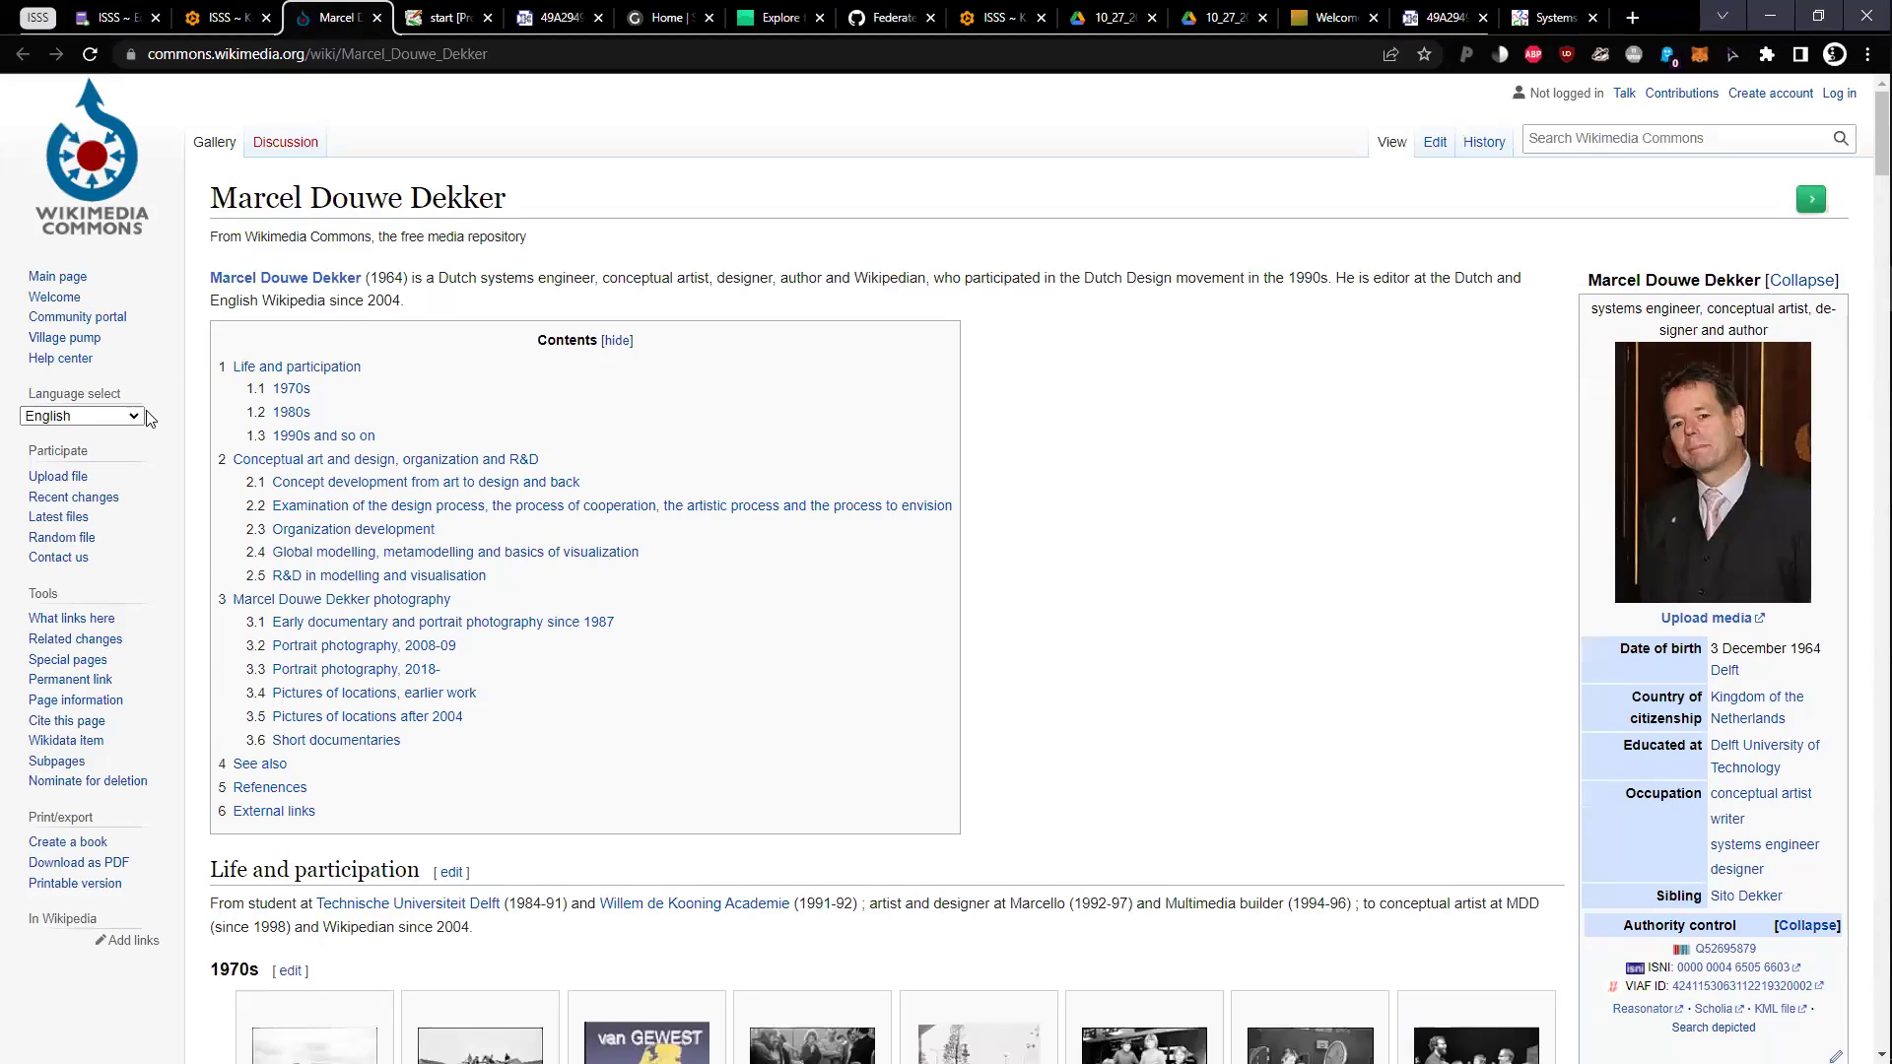
Search the editor's Commons page for 'systems'
{"action": "left_click", "coordinate": [367, 481]}
{"action": "scroll", "coordinate": [438, 522], "scroll_direction": "down", "scroll_amount": 20}
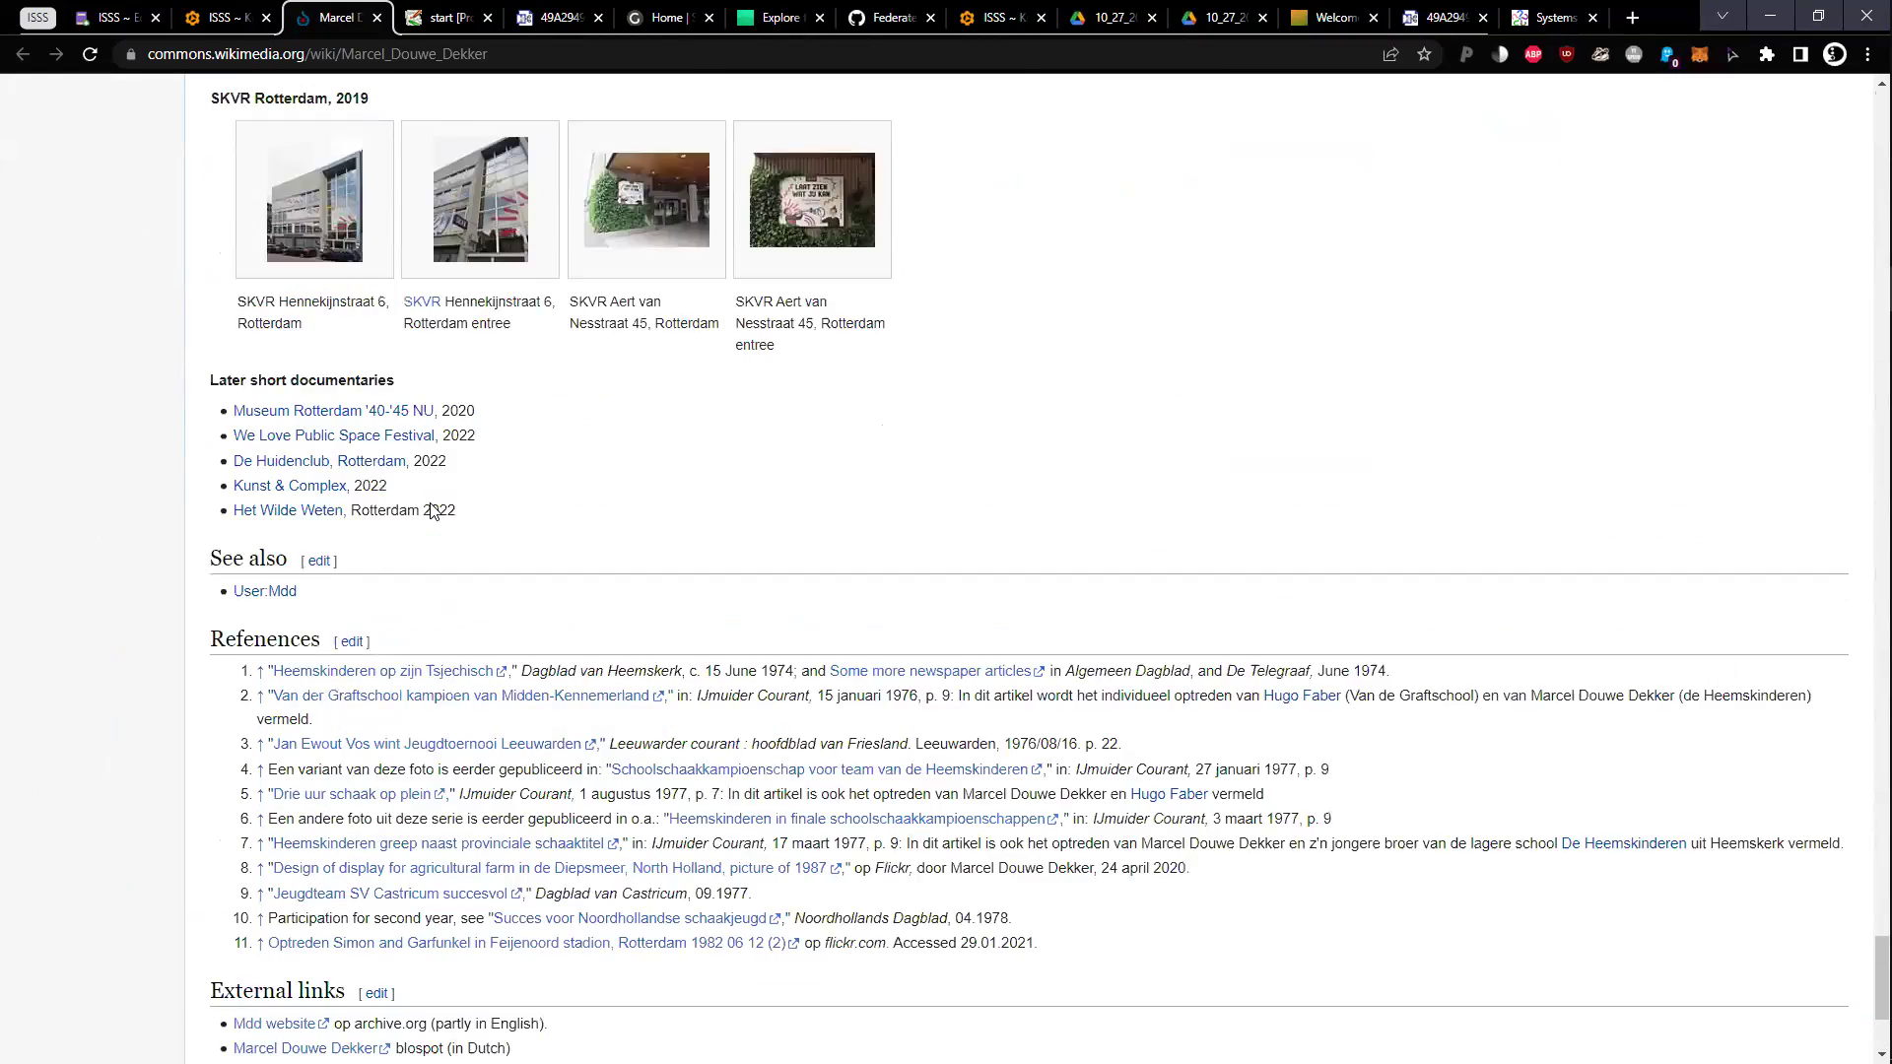
{"action": "scroll", "coordinate": [439, 522], "scroll_direction": "up", "scroll_amount": 1}
{"action": "key", "text": "ctrl+f"}
{"action": "type", "text": "system"}
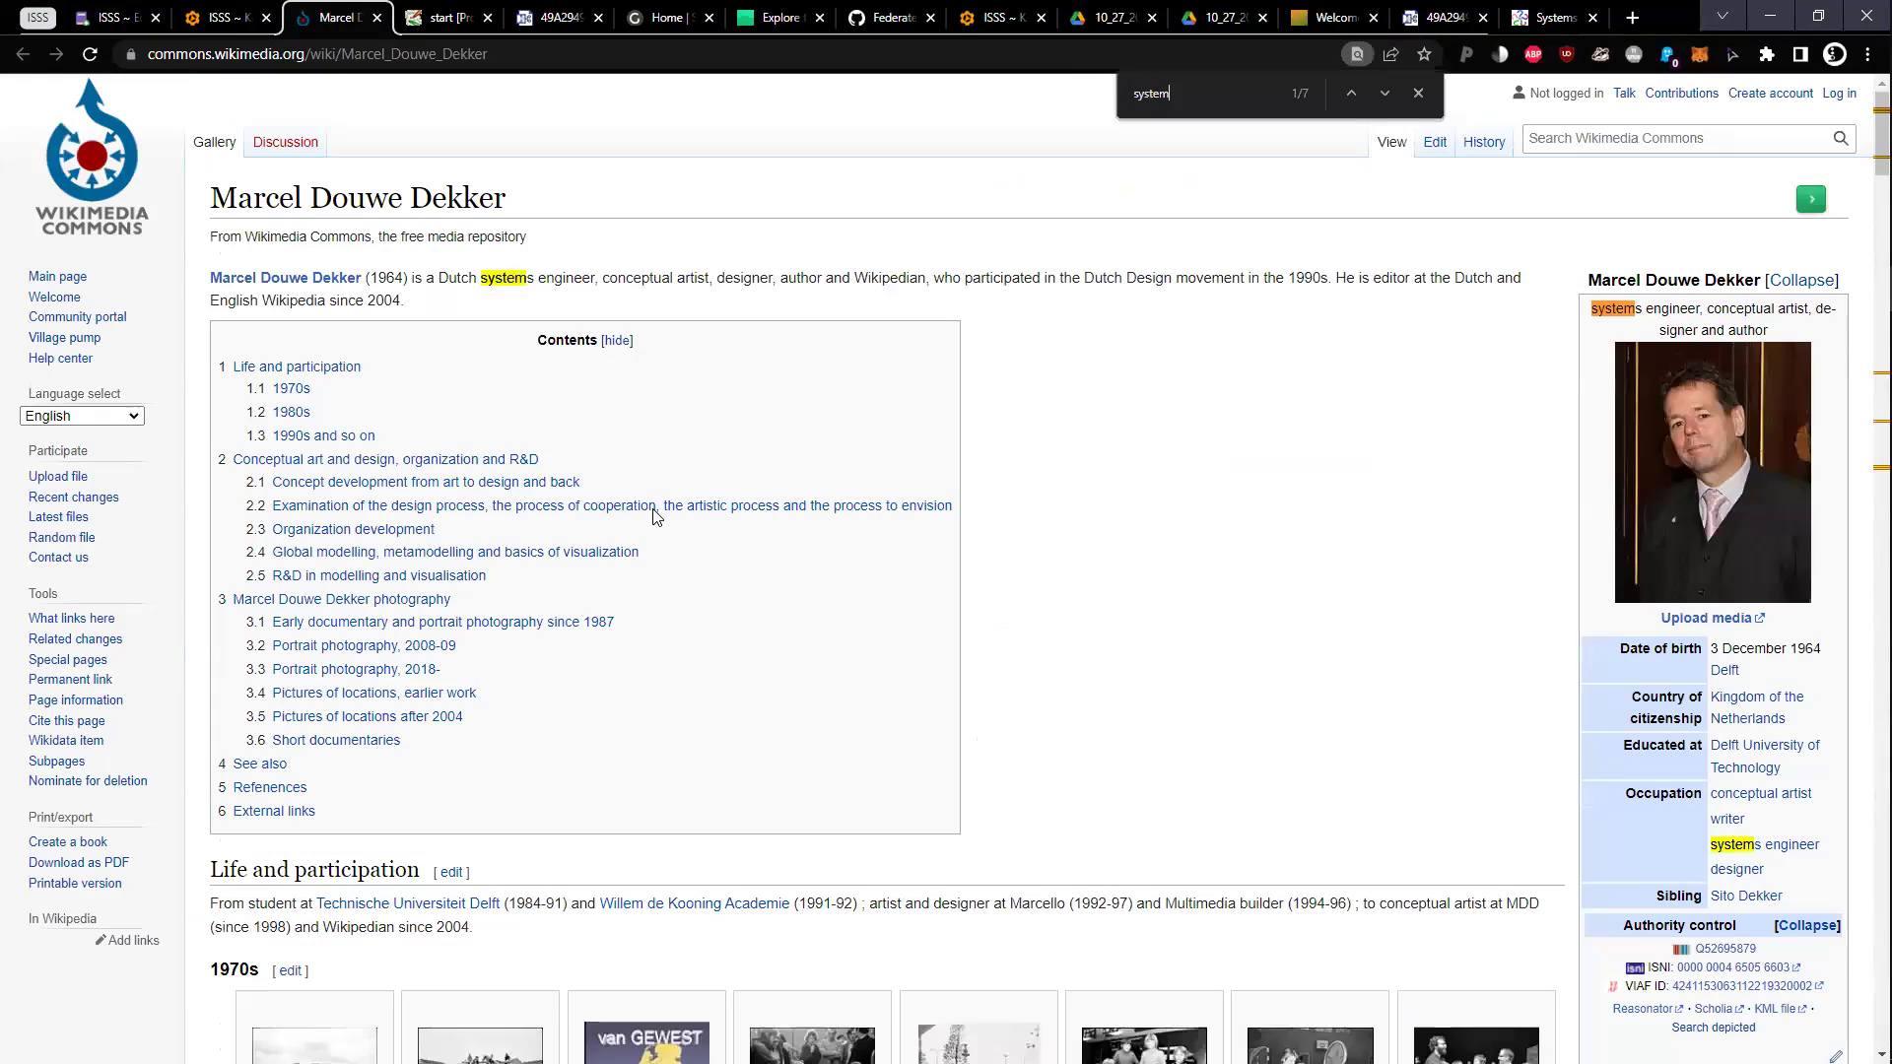
{"action": "type", "text": "s"}
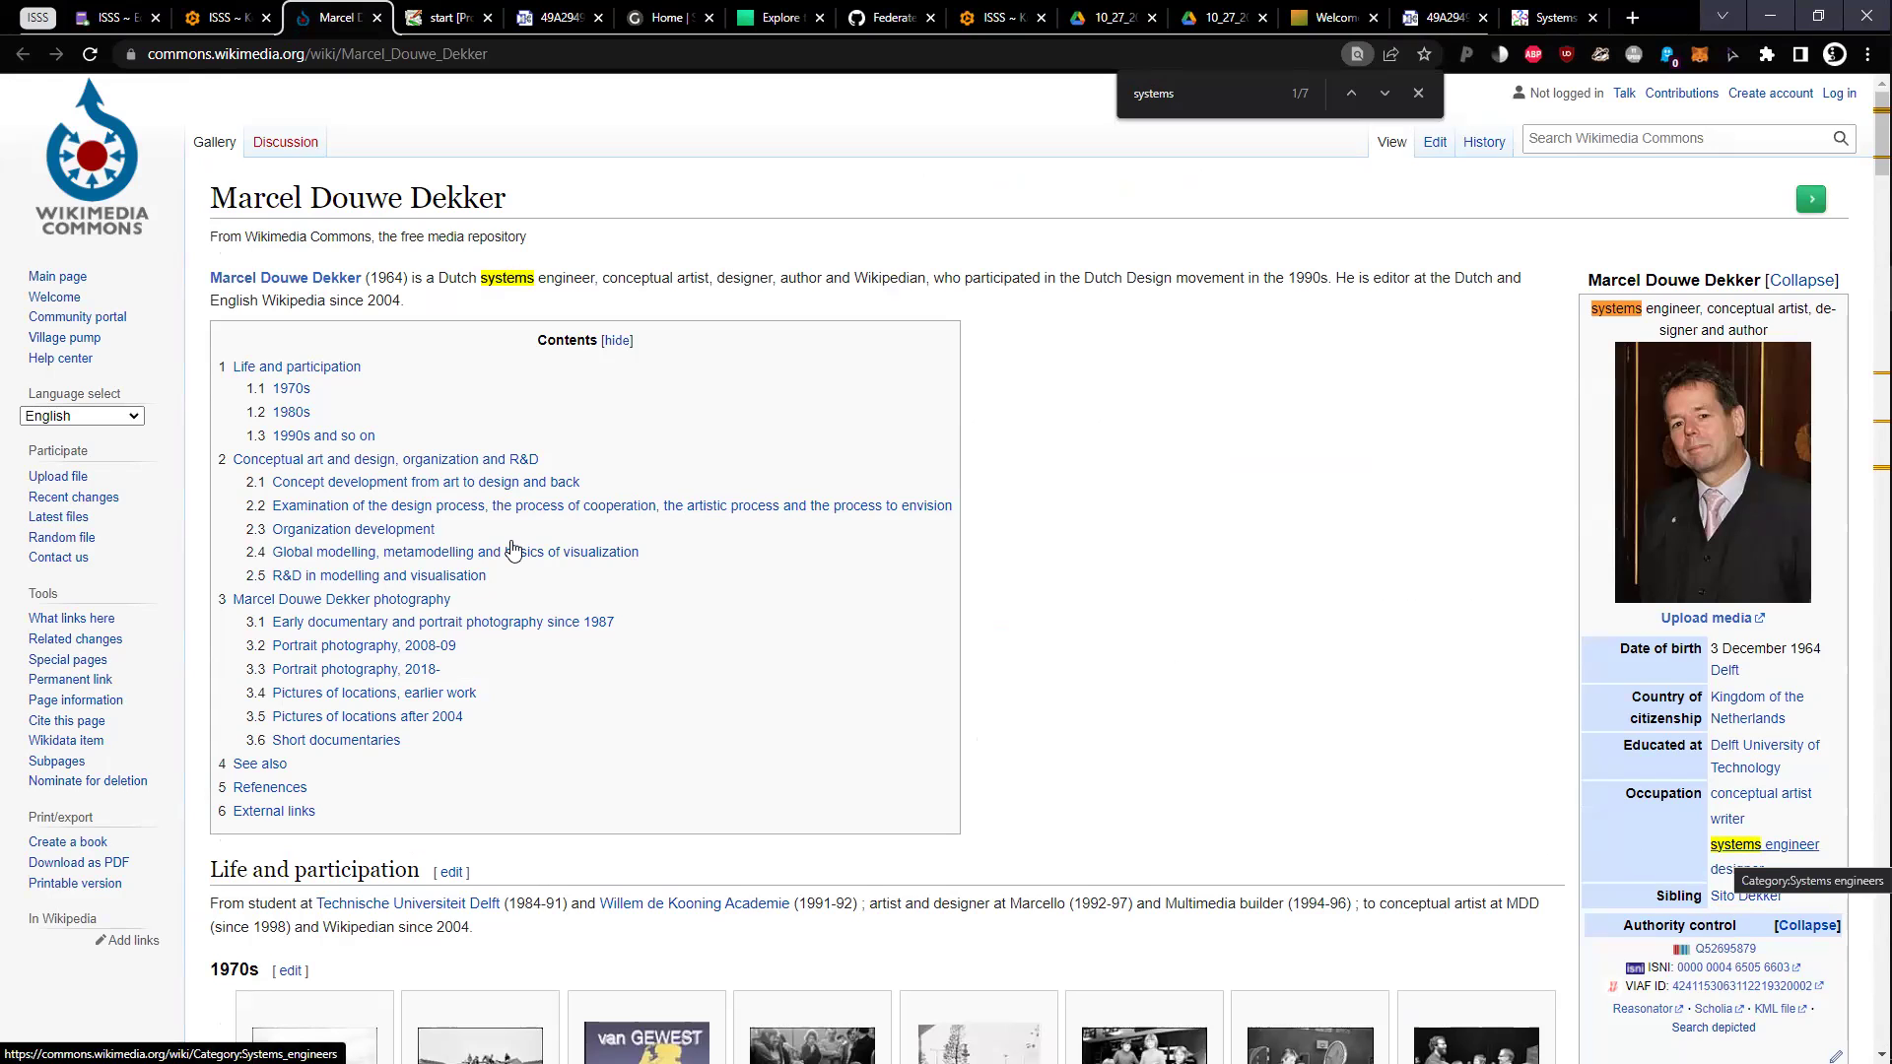
{"action": "scroll", "coordinate": [522, 563], "scroll_direction": "down", "scroll_amount": 20}
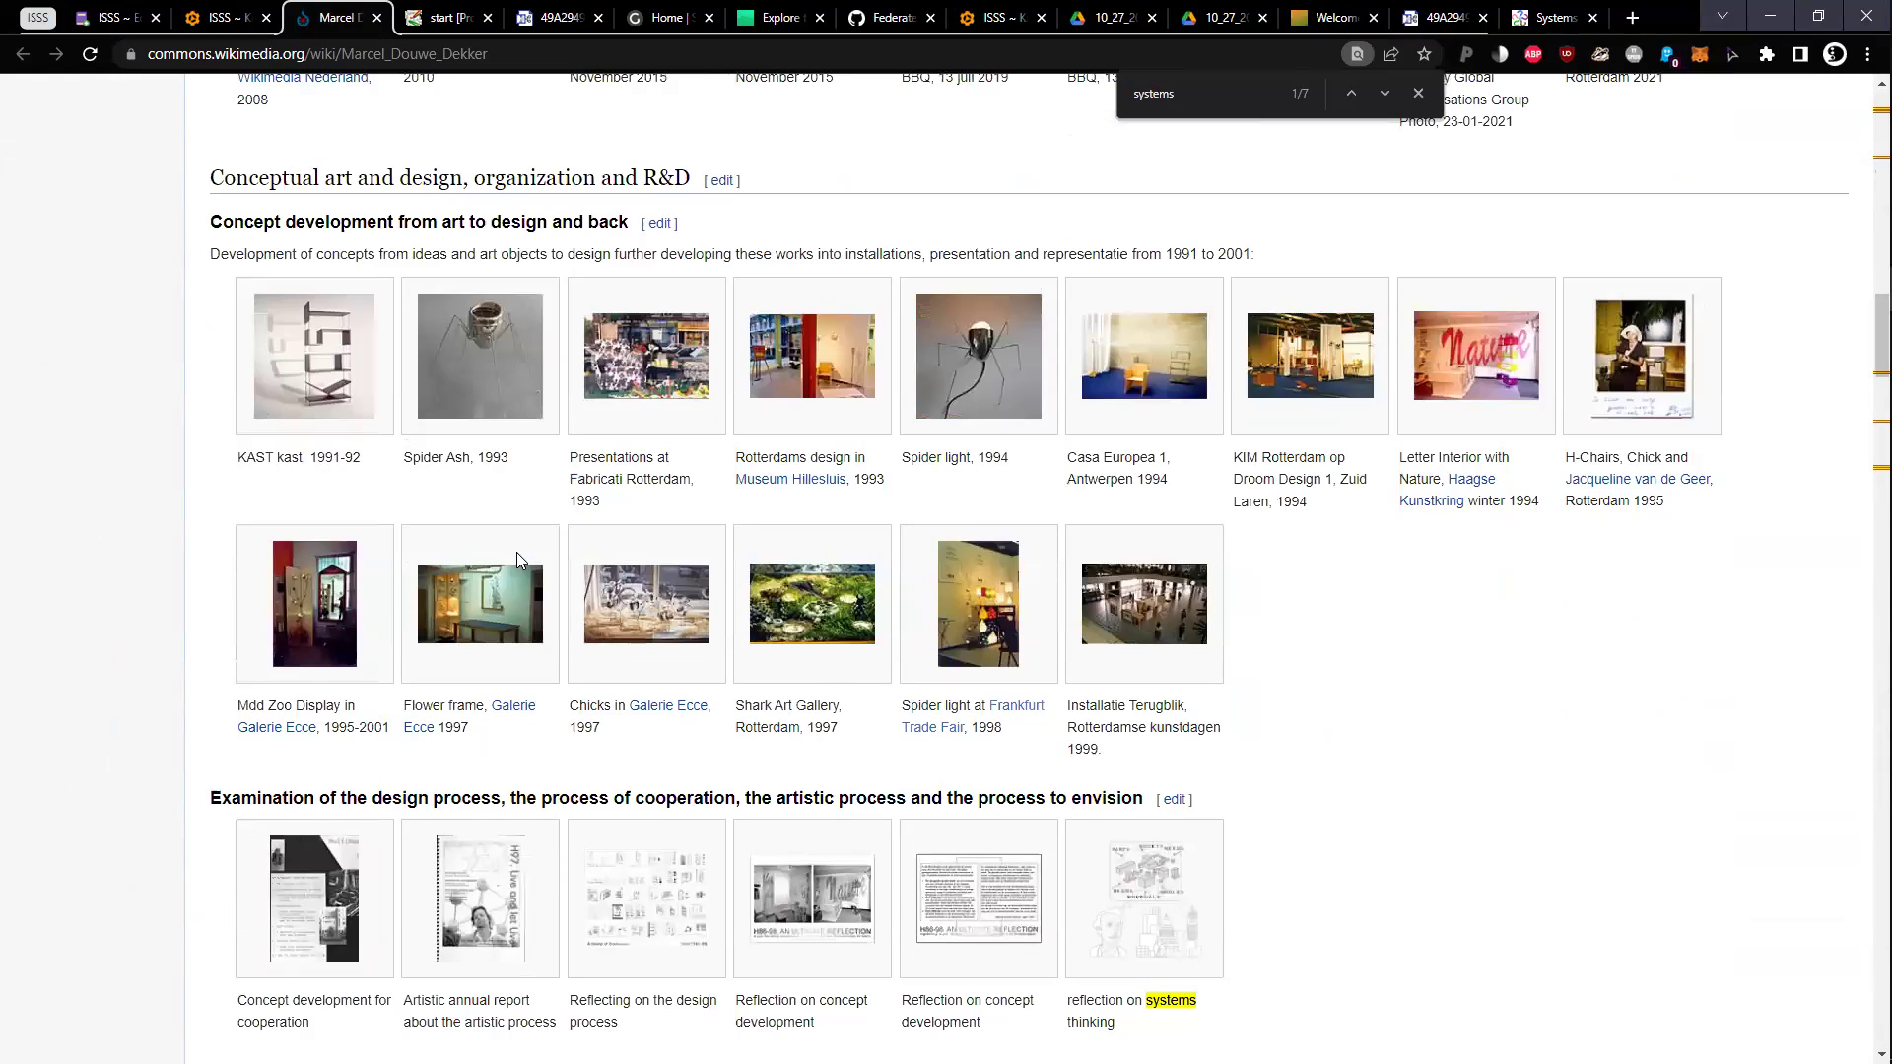
{"action": "scroll", "coordinate": [516, 554], "scroll_direction": "up", "scroll_amount": 12}
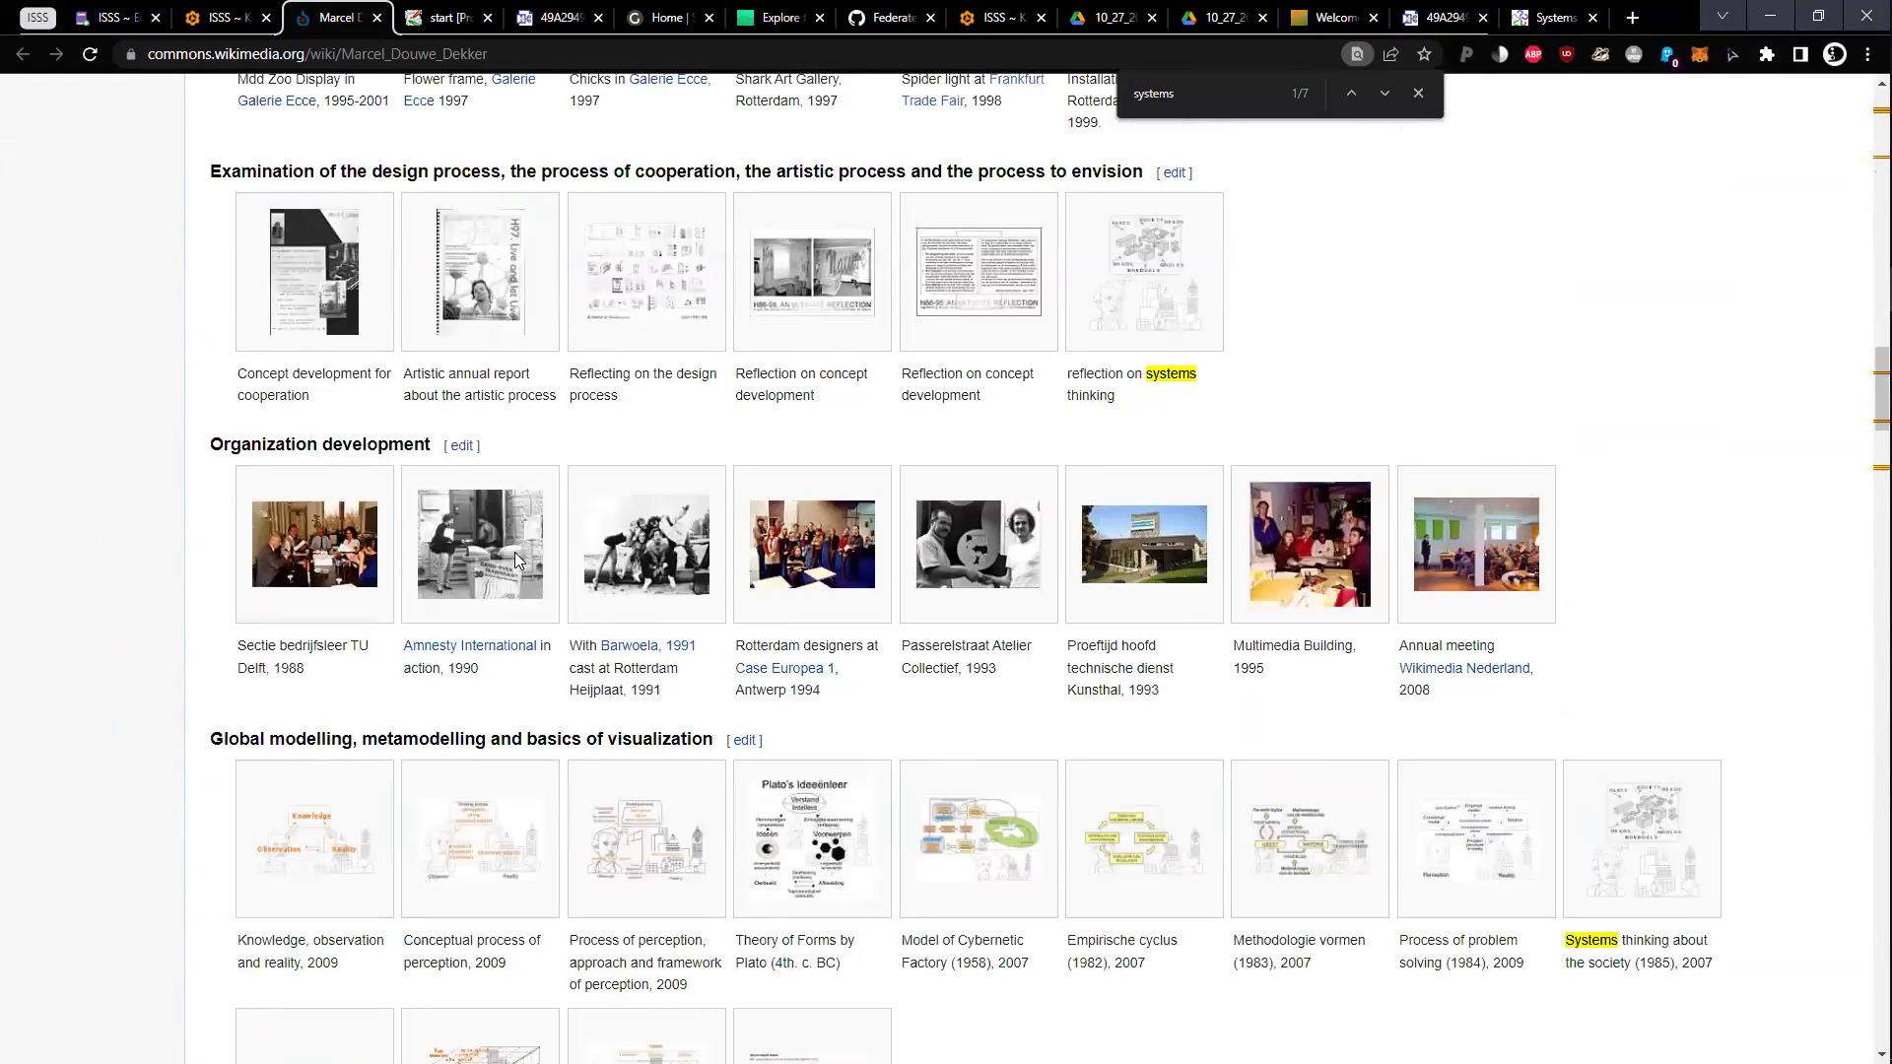
View the gallery full size, from Conceptual process of perception back to General diagram shapes
{"action": "left_click", "coordinate": [537, 846]}
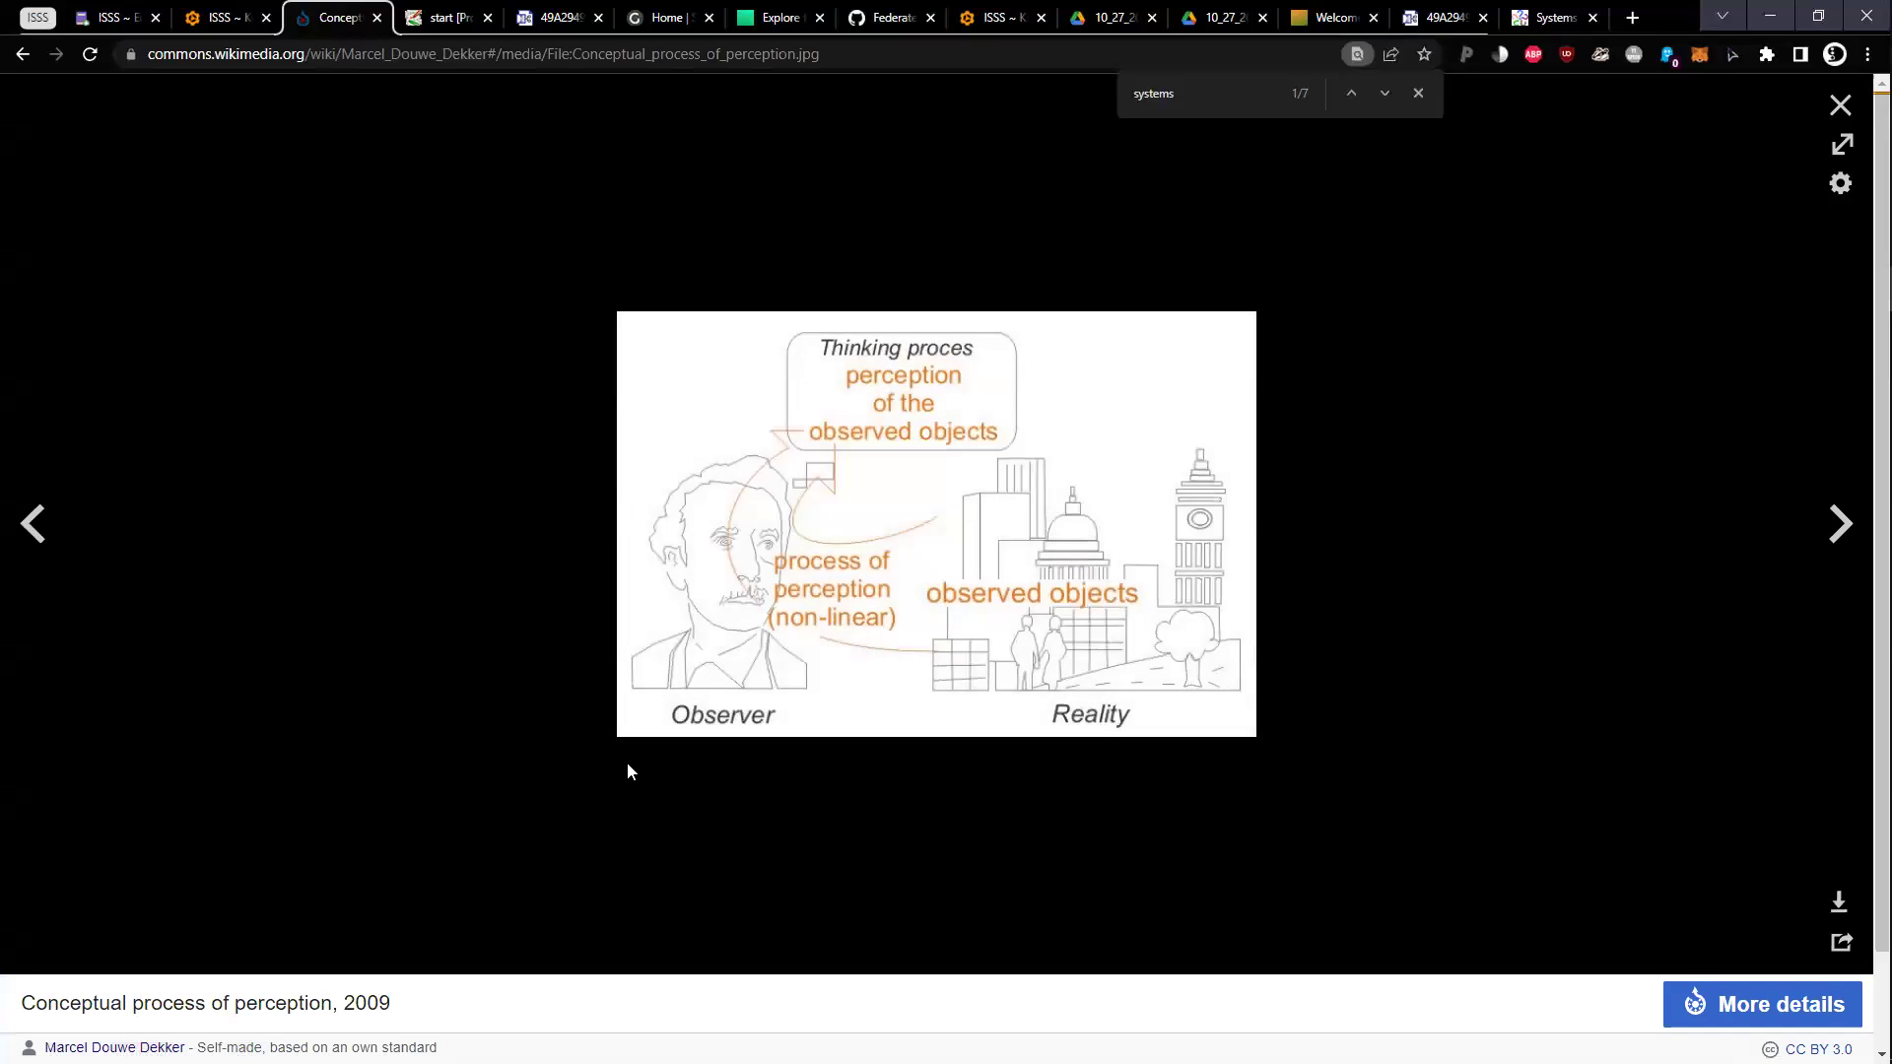
{"action": "left_click", "coordinate": [32, 527]}
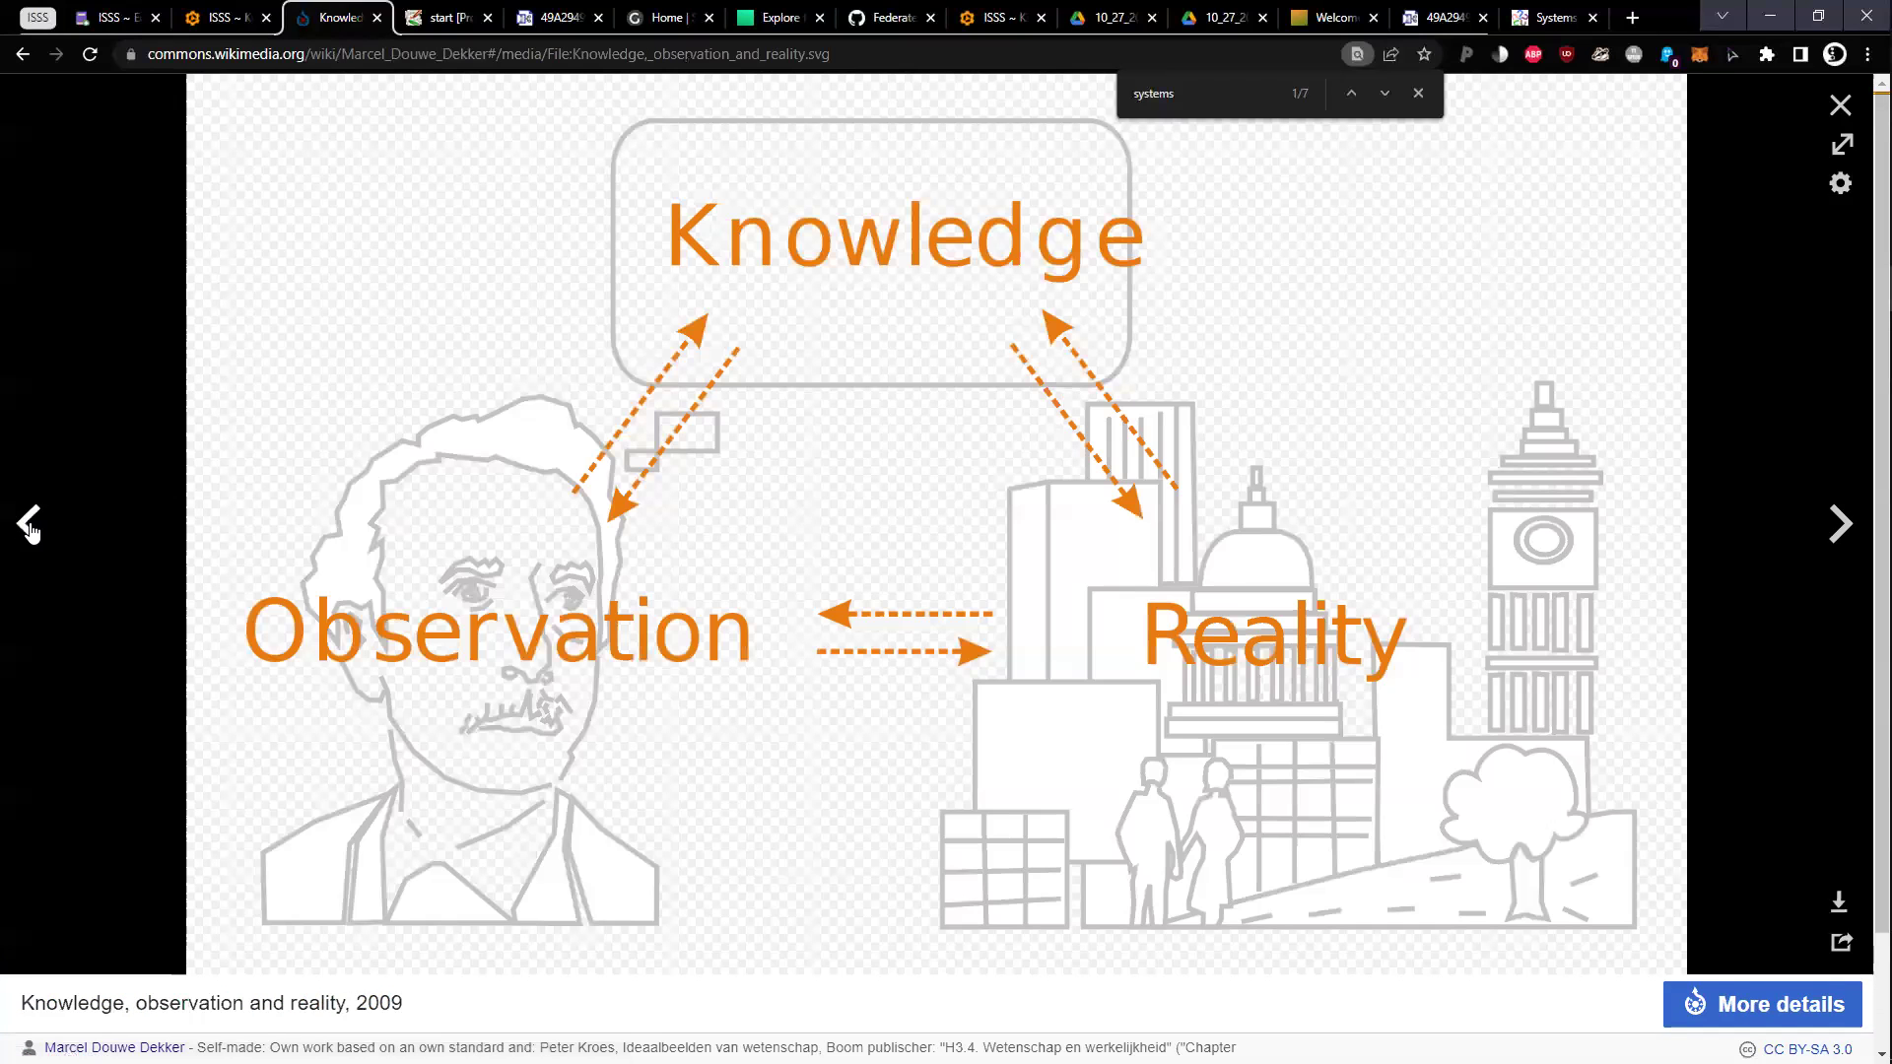
{"action": "left_click", "coordinate": [30, 524]}
{"action": "left_click", "coordinate": [31, 525]}
{"action": "left_click", "coordinate": [31, 524]}
{"action": "left_click", "coordinate": [31, 527]}
{"action": "left_click", "coordinate": [31, 528]}
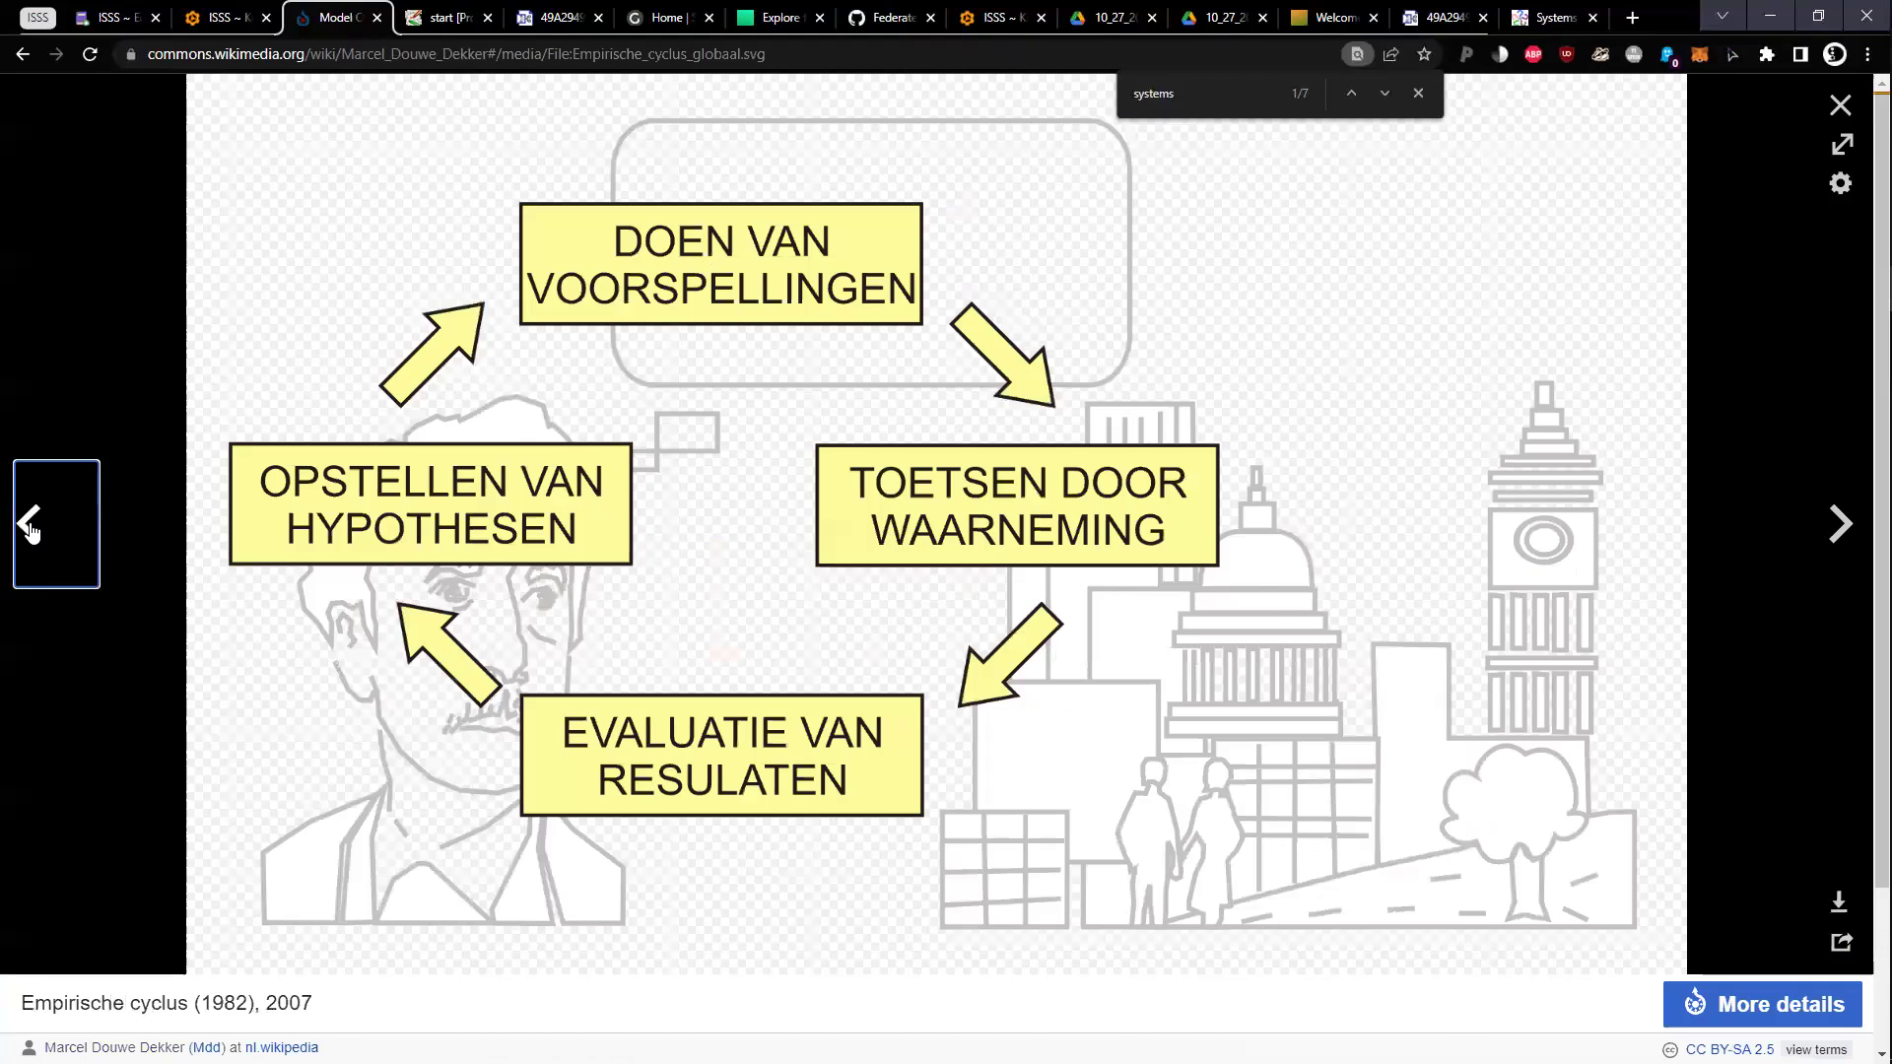
{"action": "left_click", "coordinate": [30, 527]}
{"action": "left_click", "coordinate": [30, 527]}
{"action": "left_click", "coordinate": [31, 527]}
{"action": "left_click", "coordinate": [31, 527]}
{"action": "left_click", "coordinate": [31, 527]}
{"action": "left_click", "coordinate": [31, 527]}
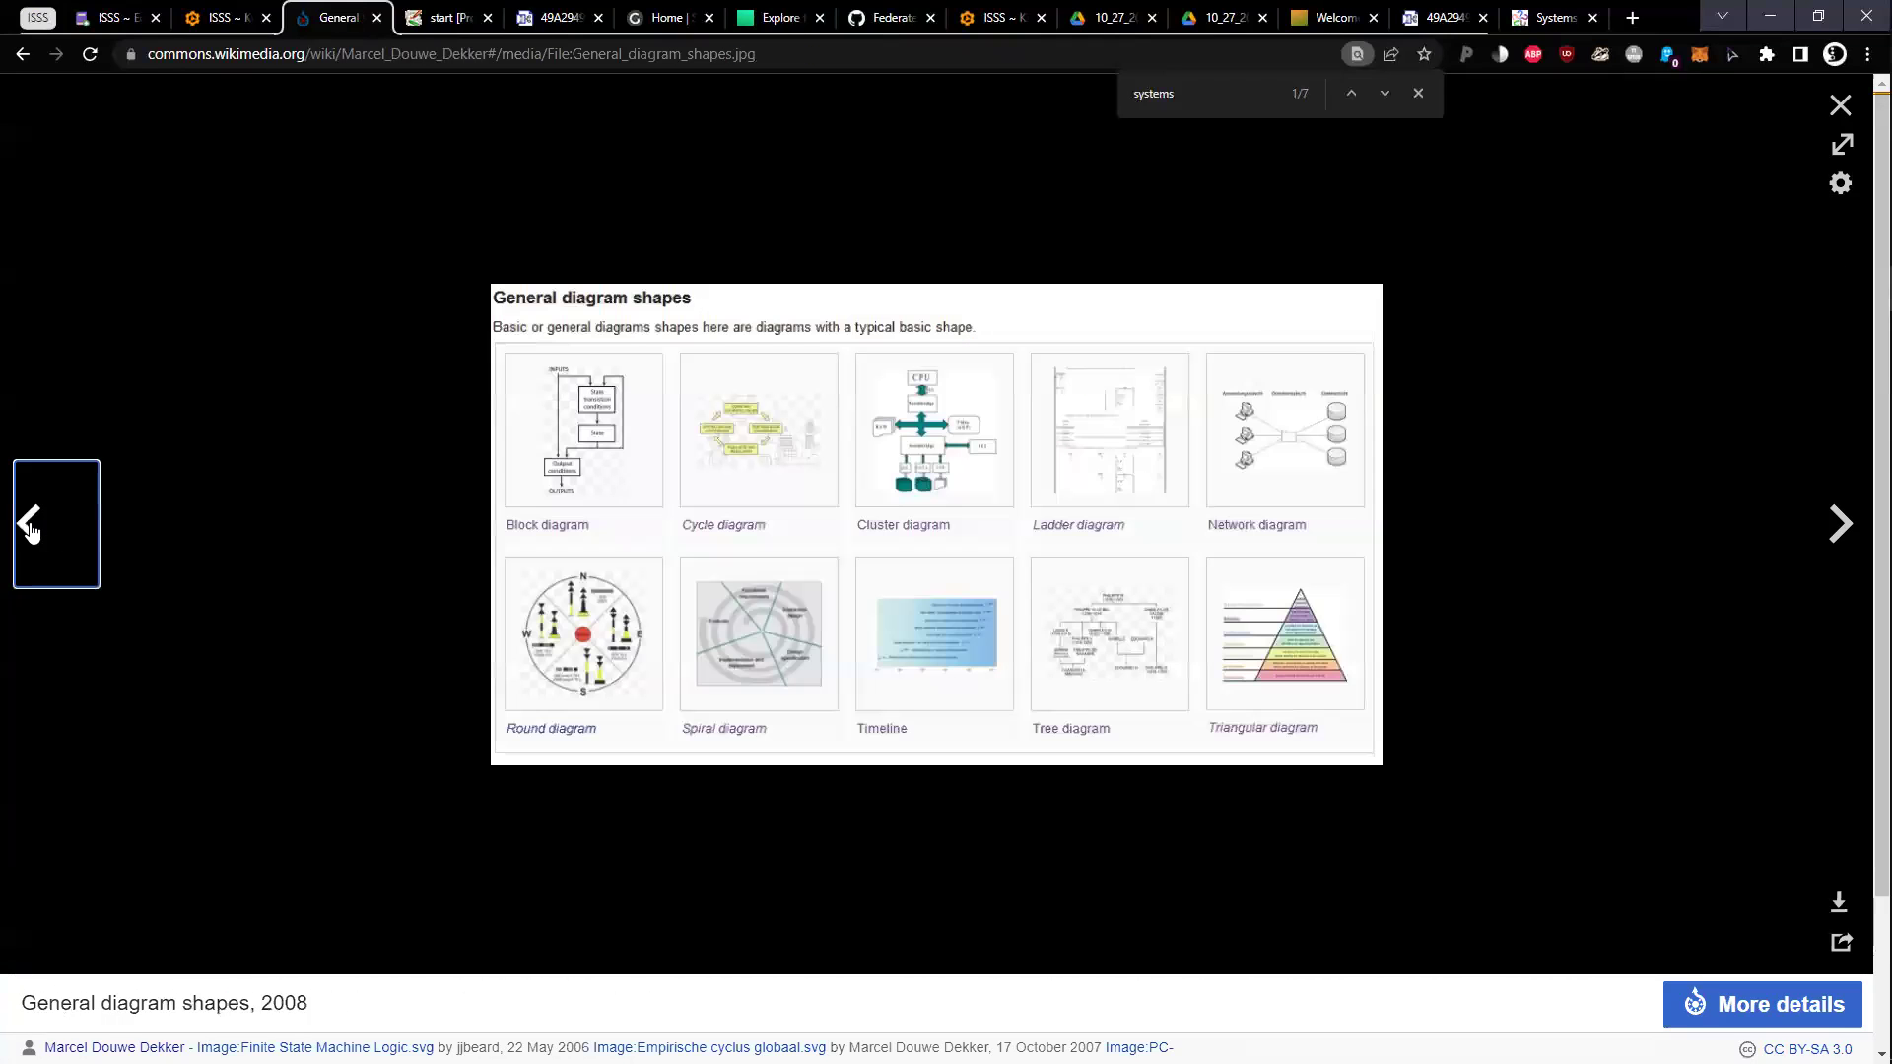
{"action": "left_click", "coordinate": [30, 527]}
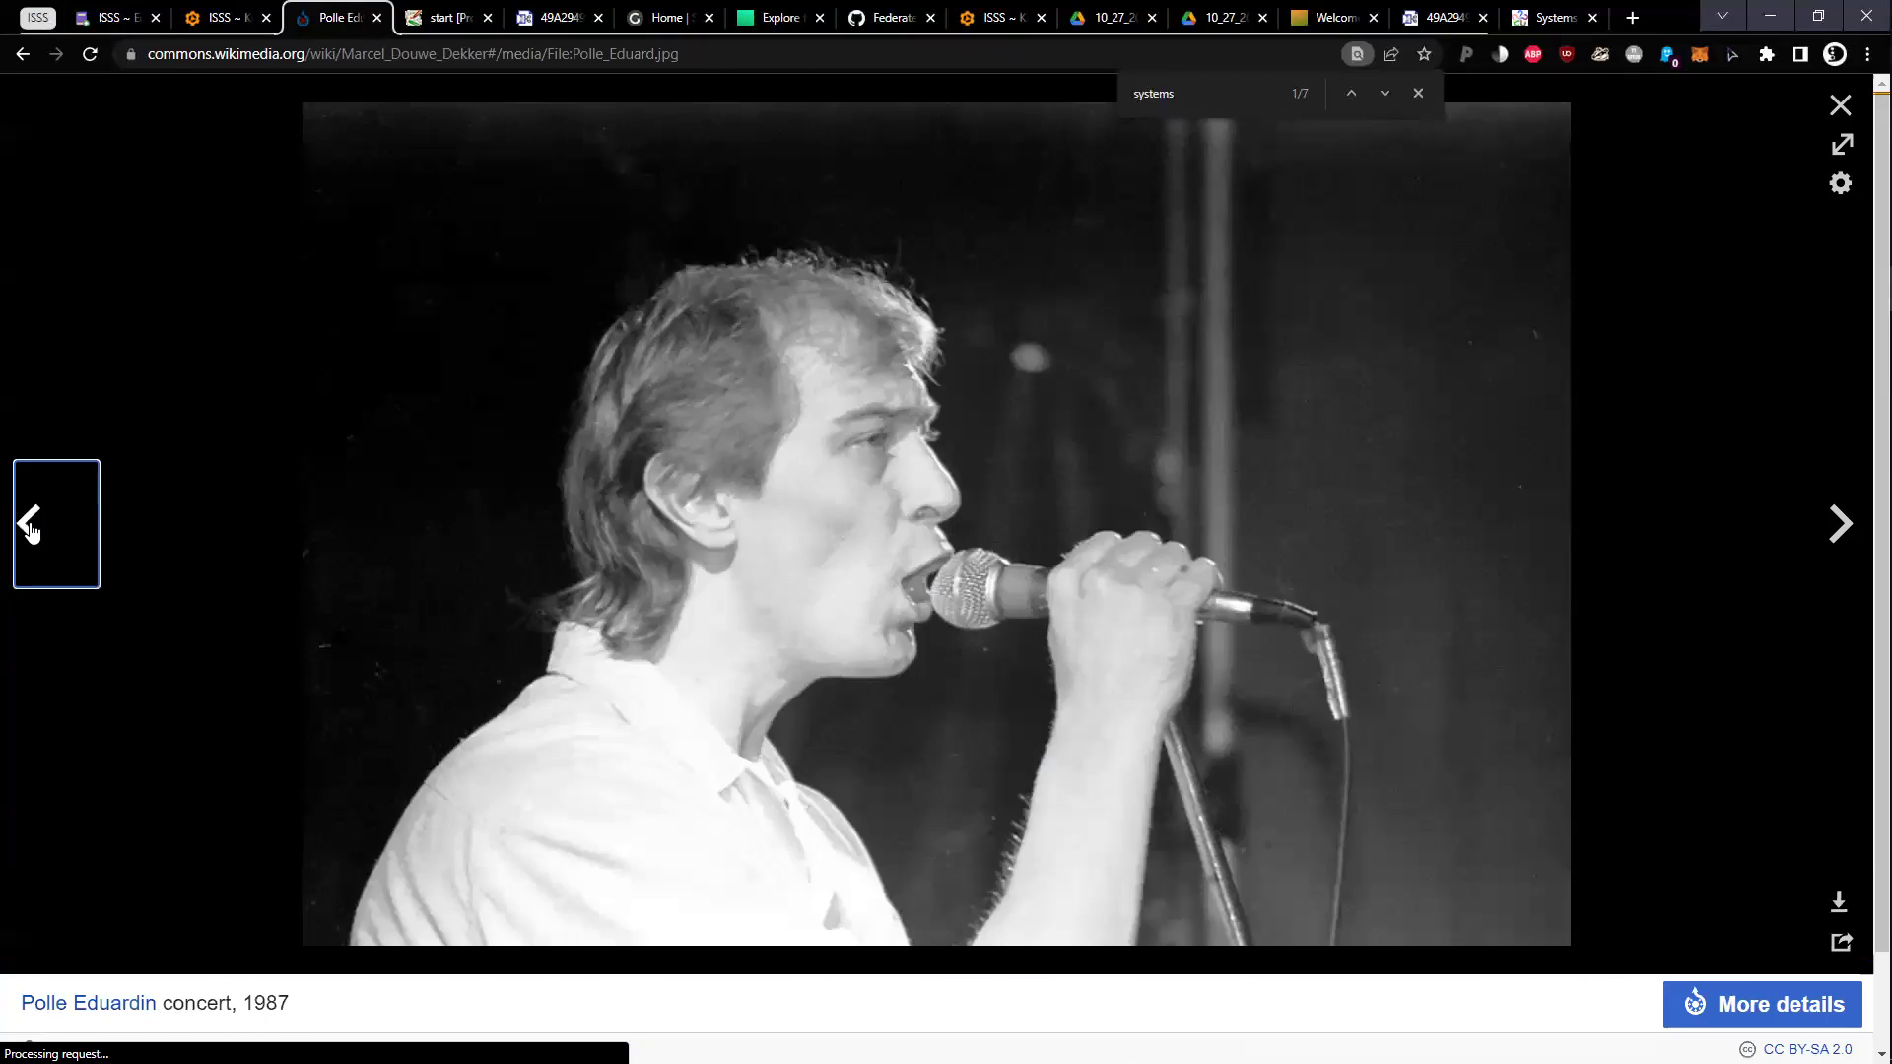
{"action": "key", "text": "Right"}
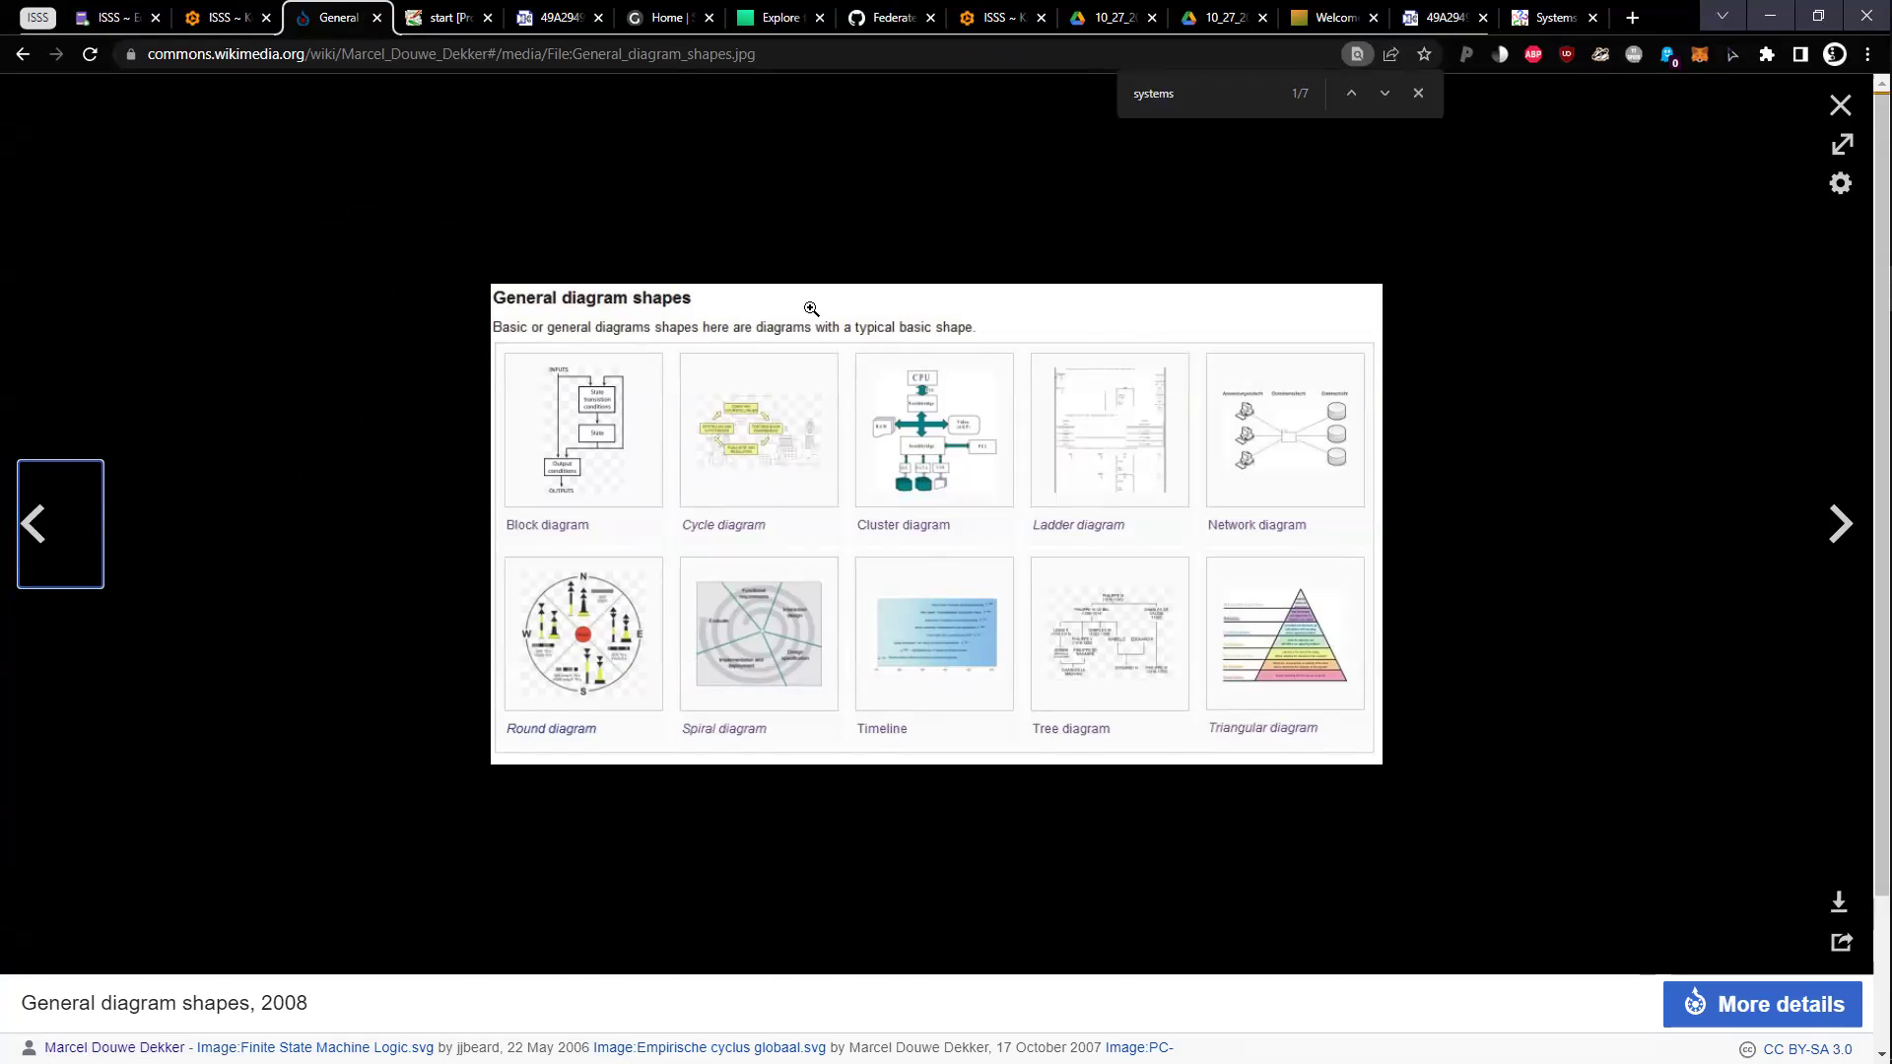
{"action": "left_click", "coordinate": [1839, 110]}
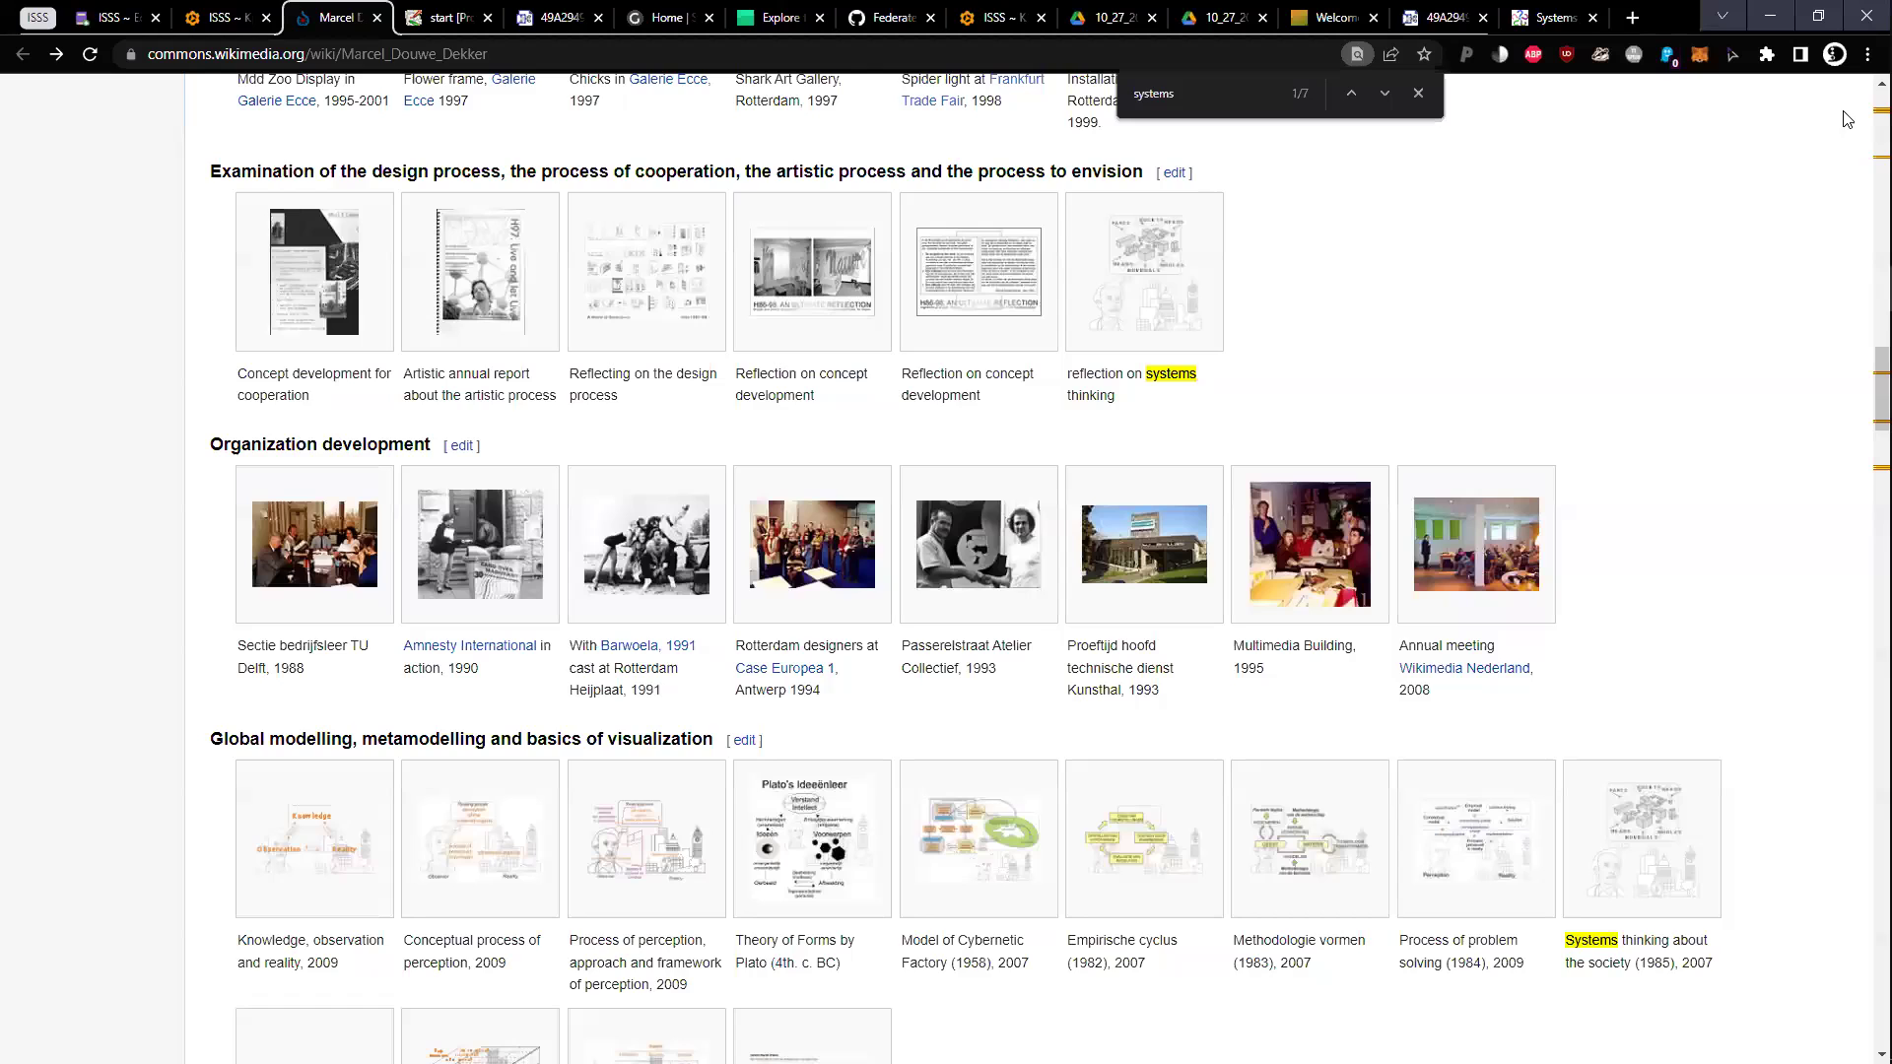
View the CIMOSA cube diagram full size, then close it
{"action": "scroll", "coordinate": [562, 729], "scroll_direction": "down", "scroll_amount": 3}
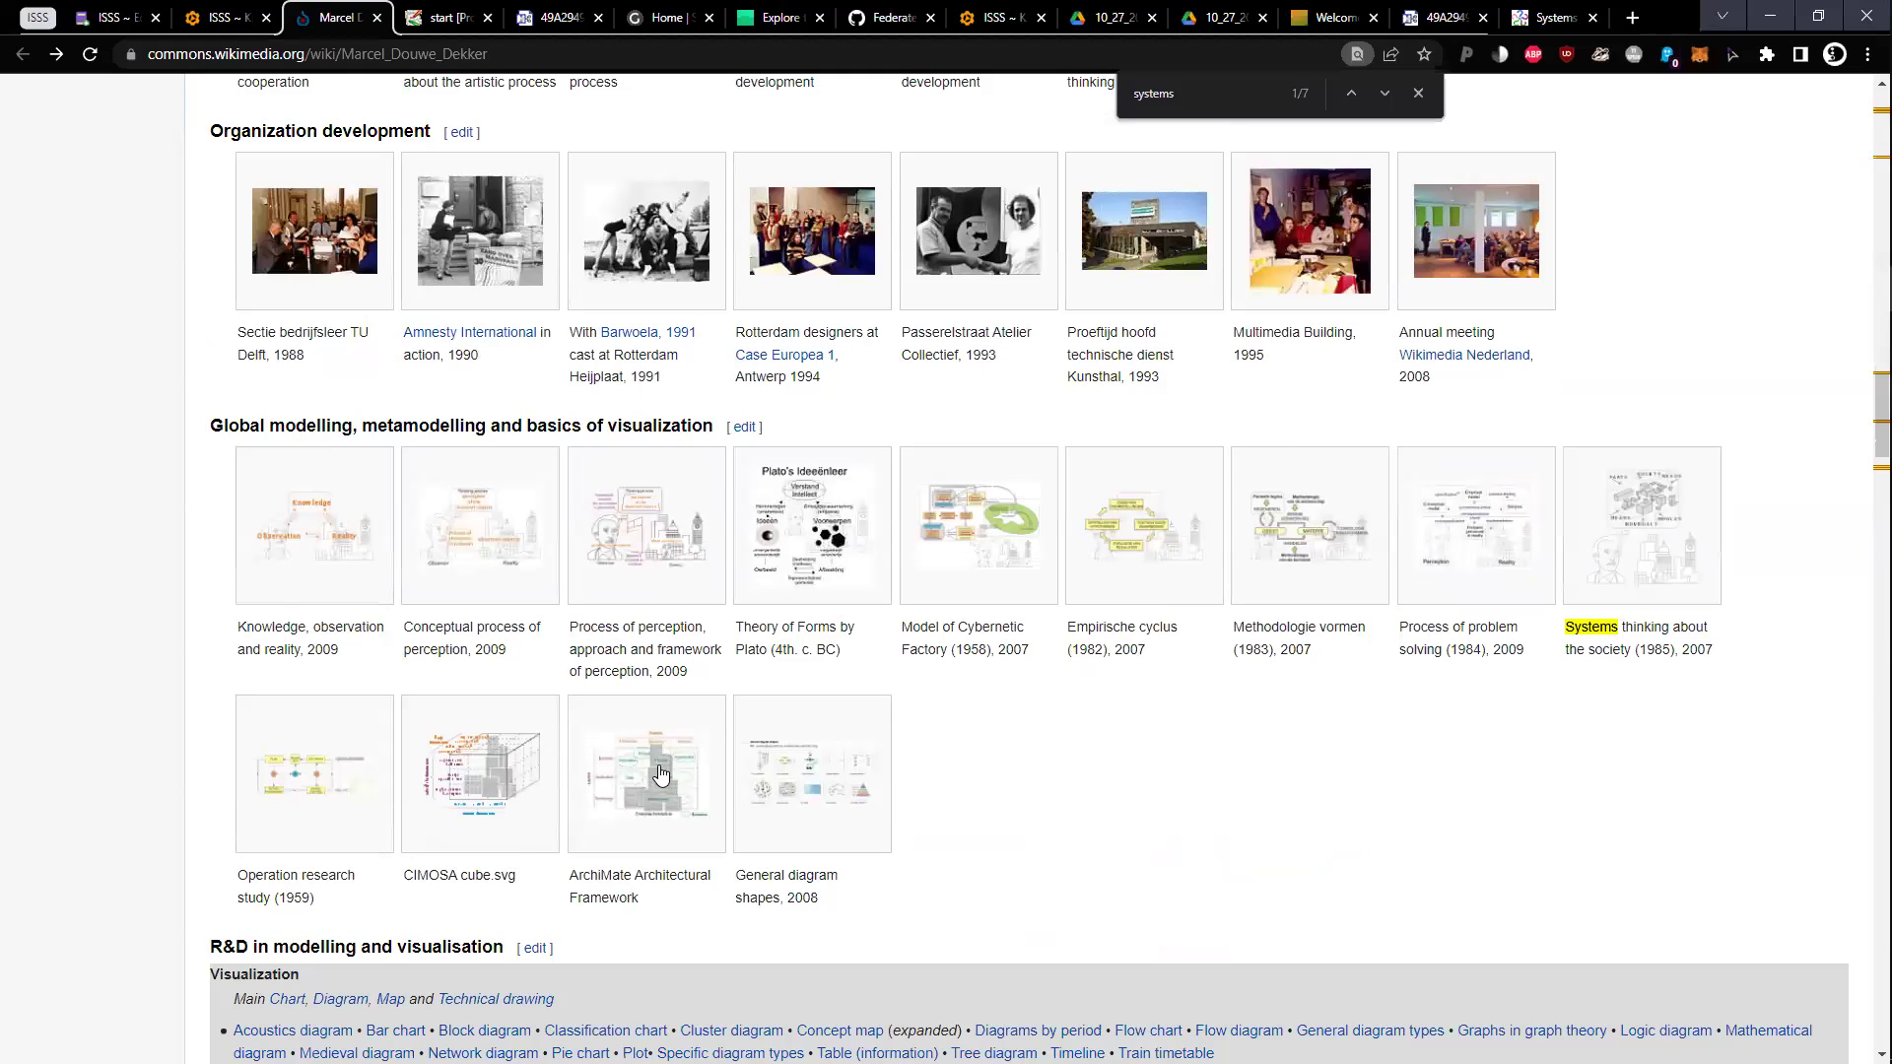
{"action": "left_click", "coordinate": [524, 781]}
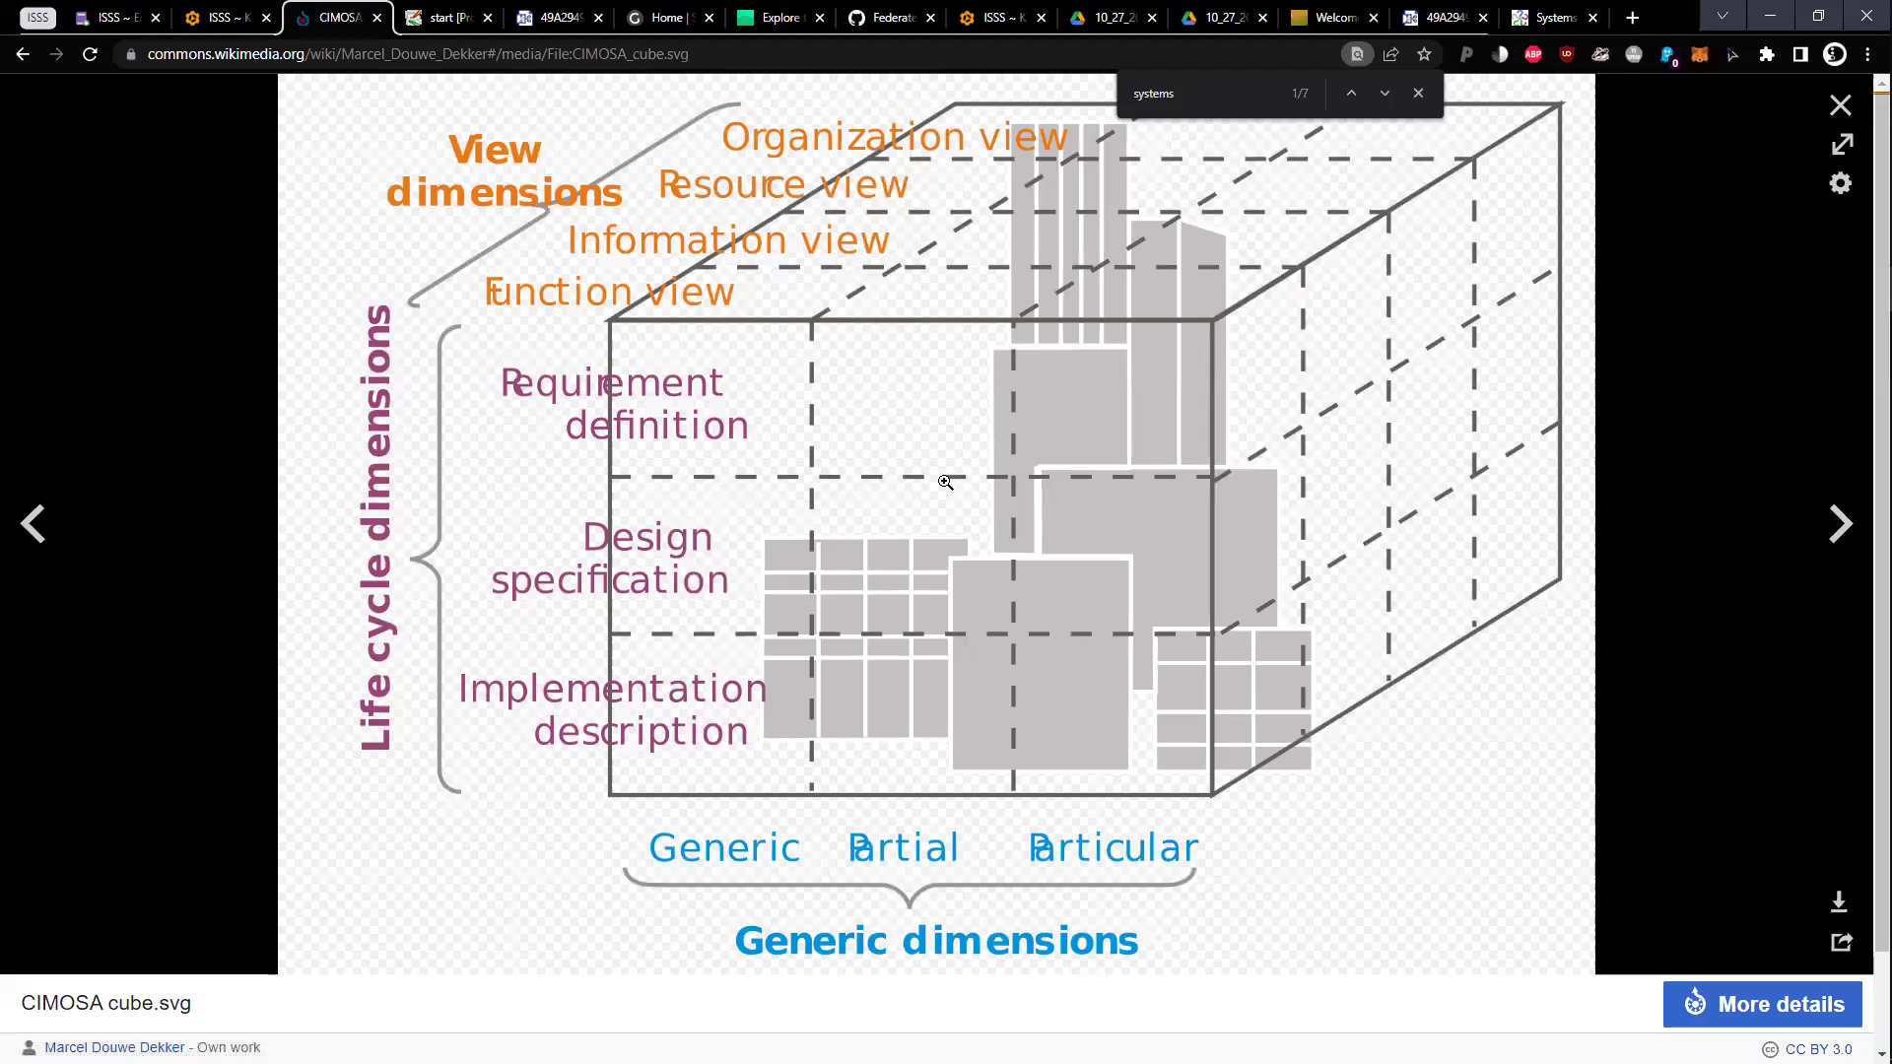
{"action": "left_click", "coordinate": [1839, 105]}
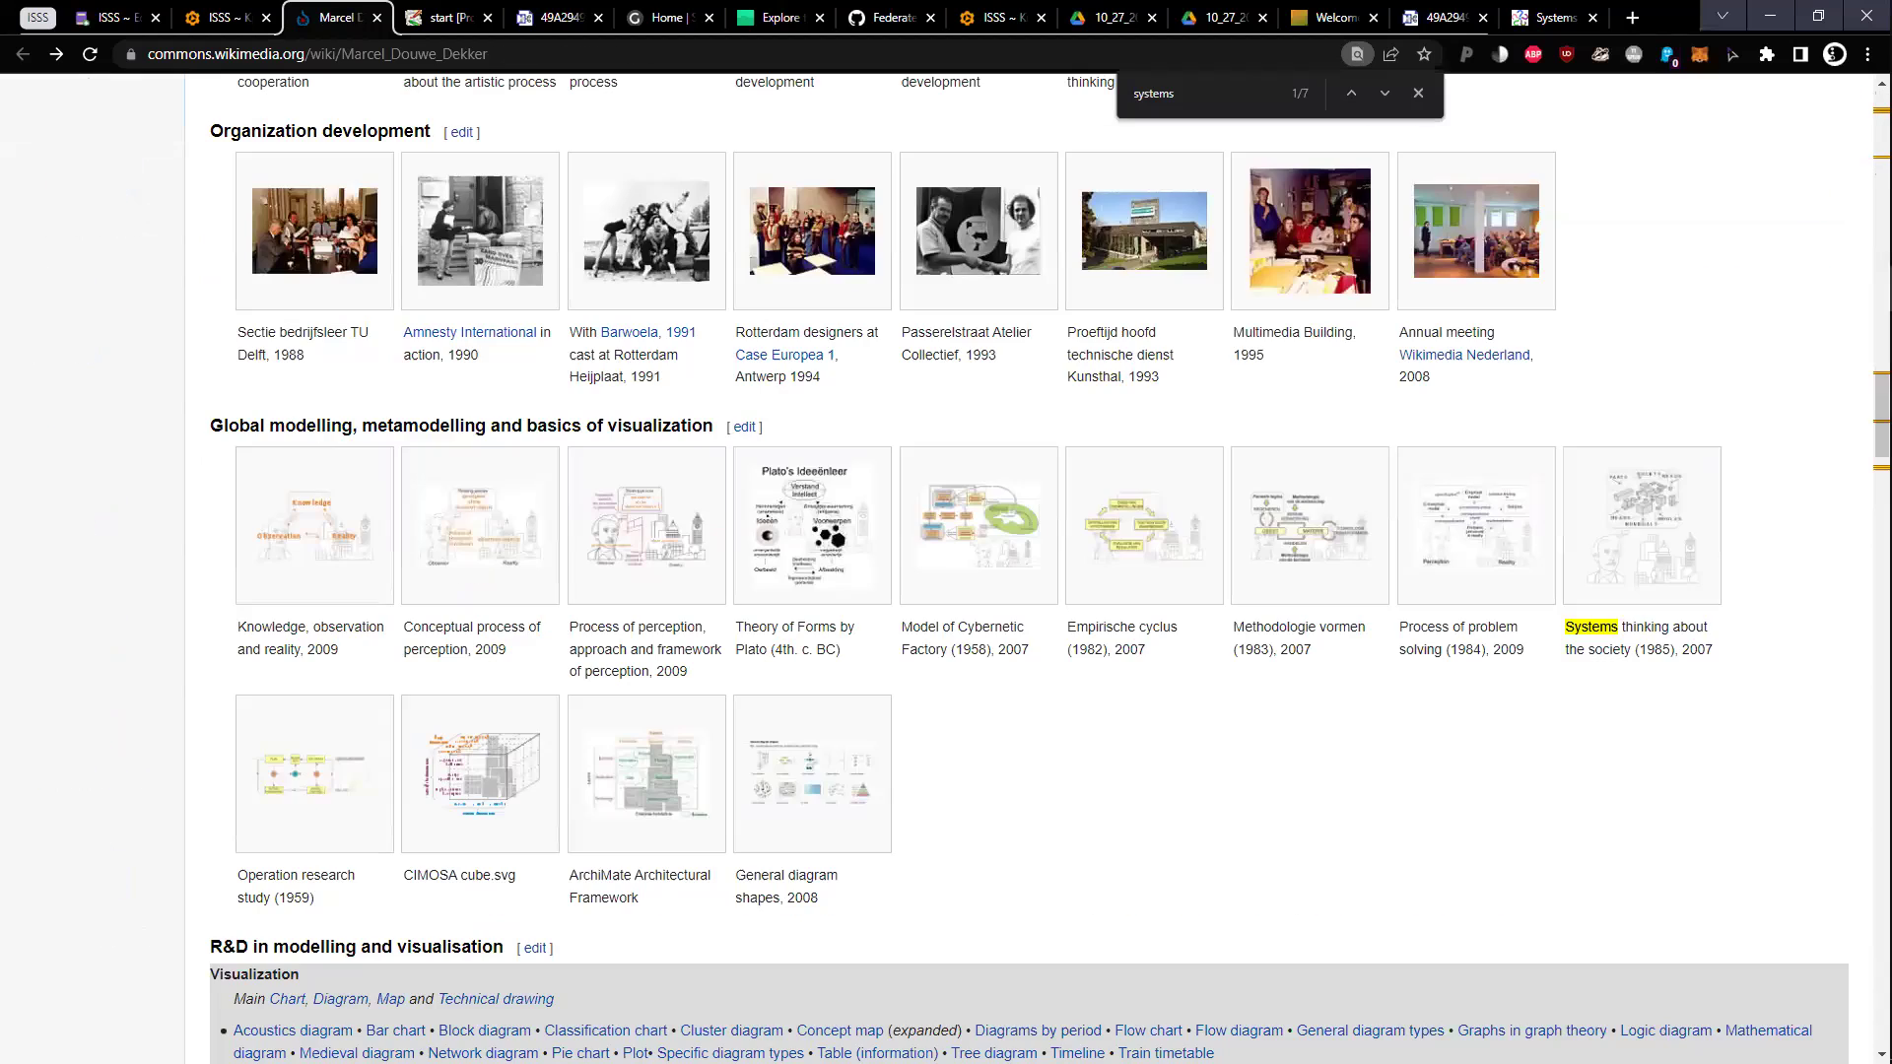
Open the User:Mdd Commons page from the link in the Coda notes
{"action": "left_click", "coordinate": [248, 13]}
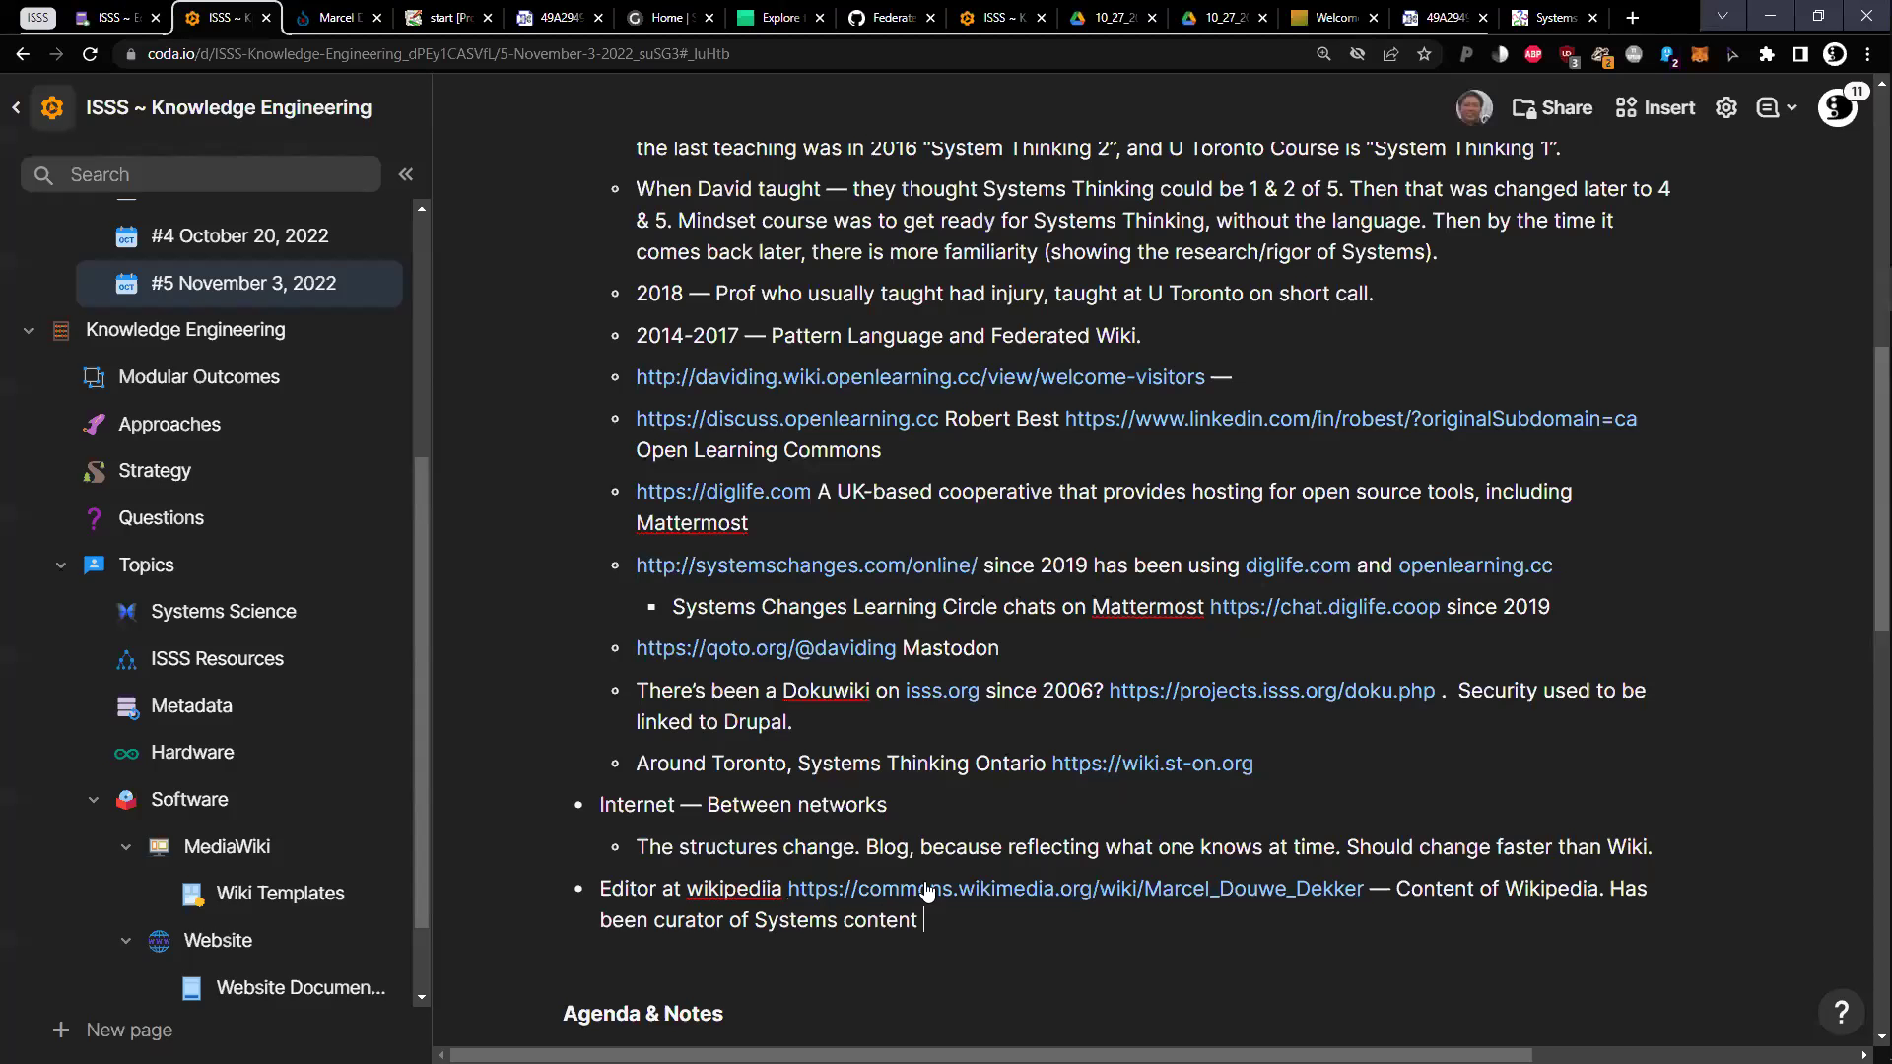
{"action": "left_click", "coordinate": [985, 927]}
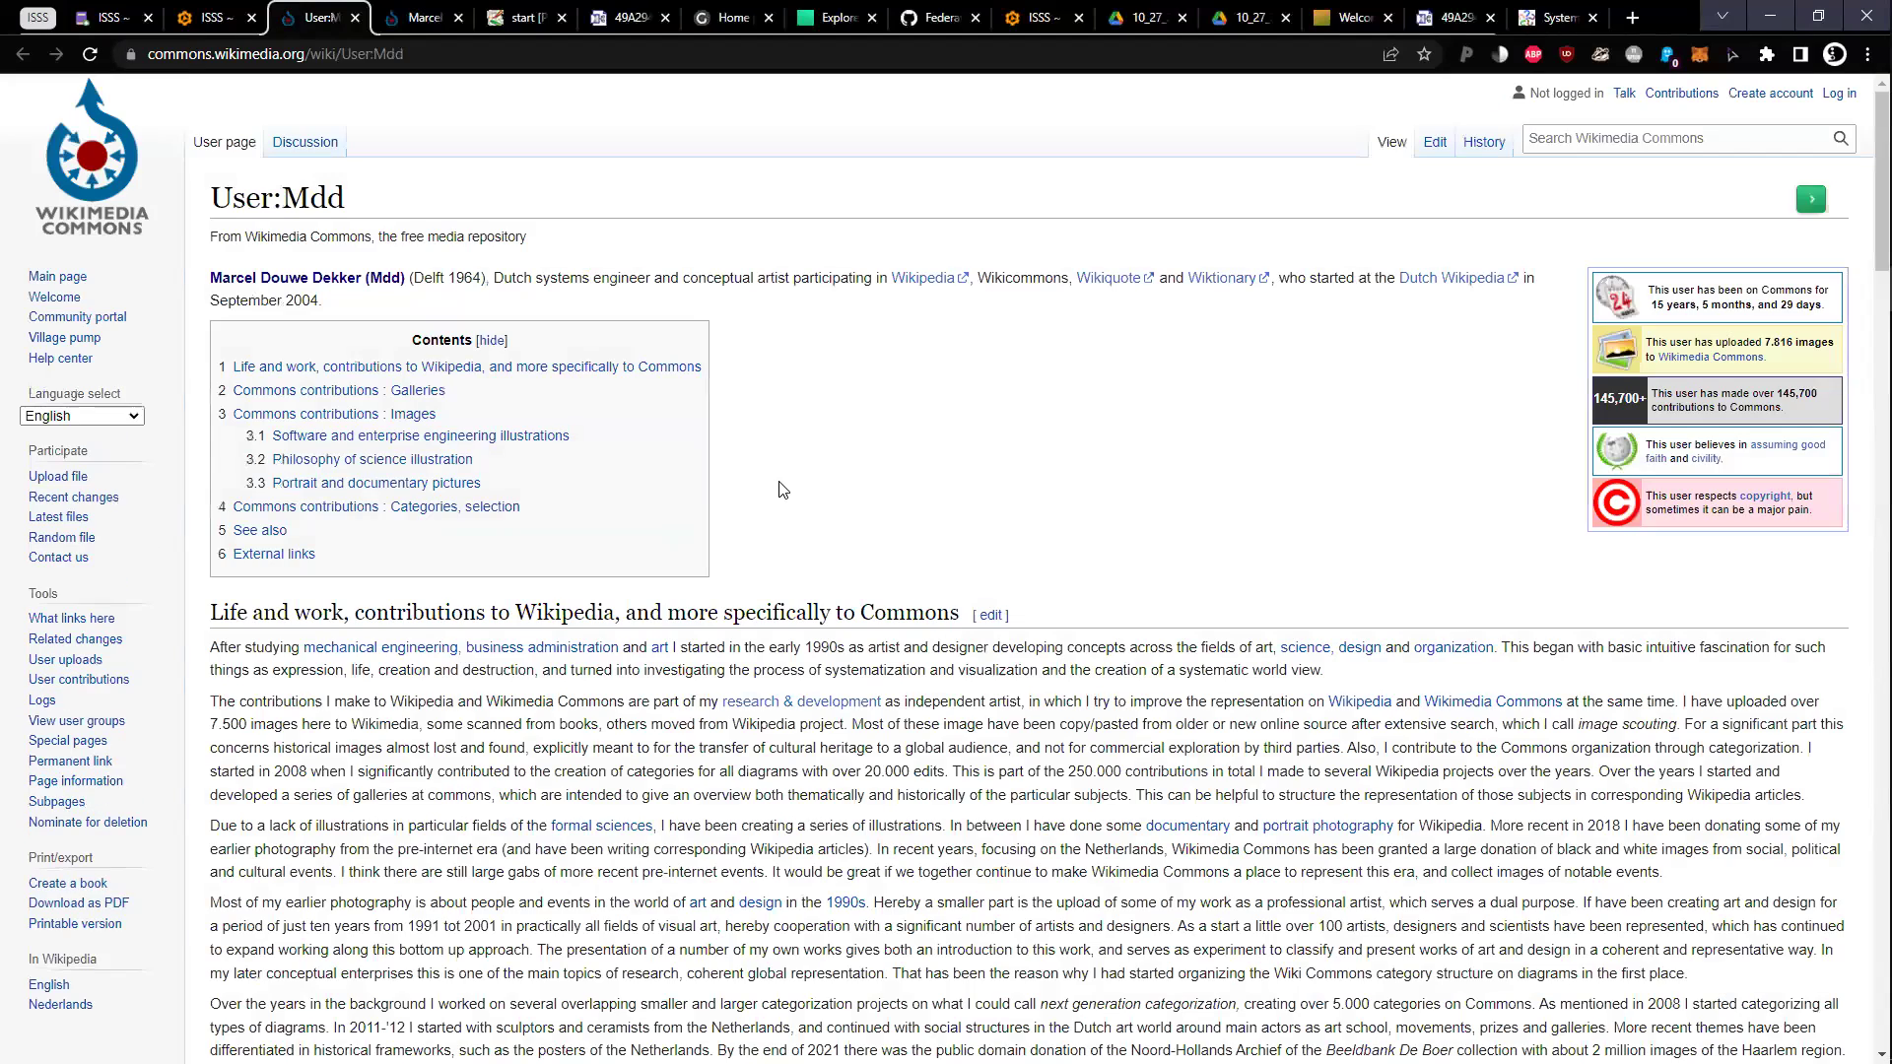
{"action": "scroll", "coordinate": [831, 508], "scroll_direction": "down", "scroll_amount": 4}
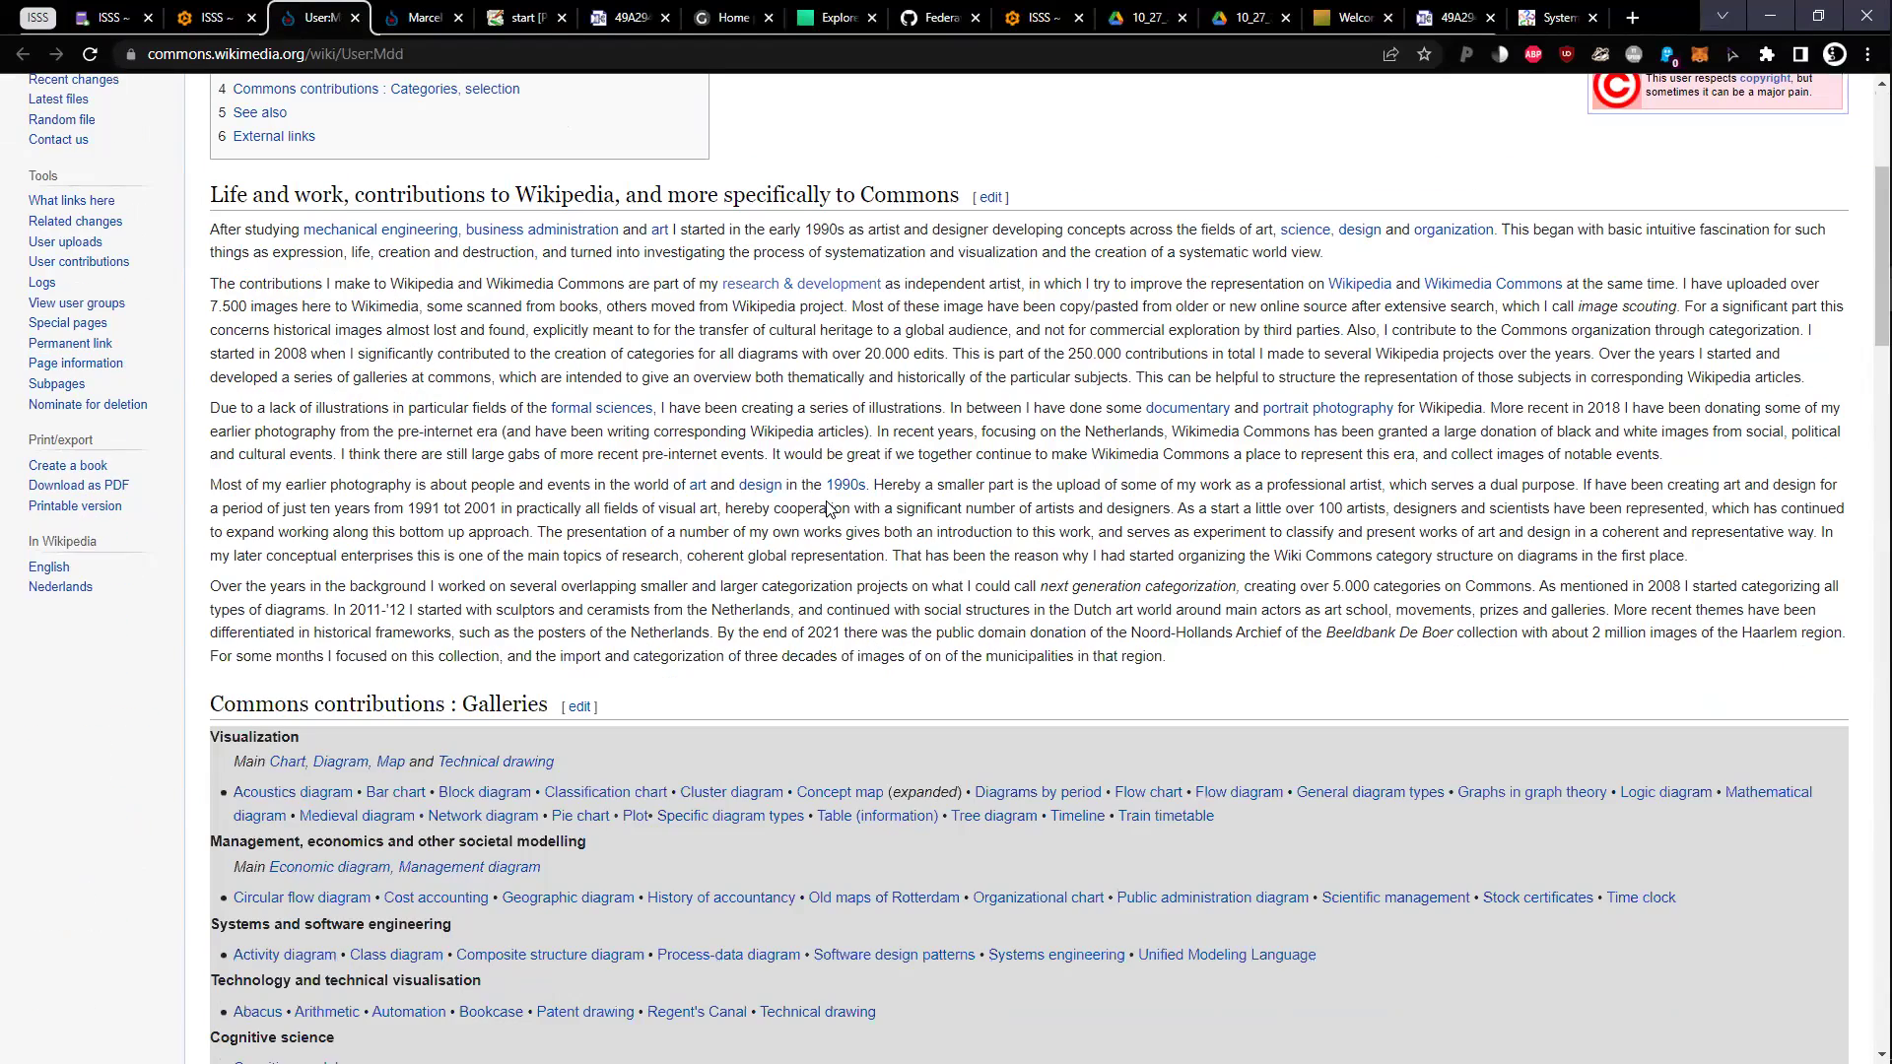
Read the Wikipedia contributions, missing illustrations and categorization paragraphs down to the Images gallery
{"action": "triple_click", "coordinate": [749, 329]}
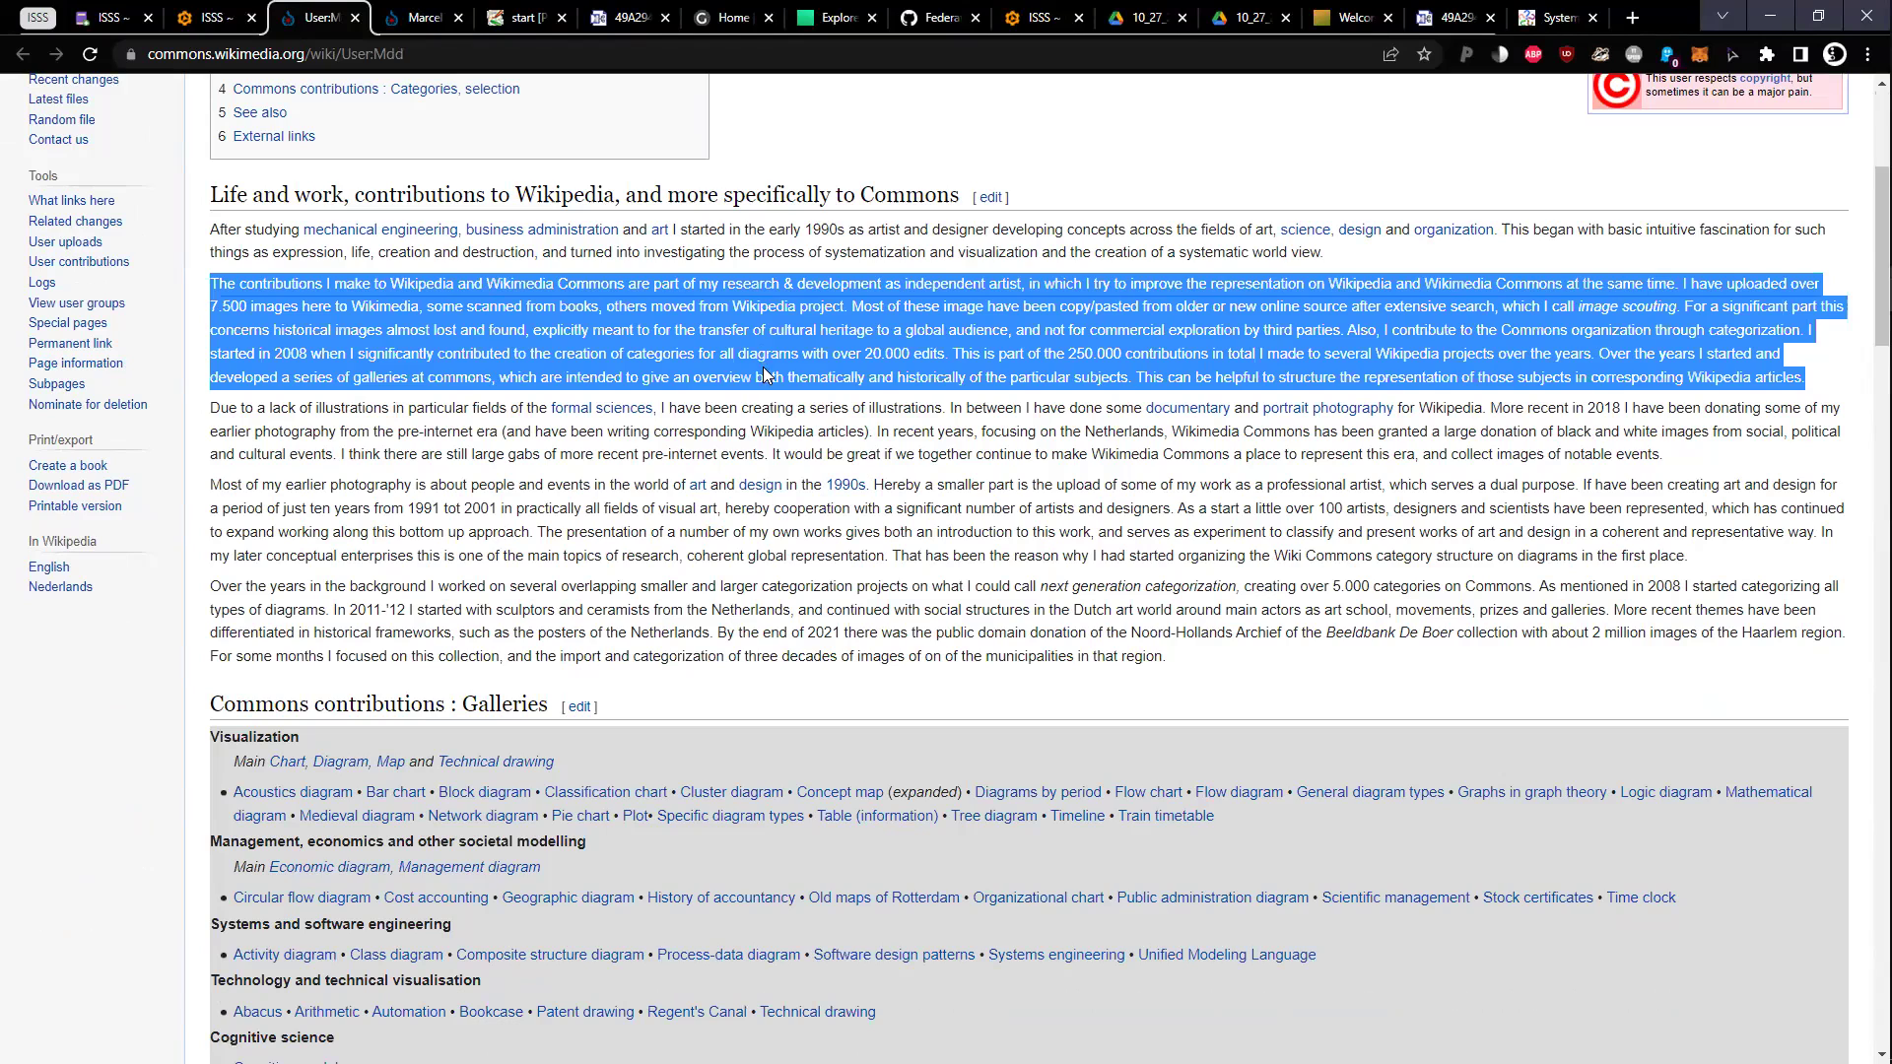
{"action": "left_click", "coordinate": [639, 378]}
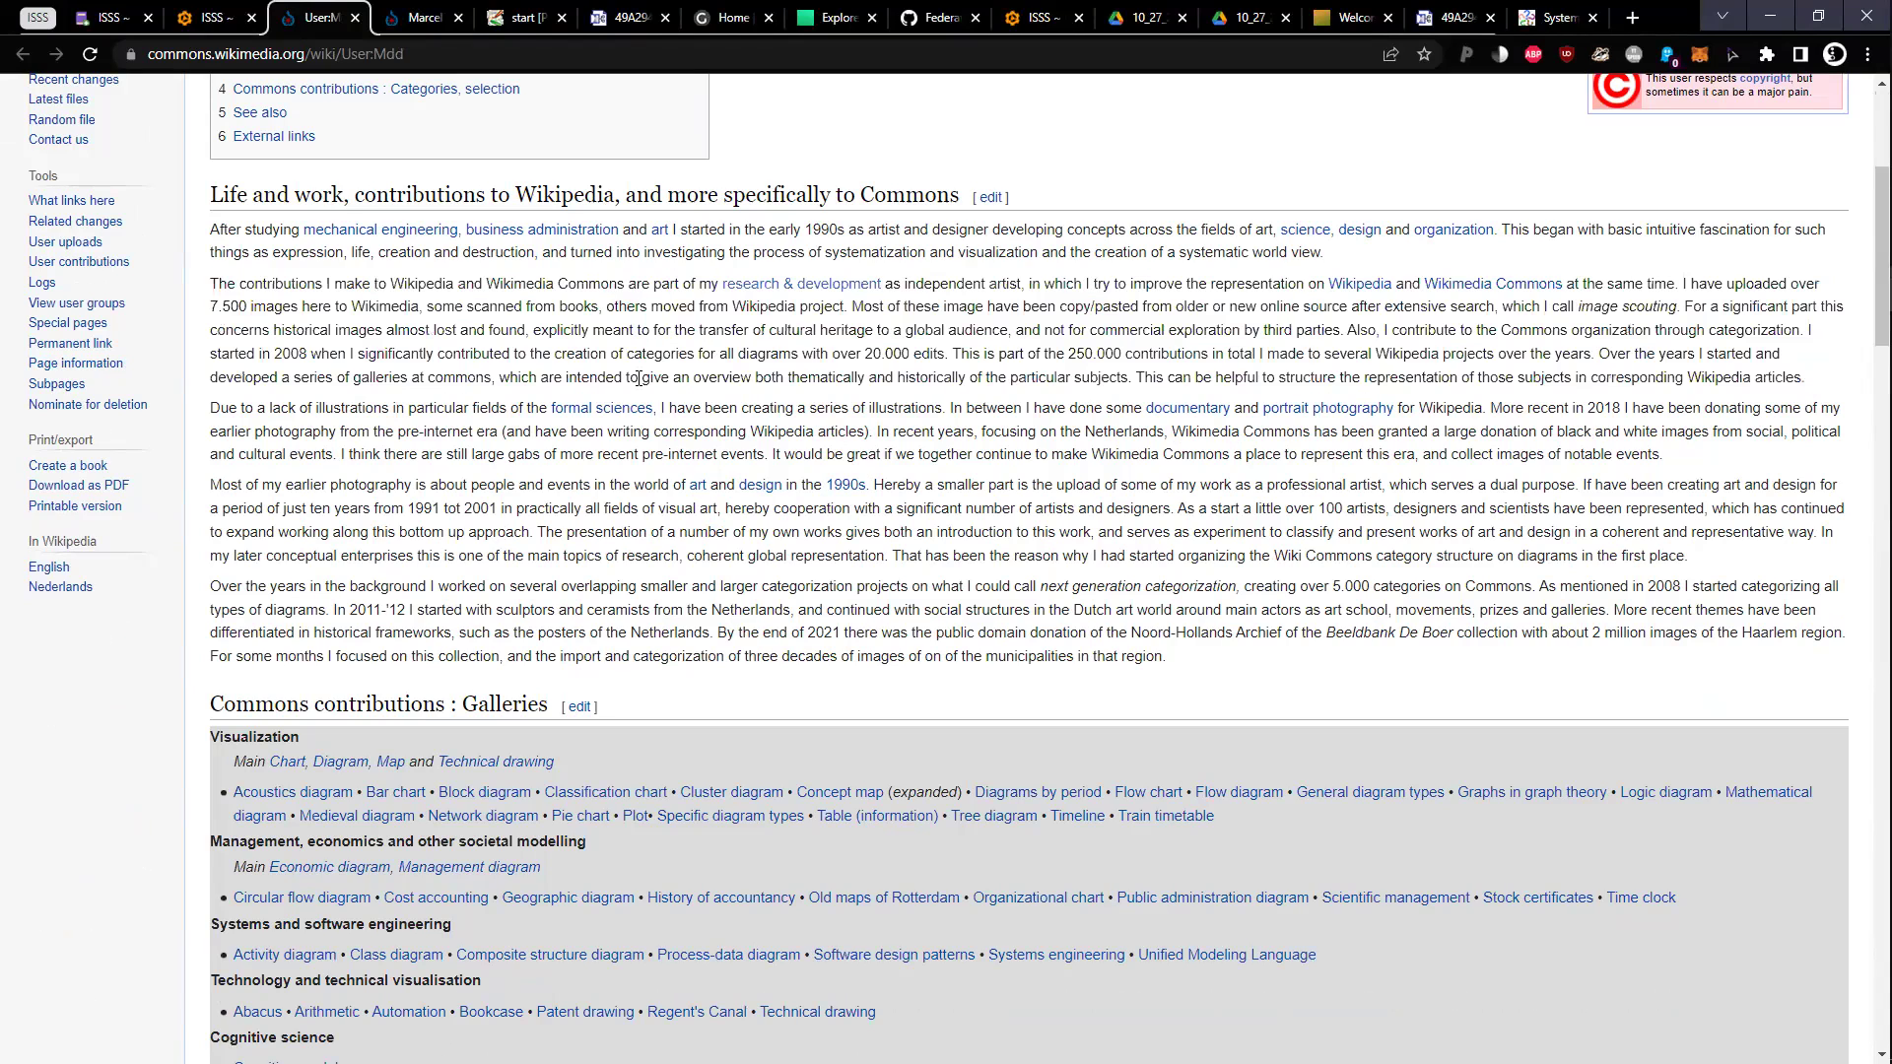
{"action": "triple_click", "coordinate": [639, 379]}
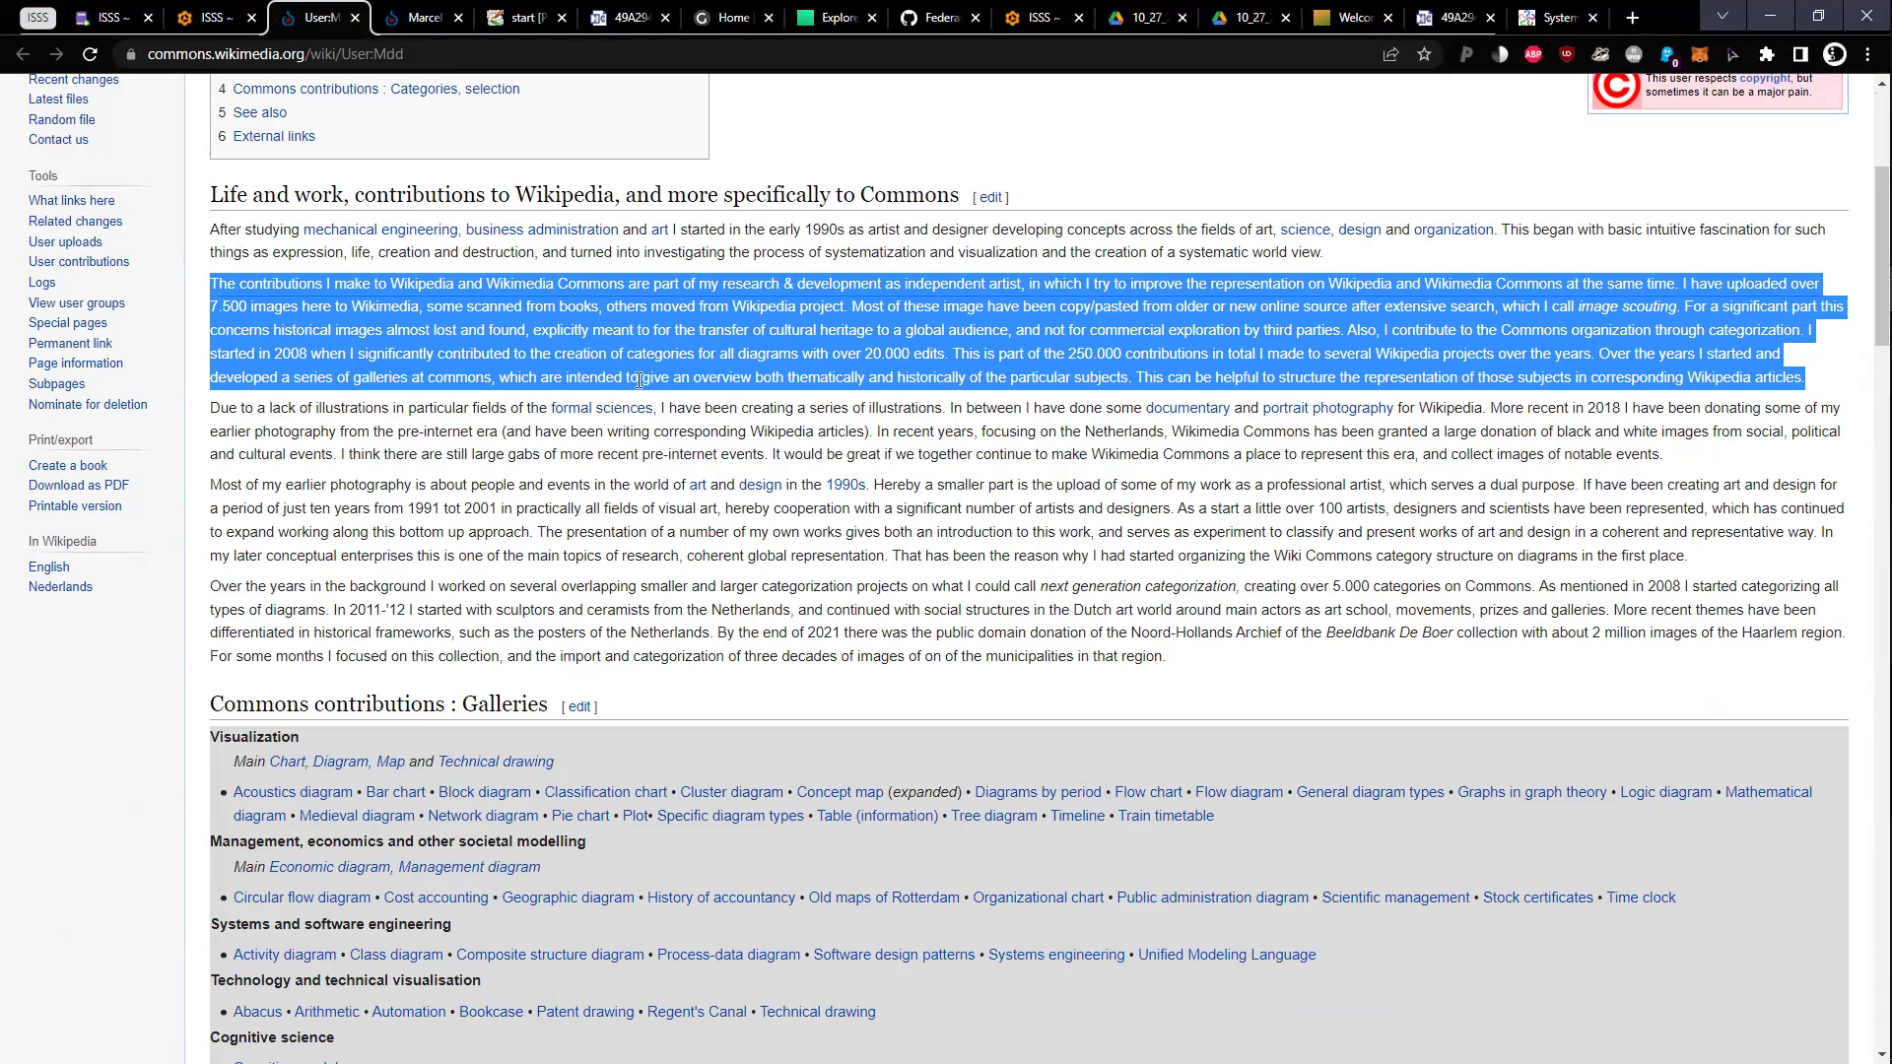
{"action": "triple_click", "coordinate": [658, 451]}
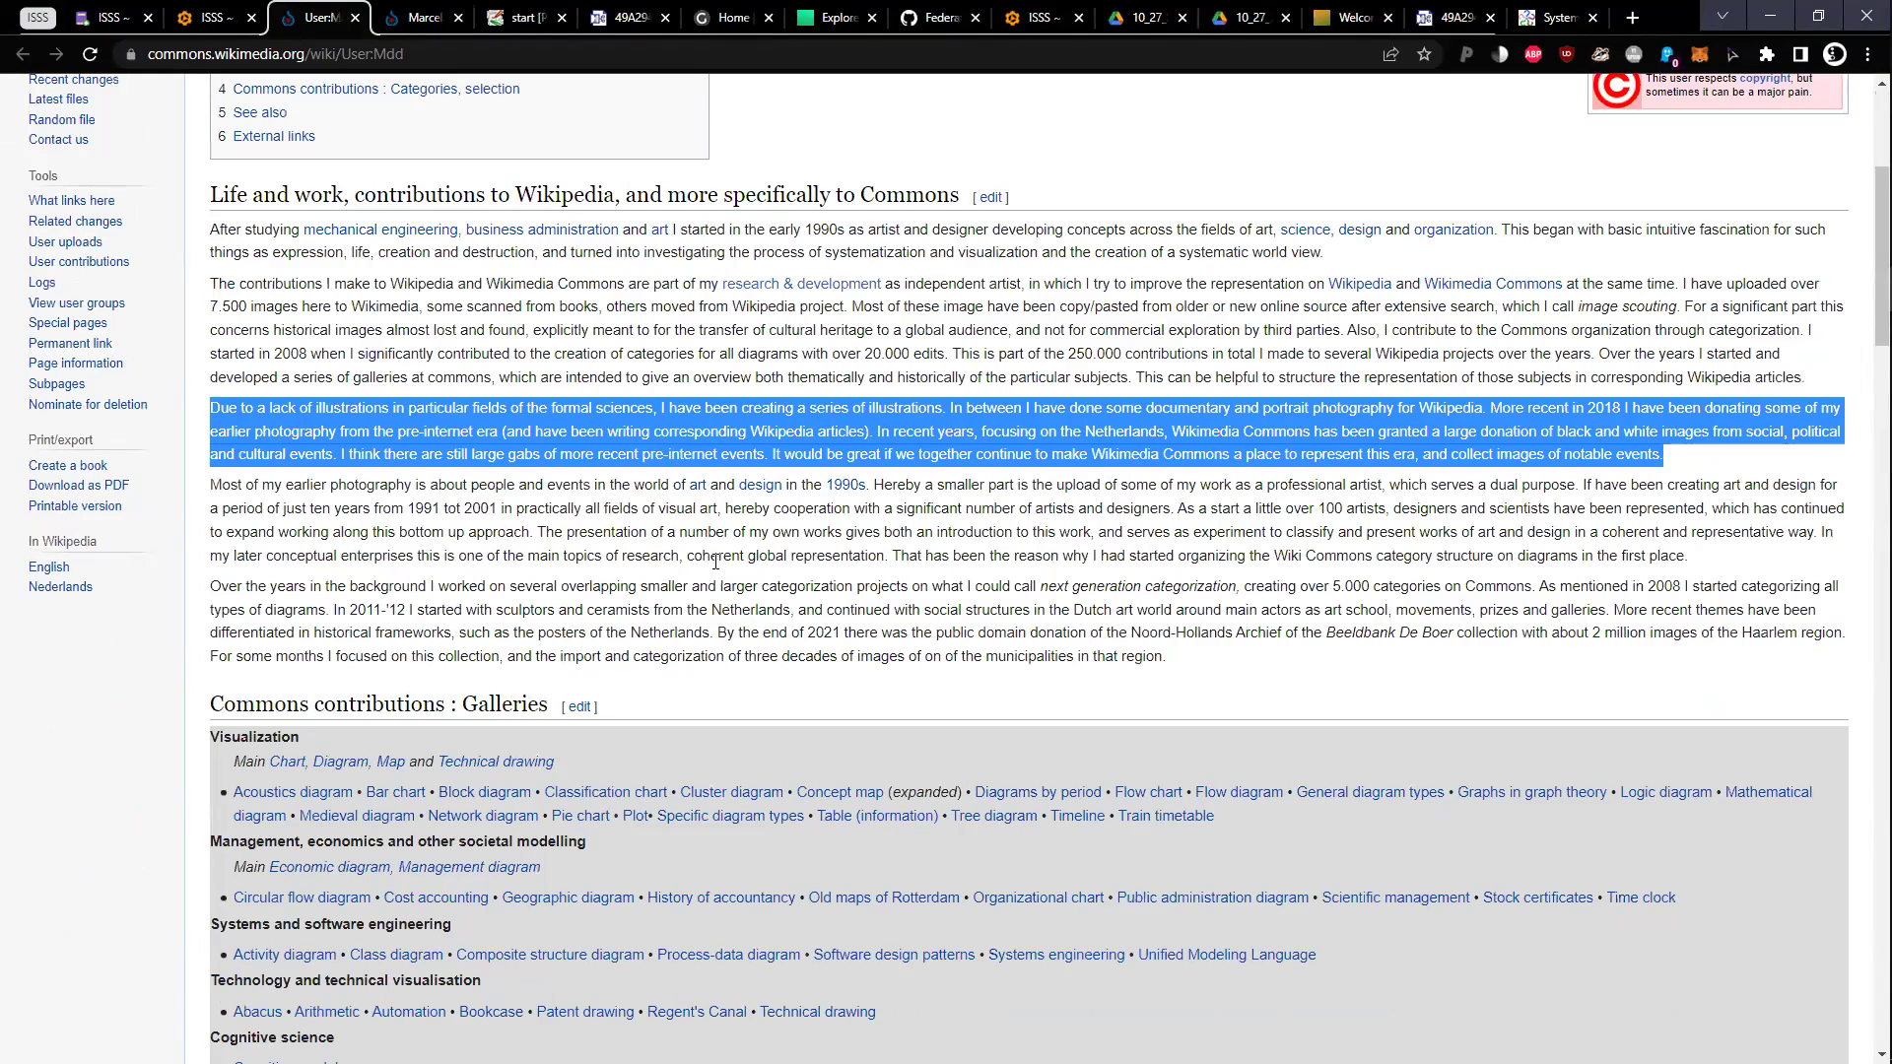
{"action": "triple_click", "coordinate": [743, 576]}
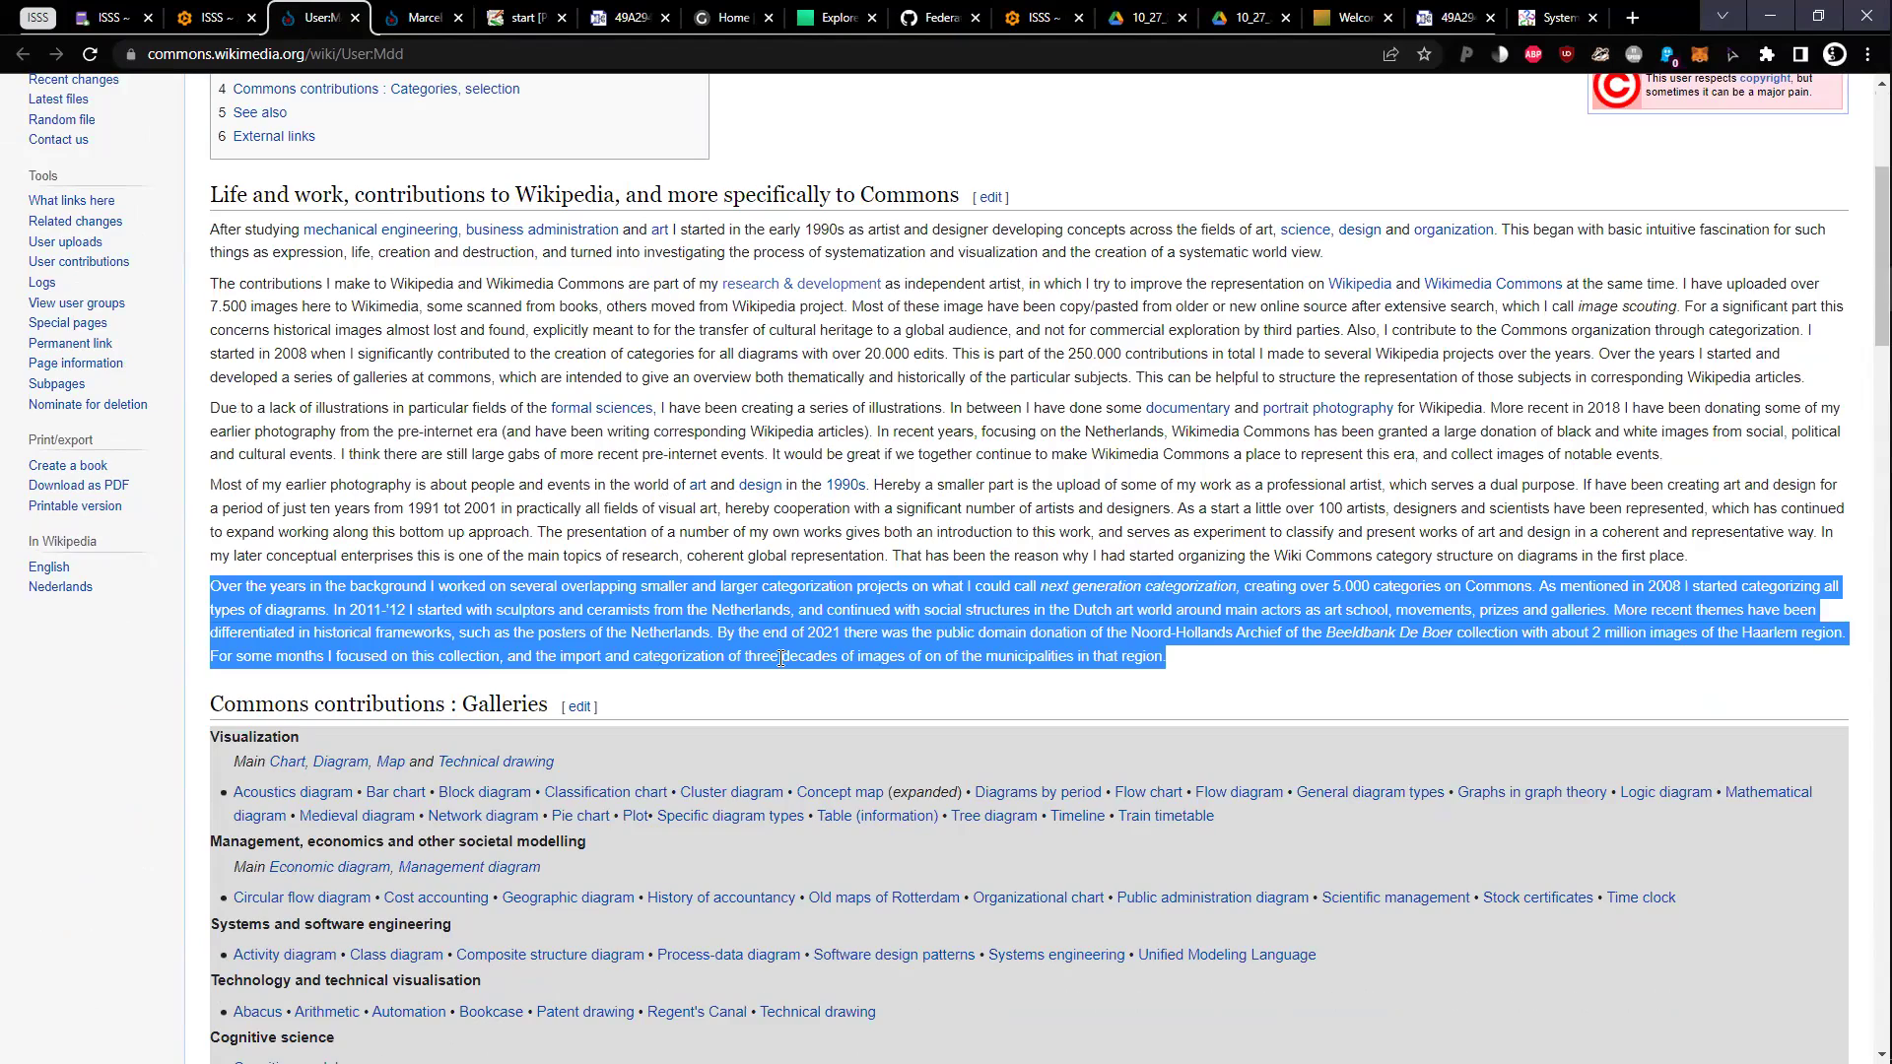
{"action": "scroll", "coordinate": [731, 645], "scroll_direction": "down", "scroll_amount": 8}
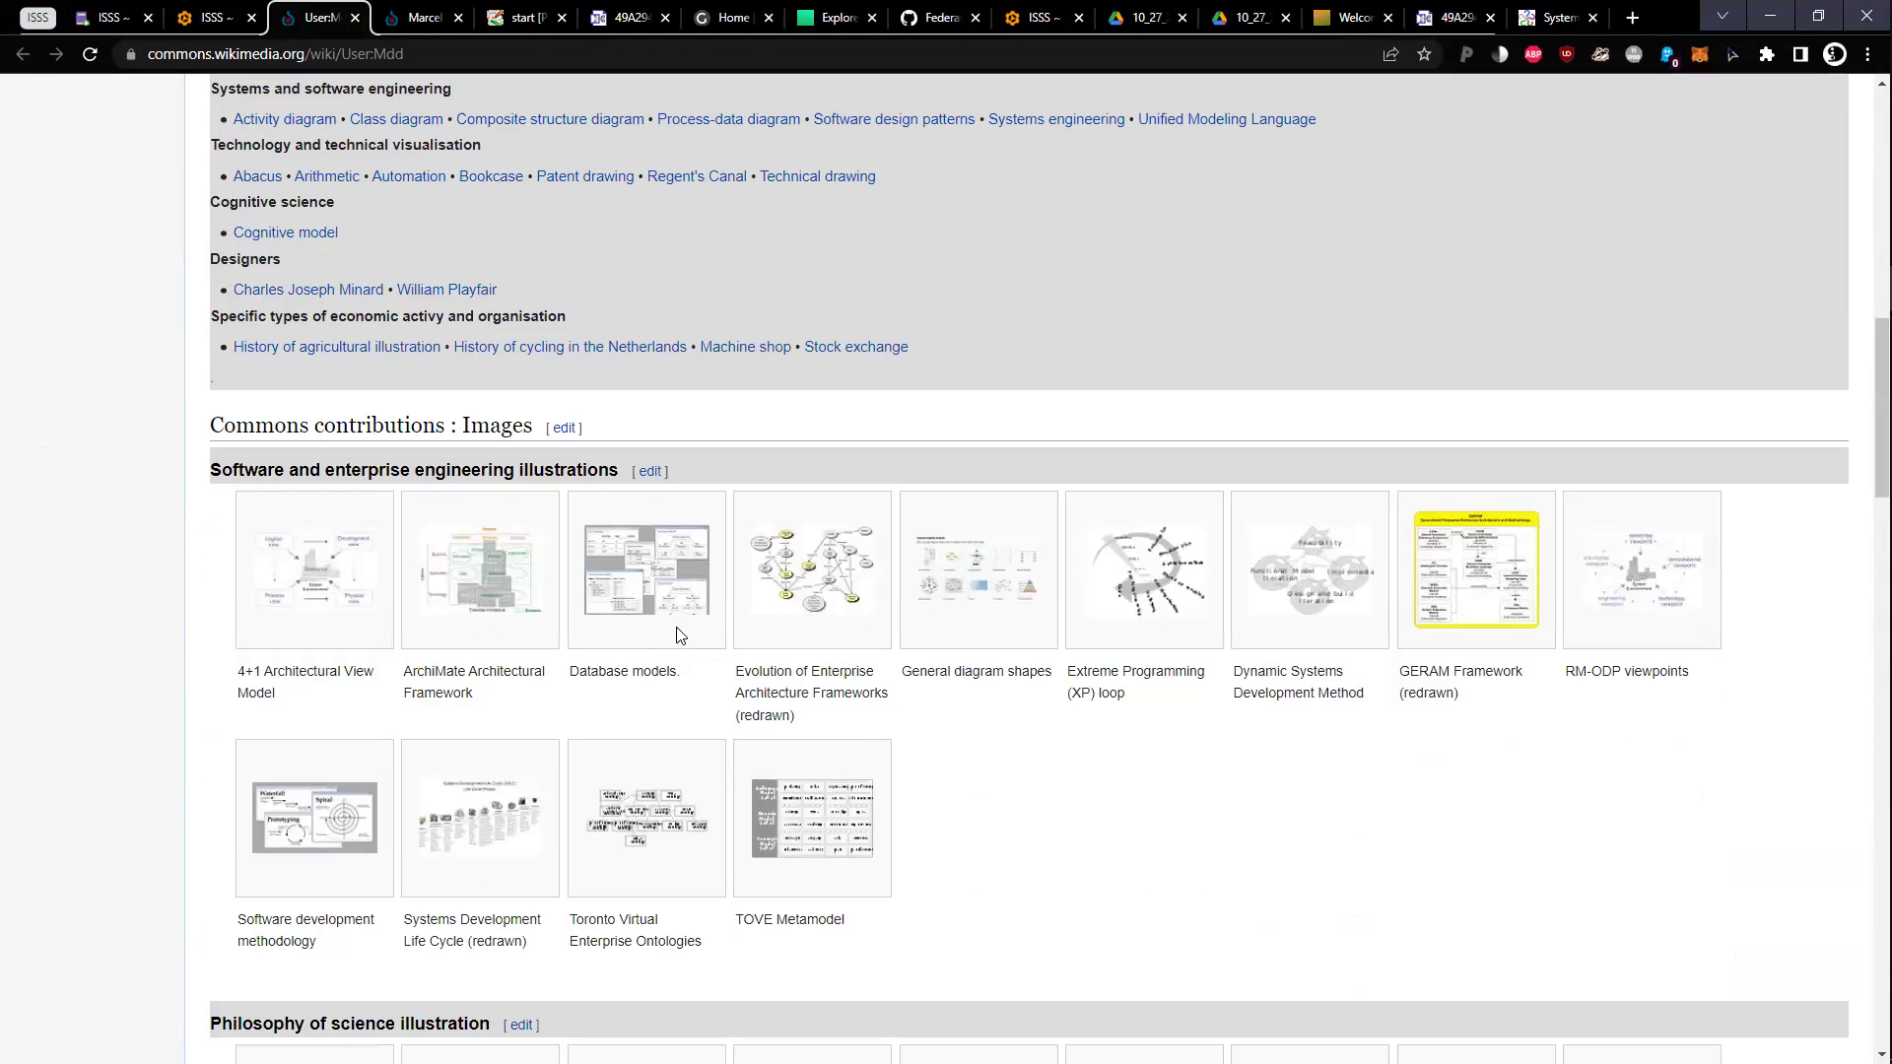
Preview the Systems Development Life Cycle and 4+1 Architectural View Model images, then go to the ISSS Education page
{"action": "left_click", "coordinate": [560, 818]}
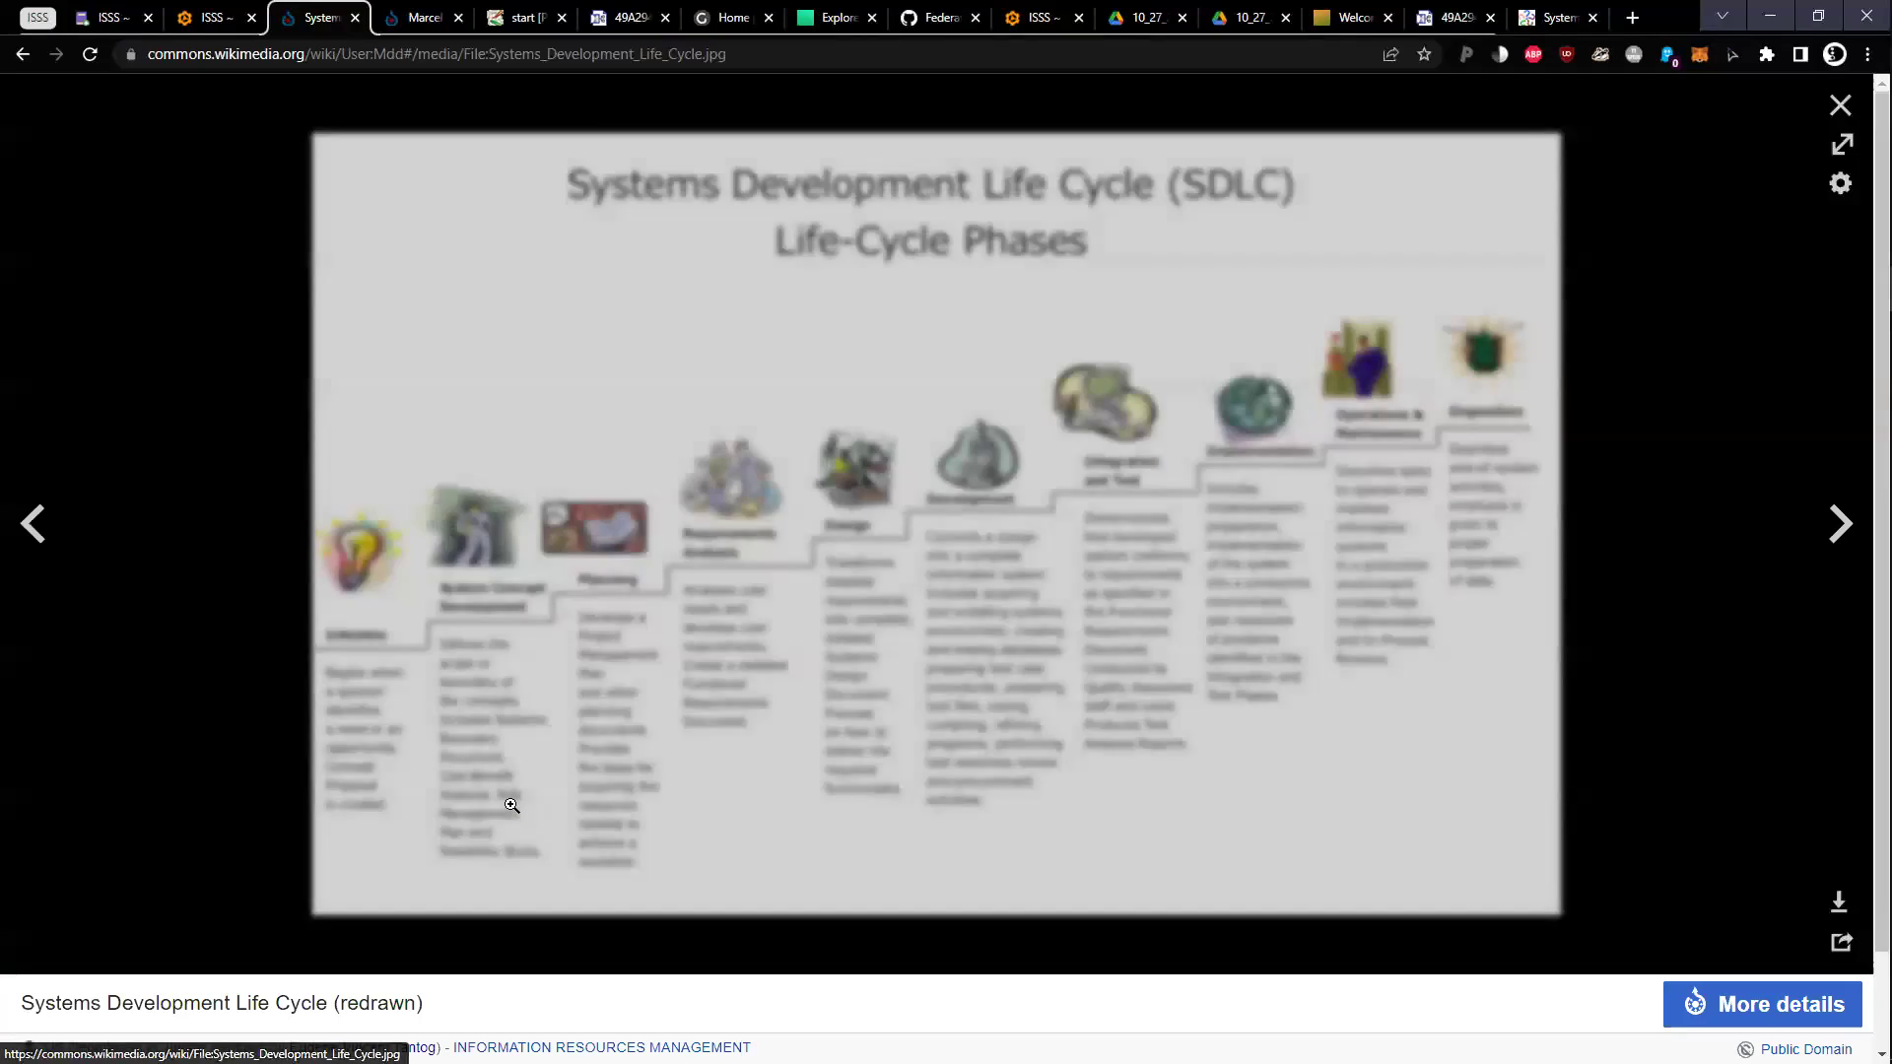
{"action": "key", "text": "Escape"}
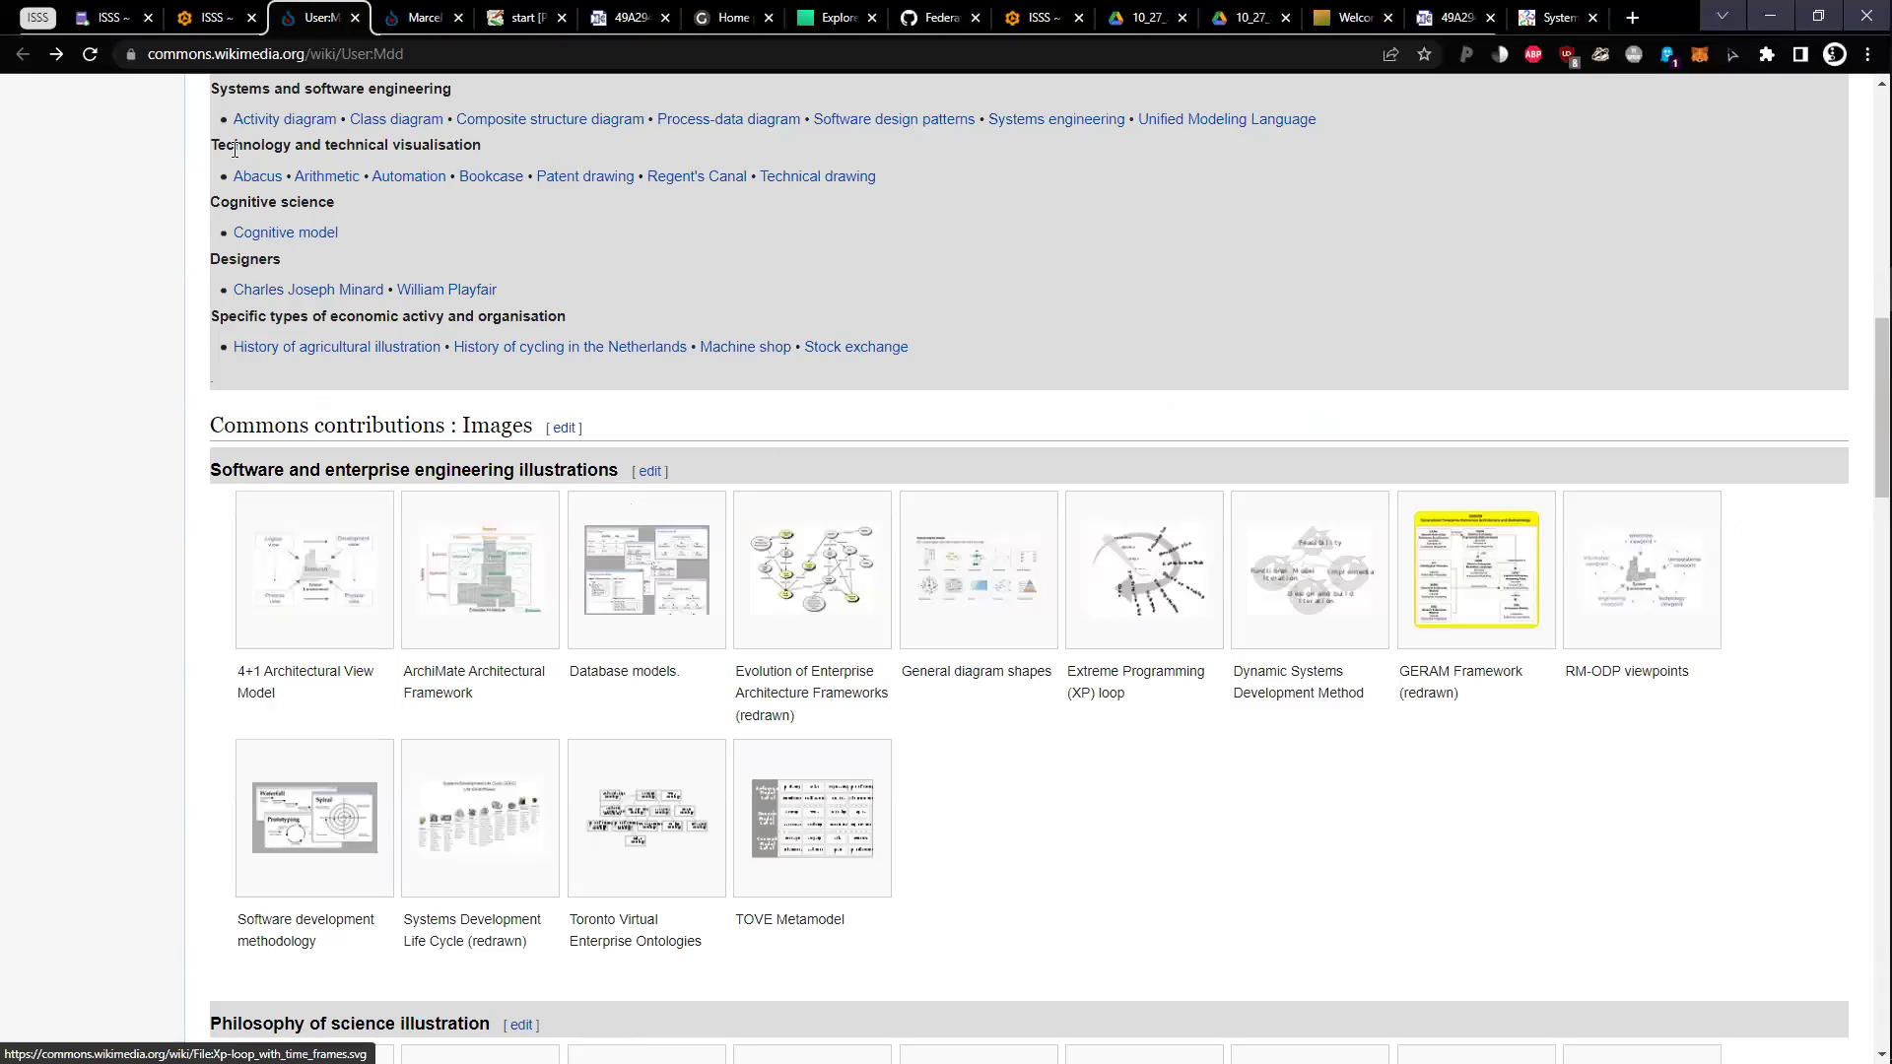
{"action": "left_click", "coordinate": [336, 631]}
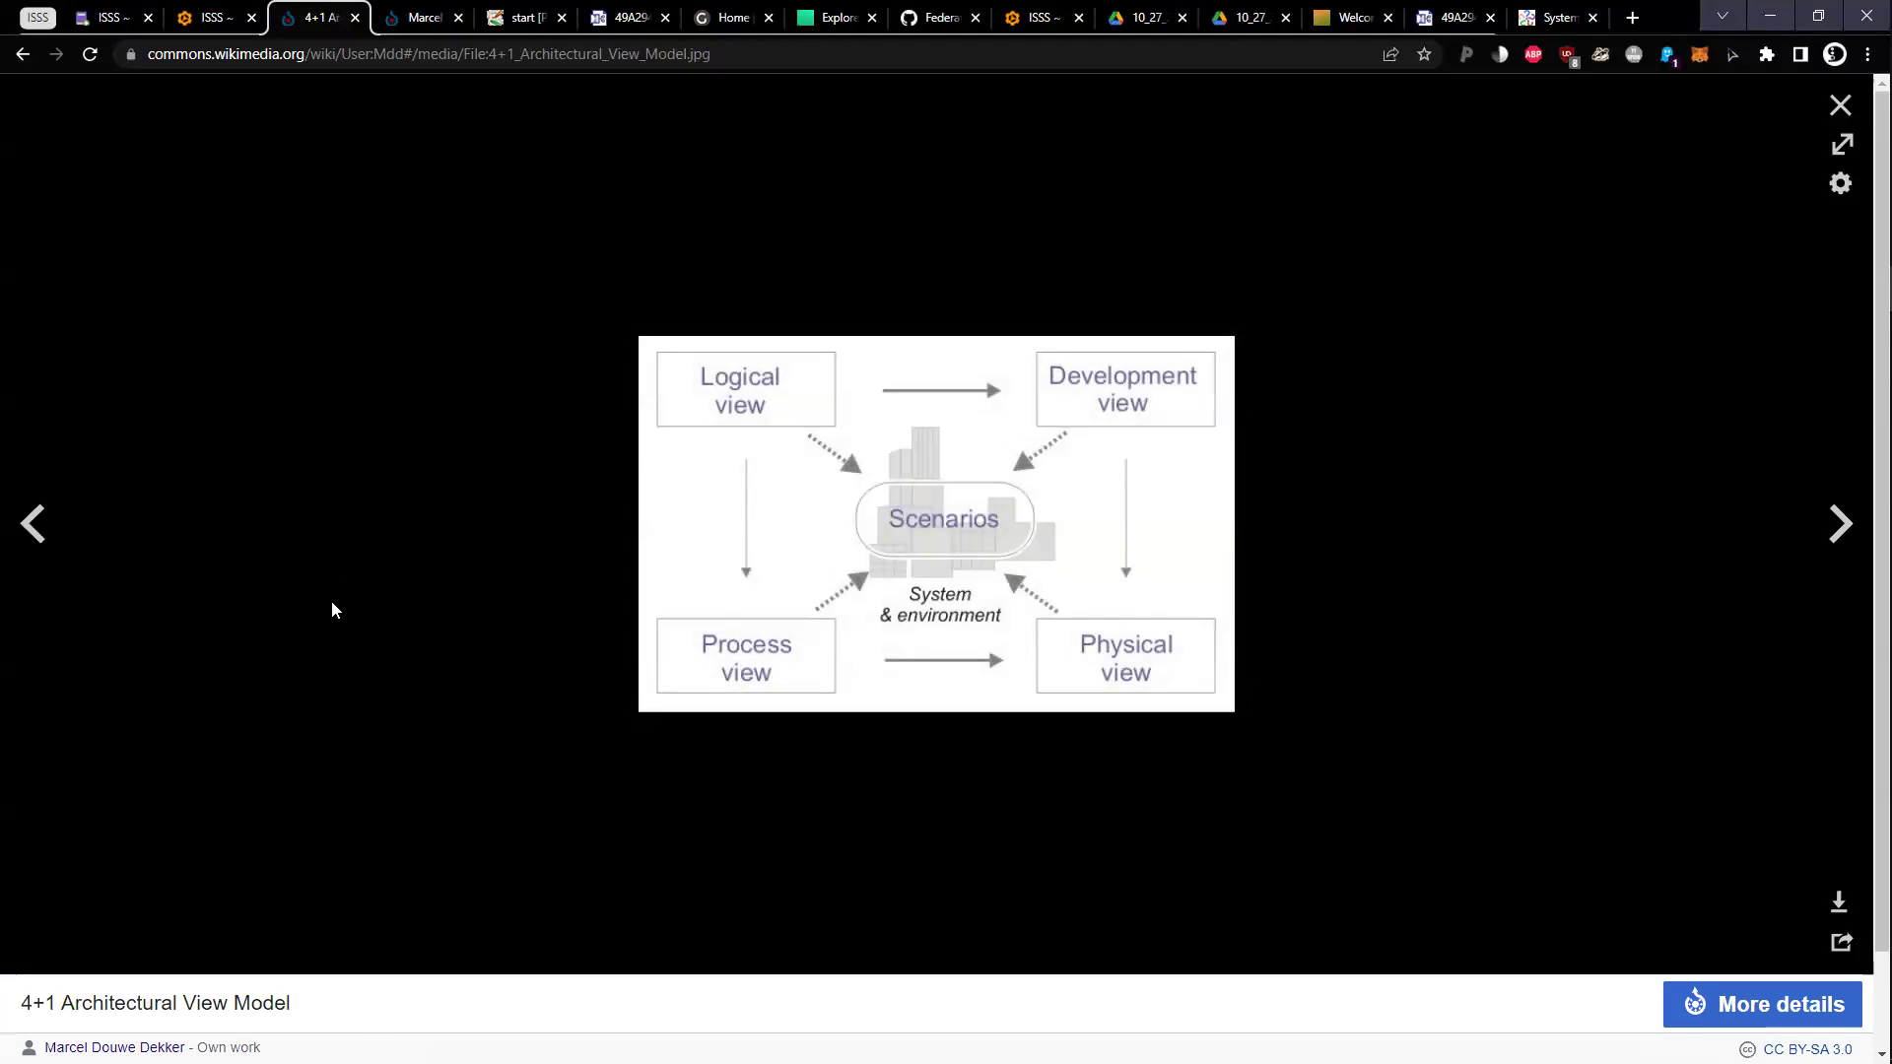
{"action": "key", "text": "Right"}
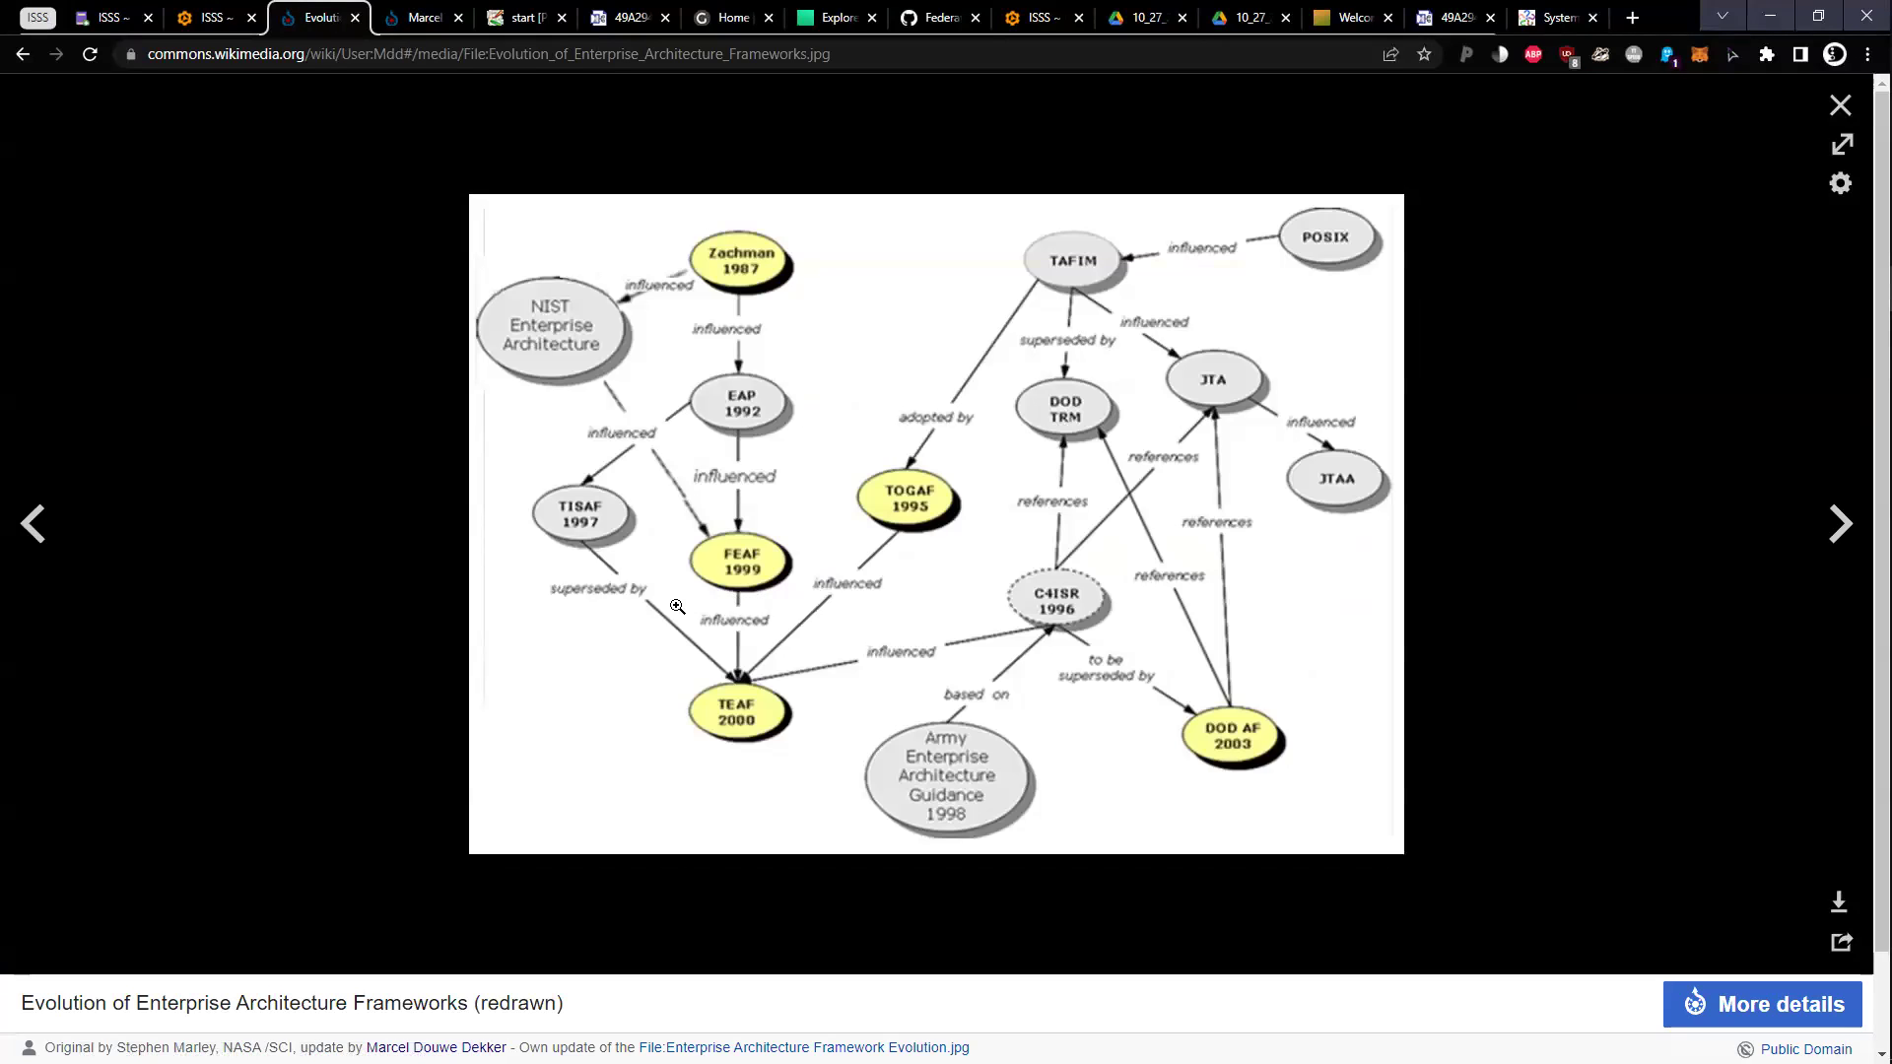
{"action": "key", "text": "Escape"}
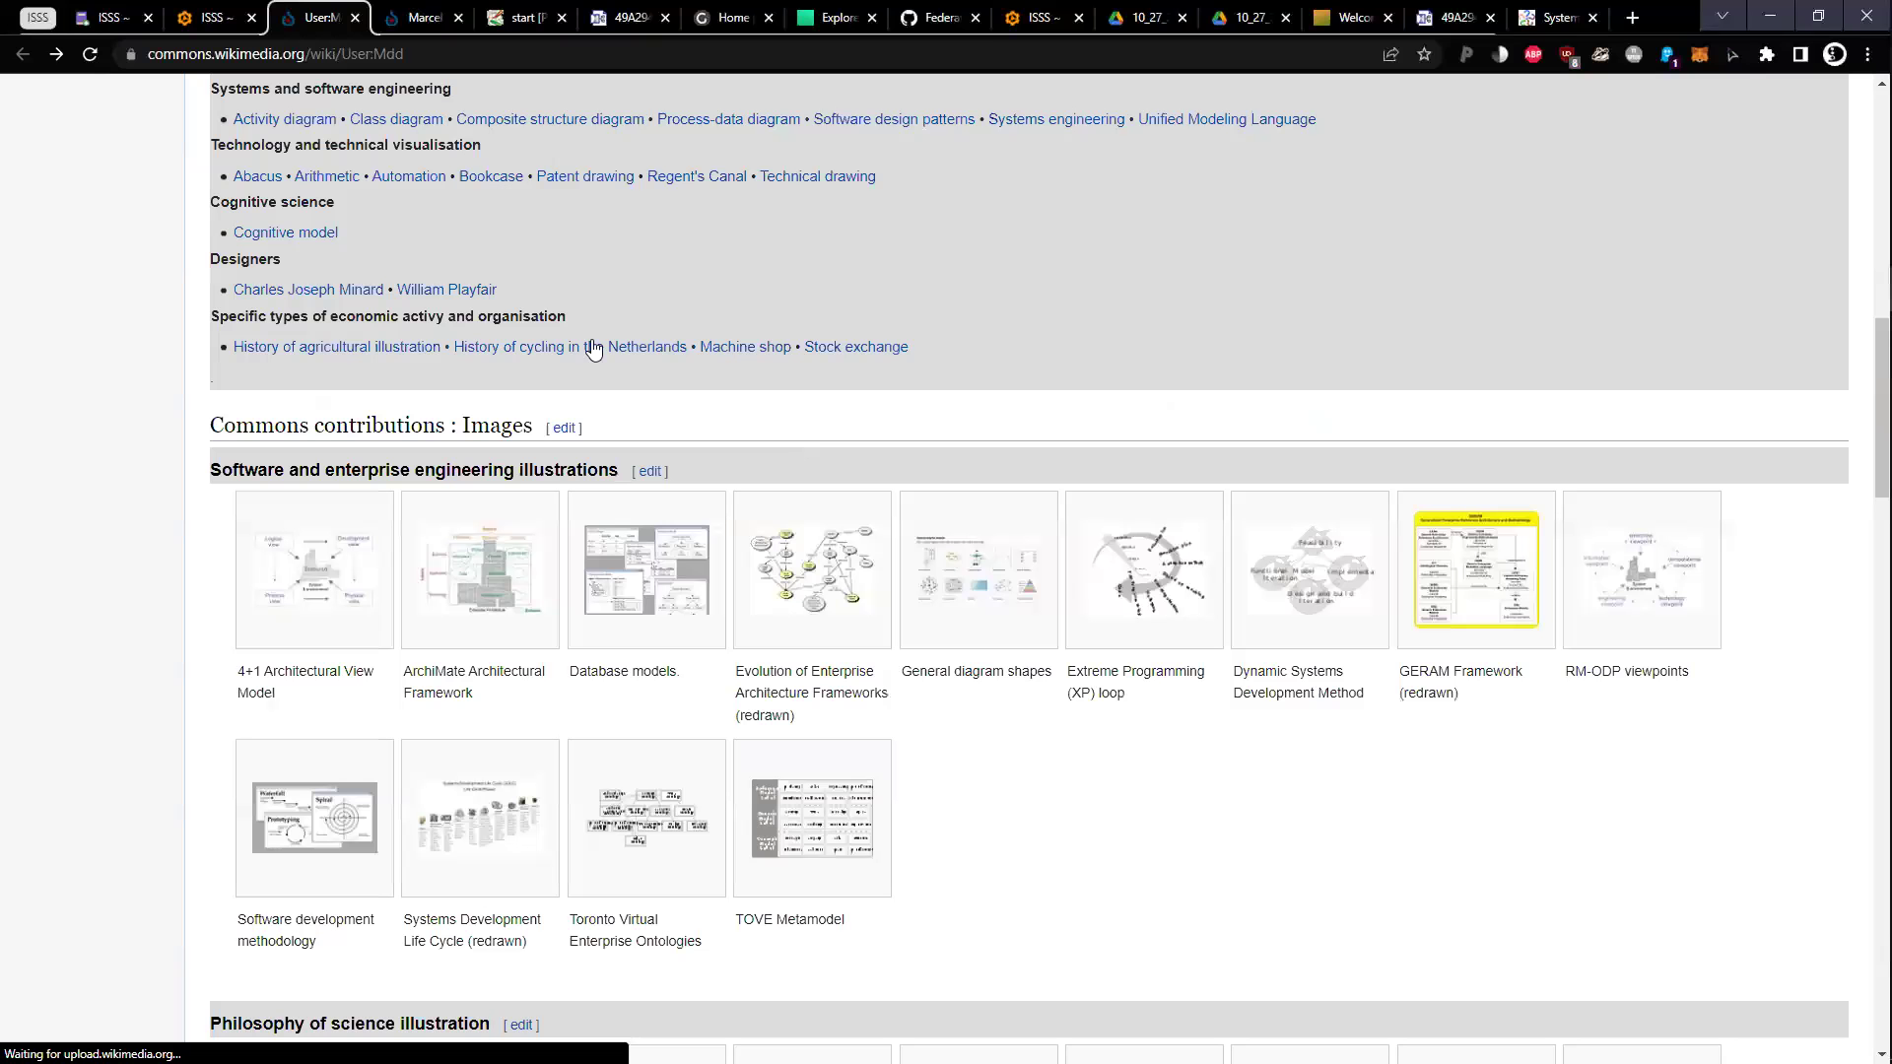
{"action": "key", "text": "ctrl+shift+Tab"}
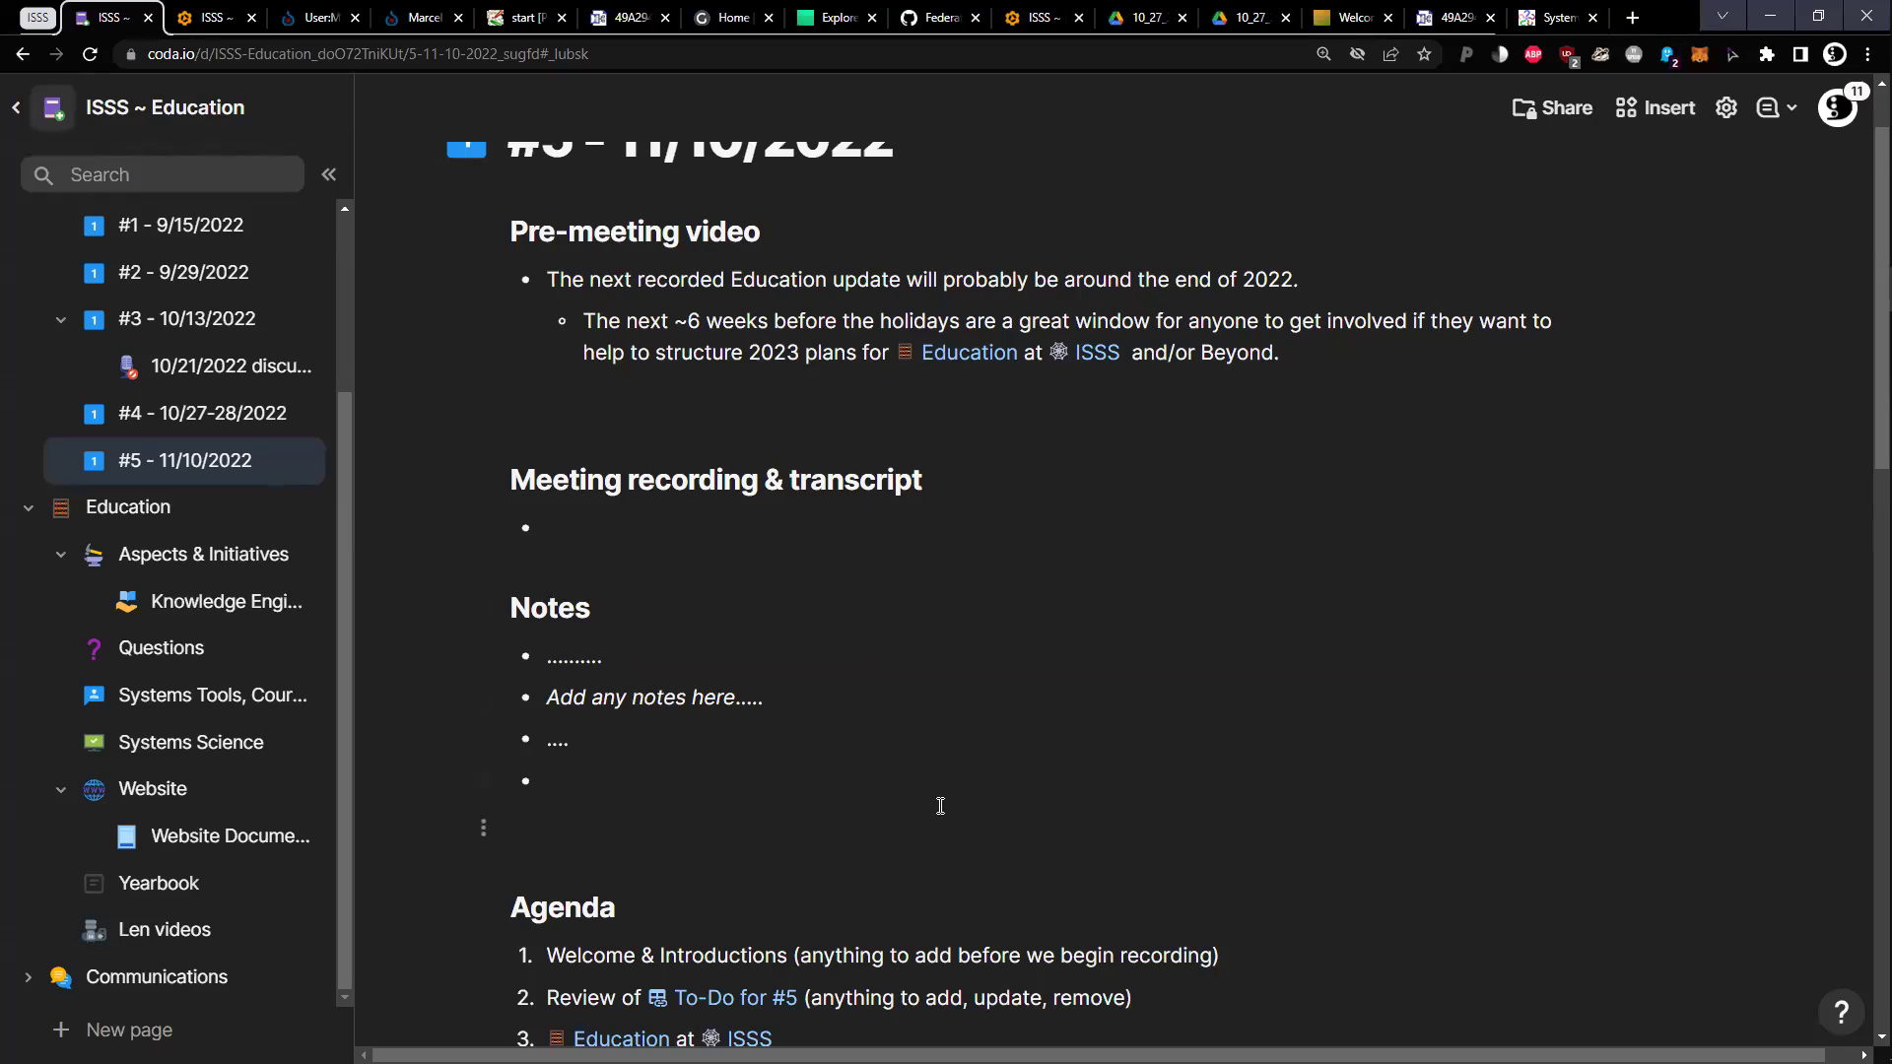
Return to the Knowledge Engineering #5 November 3, 2022 page and edit the empty sub-bullet under Goal
{"action": "scroll", "coordinate": [942, 803], "scroll_direction": "down", "scroll_amount": 1}
{"action": "left_click", "coordinate": [228, 18]}
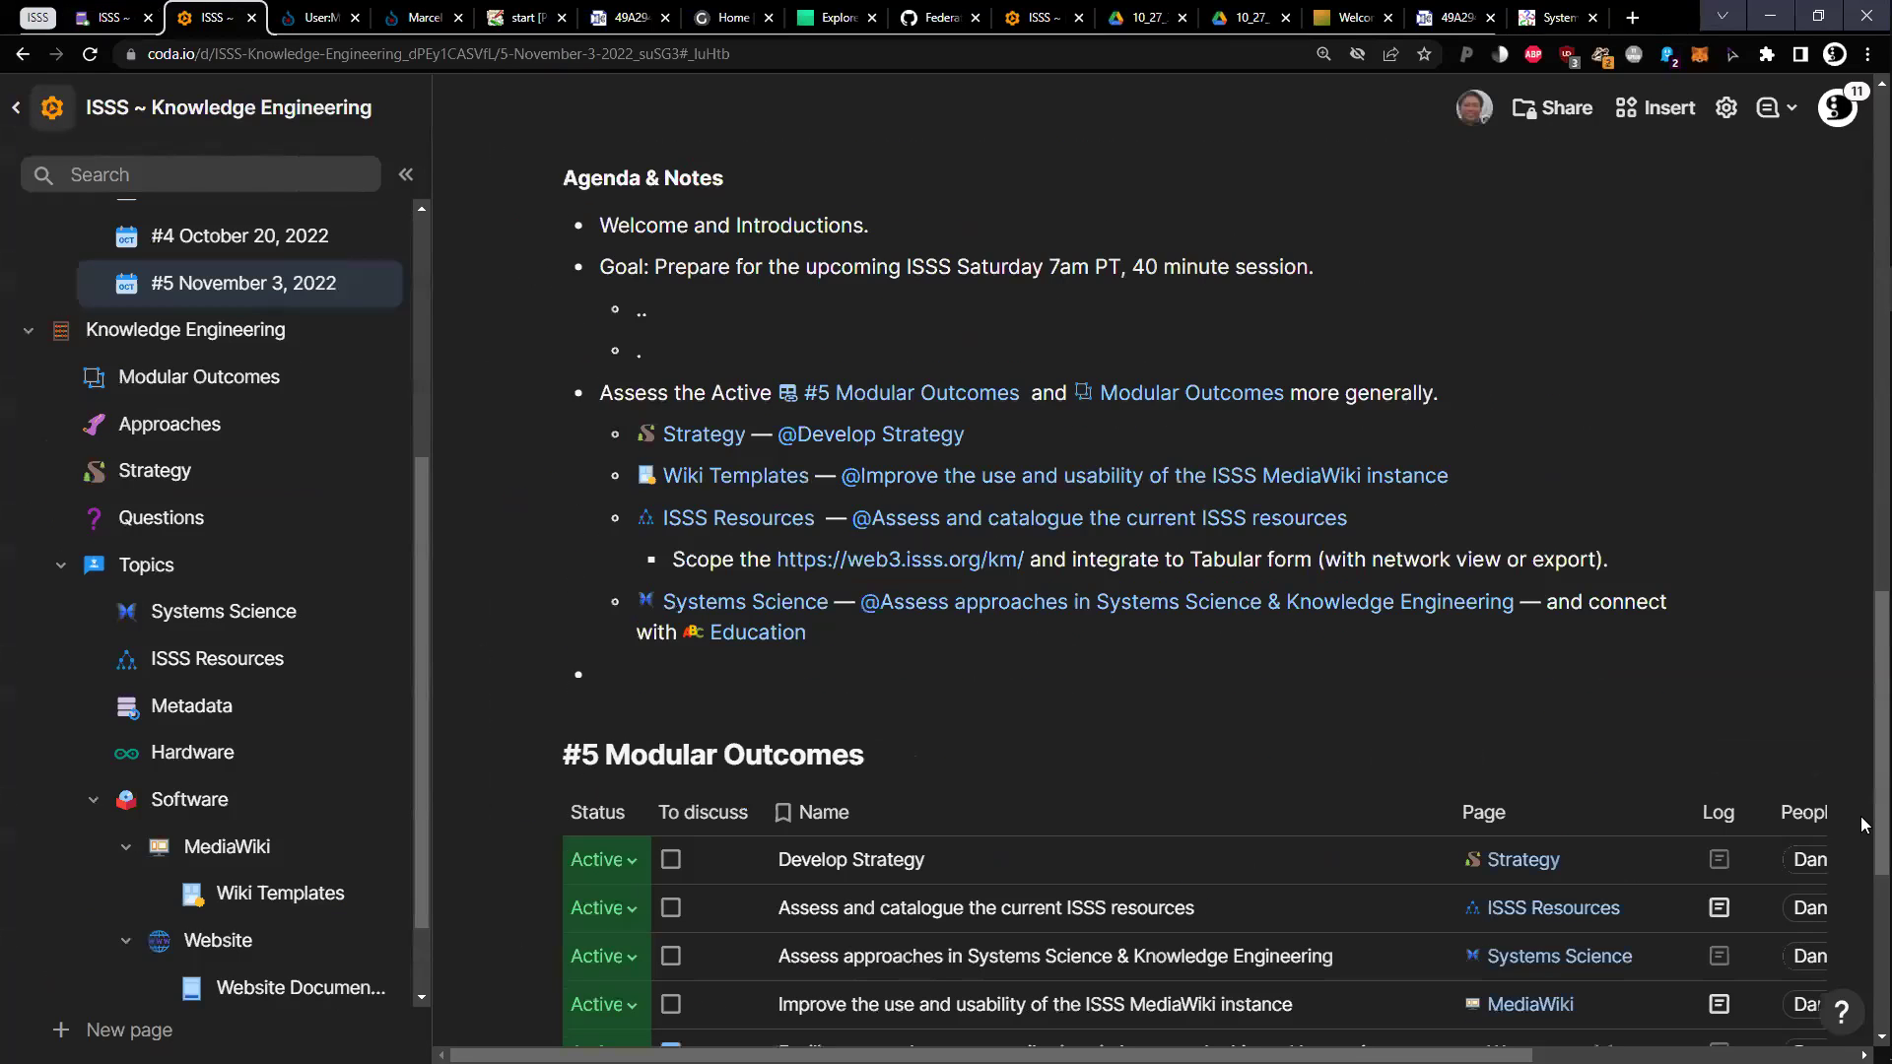
{"action": "scroll", "coordinate": [837, 749], "scroll_direction": "down", "scroll_amount": 2}
{"action": "scroll", "coordinate": [887, 730], "scroll_direction": "up", "scroll_amount": 4}
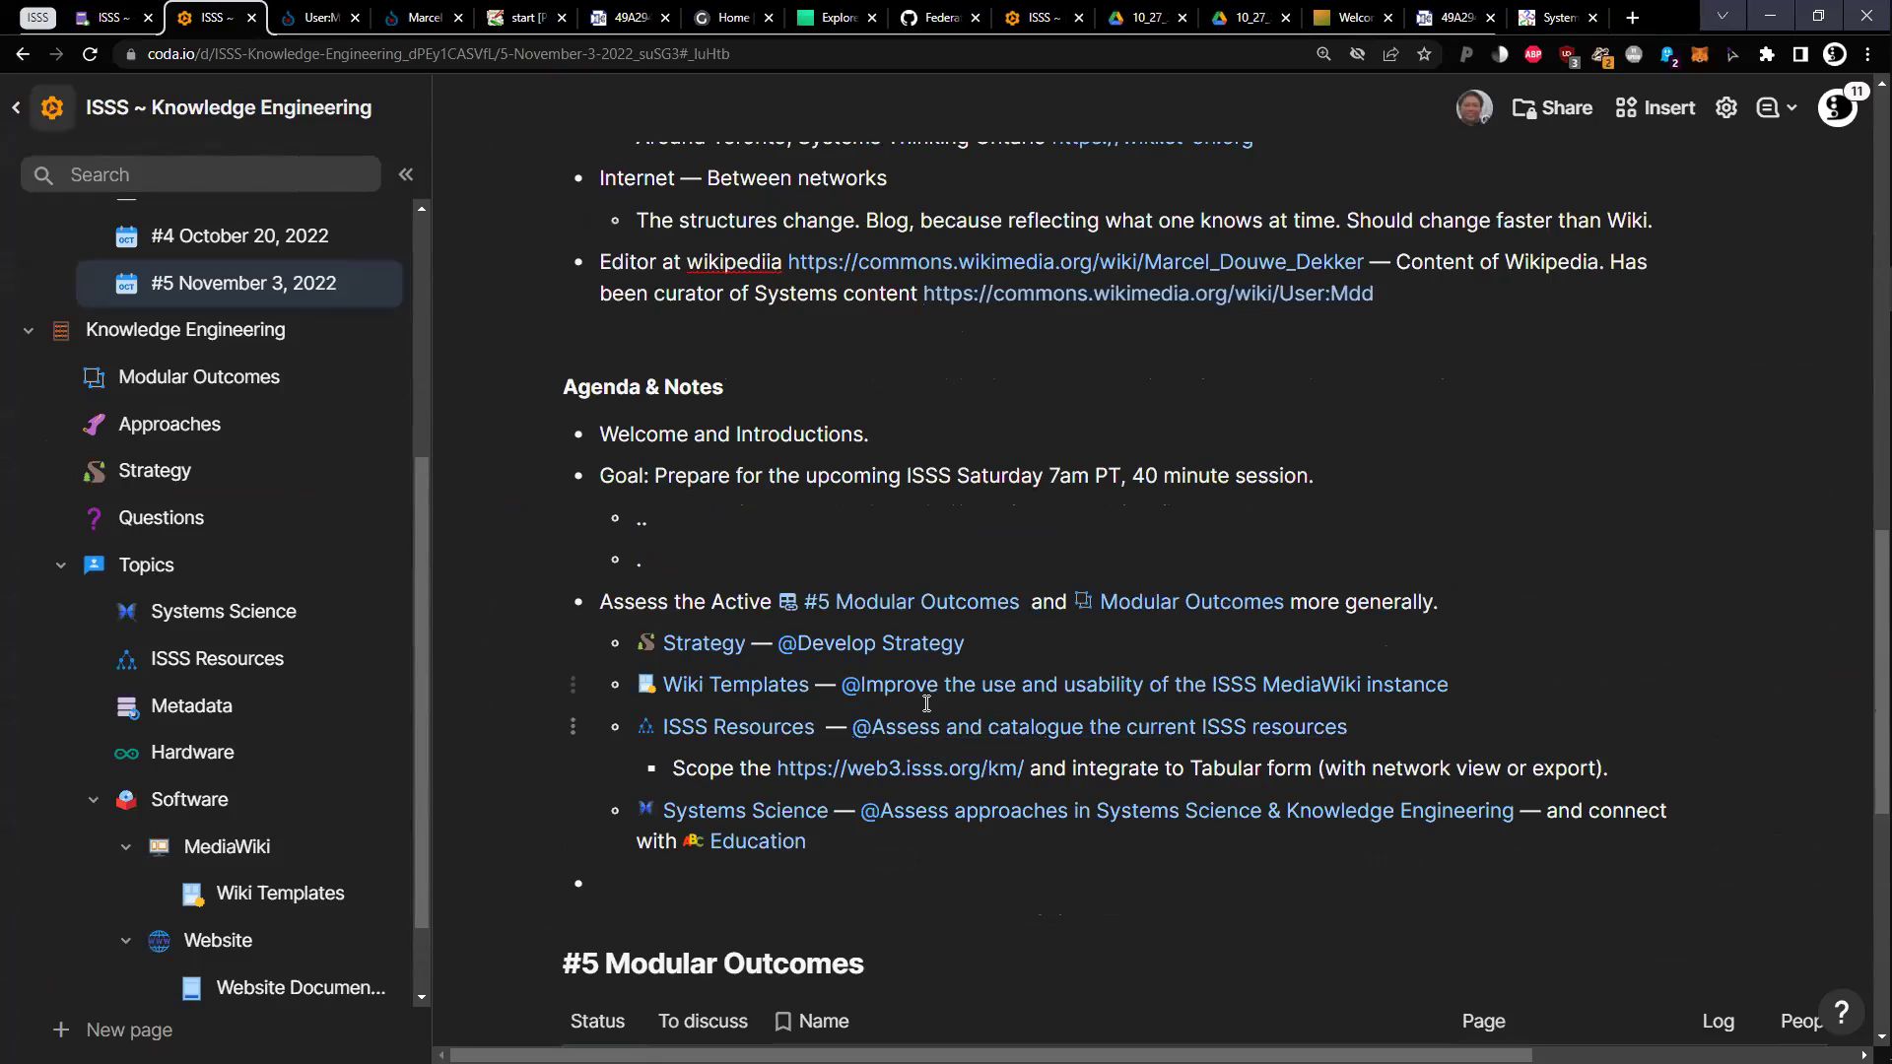
{"action": "scroll", "coordinate": [898, 702], "scroll_direction": "down", "scroll_amount": 3}
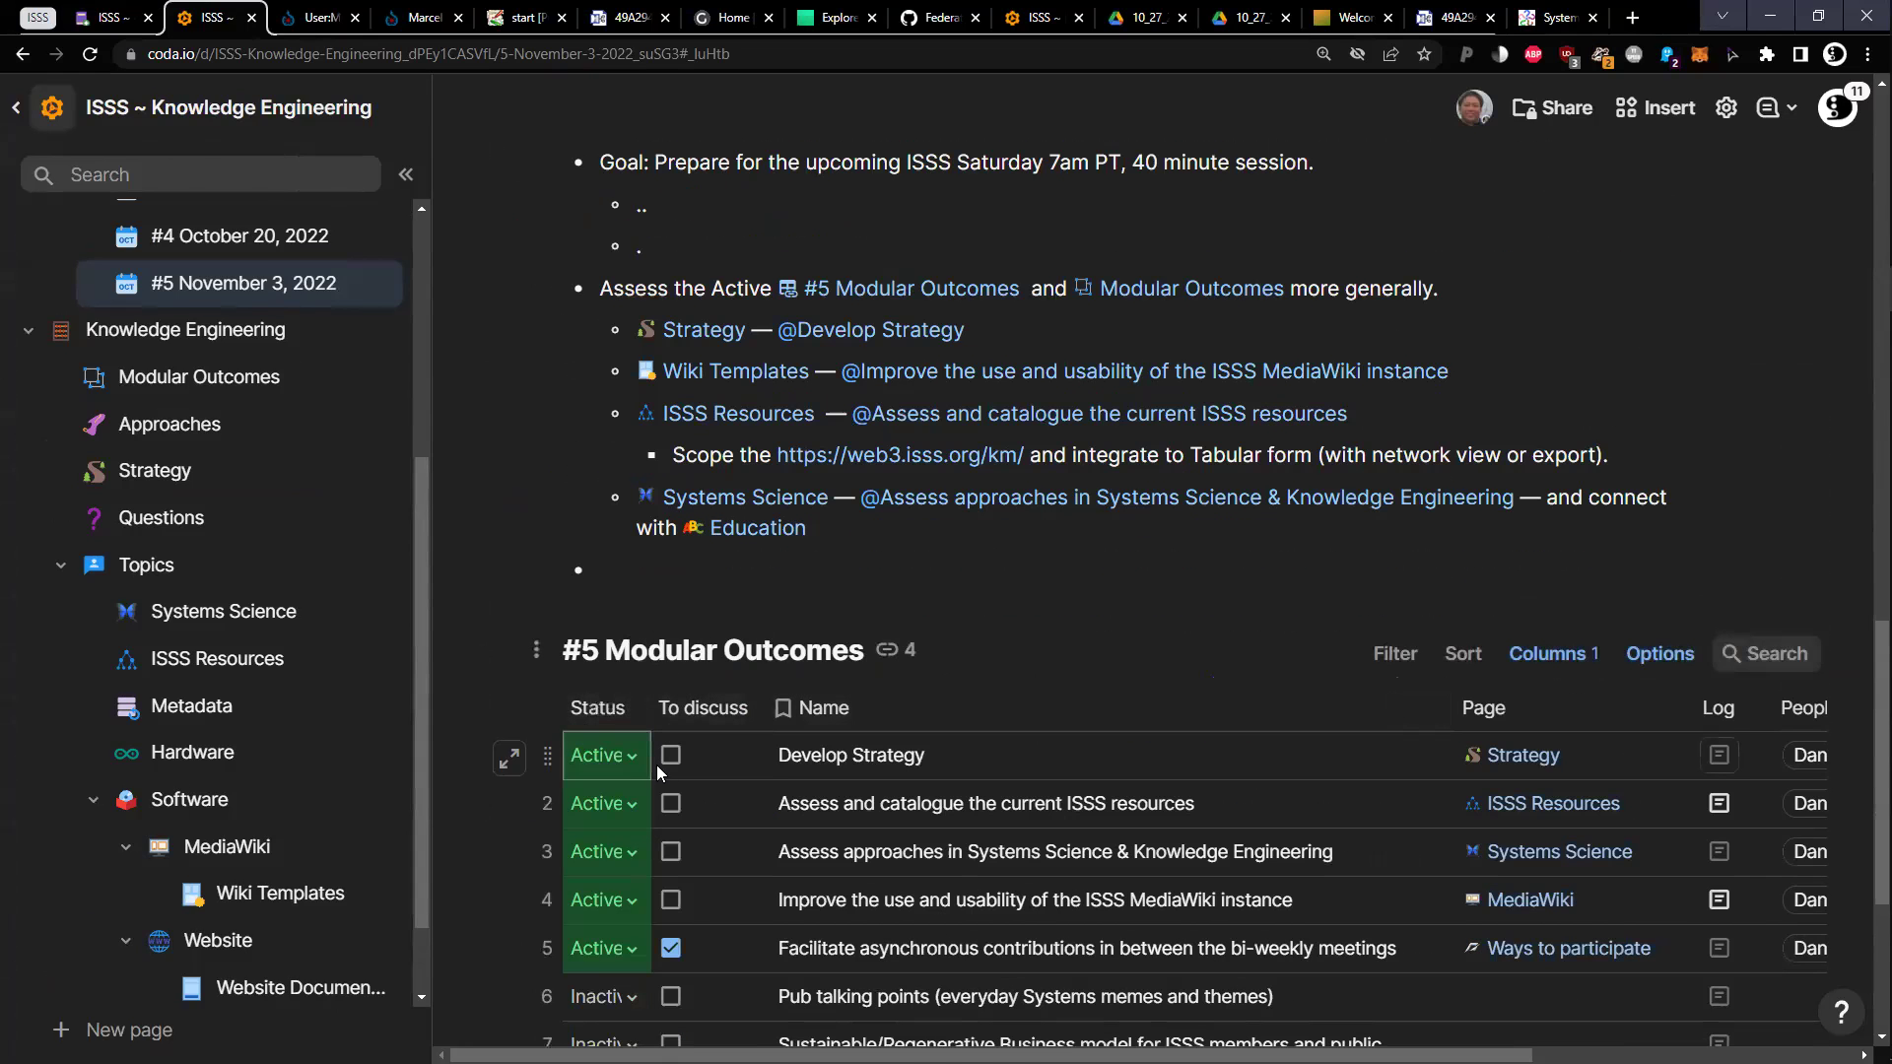
{"action": "scroll", "coordinate": [1084, 689], "scroll_direction": "up", "scroll_amount": 4}
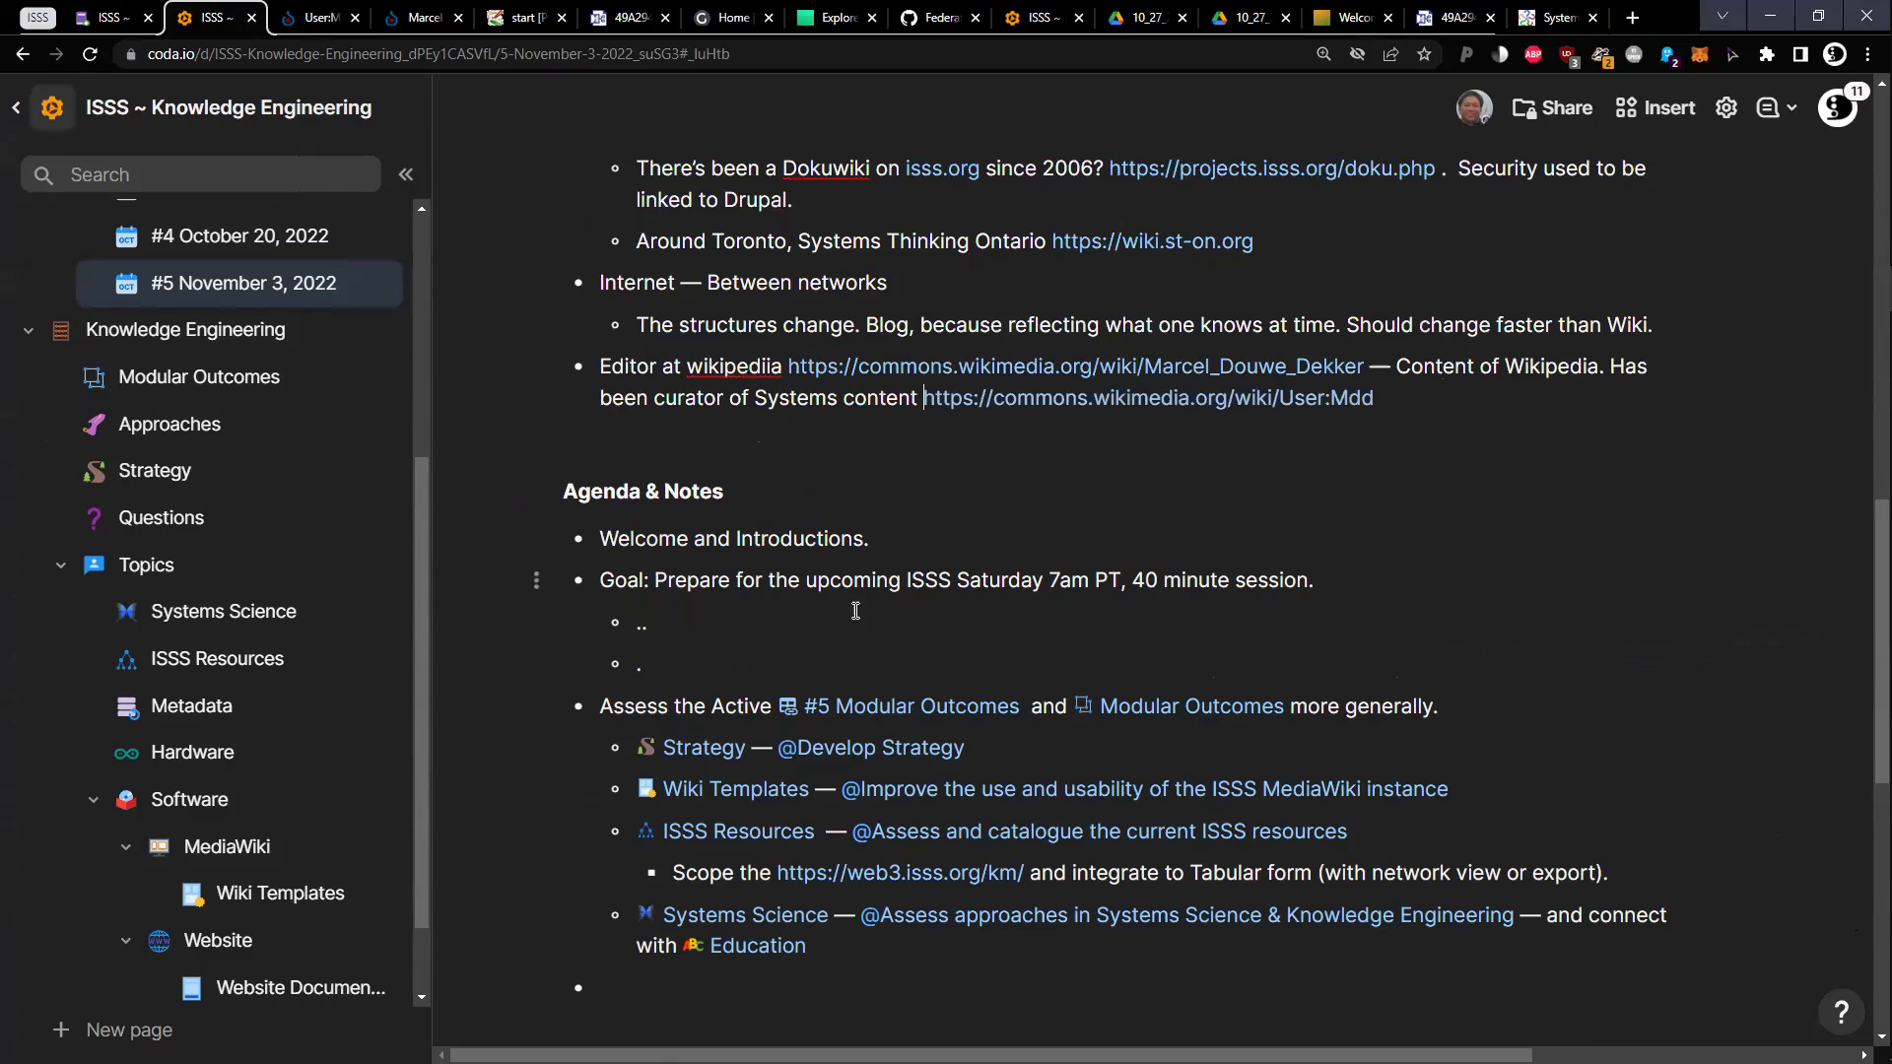
{"action": "left_click", "coordinate": [903, 634]}
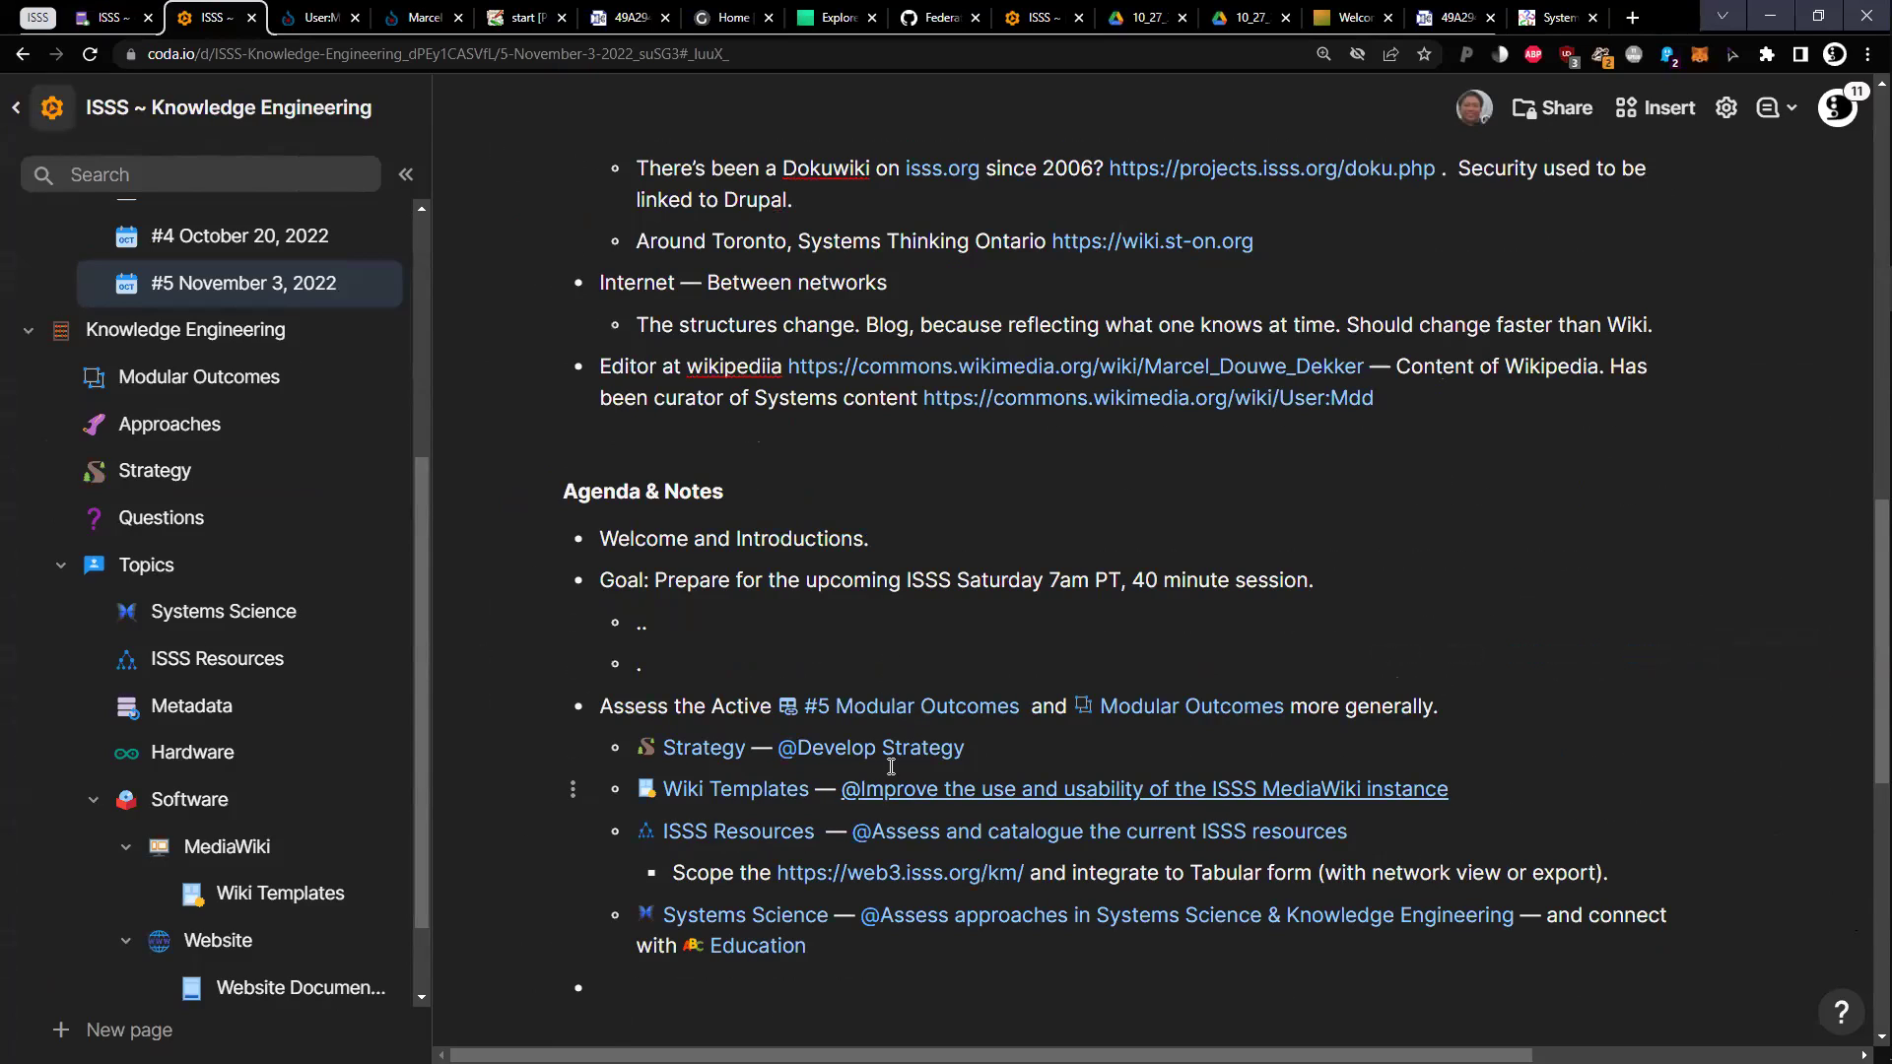
{"action": "mouse_move", "coordinate": [829, 708]}
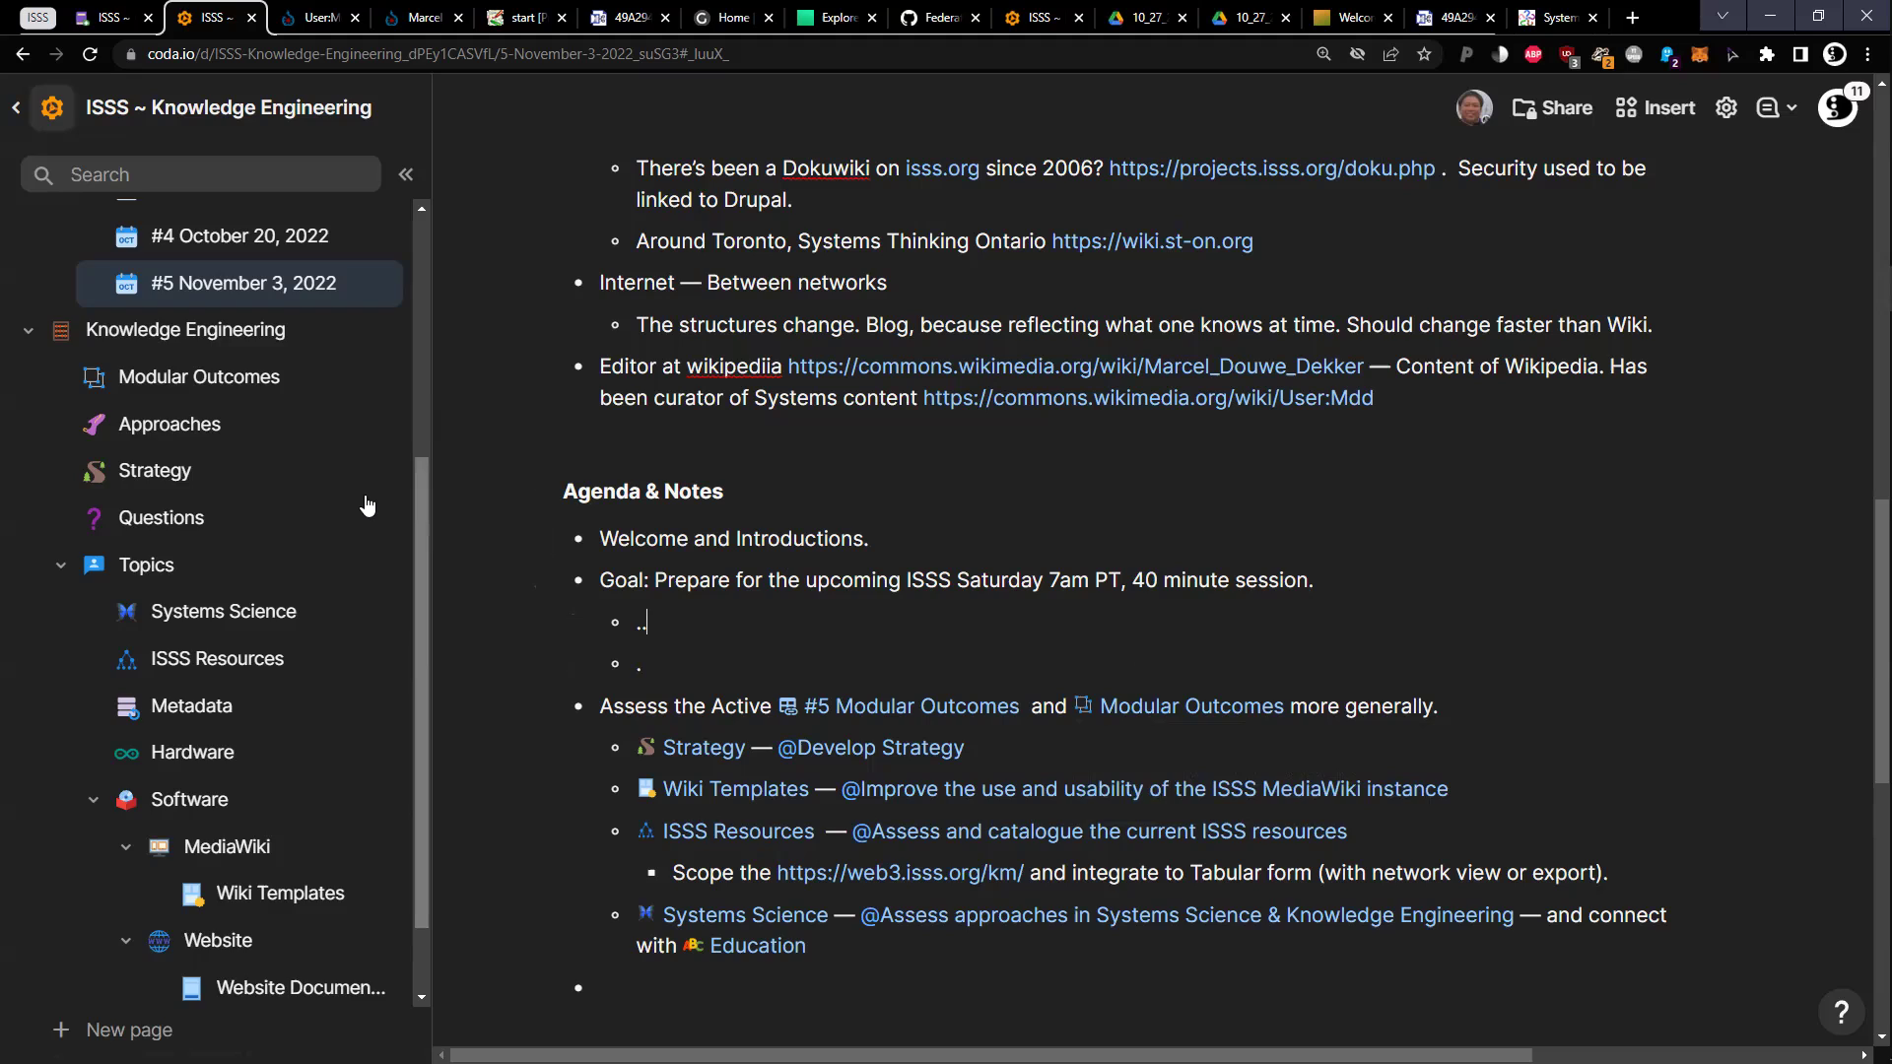
{"action": "scroll", "coordinate": [352, 483], "scroll_direction": "up", "scroll_amount": 4}
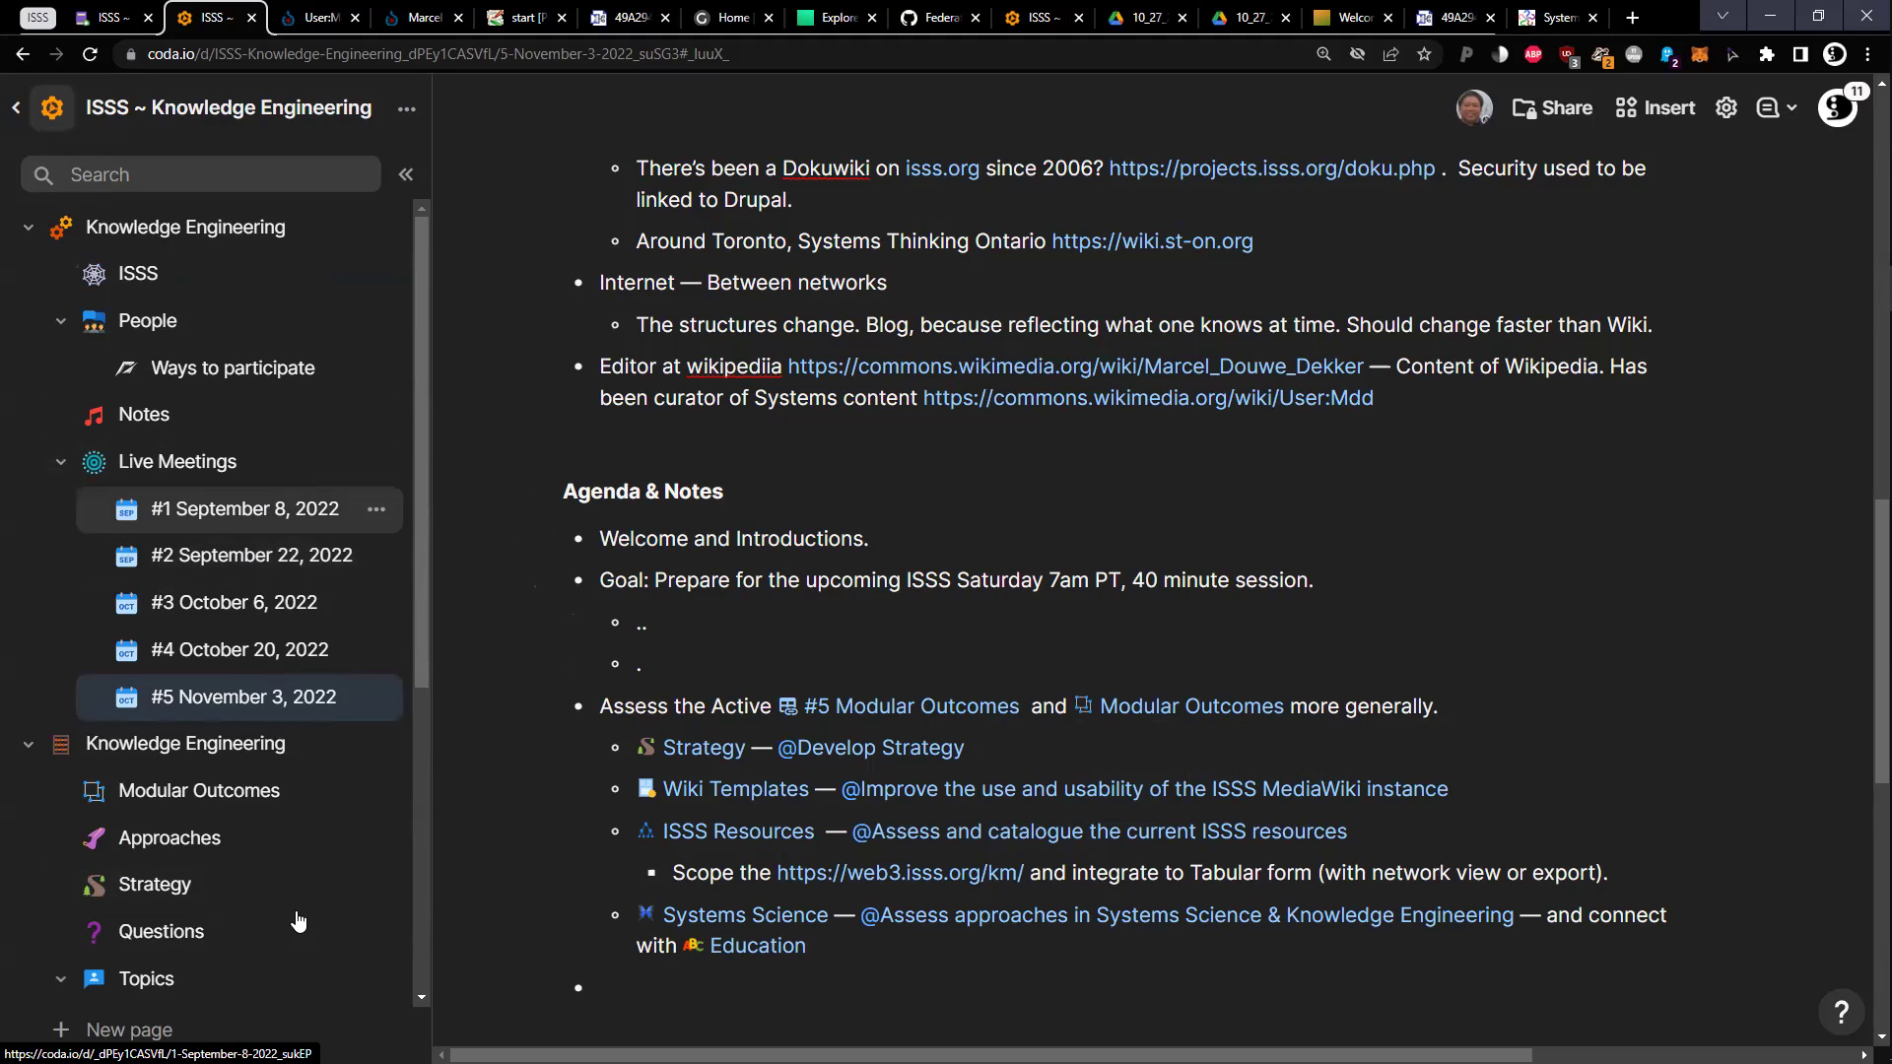
{"action": "scroll", "coordinate": [296, 961], "scroll_direction": "down", "scroll_amount": 2}
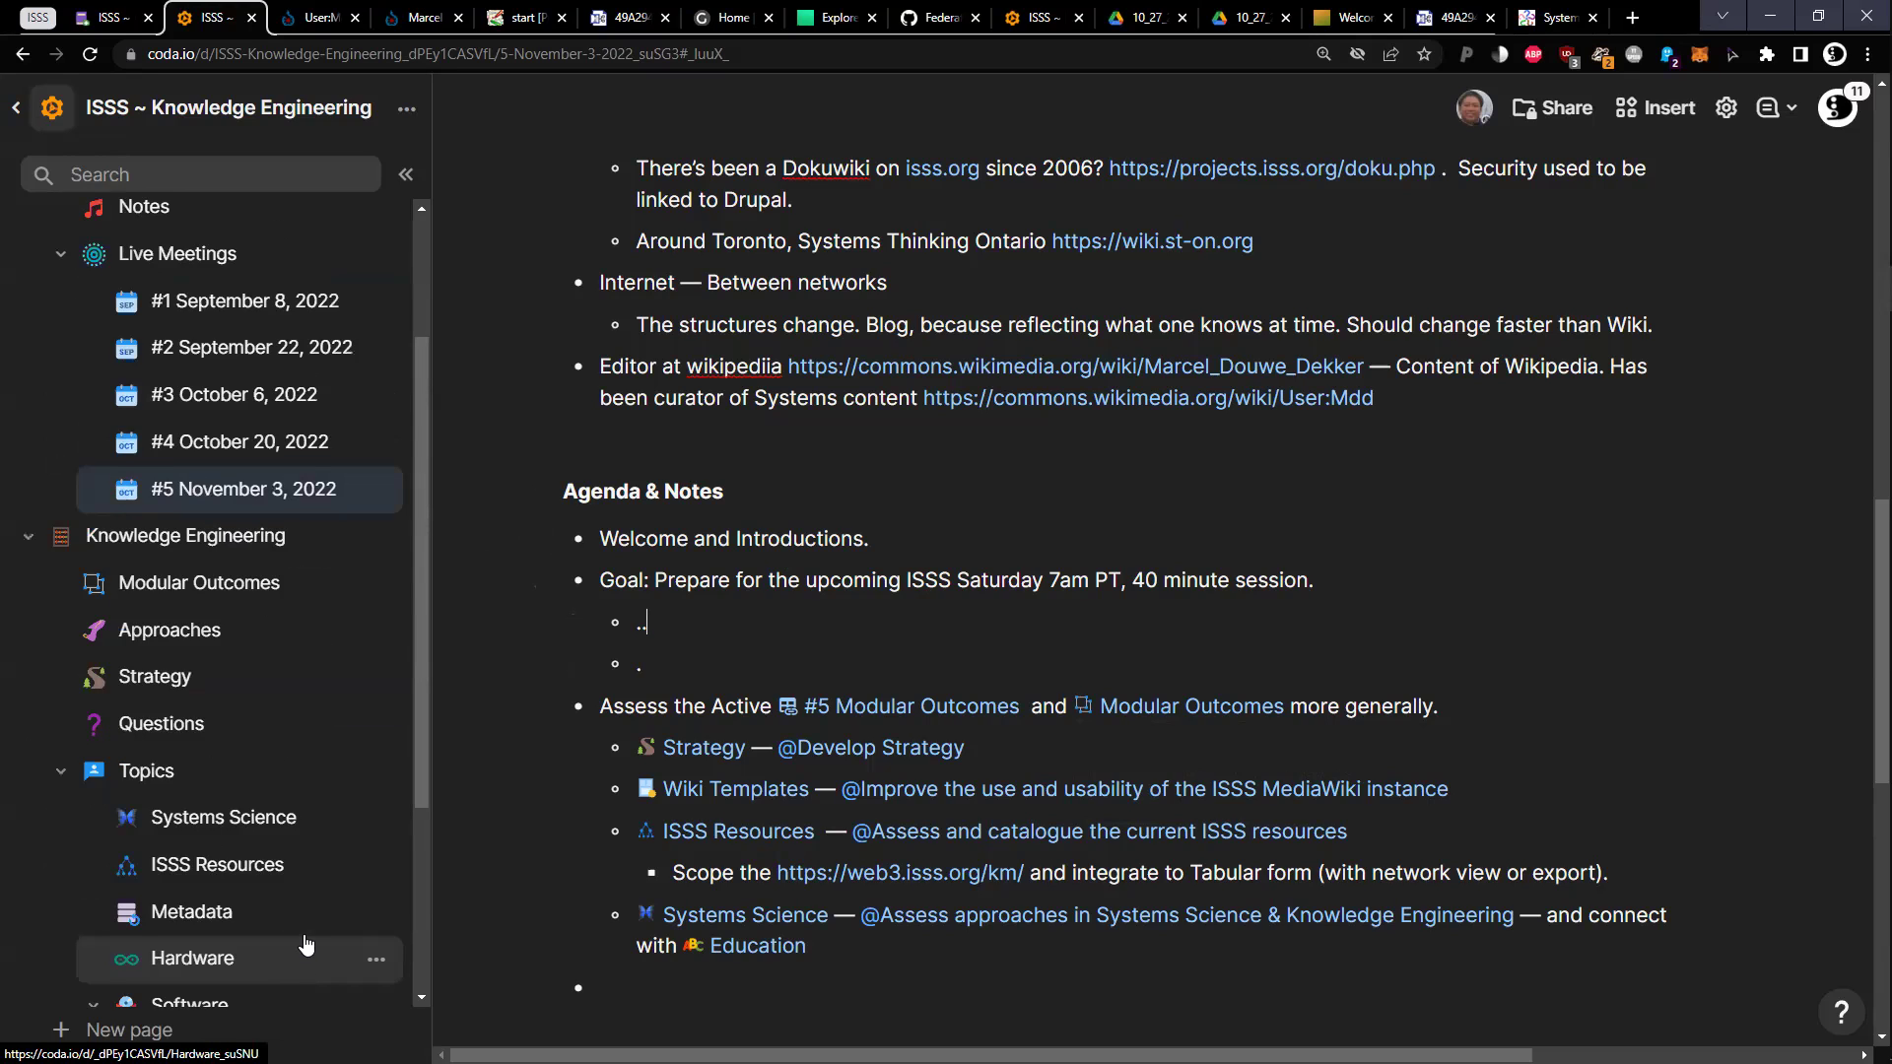